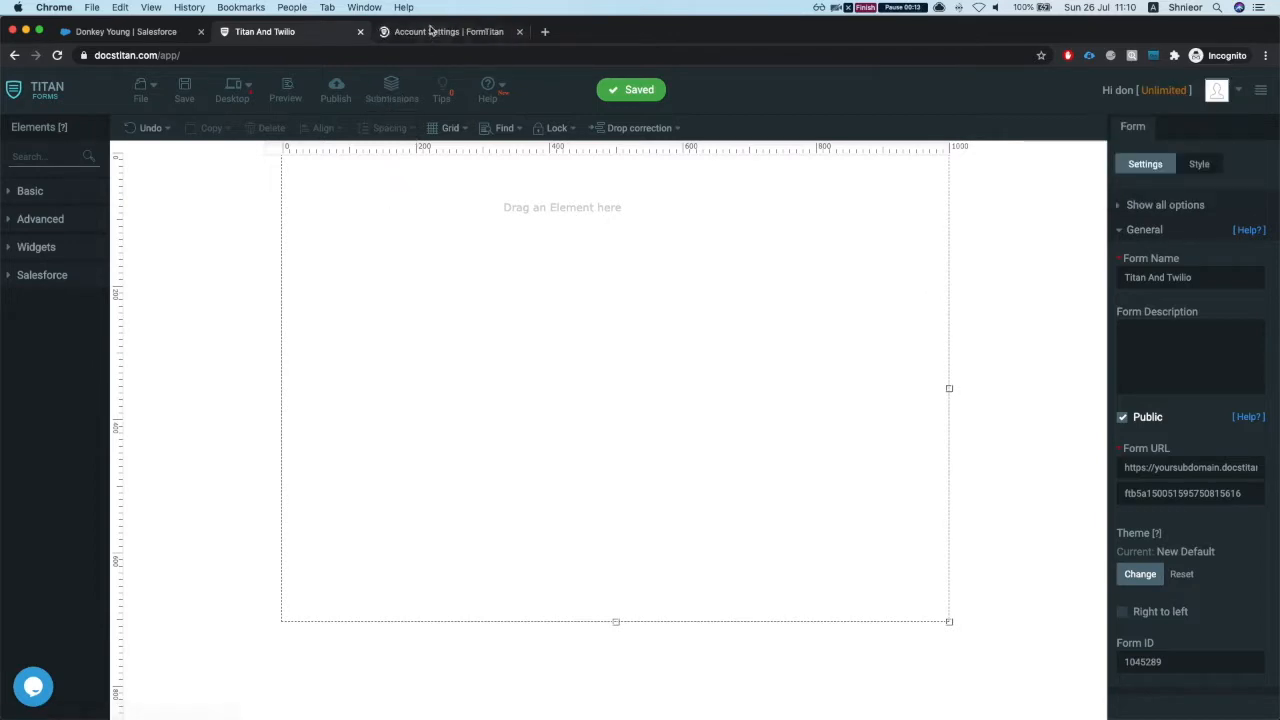
Revoke Twilio's access under Account Settings > Push Settings / Logs so it reads Not Authenticated.
click(434, 32)
scroll(531, 390, up, 1)
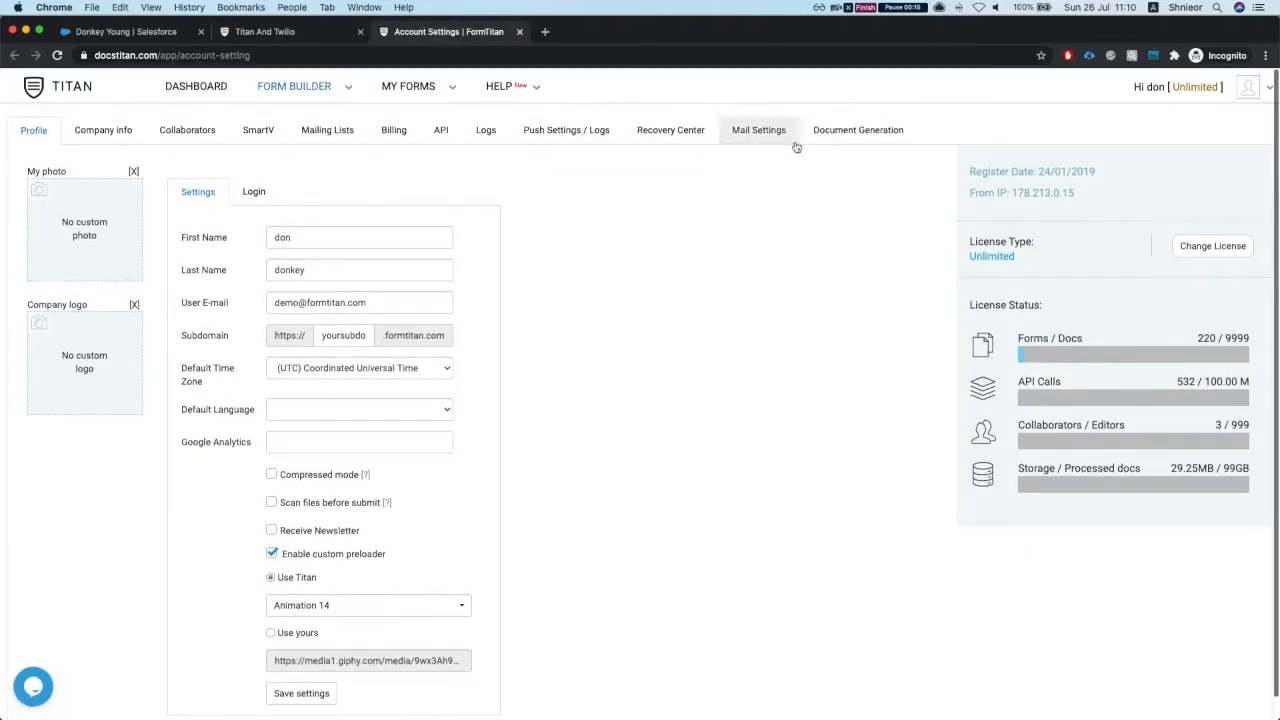
click(566, 131)
scroll(242, 477, down, 6)
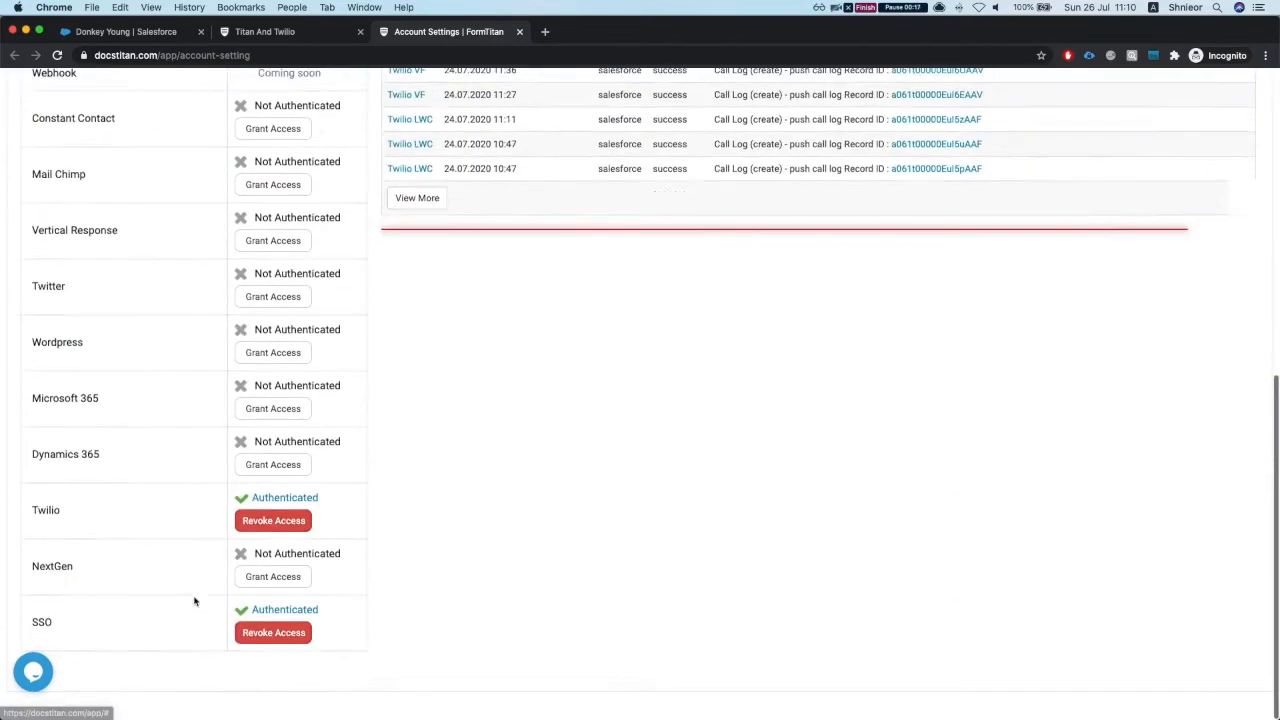
click(292, 537)
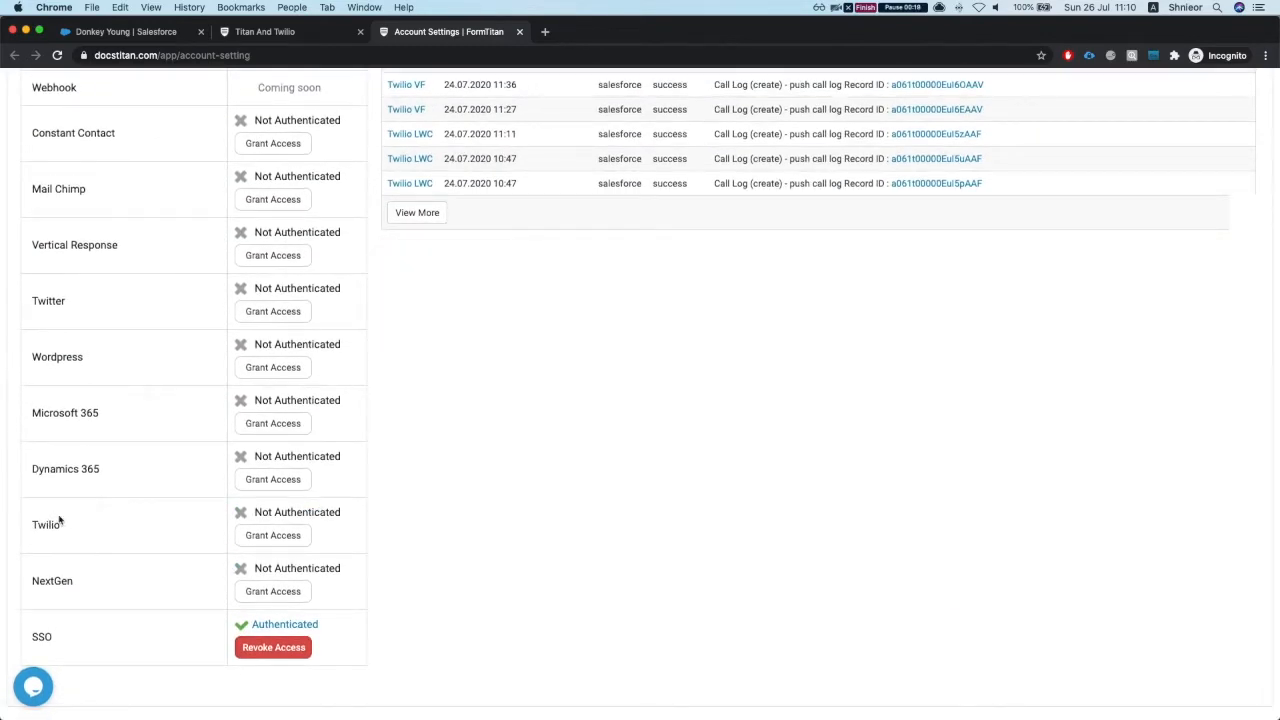
Start granting Twilio access again to bring up the Twilio Auth dialog.
drag(22, 528, 120, 533)
click(98, 535)
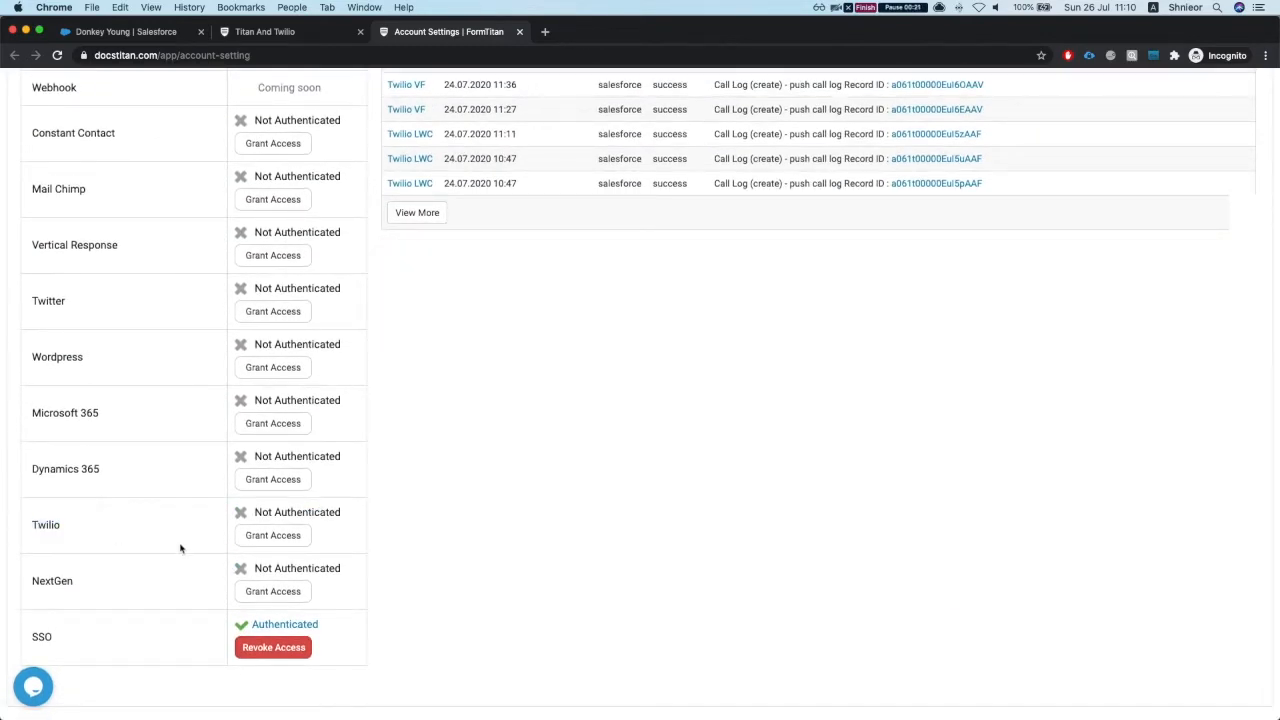
click(270, 535)
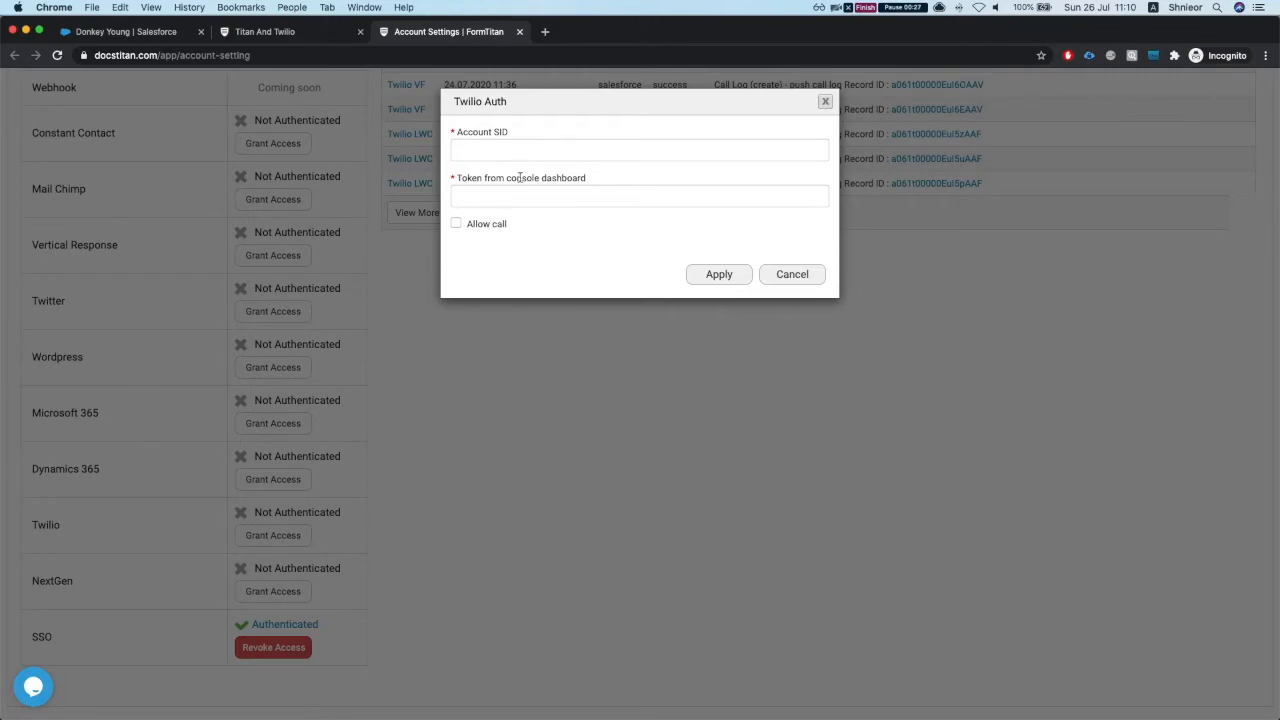
Tick Allow call in the Twilio Auth dialog, then bring the Twilio console dashboard forward.
key(ctrl+Up)
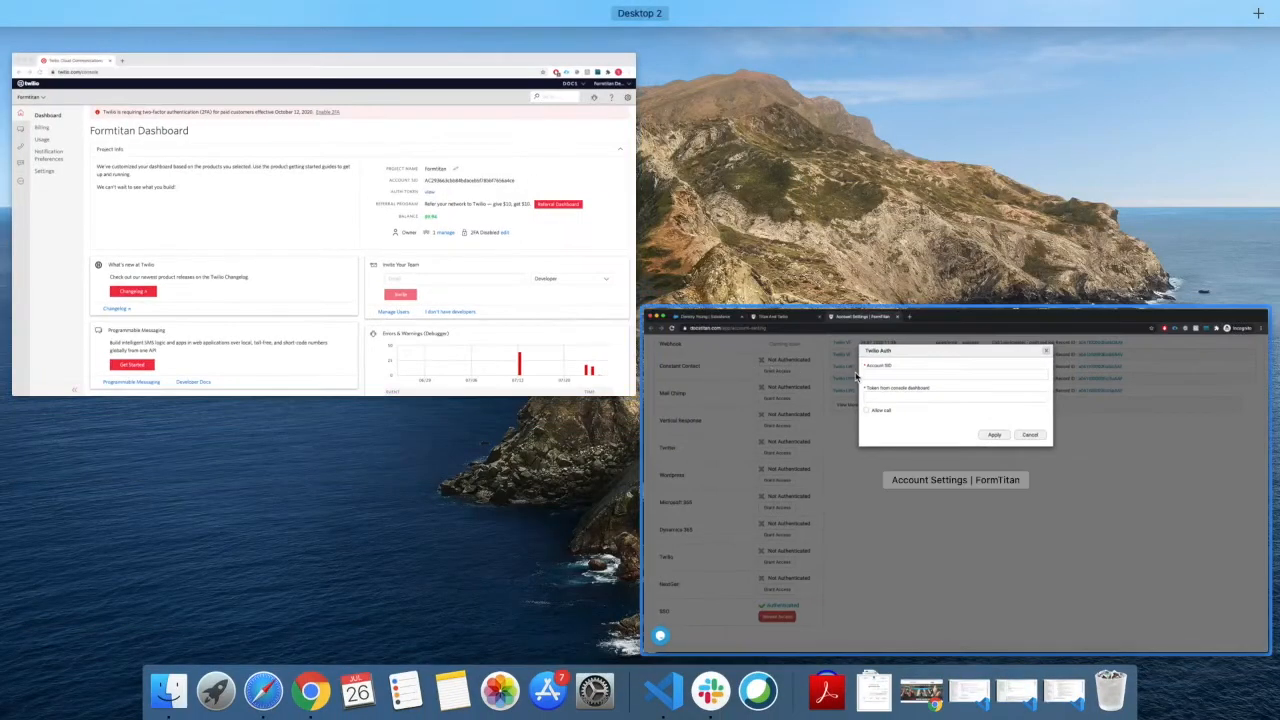
click(940, 370)
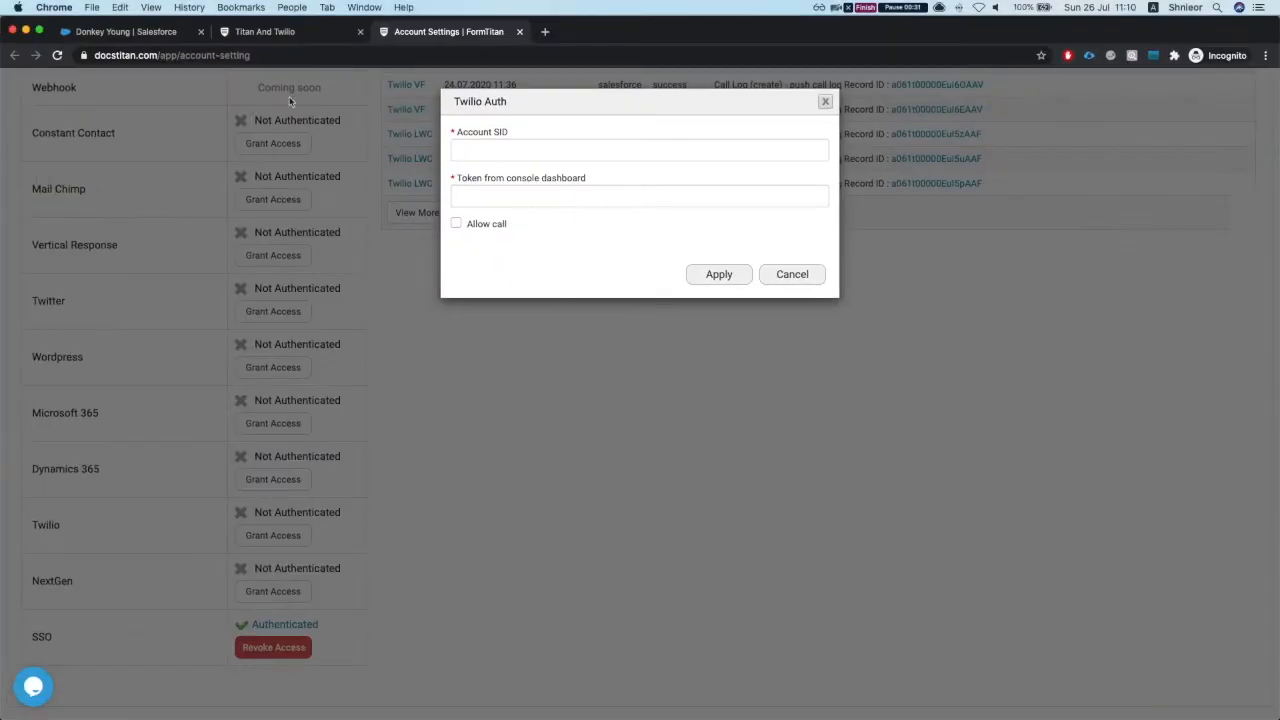
drag(466, 131, 493, 133)
click(480, 179)
click(598, 182)
click(457, 225)
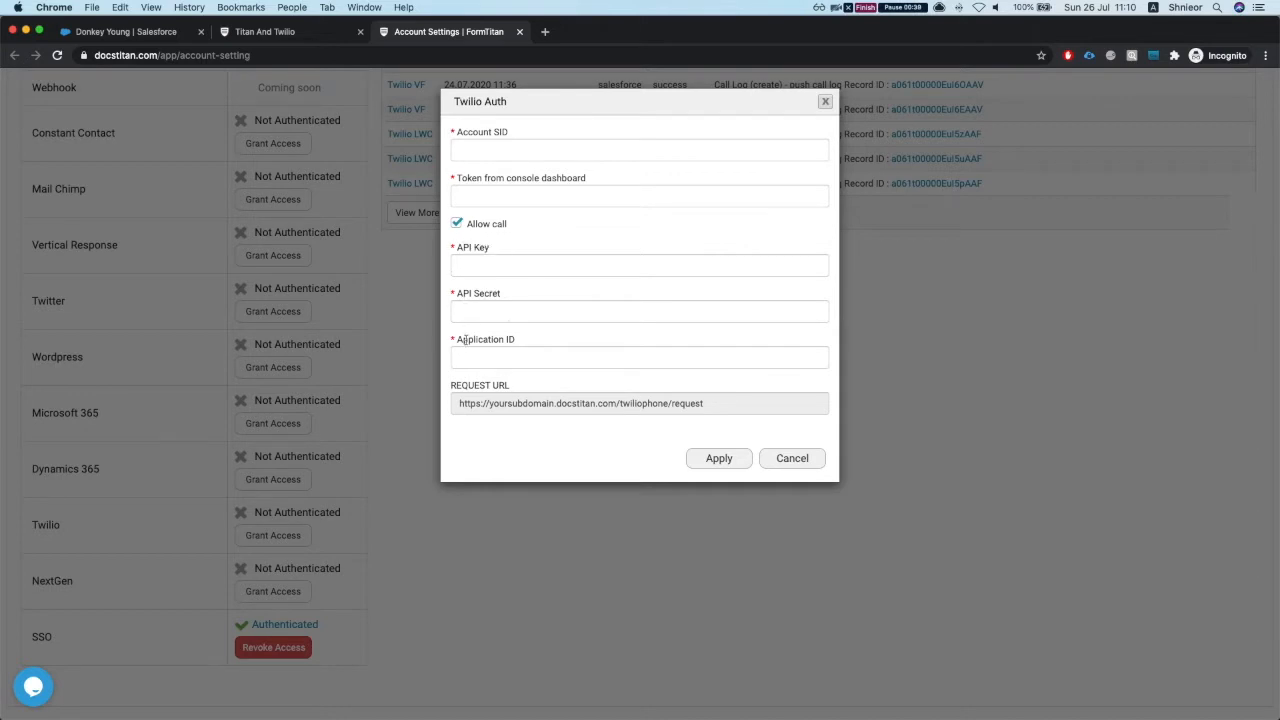
drag(453, 341, 528, 343)
key(ctrl+Up)
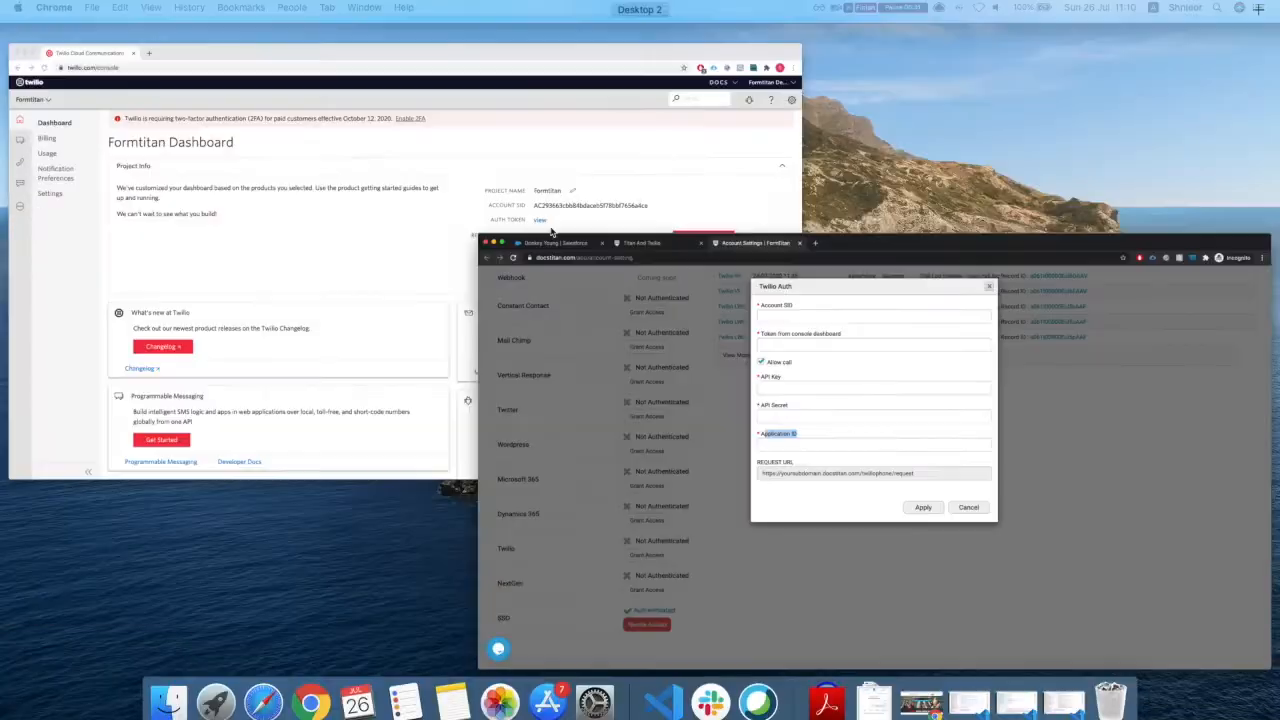
click(443, 288)
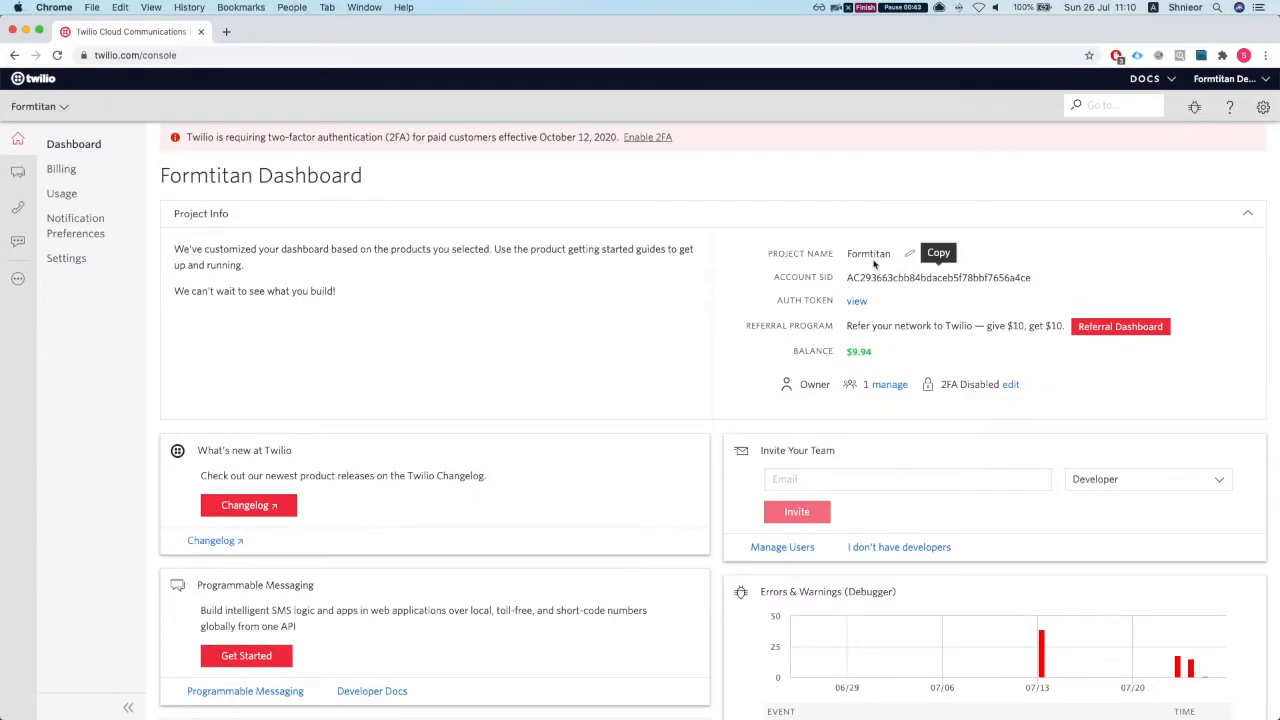
Copy the Account SID from the Twilio Console and paste it into FormTitan's Account SID field.
click(884, 272)
key(super+c)
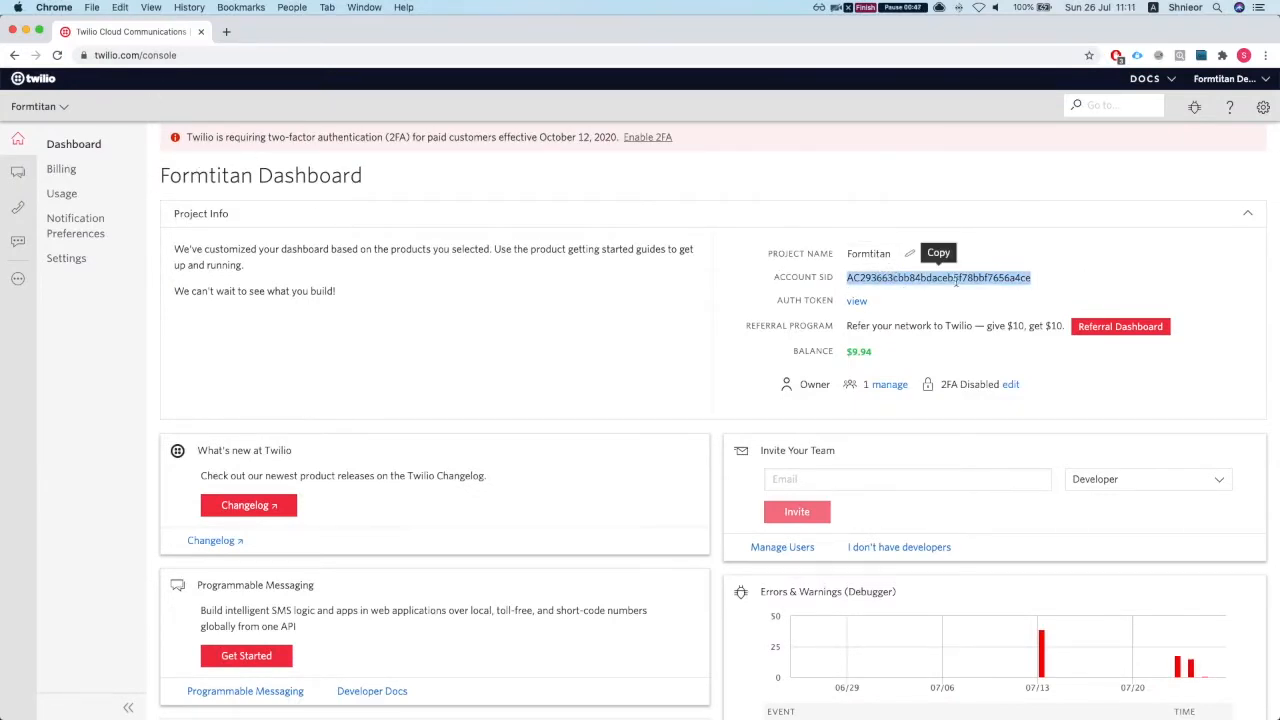
click(857, 302)
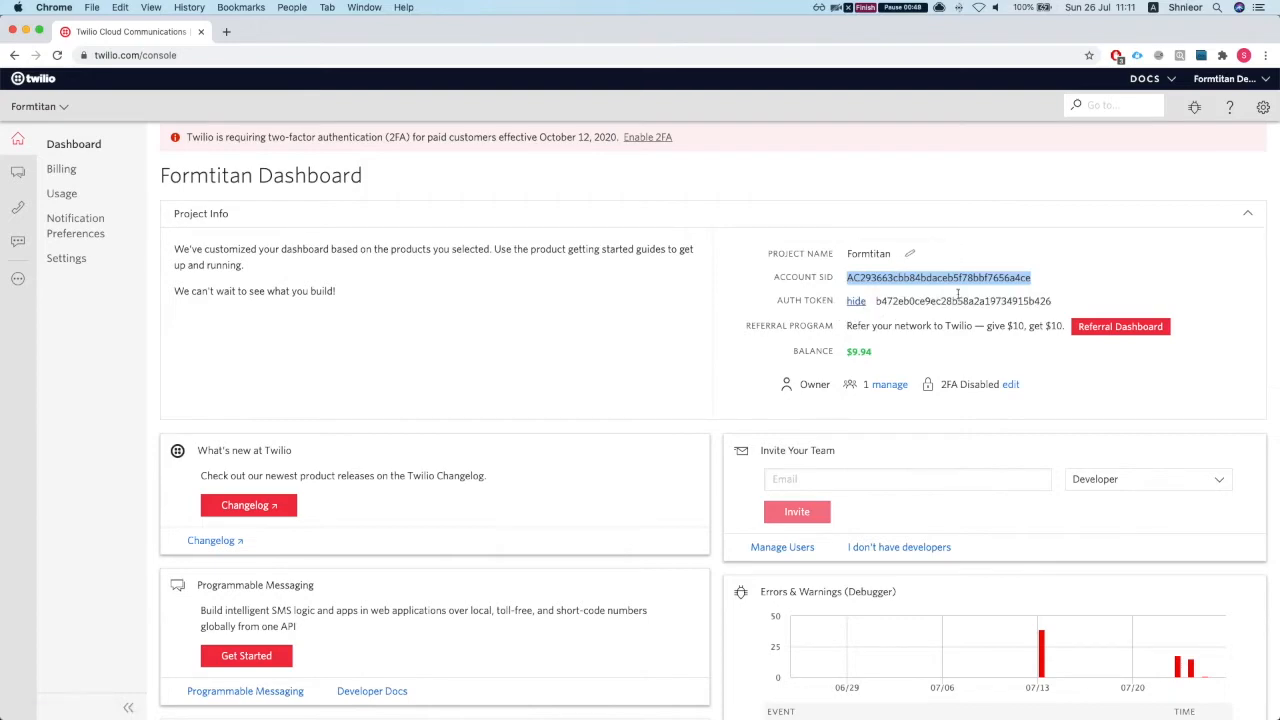
key(ctrl+Up)
click(622, 101)
click(528, 146)
key(super+v)
Copy the revealed auth token into FormTitan's Token field, leaving the API Key field empty.
key(ctrl+Up)
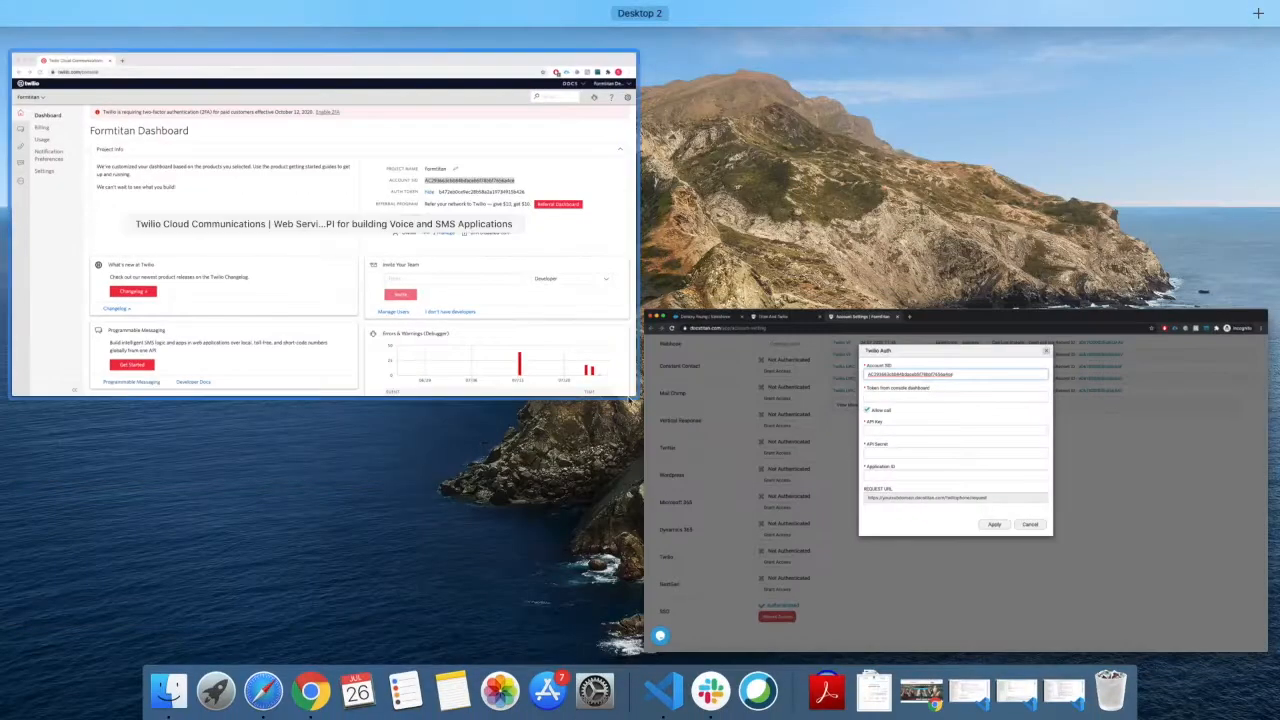
click(320, 226)
double_click(915, 300)
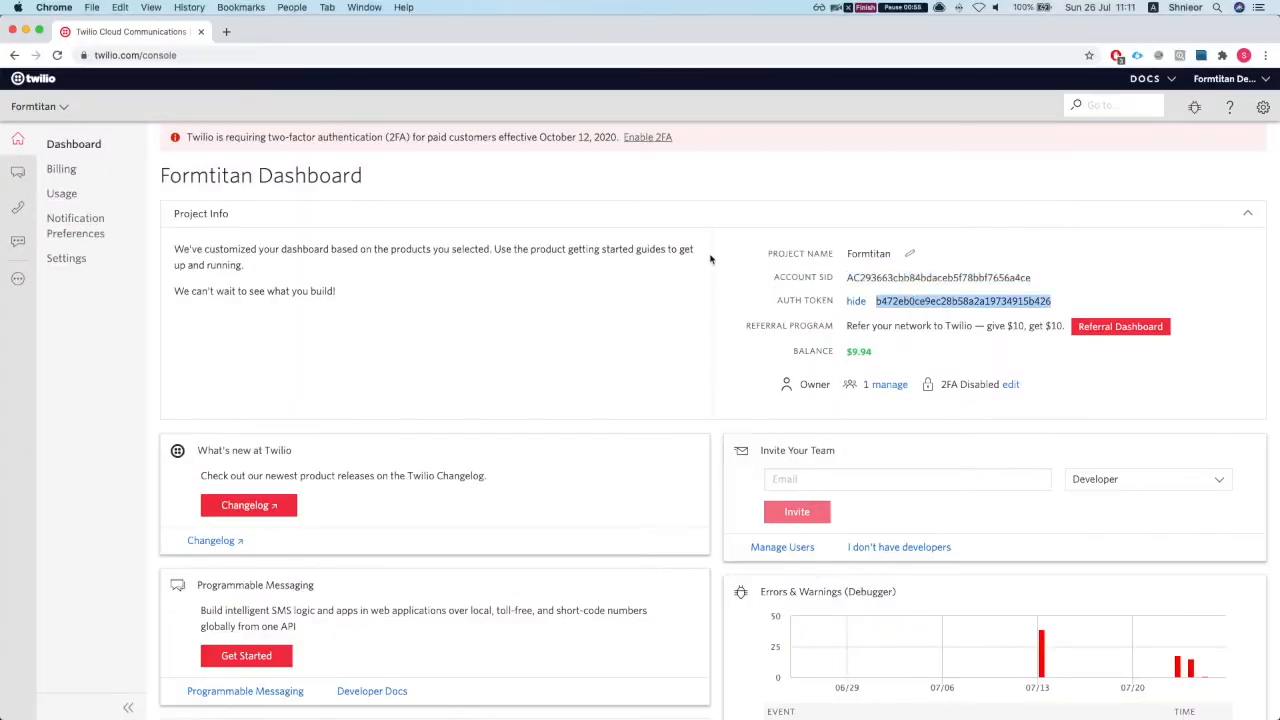
key(ctrl+Up)
click(439, 278)
click(545, 197)
key(super+v)
click(518, 266)
key(ctrl+Up)
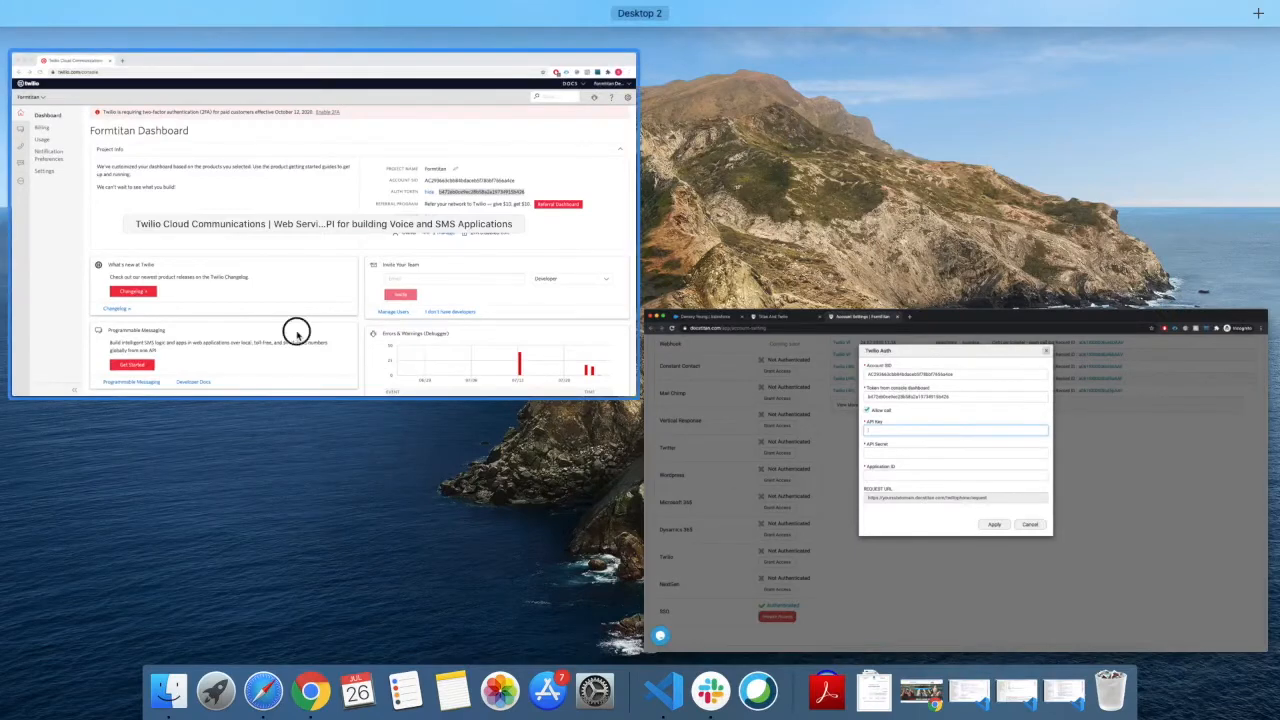
click(300, 334)
Open Twilio Console's Settings > API Keys list and select the Donkey Docs key's SID.
click(65, 258)
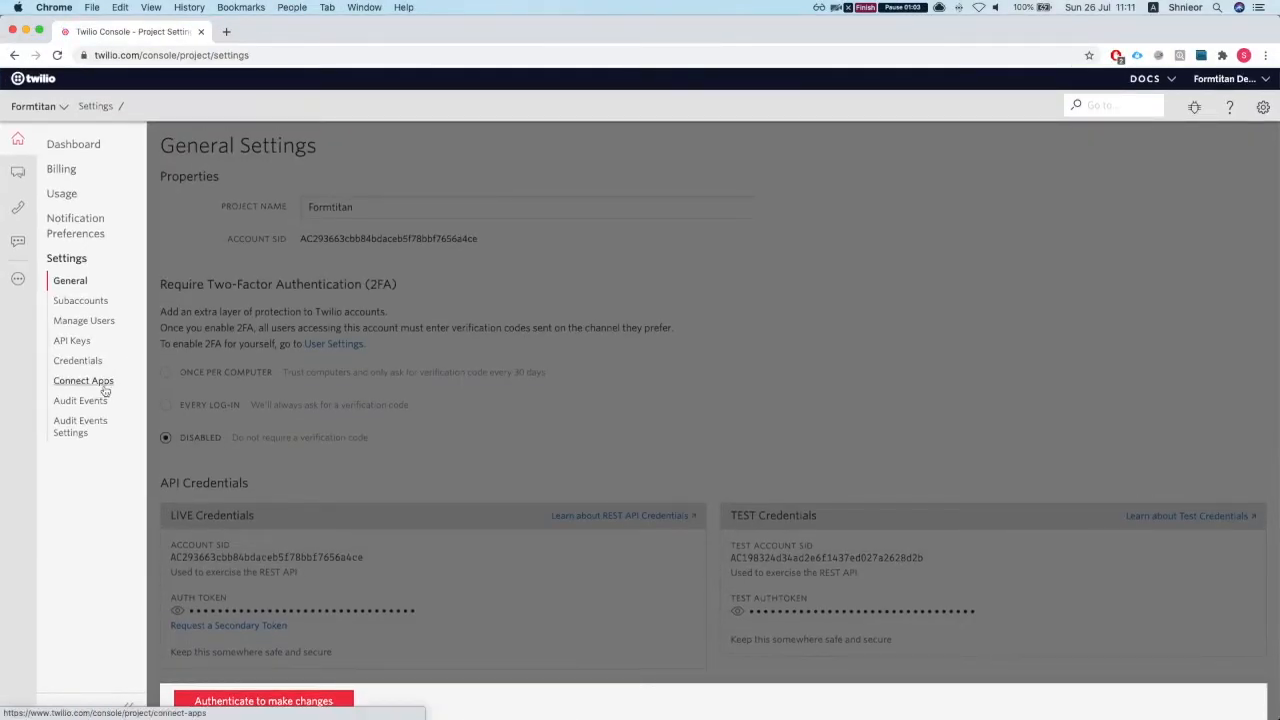
click(72, 341)
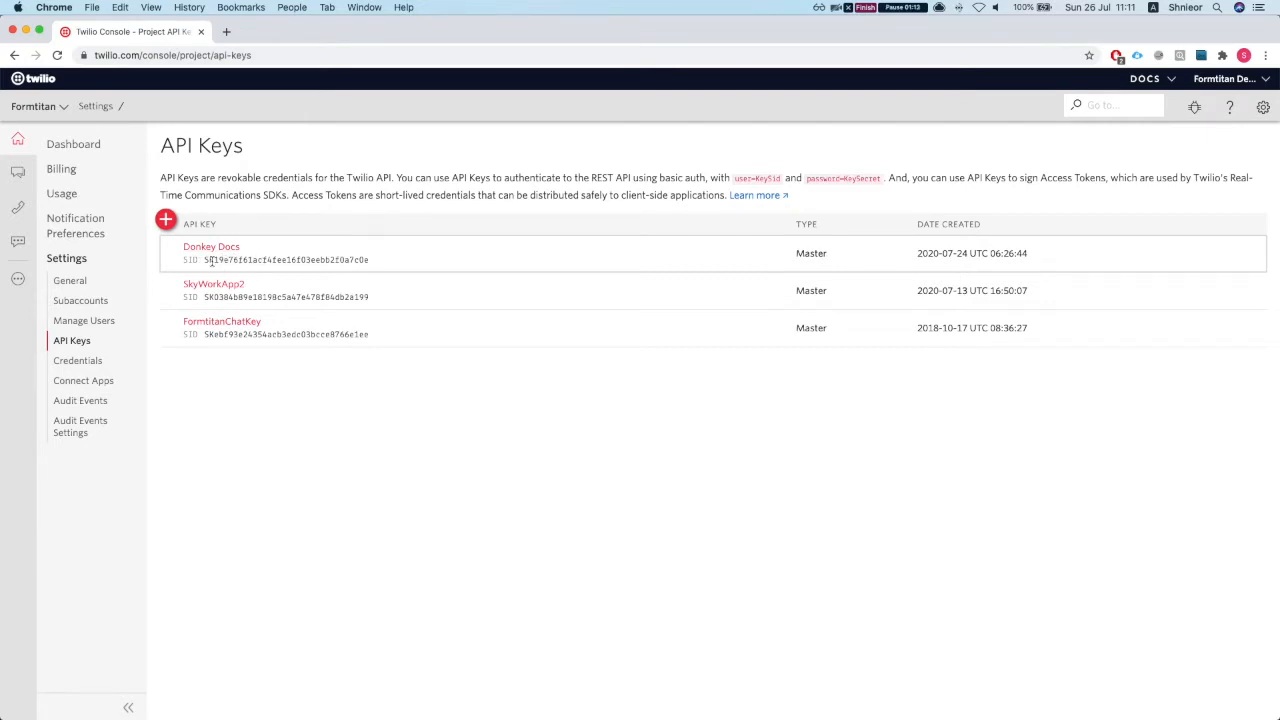
triple_click(231, 266)
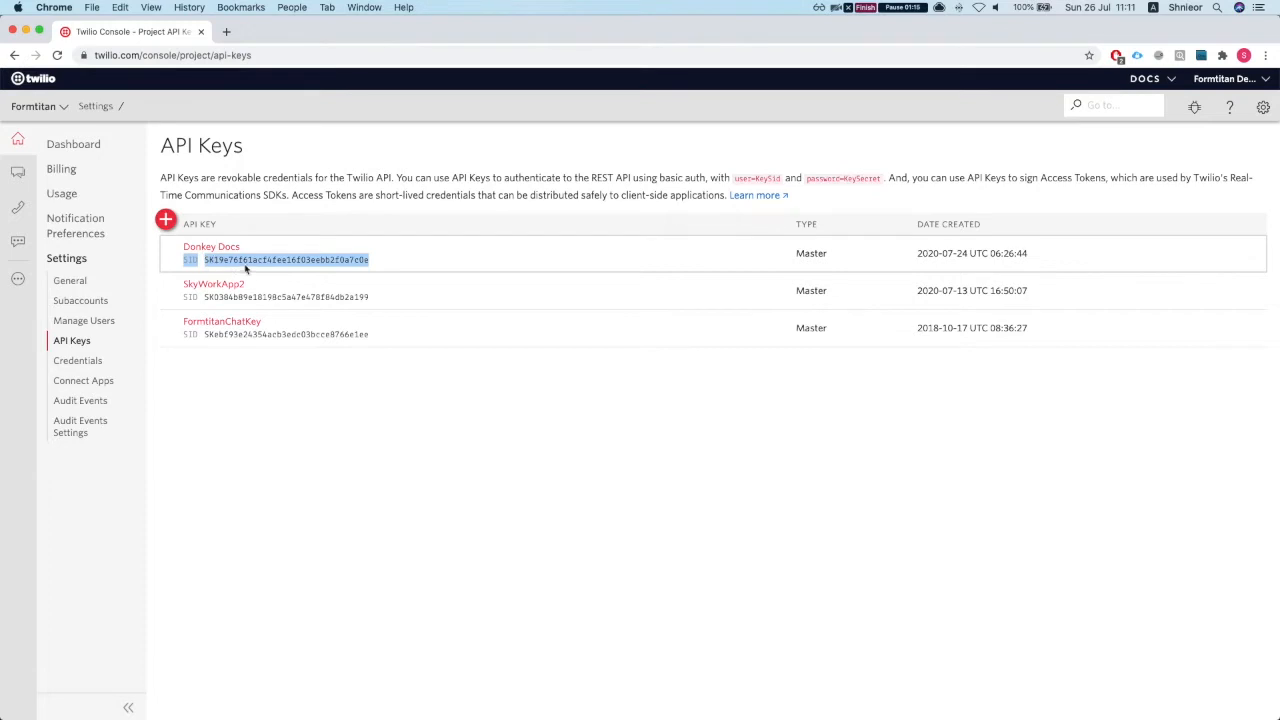
Briefly start a new API key named 'asdsad', then abandon it.
click(166, 219)
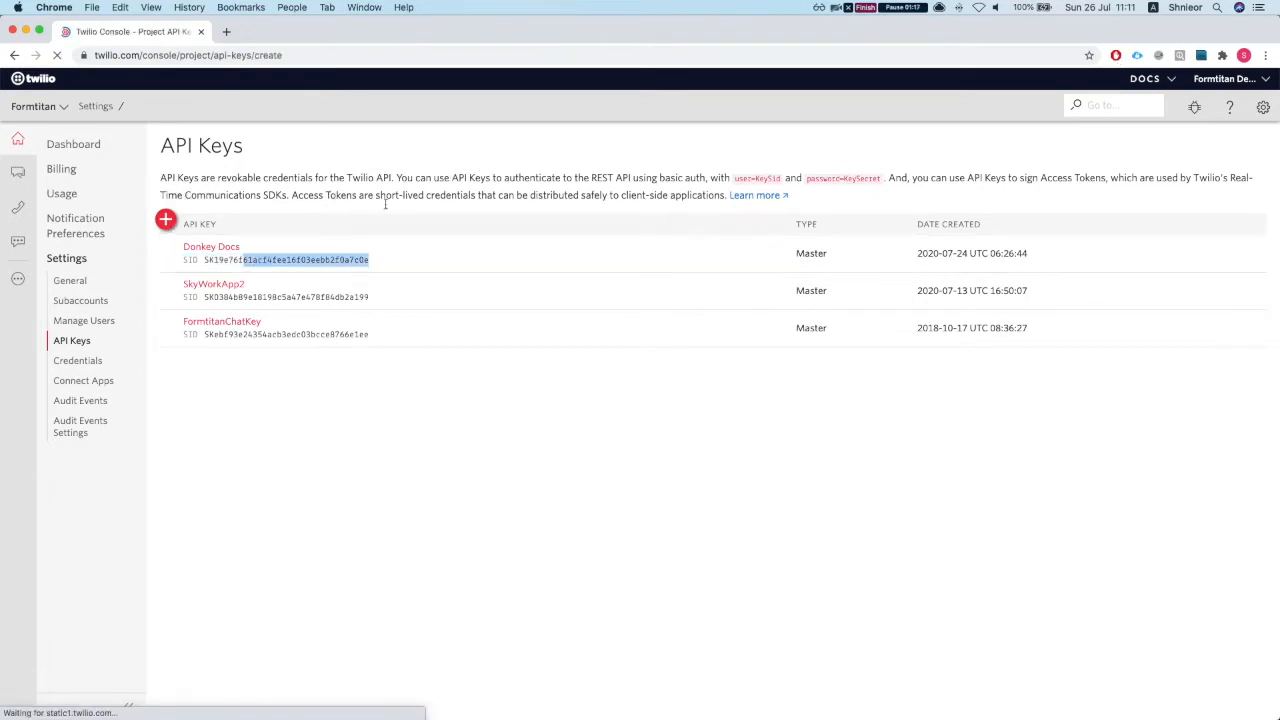
click(358, 207)
text(asdsad)
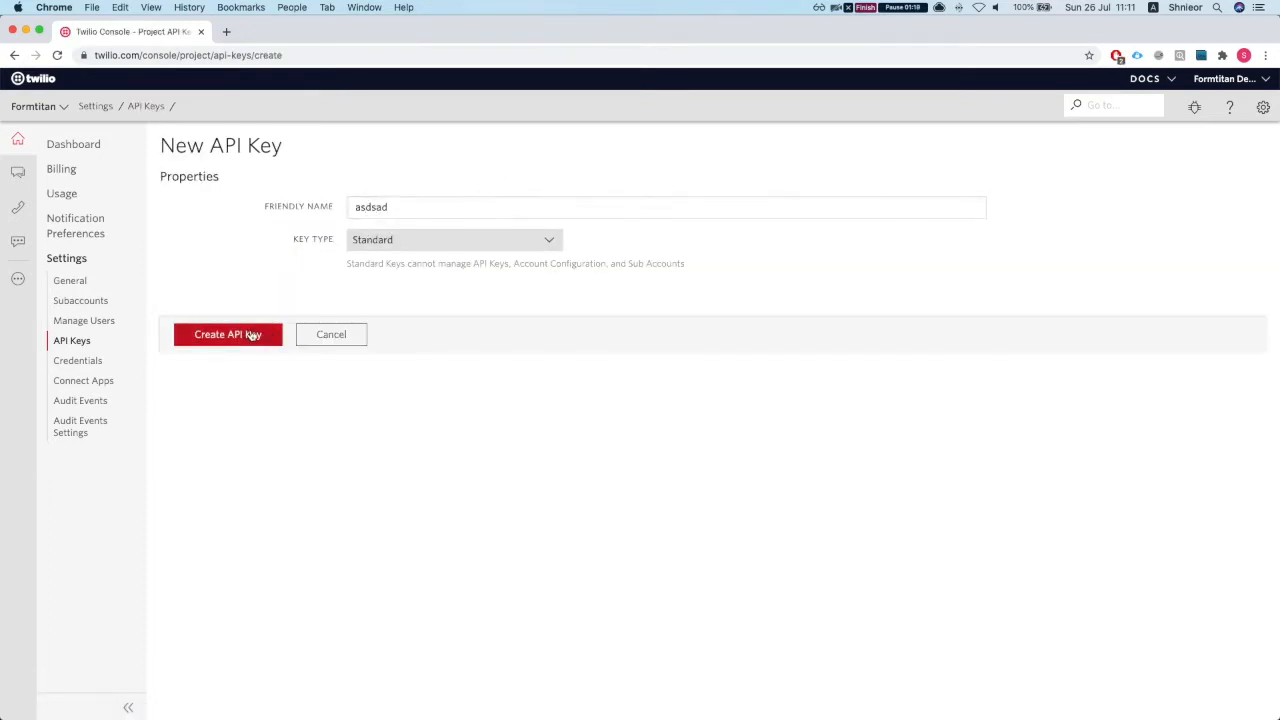
scroll(290, 234, left, 5)
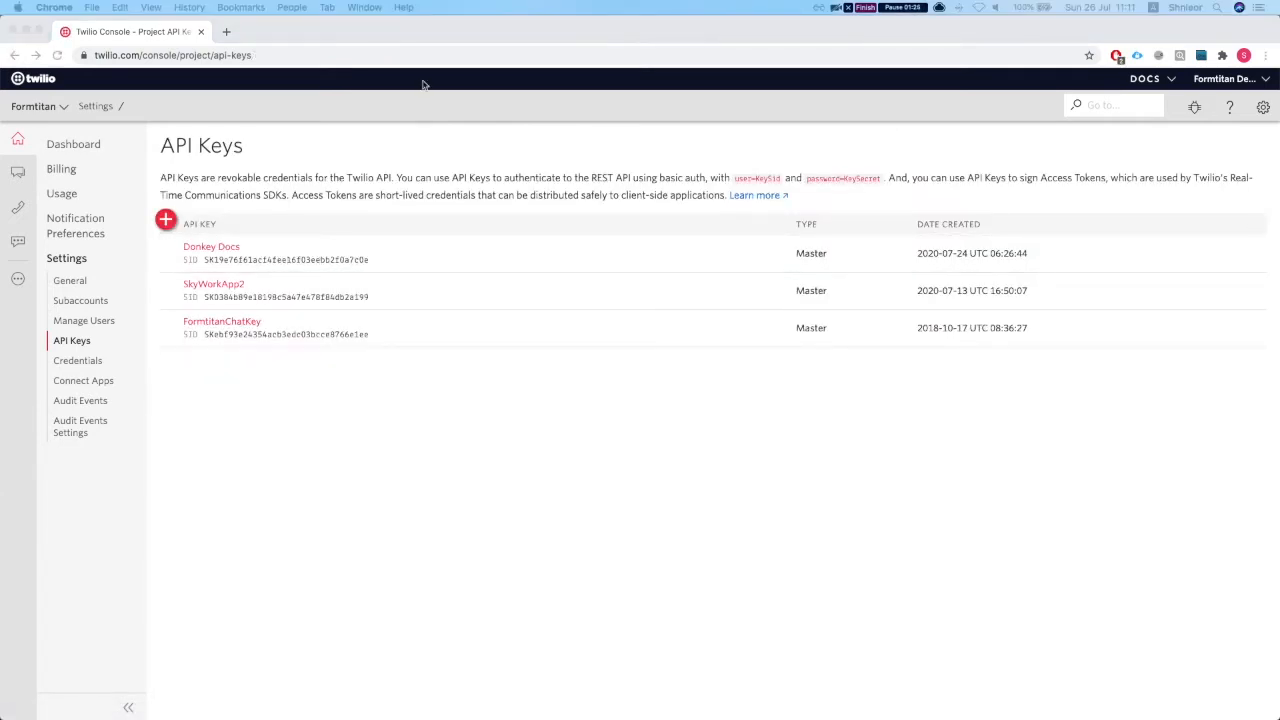
key(ctrl+Up)
Paste the key SID into API Key and the secret into API Secret in FormTitan's Twilio Auth dialog.
click(383, 194)
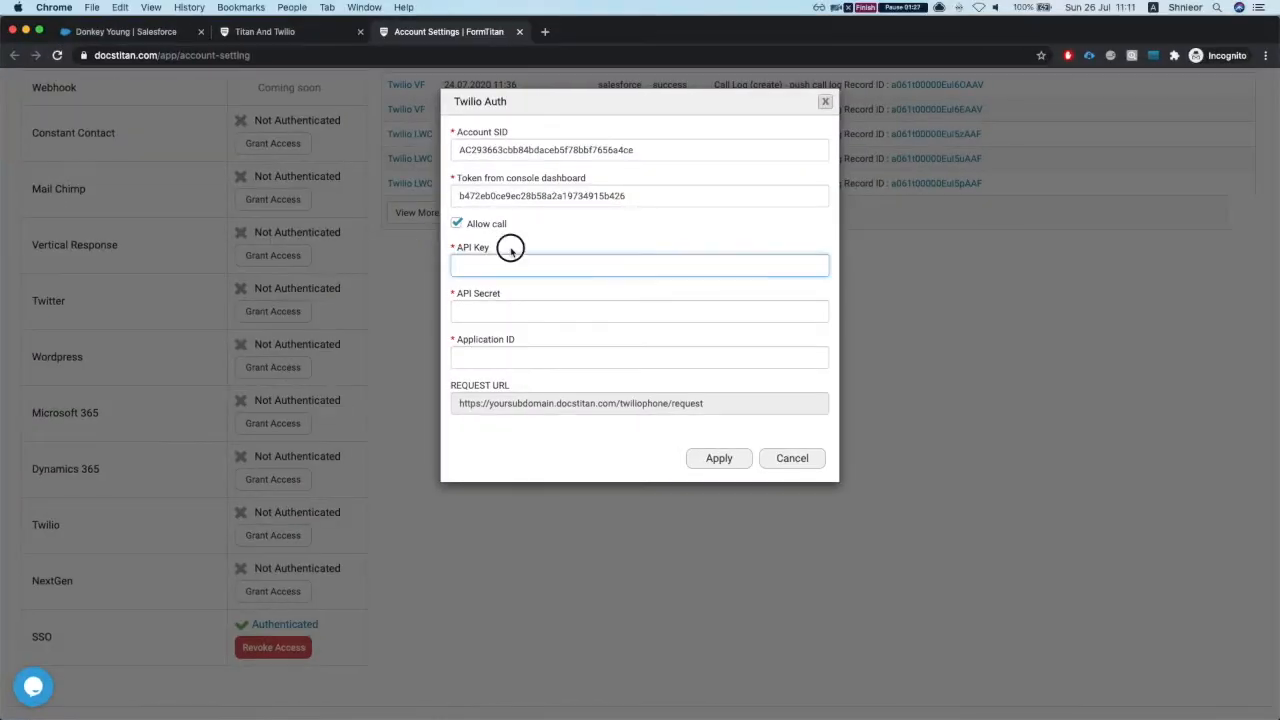
key(super+v)
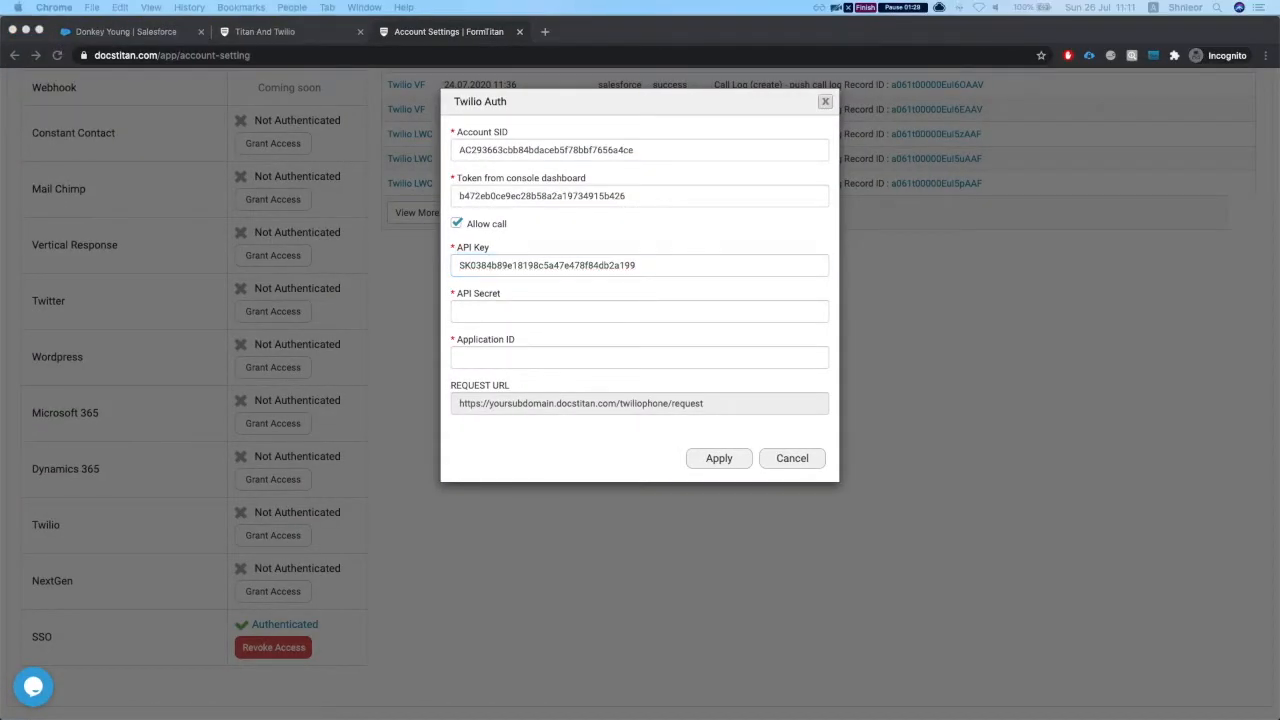
click(618, 311)
click(611, 312)
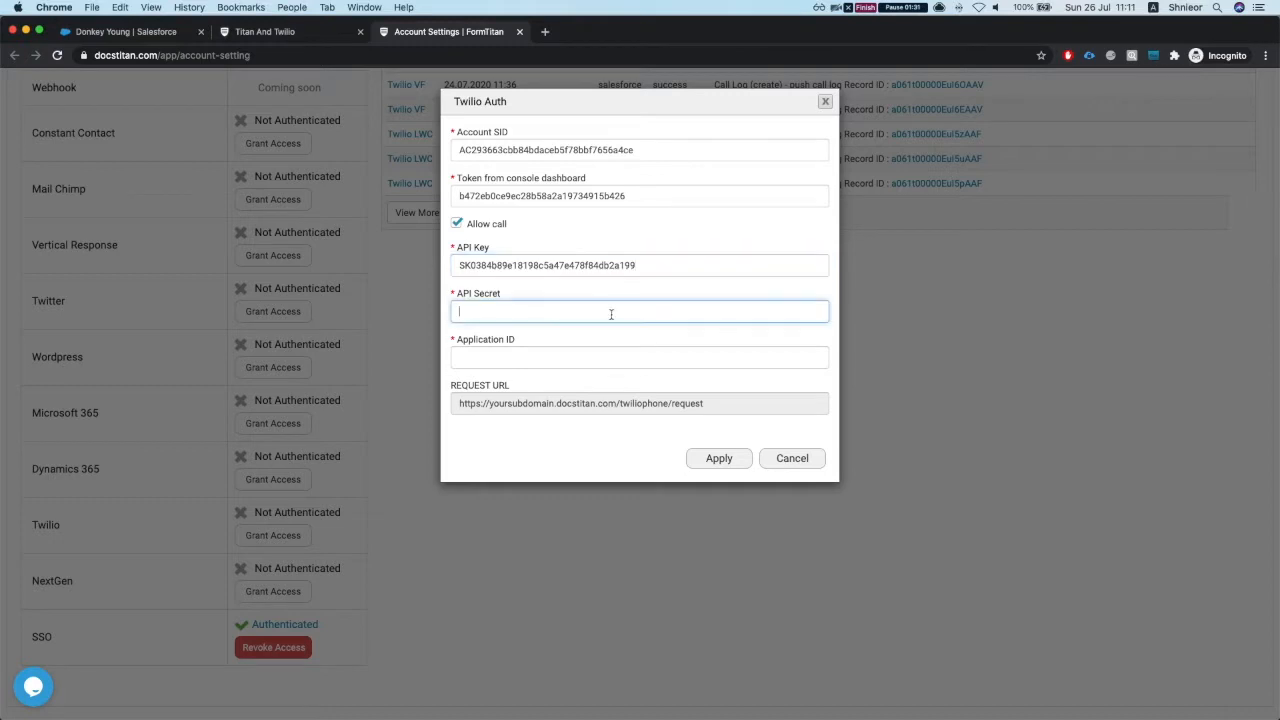
key(super+v)
click(458, 265)
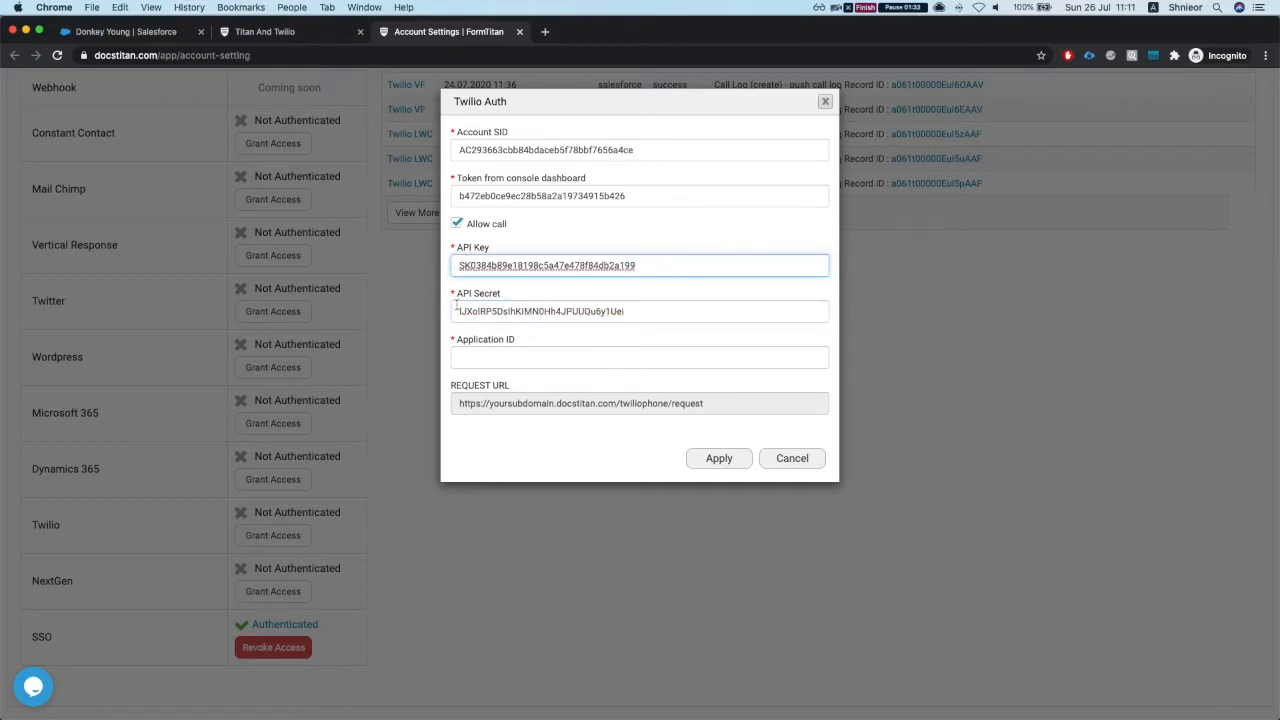
click(458, 311)
click(528, 360)
key(ctrl+Up)
click(514, 314)
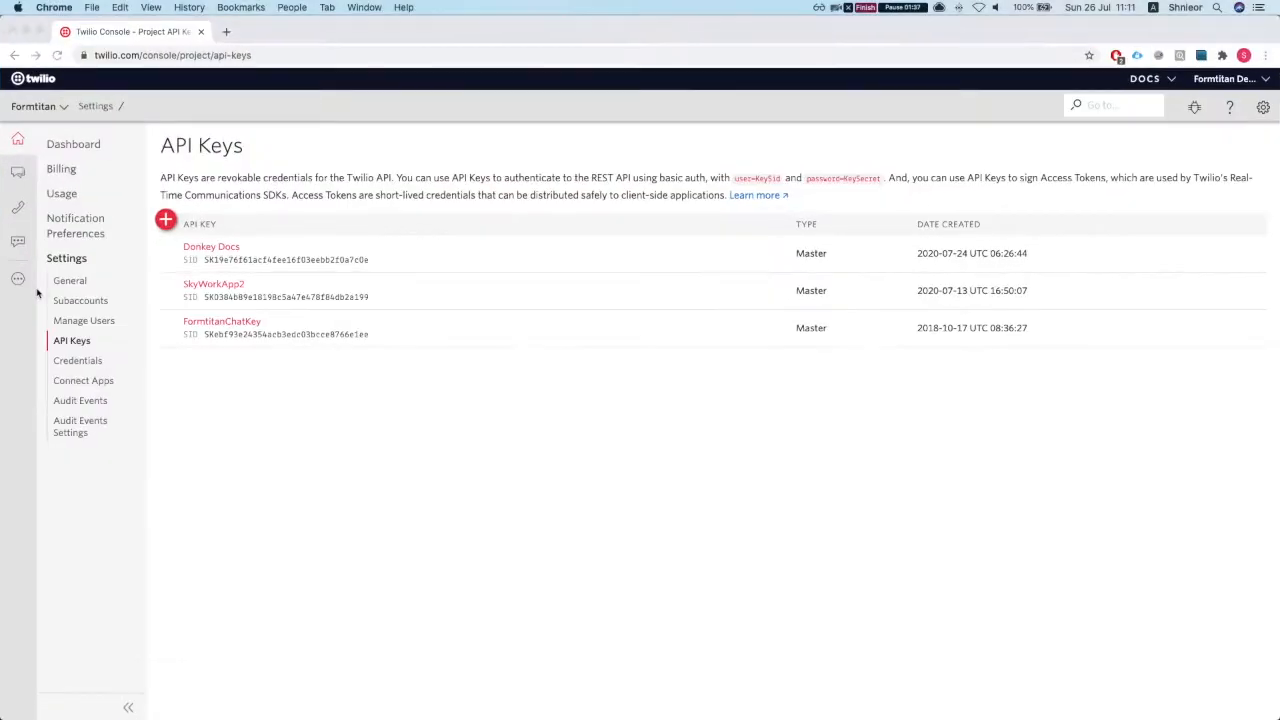
Navigate to Programmable Voice > TwiML > TwiML Apps in the Twilio Console.
click(18, 207)
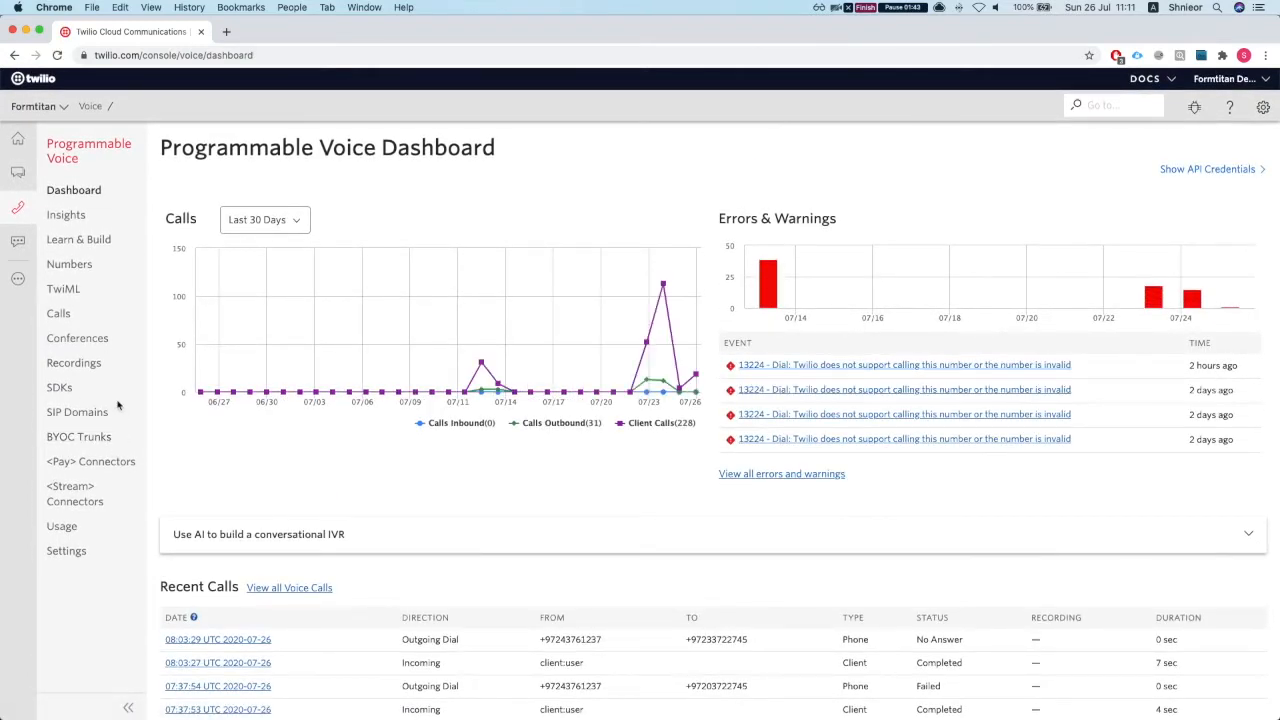
click(63, 292)
click(80, 331)
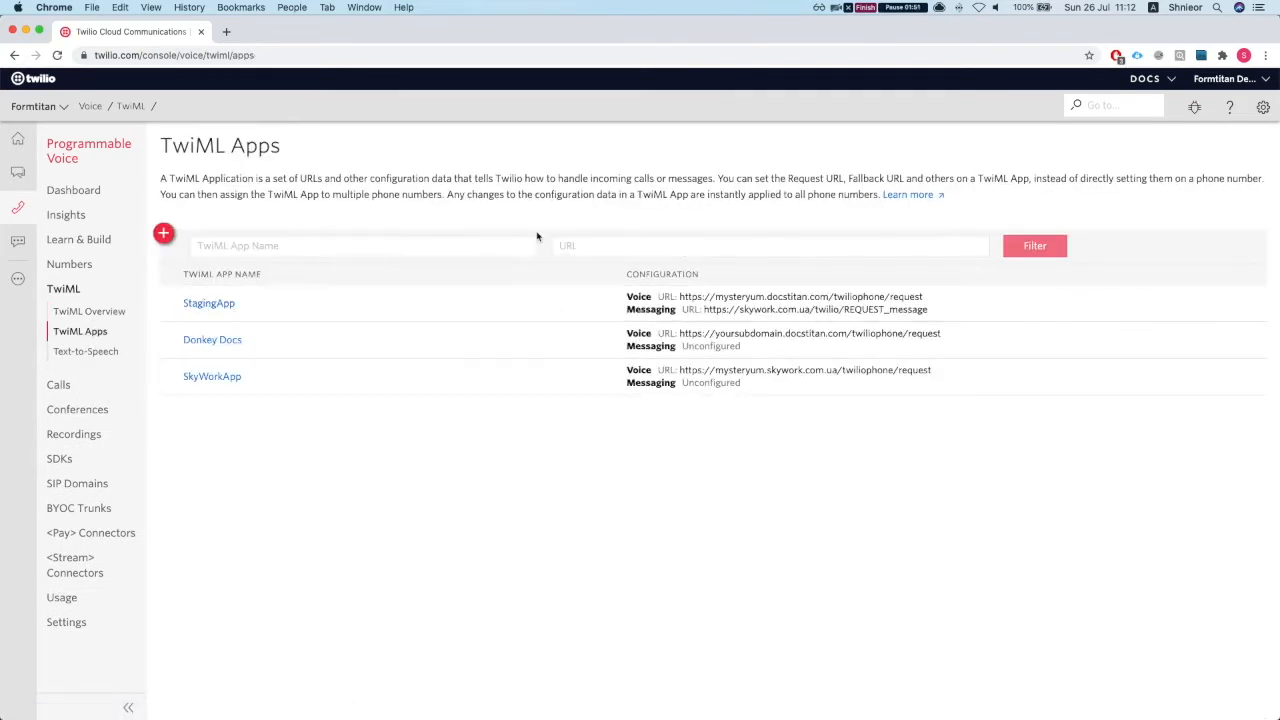
Check FormTitan's Request URL and Application ID fields before returning to Twilio.
key(ctrl+Up)
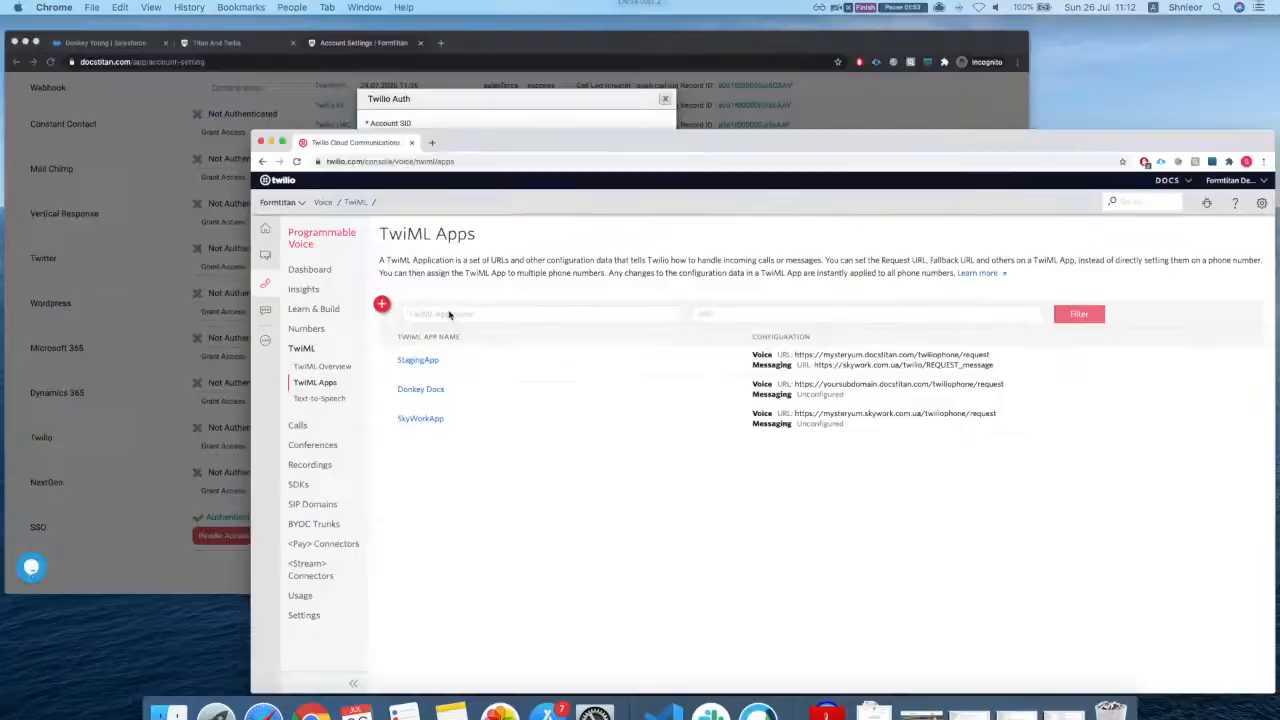
click(449, 280)
click(495, 401)
triple_click(495, 401)
click(467, 355)
key(ctrl+Up)
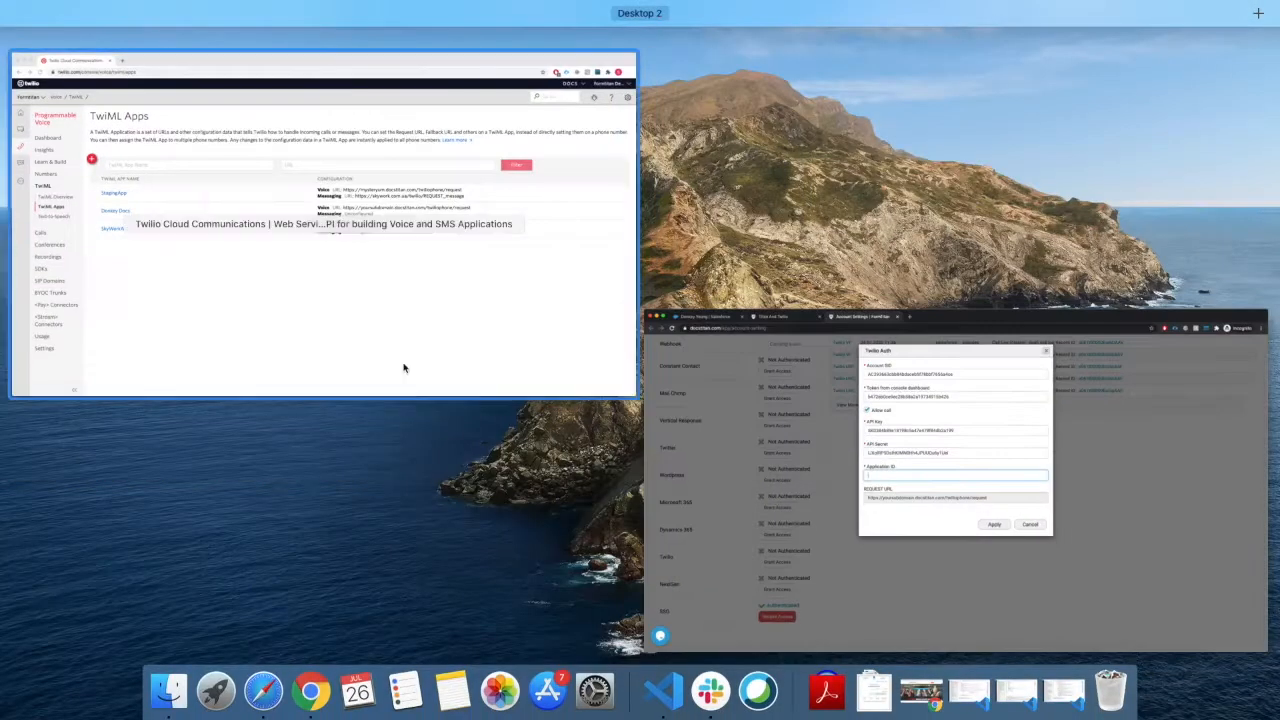
click(404, 368)
Open the Donkey Docs TwiML app and copy its SID.
click(207, 343)
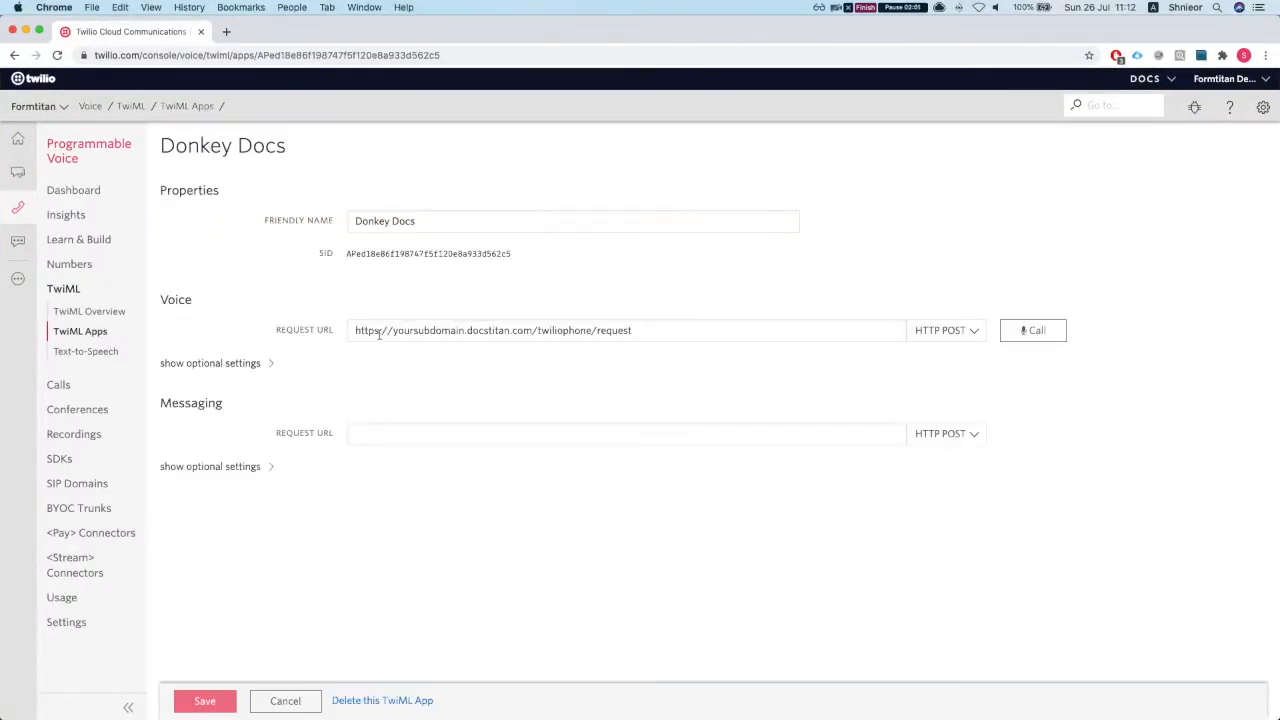
drag(651, 330, 301, 338)
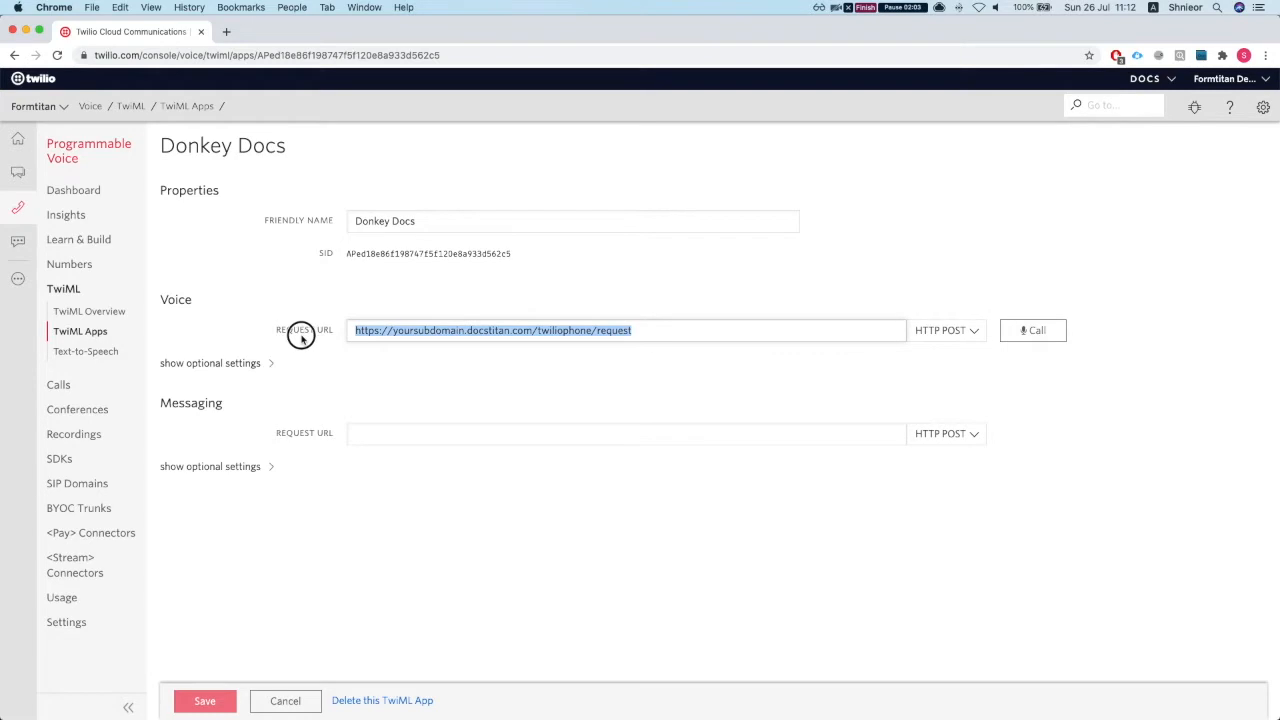
double_click(386, 251)
key(super+c)
key(ctrl+Up)
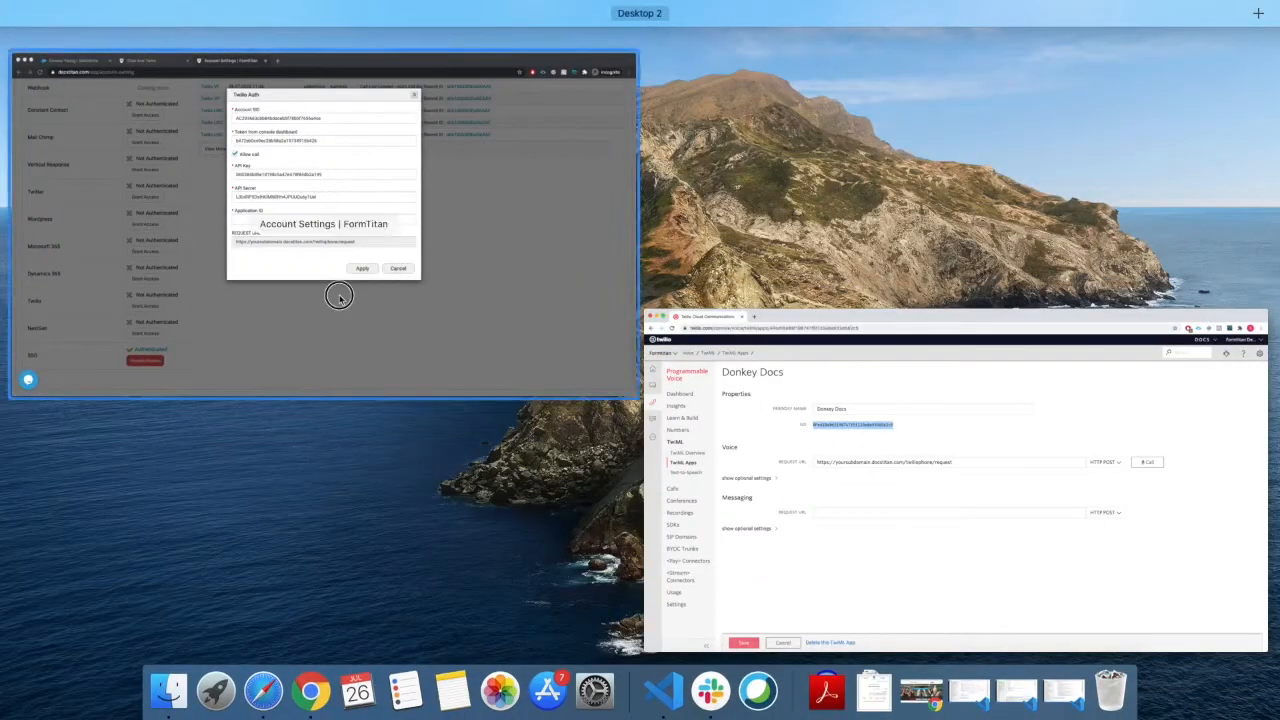
click(335, 295)
Paste the Donkey Docs SID as the Application ID and apply to authenticate Twilio.
key(super+v)
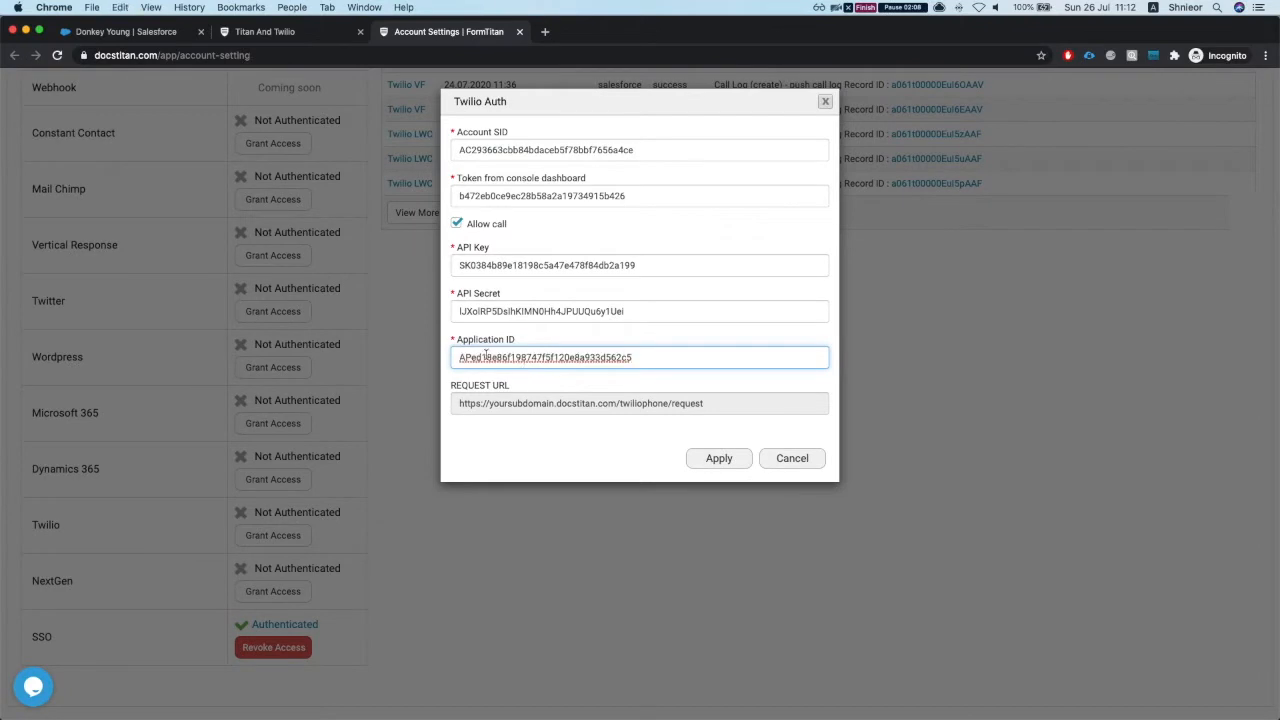
click(722, 465)
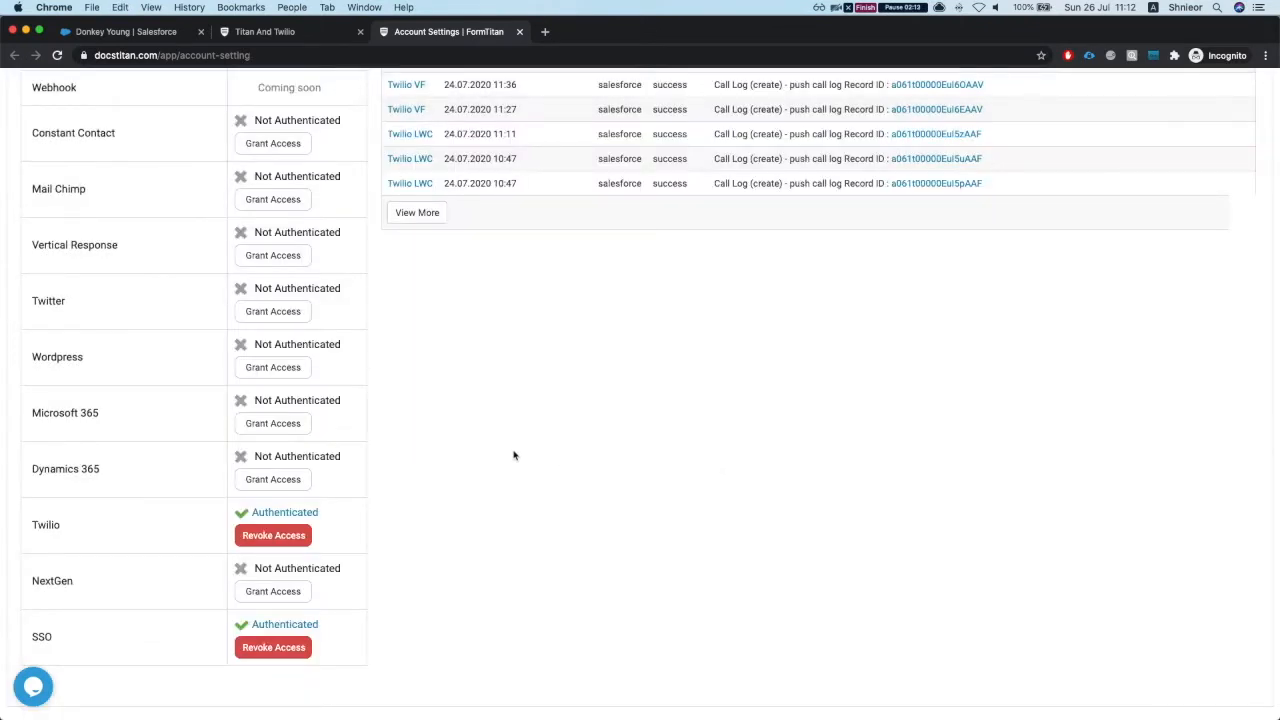
scroll(513, 455, up, 15)
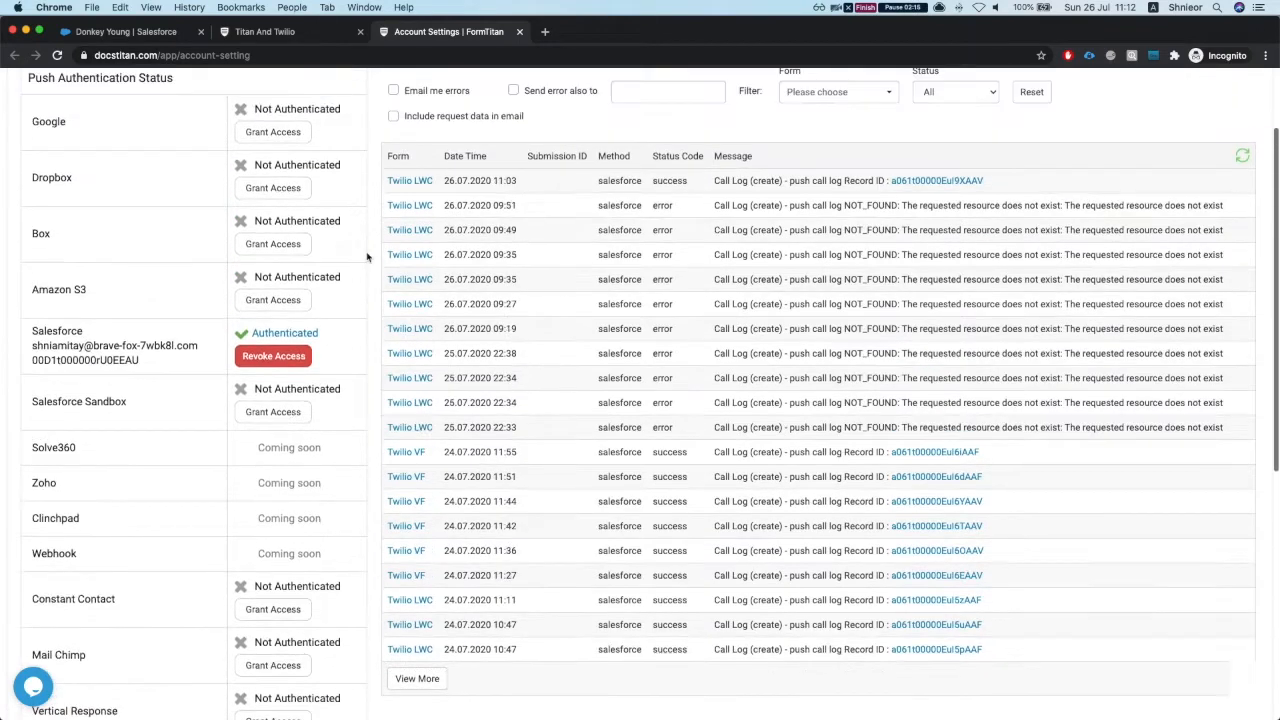
Open the Titan And Twilio form builder and clear the Elements search box.
click(300, 33)
click(54, 158)
key(BackSpace)
key(BackSpace)
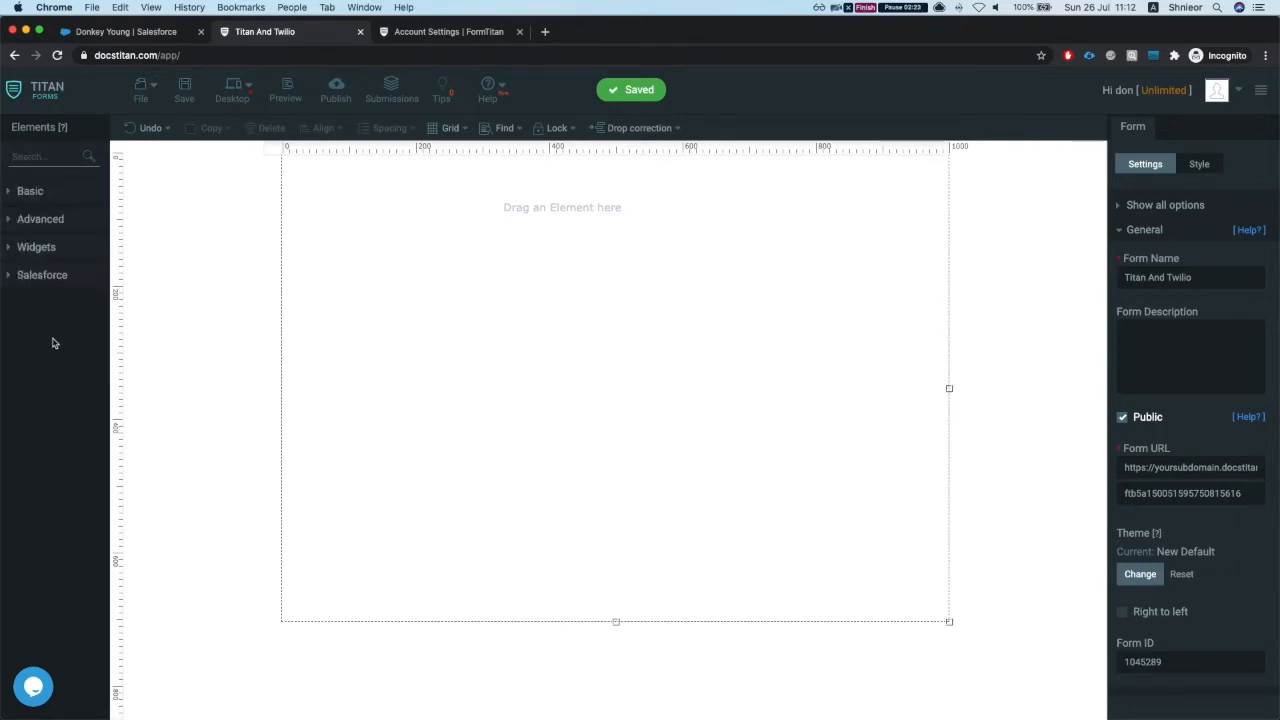
Place a Salesforce SmartV element on the form and map it to the Account object.
click(38, 277)
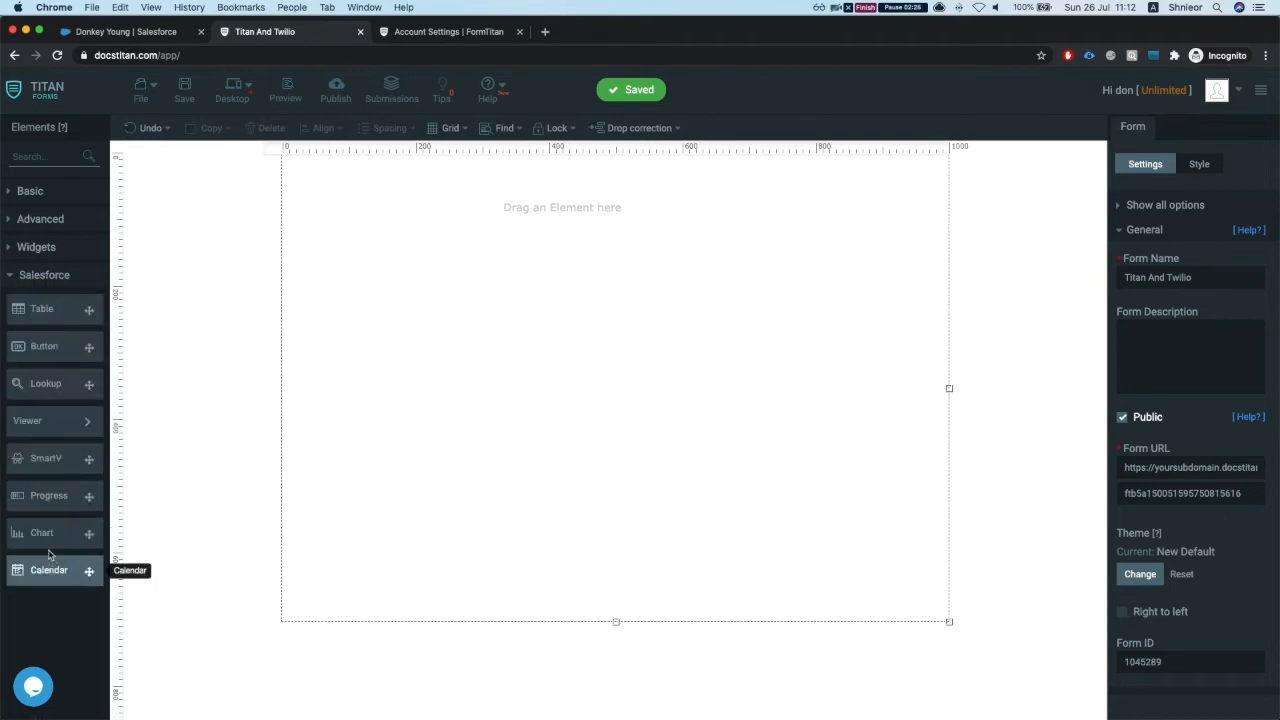
drag(89, 458, 358, 572)
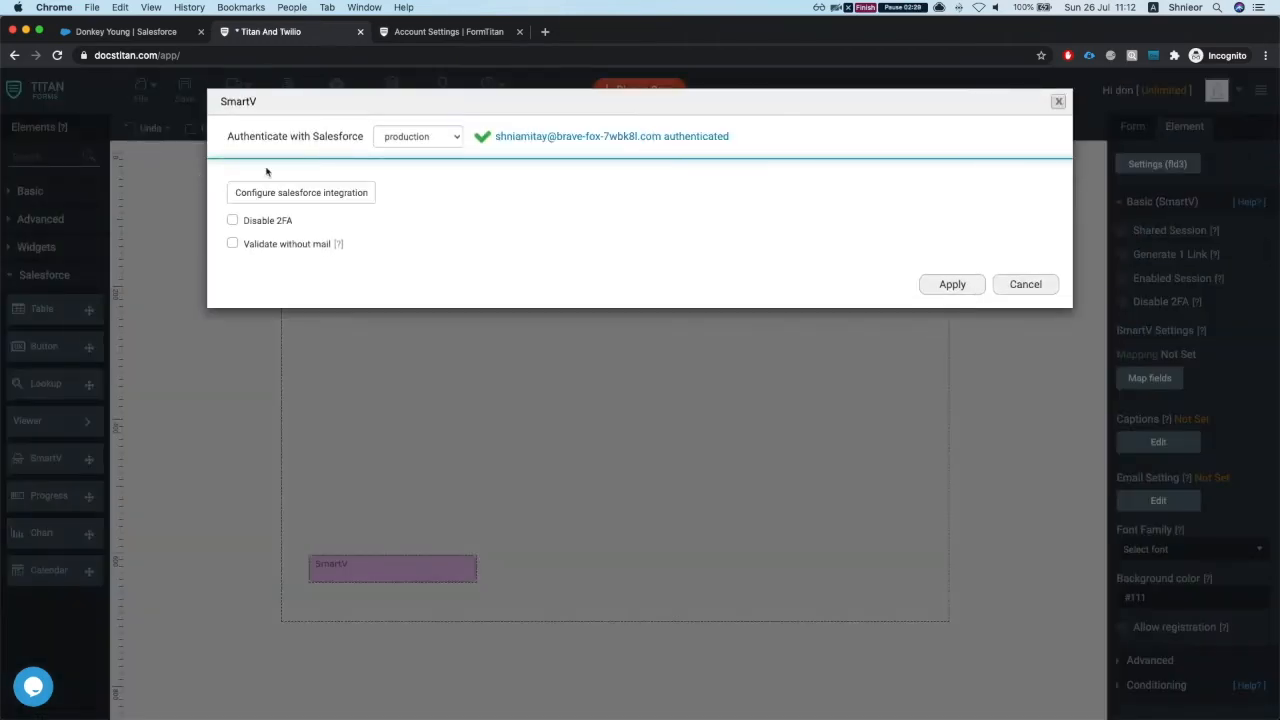
click(300, 192)
click(425, 188)
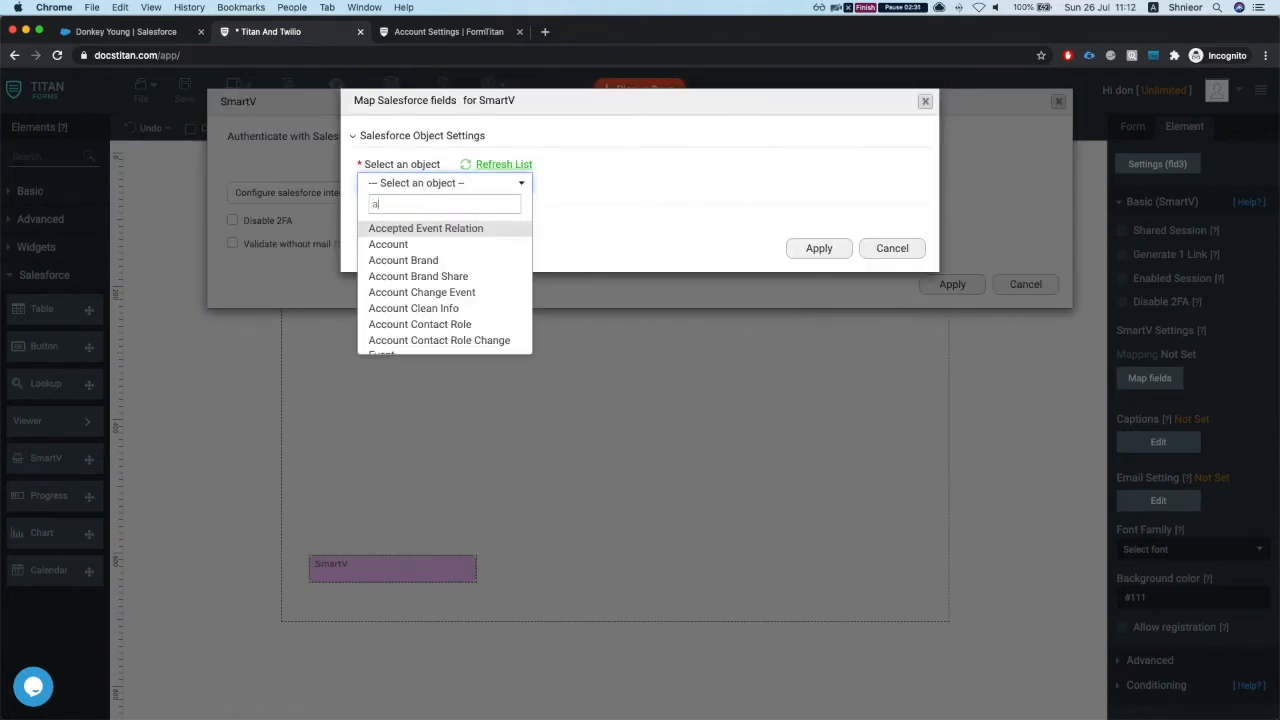
click(449, 244)
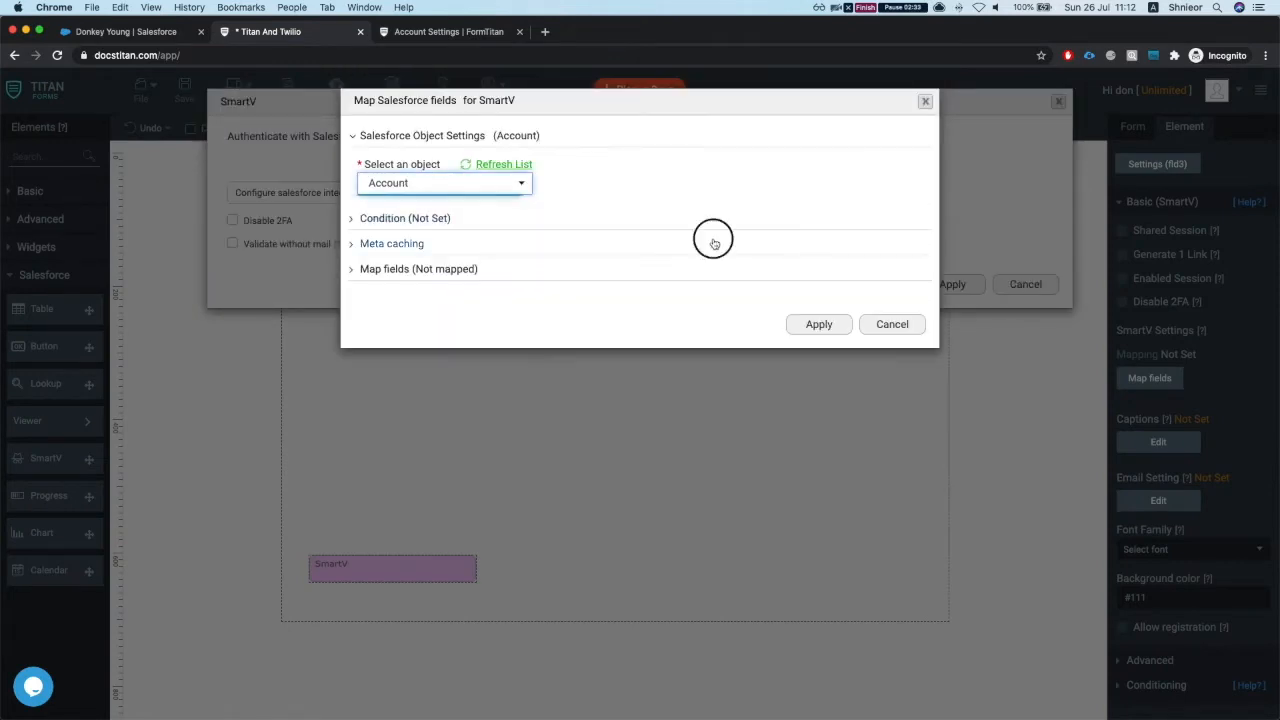
click(503, 219)
click(840, 362)
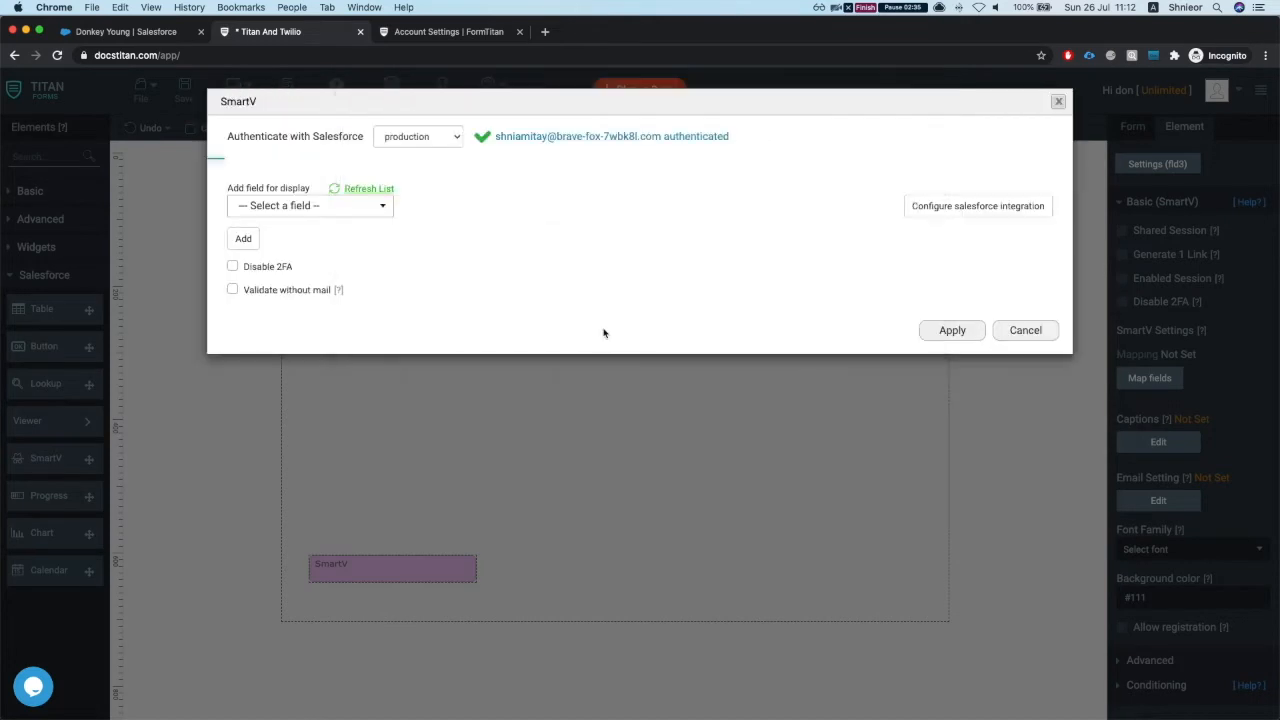
Add the Email, Account ID and Password fields to the SmartV element.
click(320, 210)
text(email)
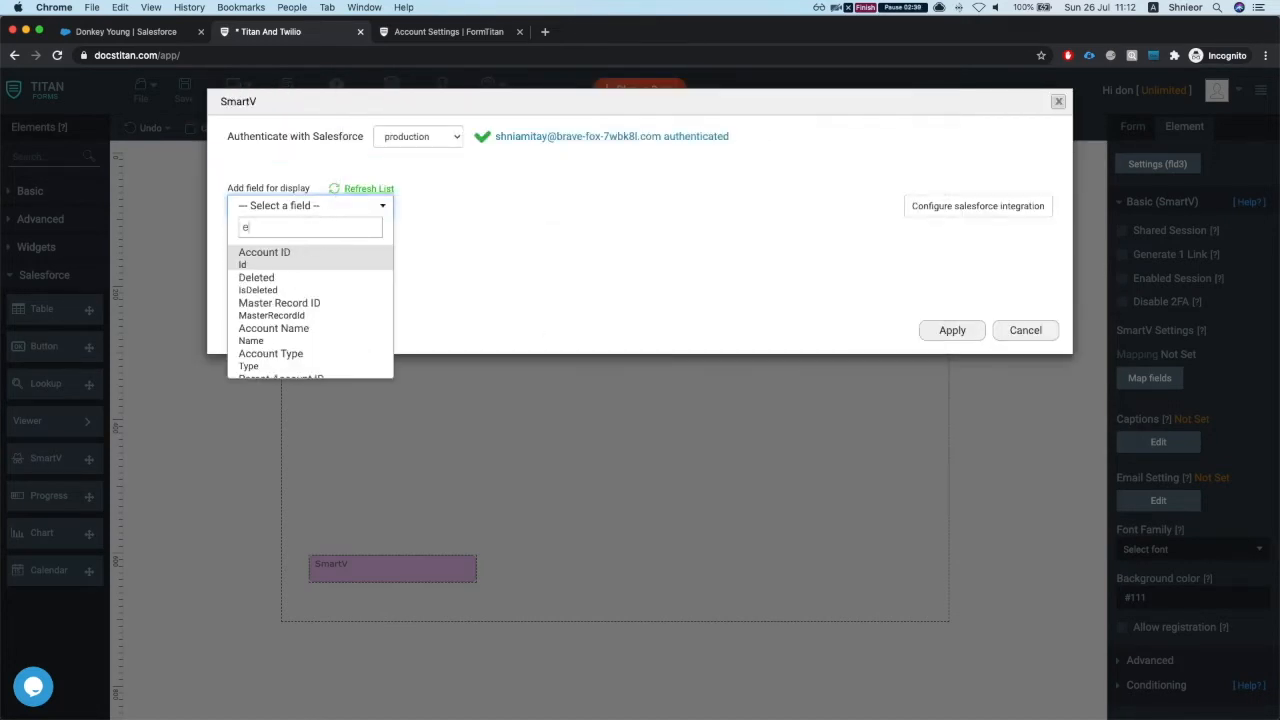
key(Return)
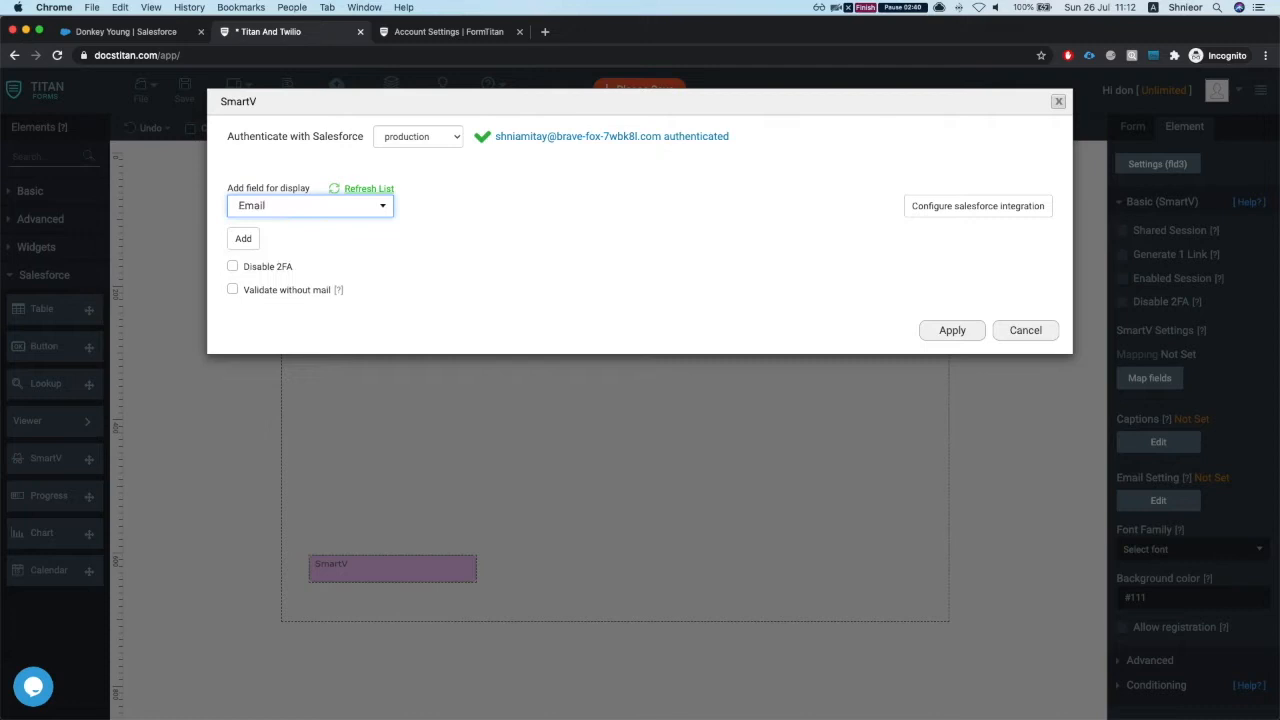
click(243, 238)
click(322, 466)
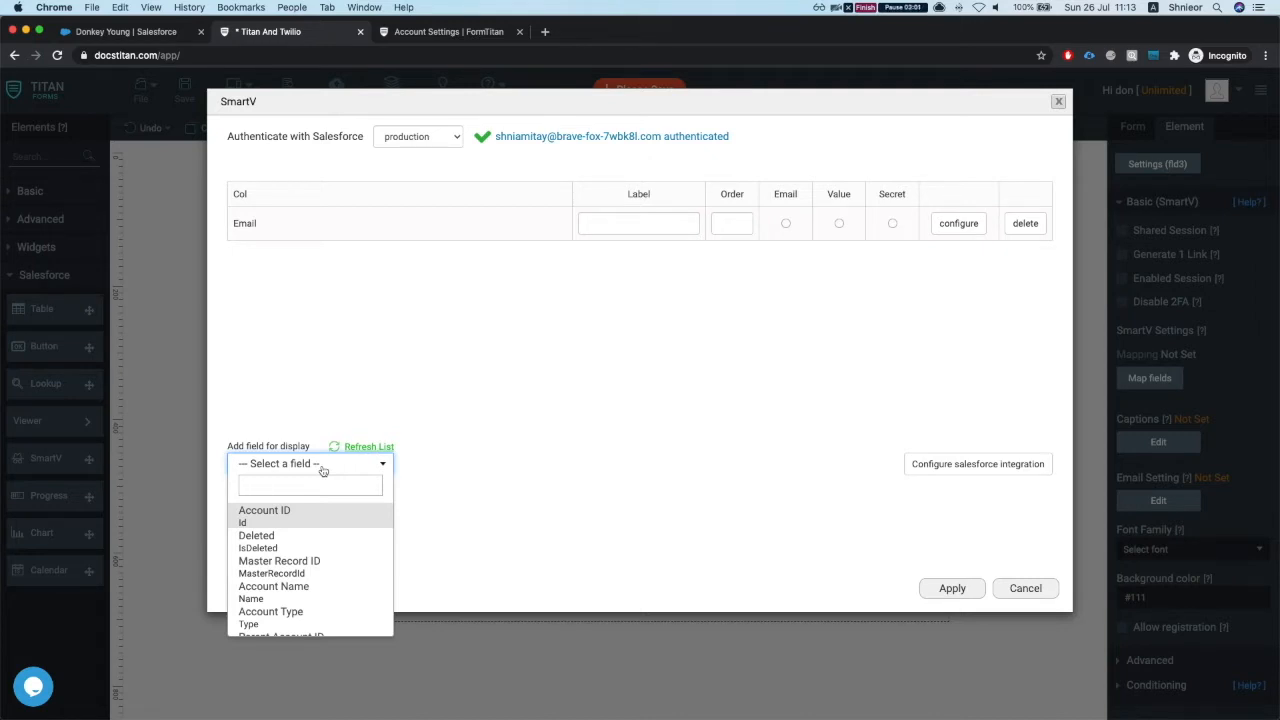
key(Return)
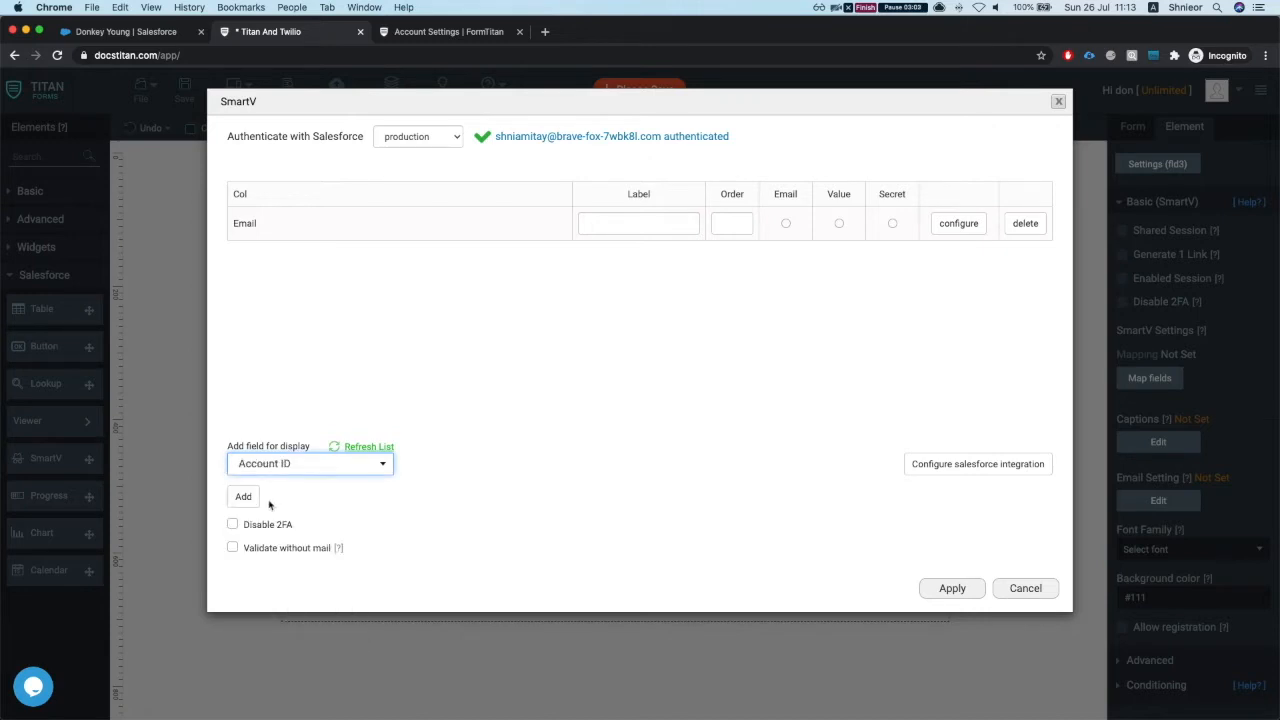
click(249, 499)
click(297, 472)
scroll(307, 512, down, 1)
text(passw)
key(Return)
click(243, 496)
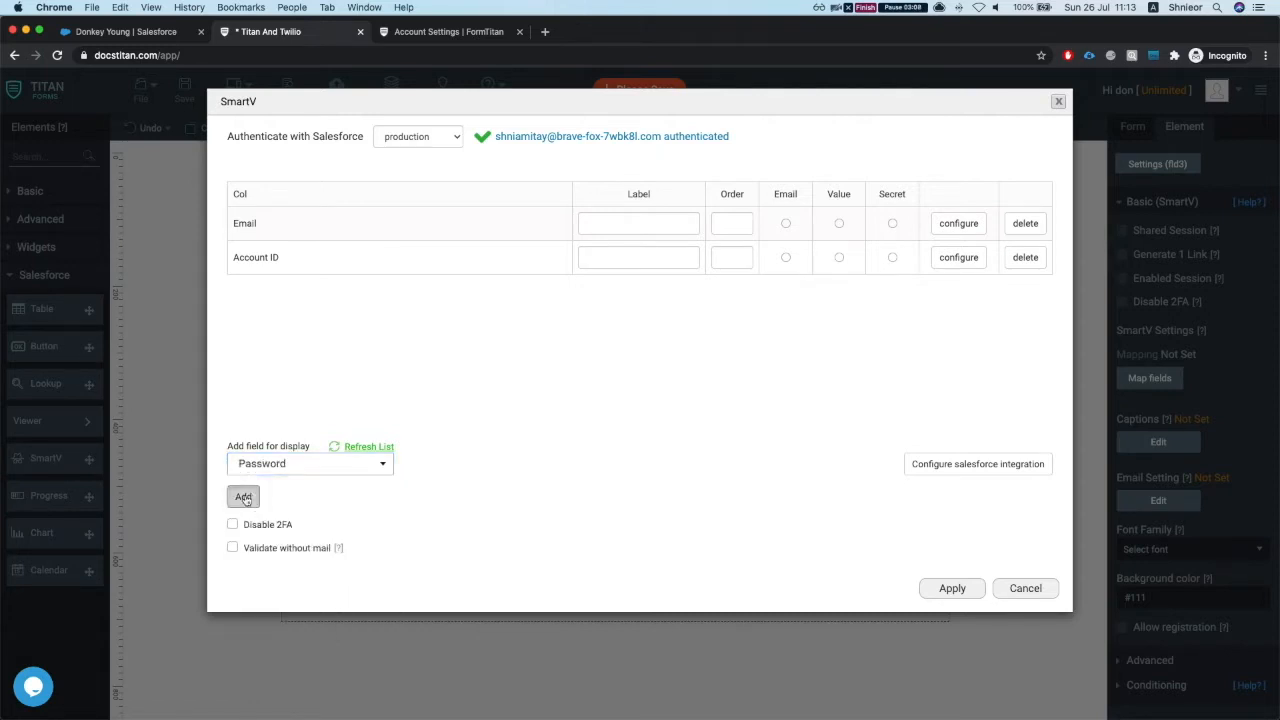
Mark Email as email, Account ID as value and Password as secret, then apply.
click(786, 223)
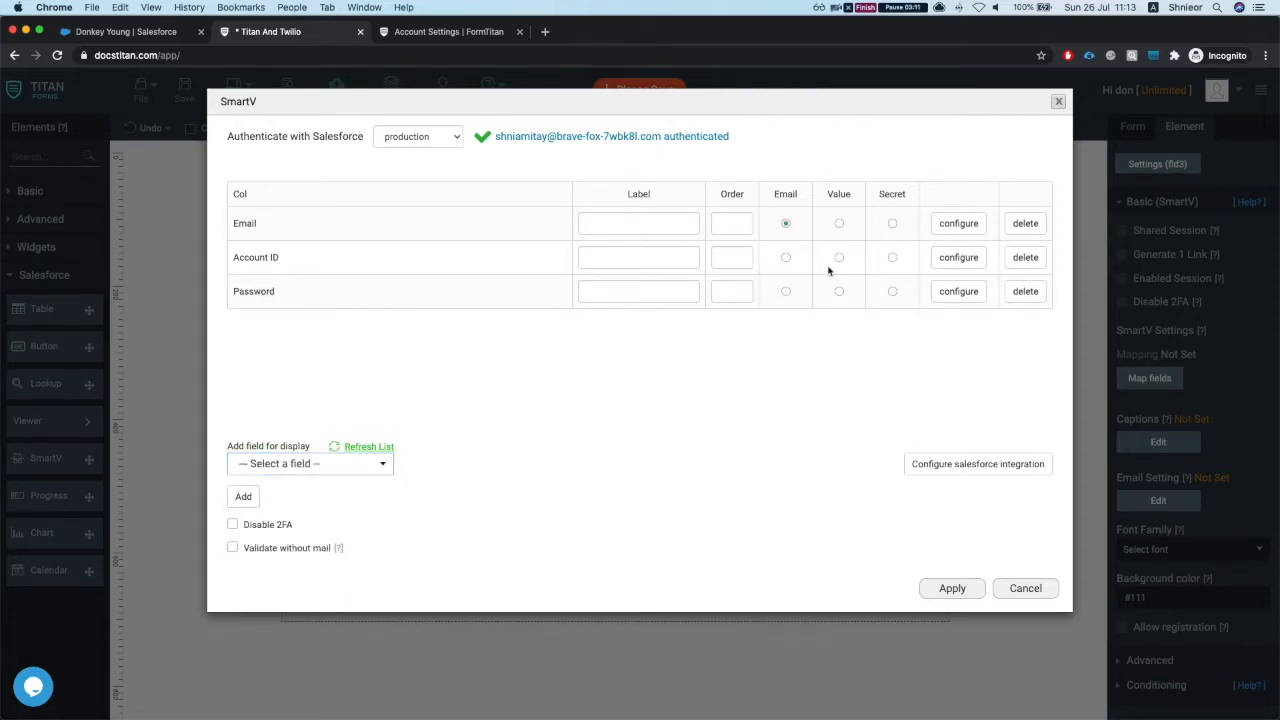
click(839, 258)
click(892, 292)
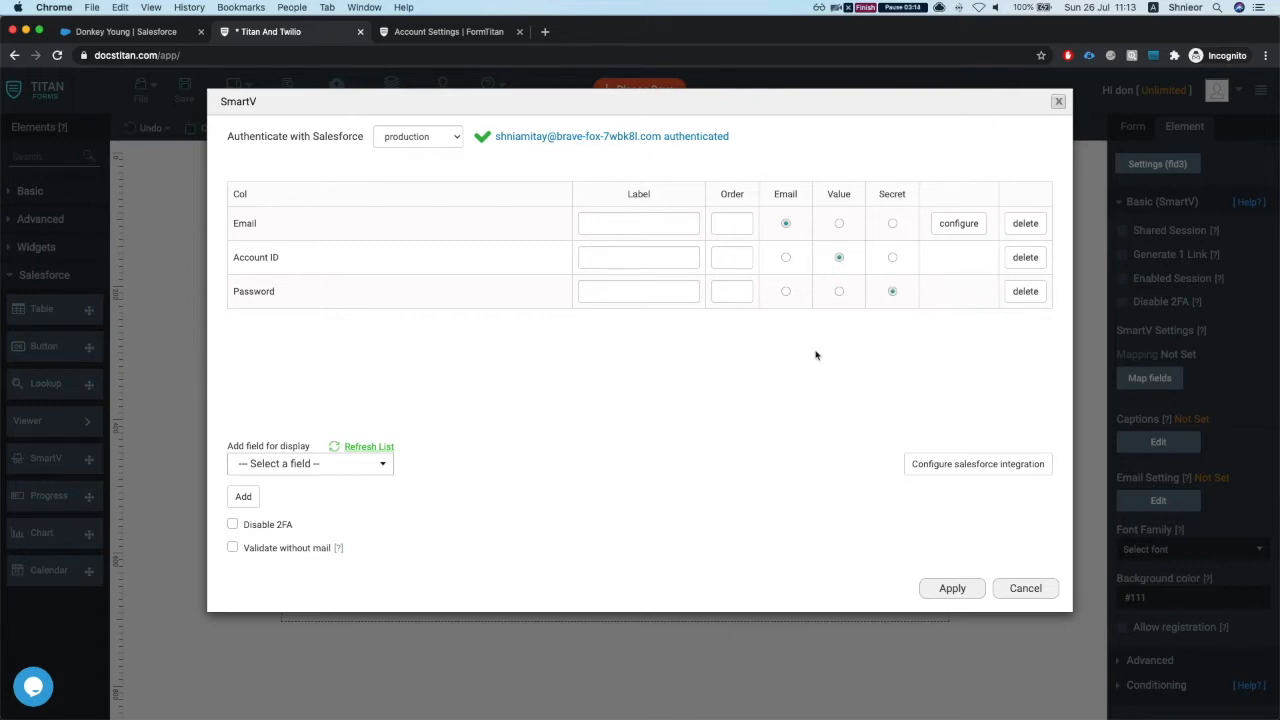
click(951, 588)
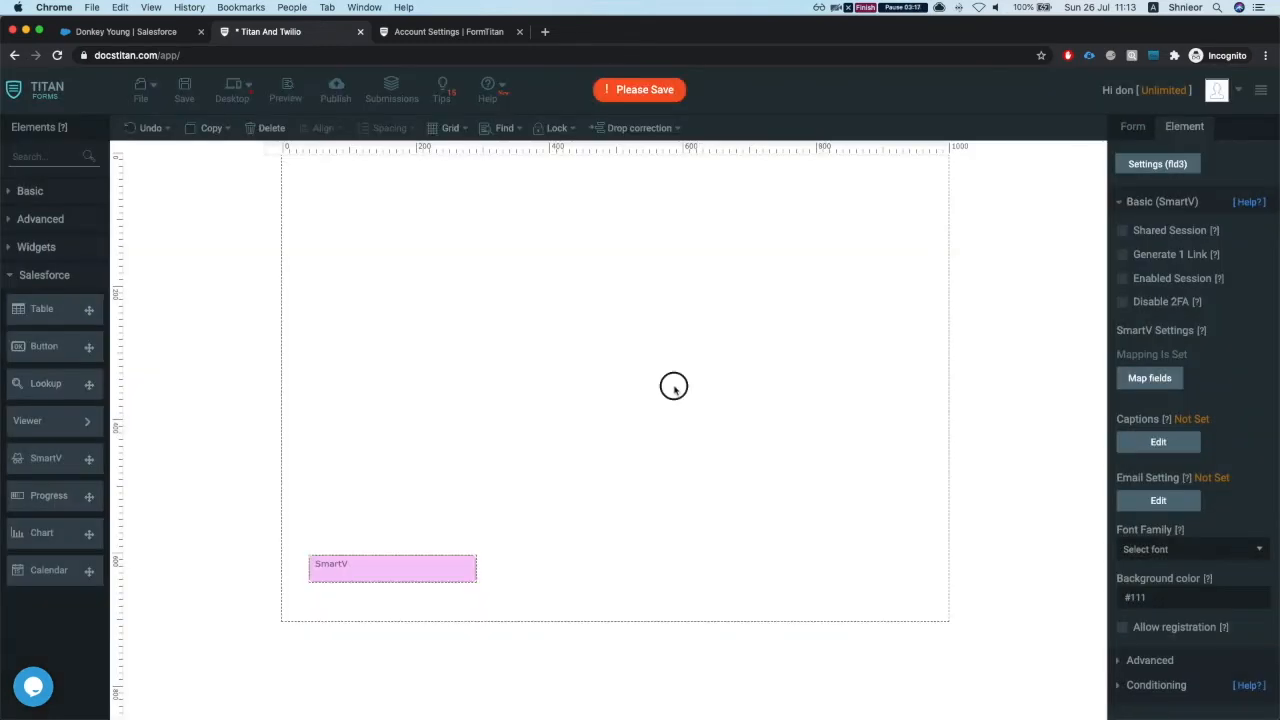
Add a Table element above the SmartV element and enlarge it.
click(407, 570)
text(table)
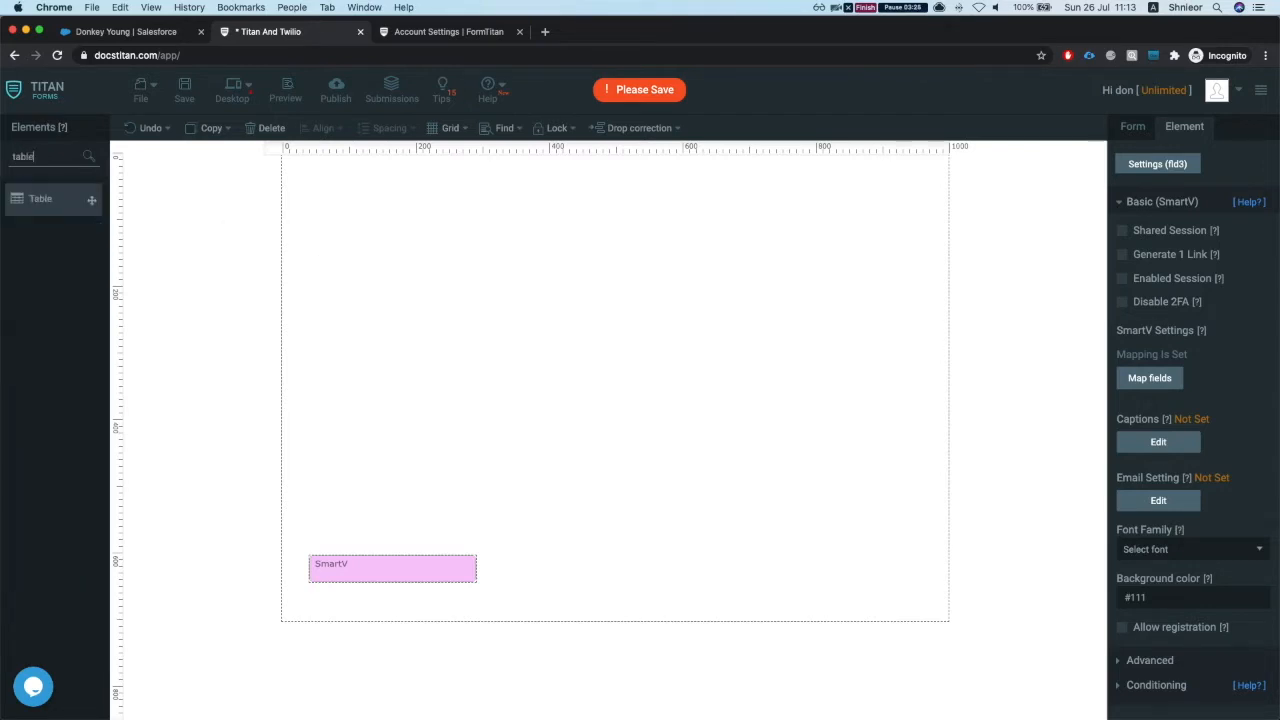
drag(70, 200, 404, 261)
drag(629, 357, 877, 451)
Rename the table columns to Name and Email and delete the third column.
triple_click(1173, 322)
text(Name)
key(Tab)
text(Emai)
key(Tab)
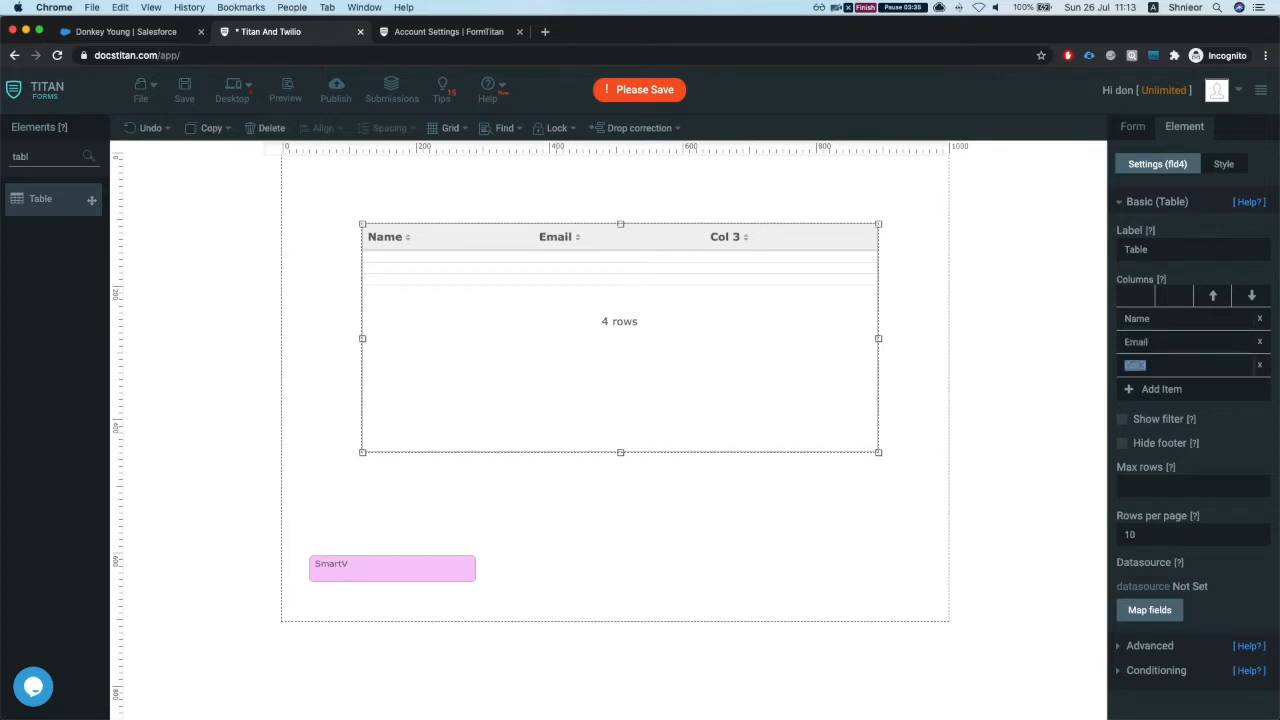
key(BackSpace)
click(1260, 368)
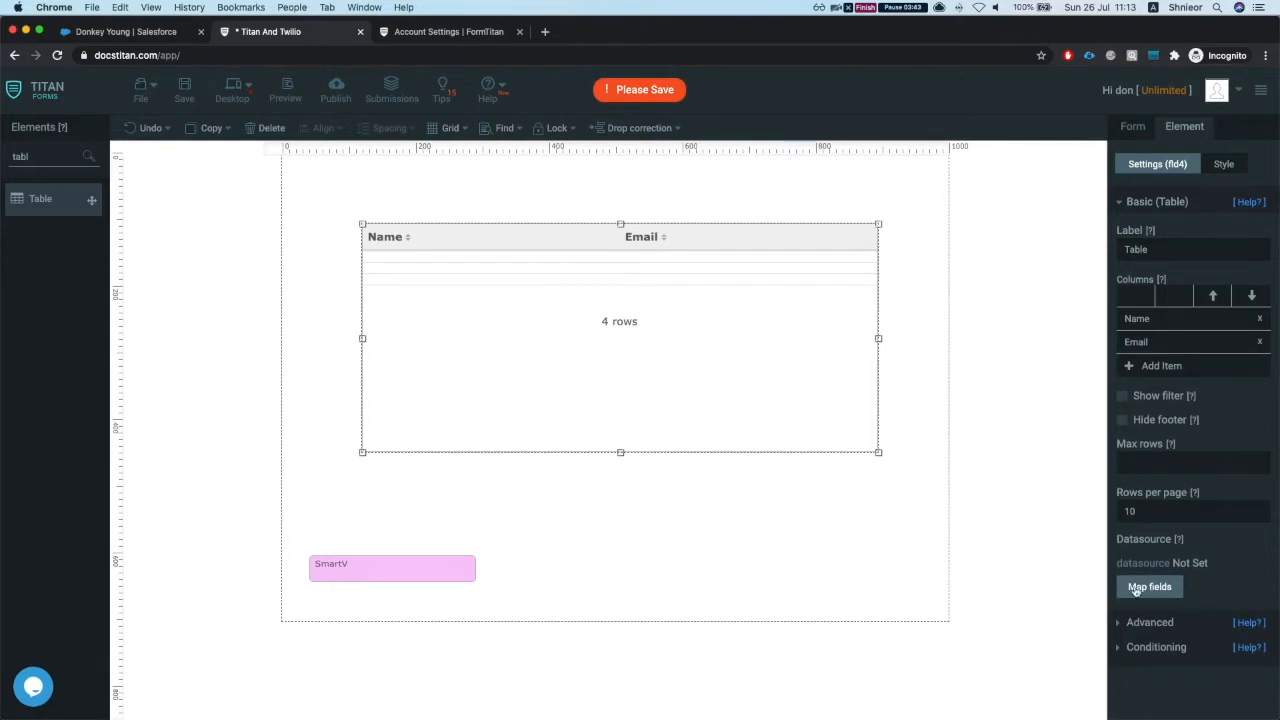
Open the table's Advanced settings and browse through them.
click(1155, 626)
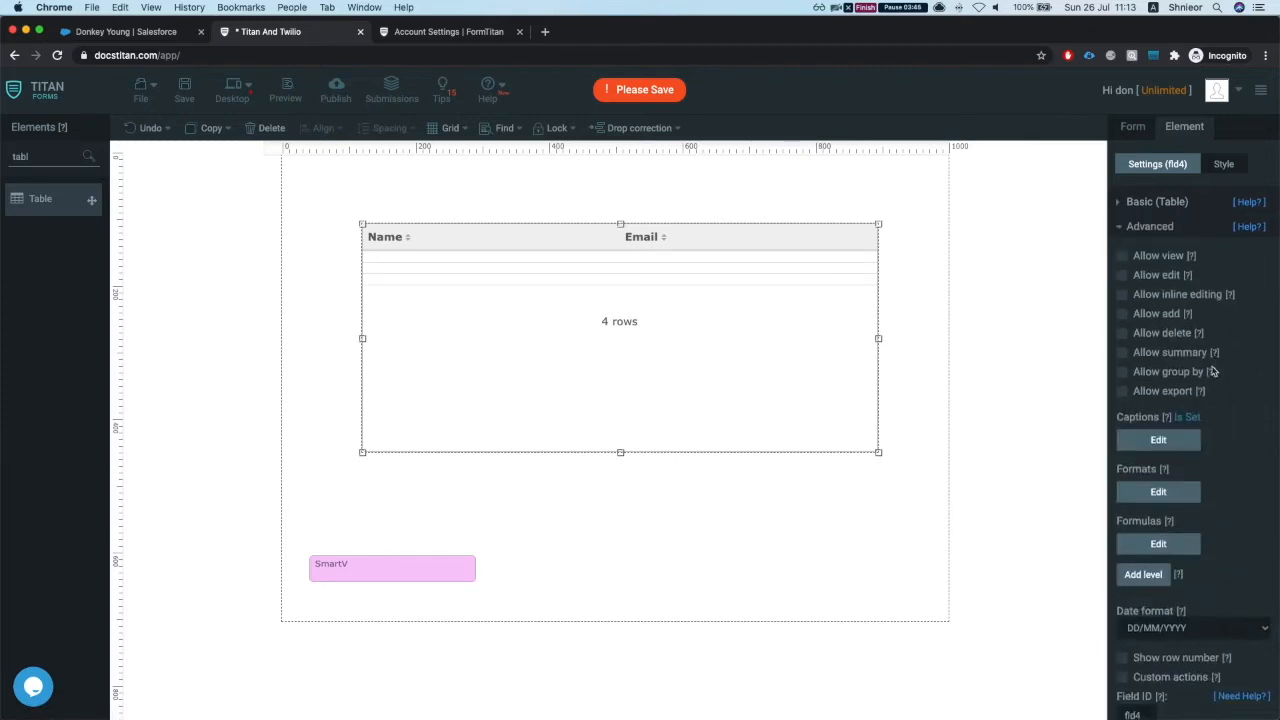
scroll(1217, 589, down, 3)
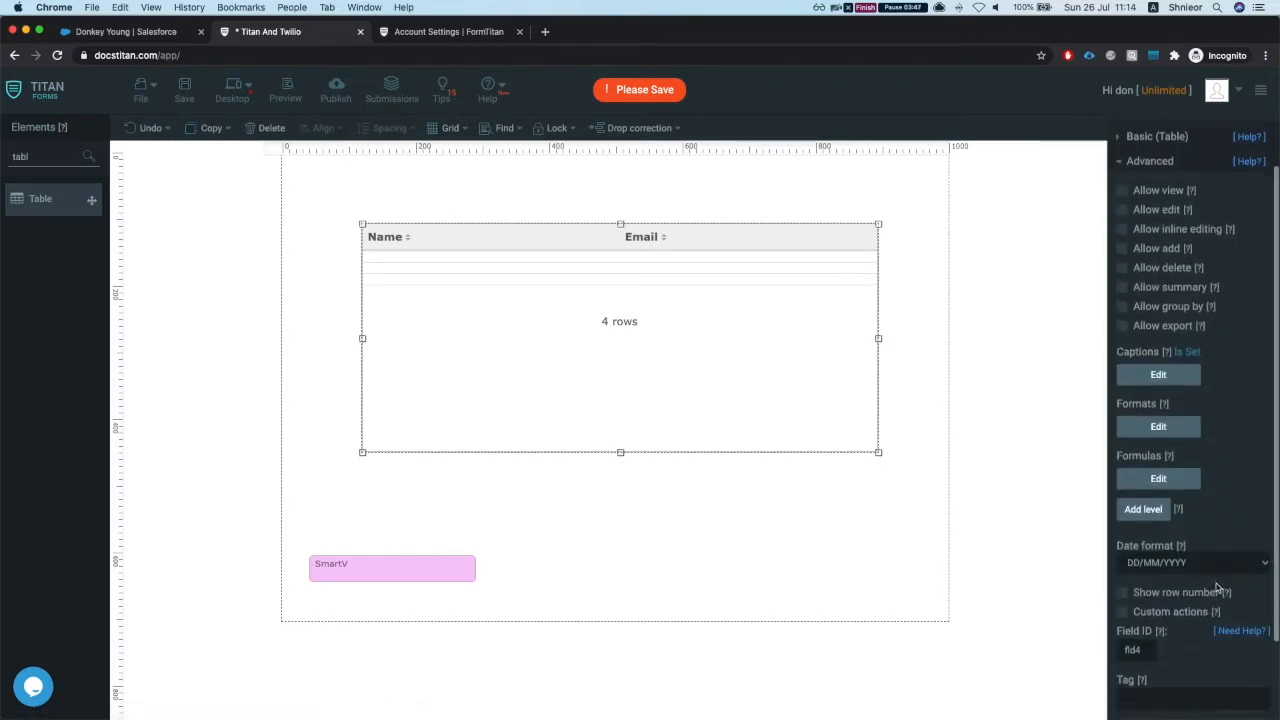
scroll(1174, 590, down, 1)
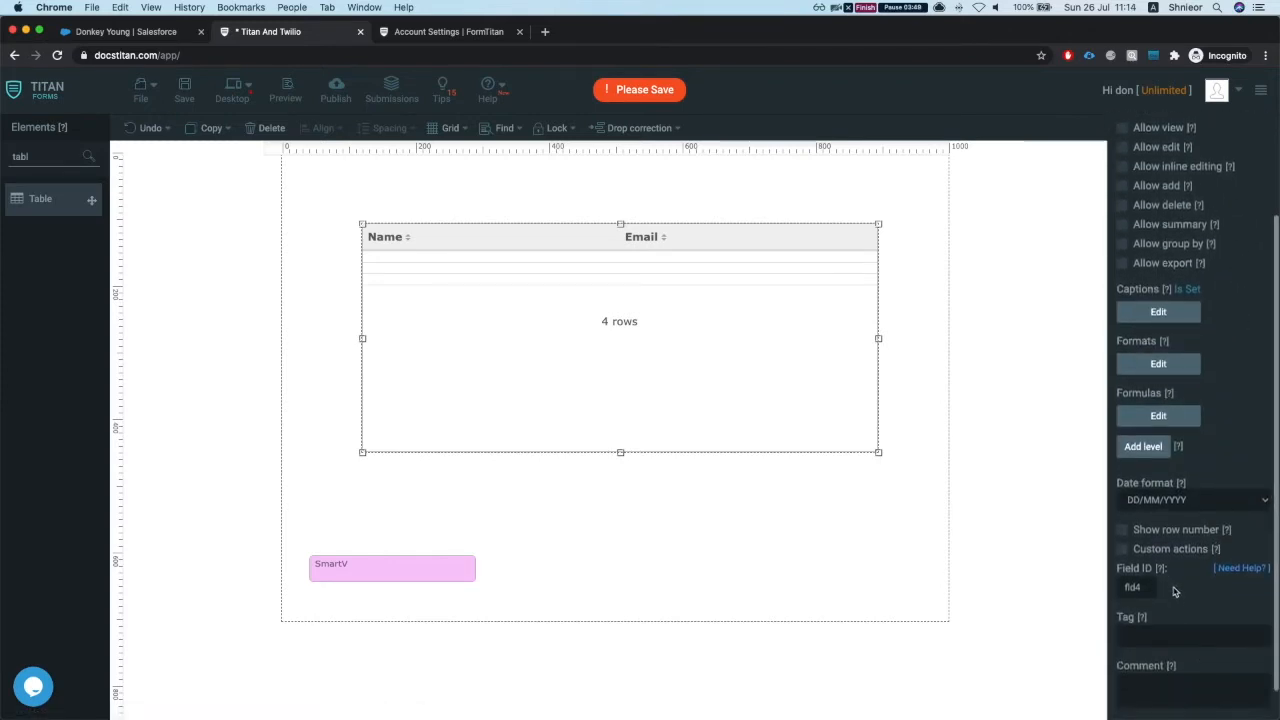
scroll(1184, 567, up, 1)
scroll(1216, 336, up, 2)
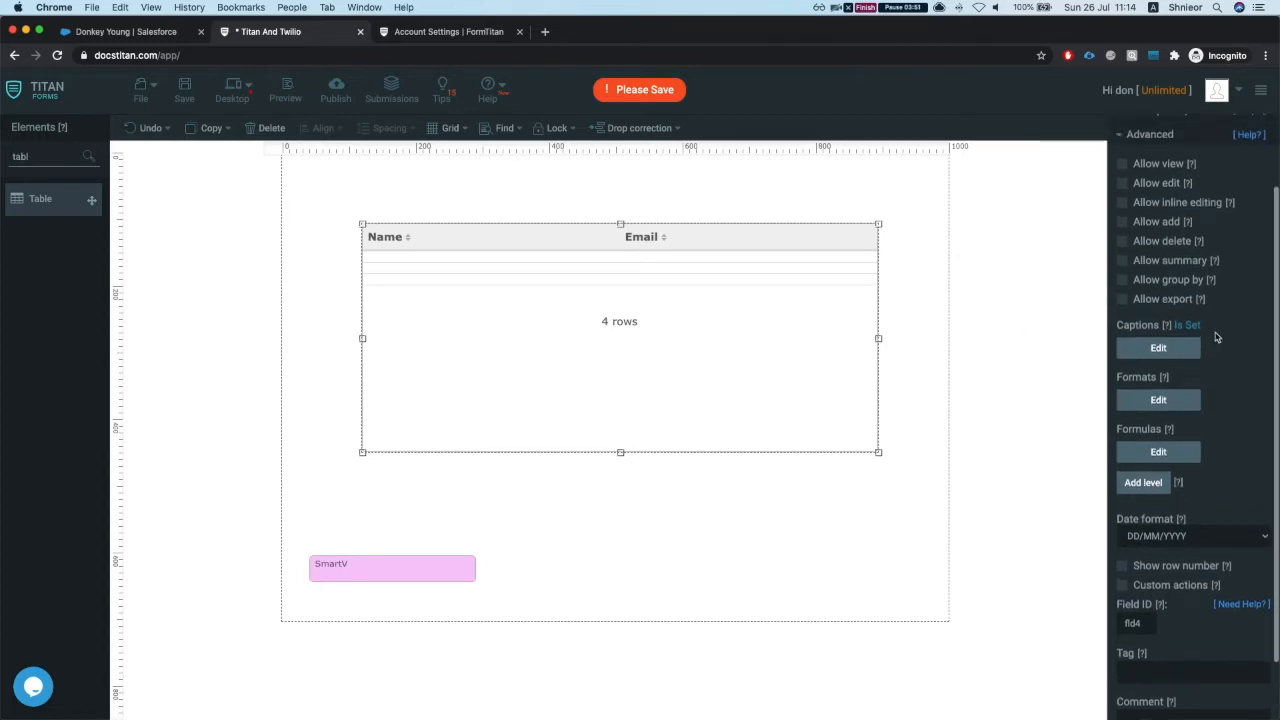
scroll(1214, 333, down, 2)
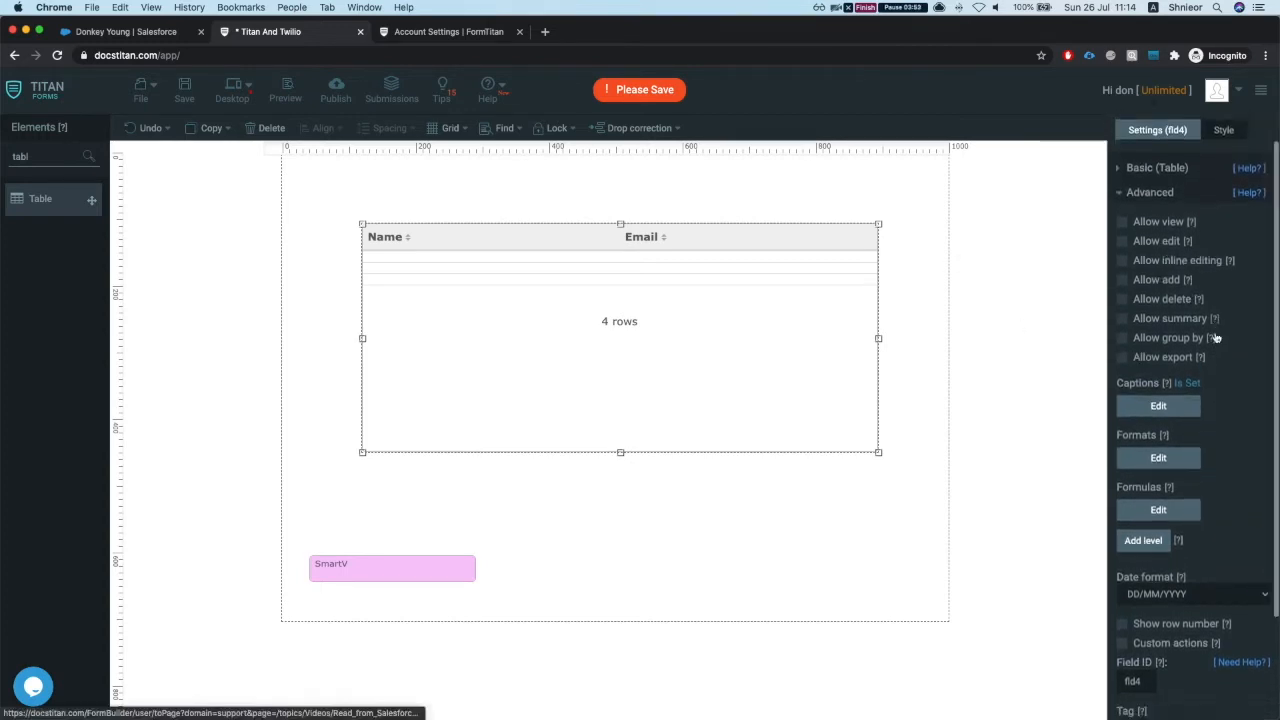
scroll(1200, 491, down, 1)
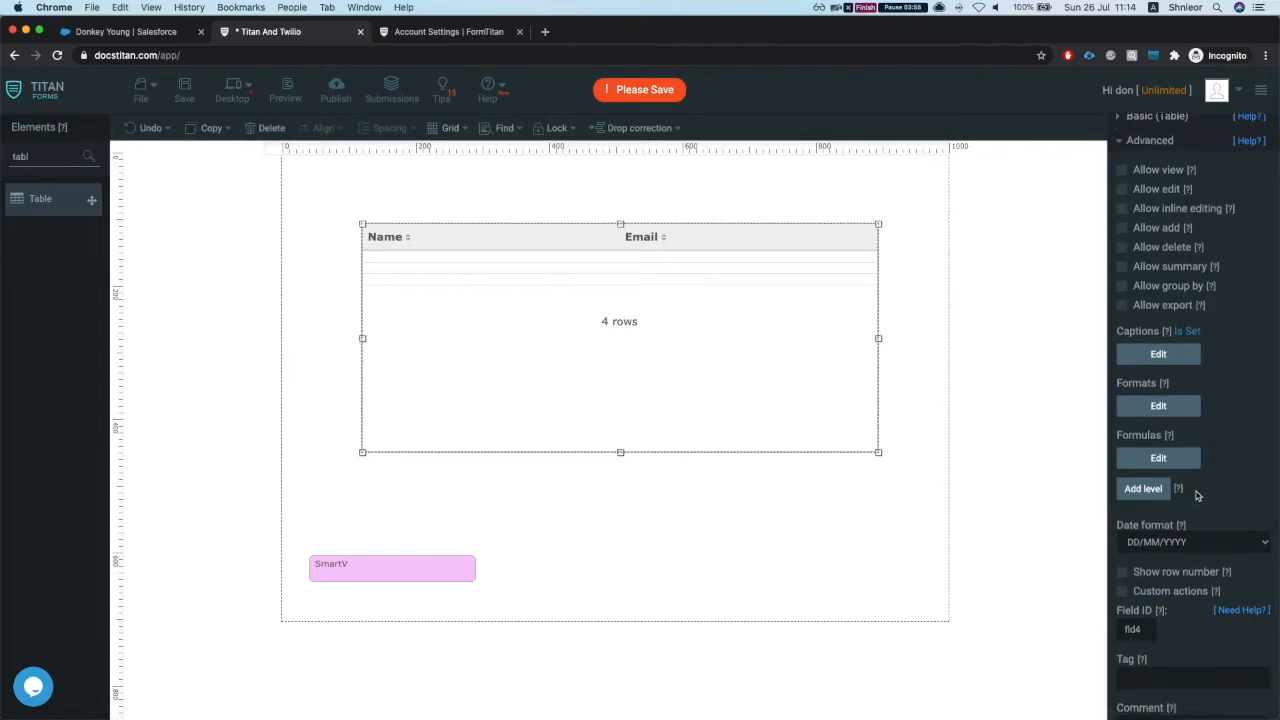
Enable custom actions on the table and define an action named Call with tooltip Call.
click(1122, 574)
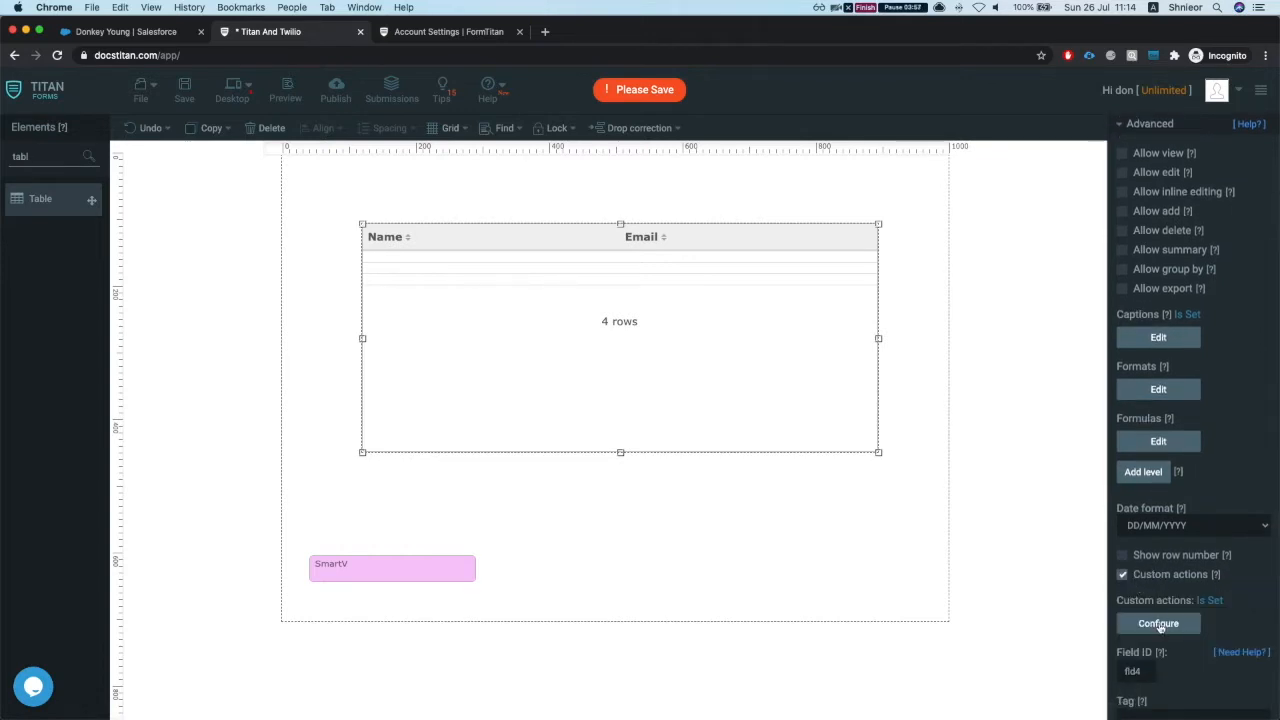
click(1158, 623)
click(378, 186)
text(Call)
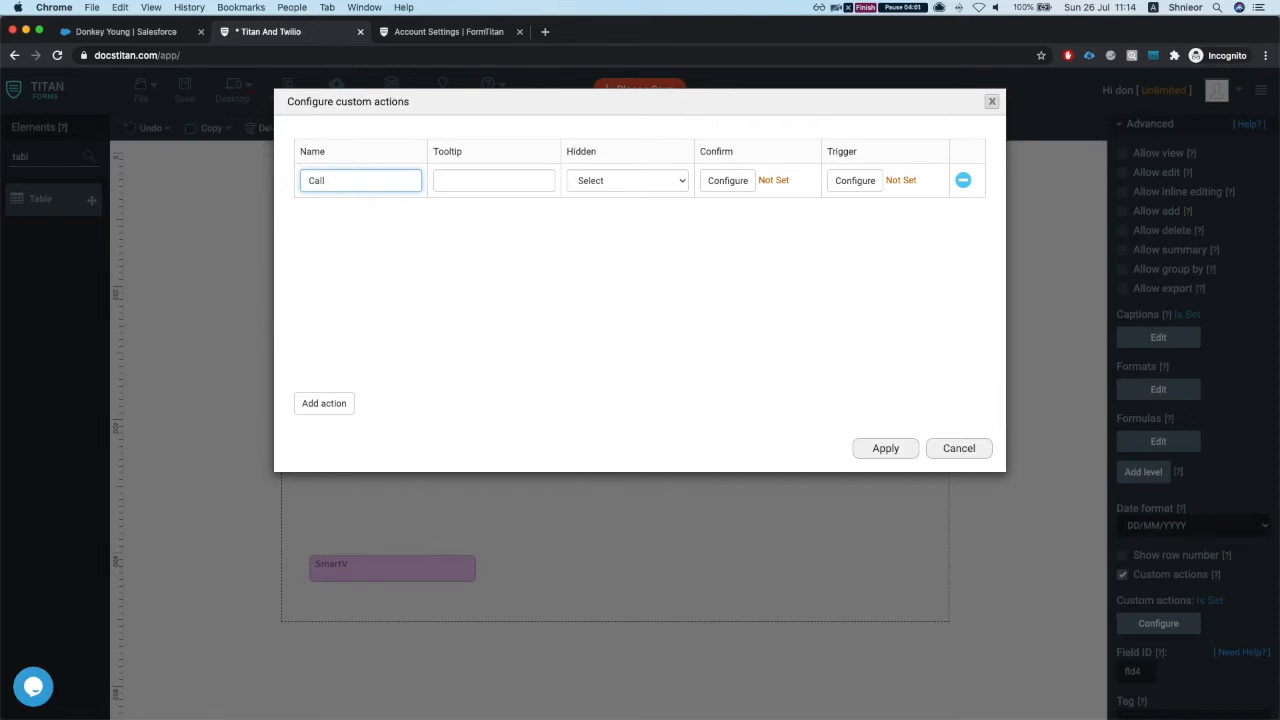
key(Tab)
text(C)
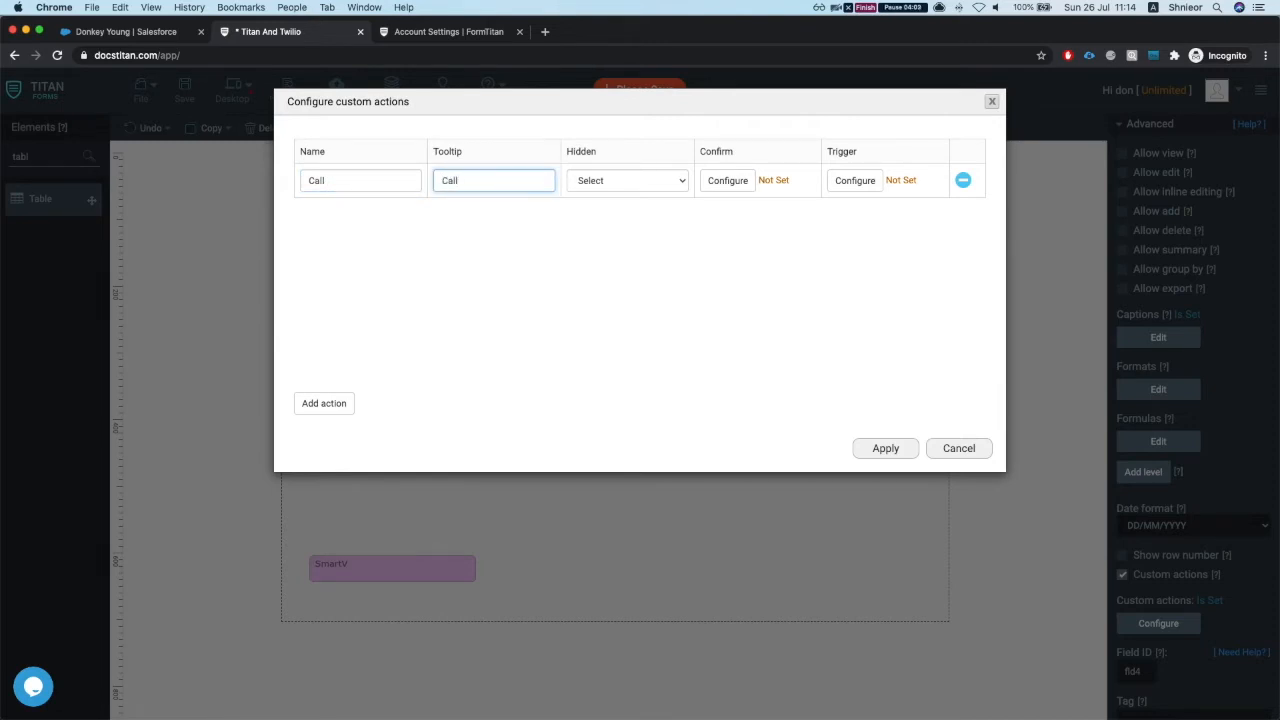
Leave the hidden and Salesforce trigger options unchanged, apply the Call action, and save the form.
click(634, 180)
click(634, 180)
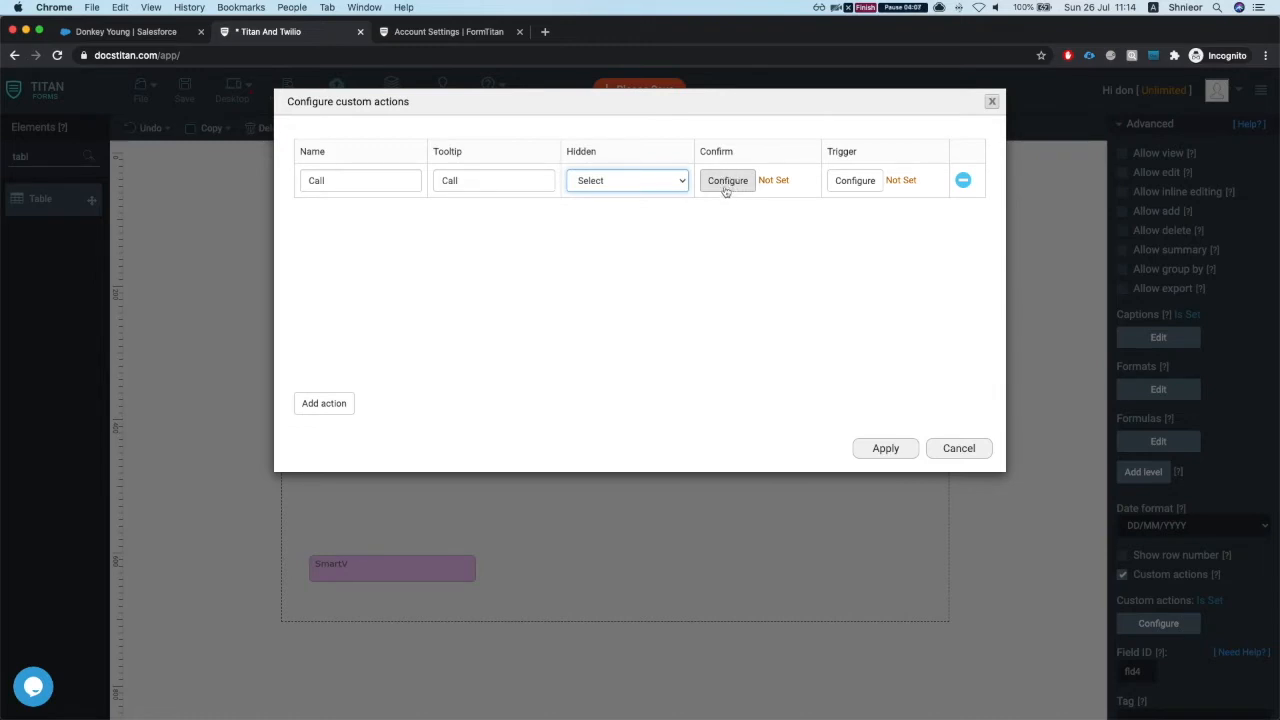
click(648, 181)
click(622, 214)
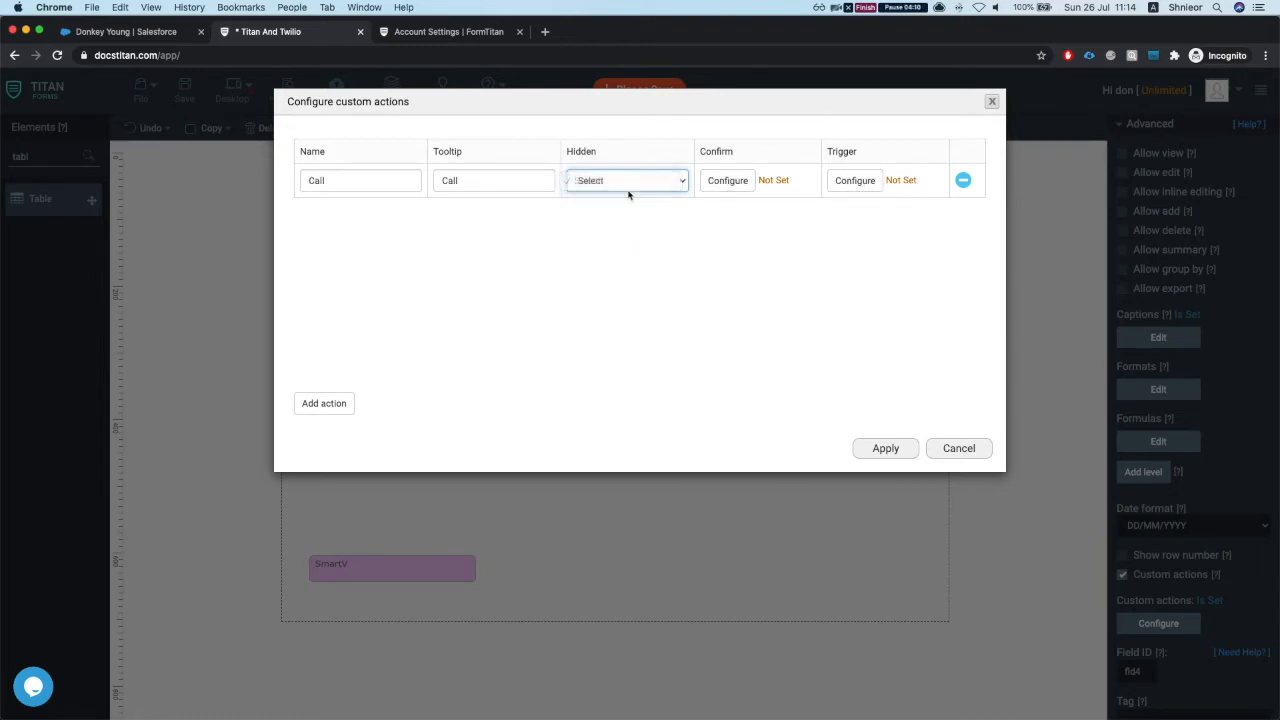
click(855, 188)
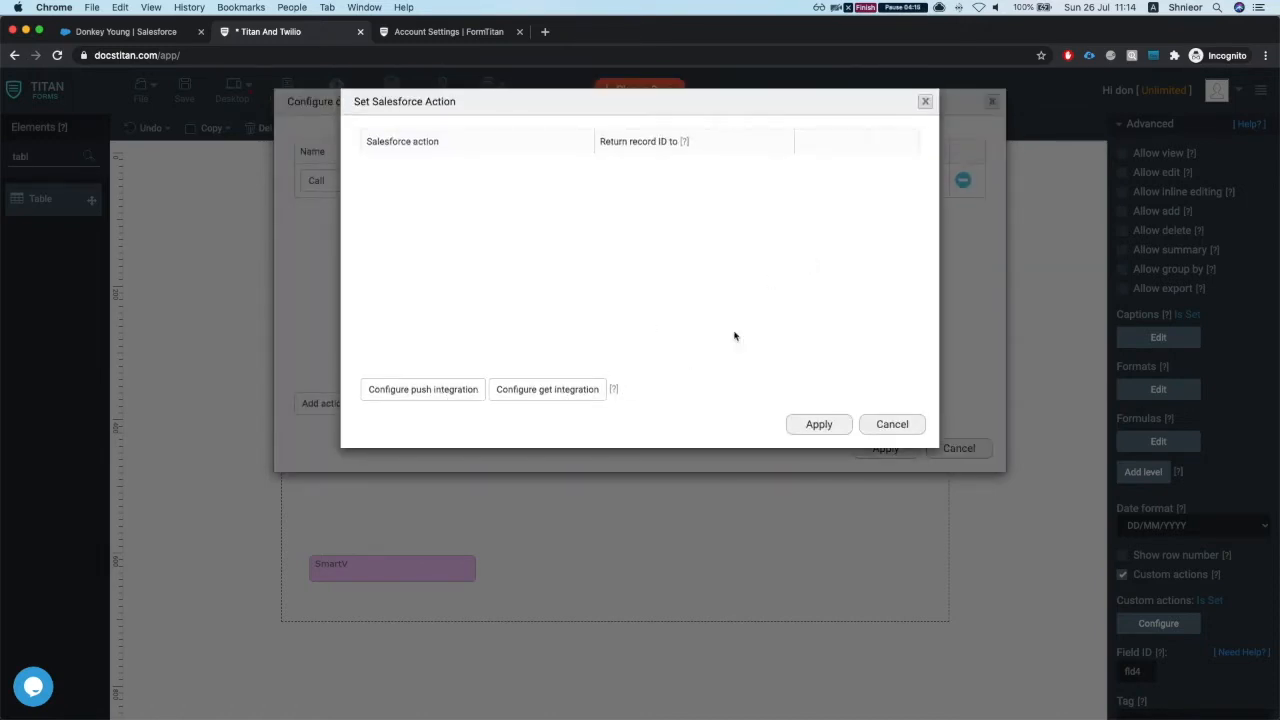
click(888, 424)
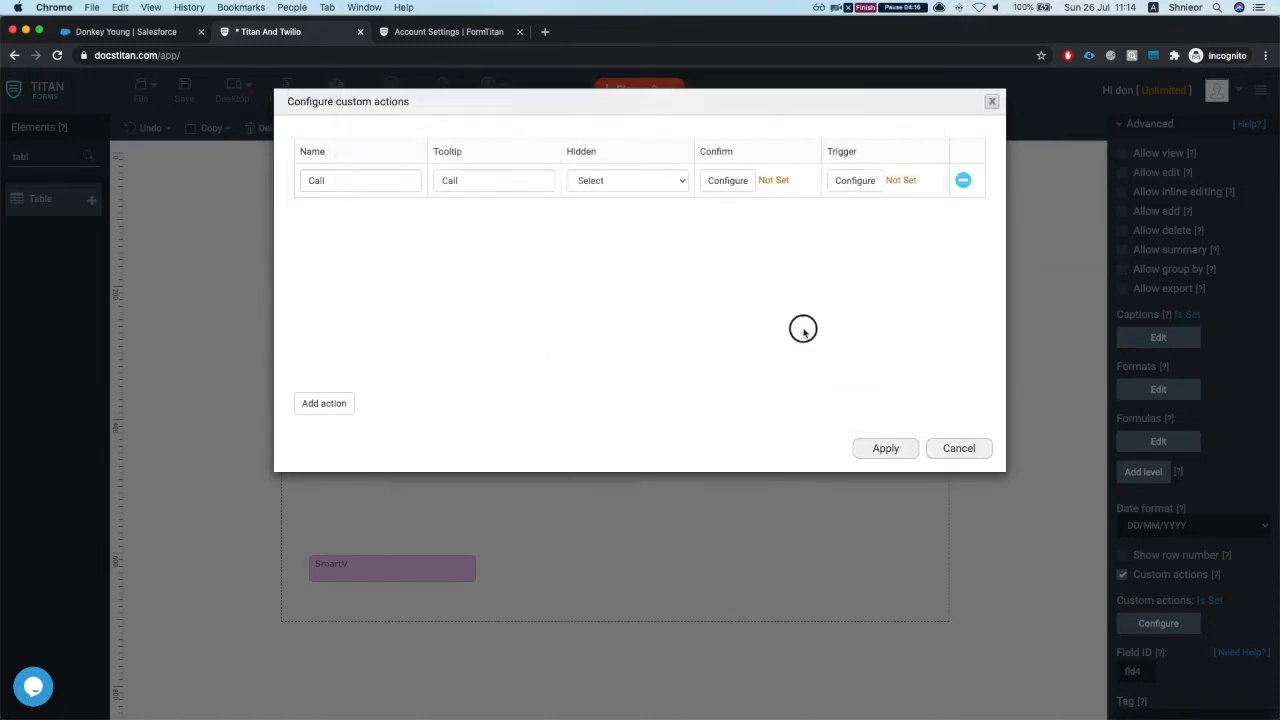
click(885, 450)
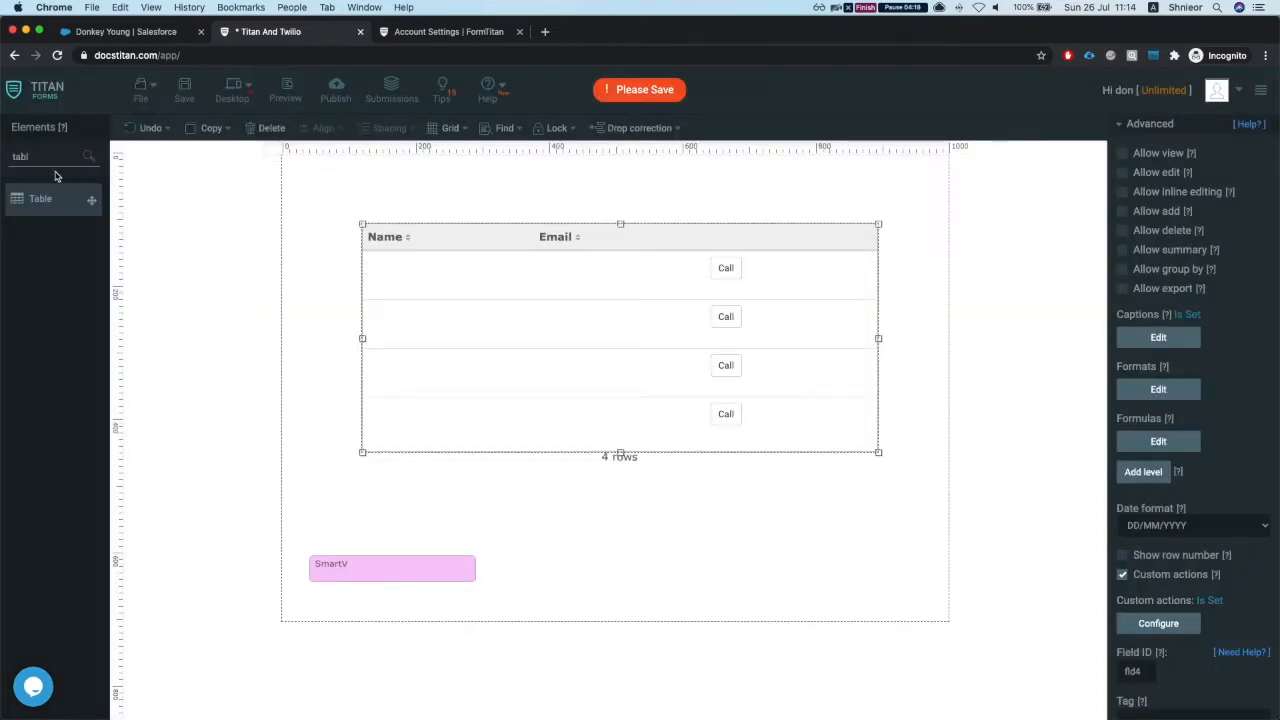
click(184, 90)
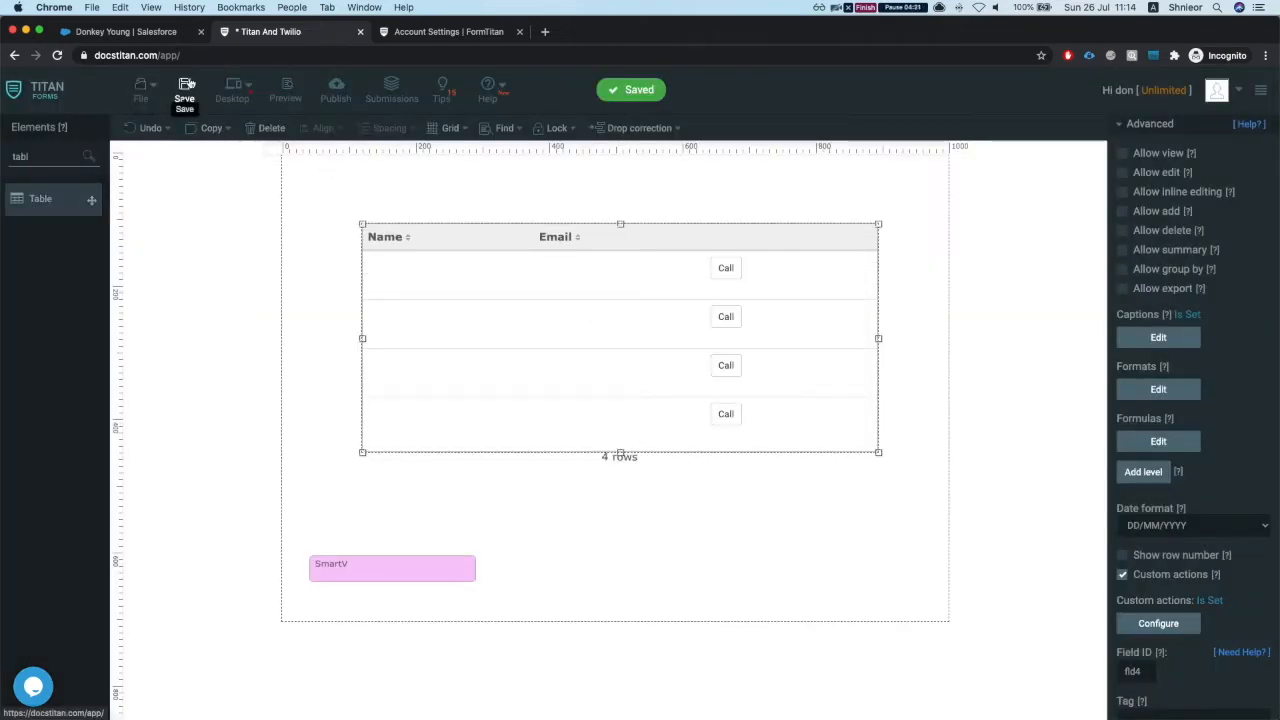
Add a Hidden field to the form, then move the table up and make it wider and taller.
double_click(31, 160)
text(hi)
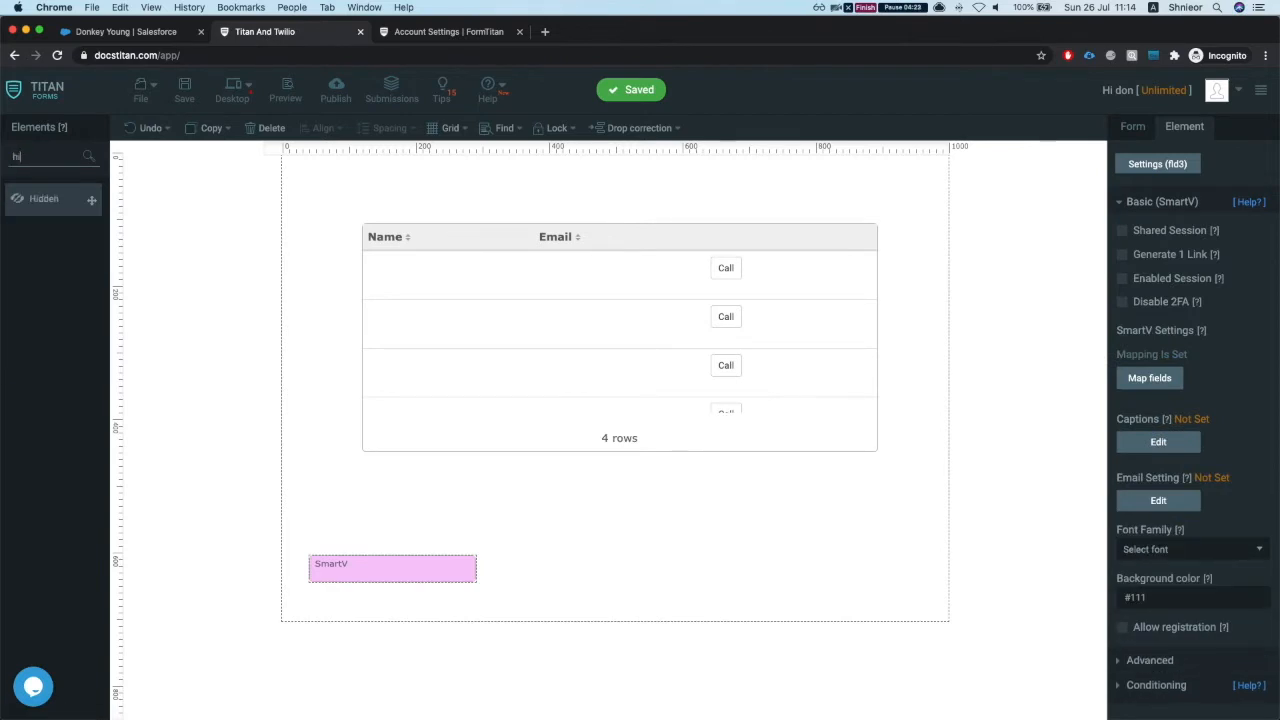
drag(43, 199, 349, 543)
drag(506, 303, 451, 240)
drag(826, 392, 933, 421)
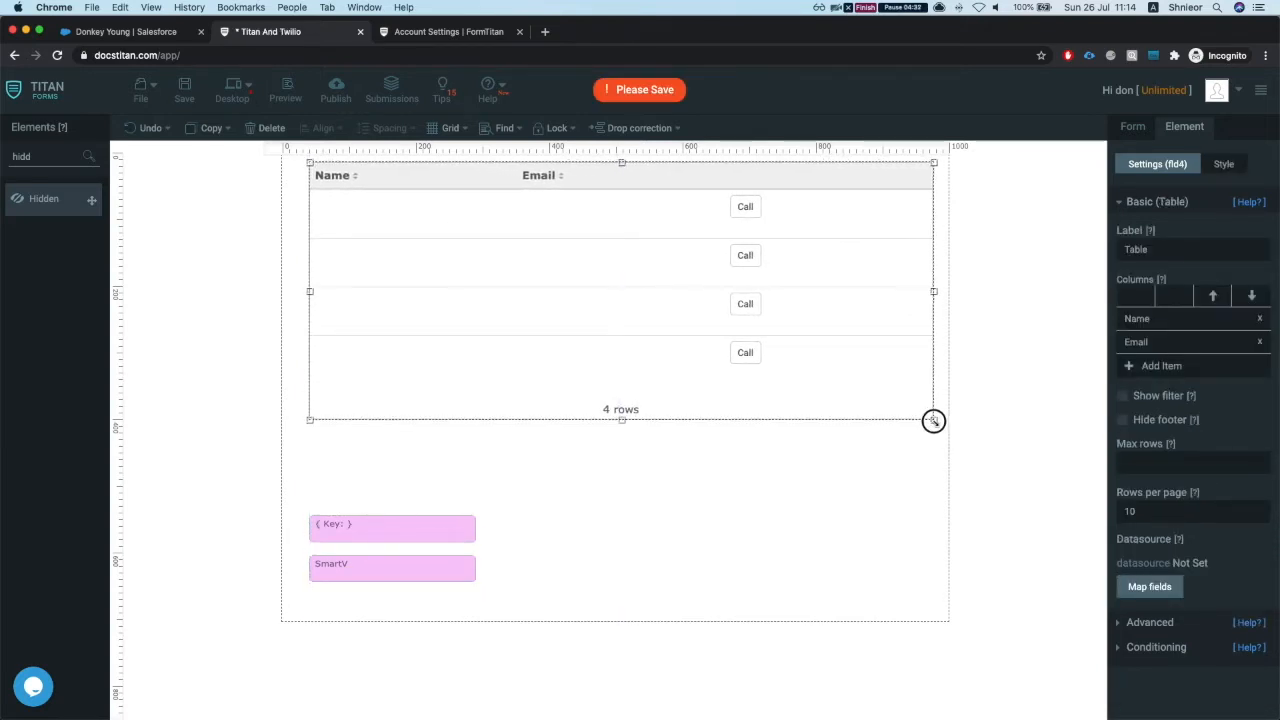
Name the new hidden field SelectedContact.
click(394, 525)
double_click(1176, 247)
text(C)
key(BackSpace)
text(Sele)
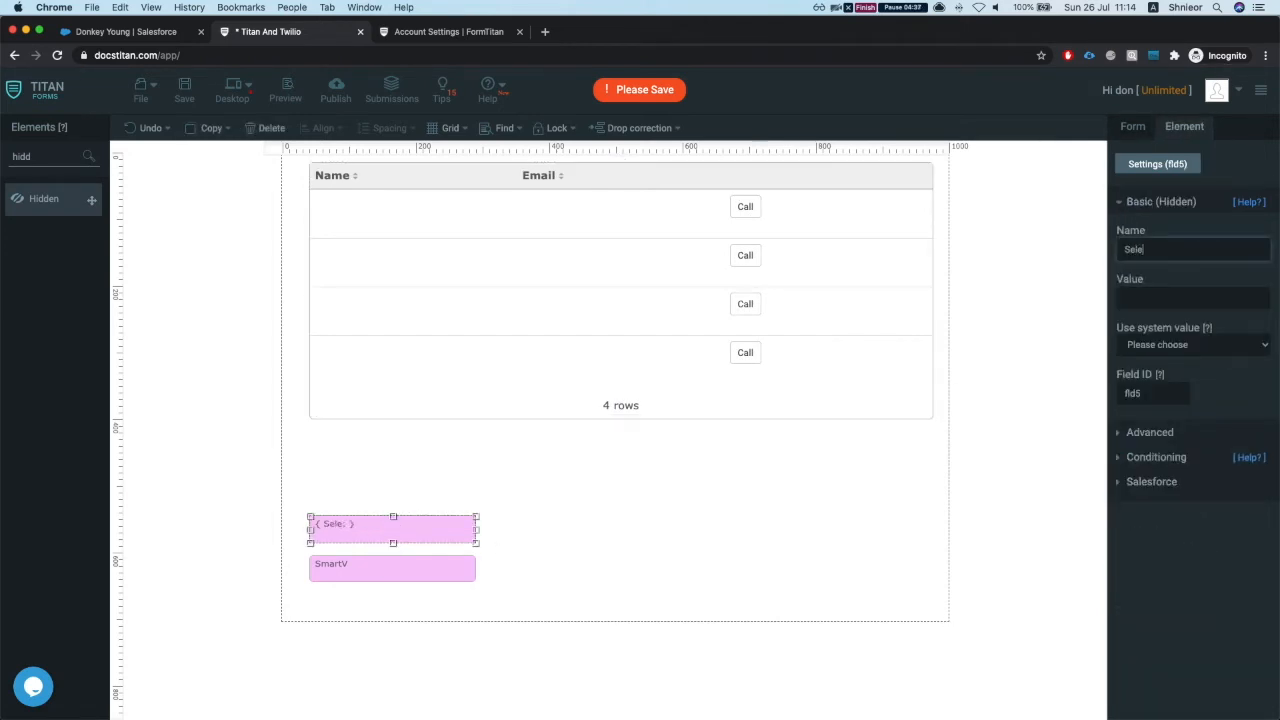
text(ctedContact)
Go to the form's Integrations settings and start a new push notification.
click(697, 514)
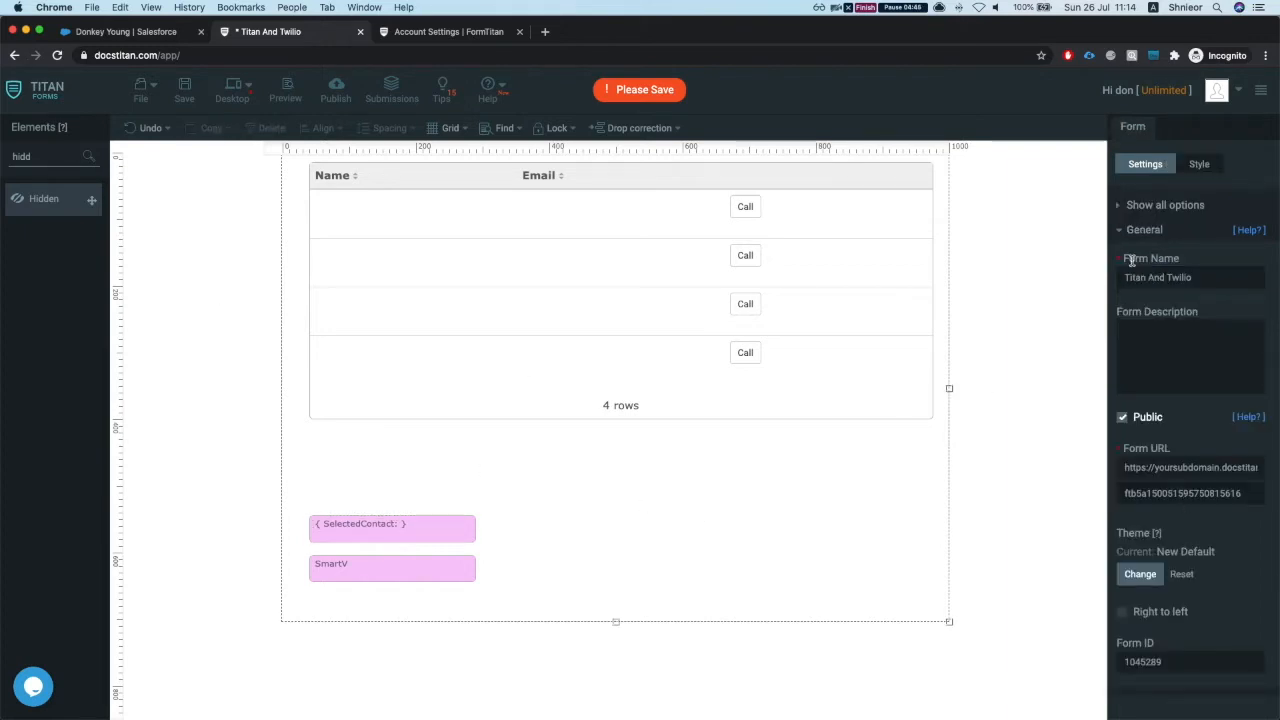
click(1150, 205)
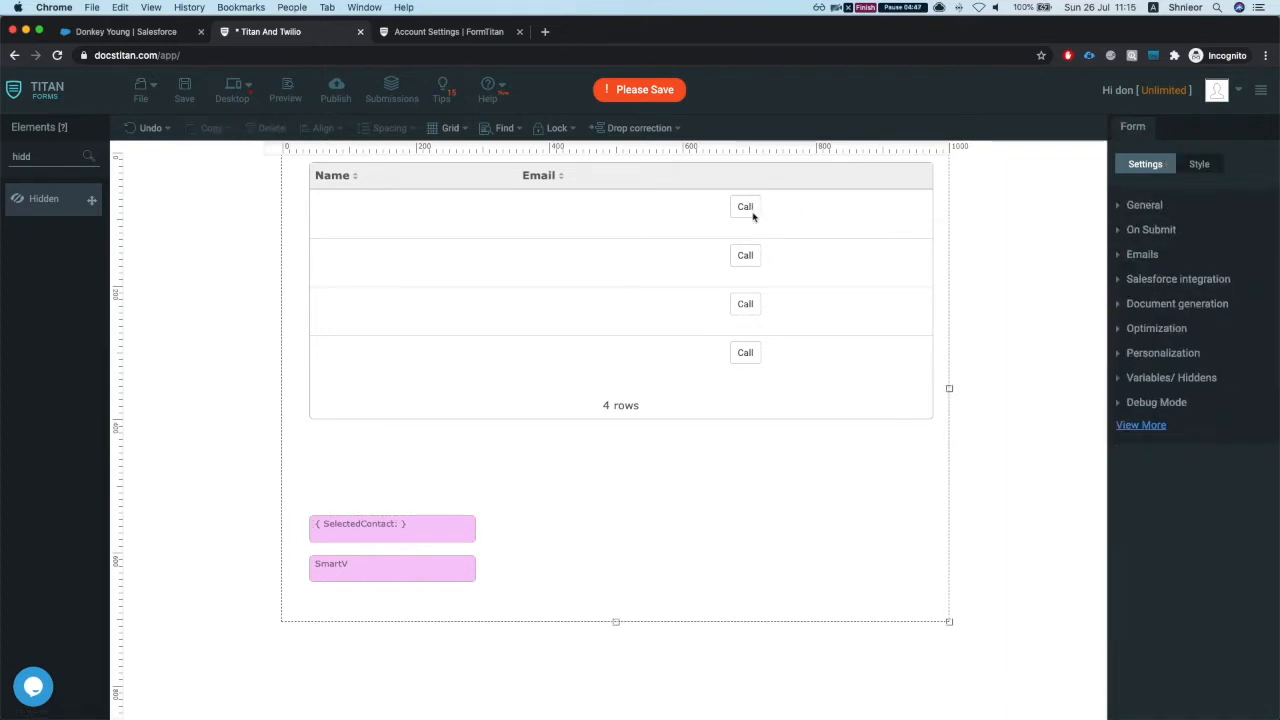
click(1140, 425)
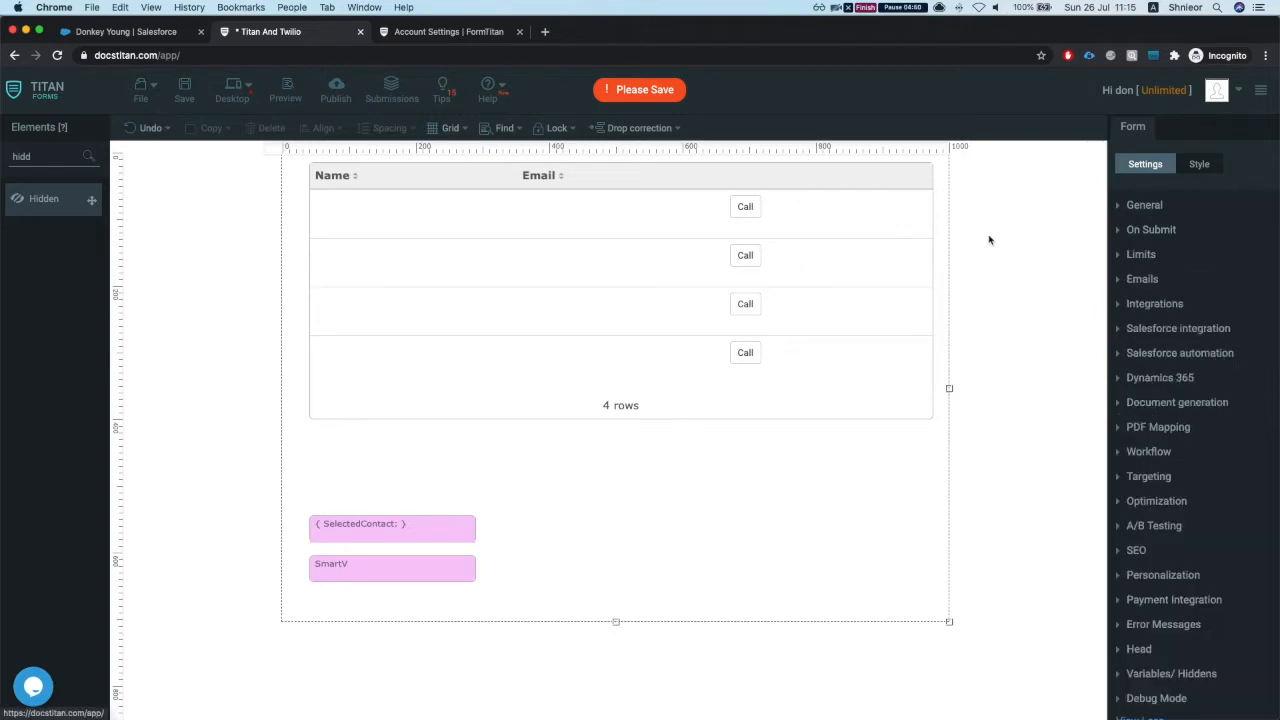
click(1152, 305)
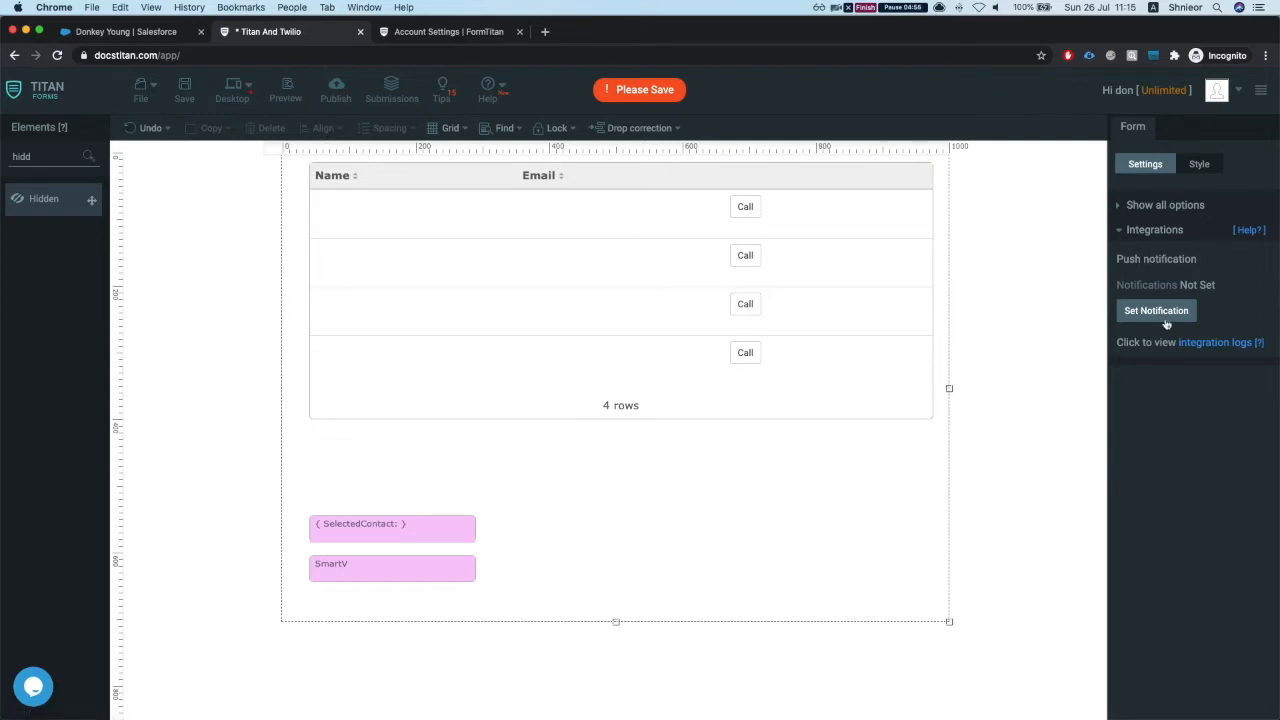
click(1165, 312)
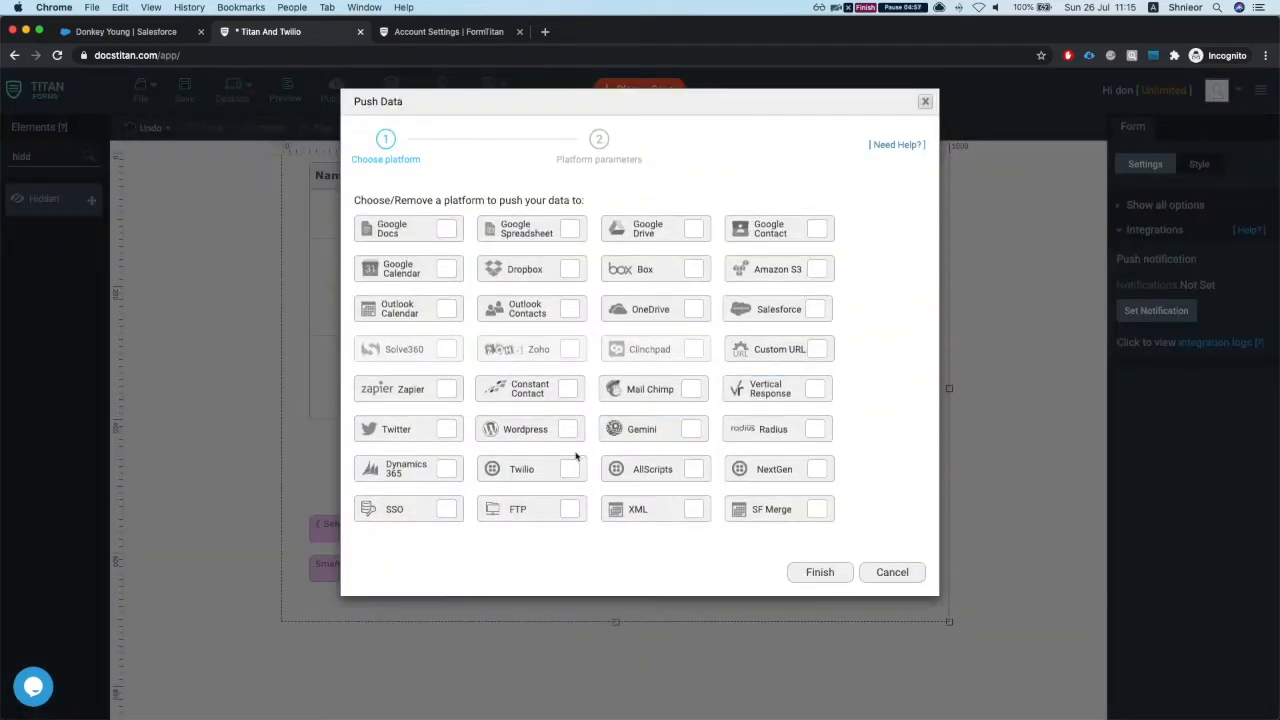
Choose Twilio as the platform and enable its Phone call option.
click(527, 472)
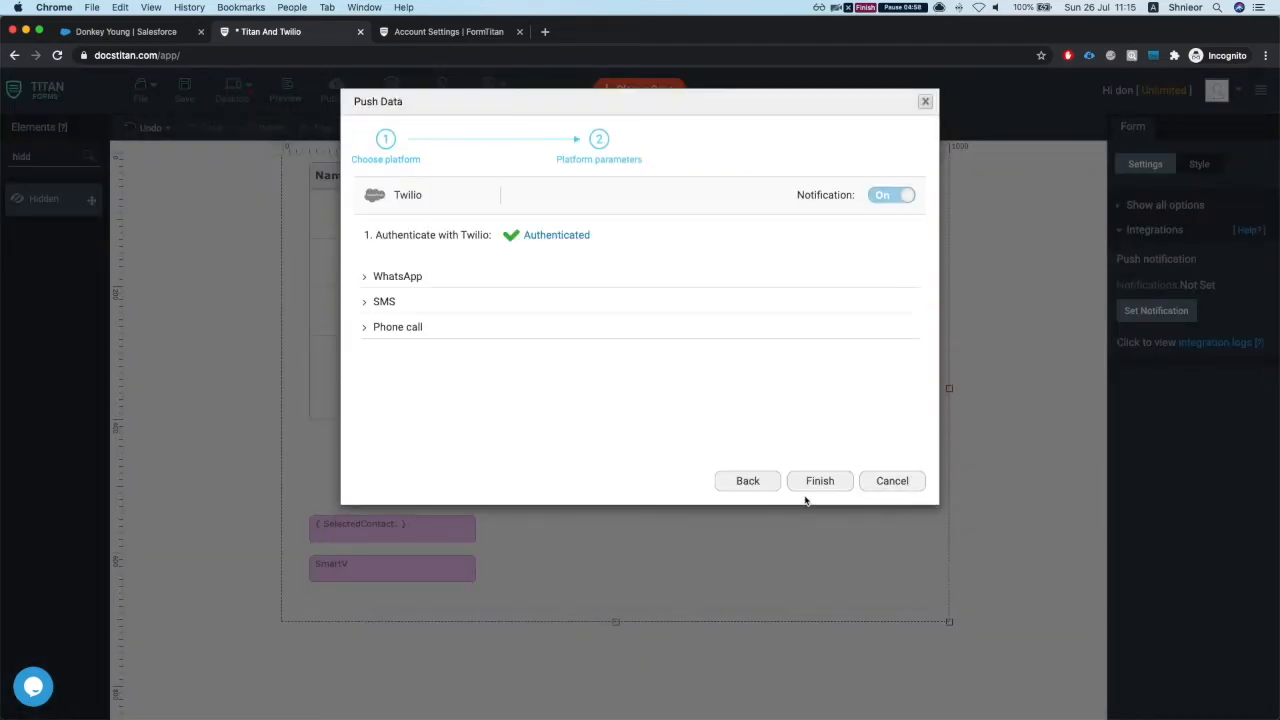
click(371, 328)
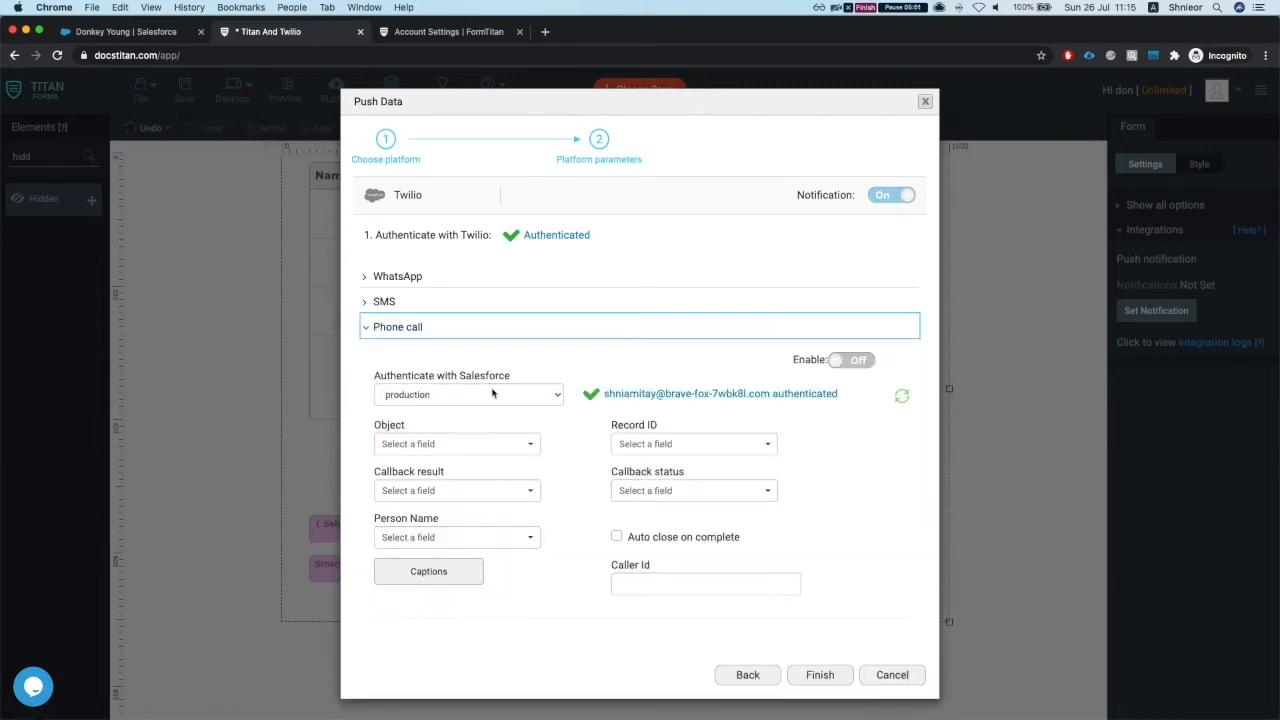
click(860, 362)
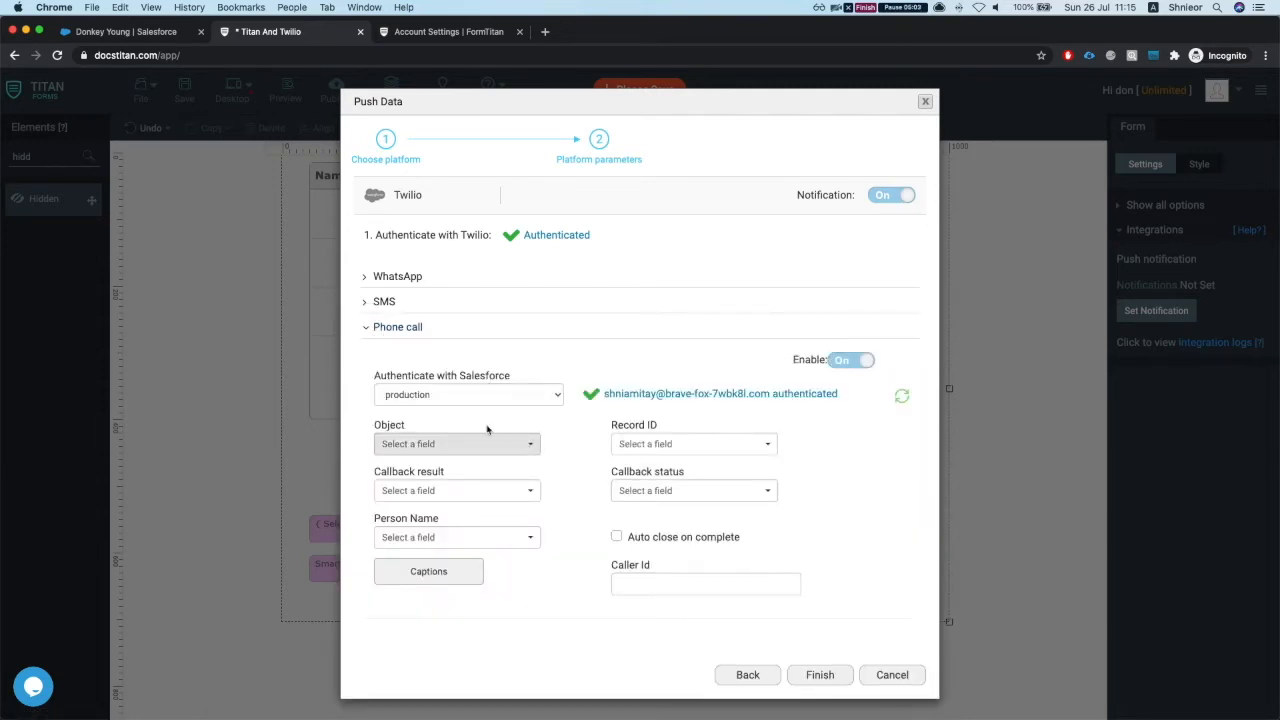
drag(606, 392, 829, 390)
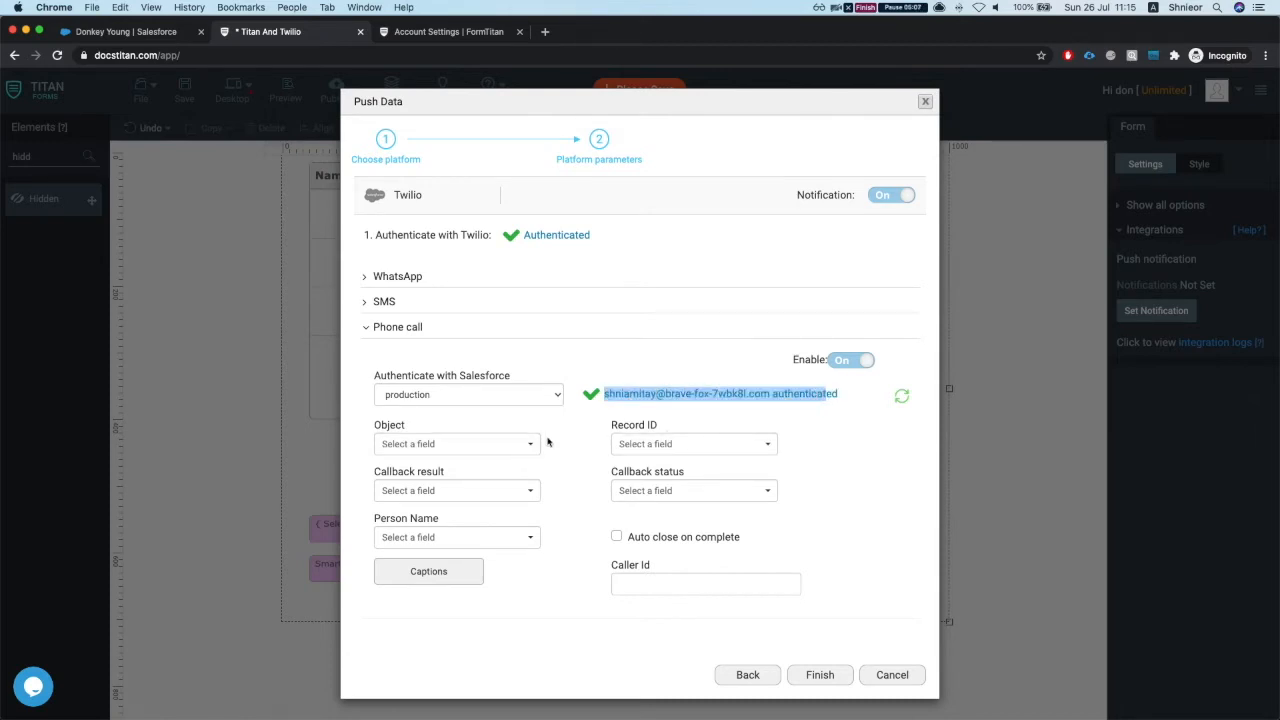
click(471, 447)
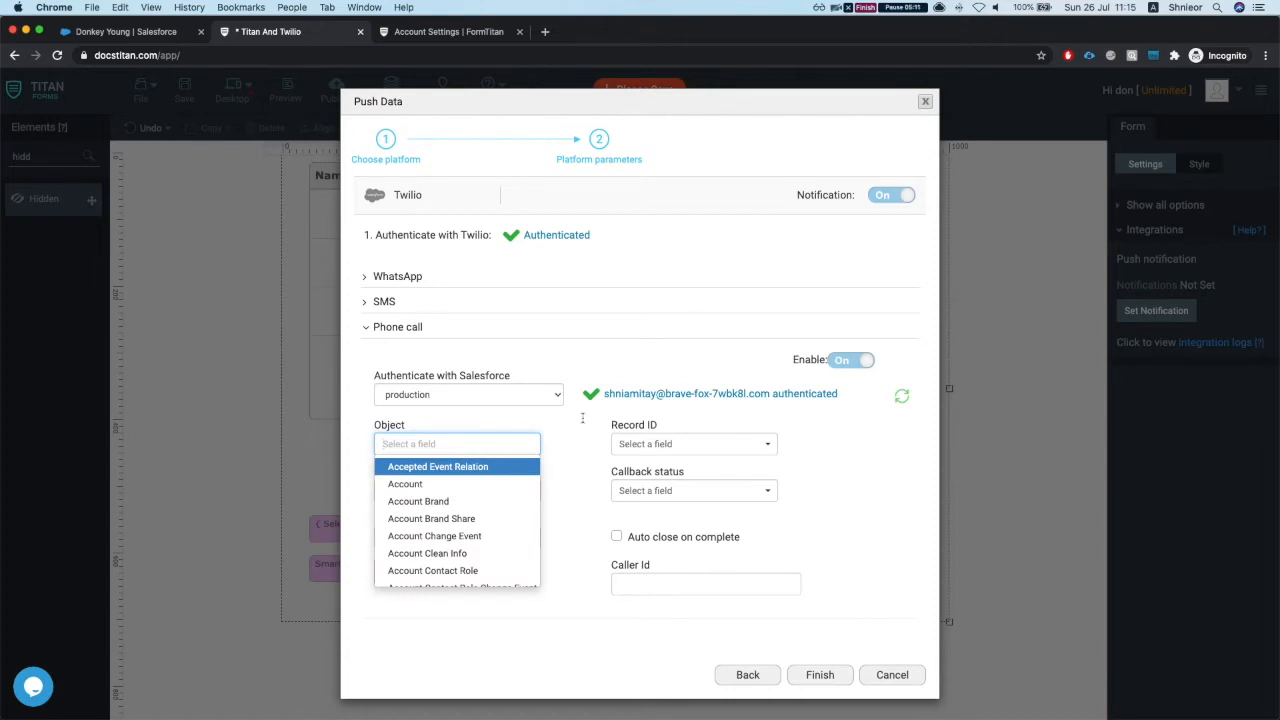
Map Record ID to SelectedContact and the object to Contact, leaving Callback result unset.
click(689, 443)
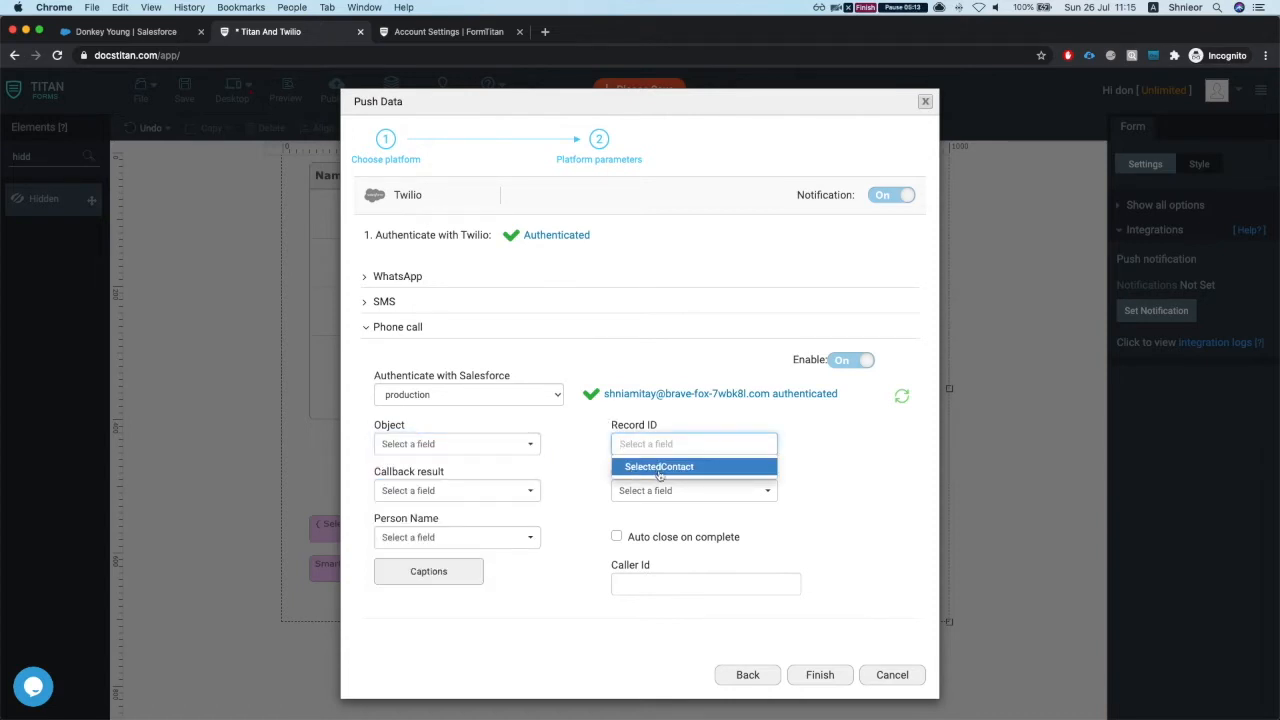
click(651, 476)
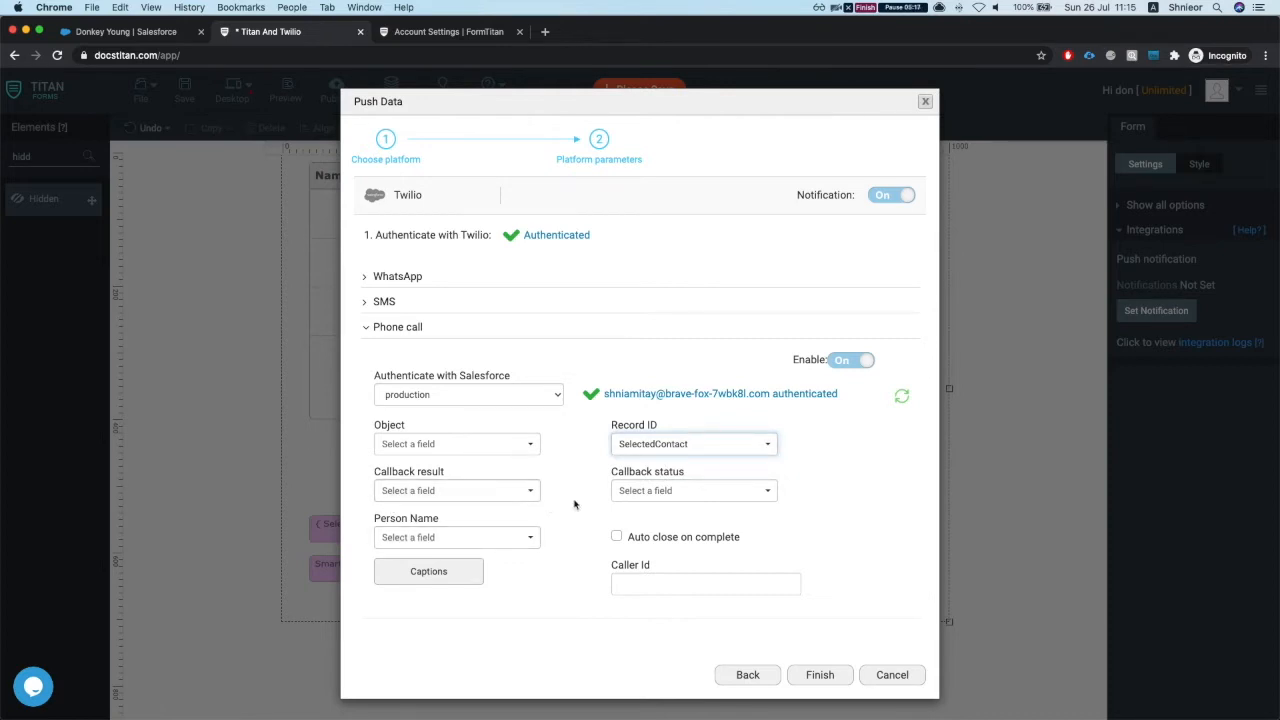
click(480, 490)
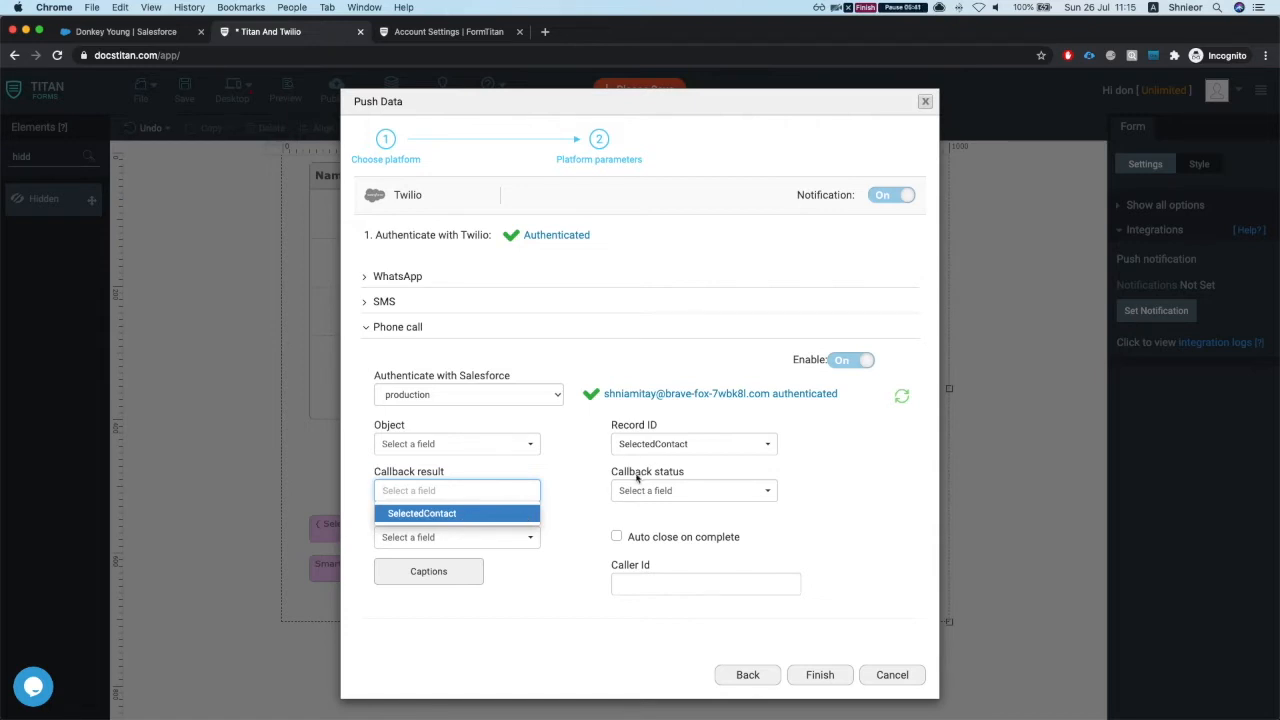
click(589, 501)
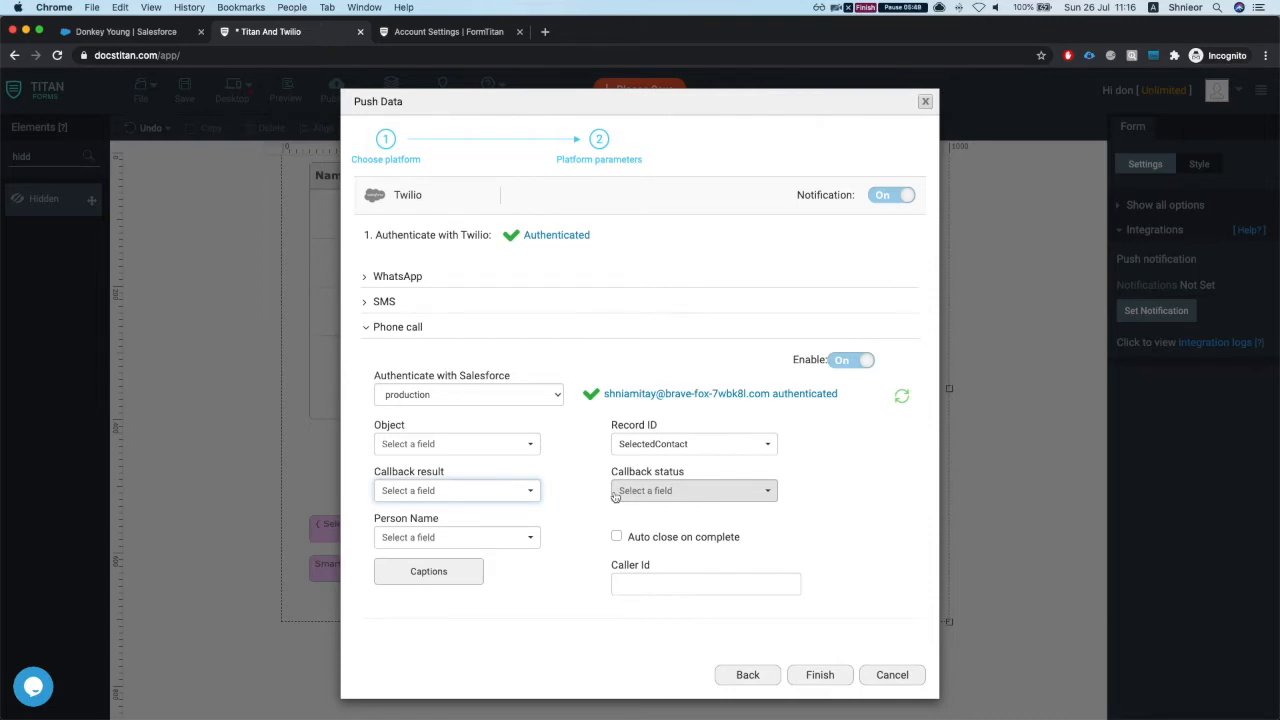
click(495, 538)
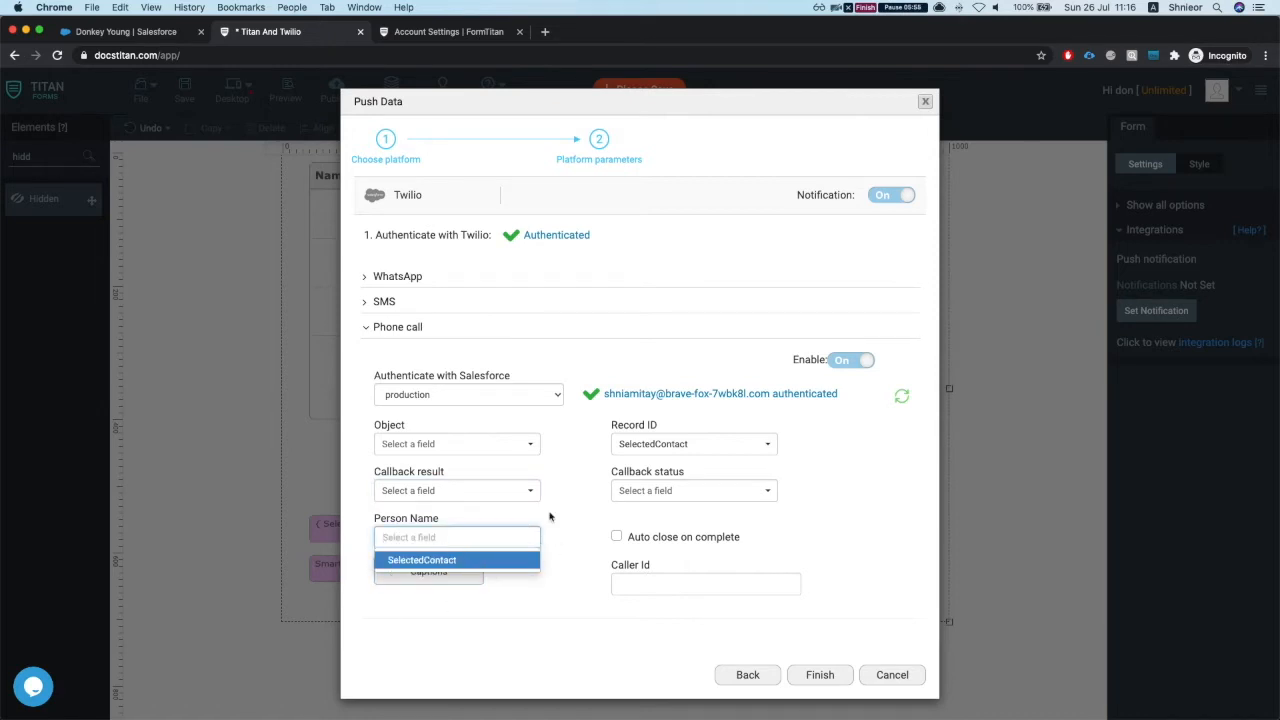
click(437, 434)
text(co)
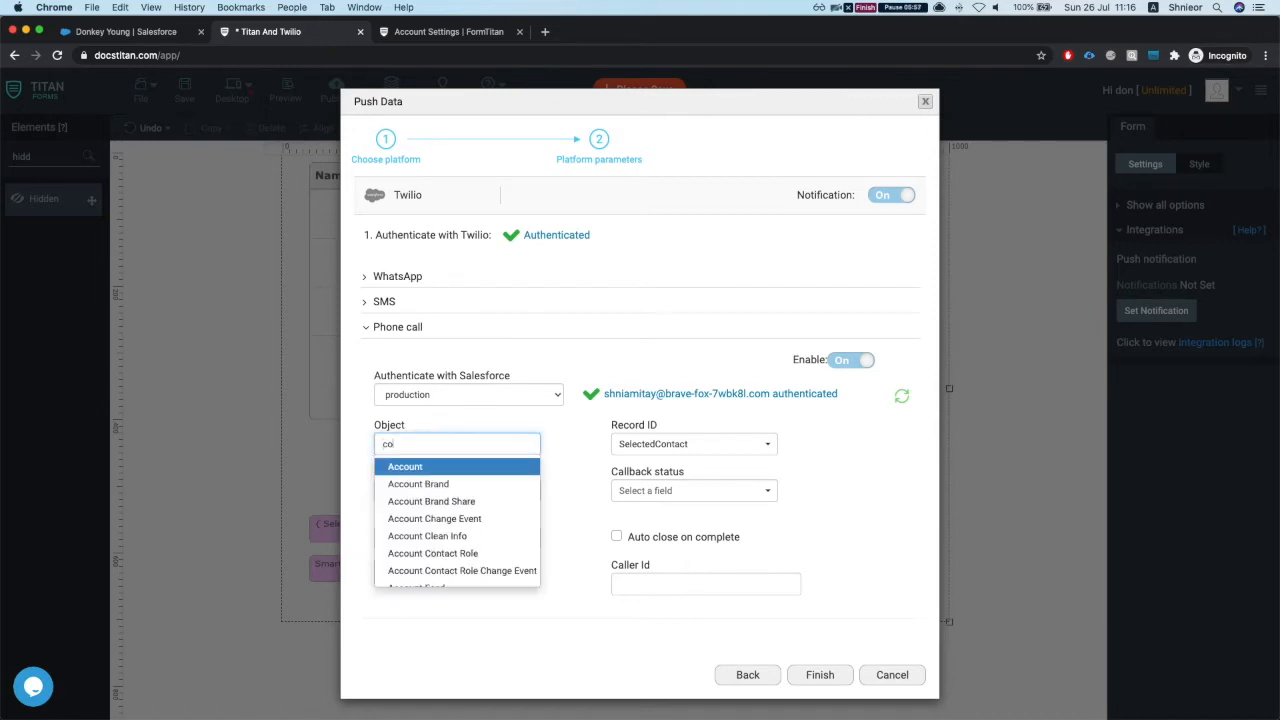
text(ntact)
click(502, 518)
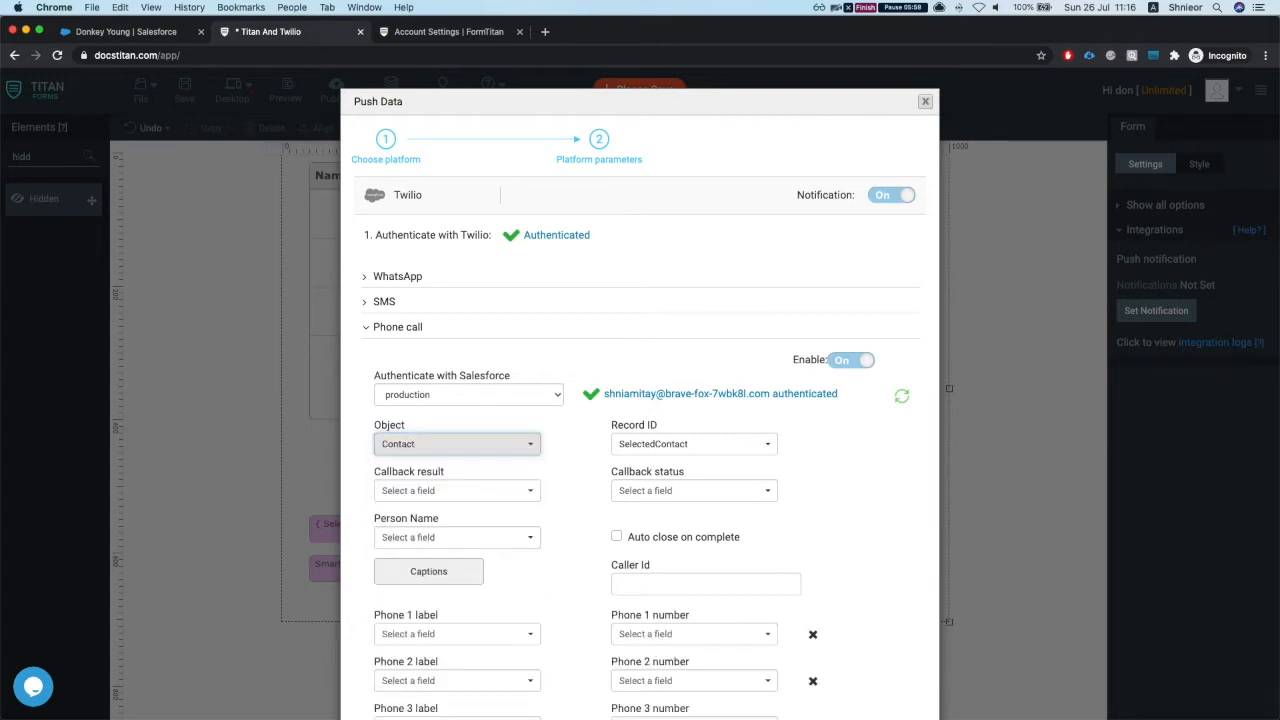
scroll(502, 517, down, 2)
scroll(445, 600, down, 1)
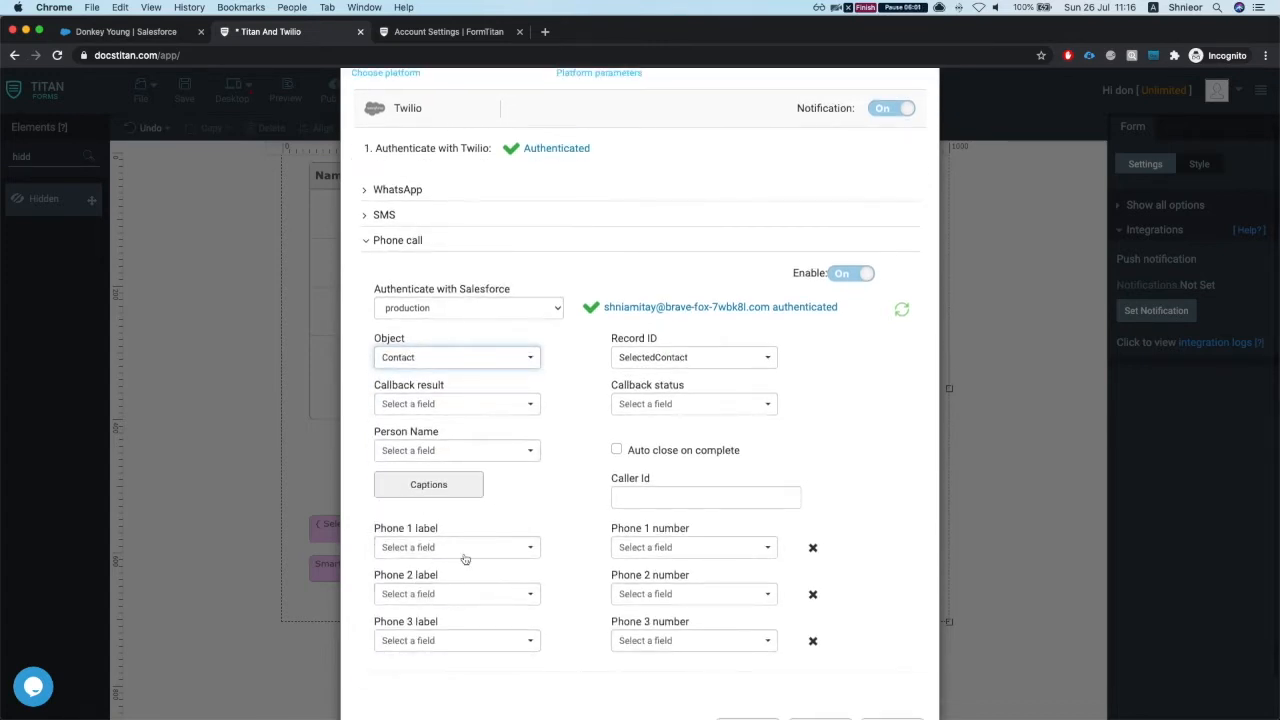
Review the Person Name and Phone 1 label choices, then cancel the Twilio dialog unsaved.
click(480, 455)
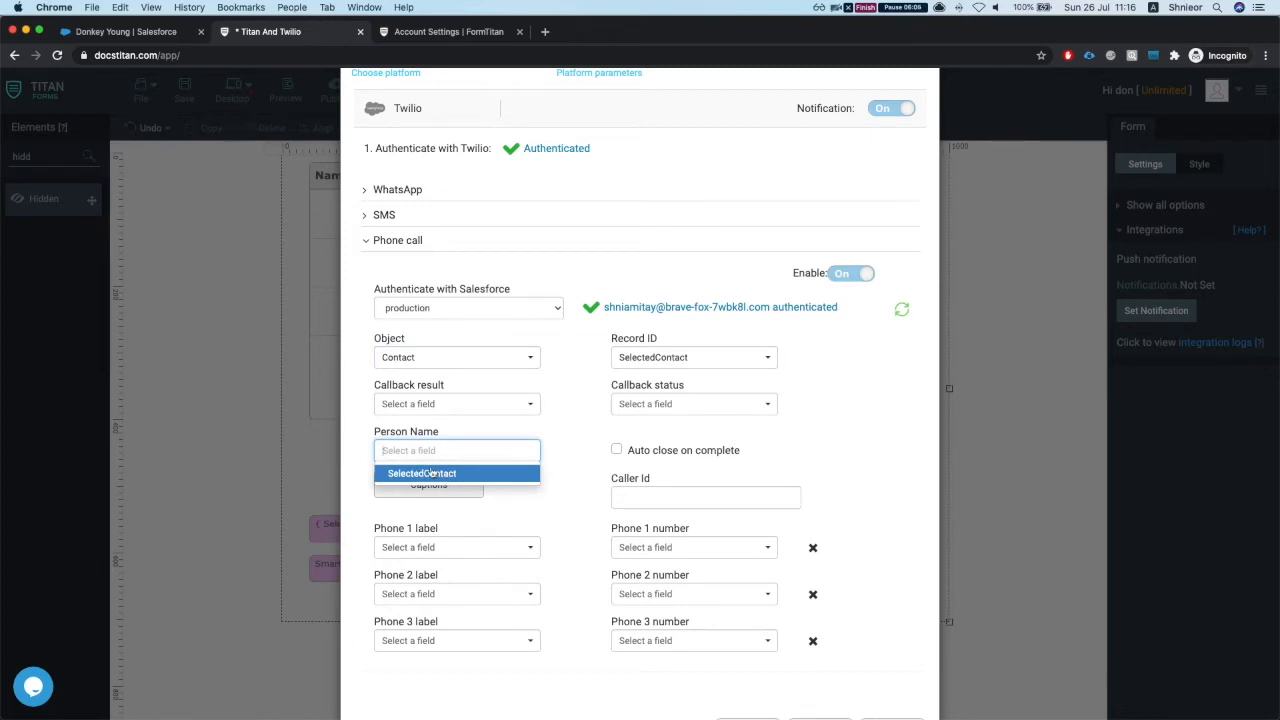
click(511, 529)
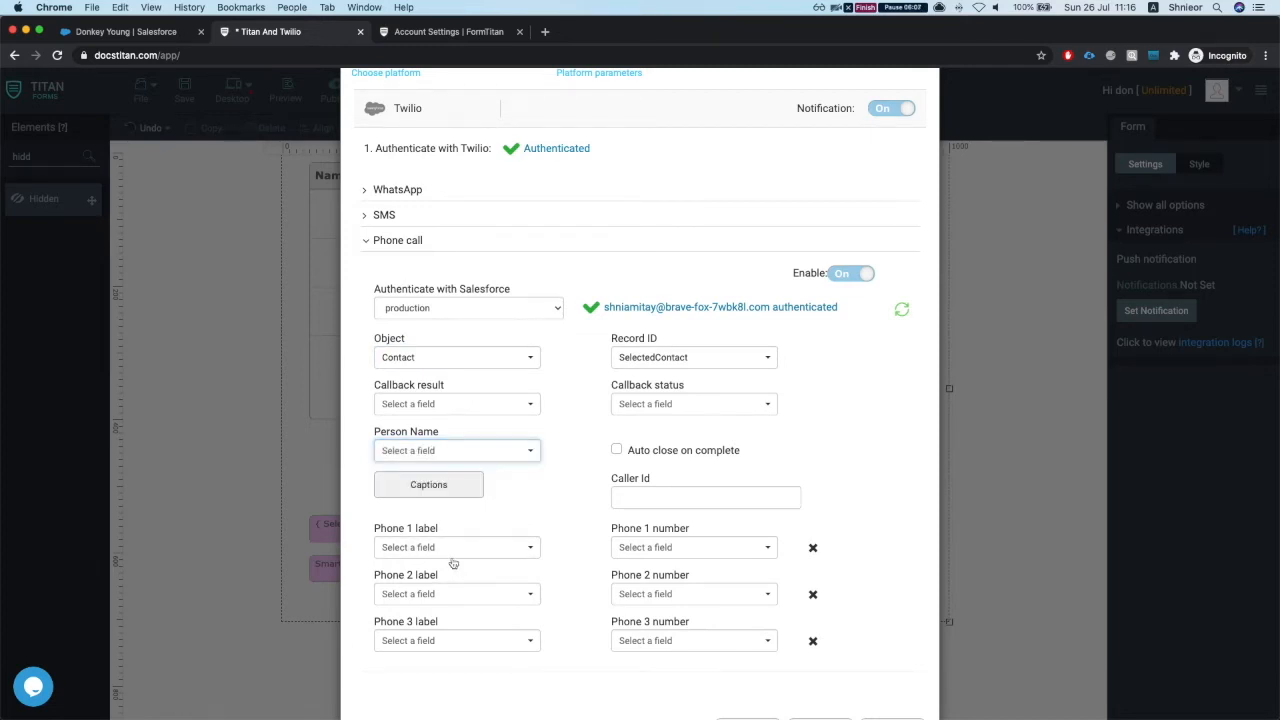
click(450, 550)
click(529, 526)
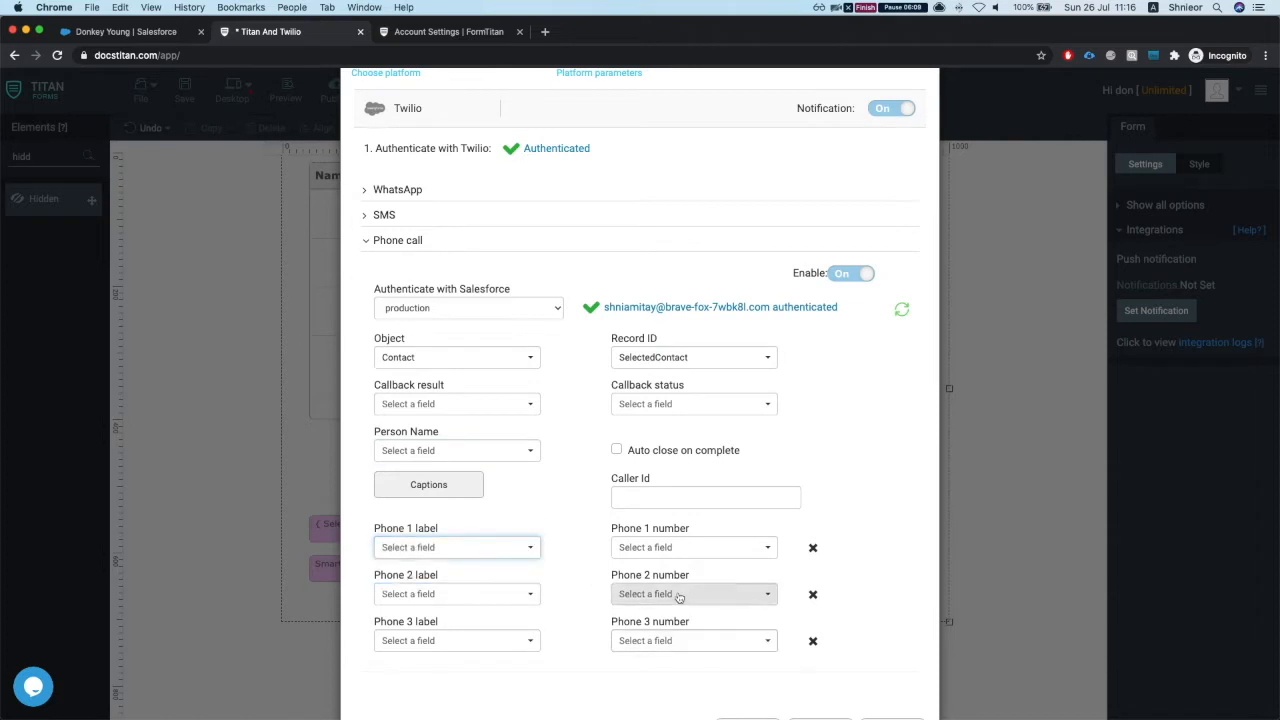
scroll(680, 598, down, 1)
scroll(482, 394, up, 1)
scroll(503, 431, down, 1)
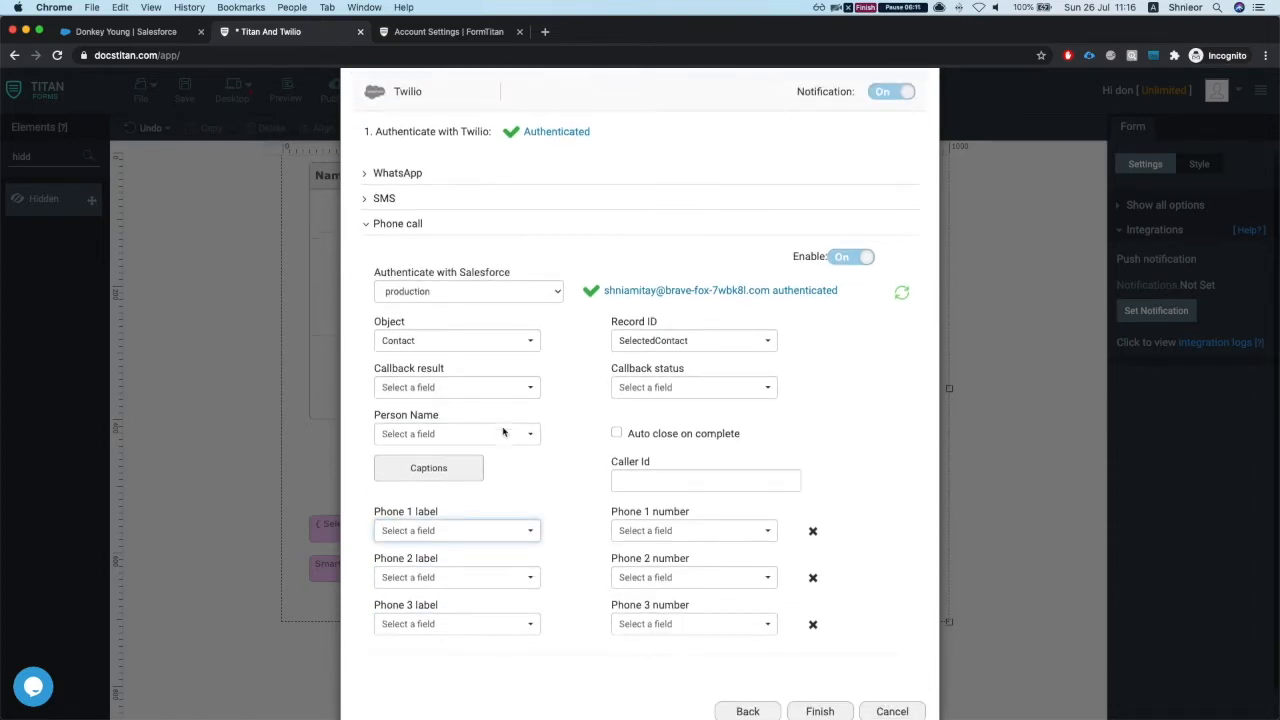
scroll(503, 431, down, 1)
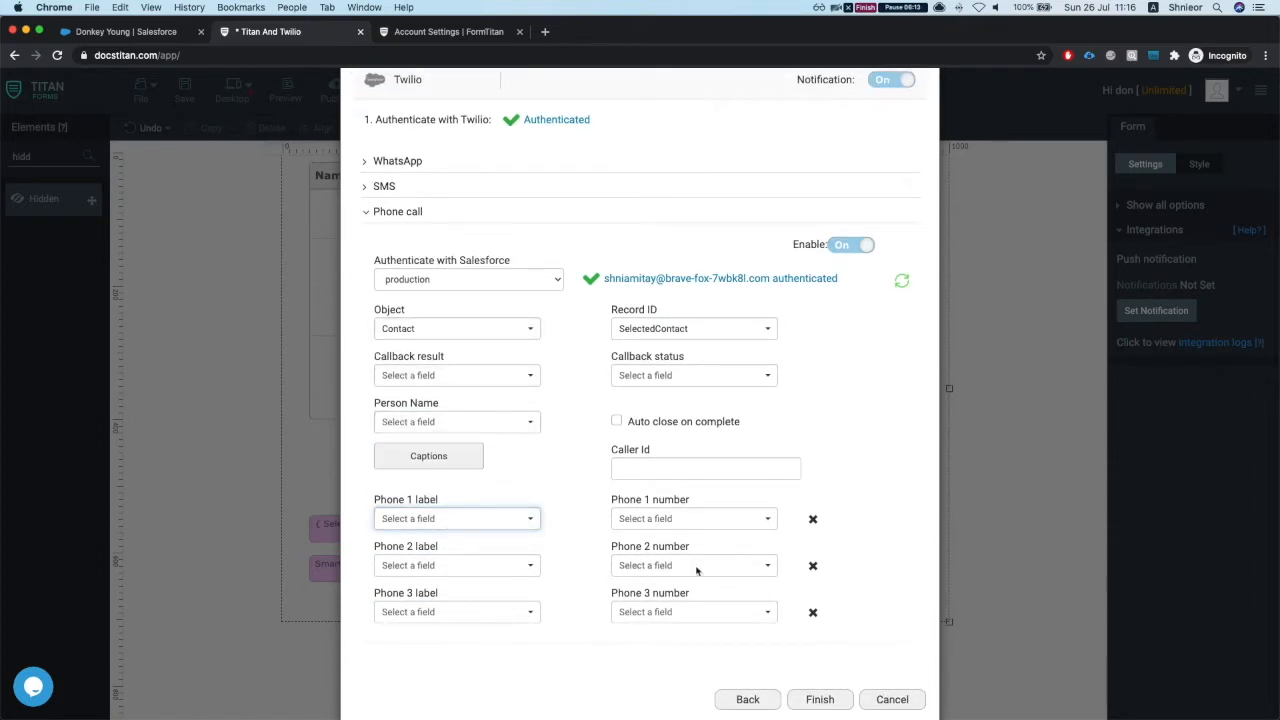
click(893, 702)
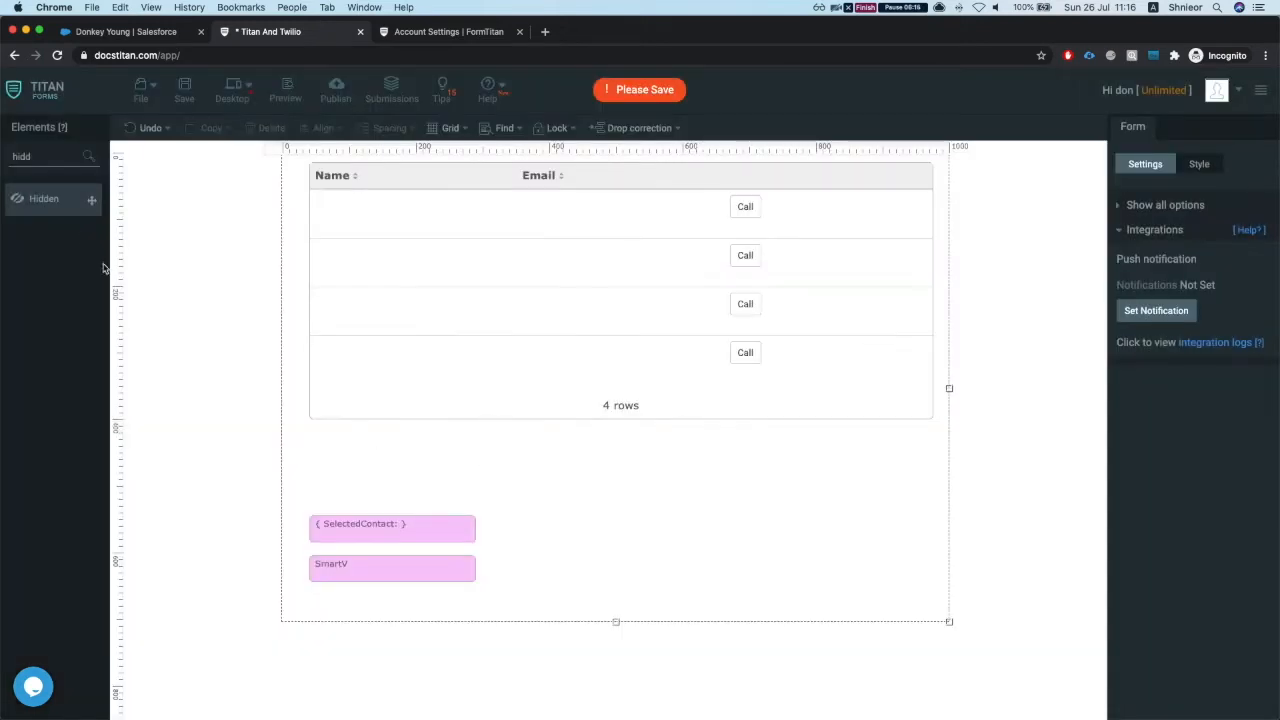
Rename the SelectedContact hidden field to SelectedContactID.
click(436, 534)
click(1234, 347)
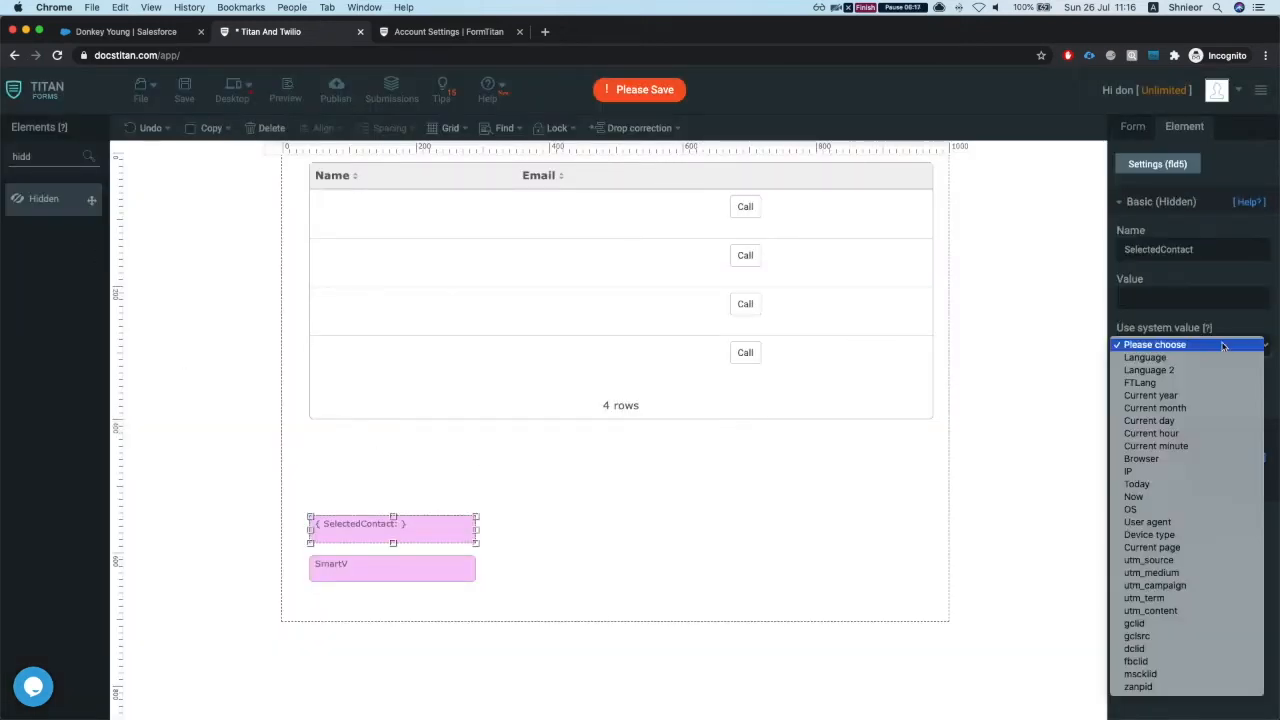
click(1200, 251)
text(ID)
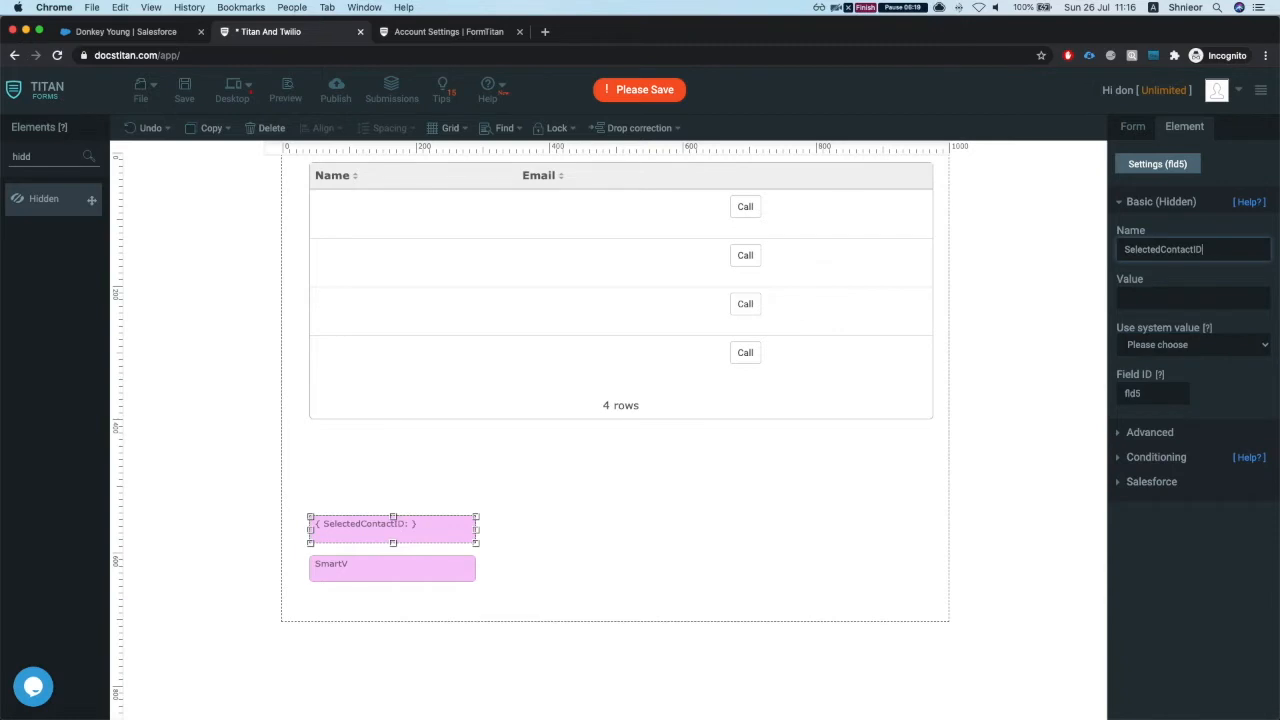
click(497, 517)
Add a hidden field below the table named TwiResponse.
drag(33, 208, 346, 502)
double_click(1208, 251)
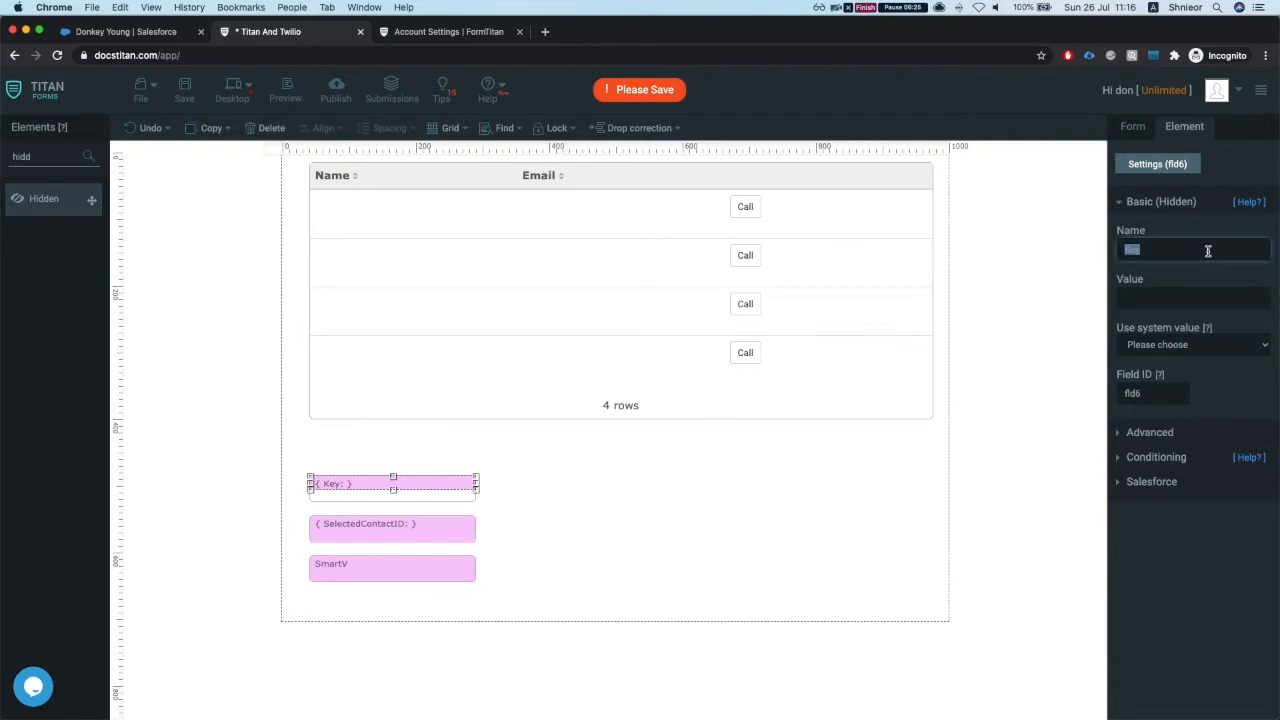
text(T)
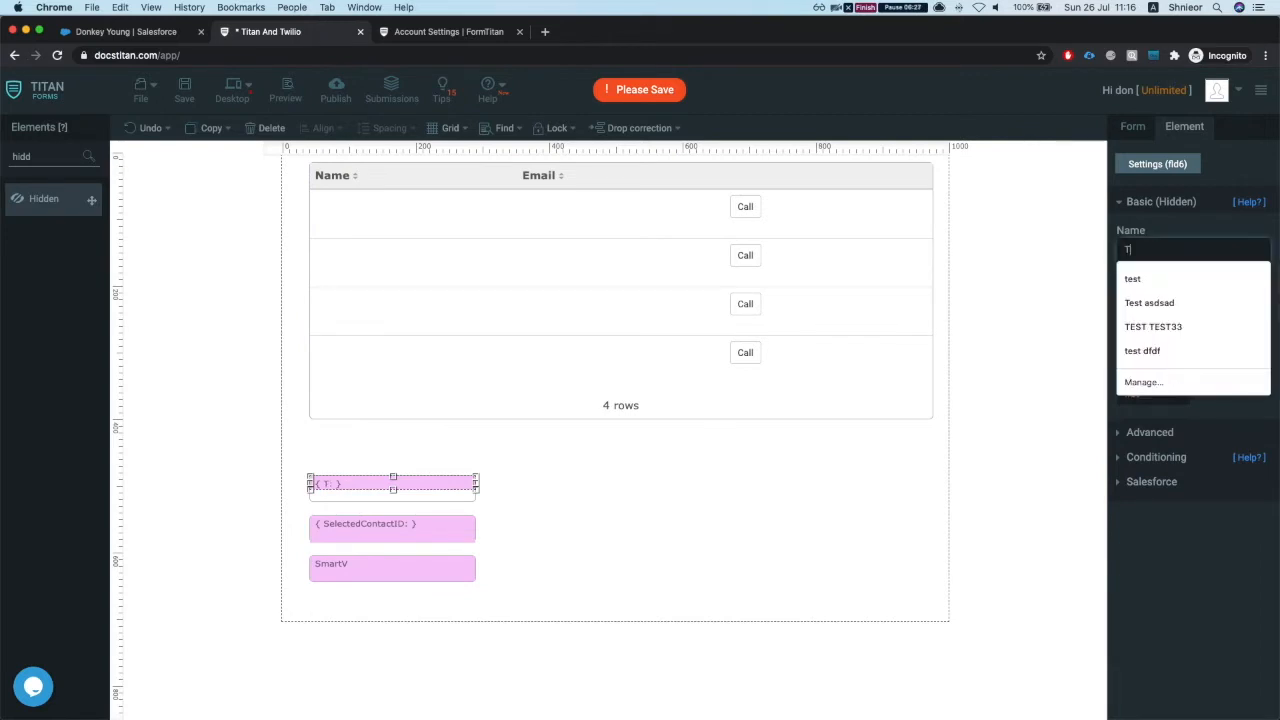
text(wiRe)
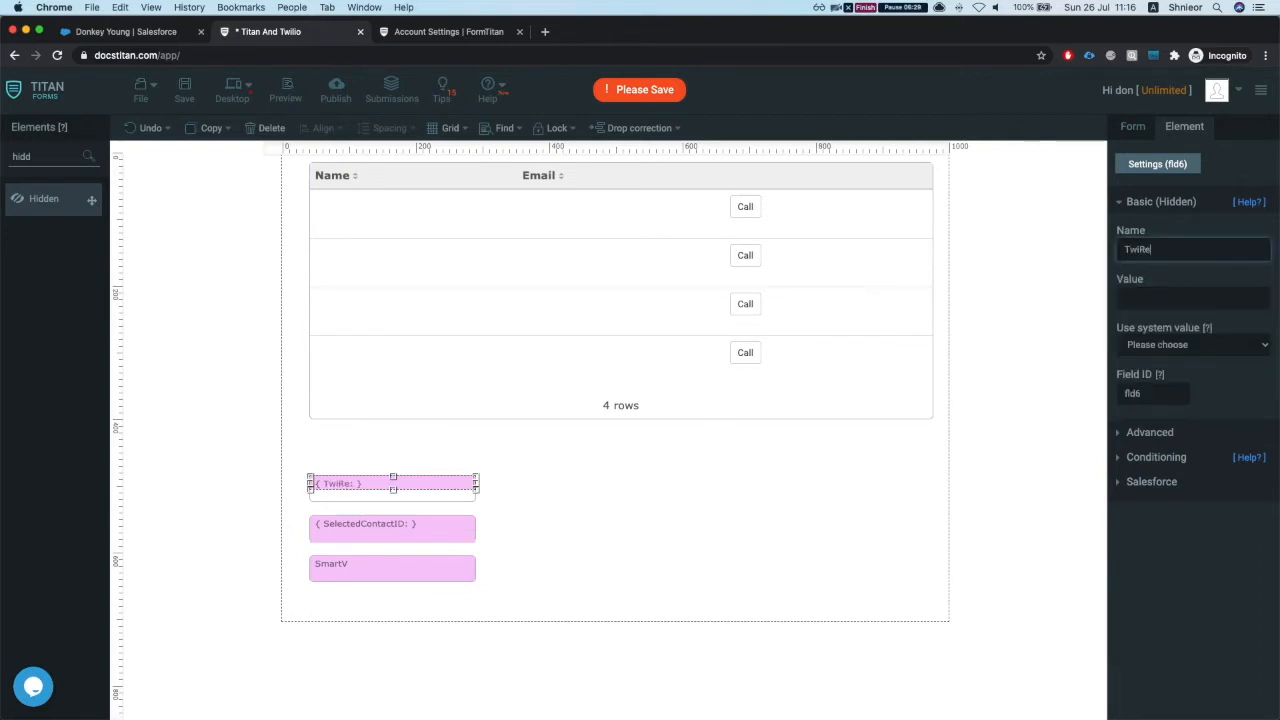
text(sponse)
click(802, 479)
Add another hidden field named ContactName above TwiResponse and clear the element search.
double_click(52, 154)
drag(43, 199, 357, 460)
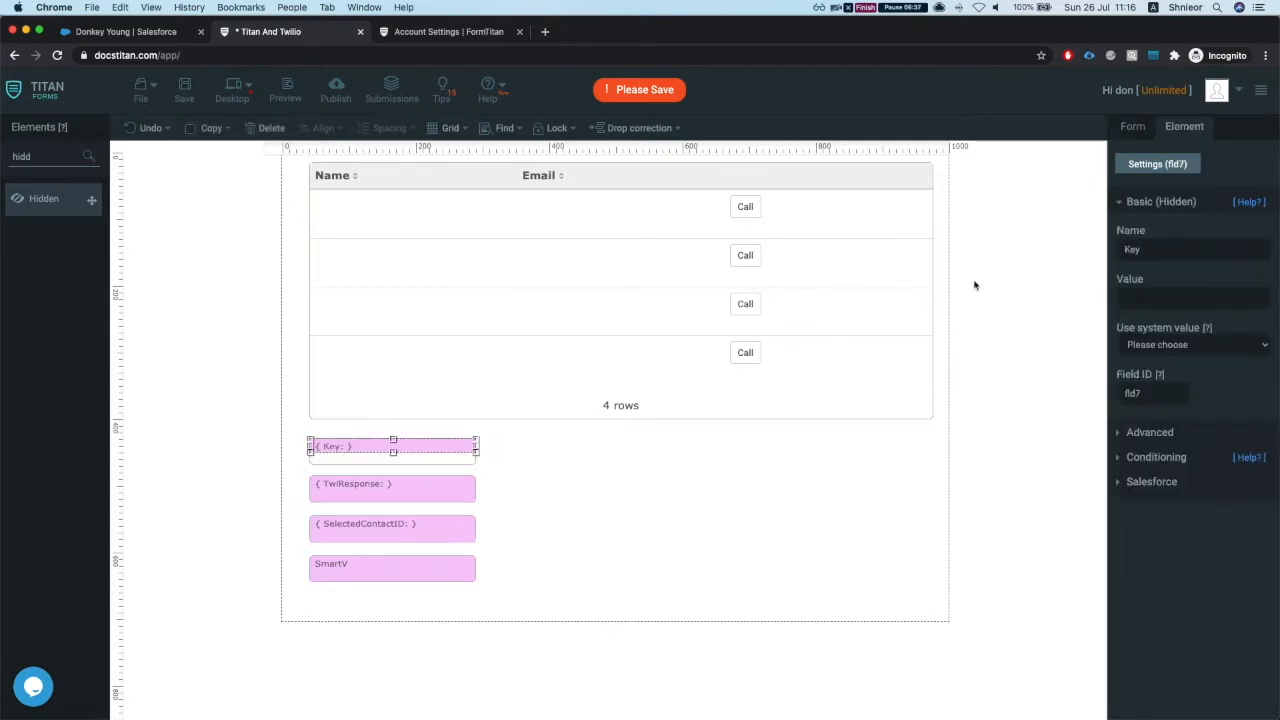
double_click(1172, 248)
text(ContactName)
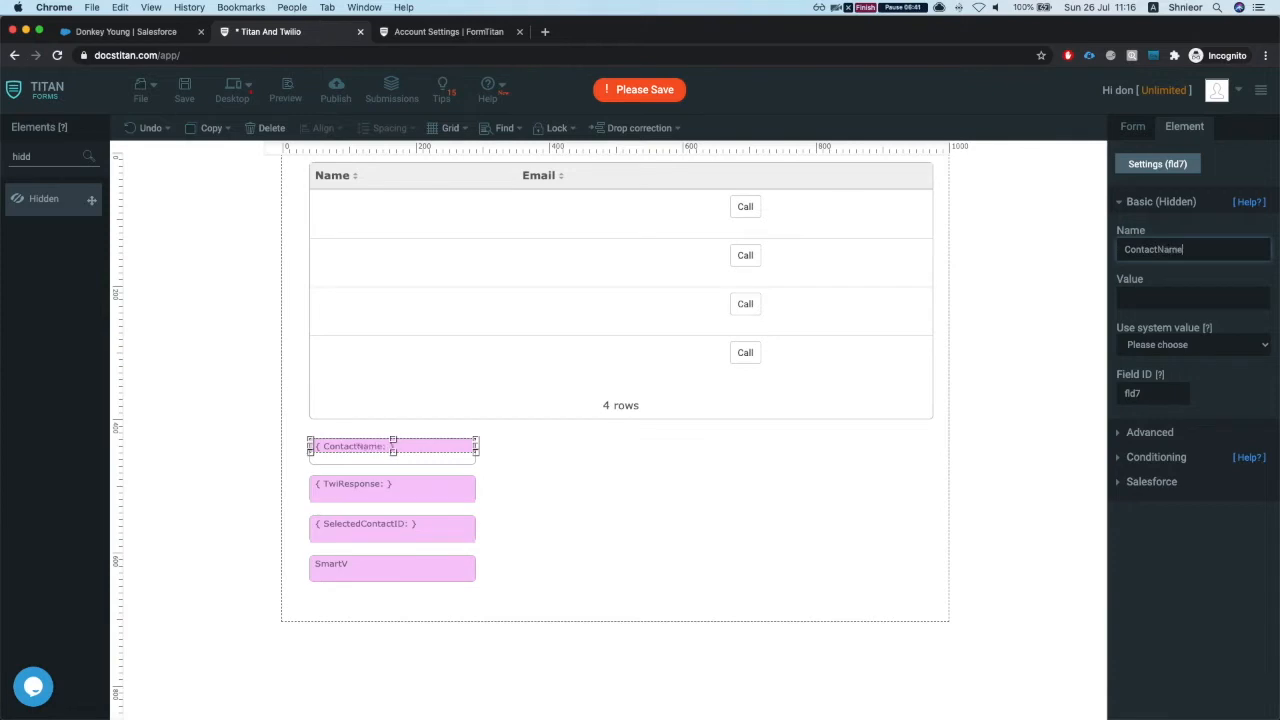
click(716, 507)
double_click(41, 151)
key(BackSpace)
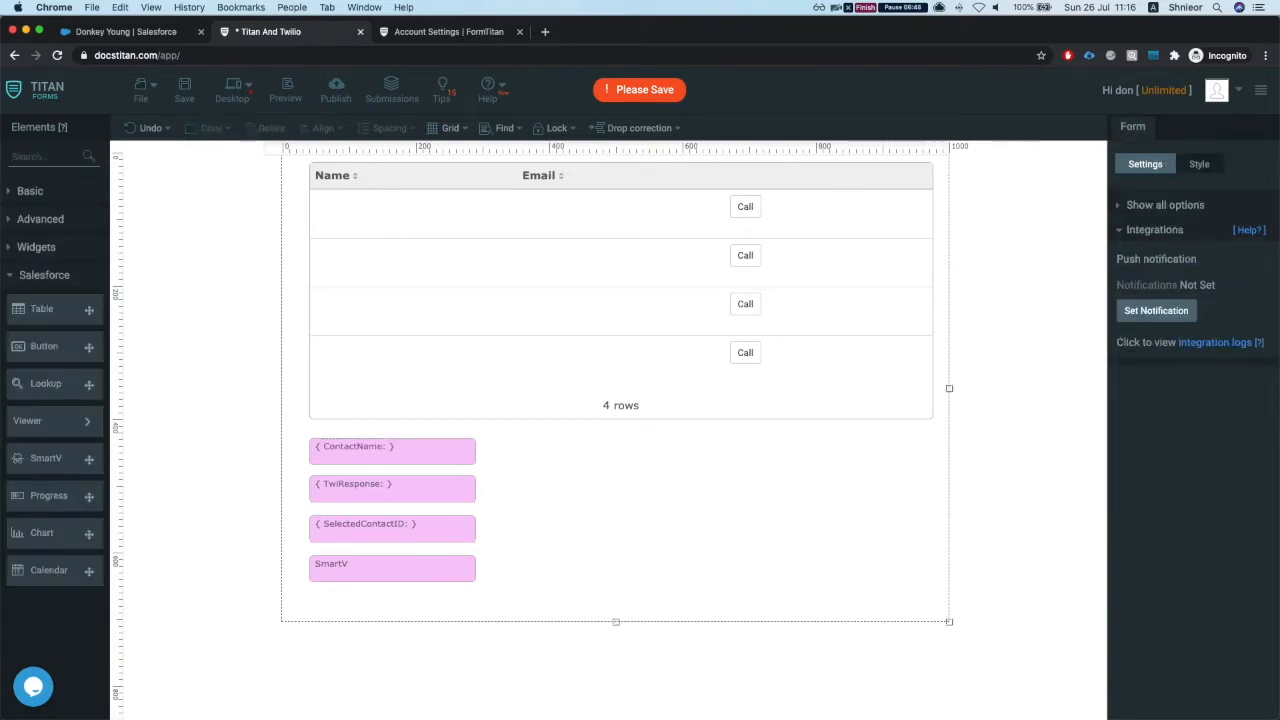
Add a hidden field right of ContactName named Home Phone.
text(hid)
drag(44, 198, 567, 460)
double_click(1200, 260)
text(Hiow)
key(BackSpace)
key(BackSpace)
key(BackSpace)
text(ioe)
key(BackSpace)
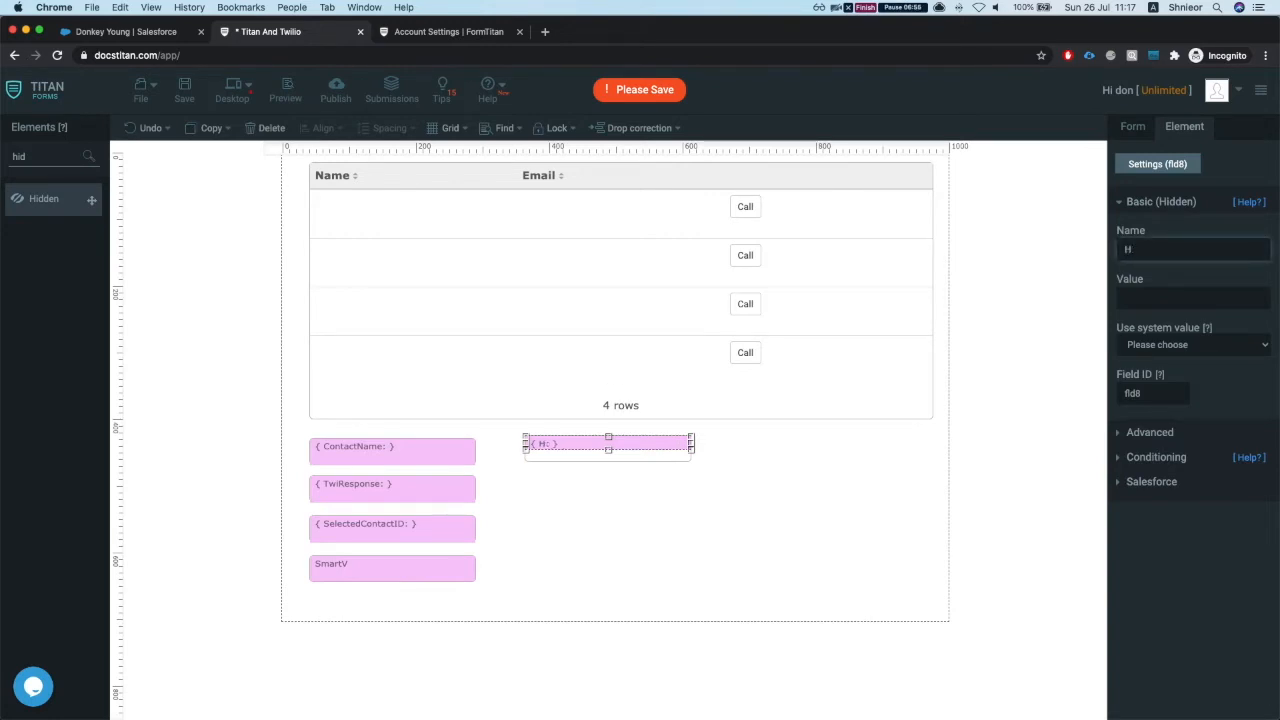
text(ome Pgome)
key(BackSpace)
key(BackSpace)
key(BackSpace)
key(BackSpace)
text(go)
key(BackSpace)
key(BackSpace)
text(hone)
key(super+a)
key(super+c)
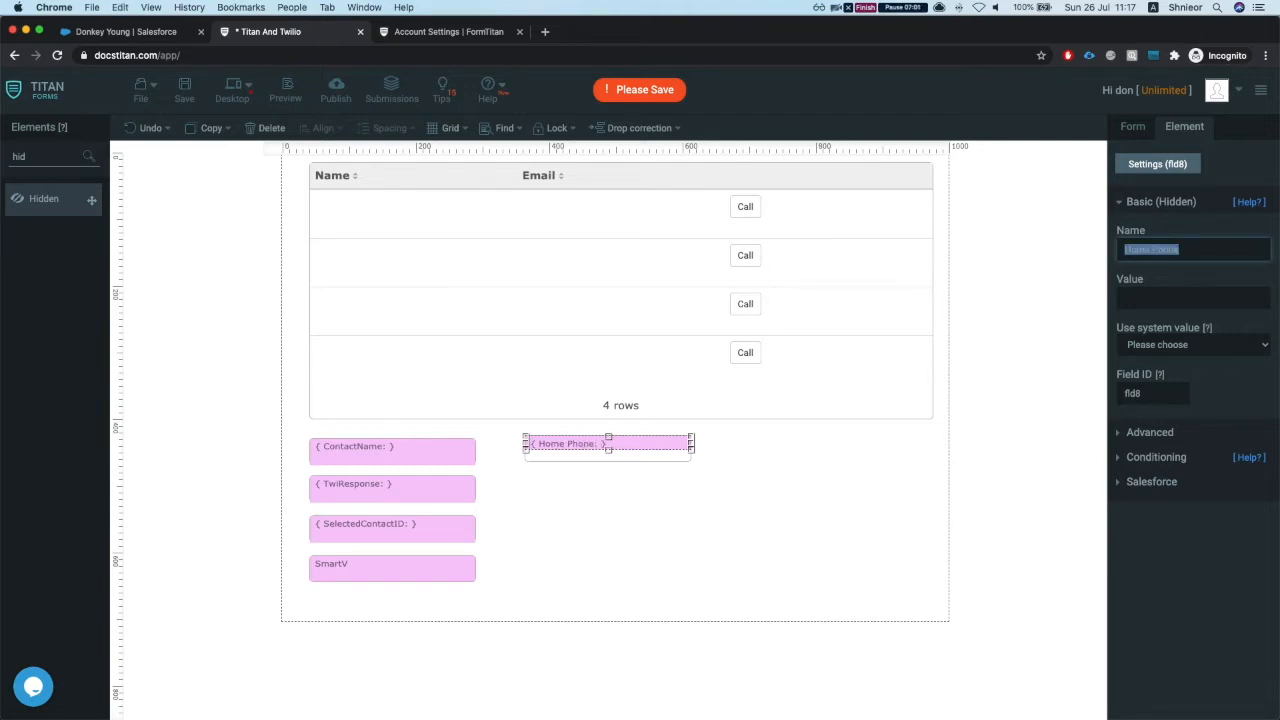
click(748, 480)
Add another hidden field below it named Mobile Phone.
drag(71, 207, 594, 506)
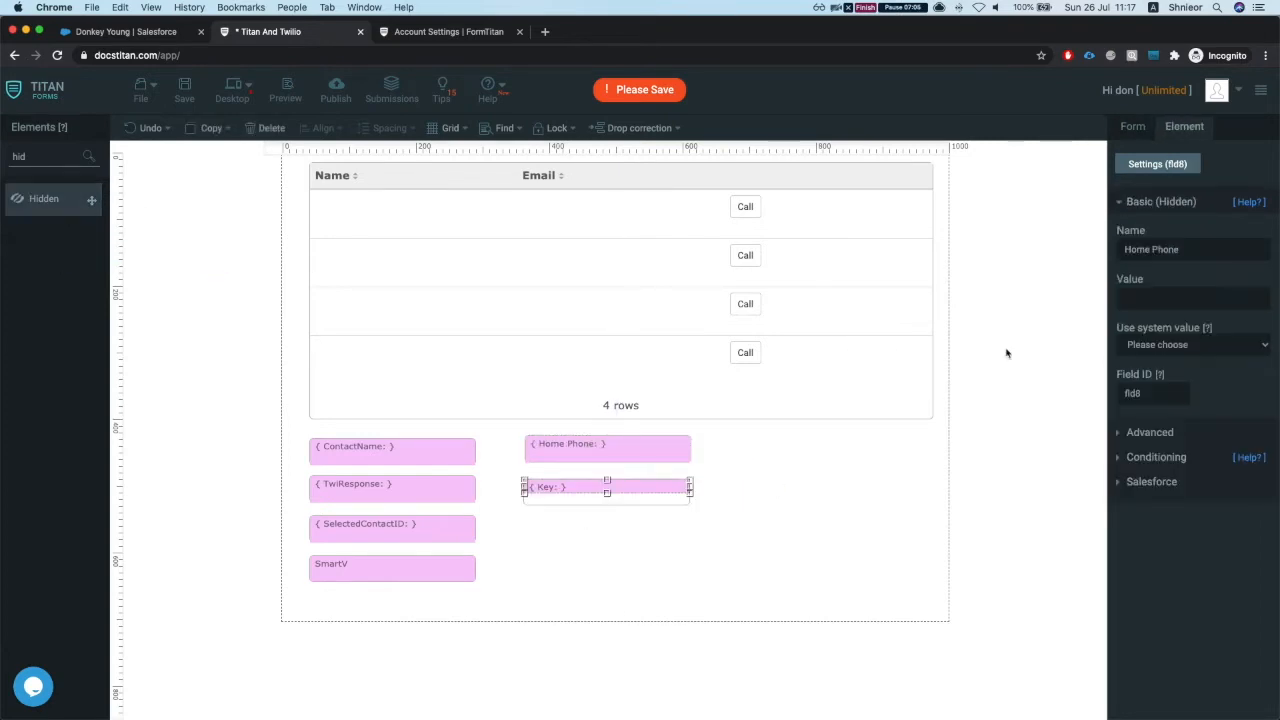
click(1168, 248)
key(super+a)
key(super+v)
double_click(1135, 249)
text(Mobile)
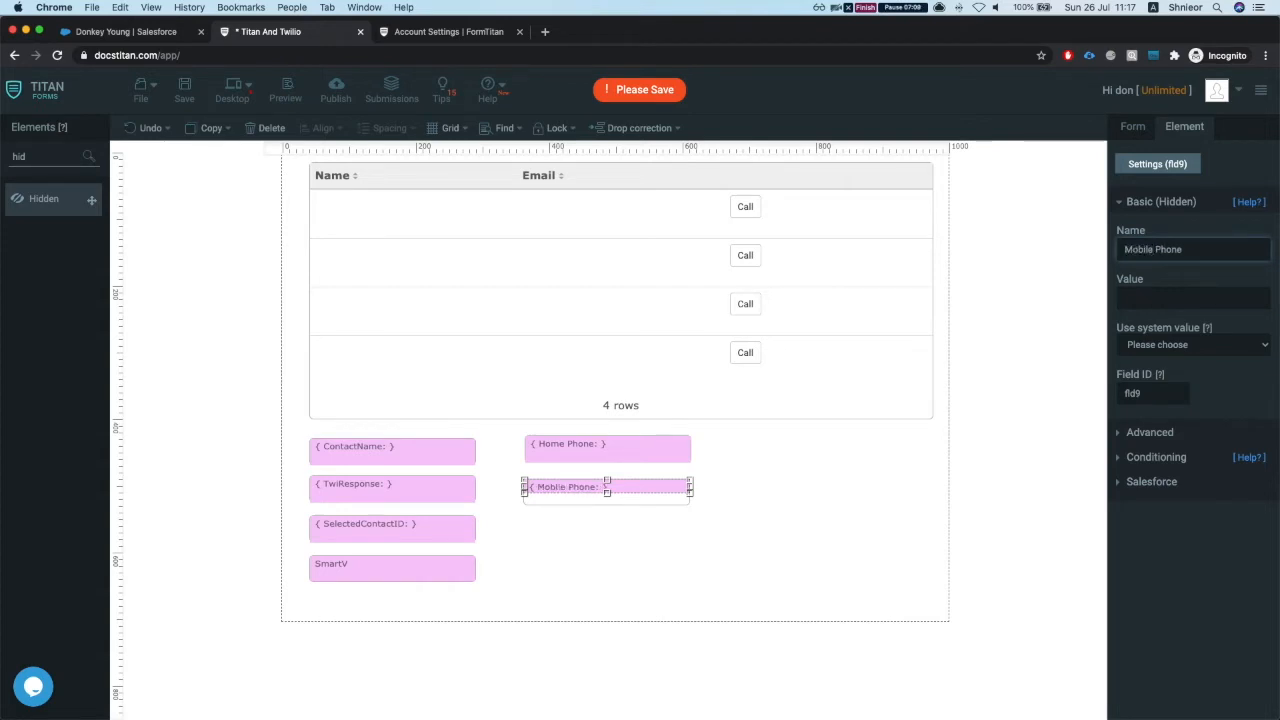
click(832, 476)
click(1160, 210)
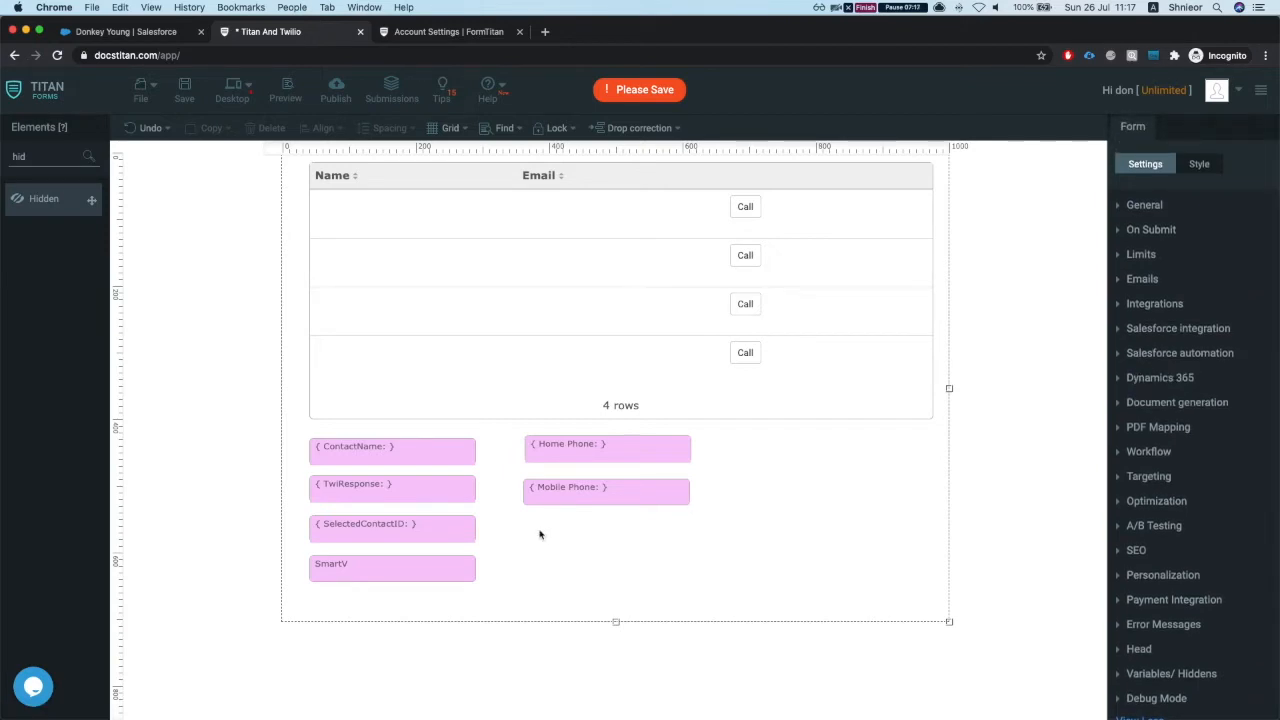
Add a Salesforce Get for the Contact object with comment 'get', used in a custom button.
click(1198, 336)
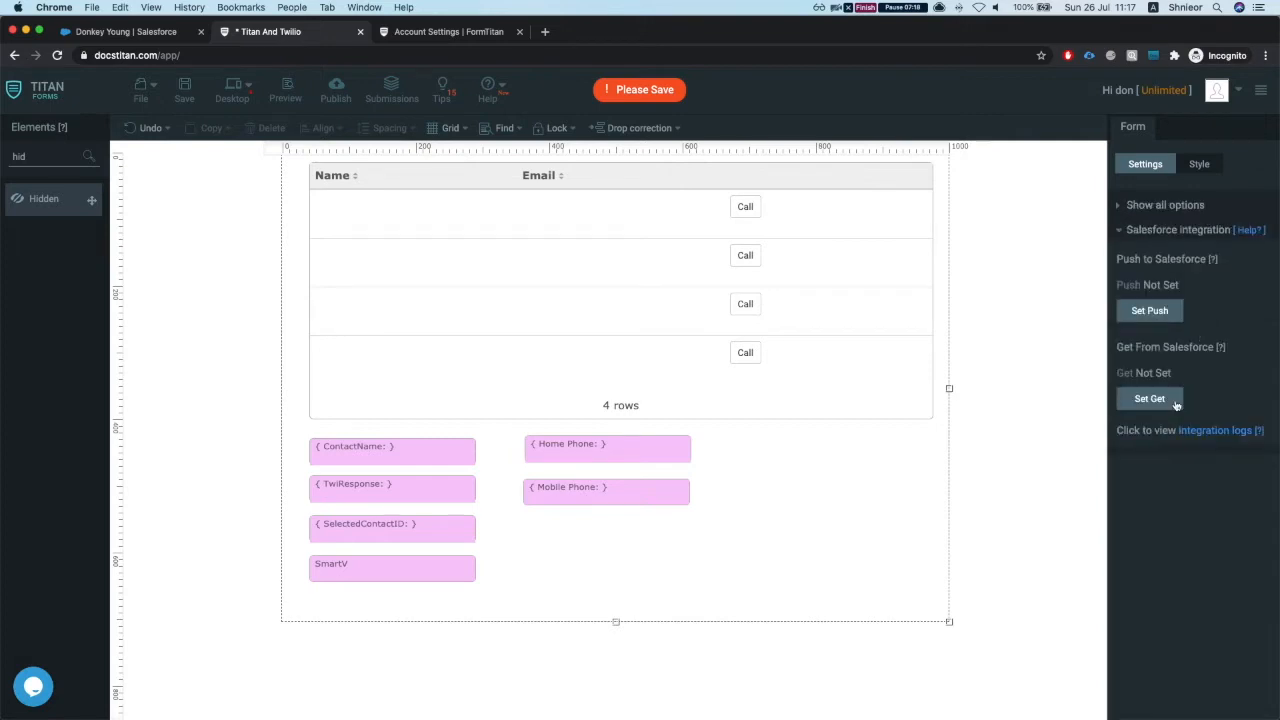
click(1149, 398)
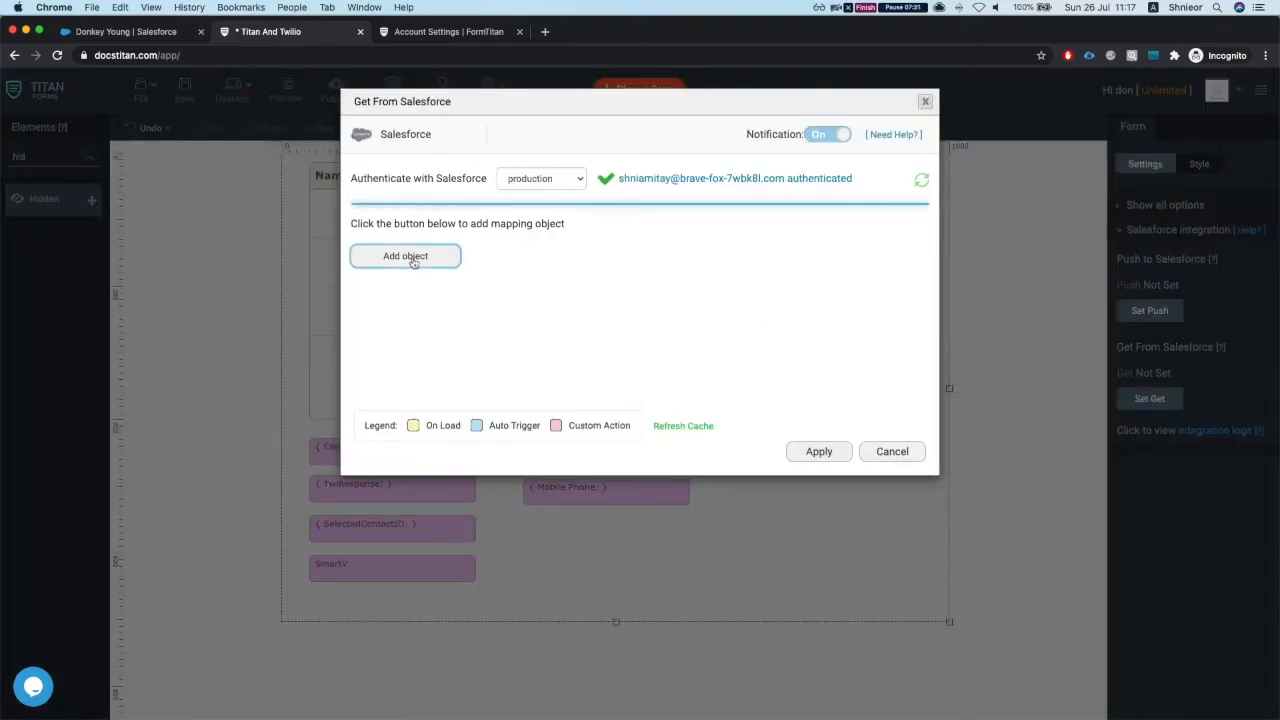
click(412, 257)
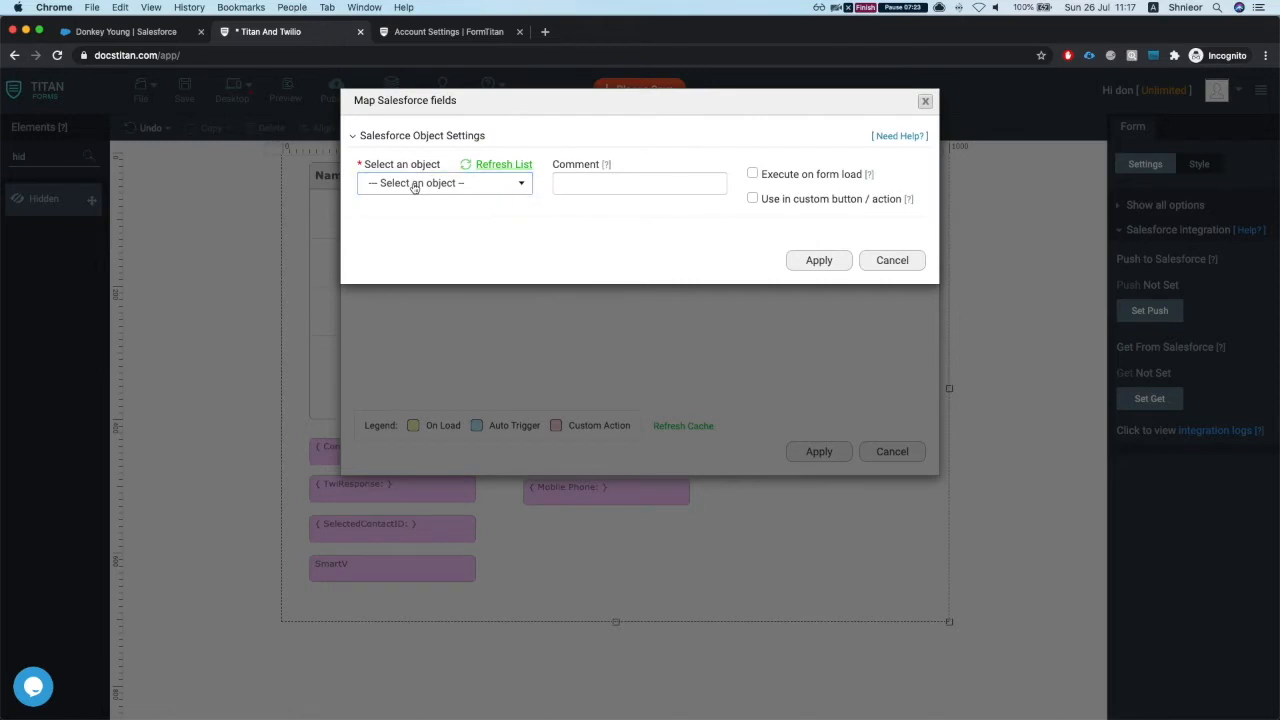
click(414, 184)
text(contact)
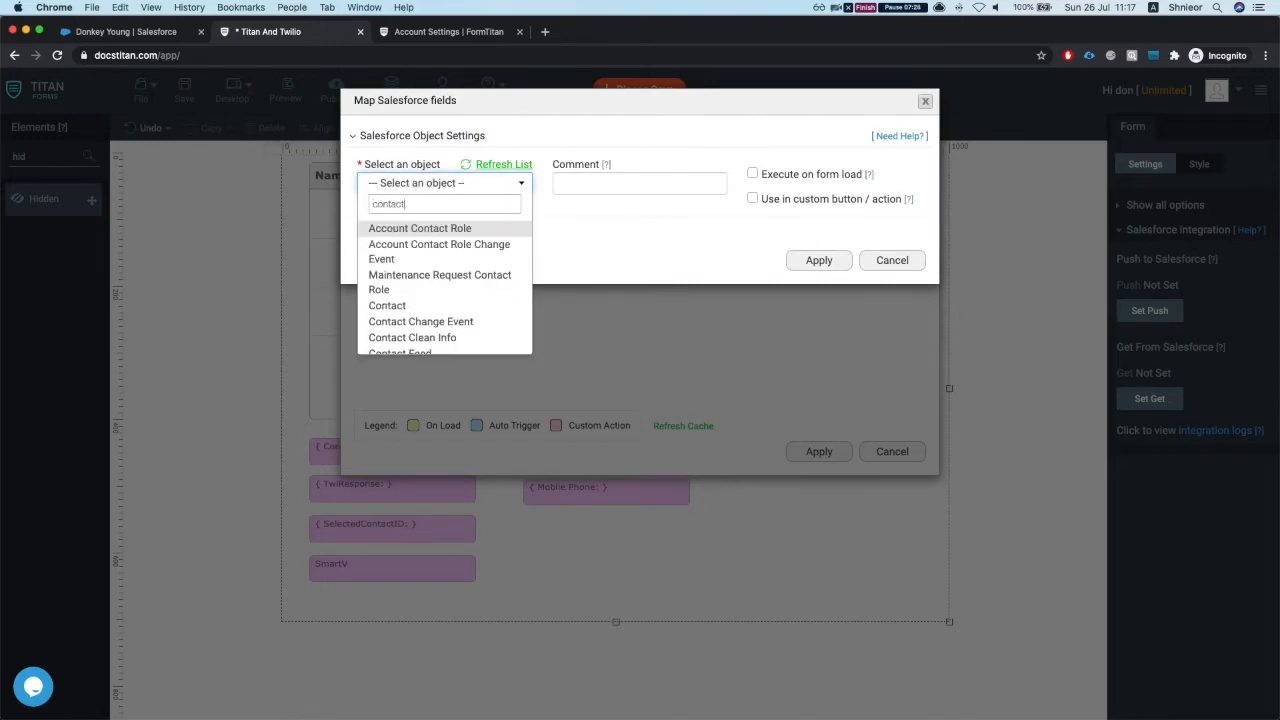
key(Down)
key(Down)
key(Down)
key(Return)
click(614, 183)
text(get)
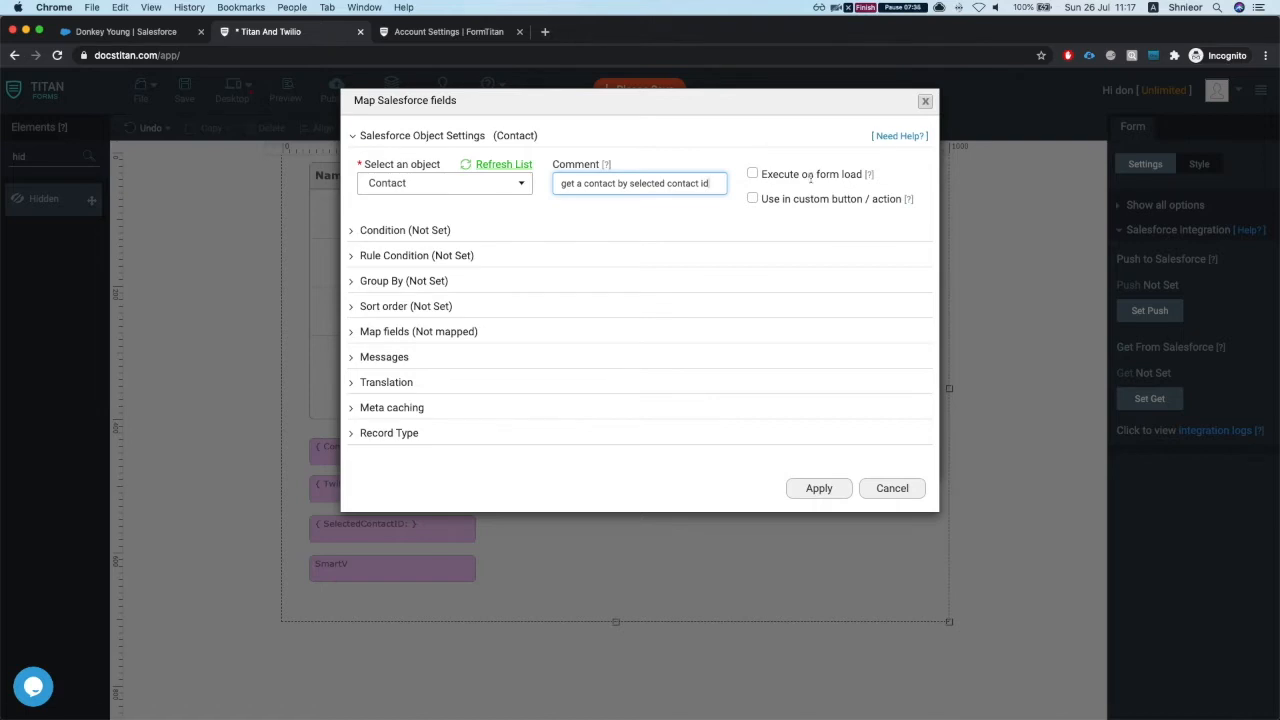
click(754, 199)
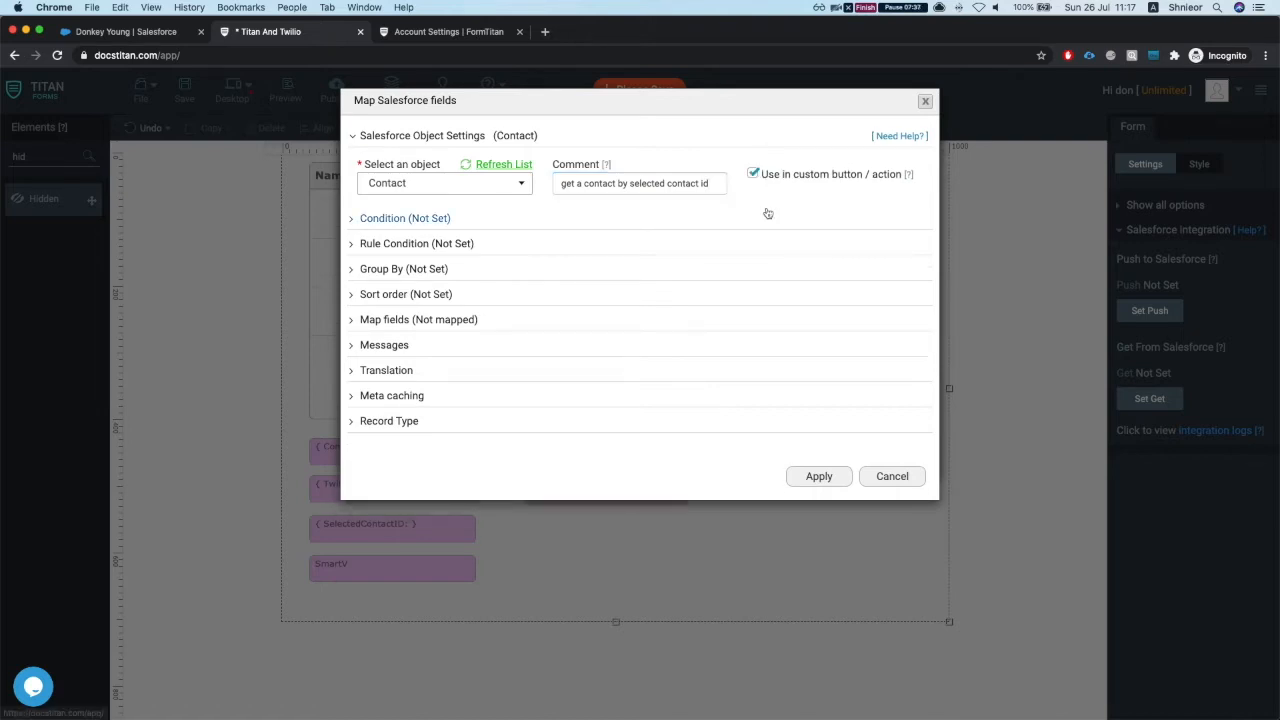
Add and apply the condition Contact ID Equals SelectedContactID.
click(405, 212)
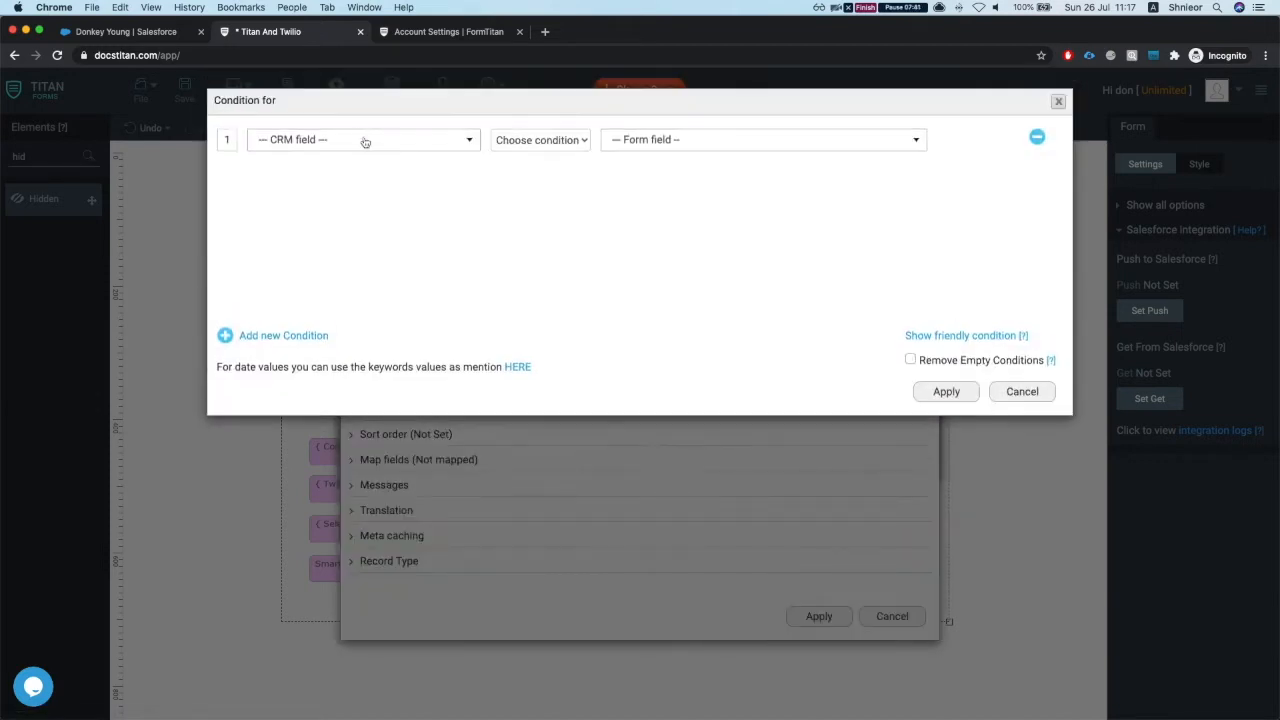
click(365, 145)
text(contact)
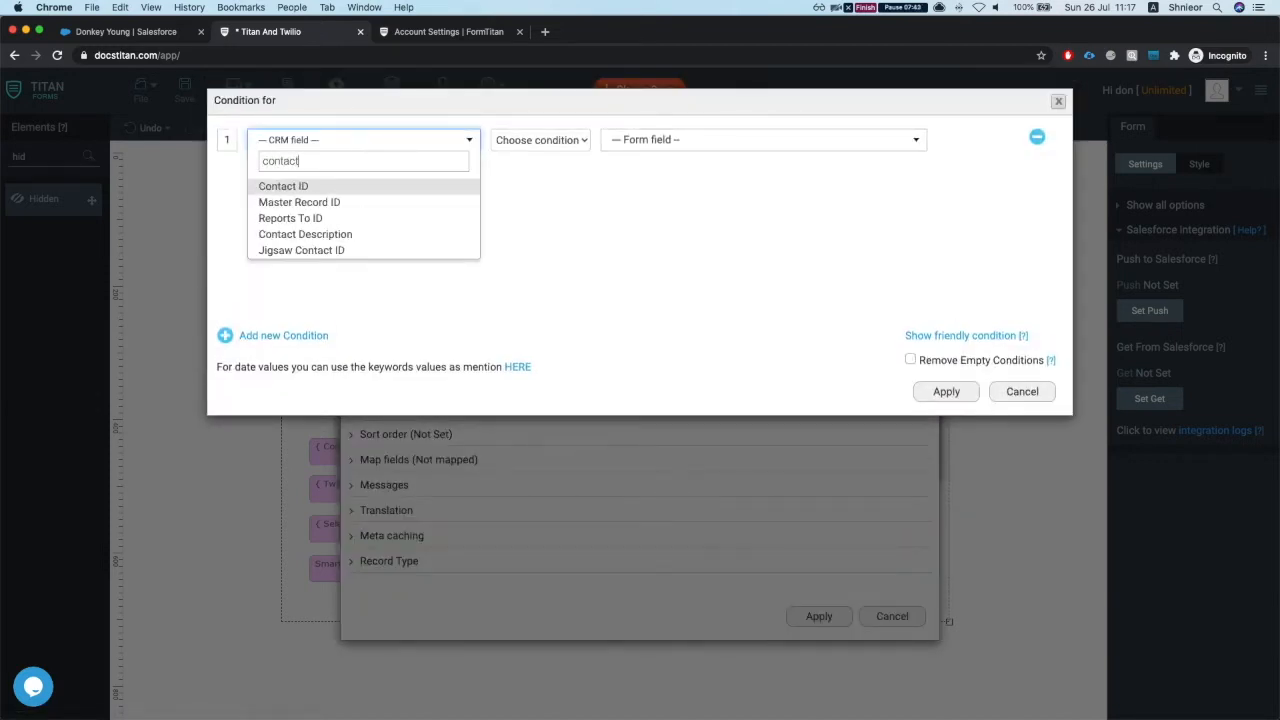
key(Return)
click(548, 139)
click(520, 161)
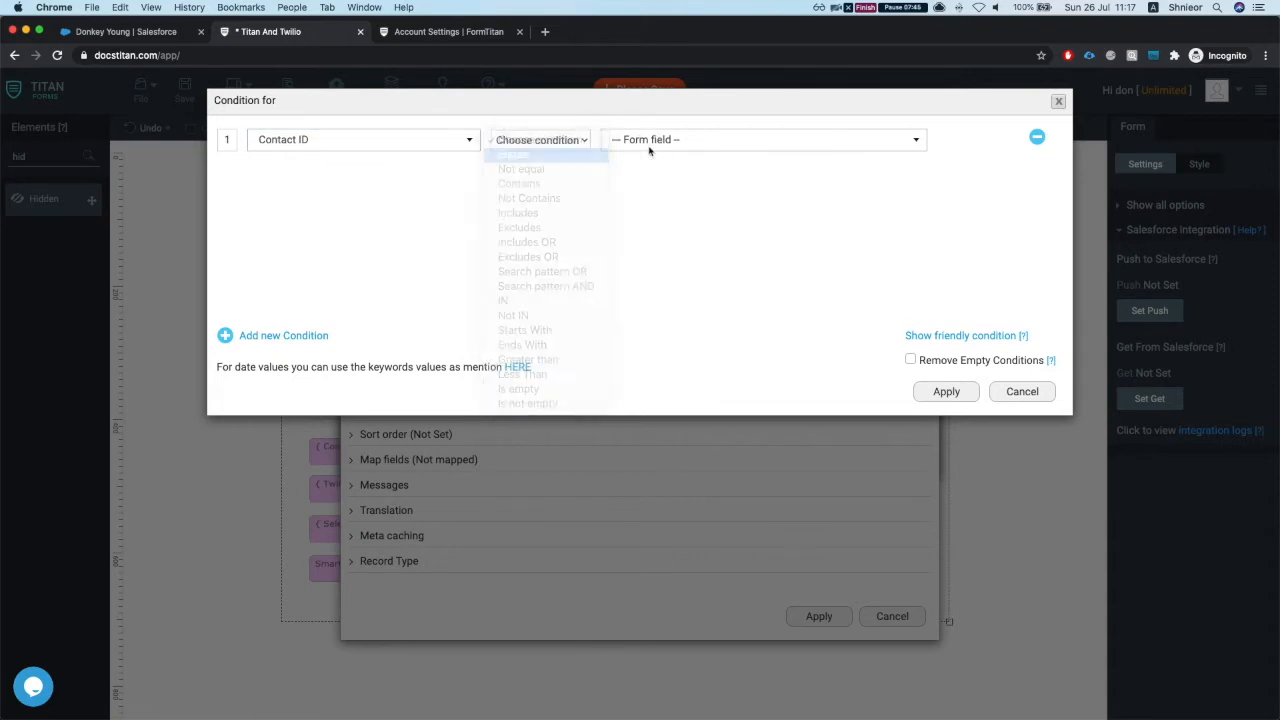
click(650, 145)
text(select)
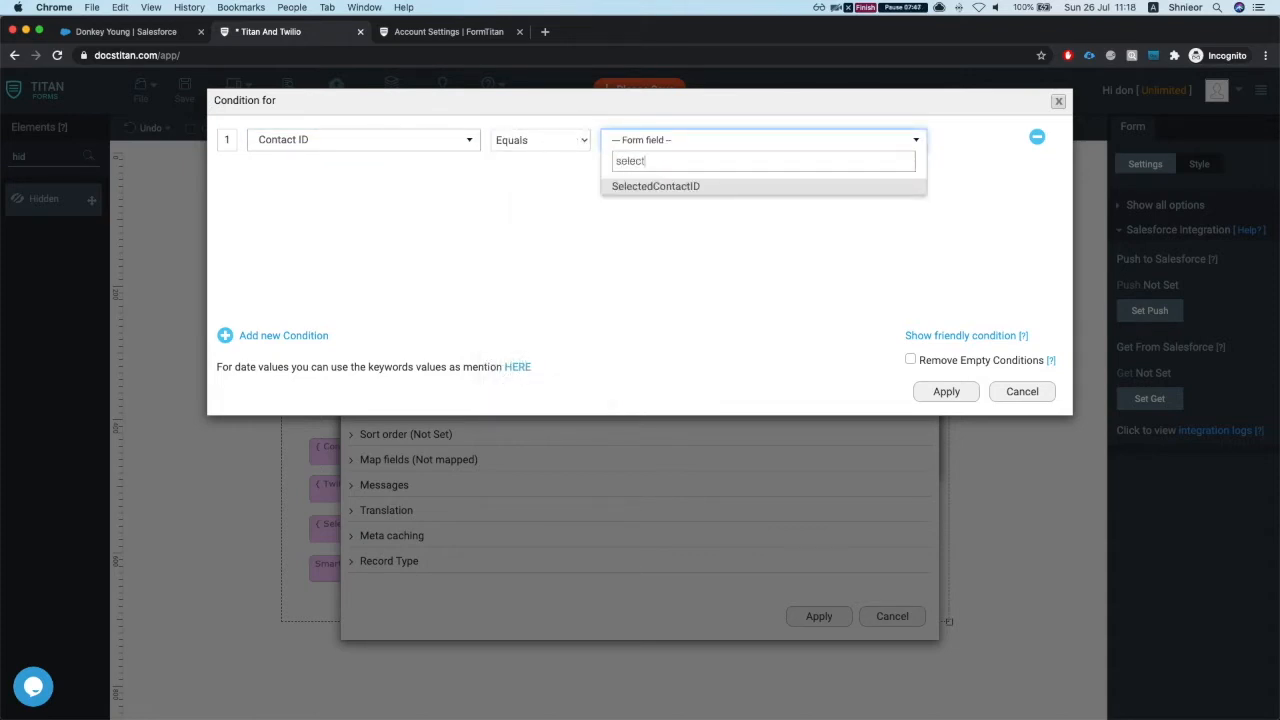
key(Return)
click(946, 391)
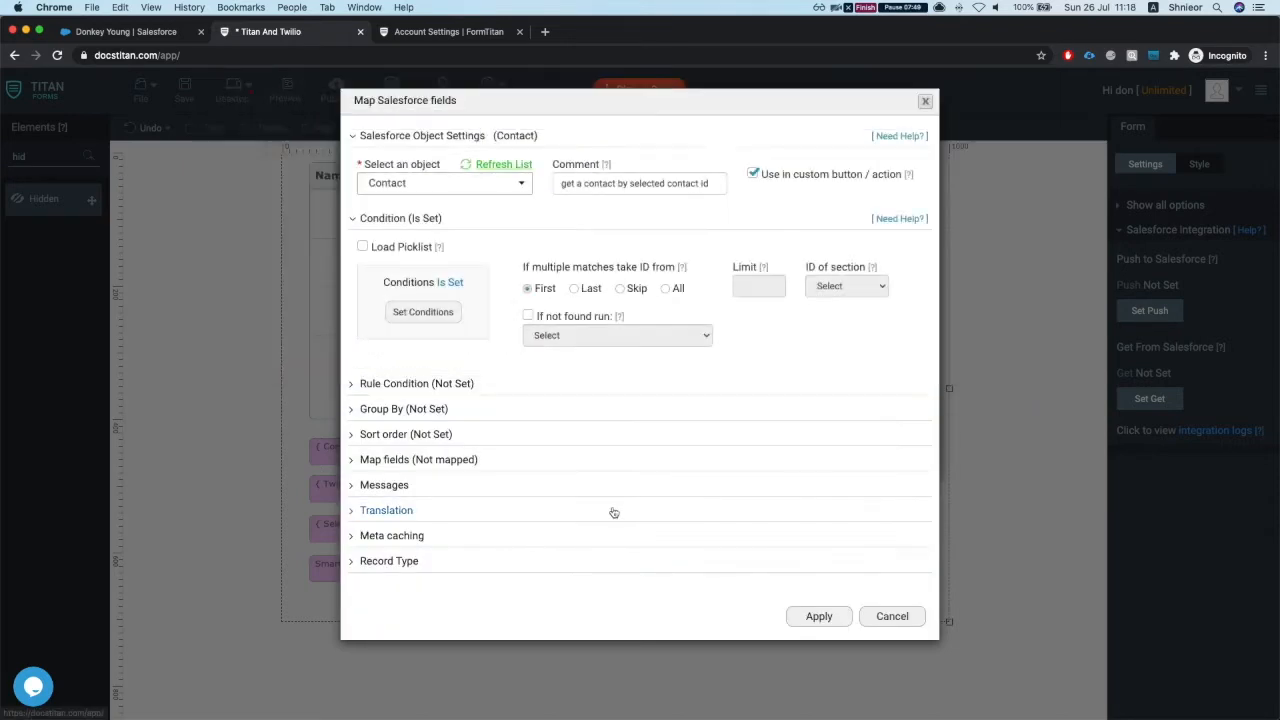
In Set Mapping, filter to the contact fields and map ContactName to Full Name.
click(405, 460)
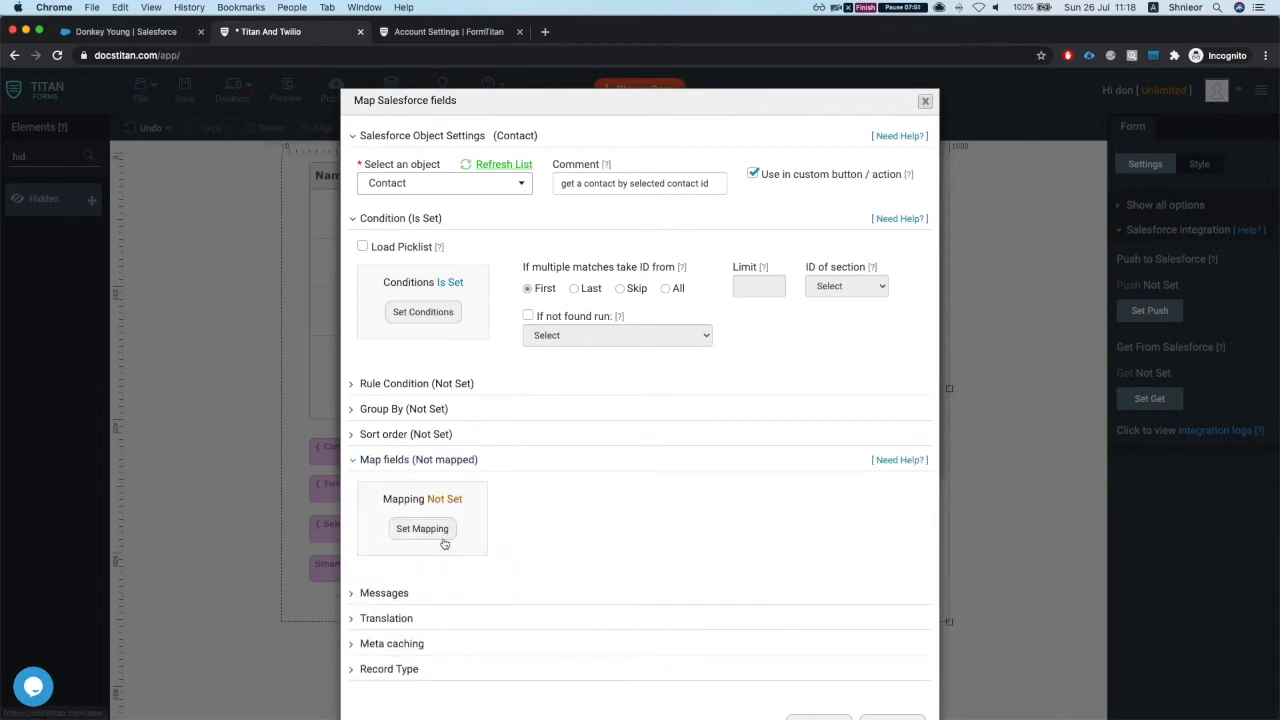
click(443, 527)
click(306, 142)
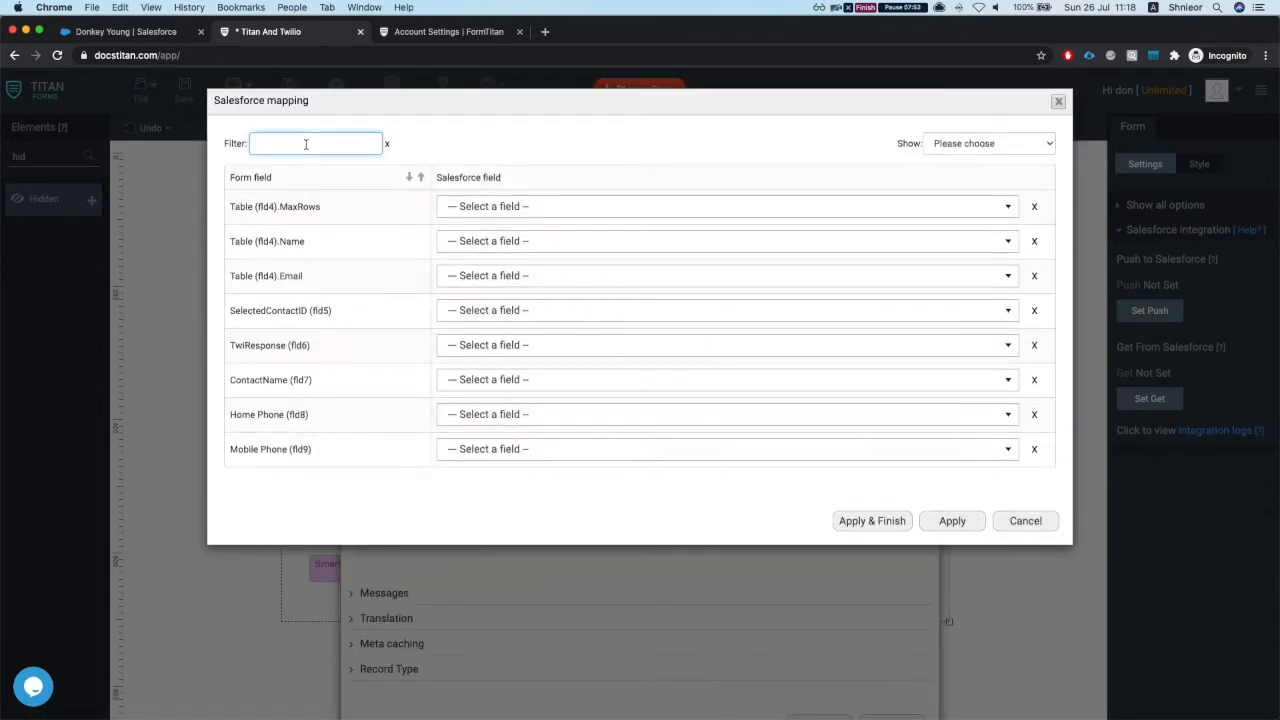
text(cot)
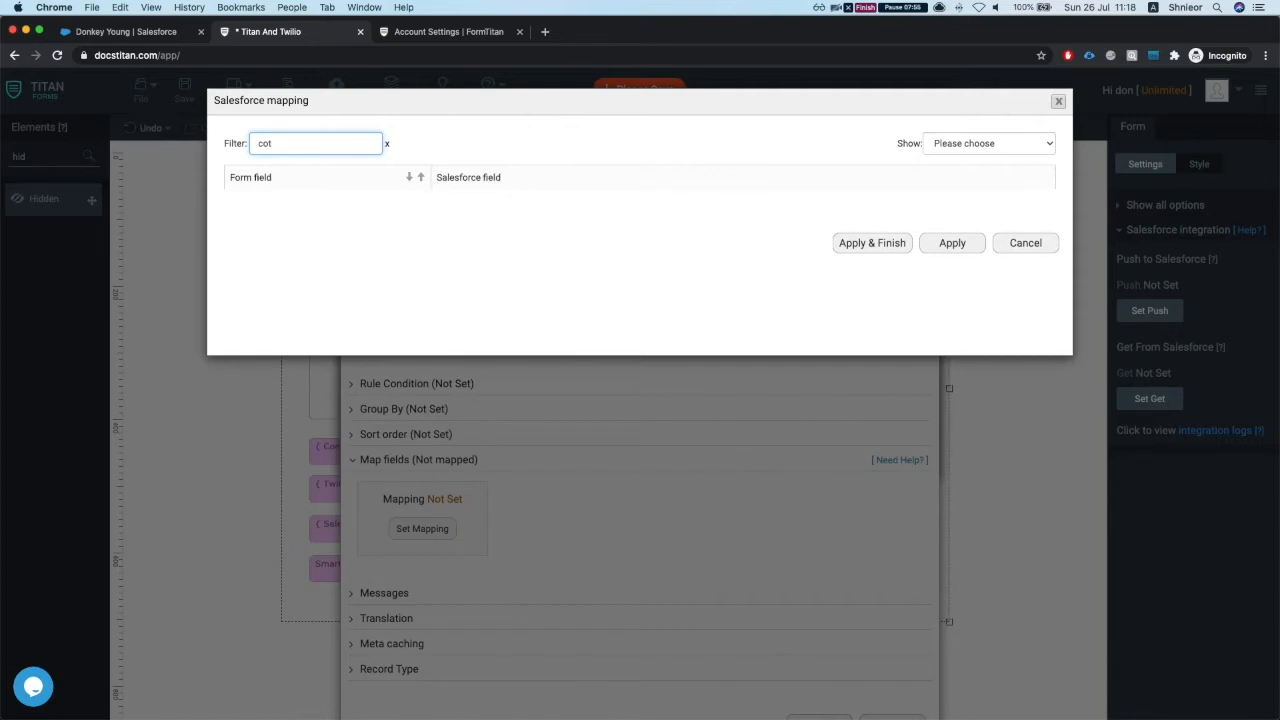
key(BackSpace)
text(ntact)
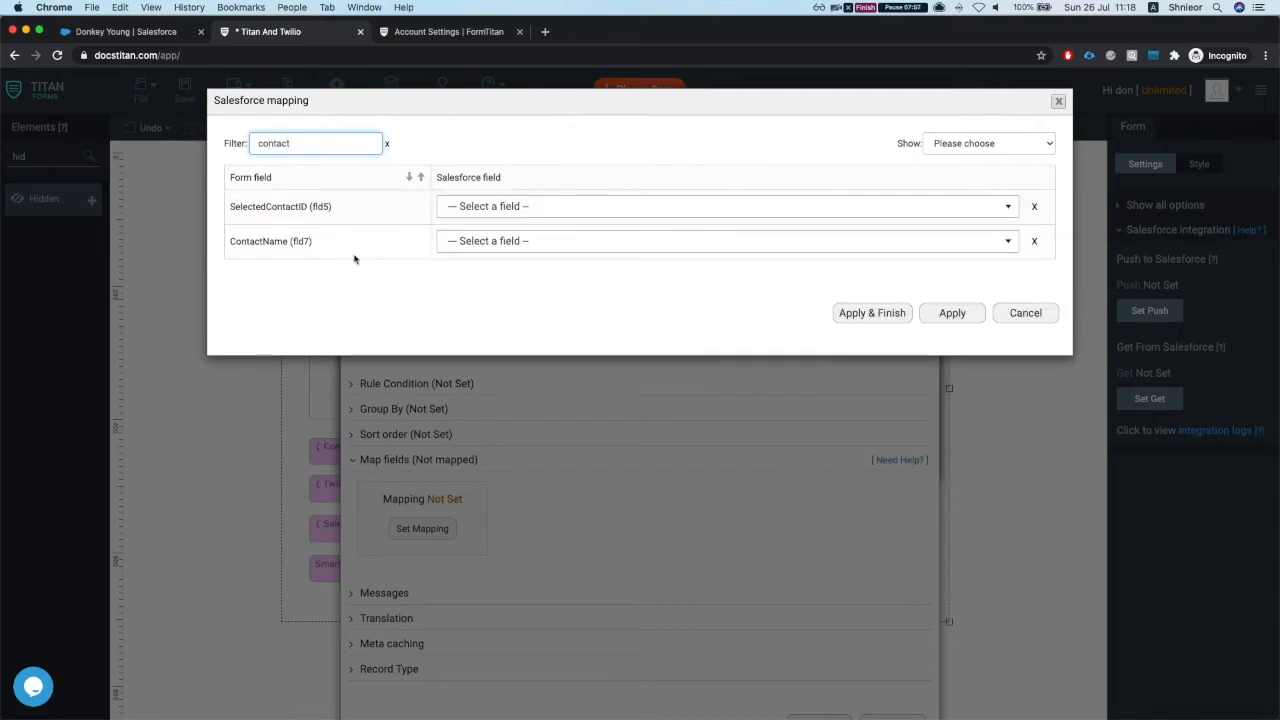
click(508, 243)
text(cont)
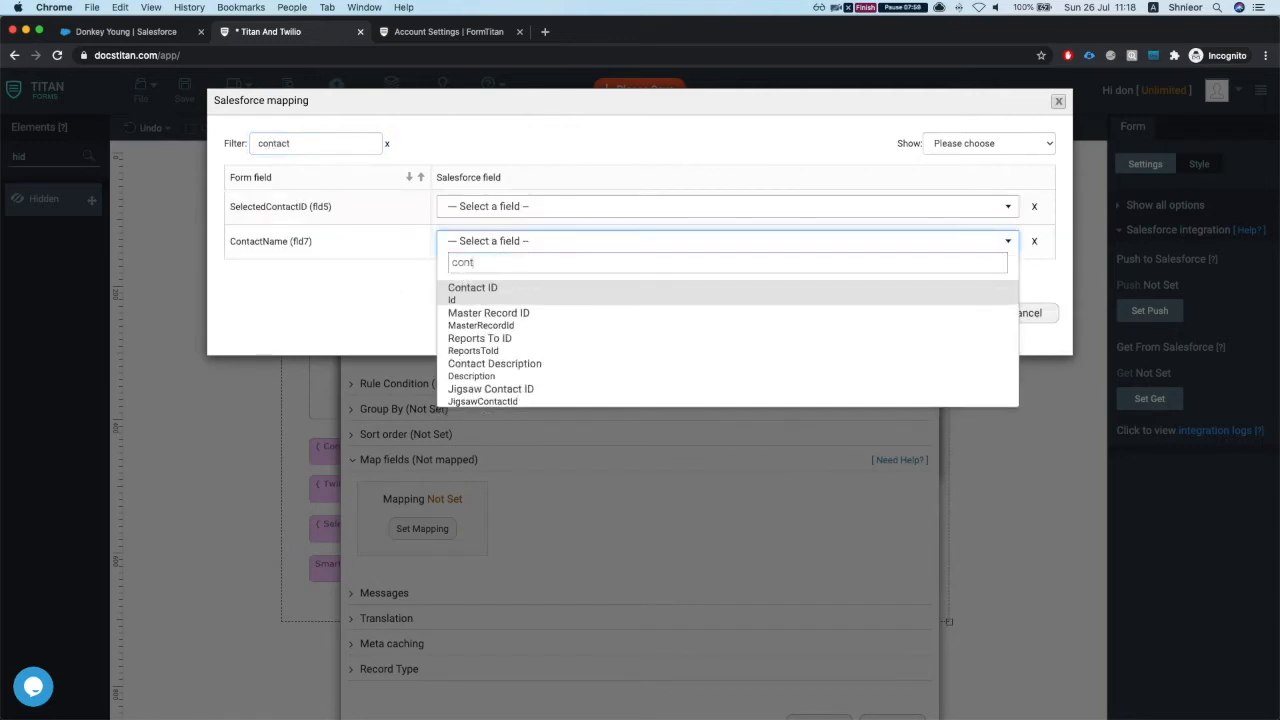
text(ac)
key(BackSpace)
key(BackSpace)
key(BackSpace)
key(BackSpace)
key(BackSpace)
key(BackSpace)
text(fu)
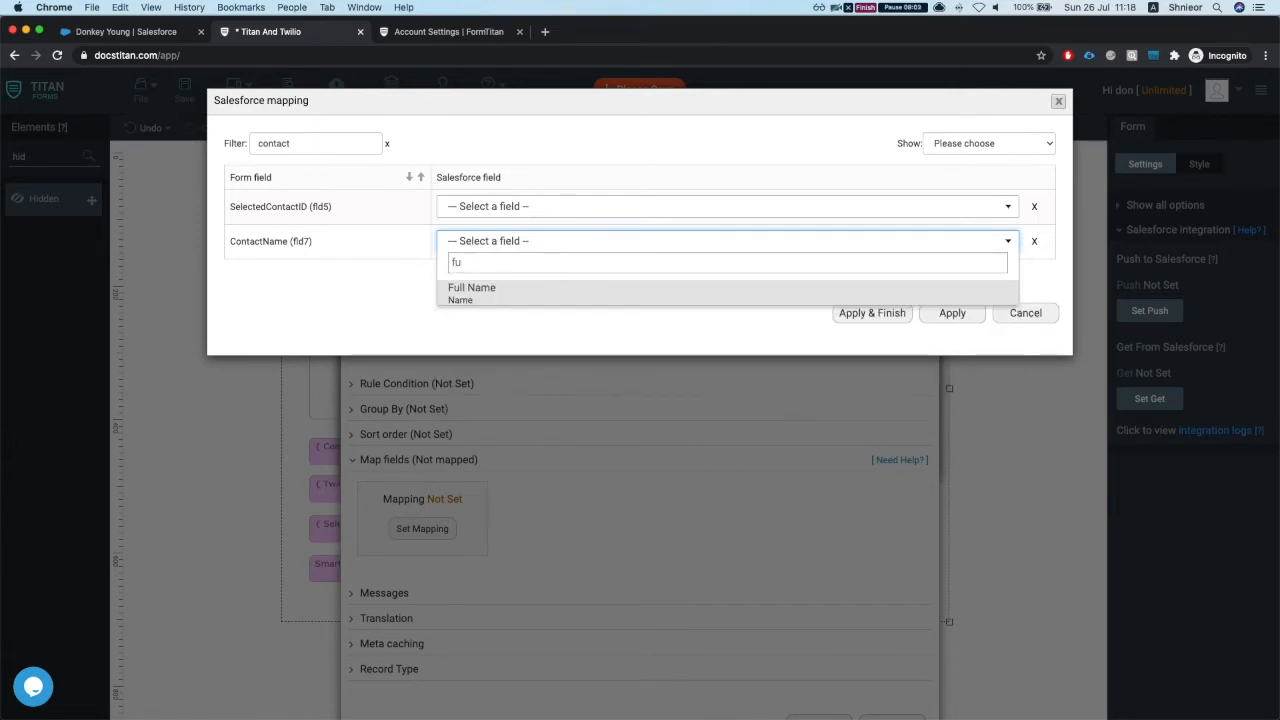
key(Return)
Clear the filter and map Home Phone to Other Phone.
double_click(329, 143)
key(BackSpace)
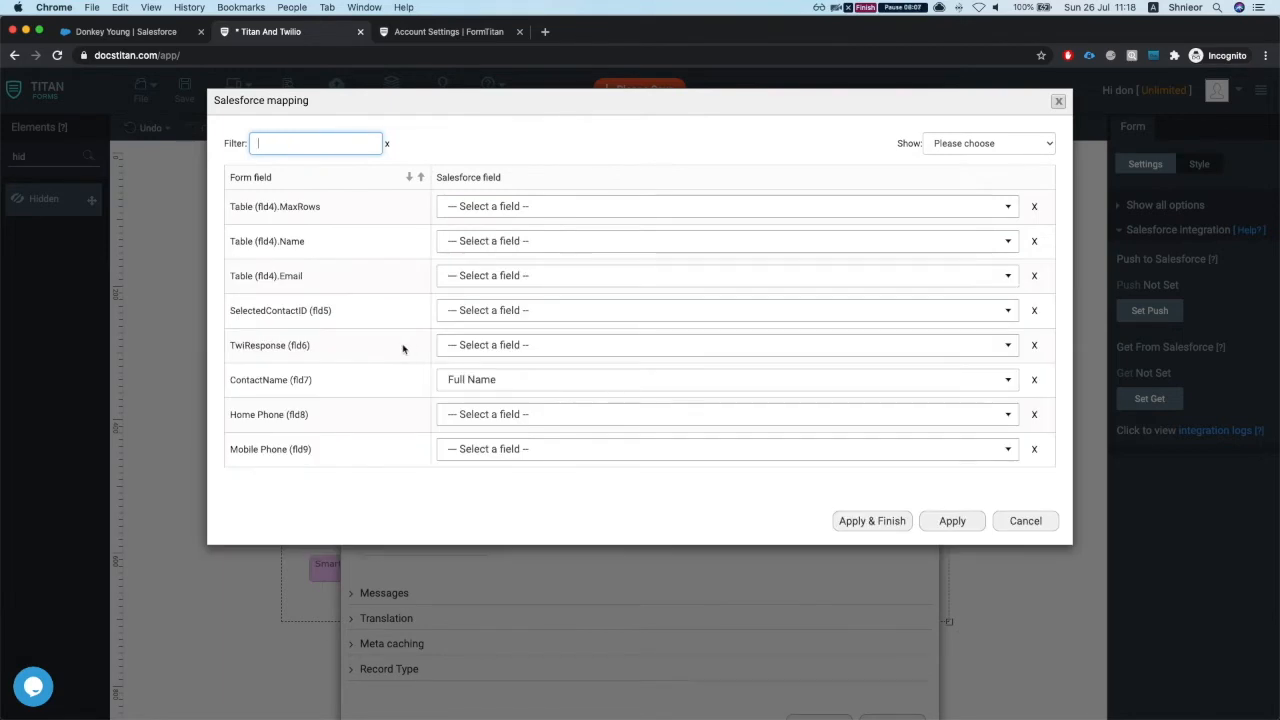
click(503, 418)
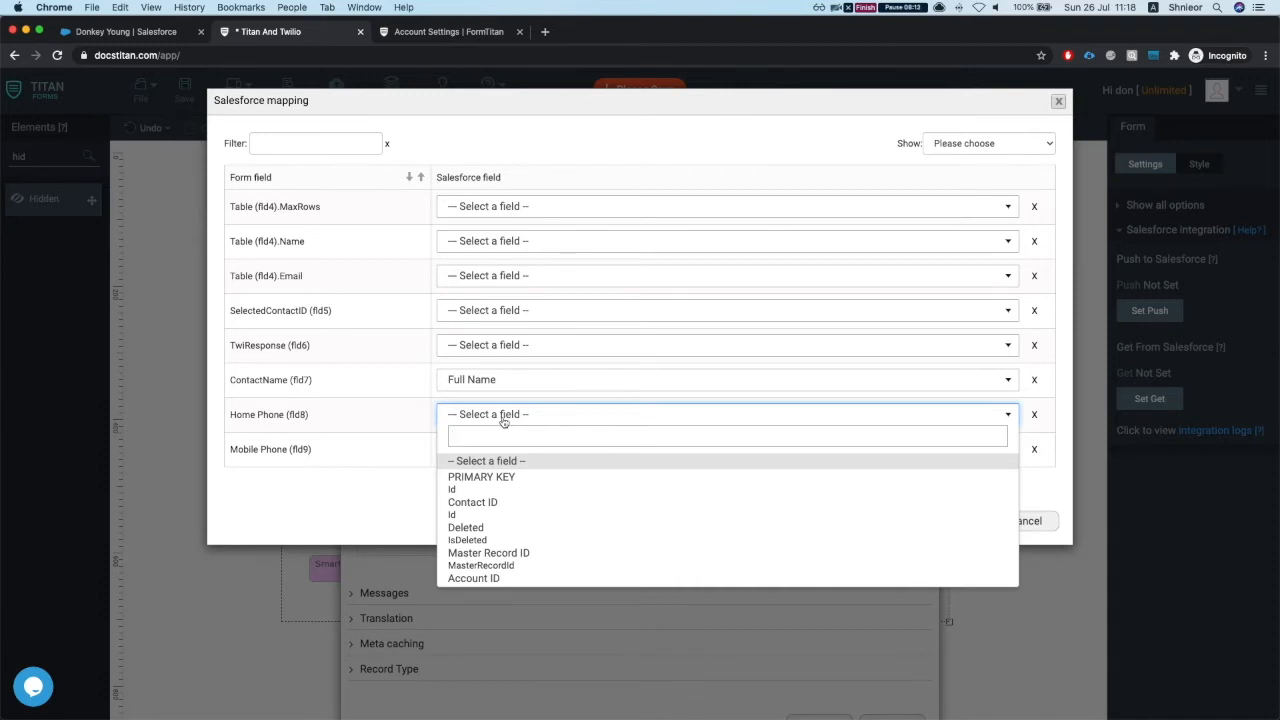
text(cust)
key(BackSpace)
key(BackSpace)
key(BackSpace)
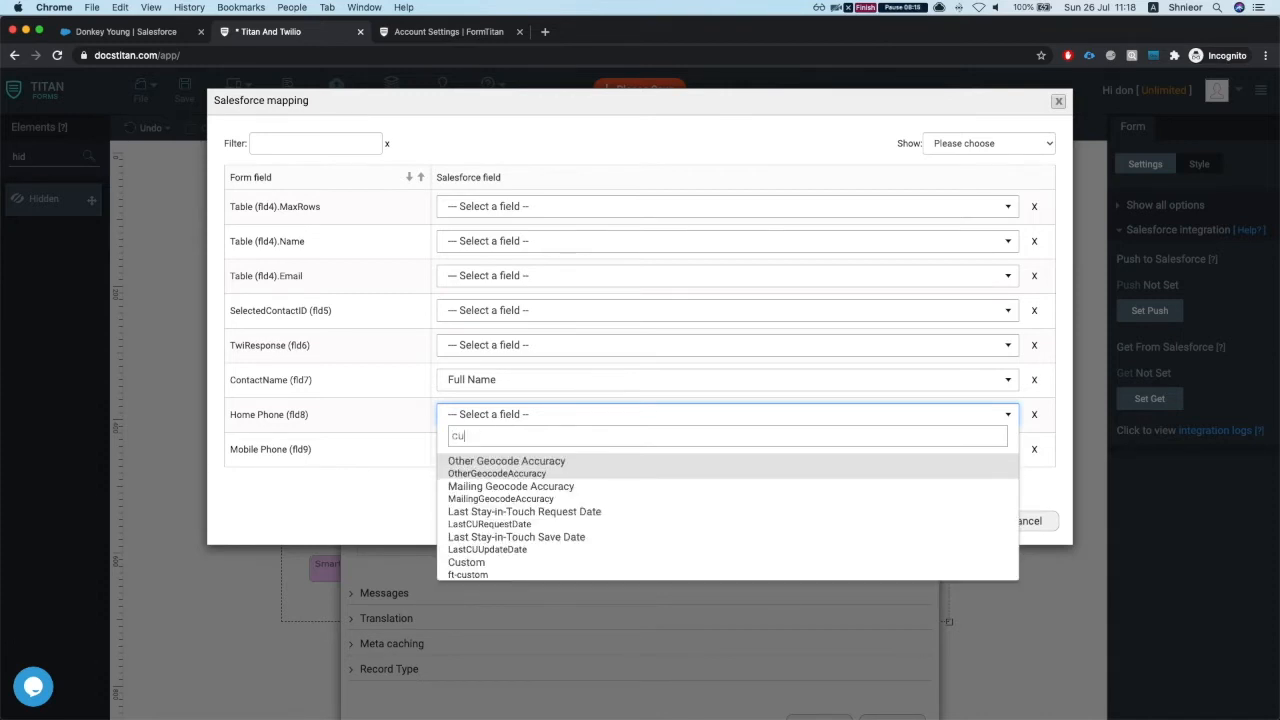
key(BackSpace)
key(BackSpace)
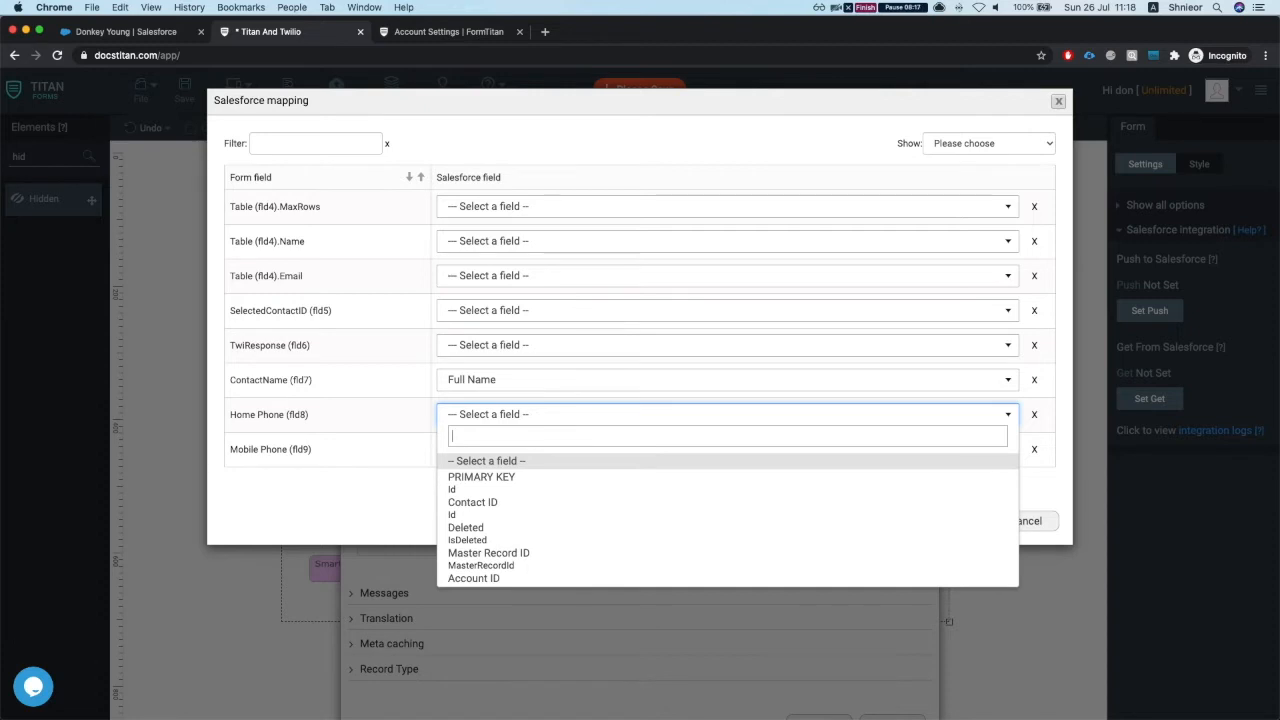
text(other)
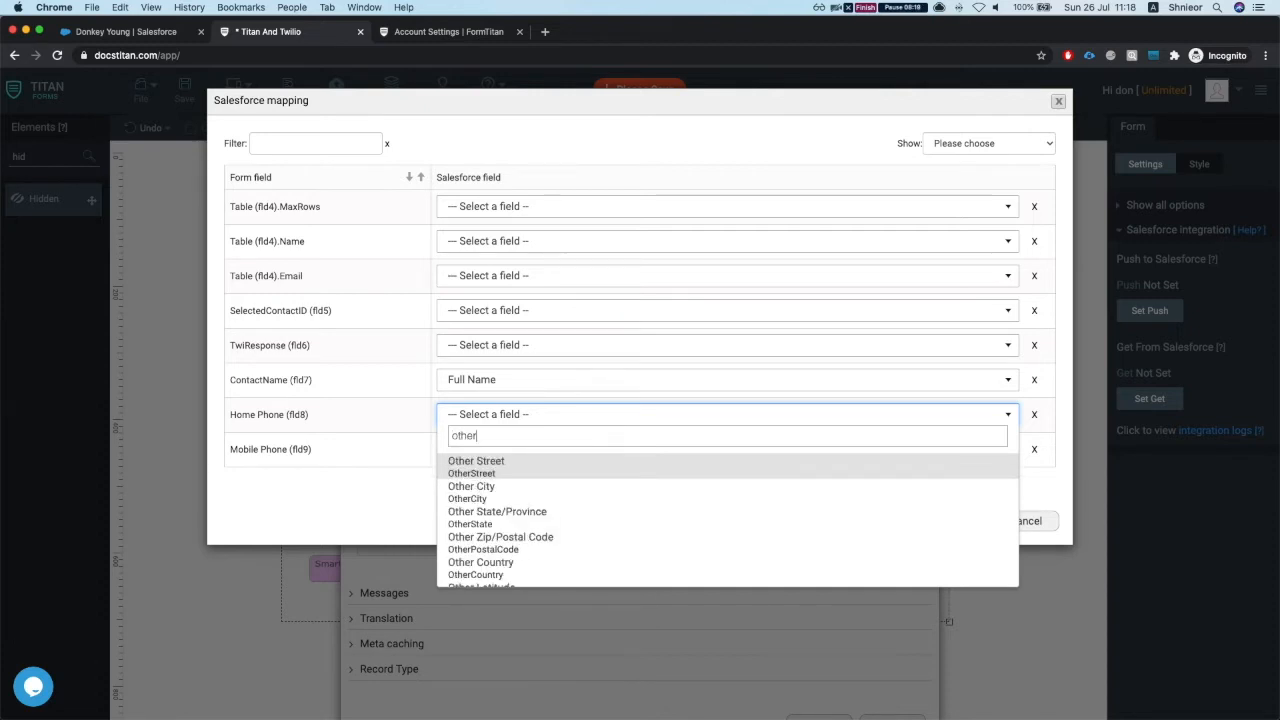
key(Down)
key(Down)
key(Down)
key(Down)
key(Down)
key(Down)
key(Down)
key(Down)
key(Down)
key(Down)
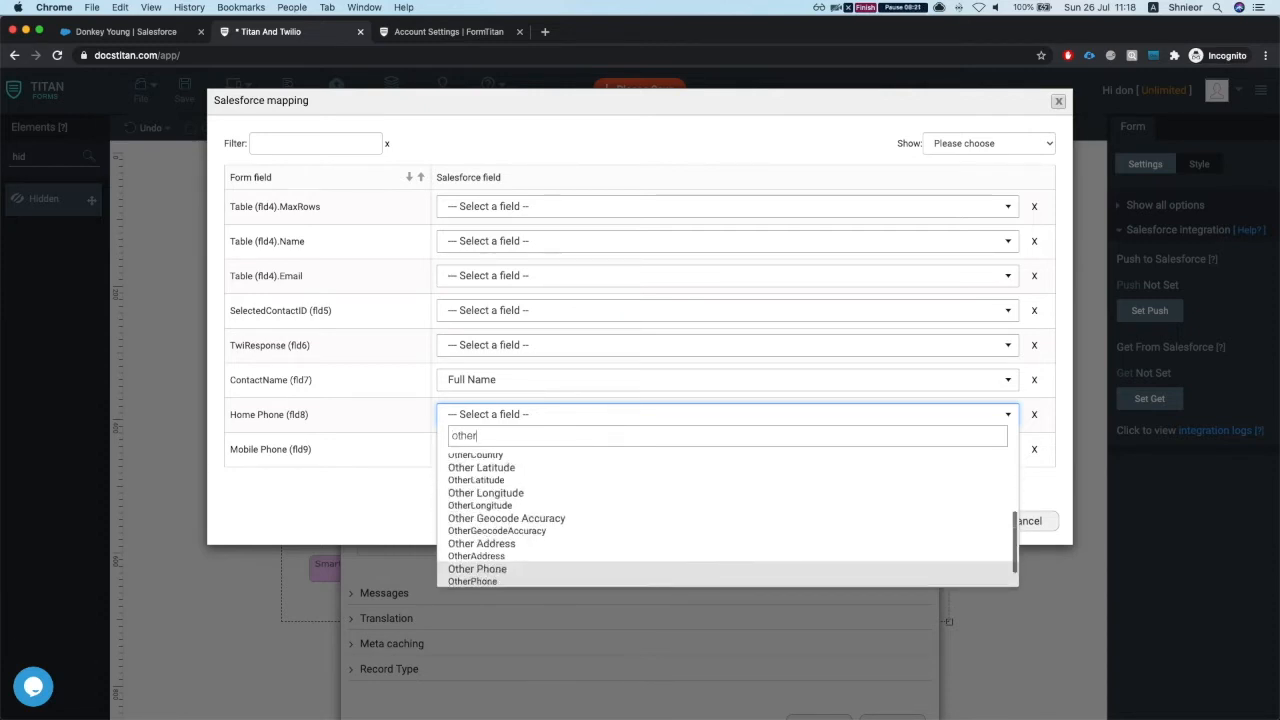
key(Up)
key(Return)
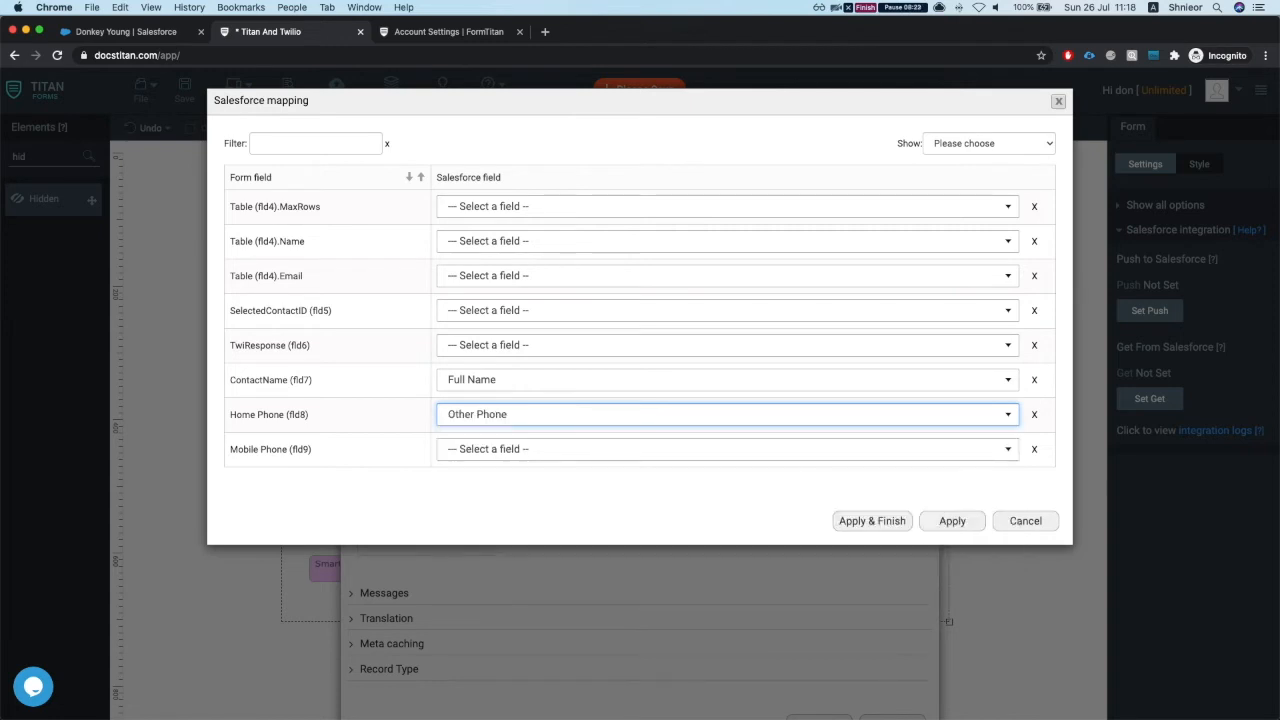
Recheck the Home Phone choices, then clear the Home Phone mapping.
click(484, 420)
scroll(483, 510, down, 2)
scroll(483, 510, up, 1)
text(other)
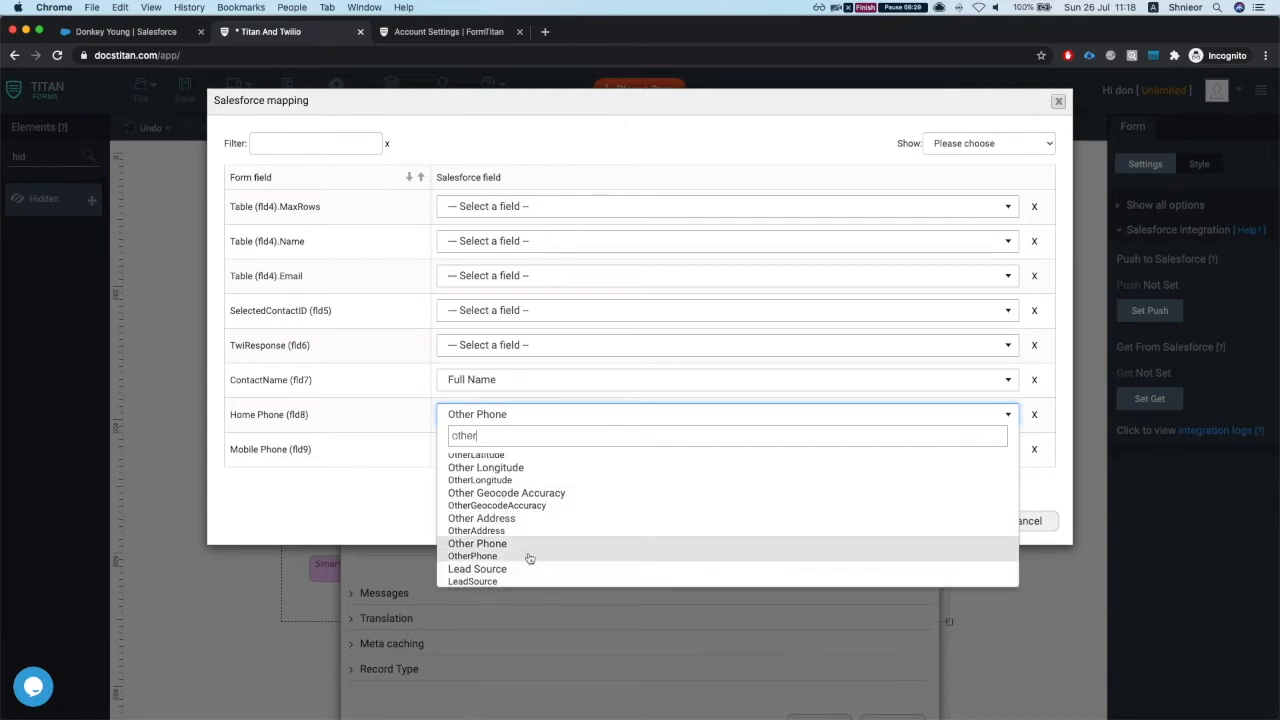
scroll(528, 556, up, 2)
scroll(528, 556, down, 2)
scroll(520, 560, up, 2)
key(Escape)
click(1034, 414)
Map Mobile Phone to a custom value 'Mobile: {MobilePhone}' using the Mobile Phone field.
click(716, 452)
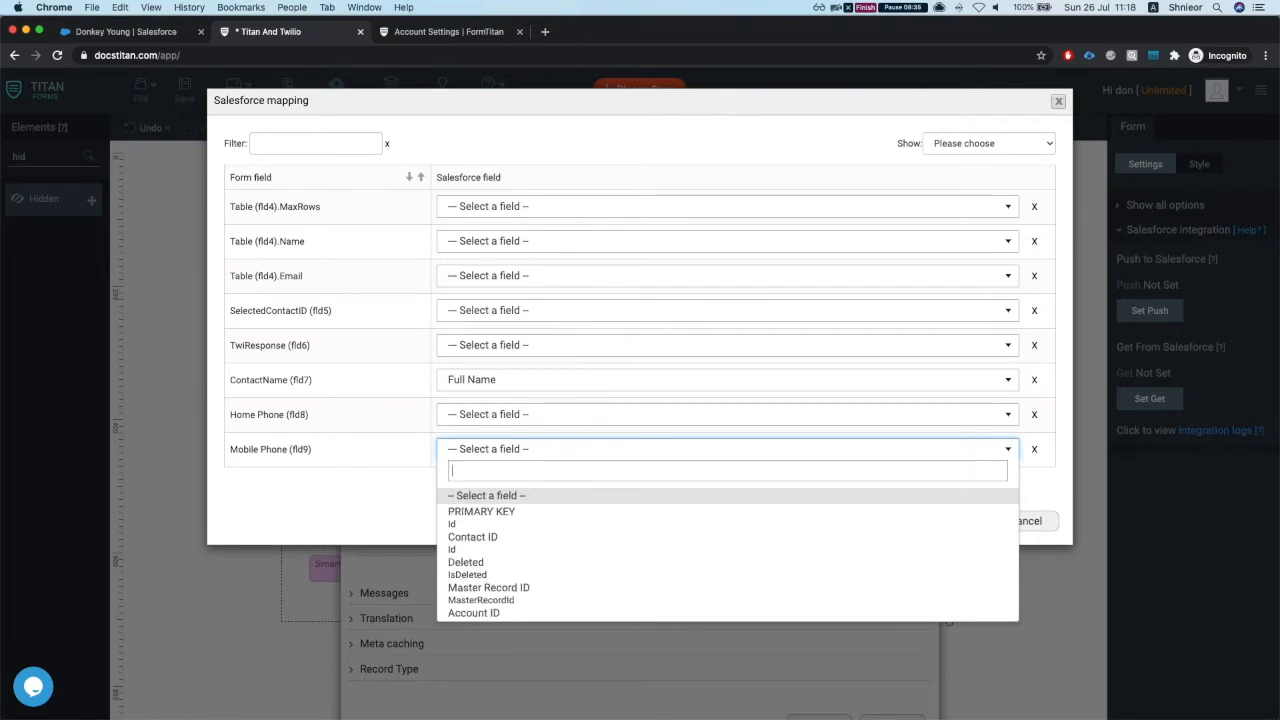
text(custom)
key(Return)
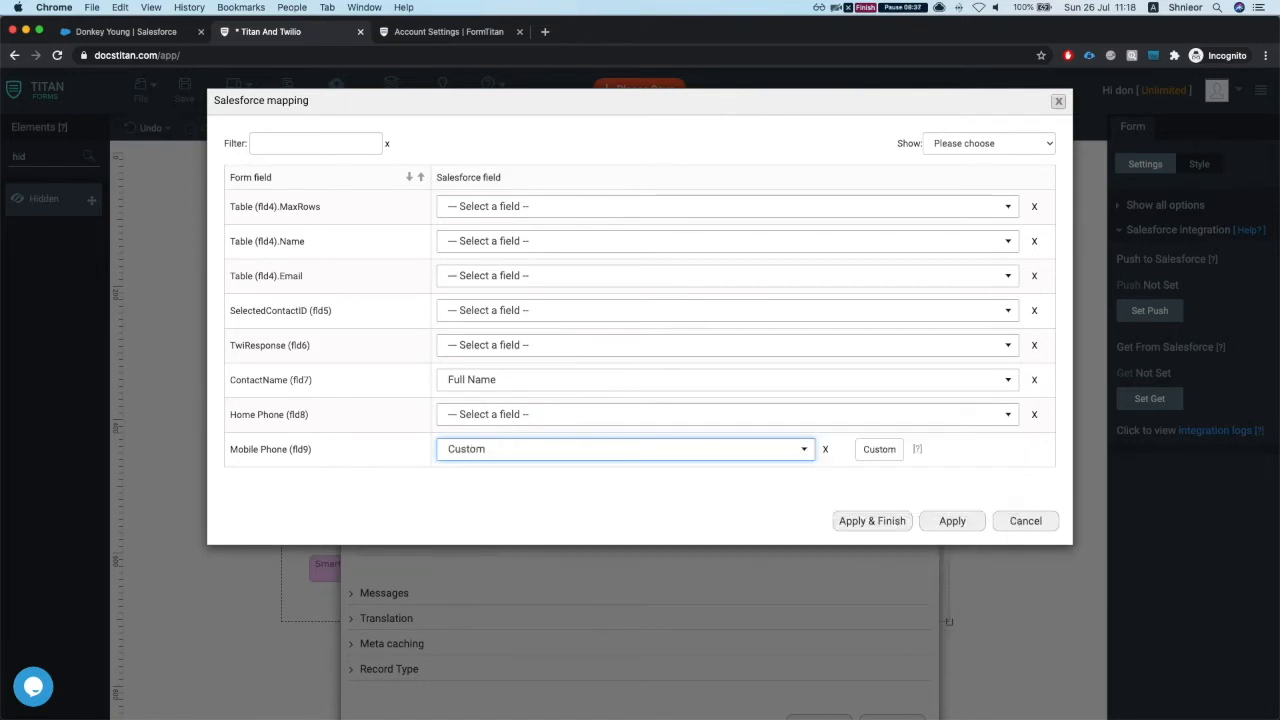
click(879, 449)
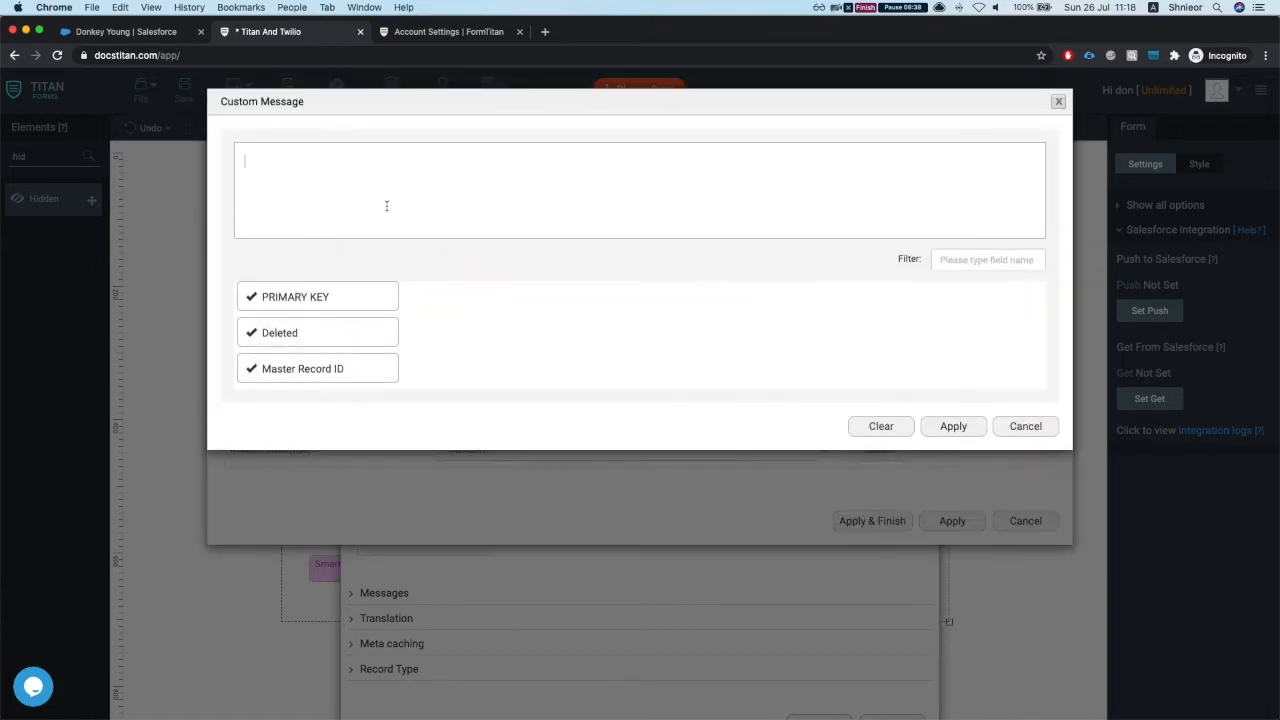
text(Mobile)
click(994, 260)
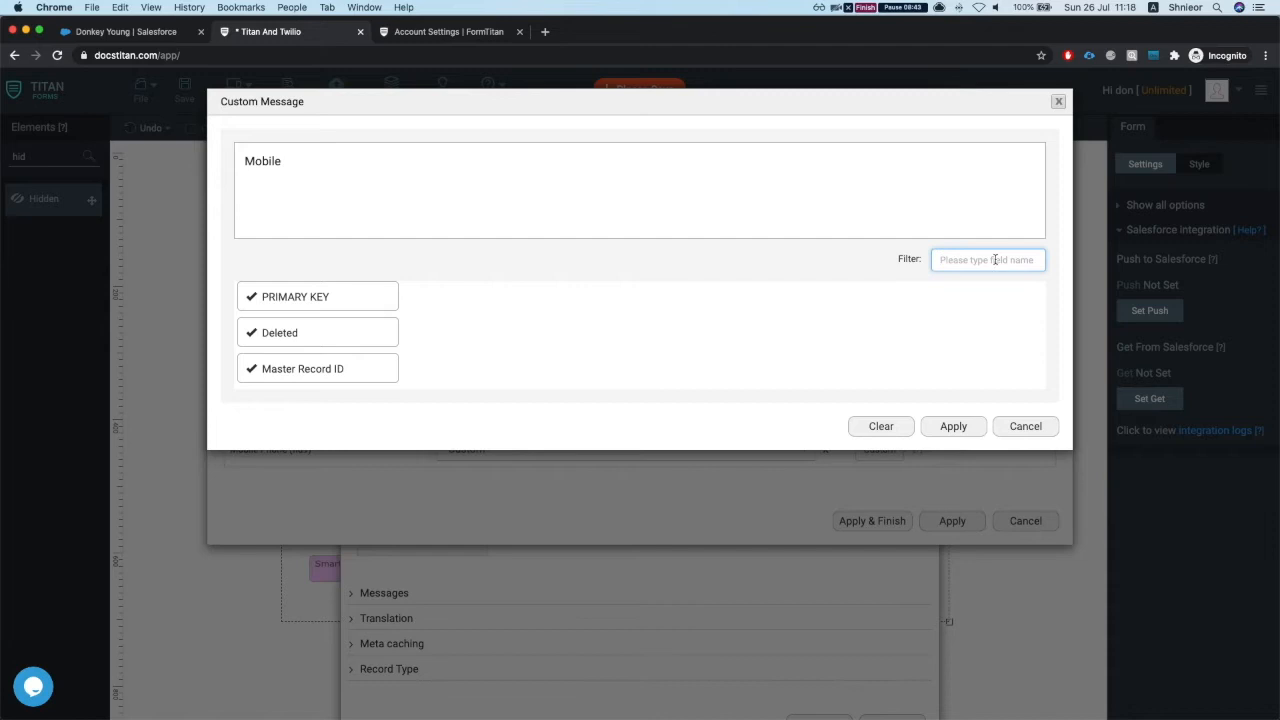
text(mobile)
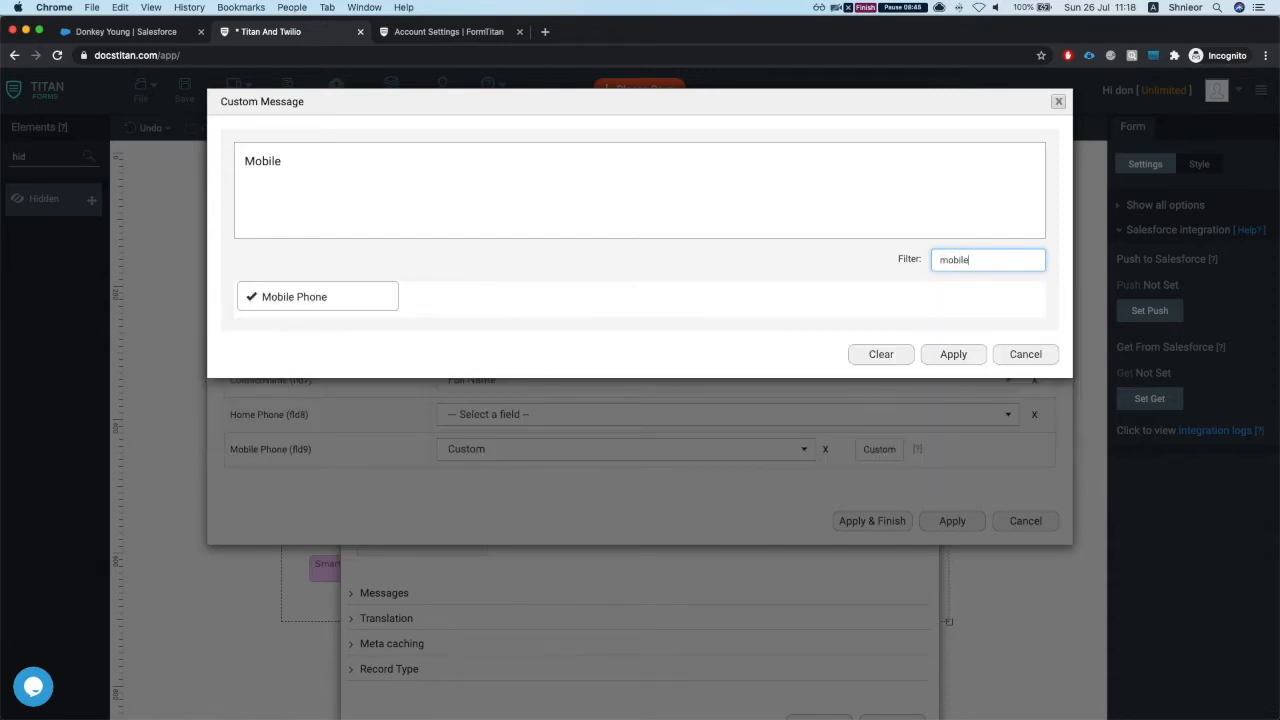
click(535, 165)
drag(345, 292, 516, 222)
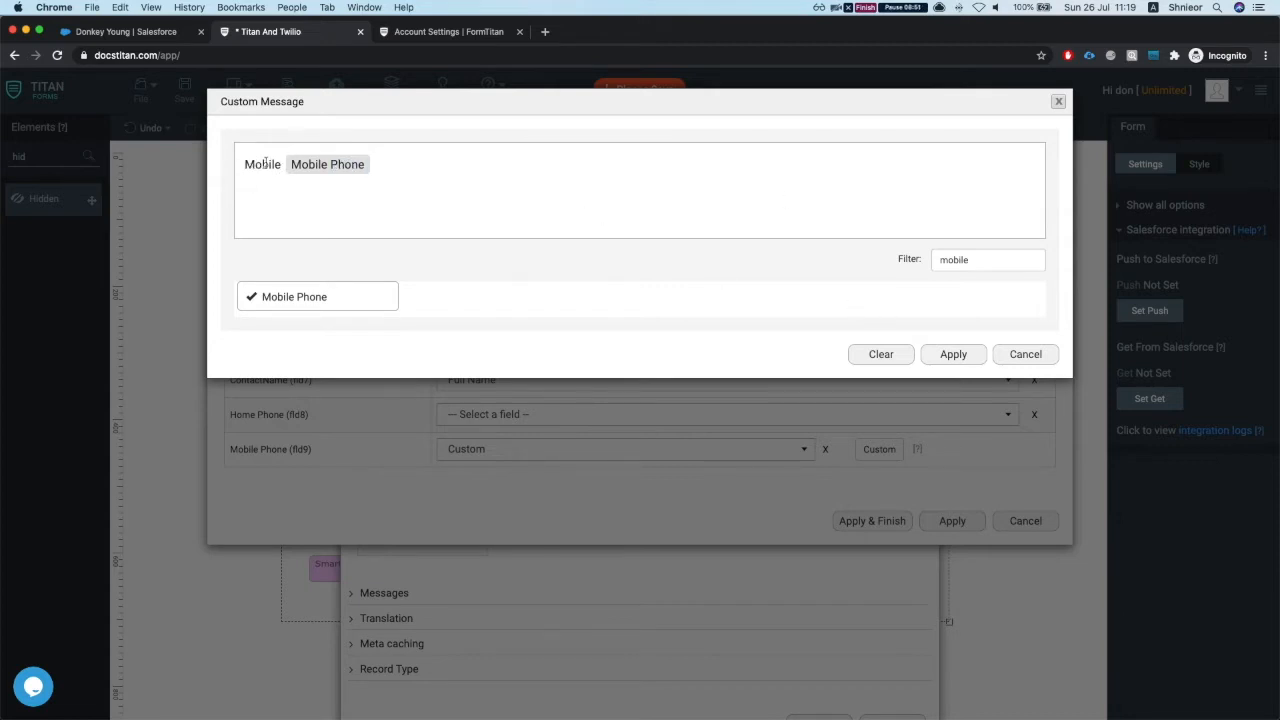
text(:)
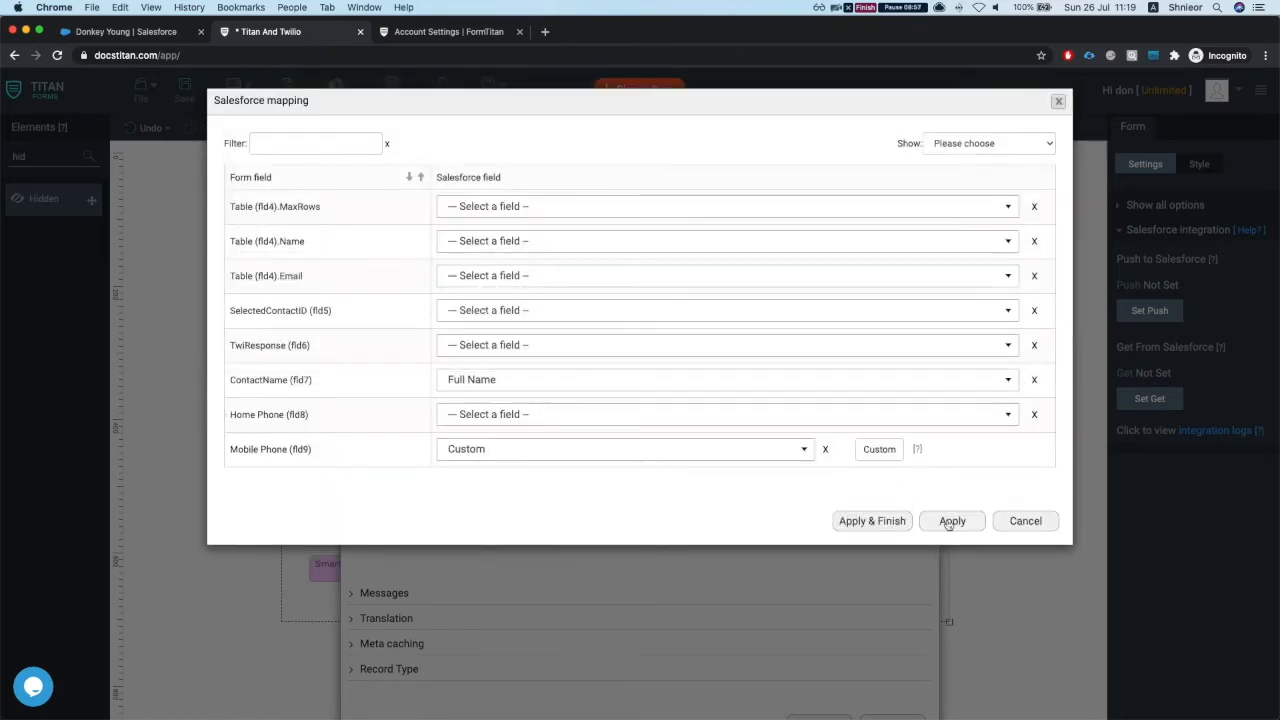
Apply the field mapping, Contact object settings and Get From Salesforce setup.
click(951, 520)
click(815, 677)
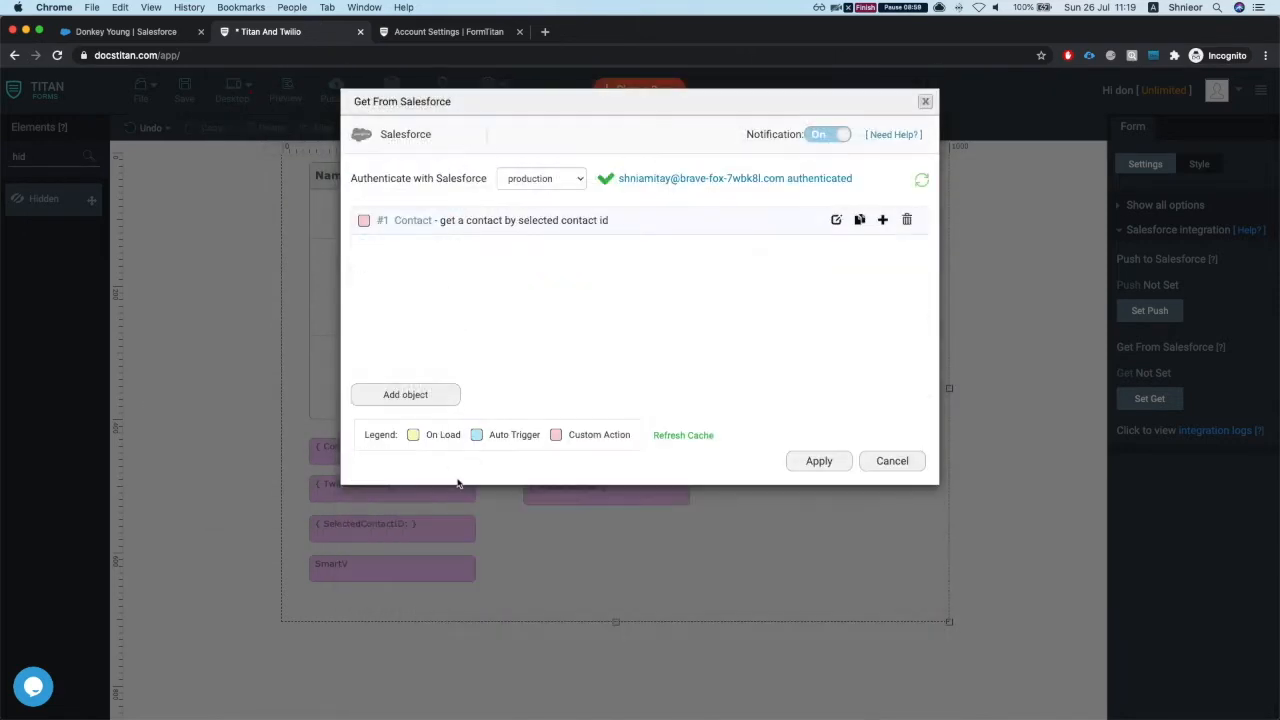
click(818, 461)
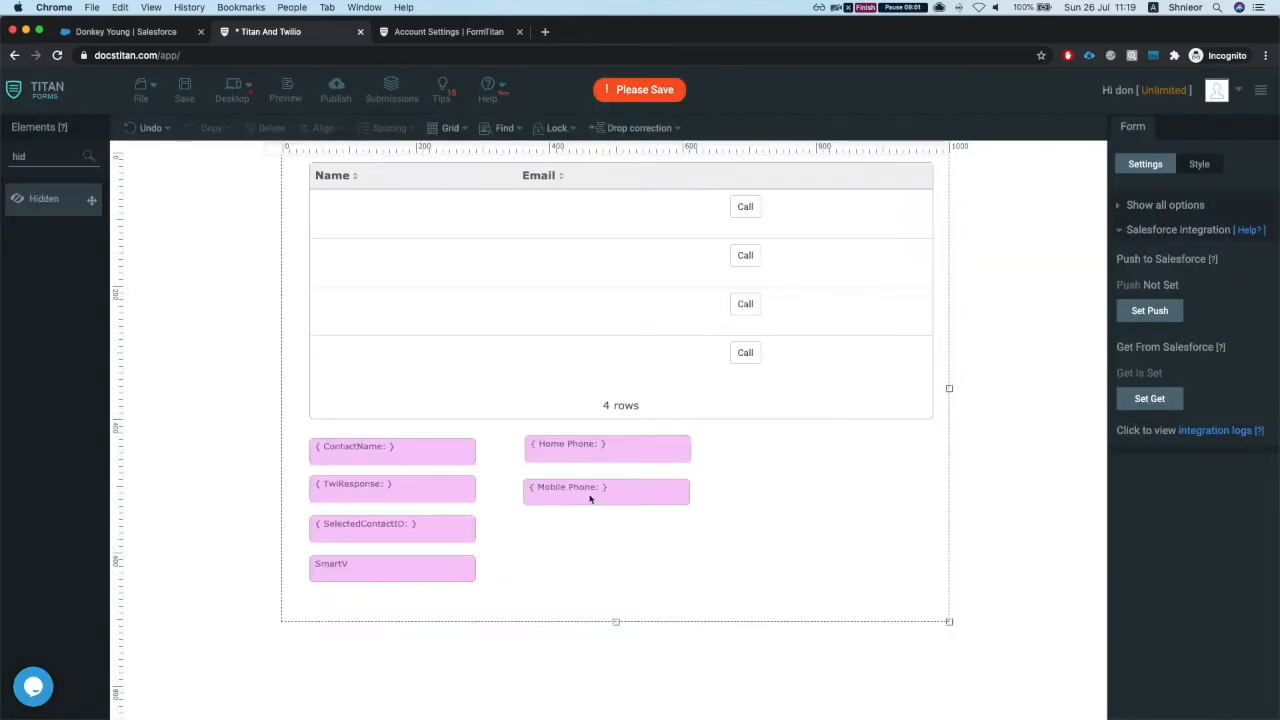
Give the Home Phone hidden field the value Home.
click(590, 498)
click(606, 452)
click(1166, 300)
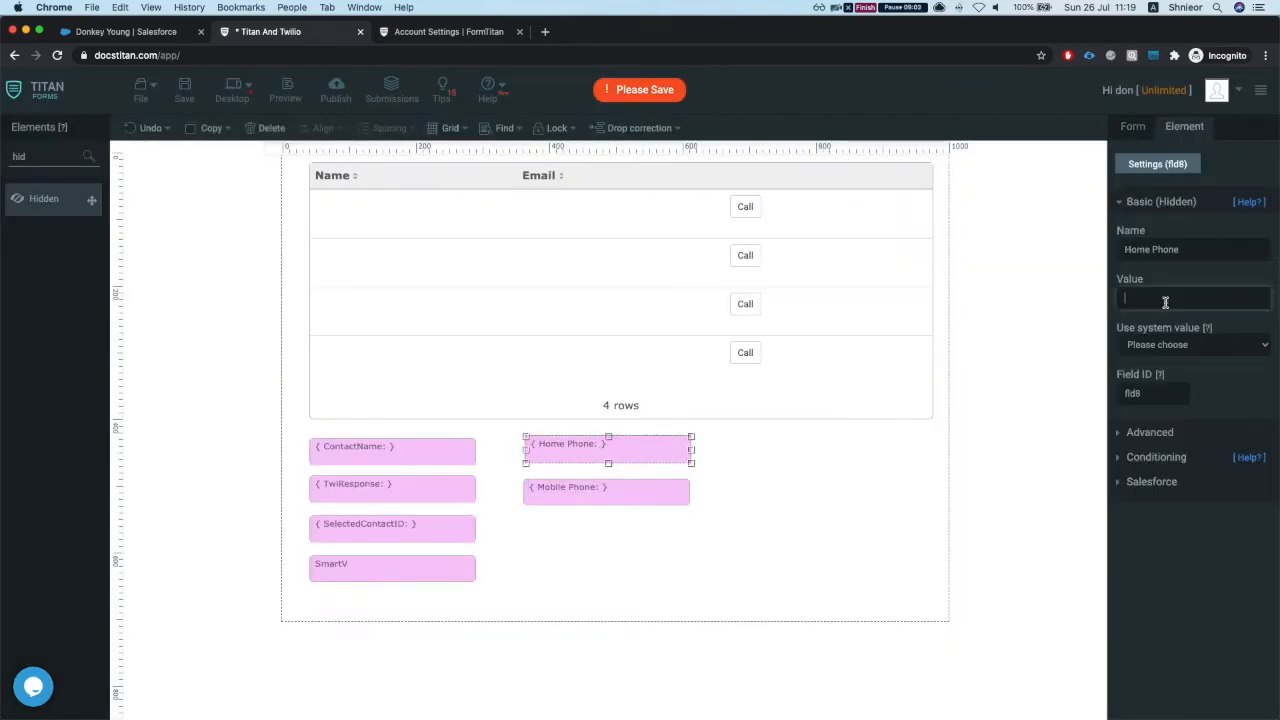
text(Home)
click(786, 495)
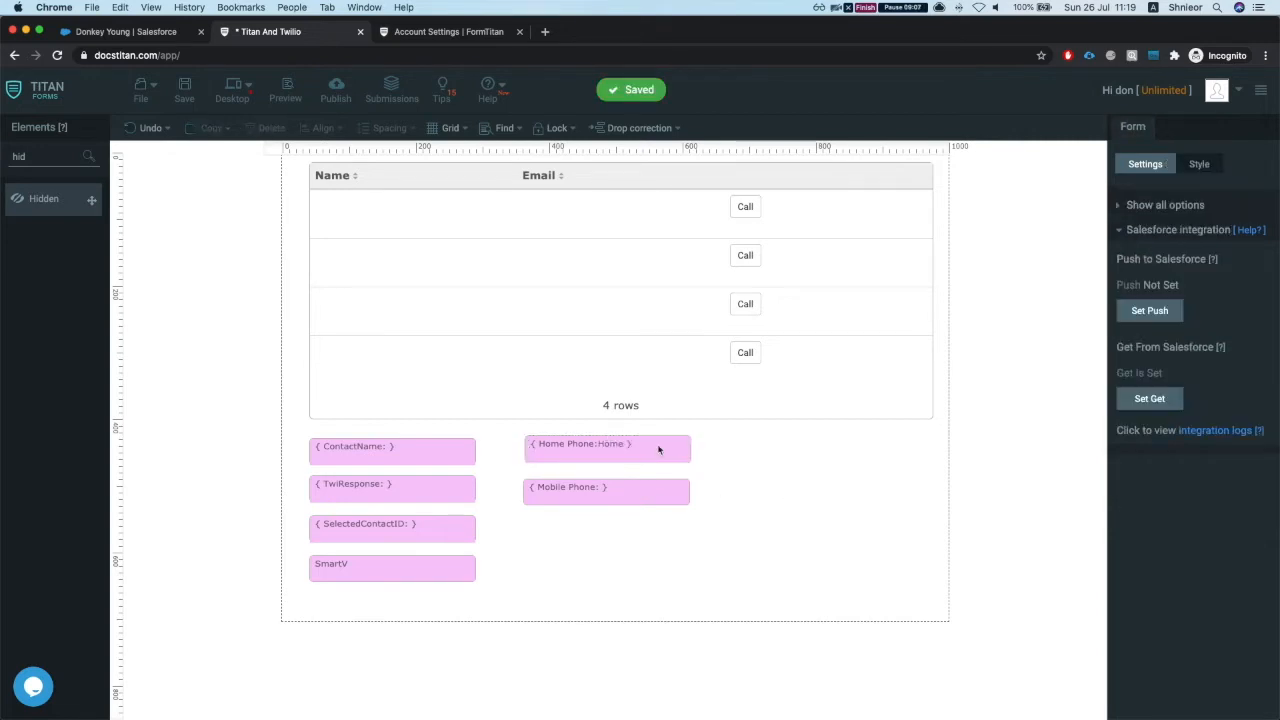
Set the contacts table's Call custom action to pass the SelectedContactID hidden field.
click(757, 214)
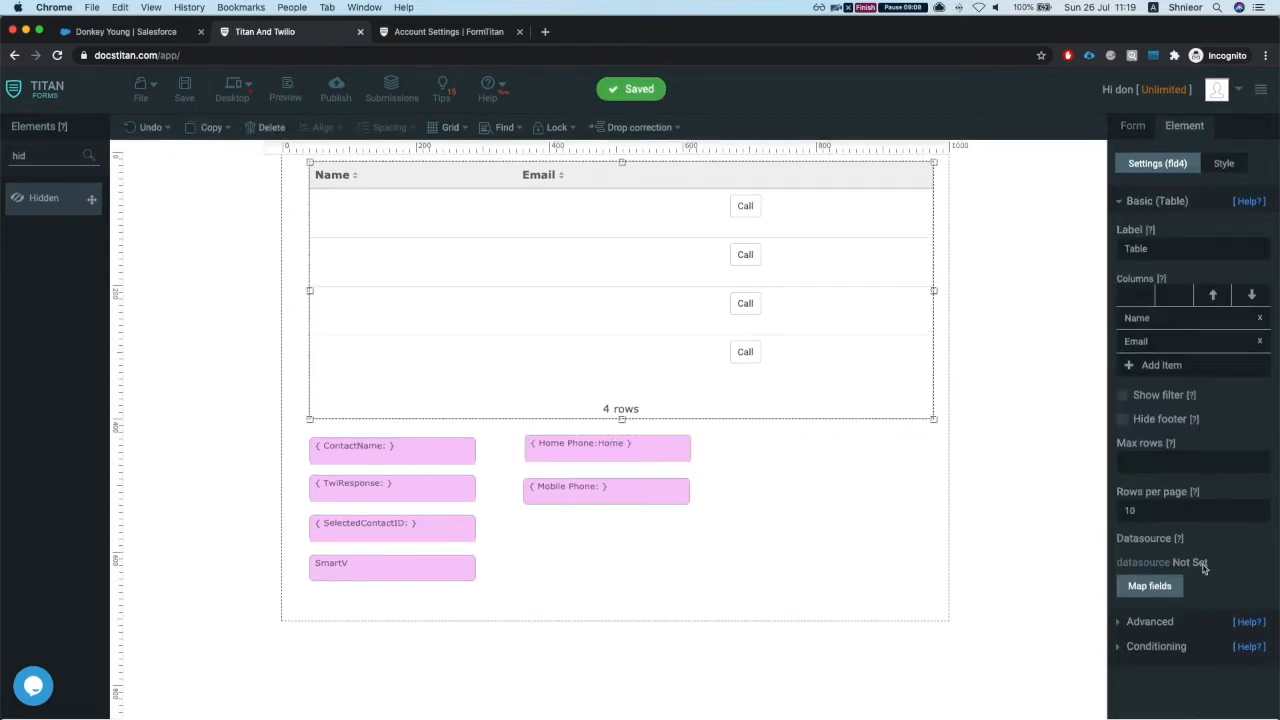
click(1165, 622)
scroll(1166, 630, down, 5)
scroll(1163, 622, down, 1)
click(1163, 505)
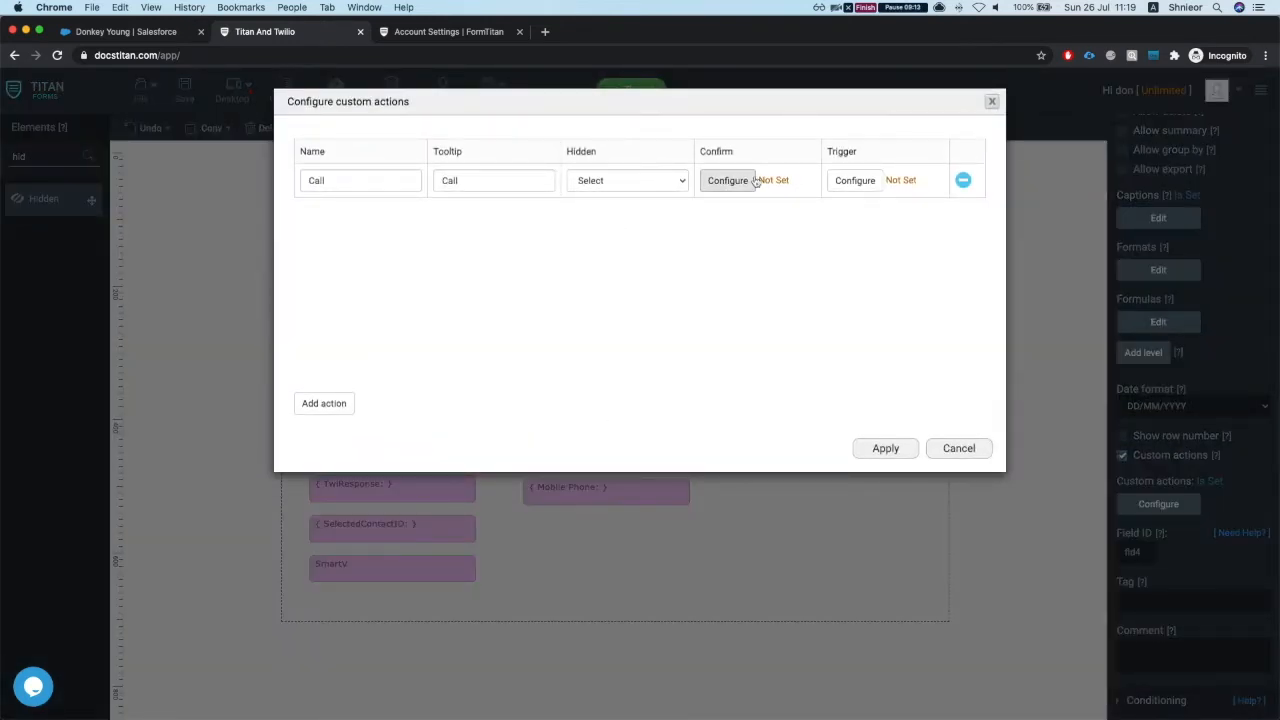
click(648, 184)
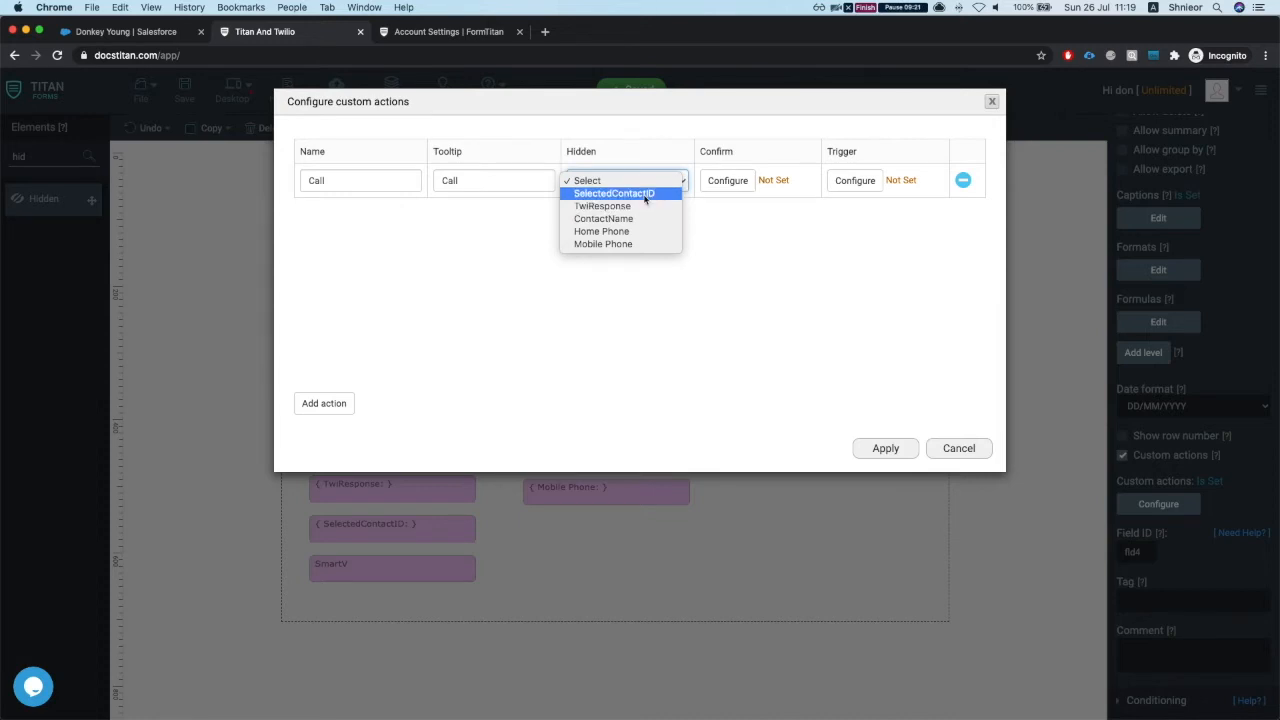
click(646, 195)
click(884, 450)
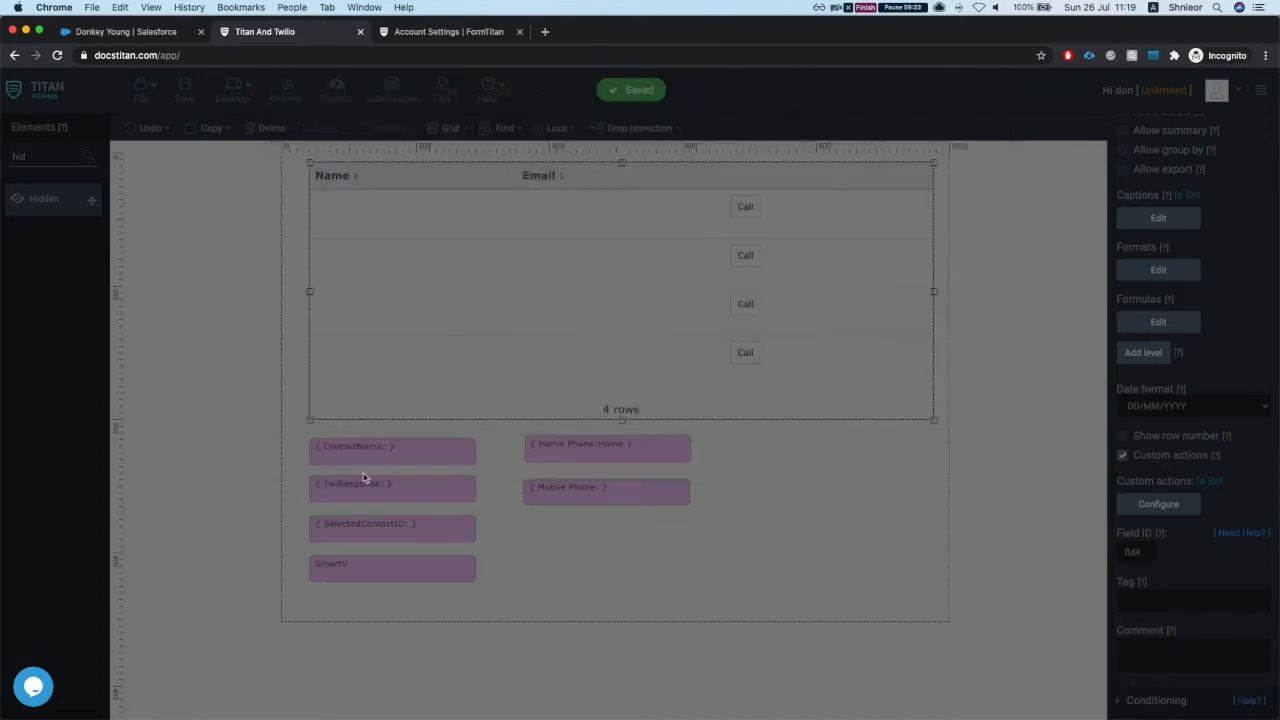
click(726, 602)
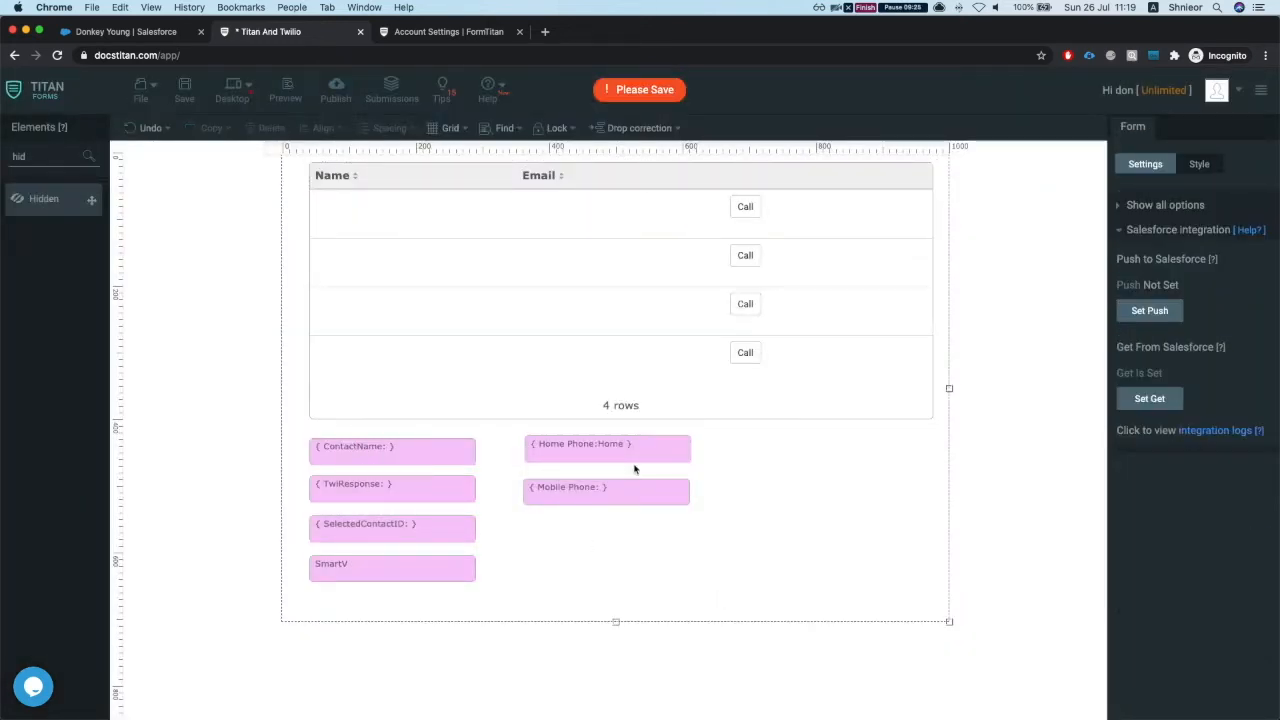
Add a condition on SelectedContactID triggering when it is not empty.
click(472, 530)
click(1156, 457)
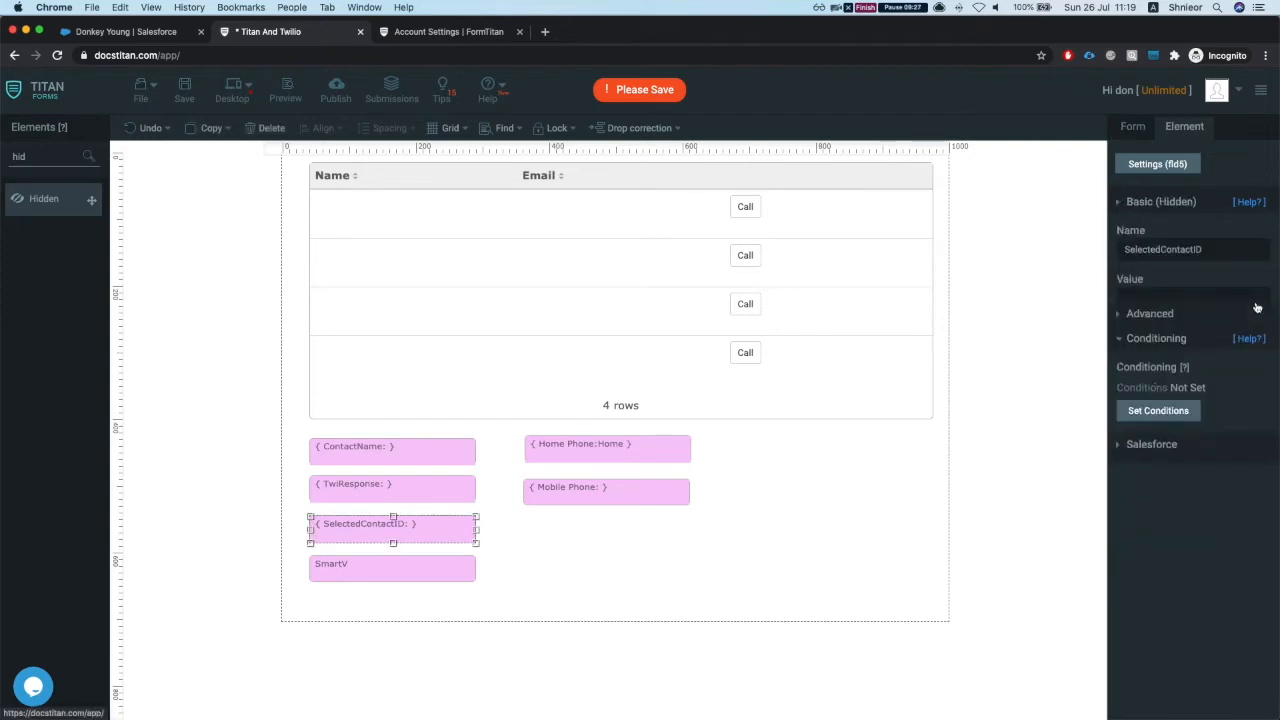
click(1160, 322)
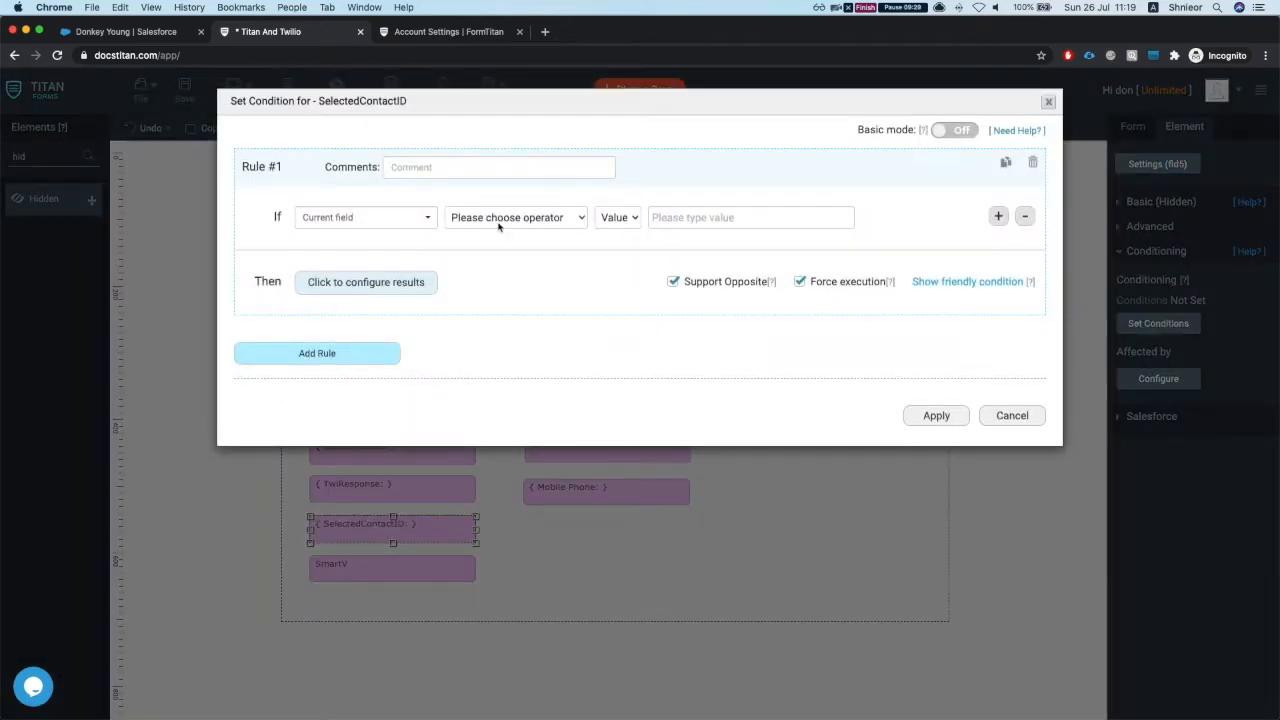
click(498, 220)
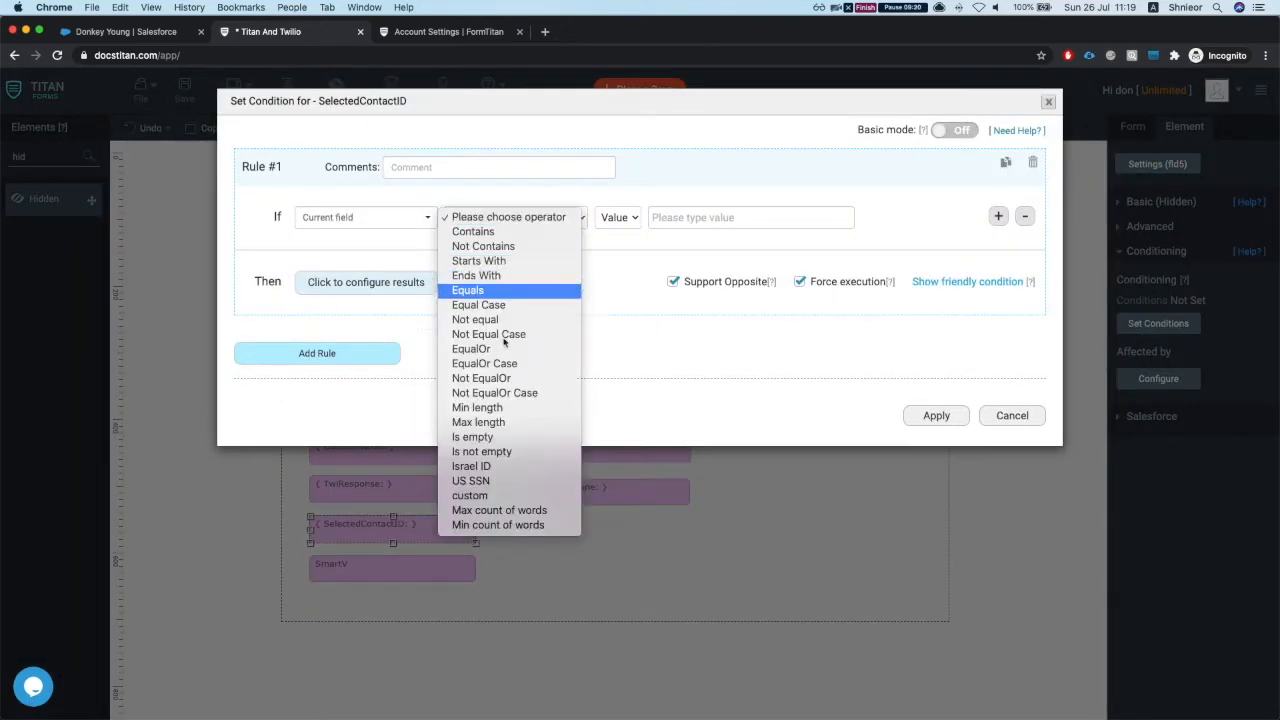
click(497, 452)
Make the condition run a Salesforce Contact get action, apply it, and save the form.
click(714, 286)
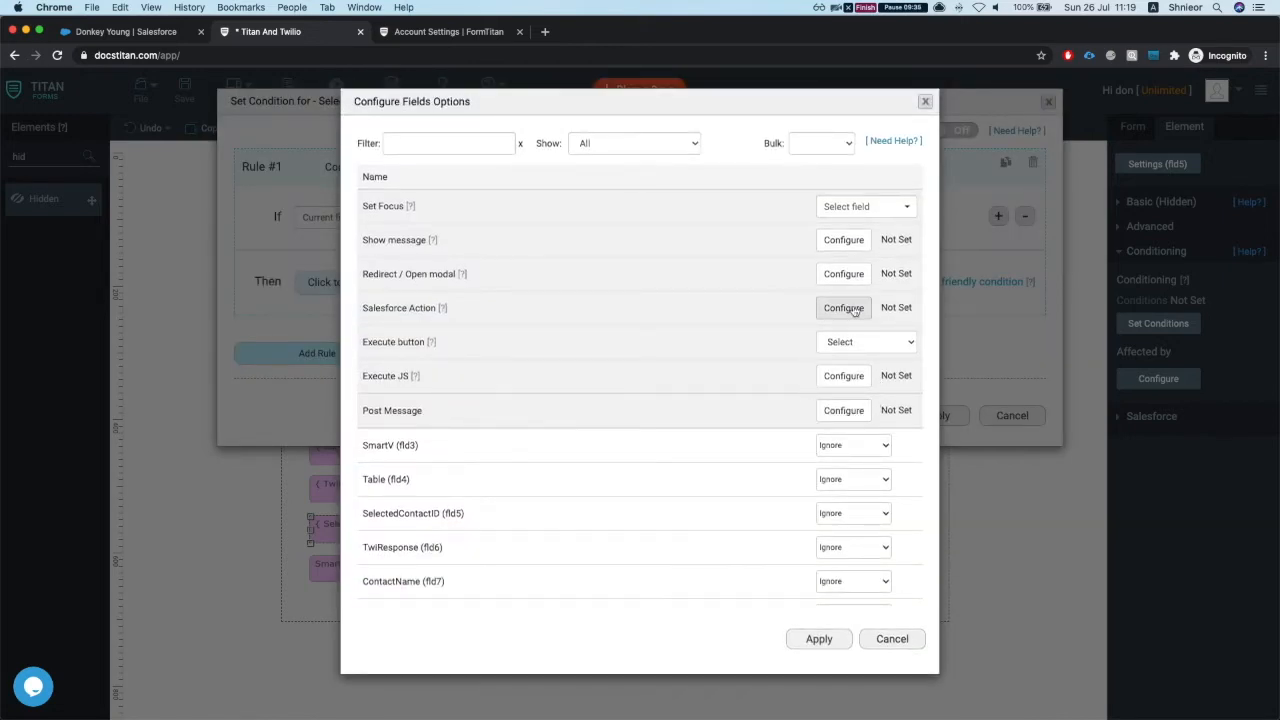
click(843, 308)
click(519, 419)
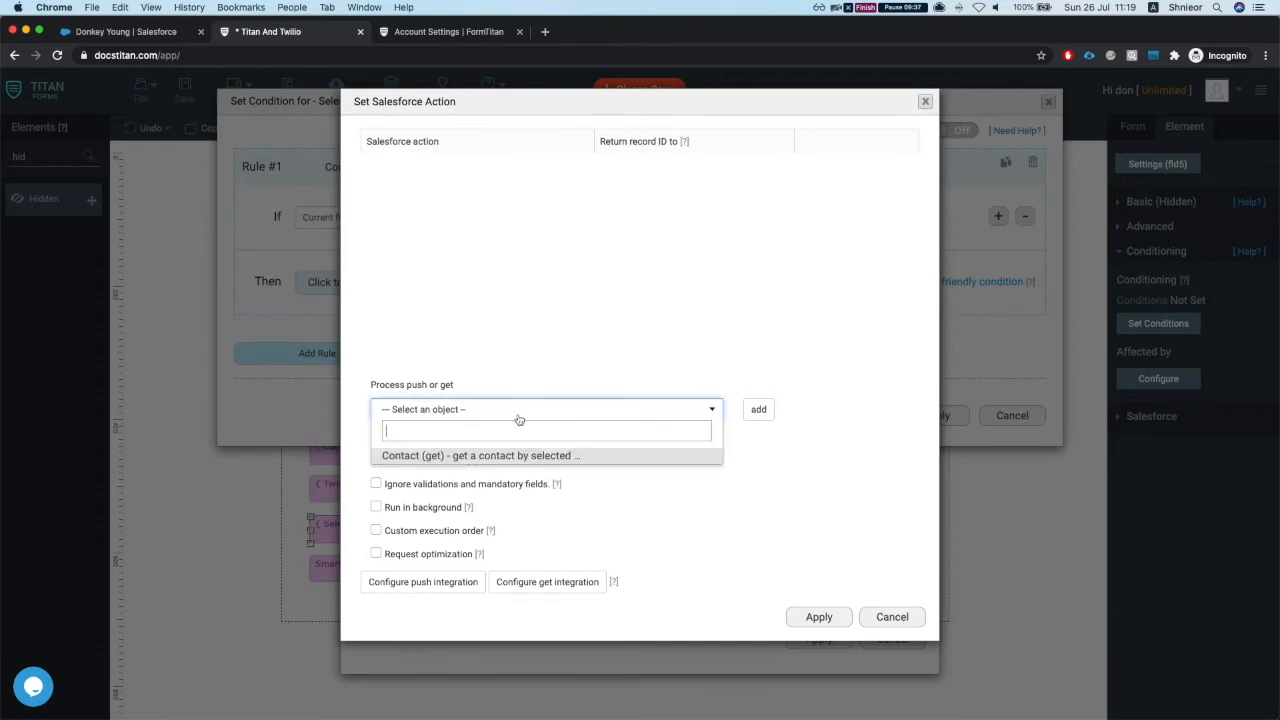
click(477, 456)
click(762, 409)
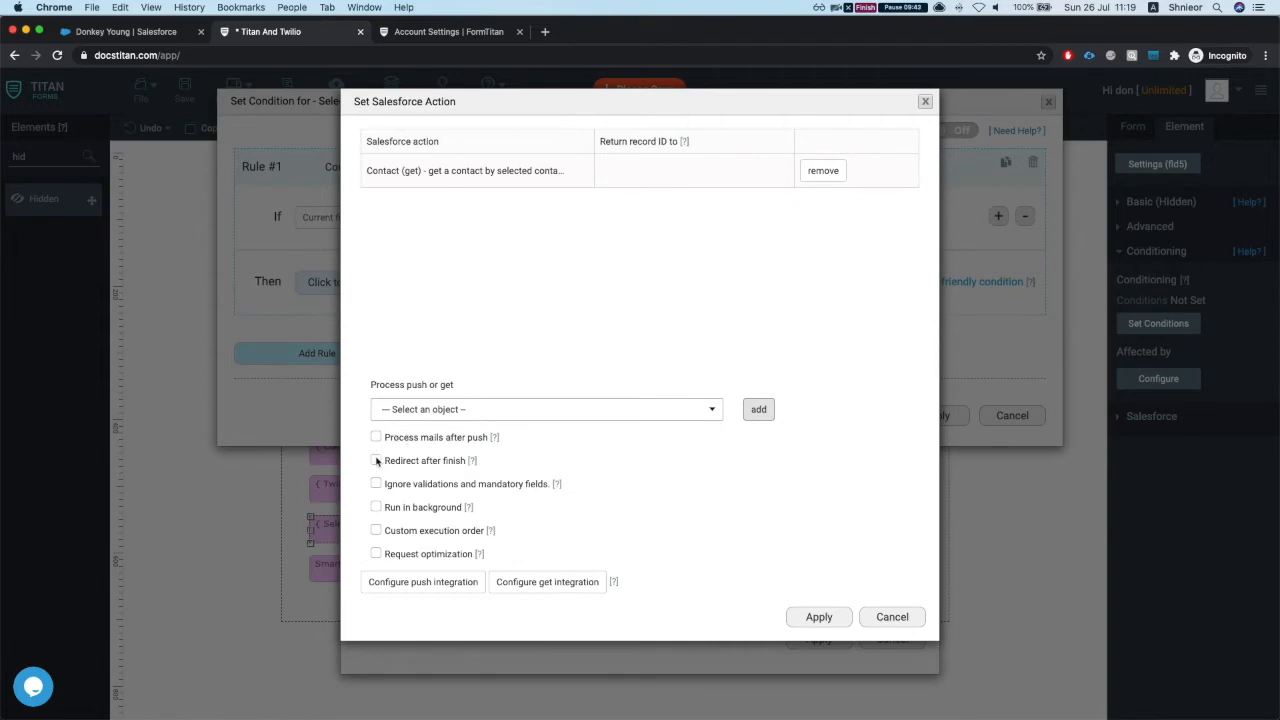
click(815, 618)
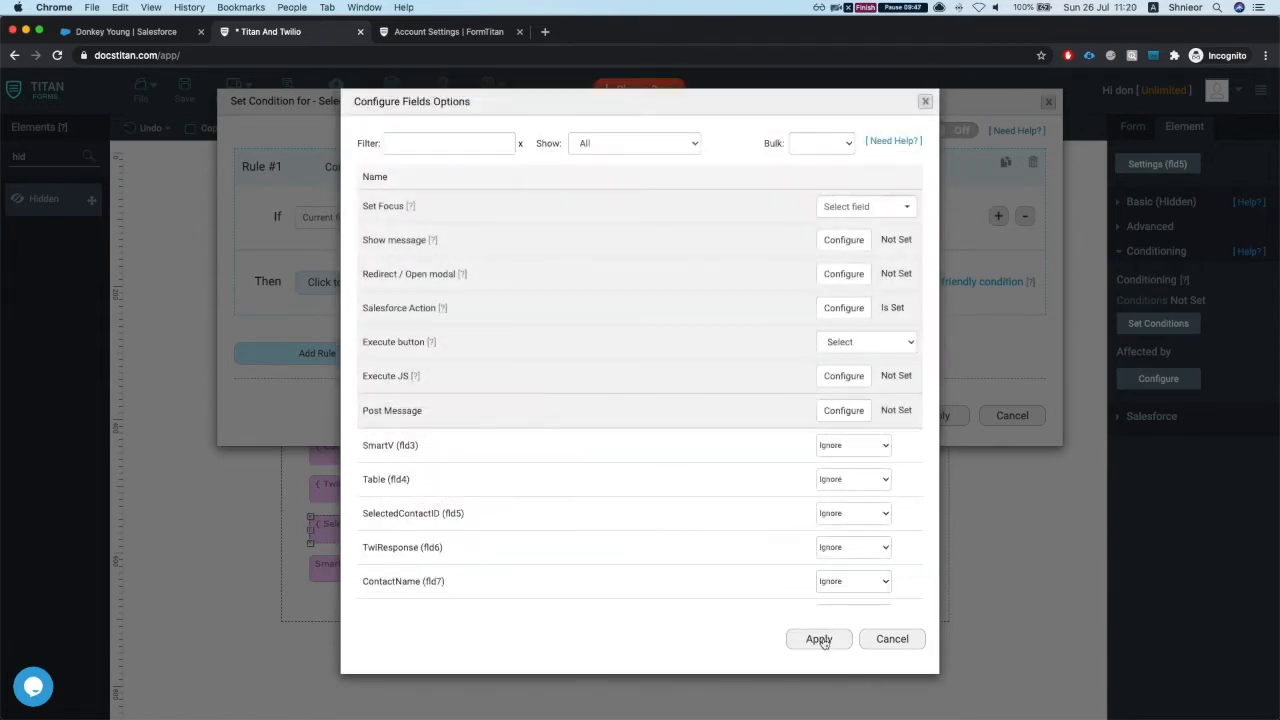
click(820, 639)
click(934, 418)
click(739, 525)
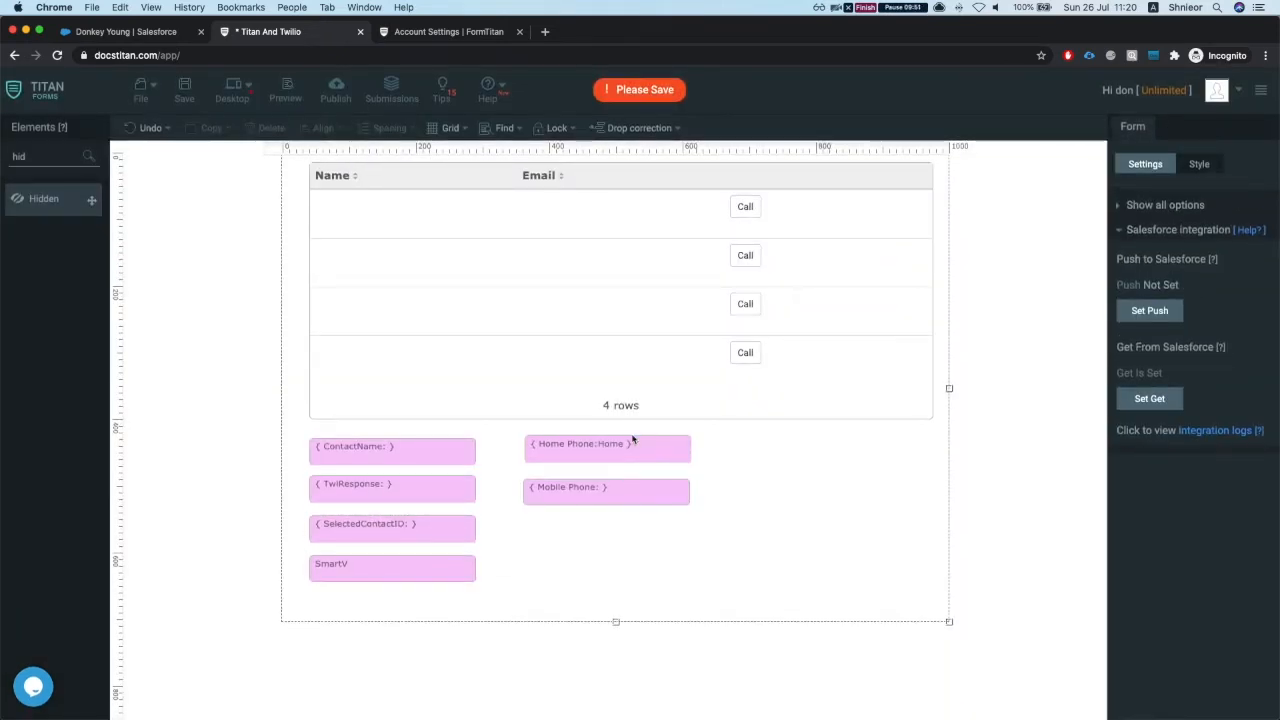
click(186, 88)
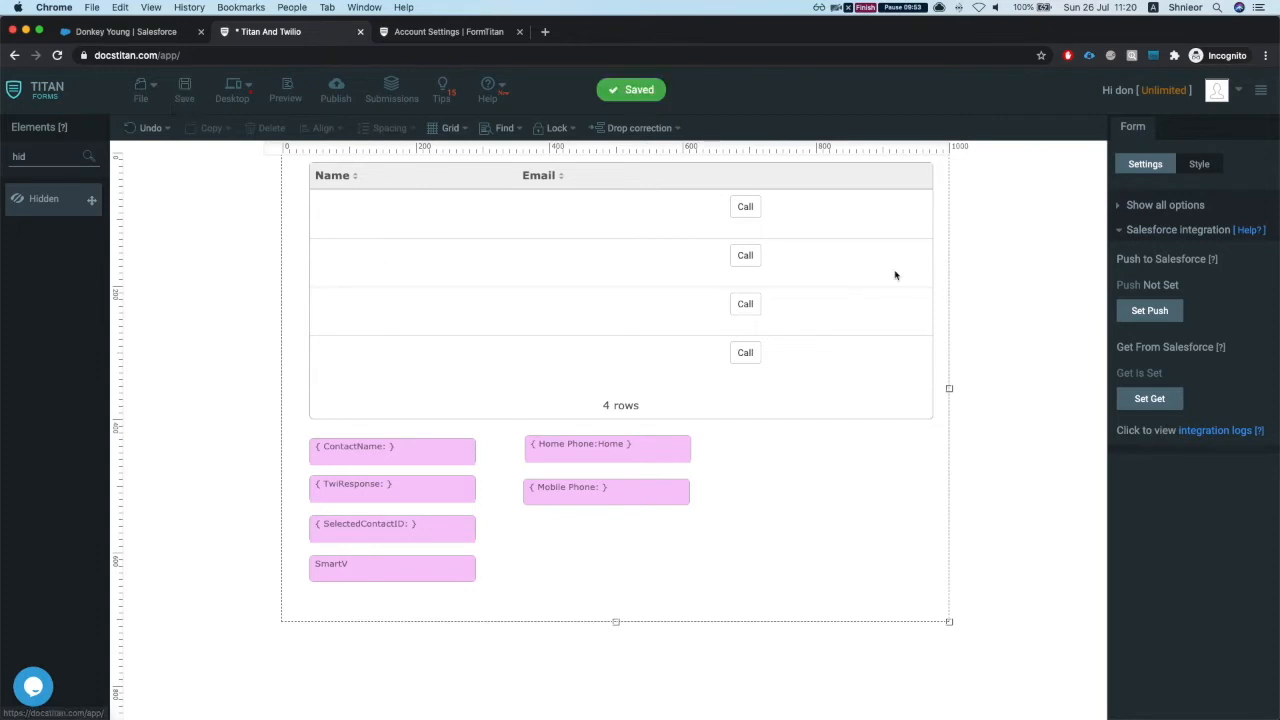
Review the existing Get From Salesforce setup in the Salesforce integration settings.
click(1140, 207)
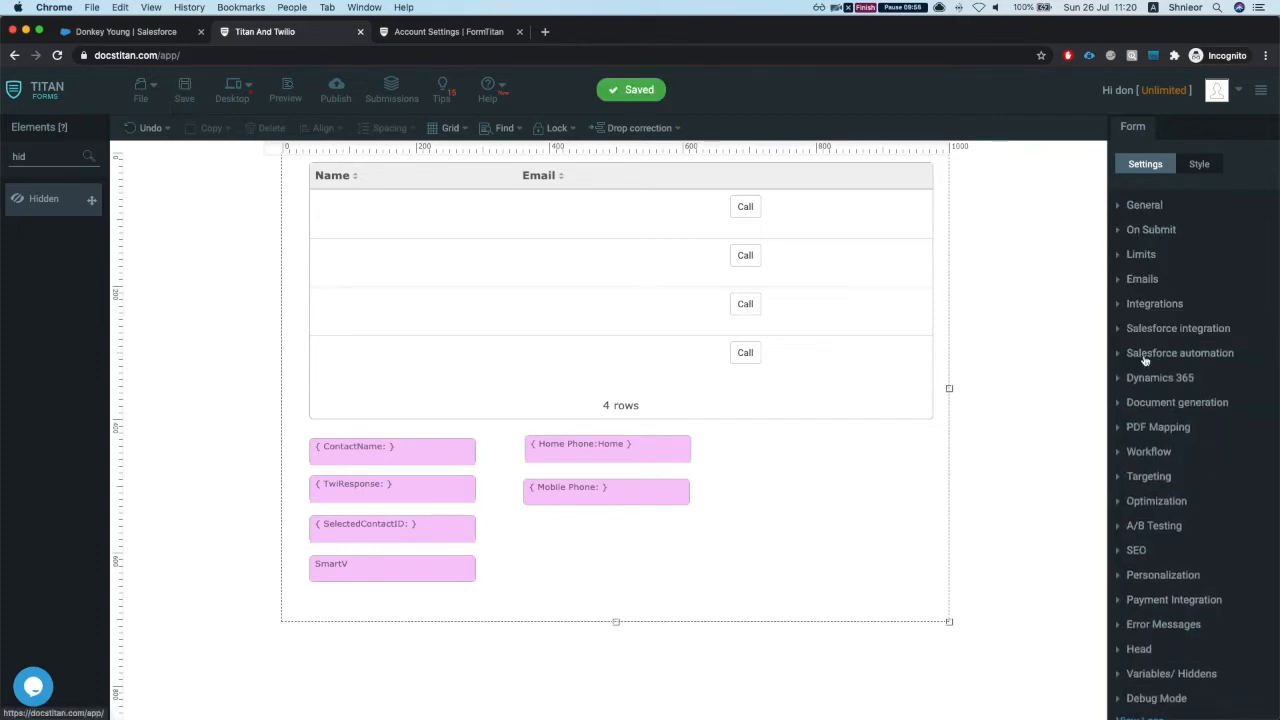
click(1154, 332)
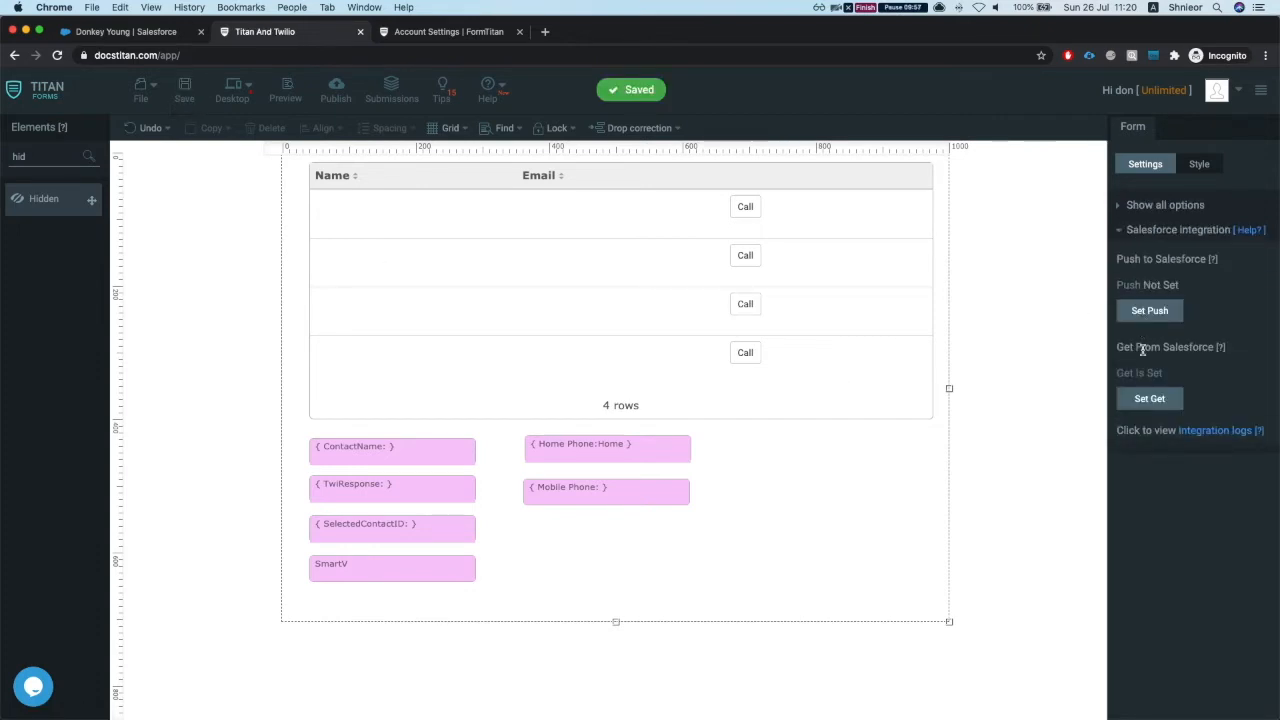
click(1151, 402)
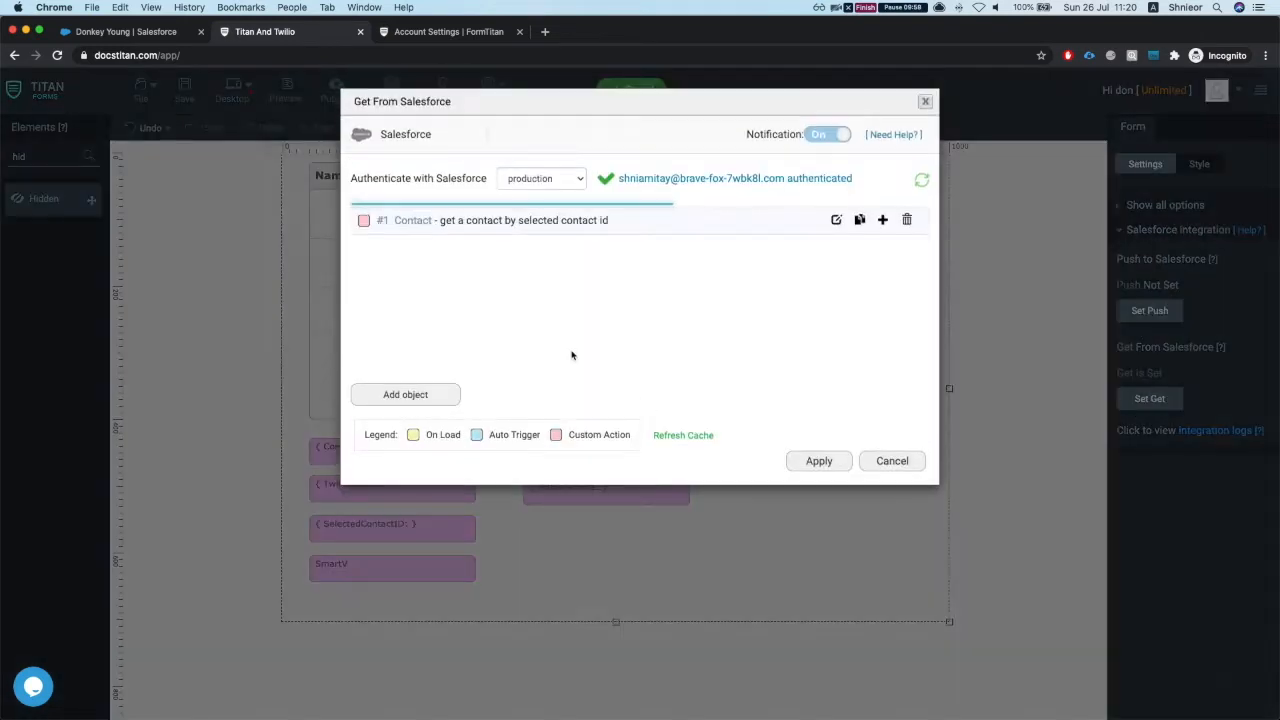
click(892, 451)
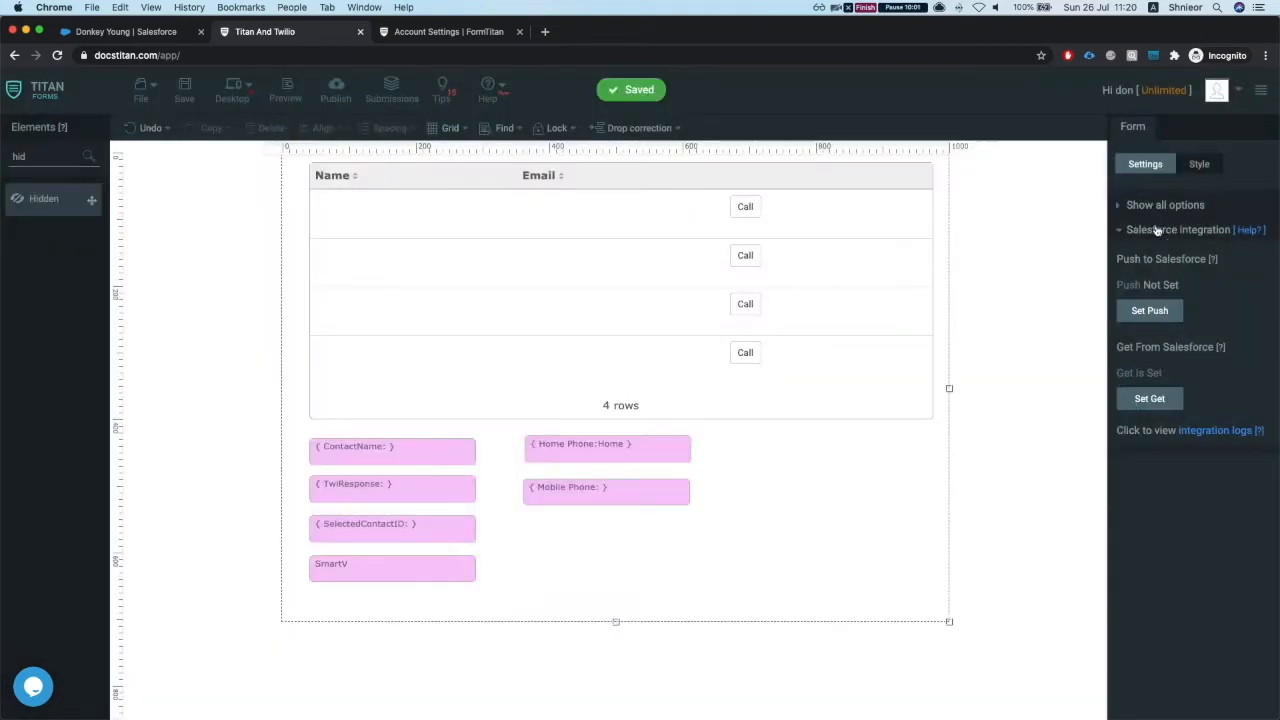
click(1158, 228)
Start a Twilio push notification integration with Phone call enabled.
scroll(1152, 300, down, 1)
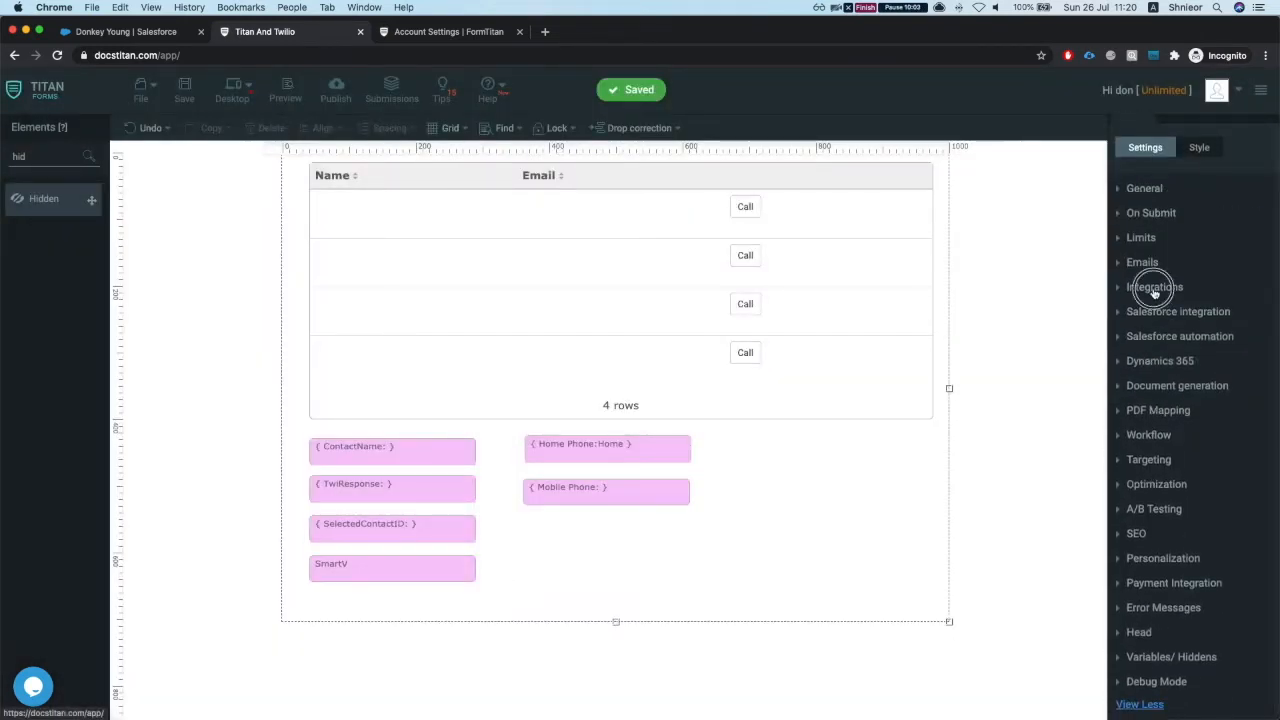
click(1151, 286)
click(1160, 312)
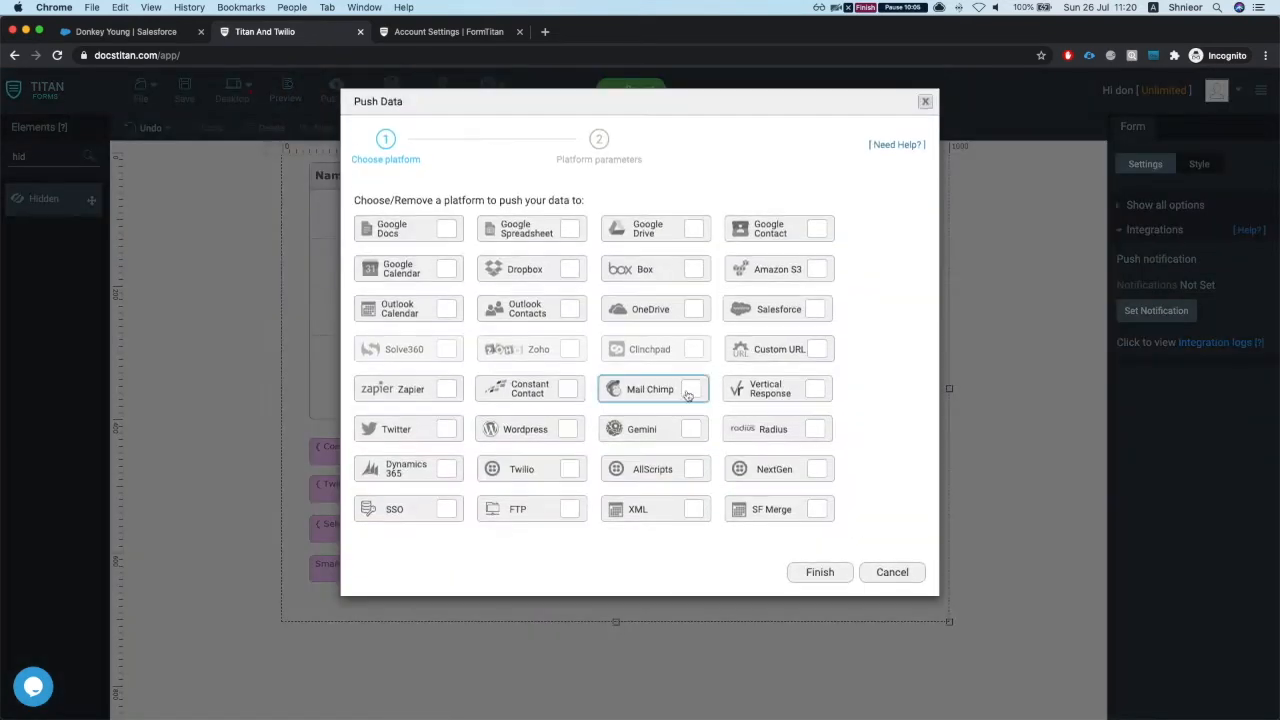
click(549, 483)
click(375, 324)
click(852, 360)
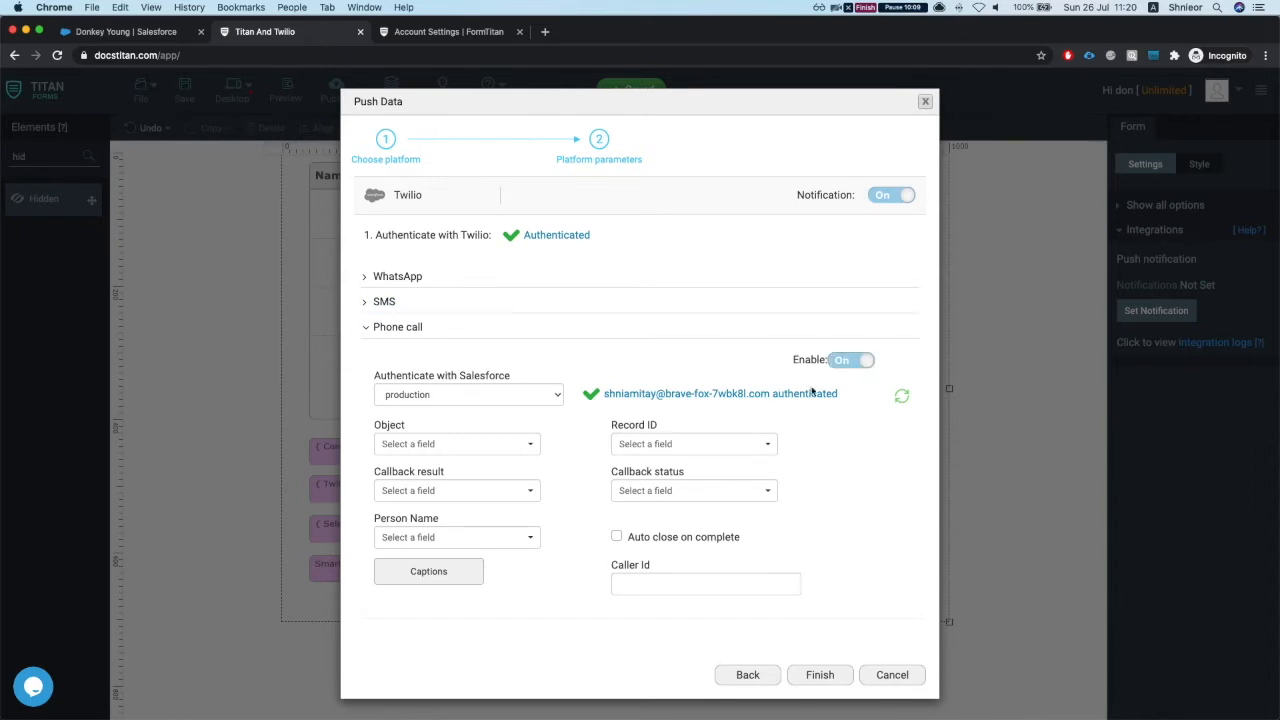
Choose Contact, use SelectedContactID as record ID and TwiResponse for the callback result.
text(contac)
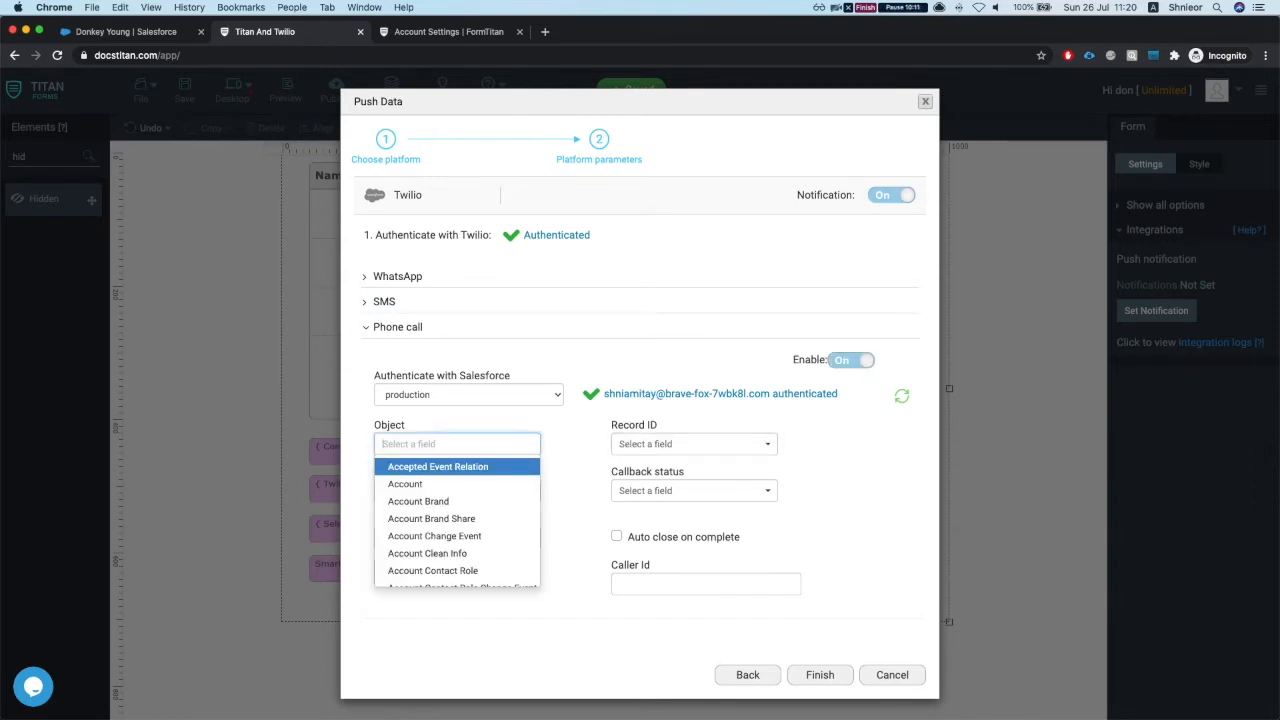
key(Down)
key(Down)
key(Down)
key(Return)
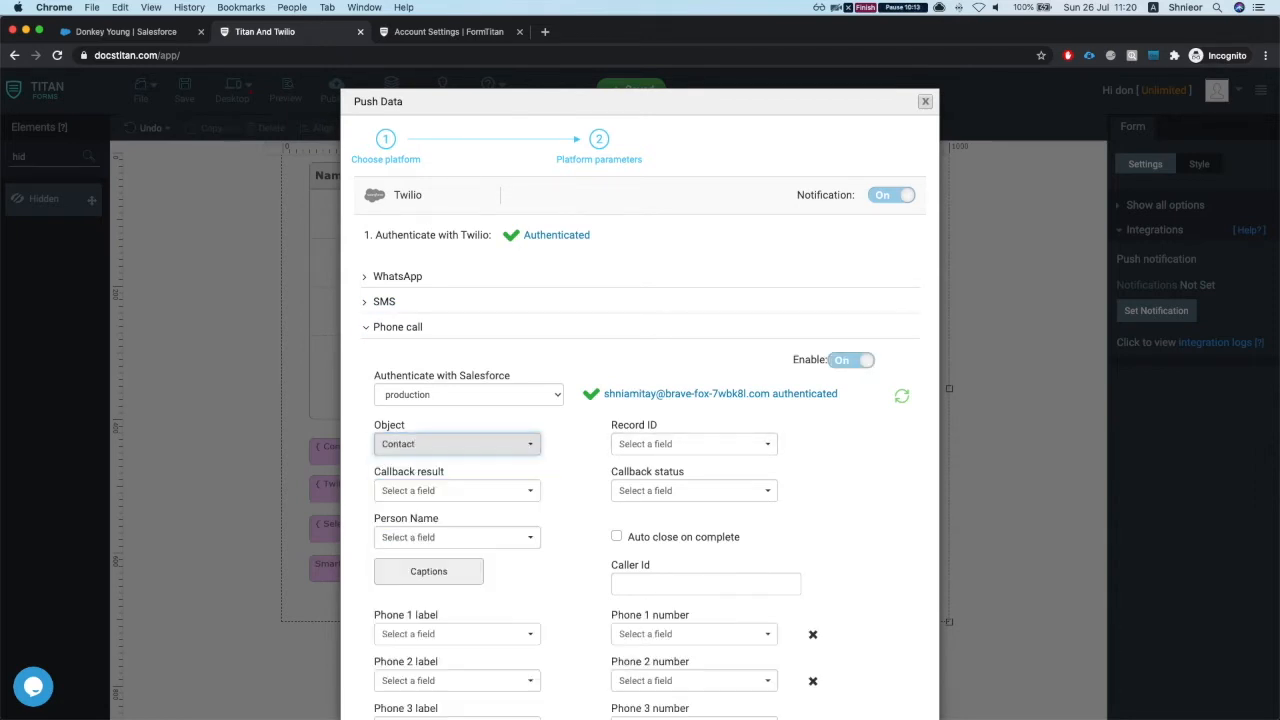
scroll(502, 461, down, 1)
click(638, 398)
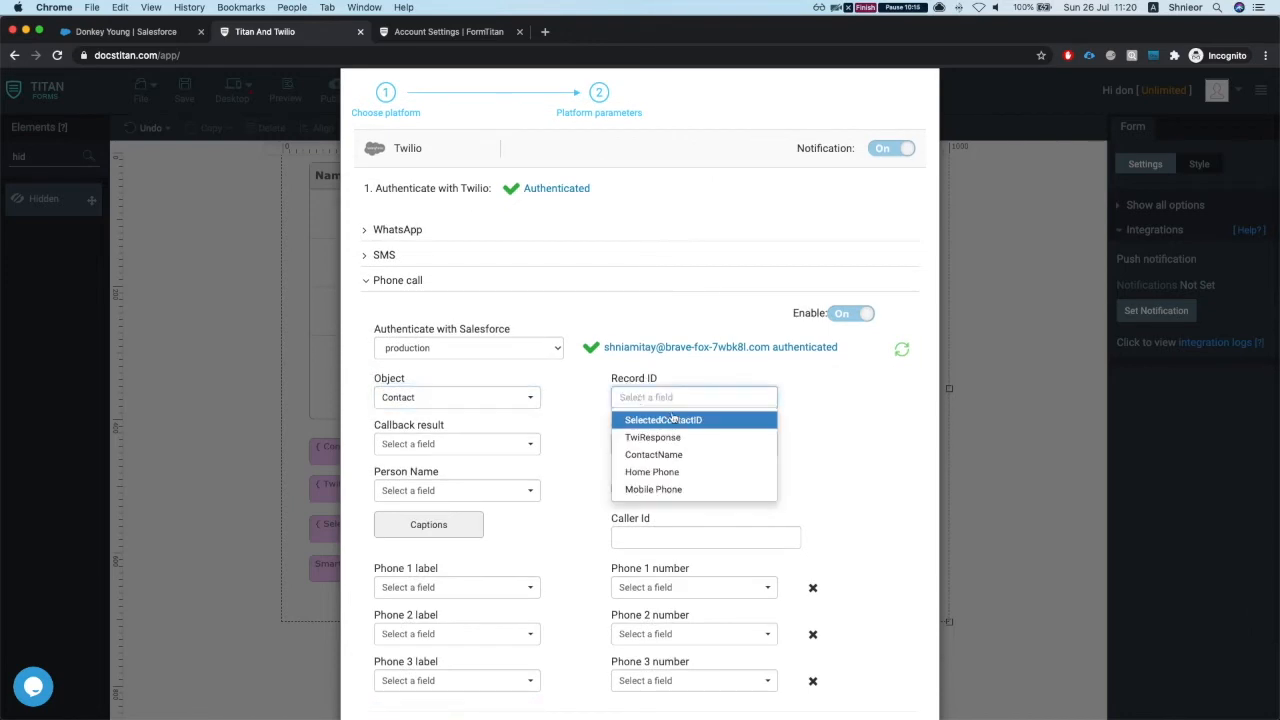
click(667, 425)
scroll(428, 475, down, 1)
click(441, 409)
click(436, 451)
click(652, 407)
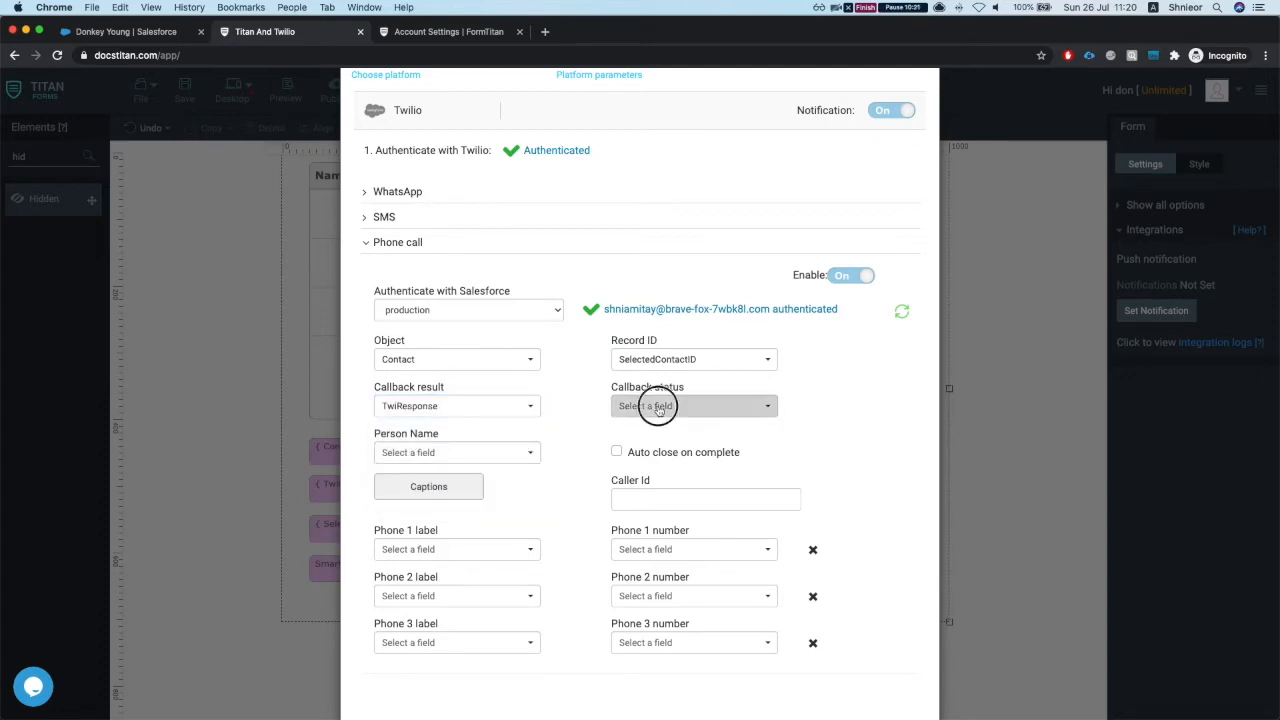
click(594, 409)
Use ContactName as the person's name, leaving the call status captions unchanged.
scroll(660, 407, down, 1)
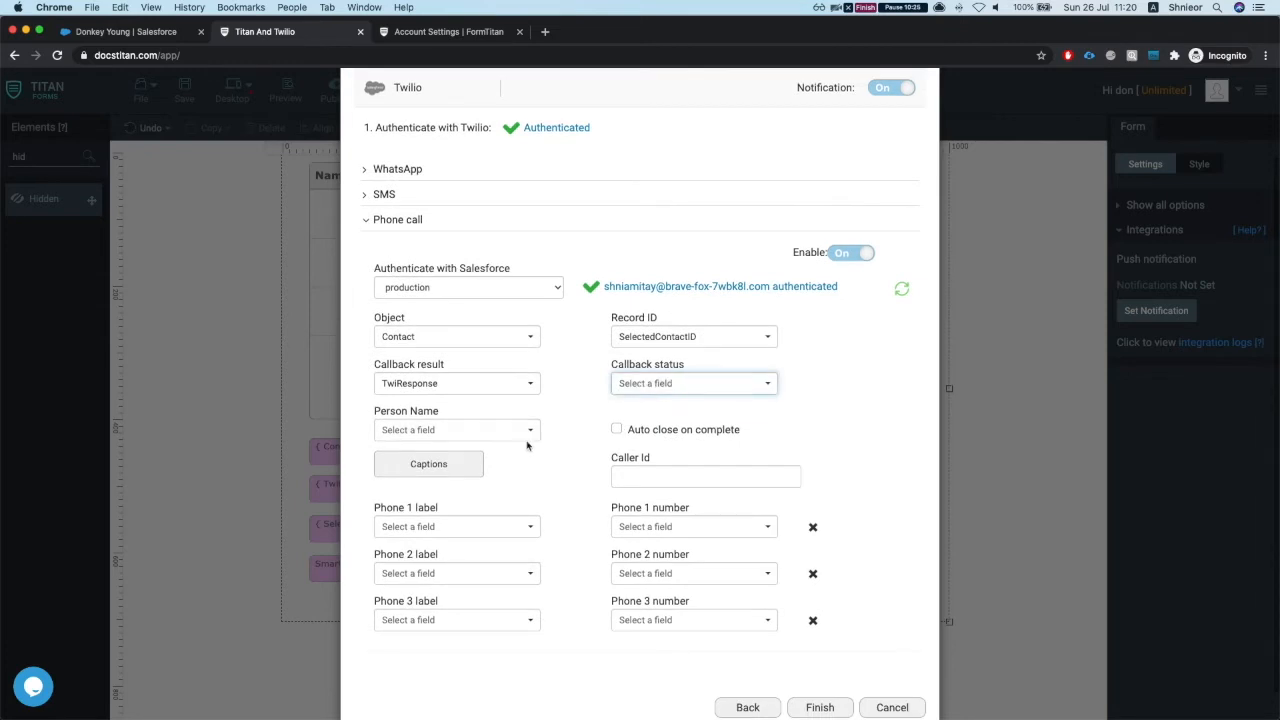
scroll(500, 465, down, 1)
scroll(512, 458, down, 1)
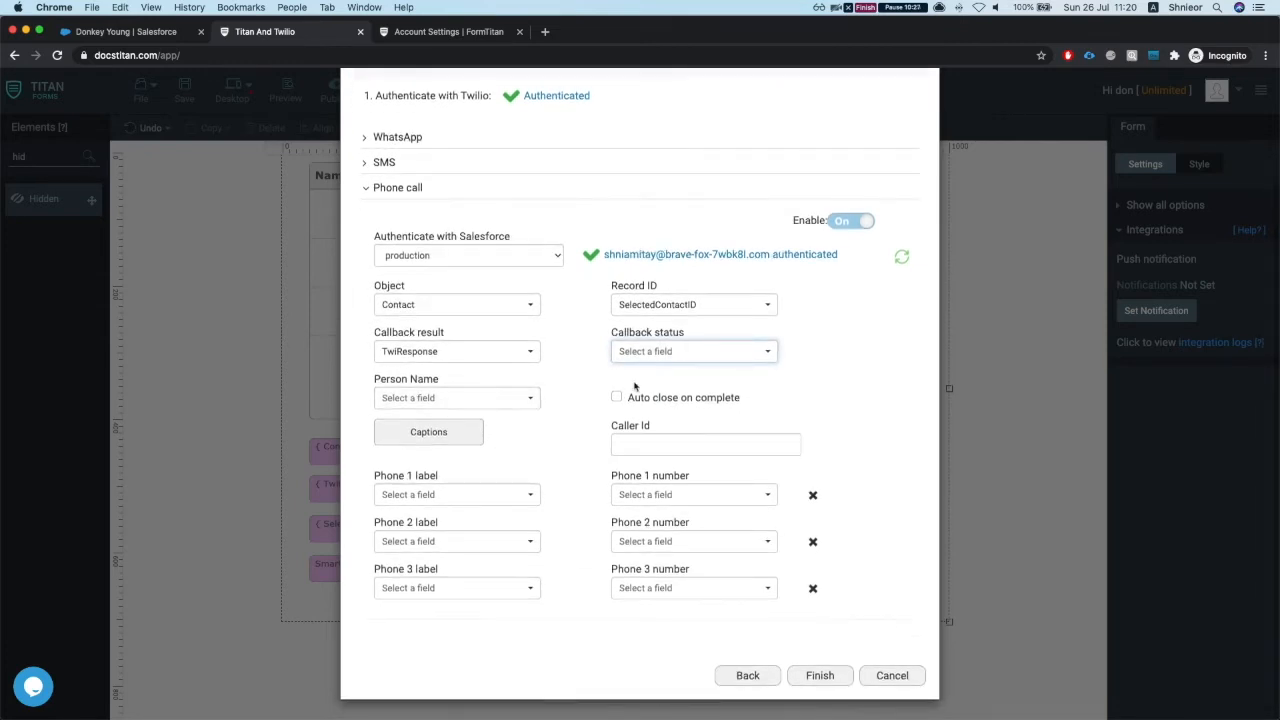
click(472, 396)
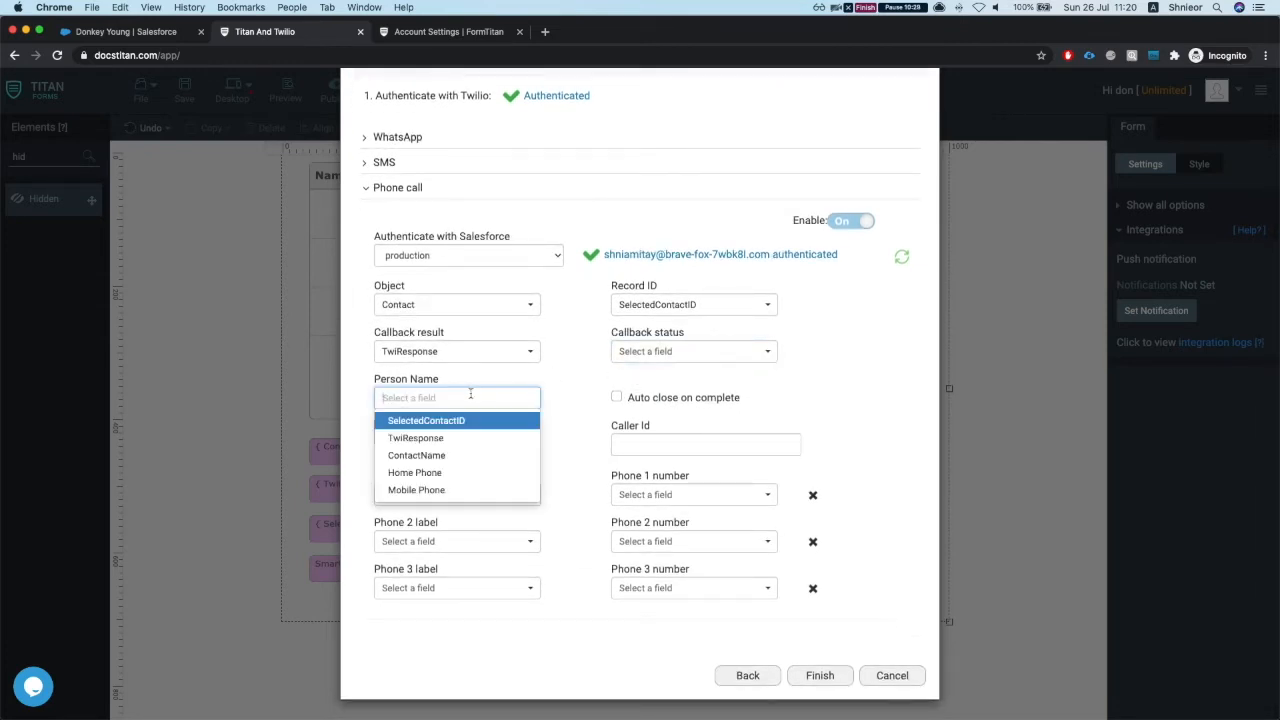
click(425, 457)
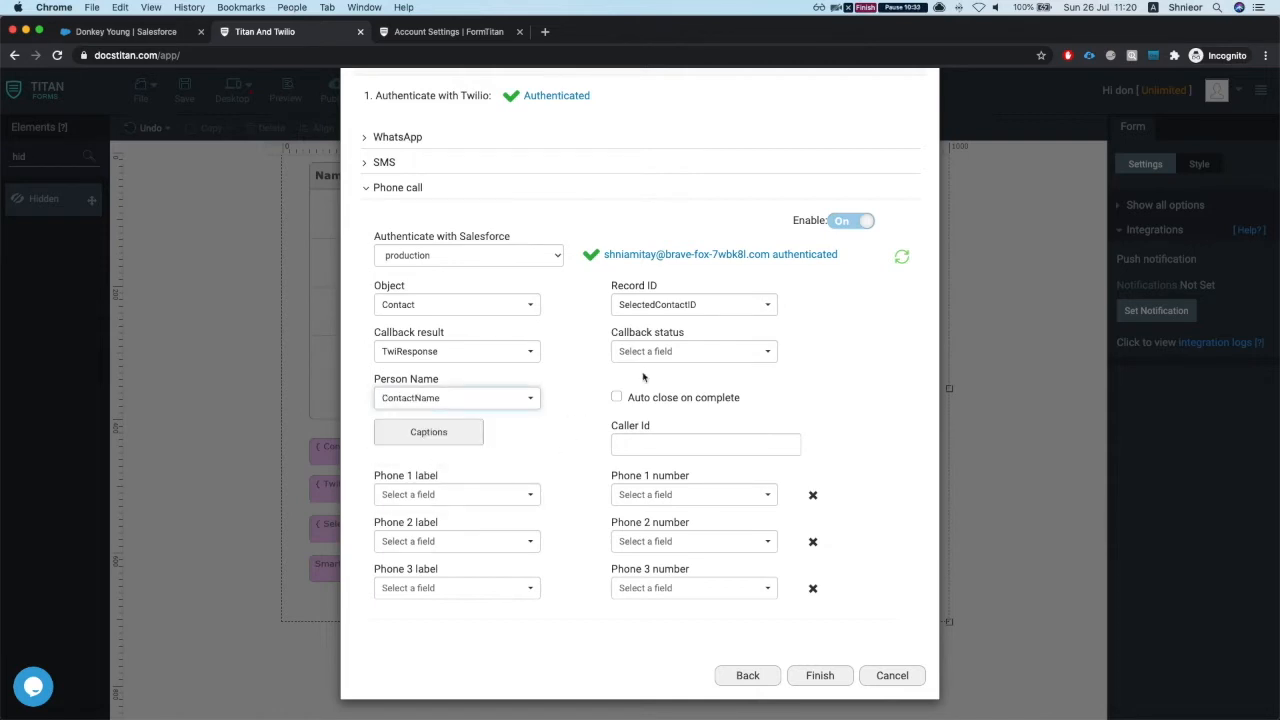
click(432, 437)
scroll(657, 258, down, 2)
scroll(700, 240, down, 1)
scroll(773, 229, up, 3)
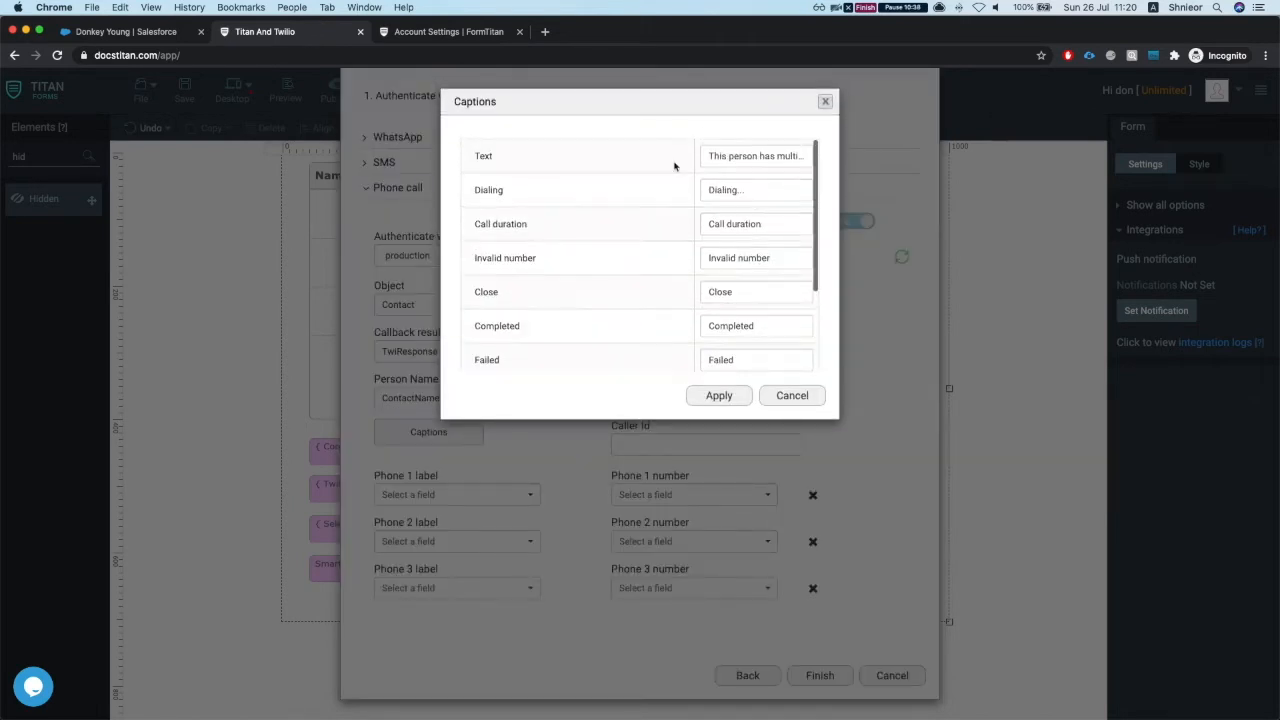
click(790, 394)
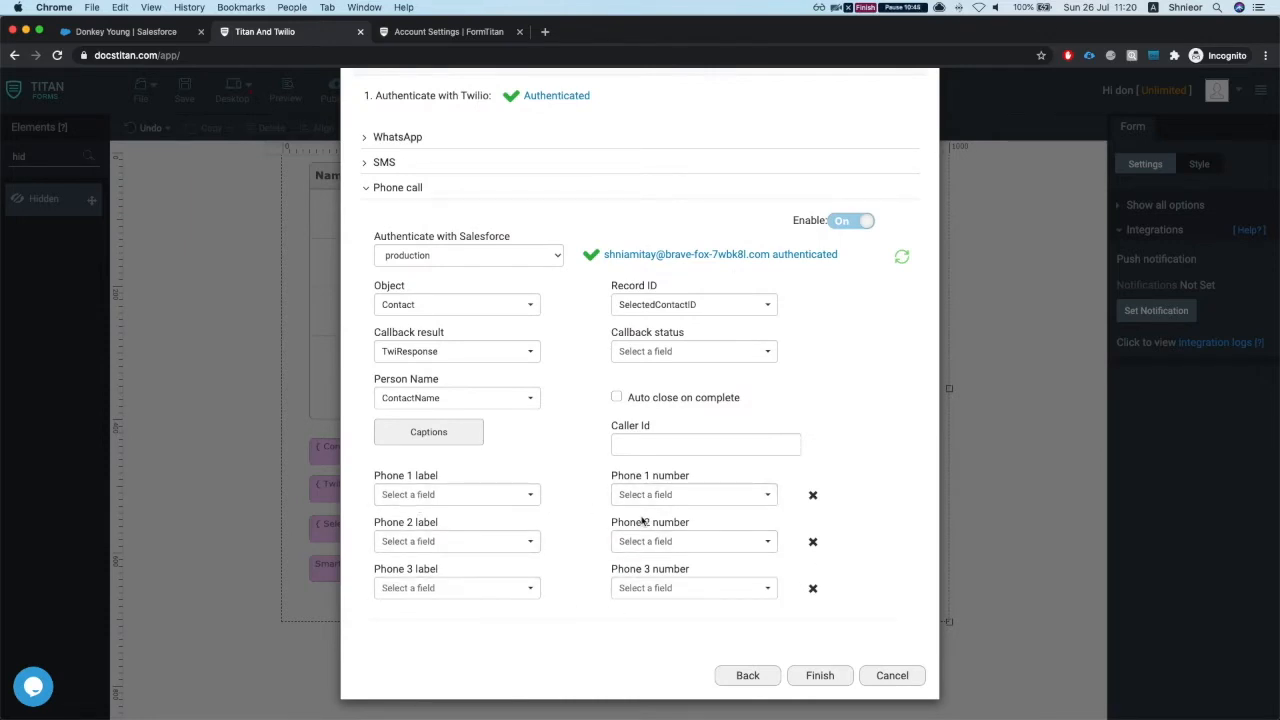
Set Phone 1 to Home Phone and Phone 2 to Mobile Phone, labelled accordingly, and finish.
click(449, 492)
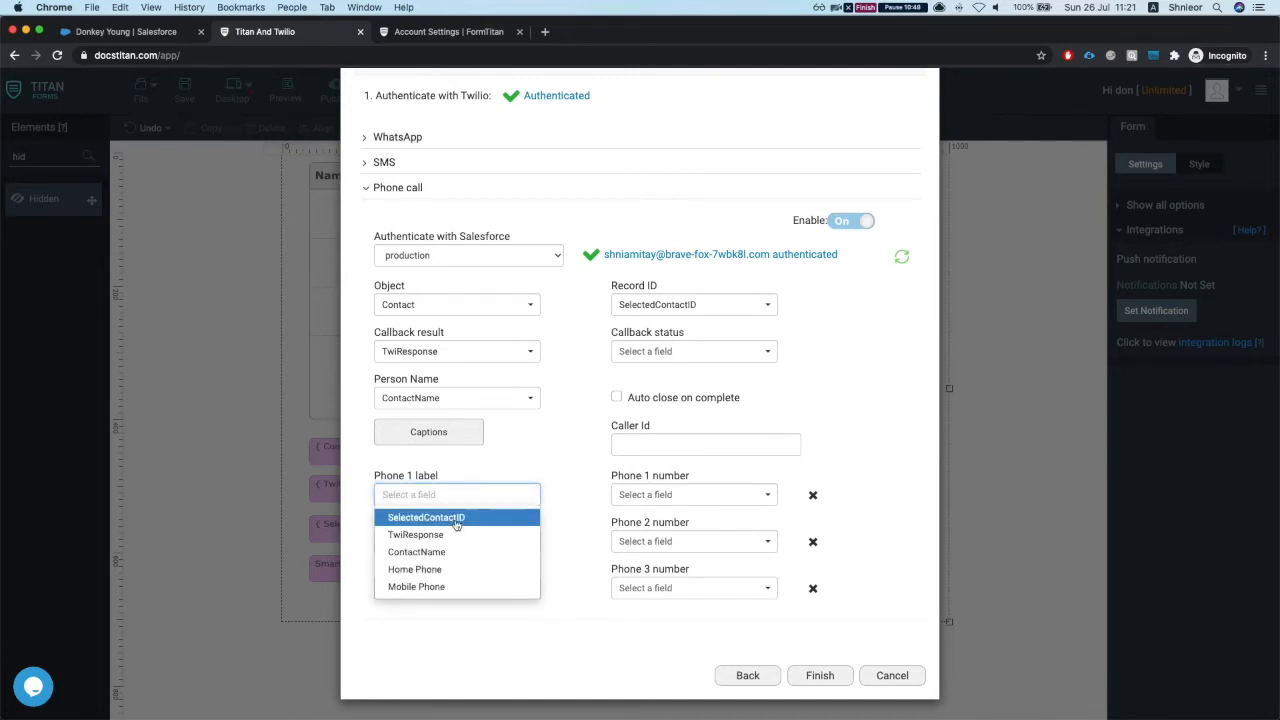
click(445, 571)
click(700, 494)
text(ho)
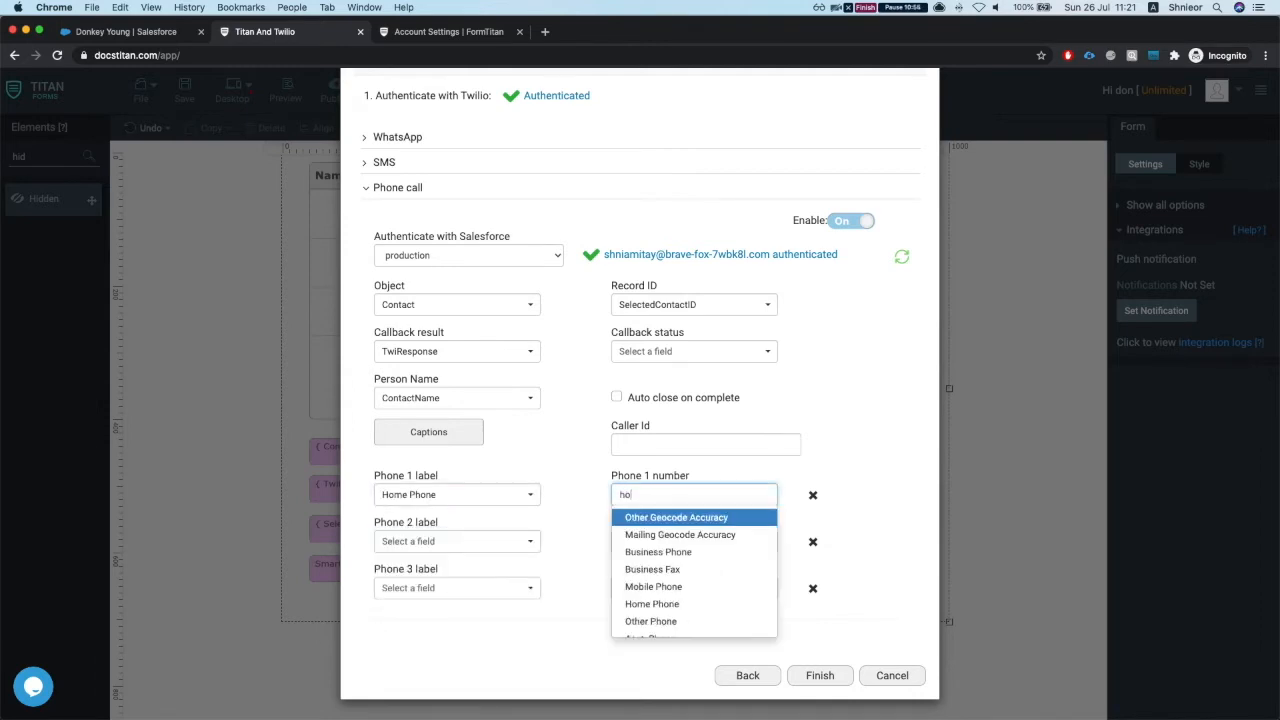
text(me)
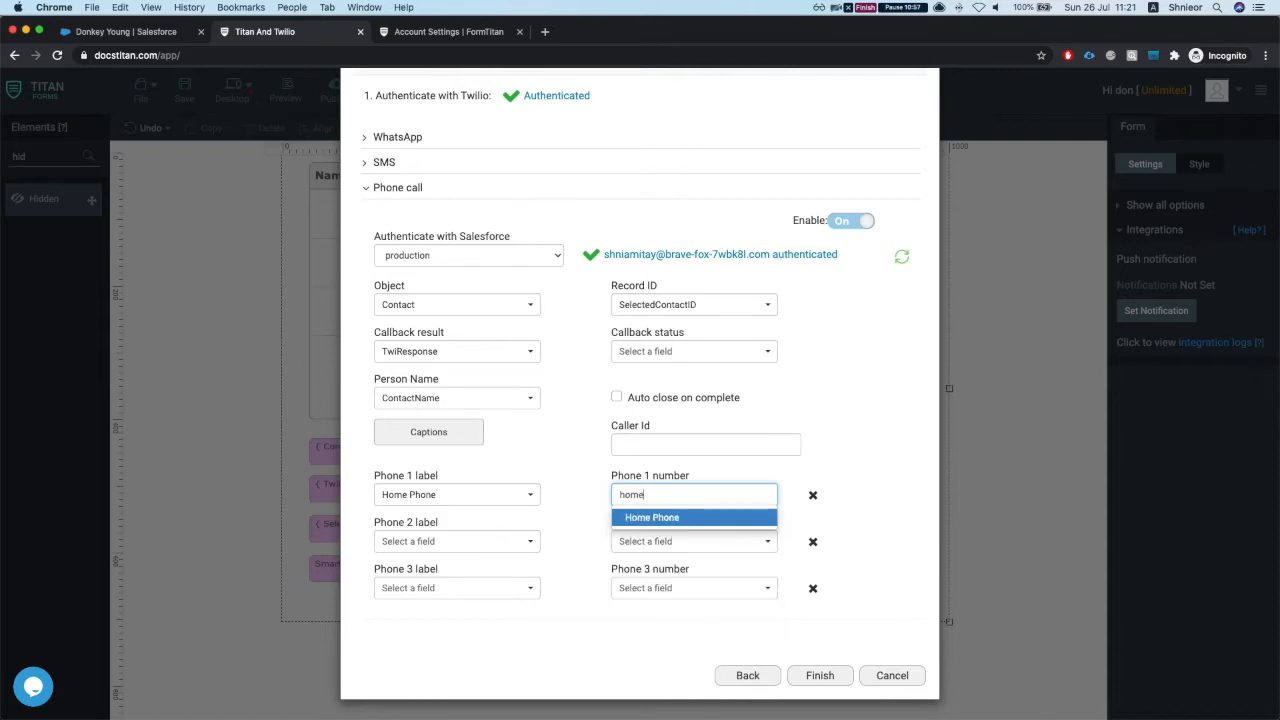
key(Return)
click(690, 538)
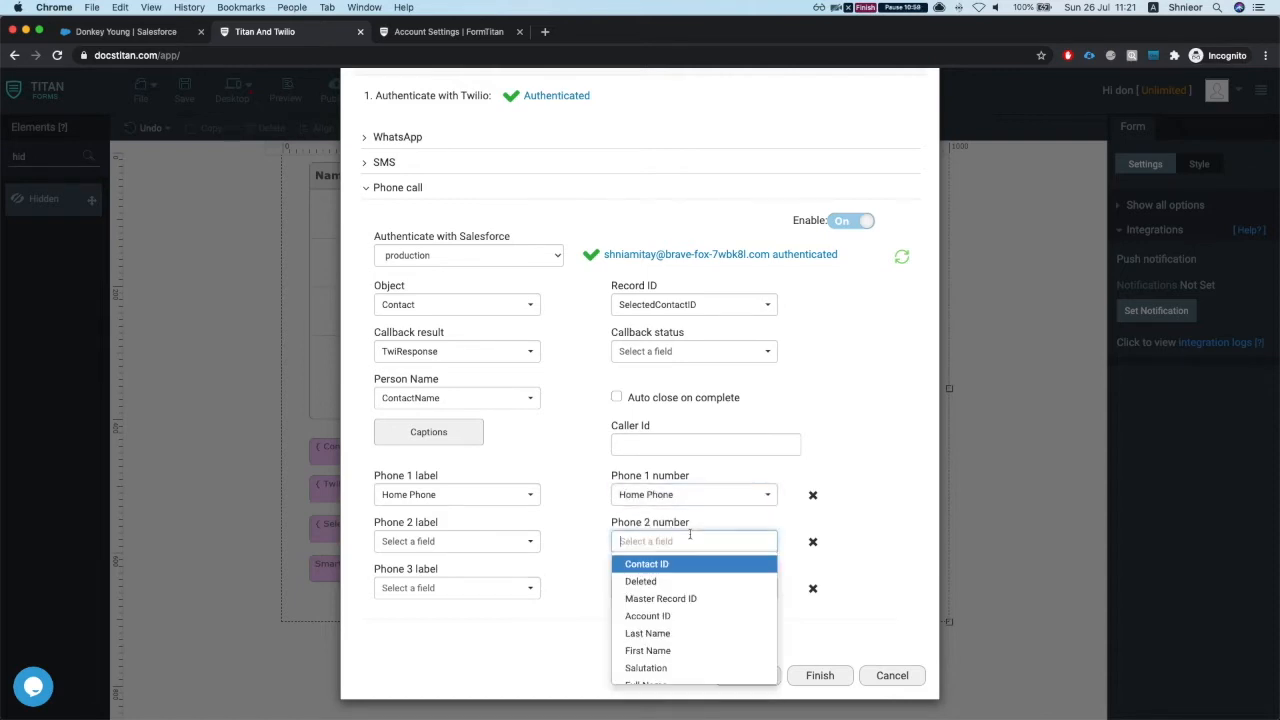
text(mobil)
key(Return)
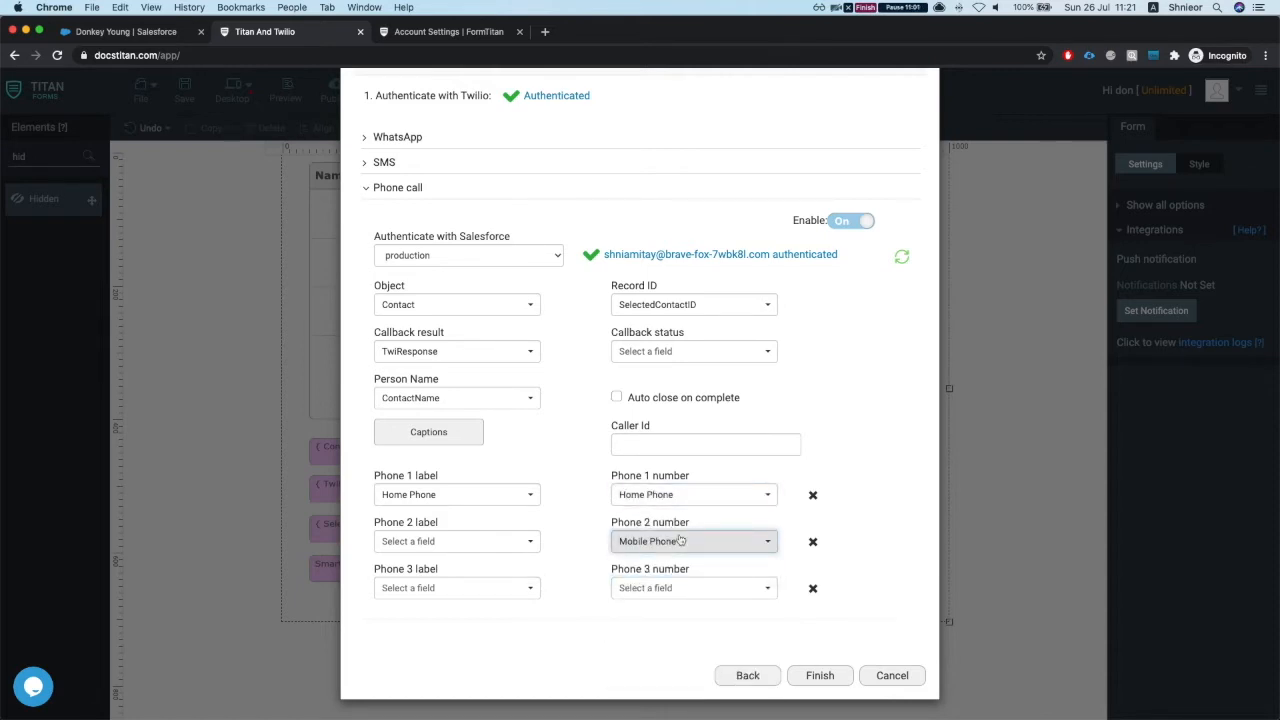
click(474, 540)
text(mobile)
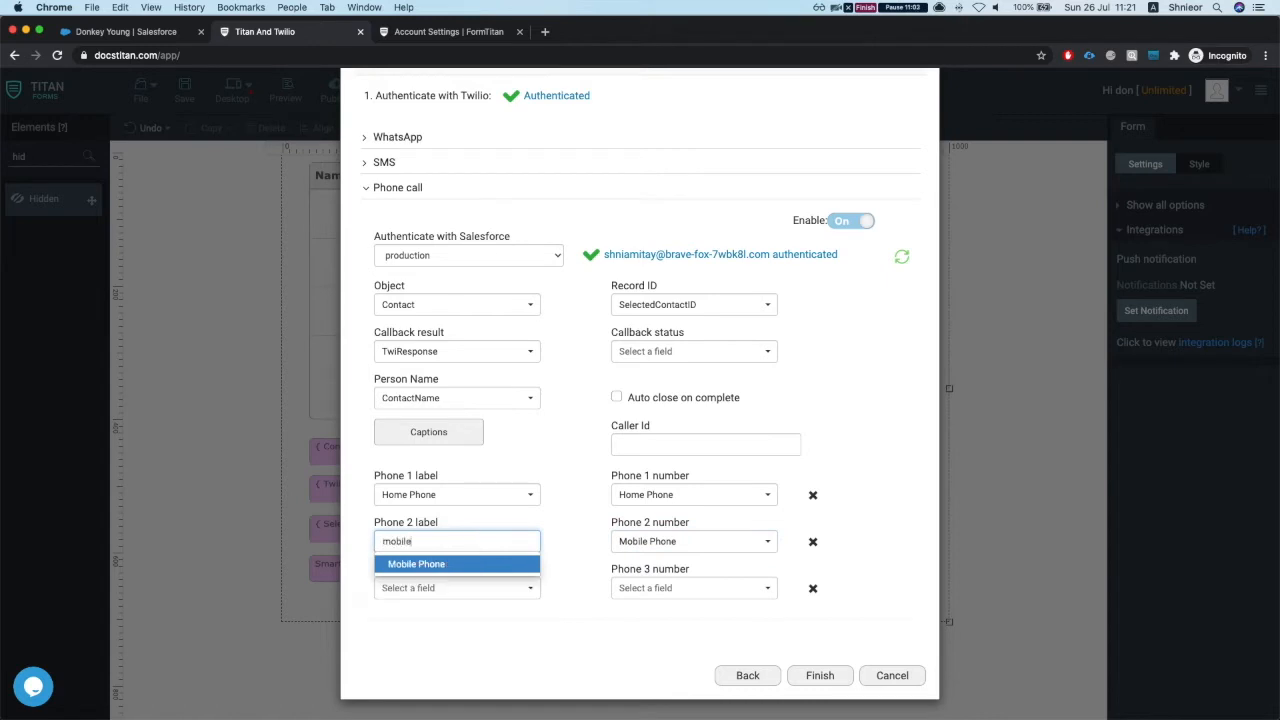
key(Return)
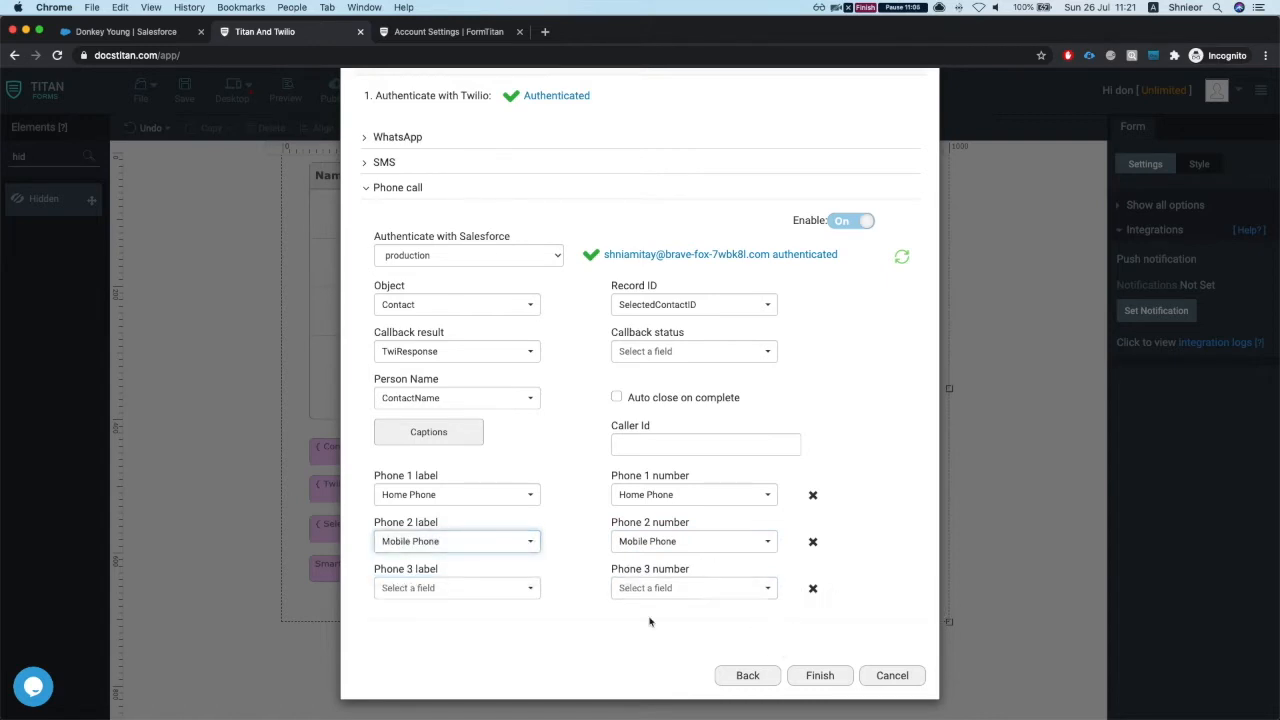
click(821, 677)
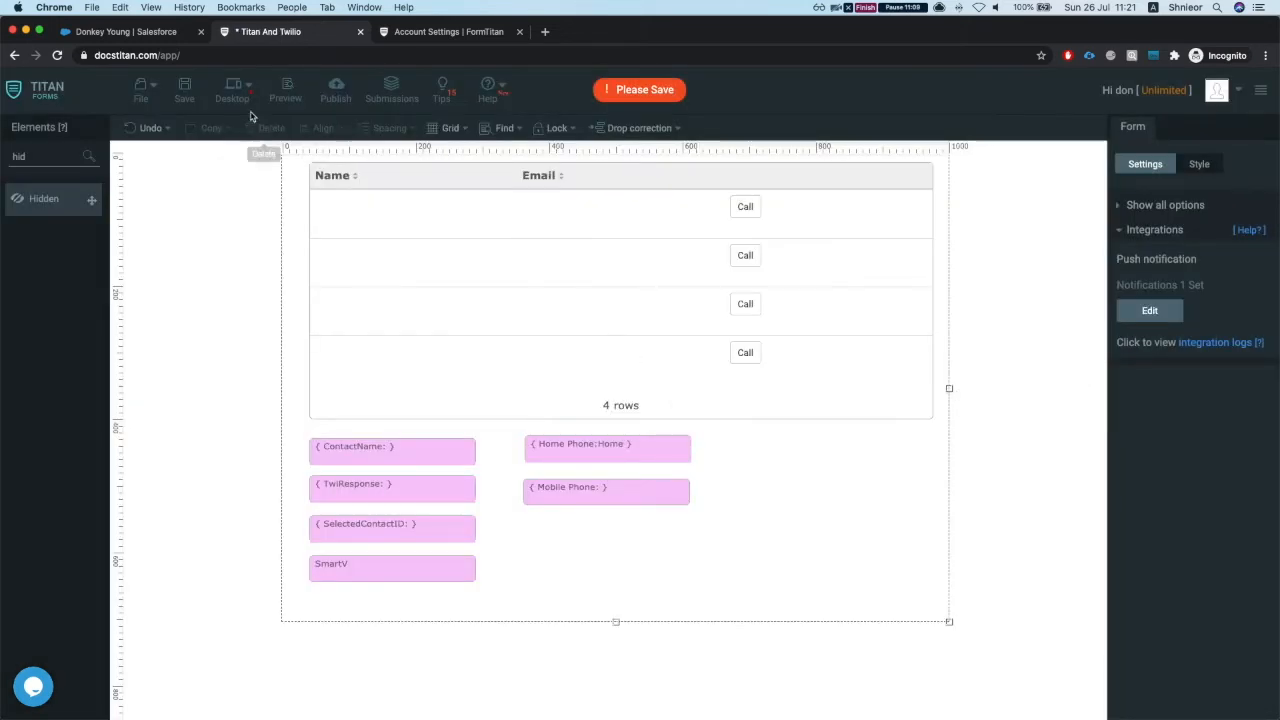
Save the form and add a hidden field named TwiCallStatus below Mobile Phone.
click(180, 90)
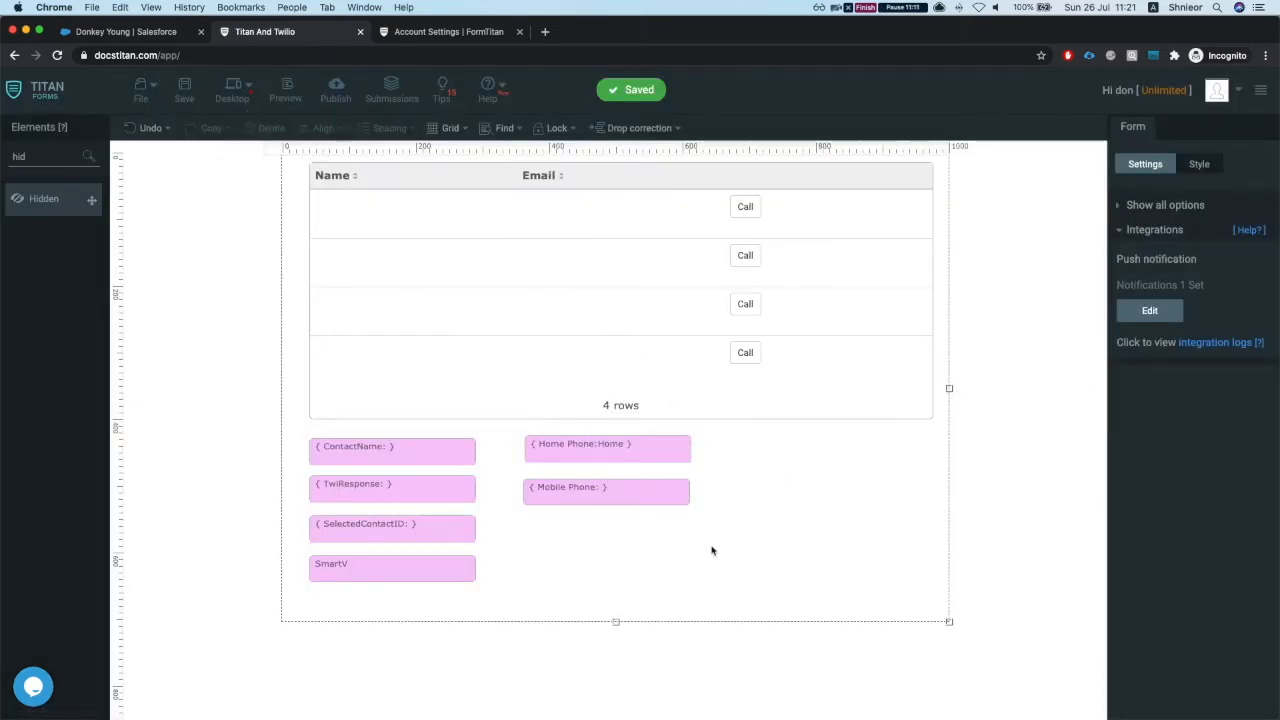
drag(45, 199, 563, 533)
double_click(1190, 249)
text(CallS)
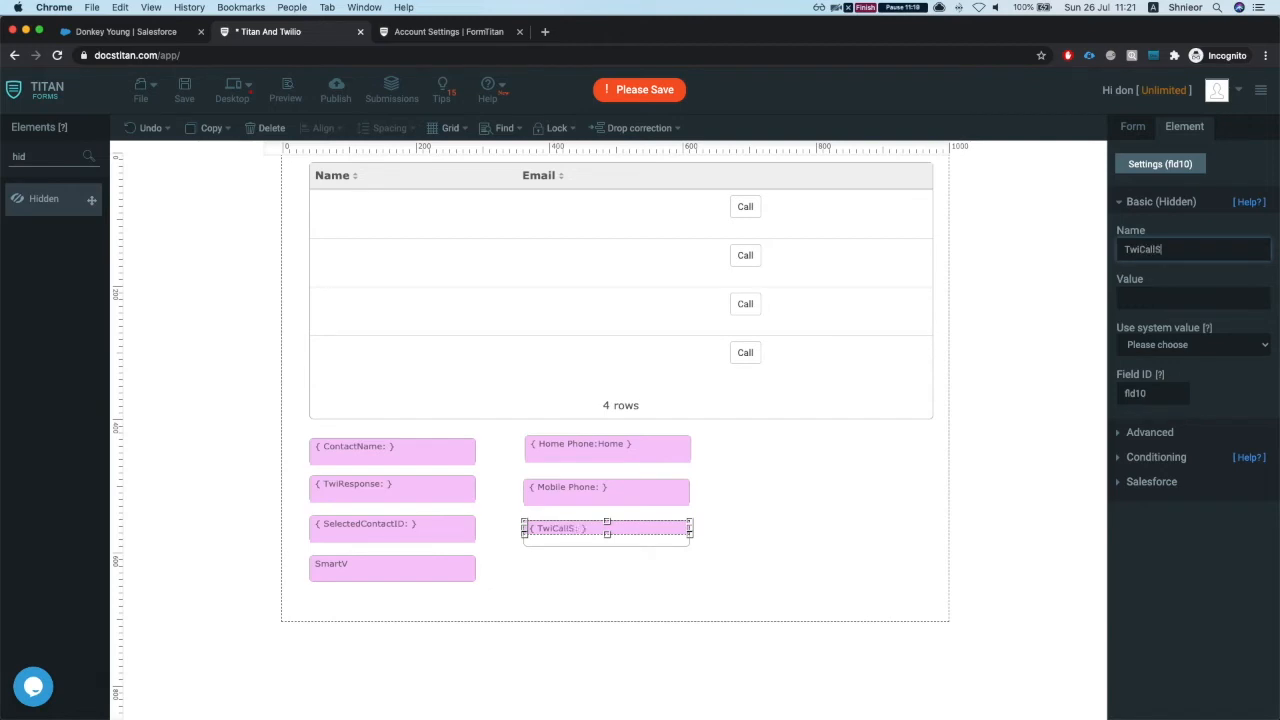
text(tu)
text(us)
click(934, 563)
Browse the form setting categories, viewing the Salesforce integration settings.
click(1150, 230)
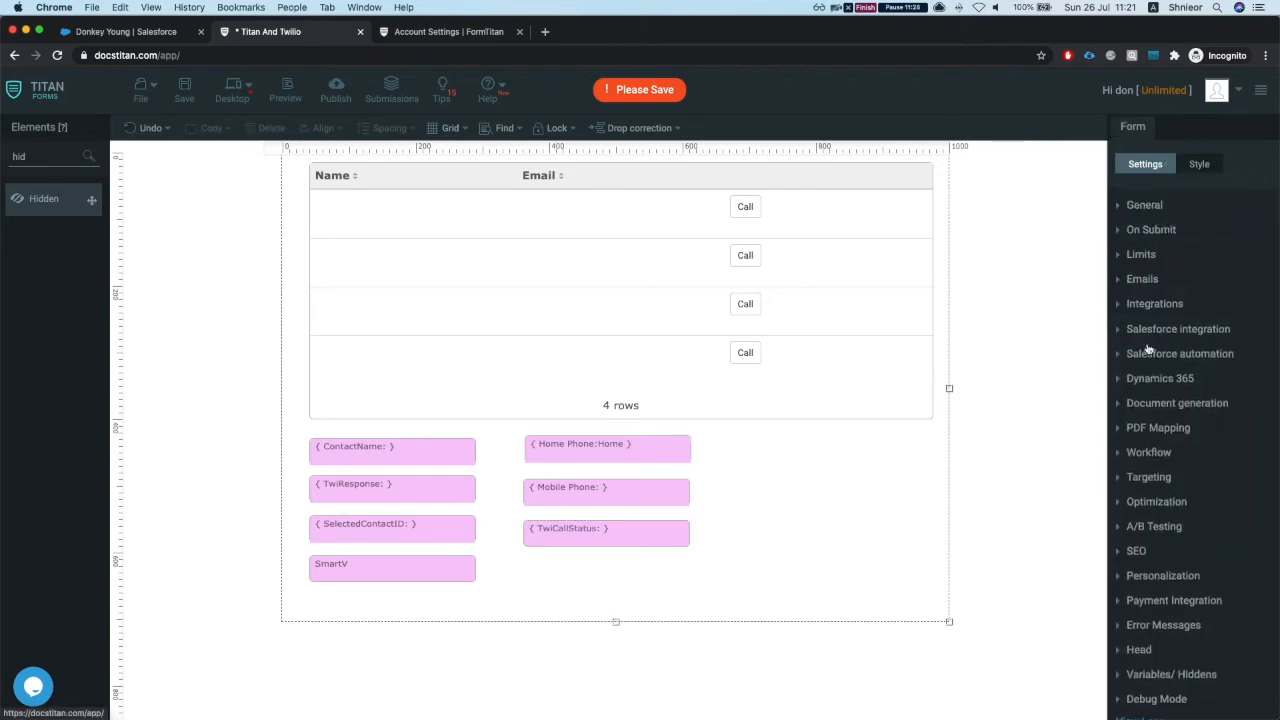
click(1165, 330)
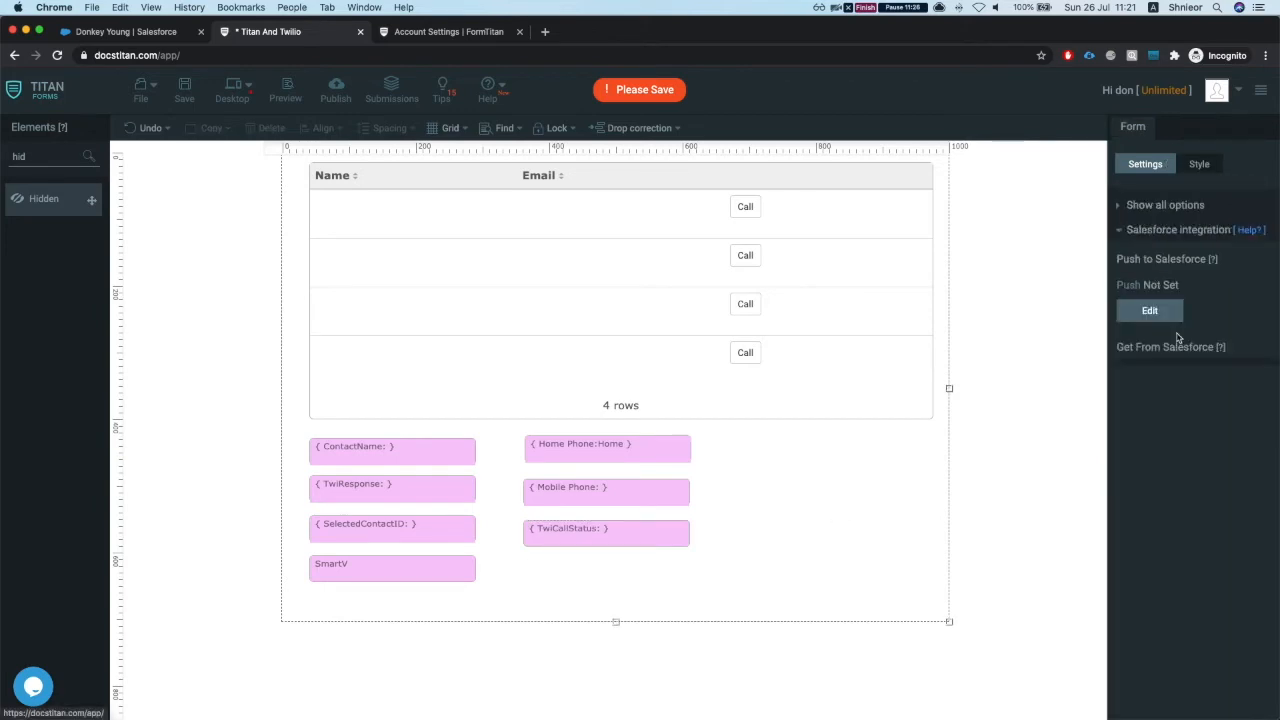
click(1161, 236)
Edit the Twilio push so phone-call Callback status goes to TwiCallStatus, then save.
click(1167, 300)
click(1164, 304)
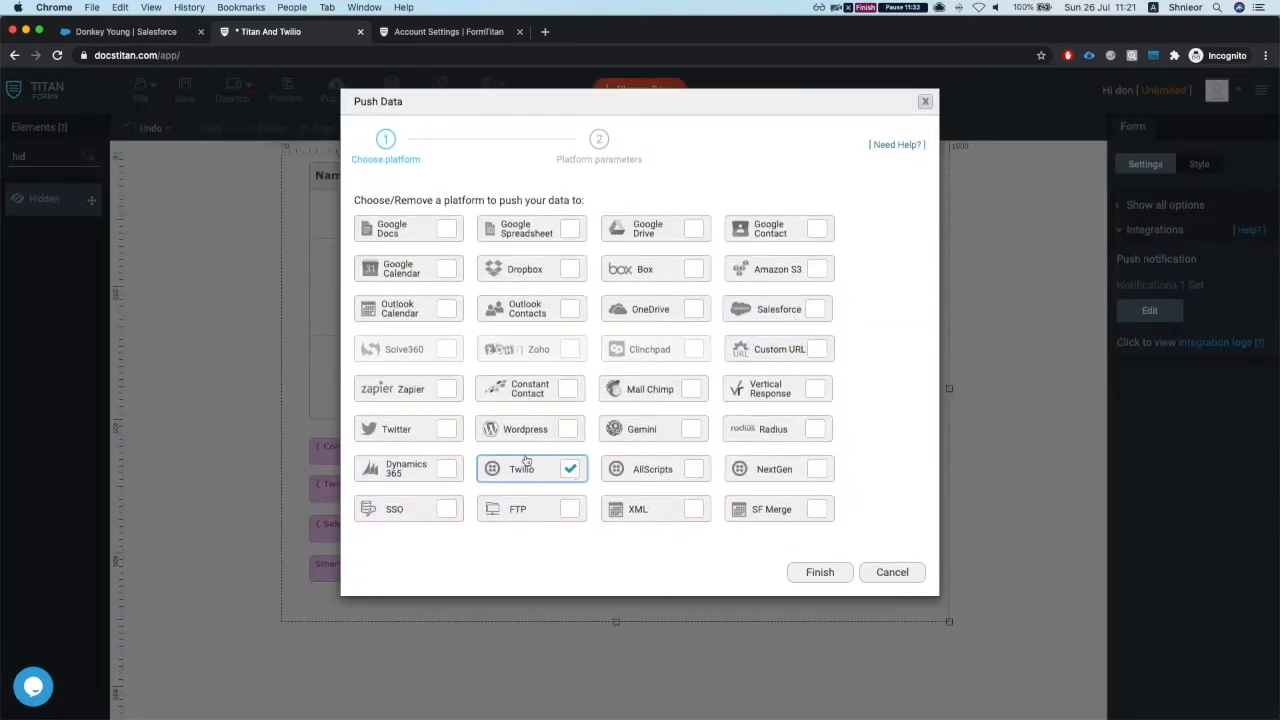
click(527, 468)
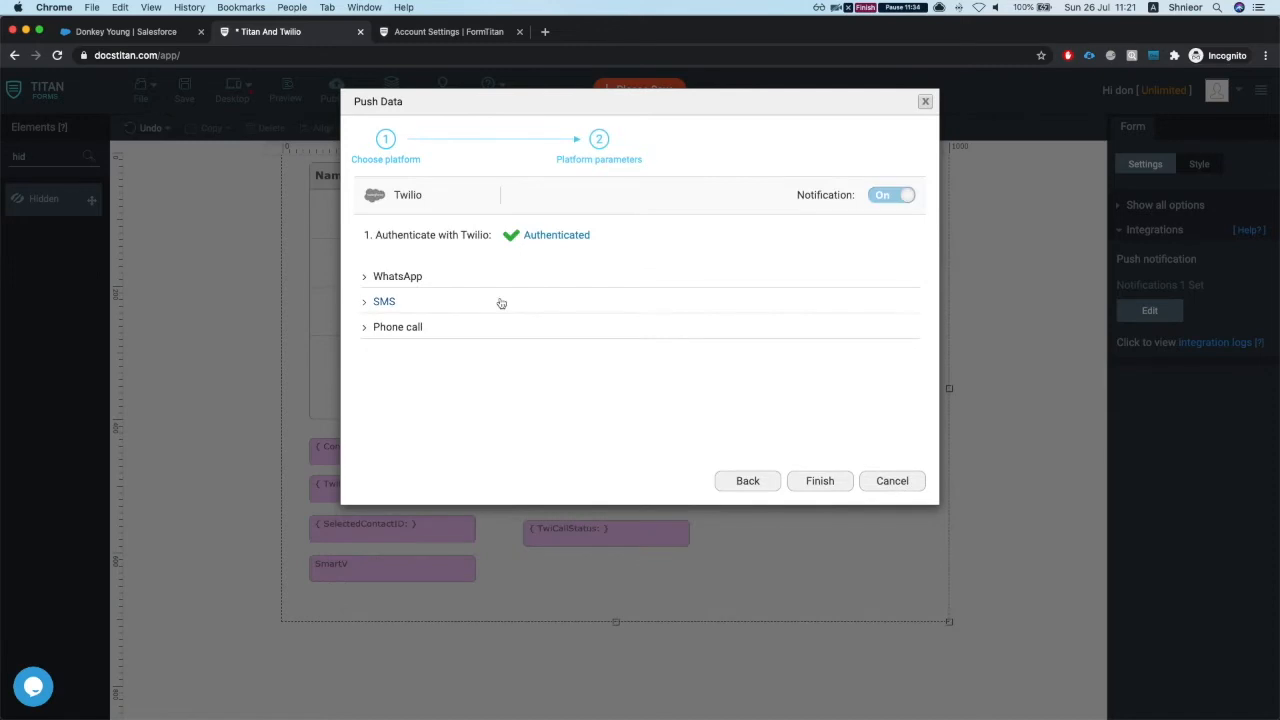
click(377, 329)
scroll(700, 465, down, 1)
click(729, 452)
text(st)
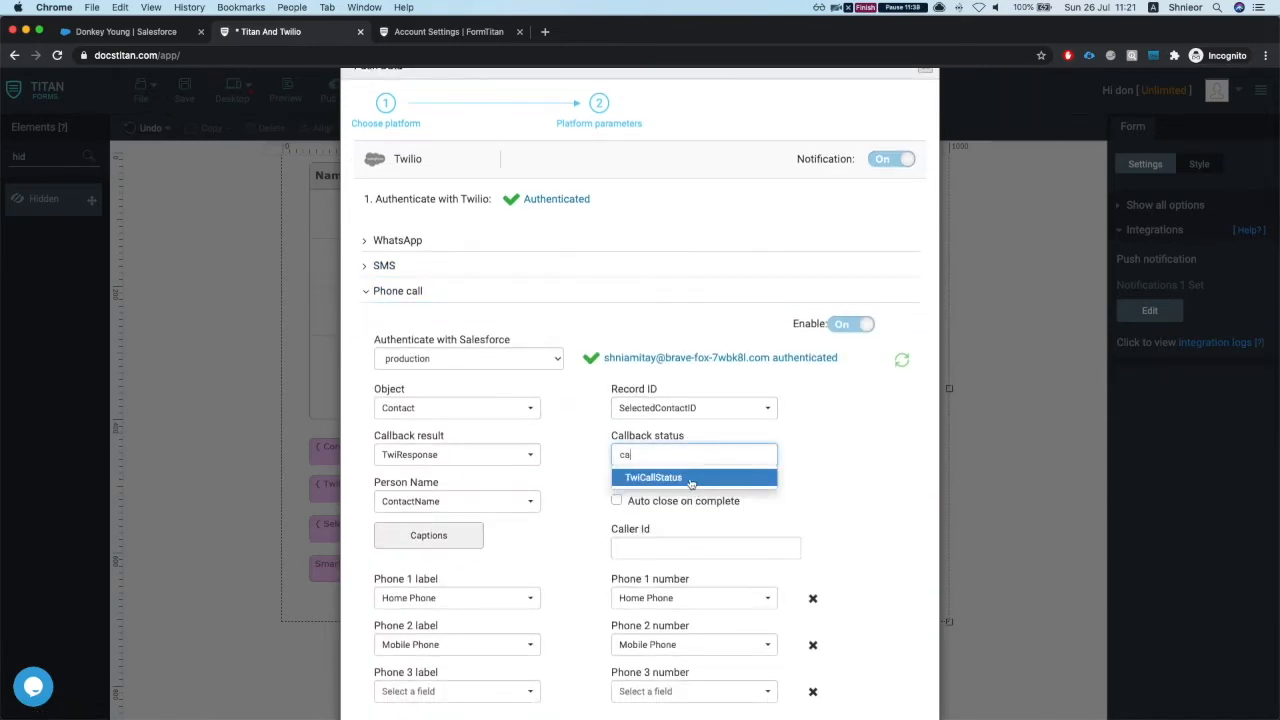
click(692, 480)
scroll(566, 507, down, 3)
click(816, 674)
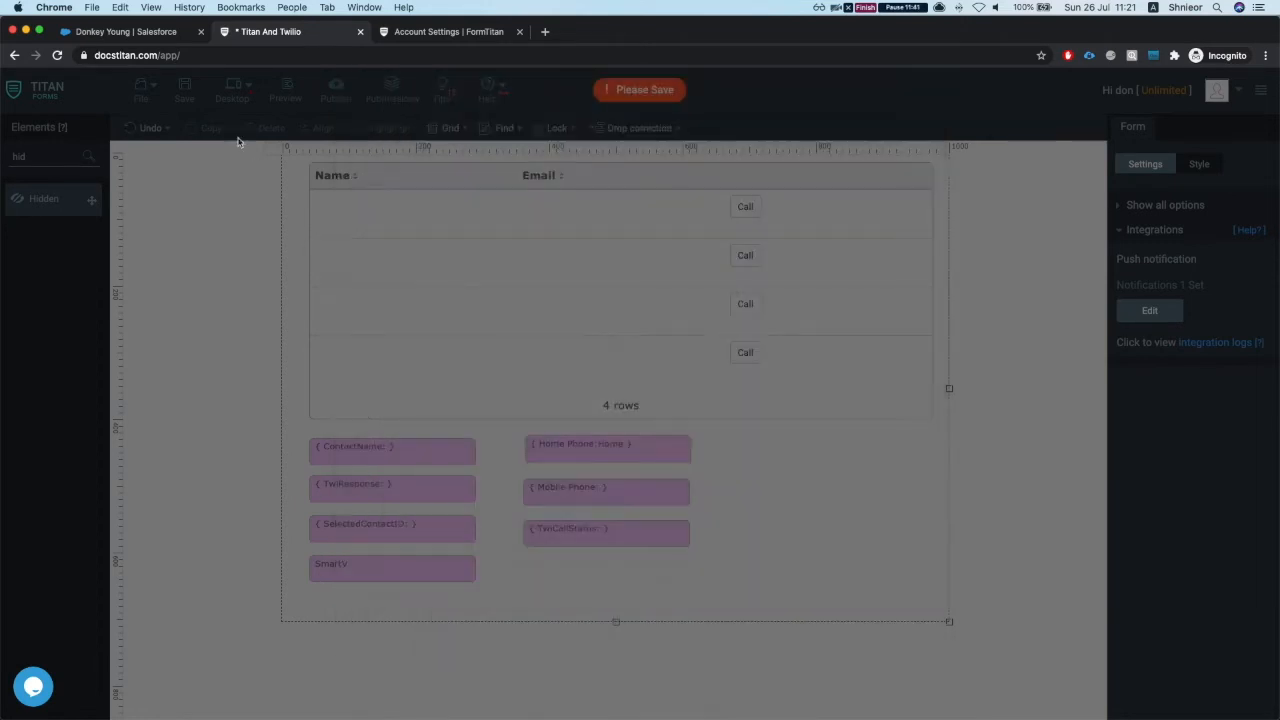
click(184, 90)
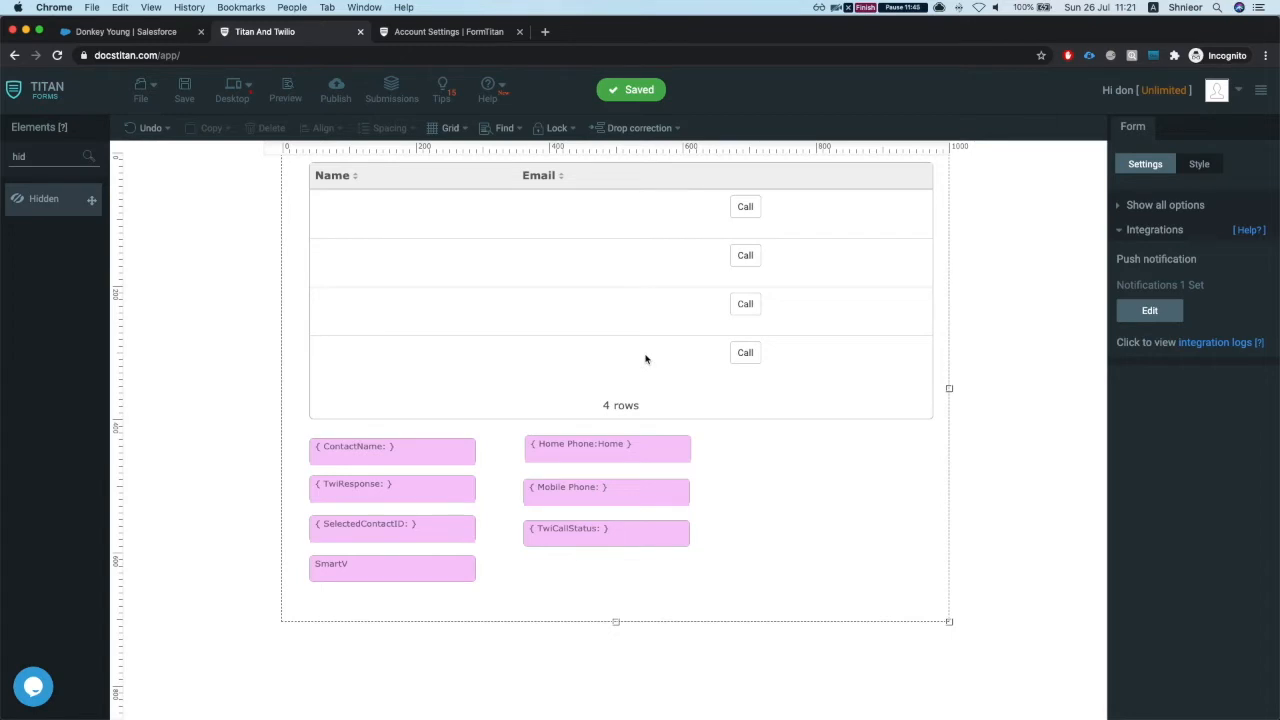
Select the contacts table and add a new object query in the form's Salesforce integration settings.
click(636, 298)
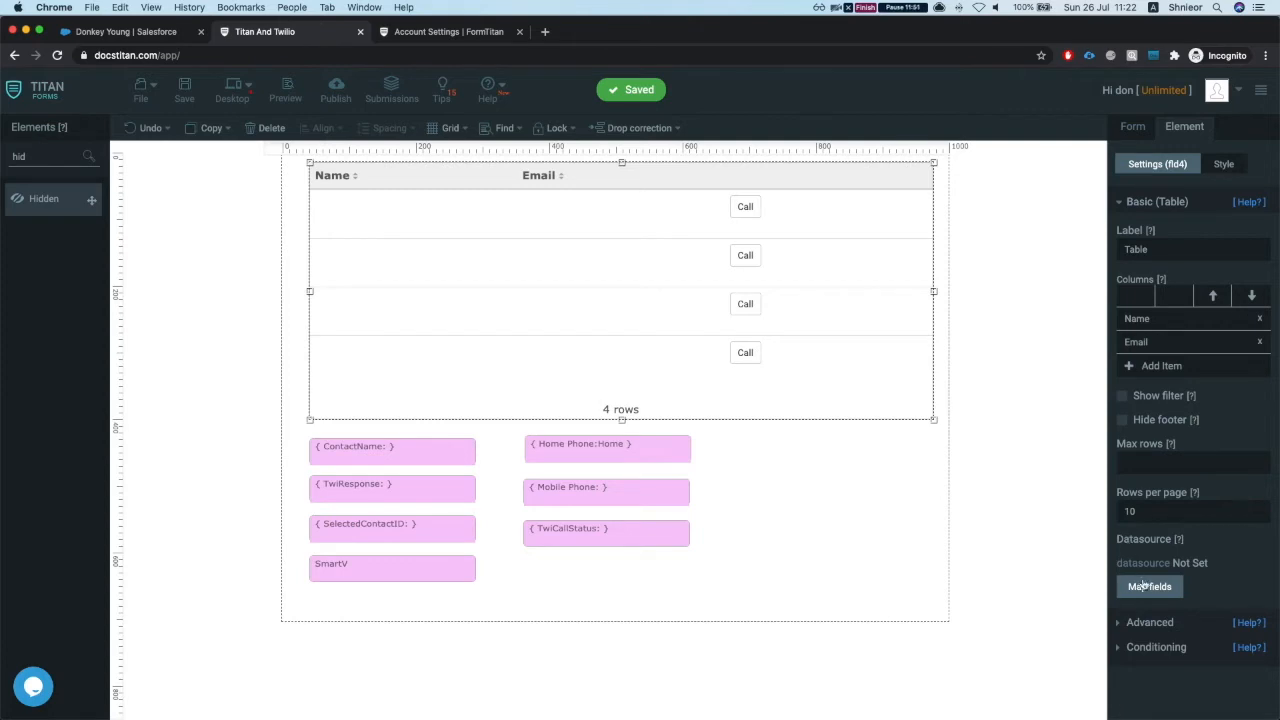
click(1131, 201)
click(1132, 126)
click(1155, 234)
click(1172, 332)
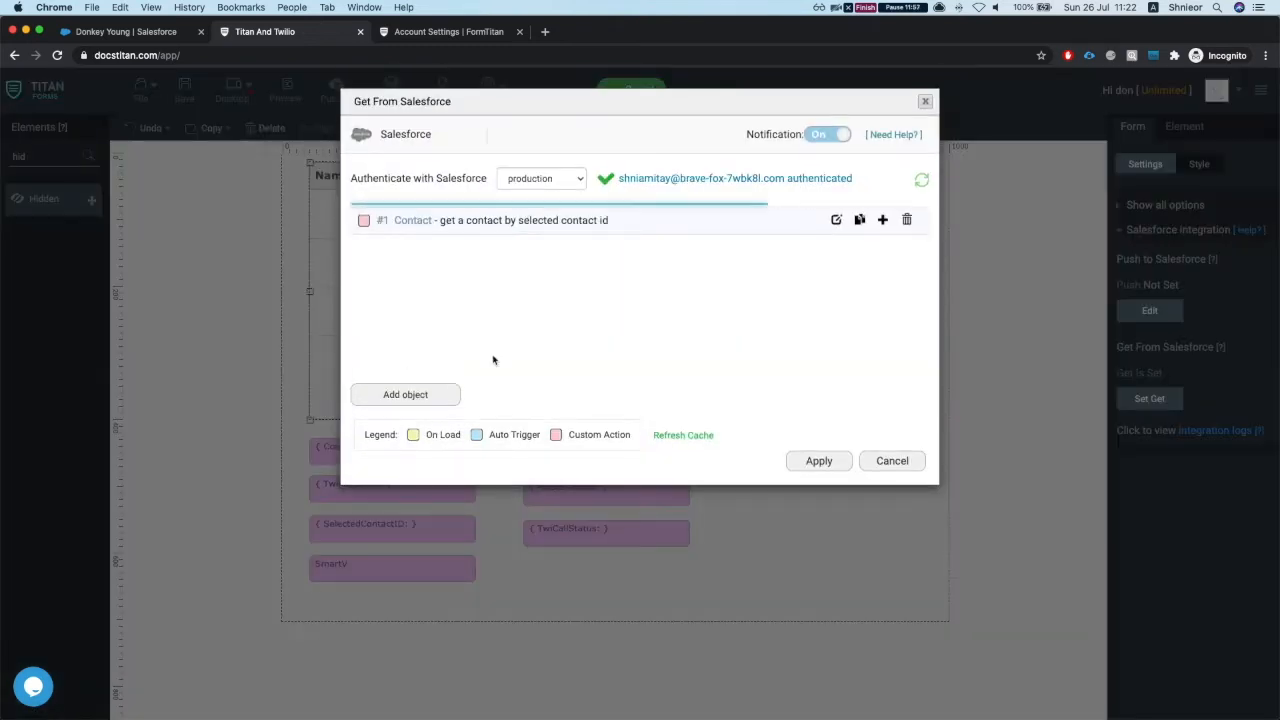
click(403, 393)
Choose Contact as the object and comment it 'Get contact onto table by accId (SmartV login)'.
click(454, 186)
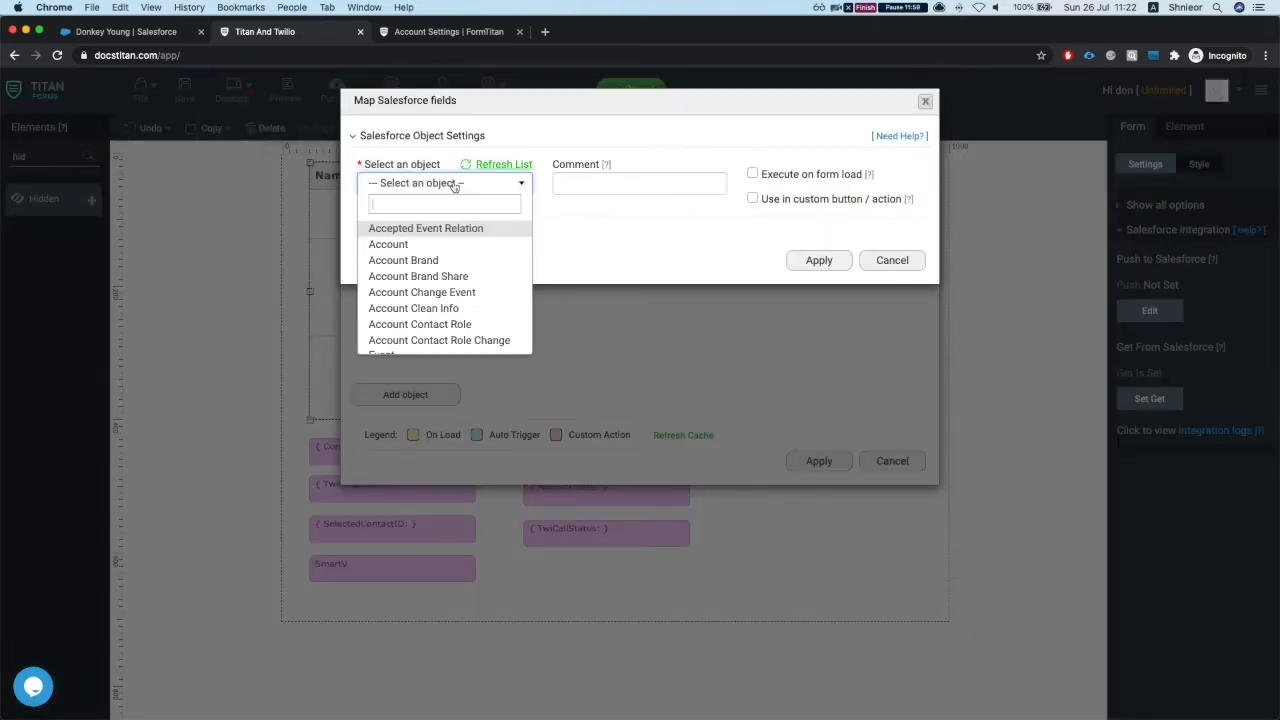
text(Cotna)
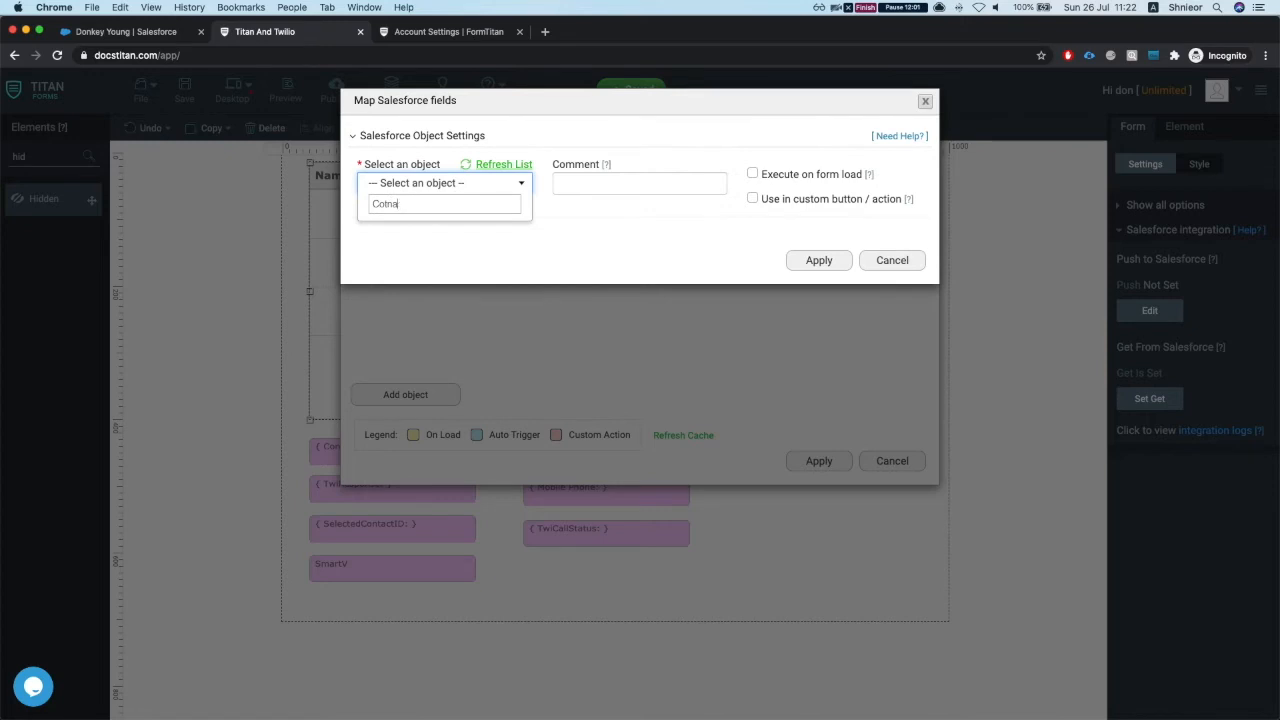
key(BackSpace)
key(BackSpace)
key(BackSpace)
key(BackSpace)
key(BackSpace)
text(conta)
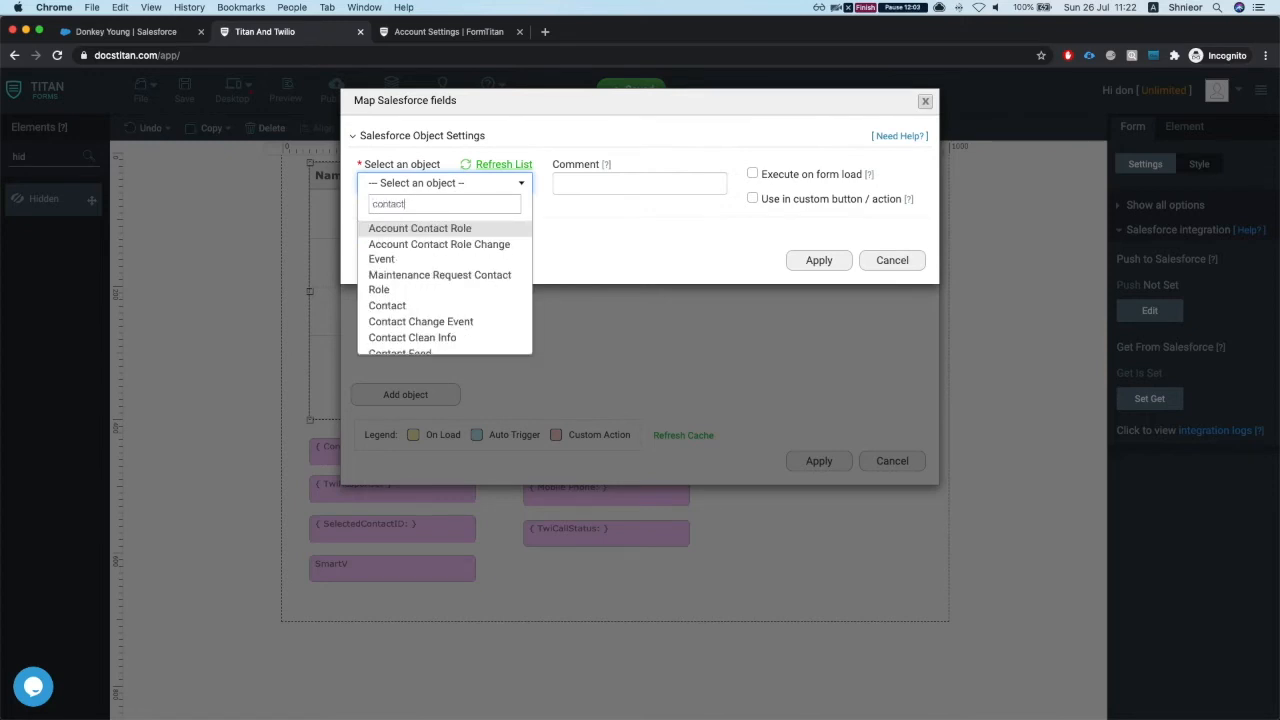
text(ct)
click(390, 305)
click(629, 192)
text(Get)
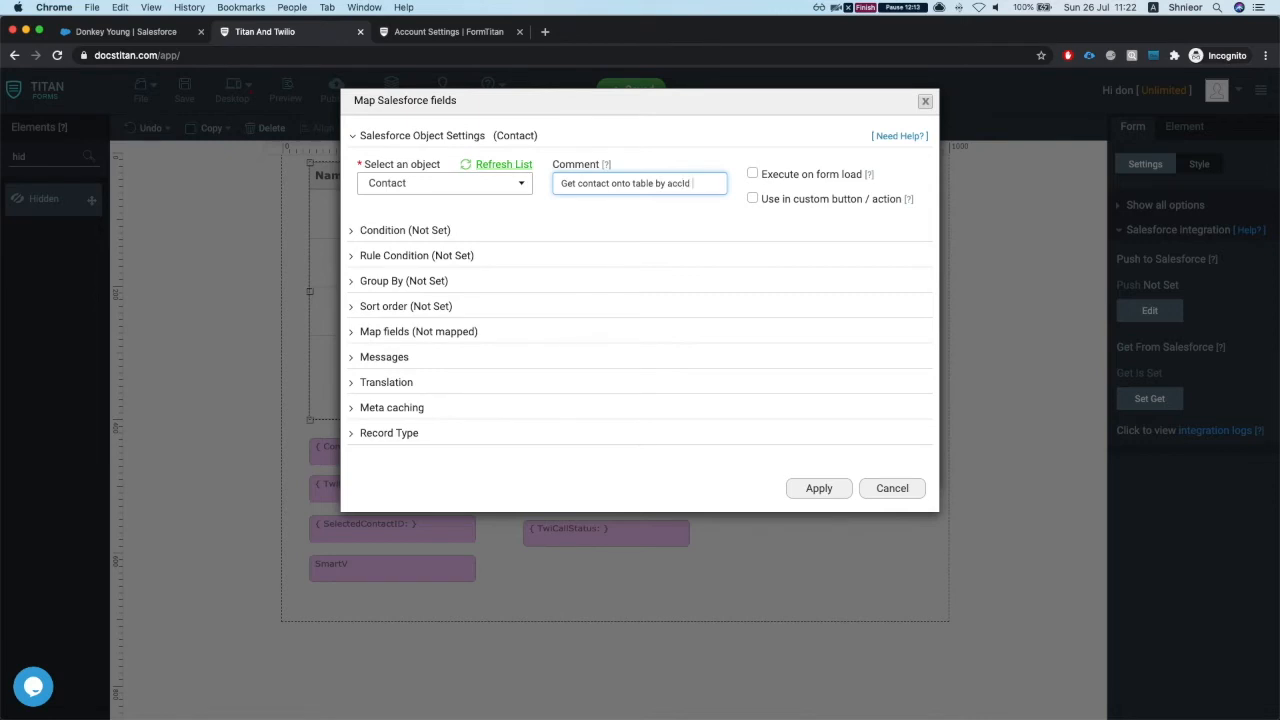
text(tV login))
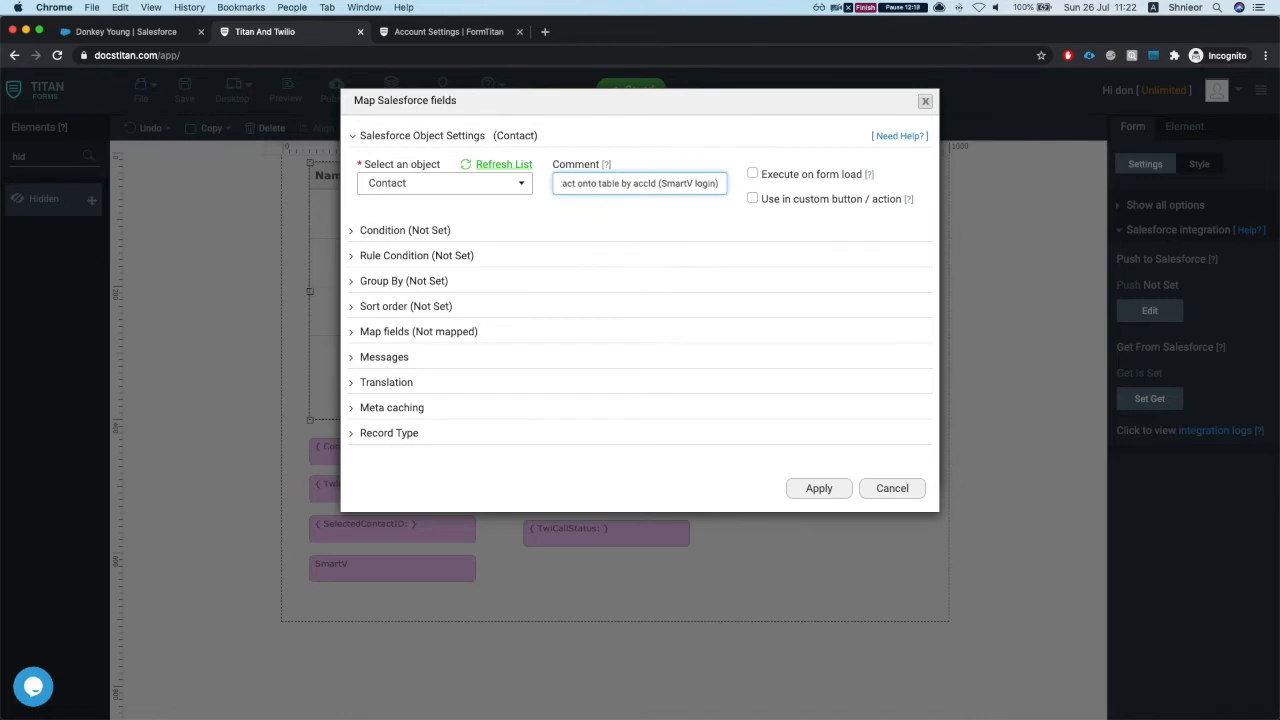
click(661, 221)
Add a condition requiring Contact Account ID to equal the SmartV form field.
click(380, 232)
click(421, 321)
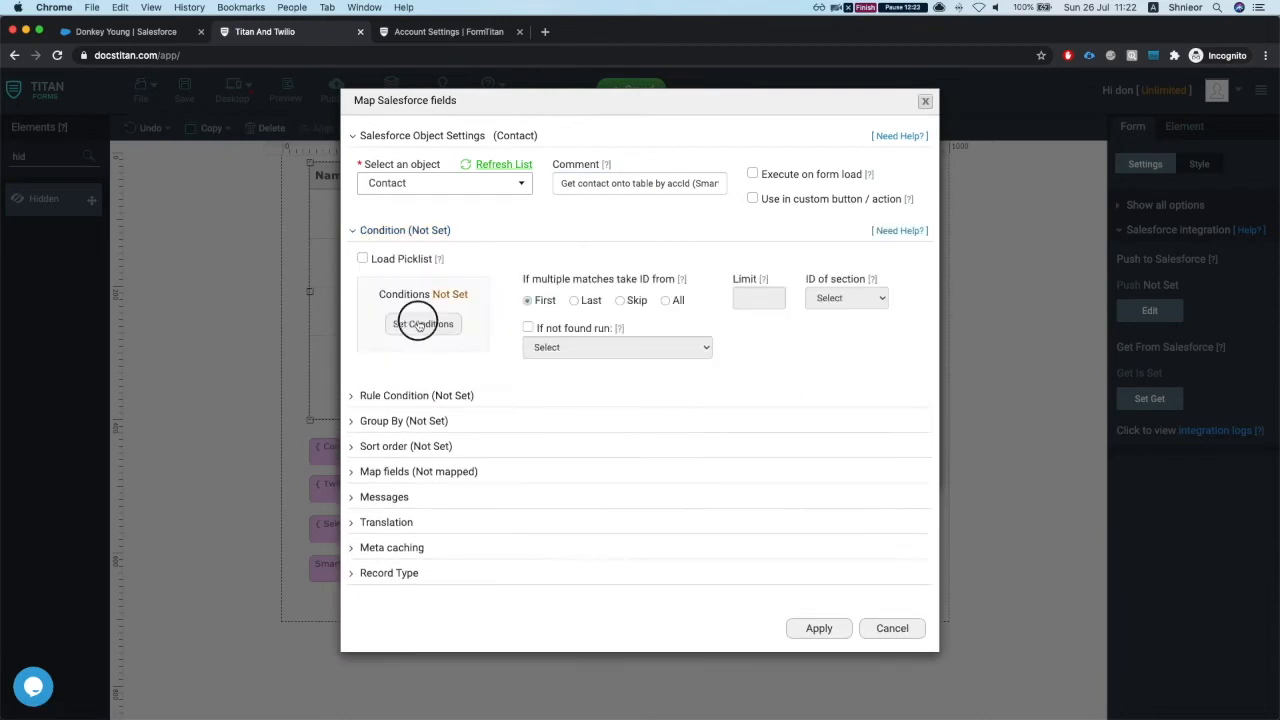
click(363, 136)
text(acc)
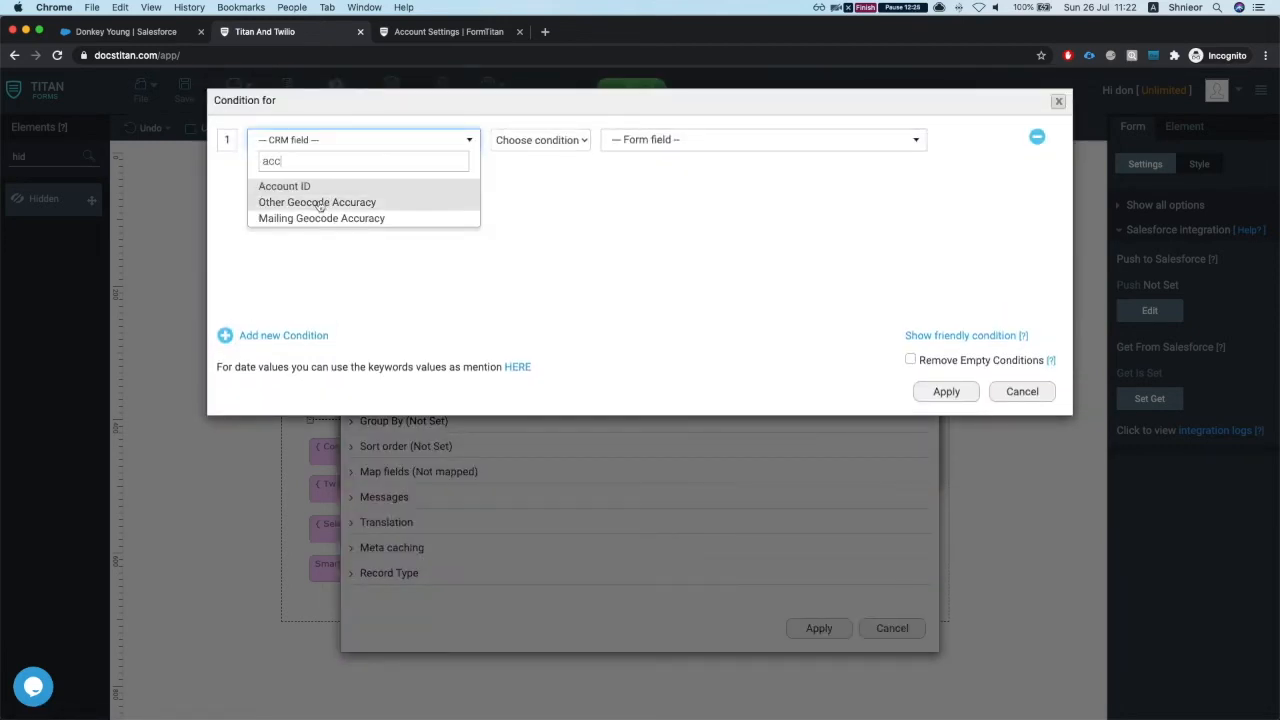
click(300, 187)
click(545, 145)
click(544, 158)
click(683, 148)
text(sma)
click(629, 186)
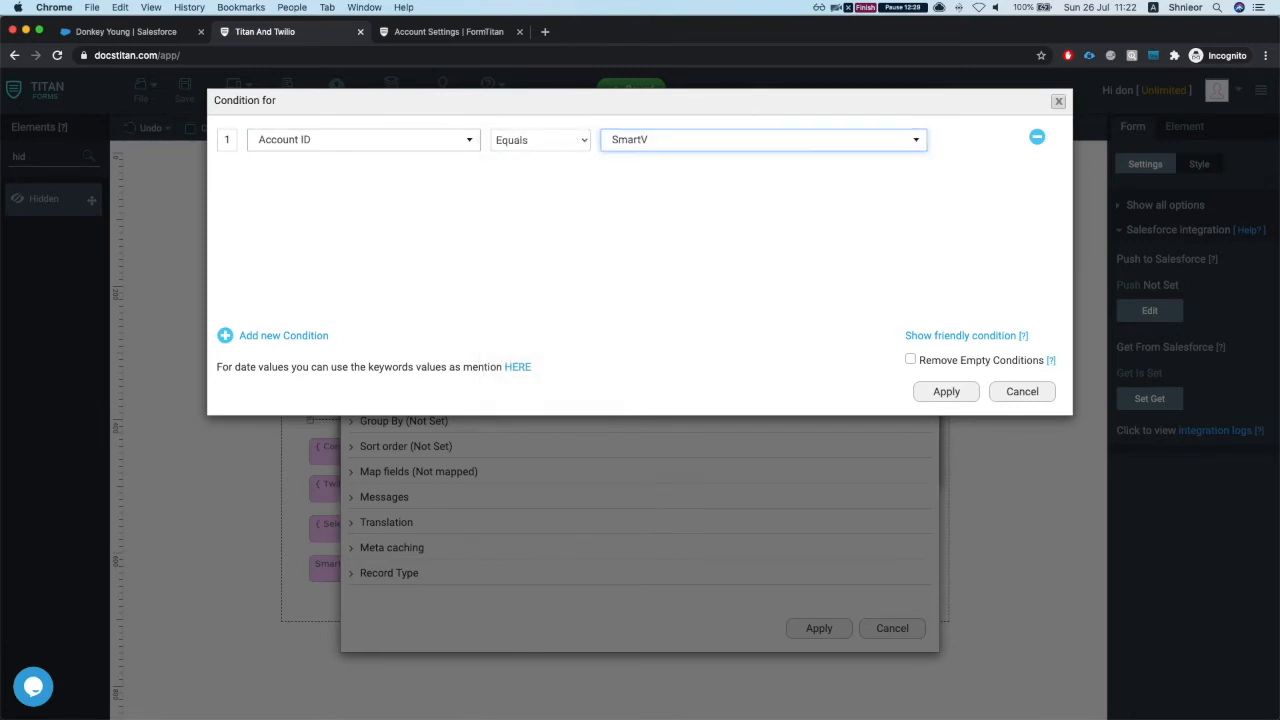
click(935, 395)
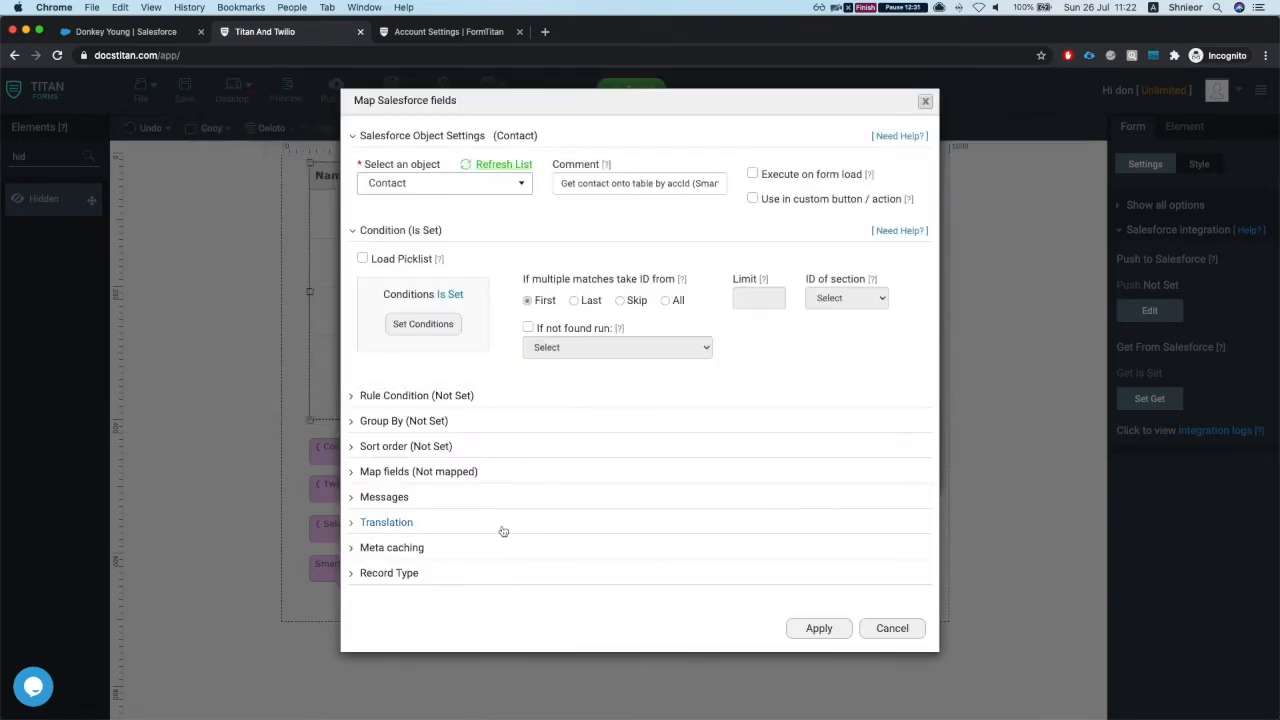
Make the Contact lookup return All matches with a limit of 50.
click(391, 475)
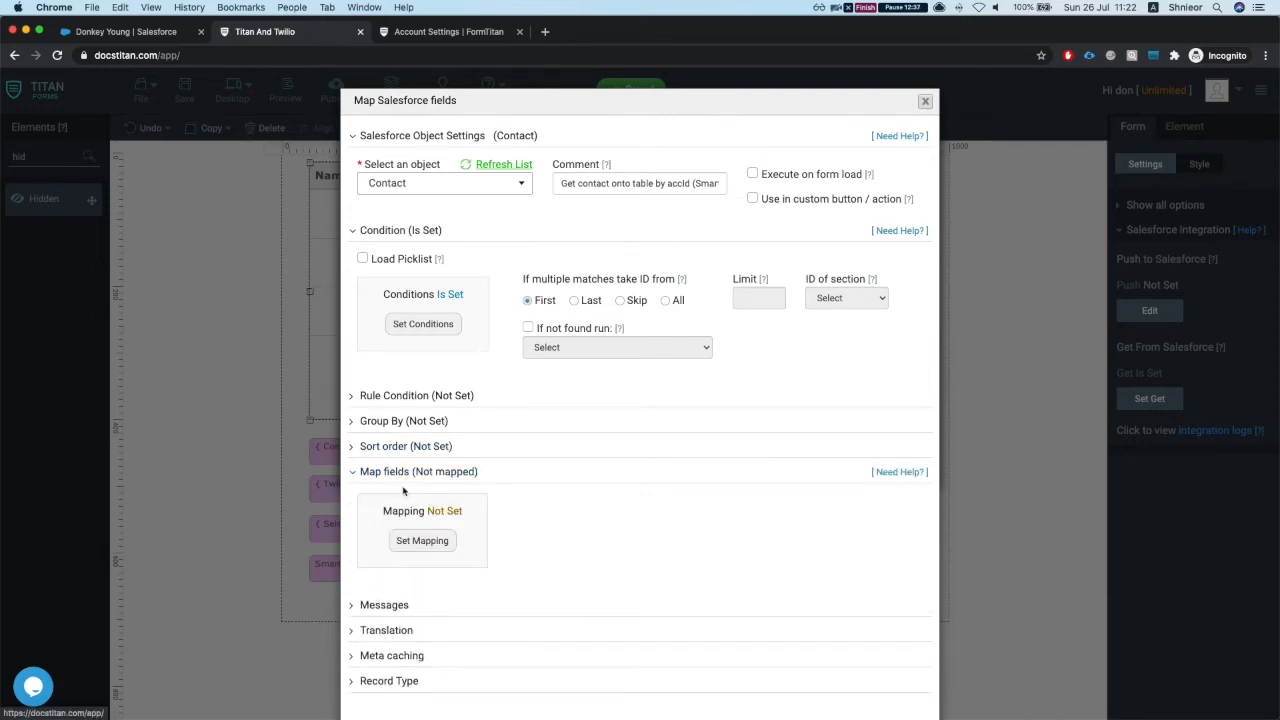
scroll(440, 490, down, 1)
scroll(466, 488, down, 1)
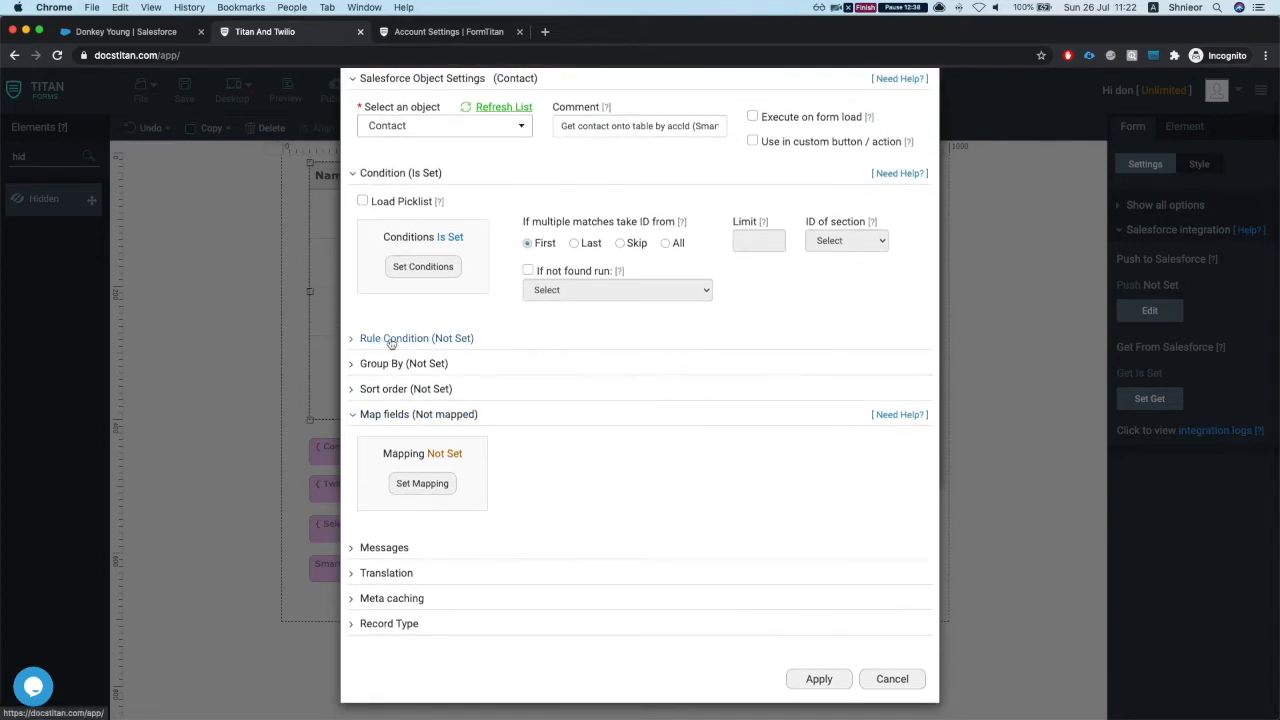
click(391, 338)
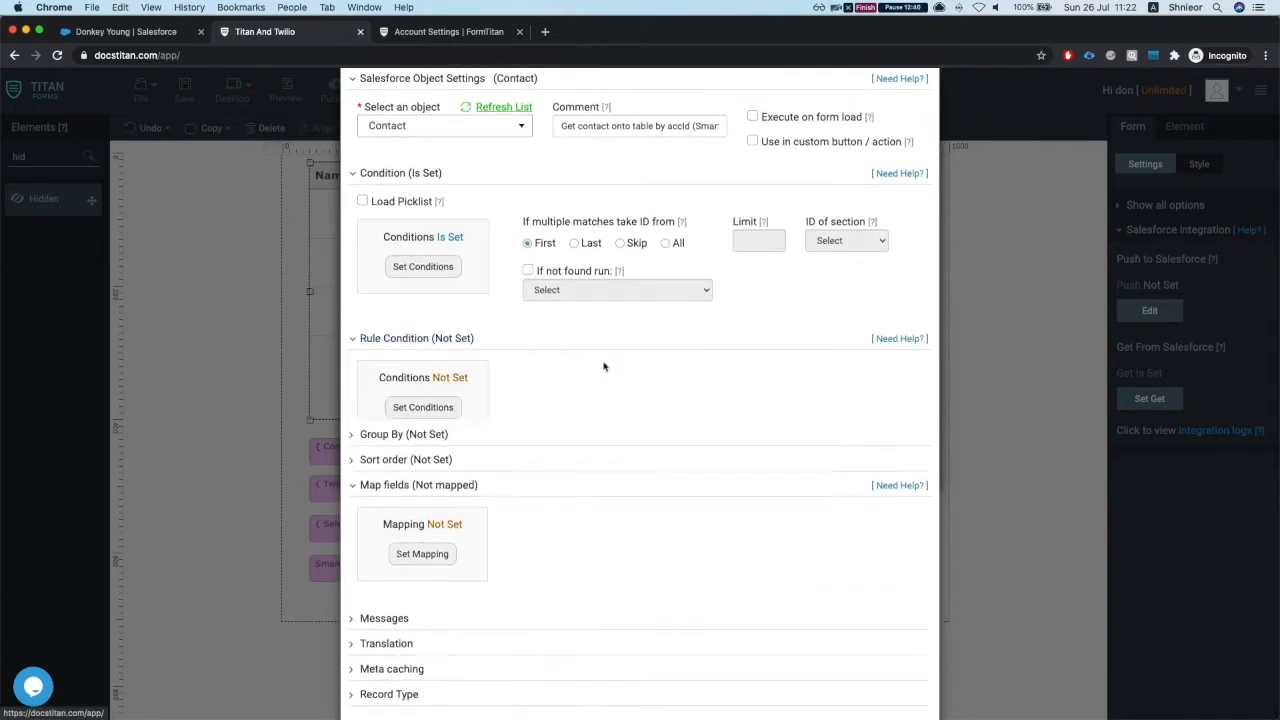
click(440, 340)
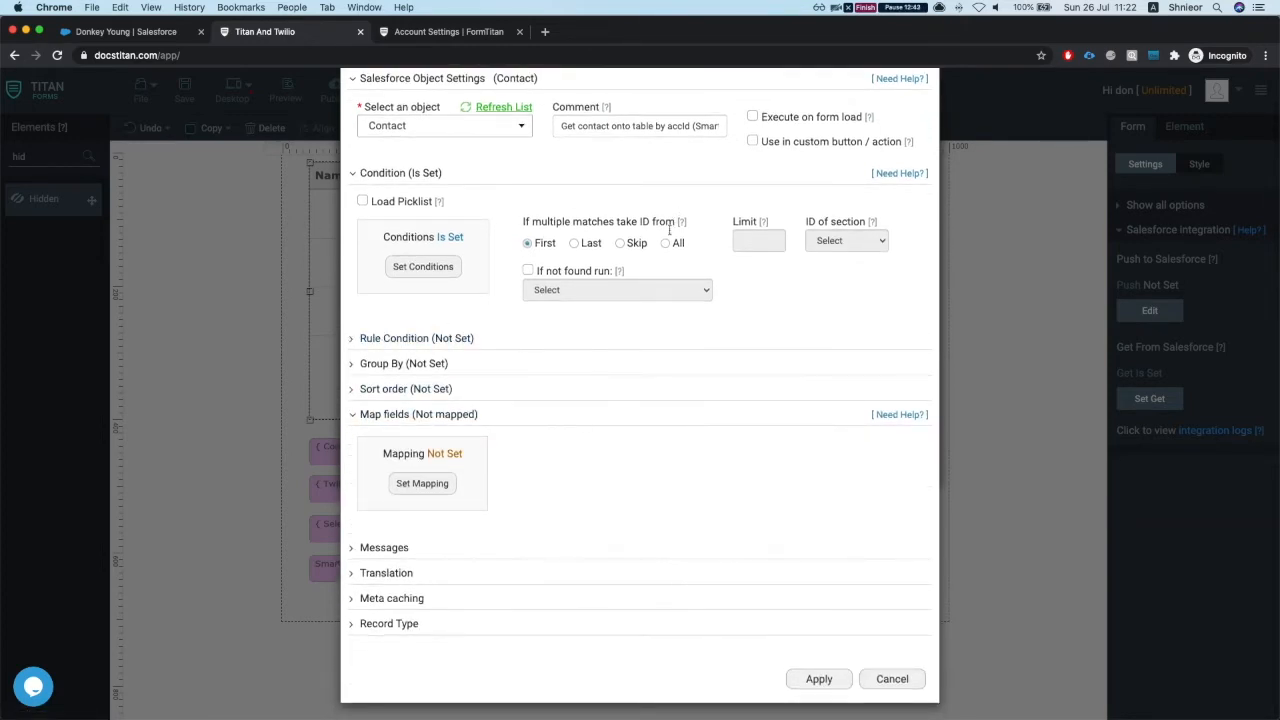
scroll(671, 260, up, 1)
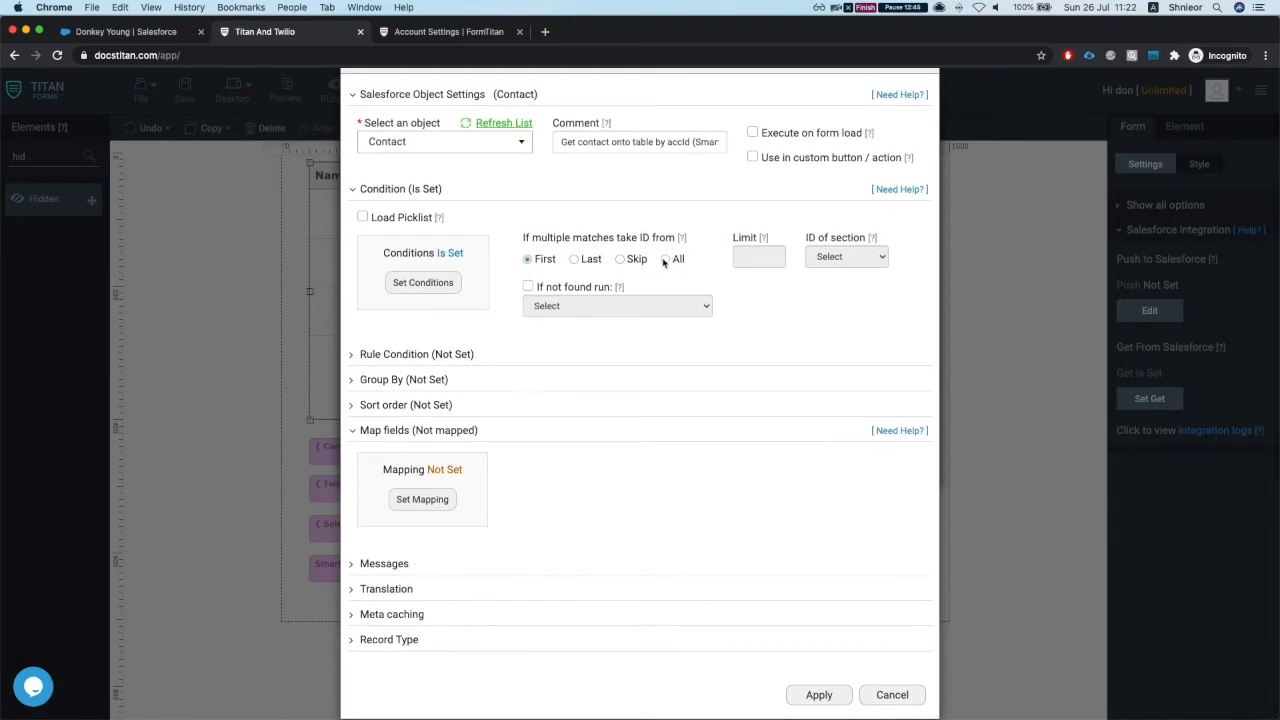
click(665, 259)
click(756, 254)
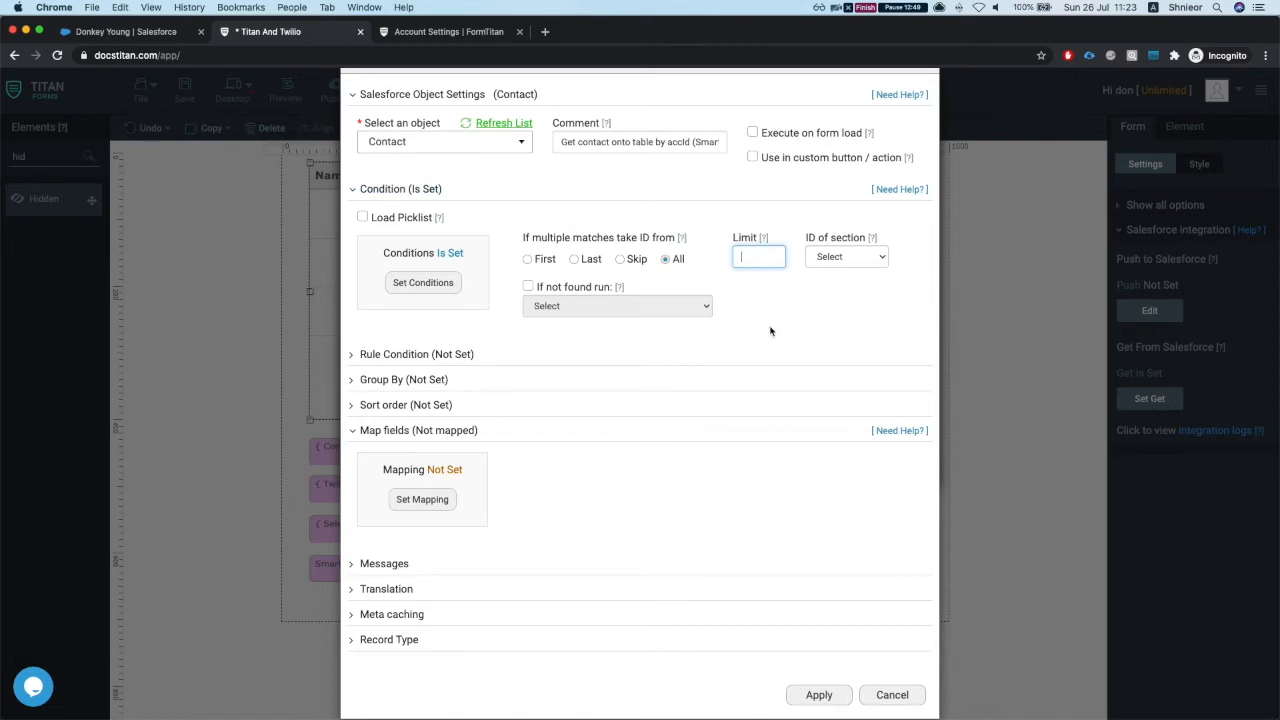
click(846, 345)
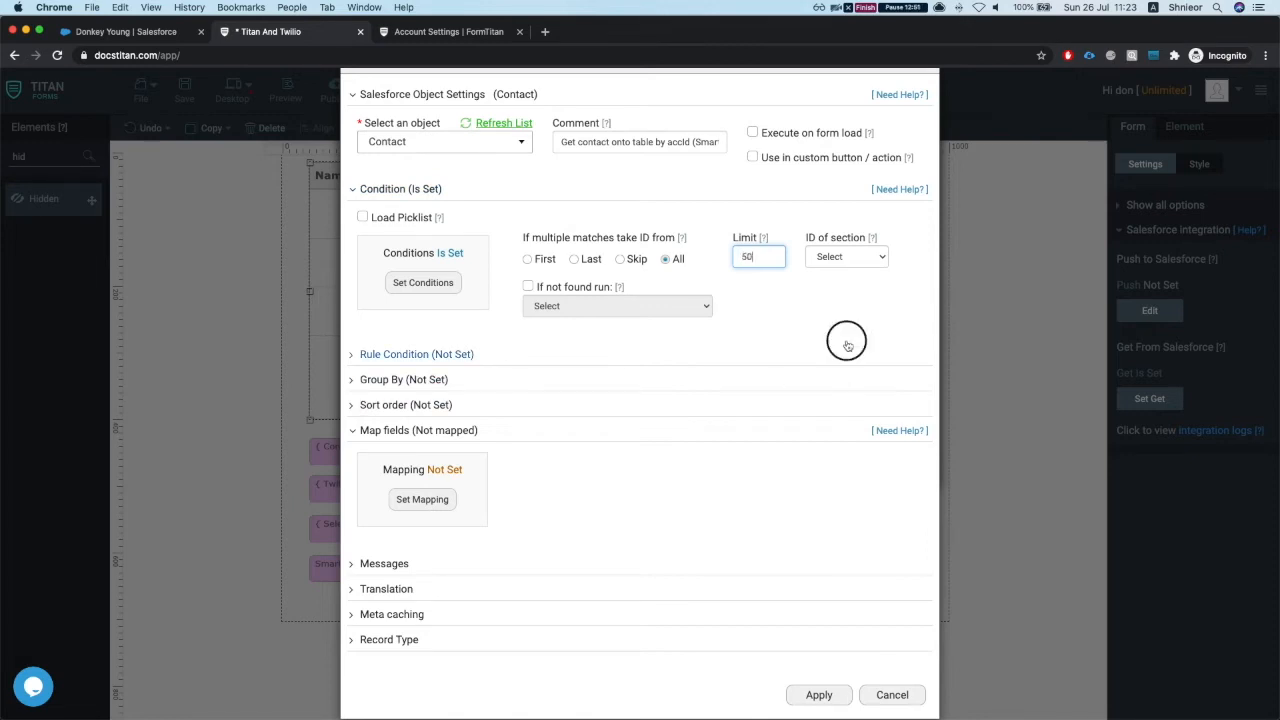
Open Set Mapping for the Contact lookup's field mapping.
scroll(660, 451, down, 2)
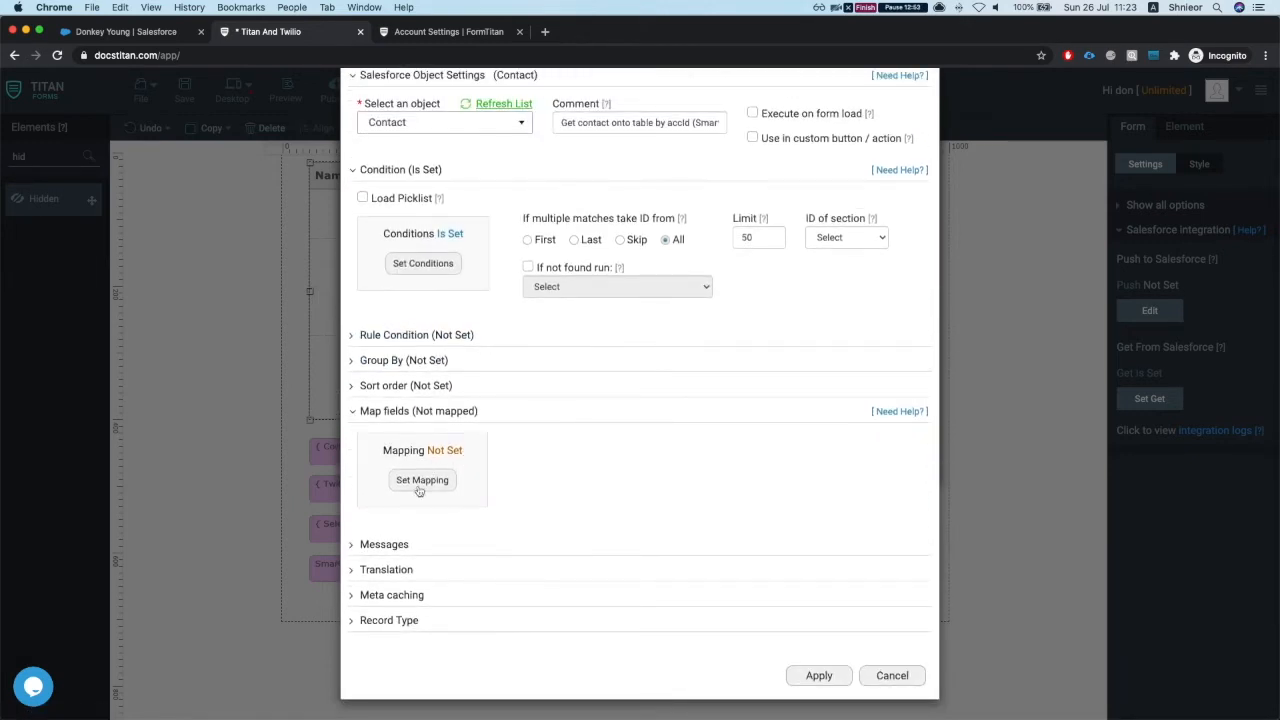
click(421, 485)
scroll(371, 369, down, 1)
scroll(443, 319, up, 1)
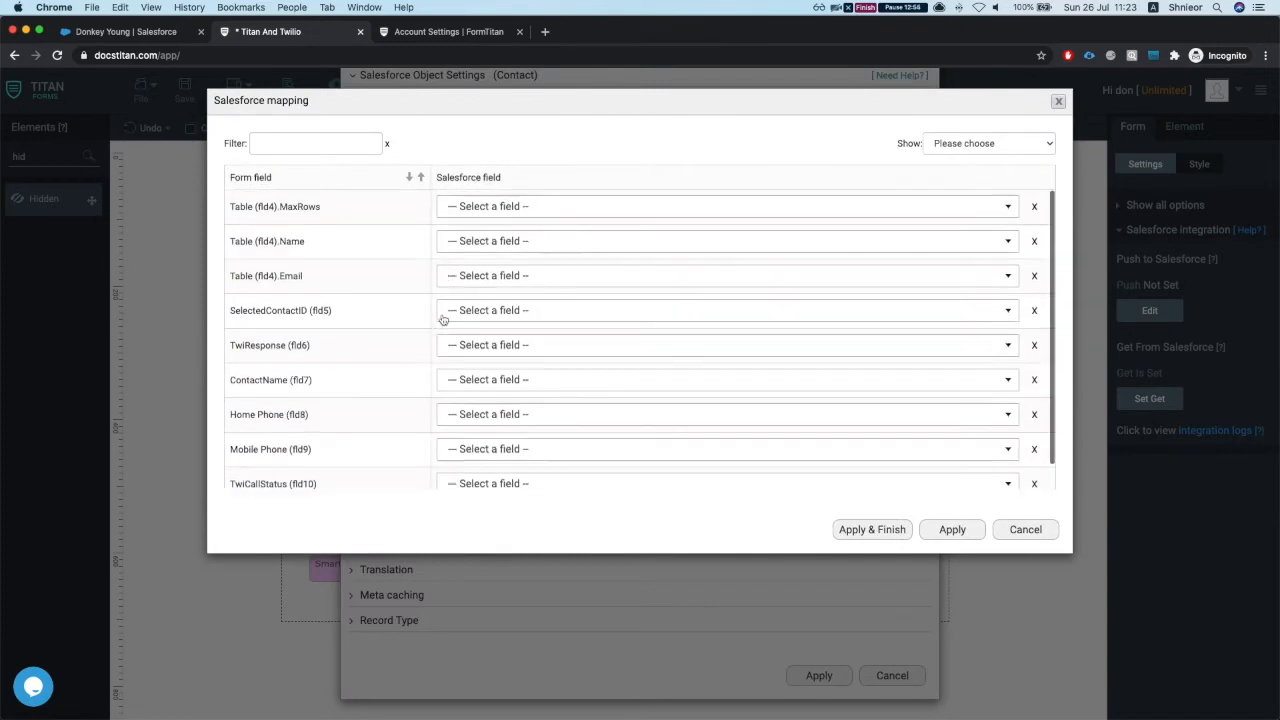
Map the table's Name column to Full Name and its Email column to Email.
click(536, 245)
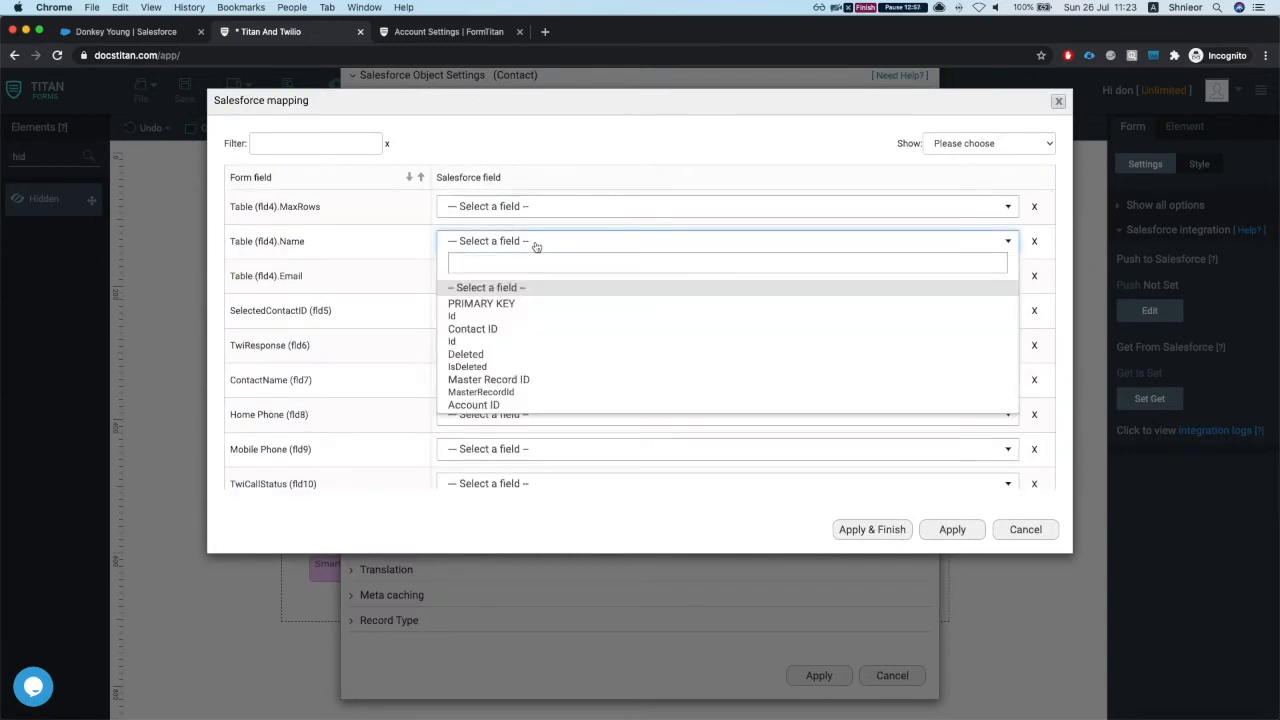
text(fu)
key(Return)
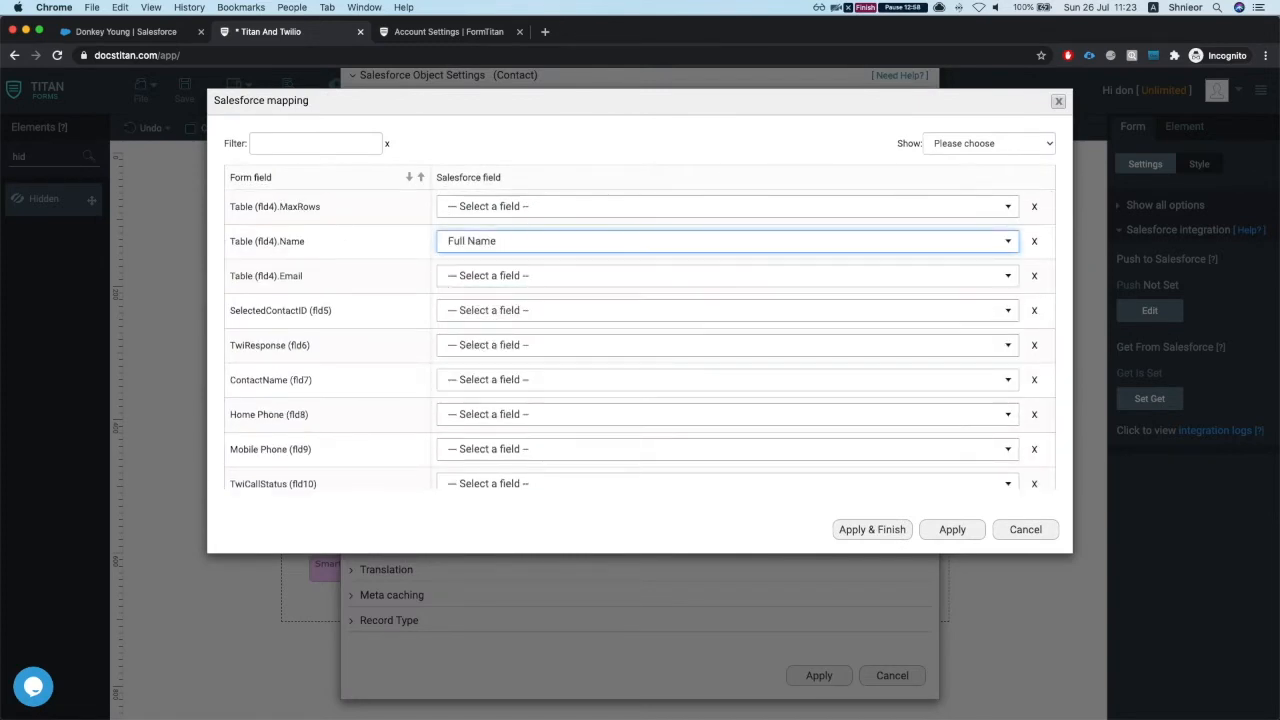
click(538, 275)
text(email)
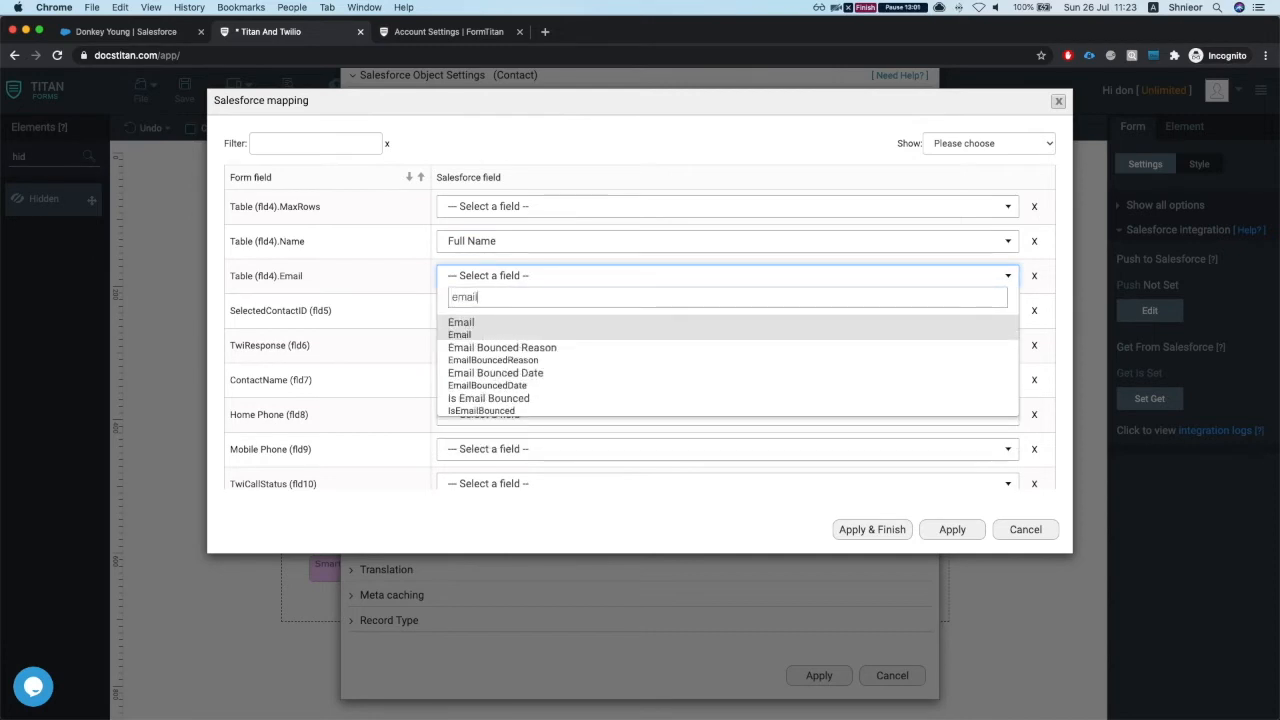
key(Return)
Apply and finish the mapping, then save the form.
scroll(581, 331, down, 1)
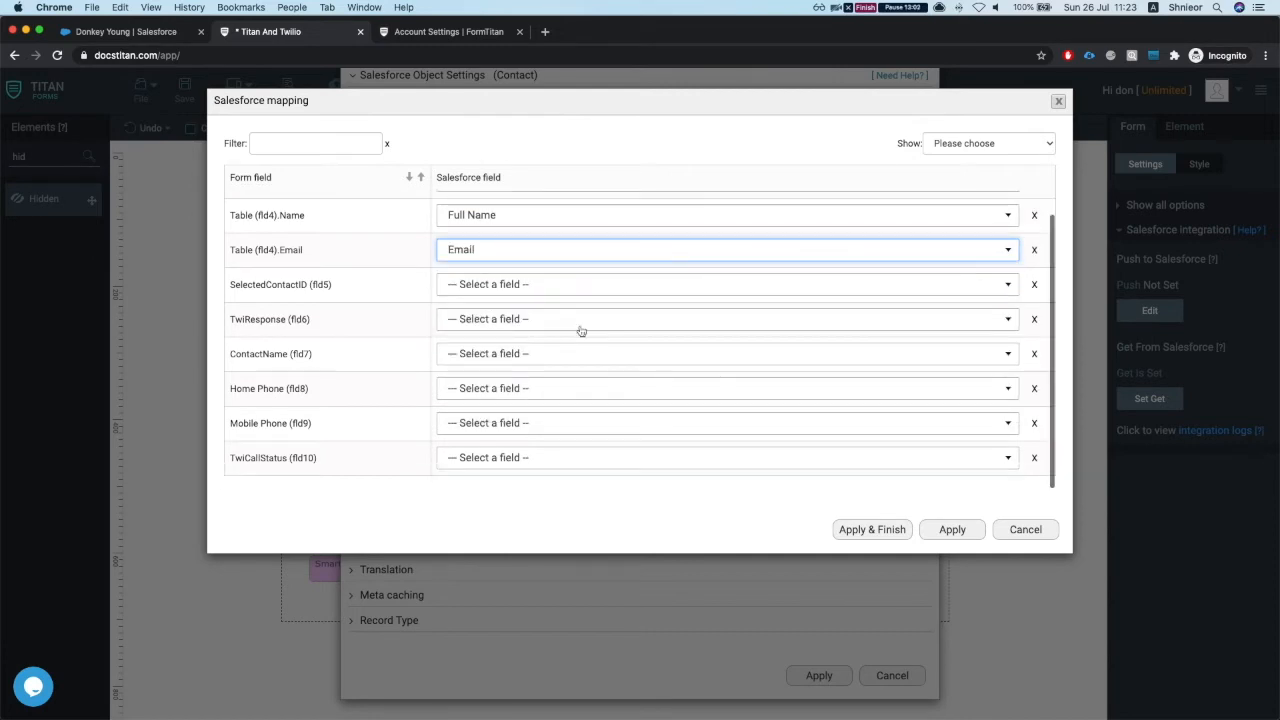
click(872, 530)
key(super+s)
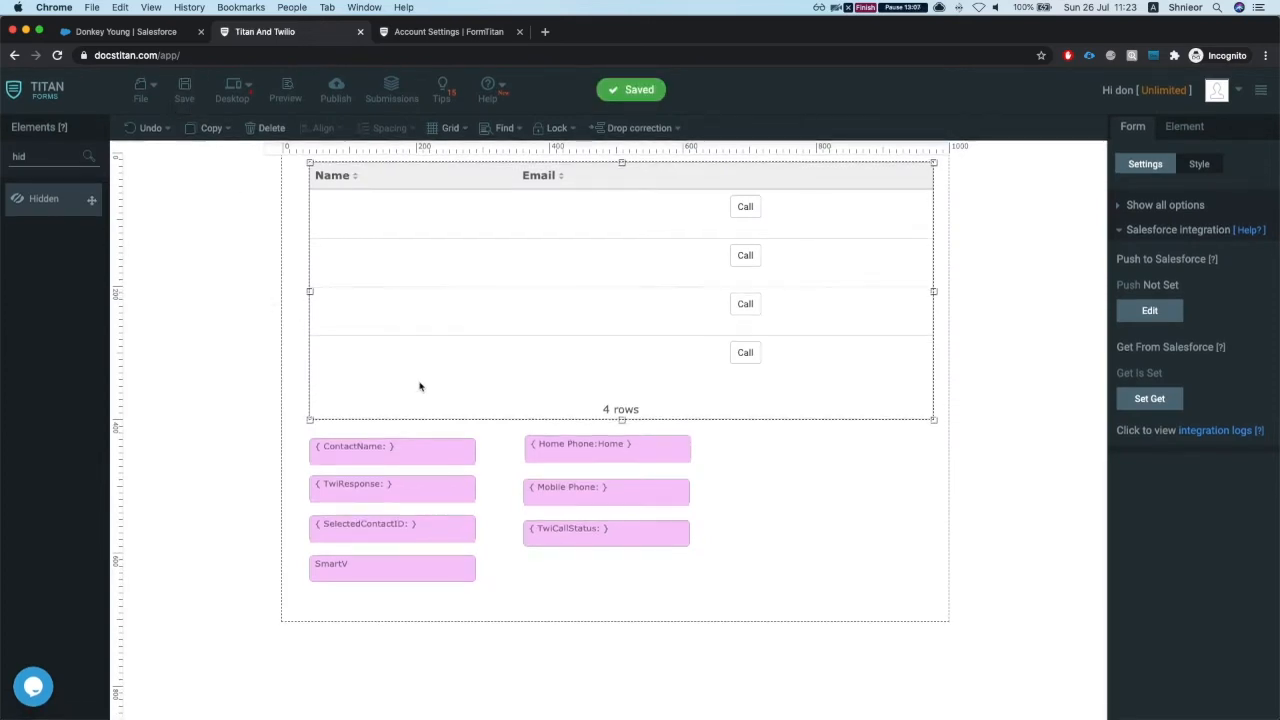
click(81, 158)
text(but)
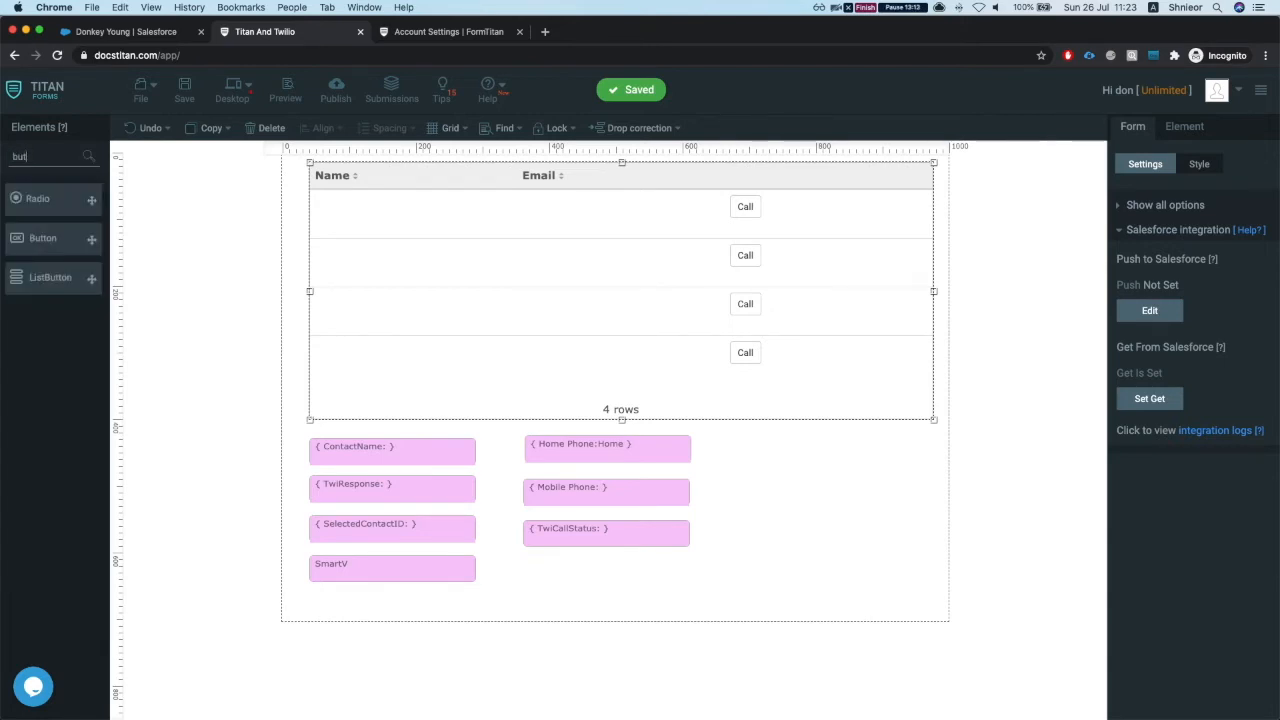
drag(100, 236, 803, 468)
click(893, 639)
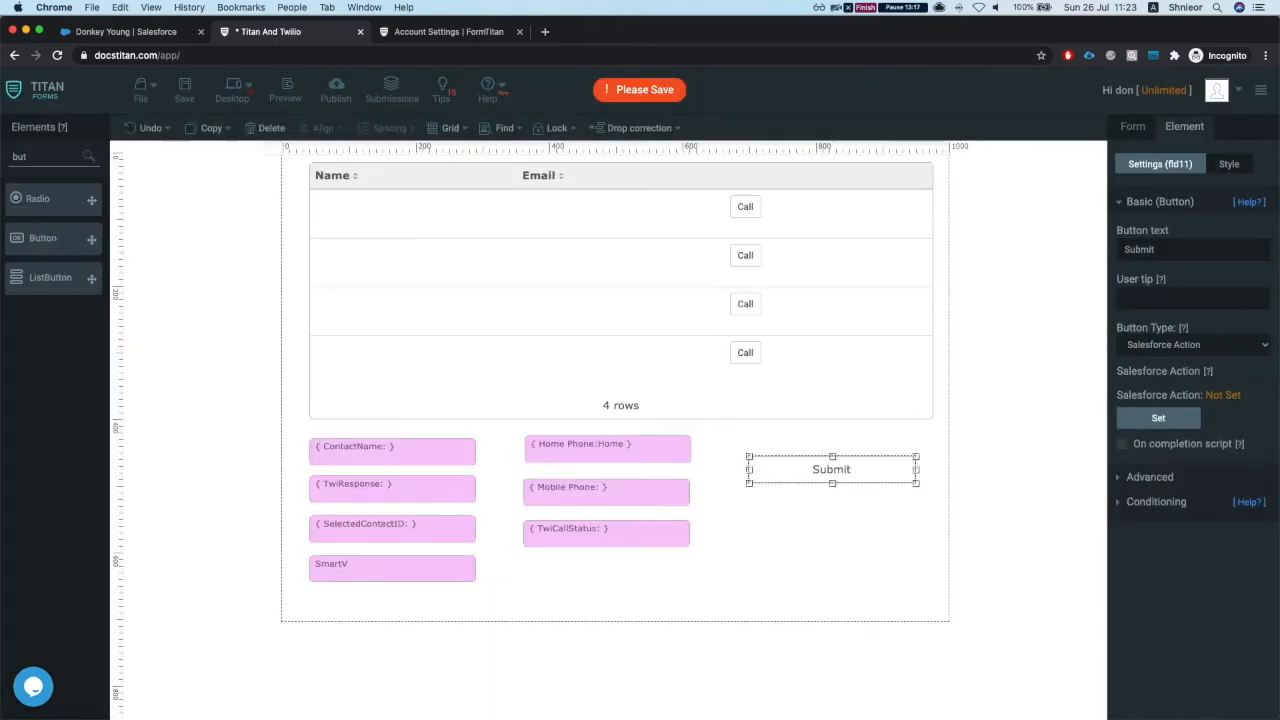
click(1204, 341)
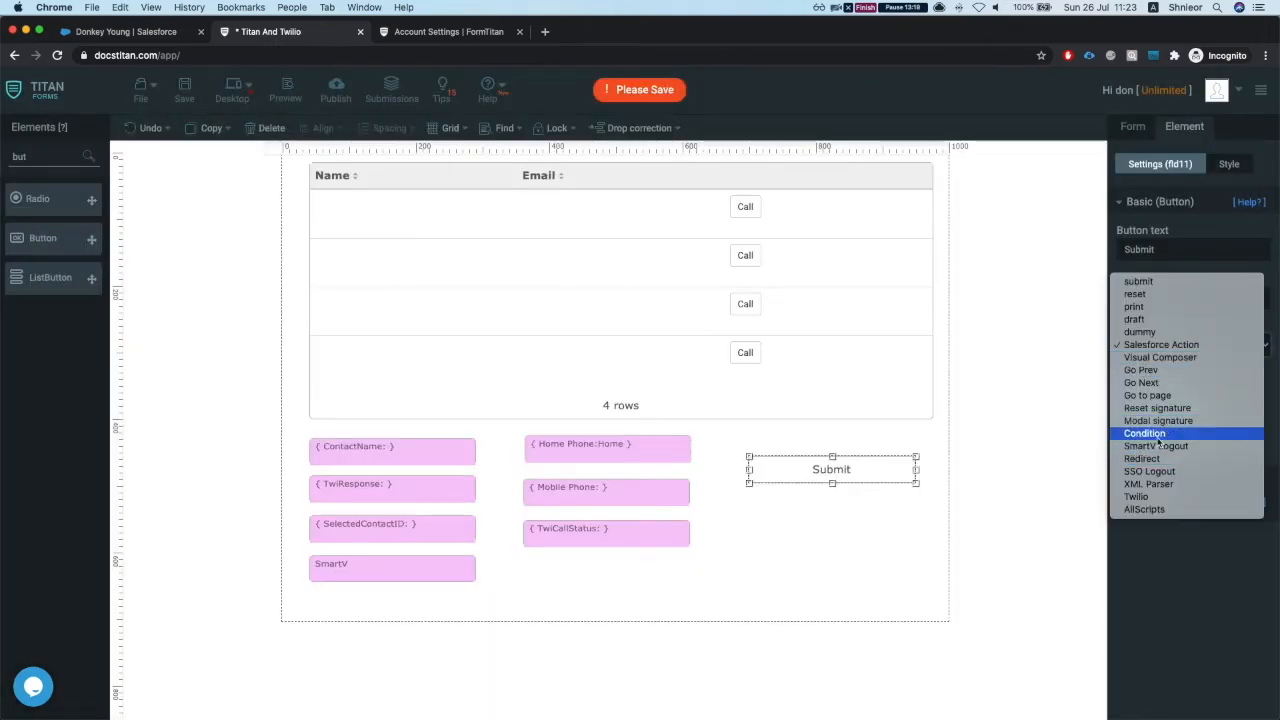
click(1138, 496)
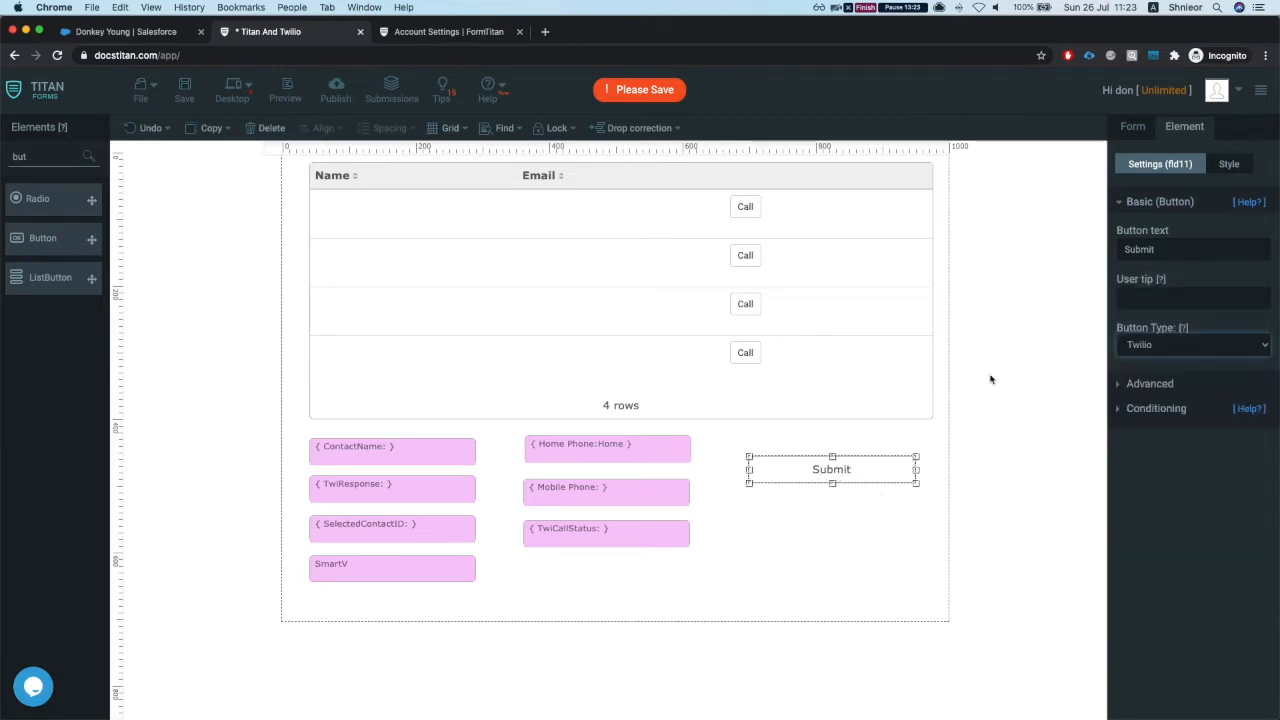
double_click(1189, 245)
text(call)
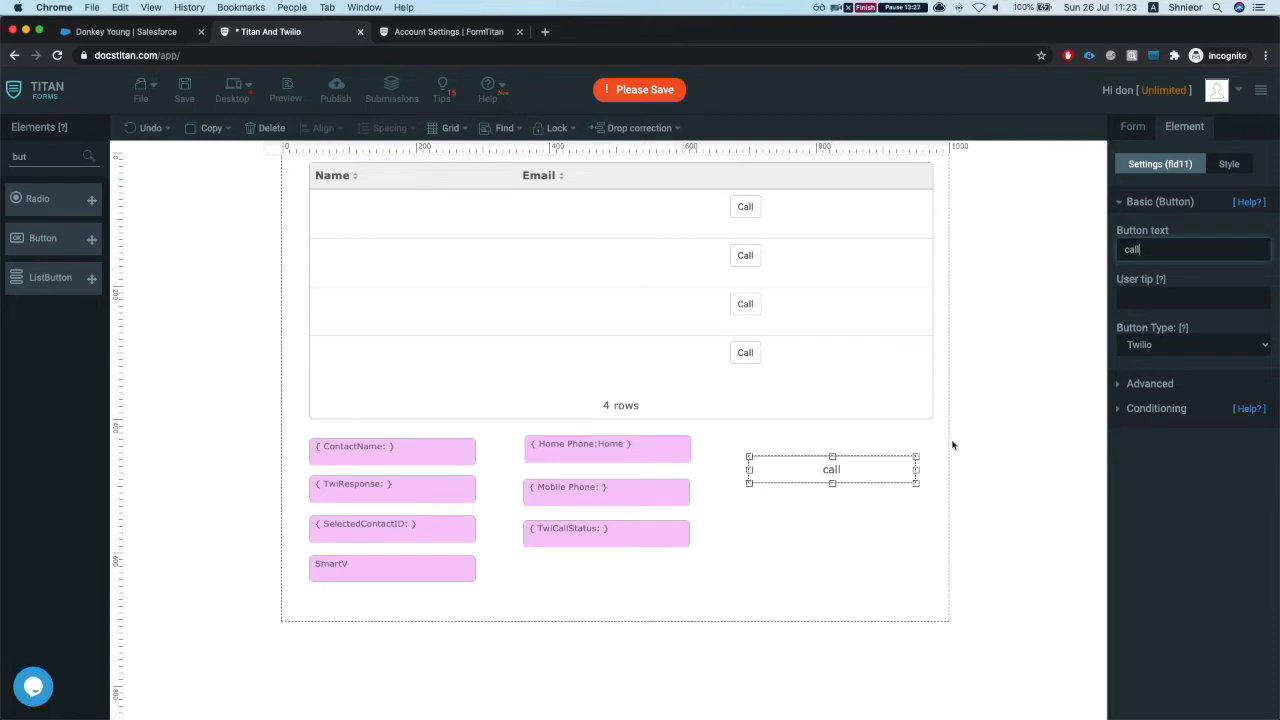
click(731, 551)
click(804, 468)
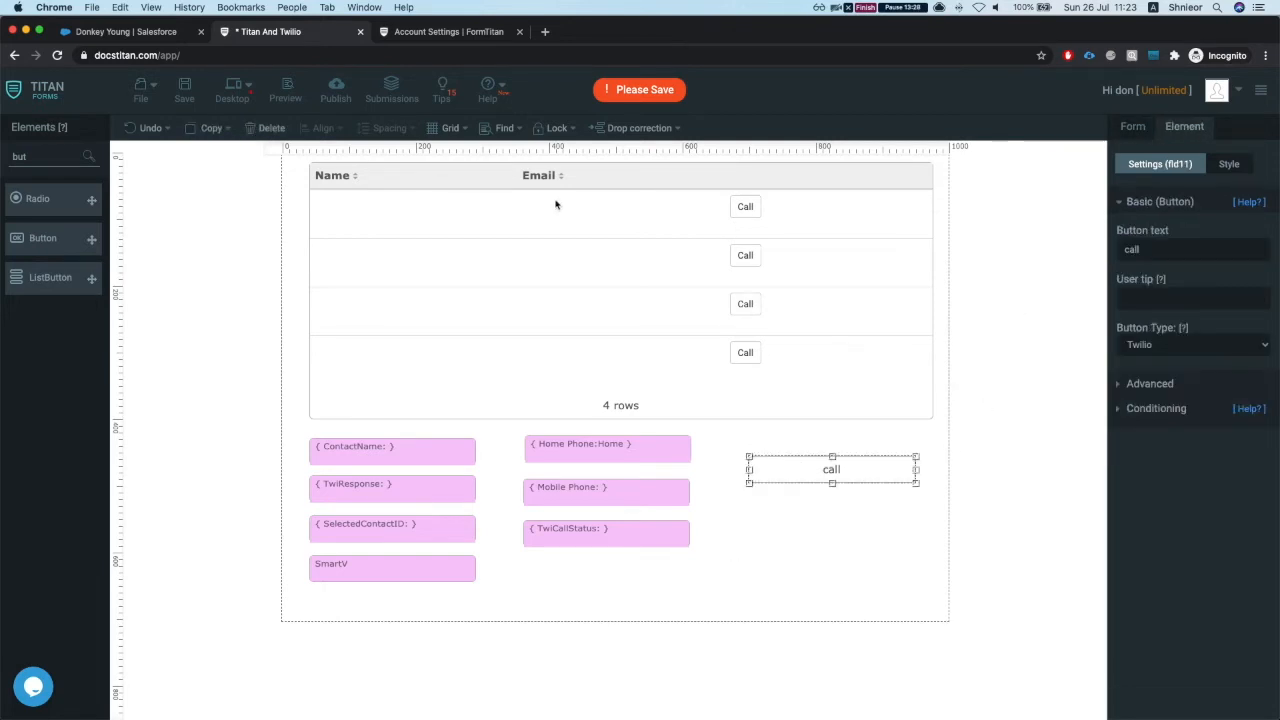
click(265, 129)
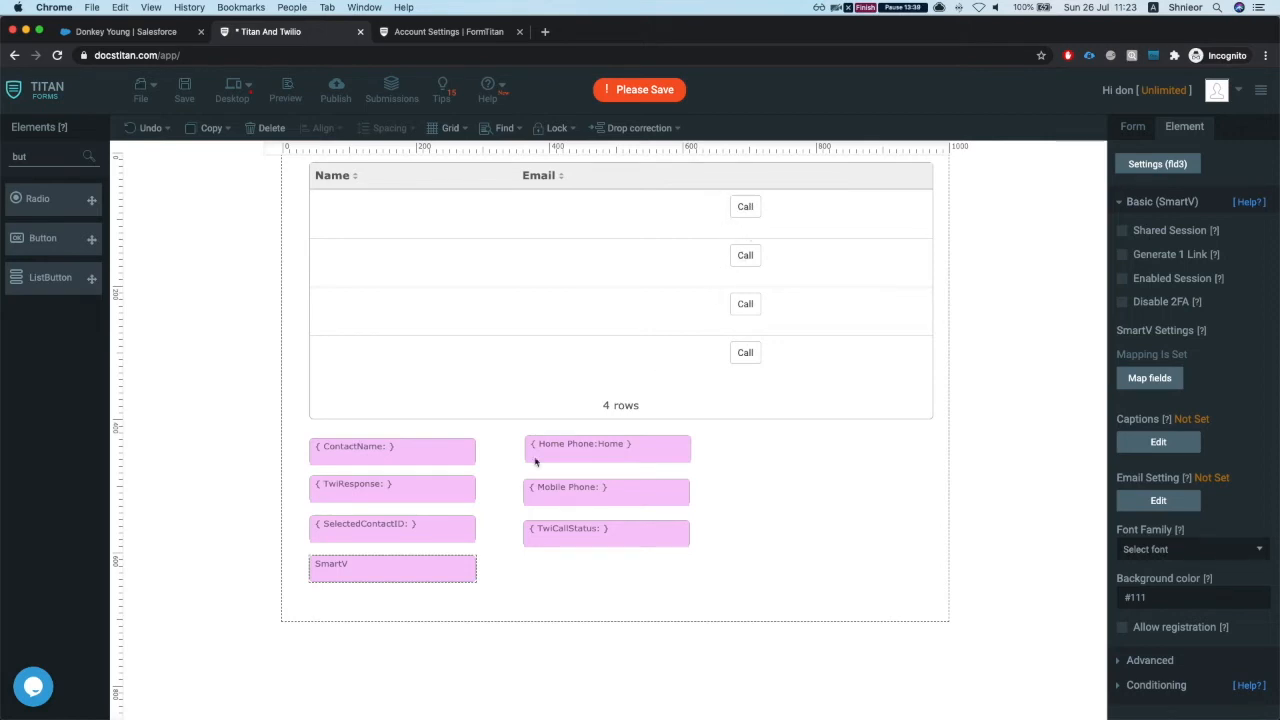
click(403, 531)
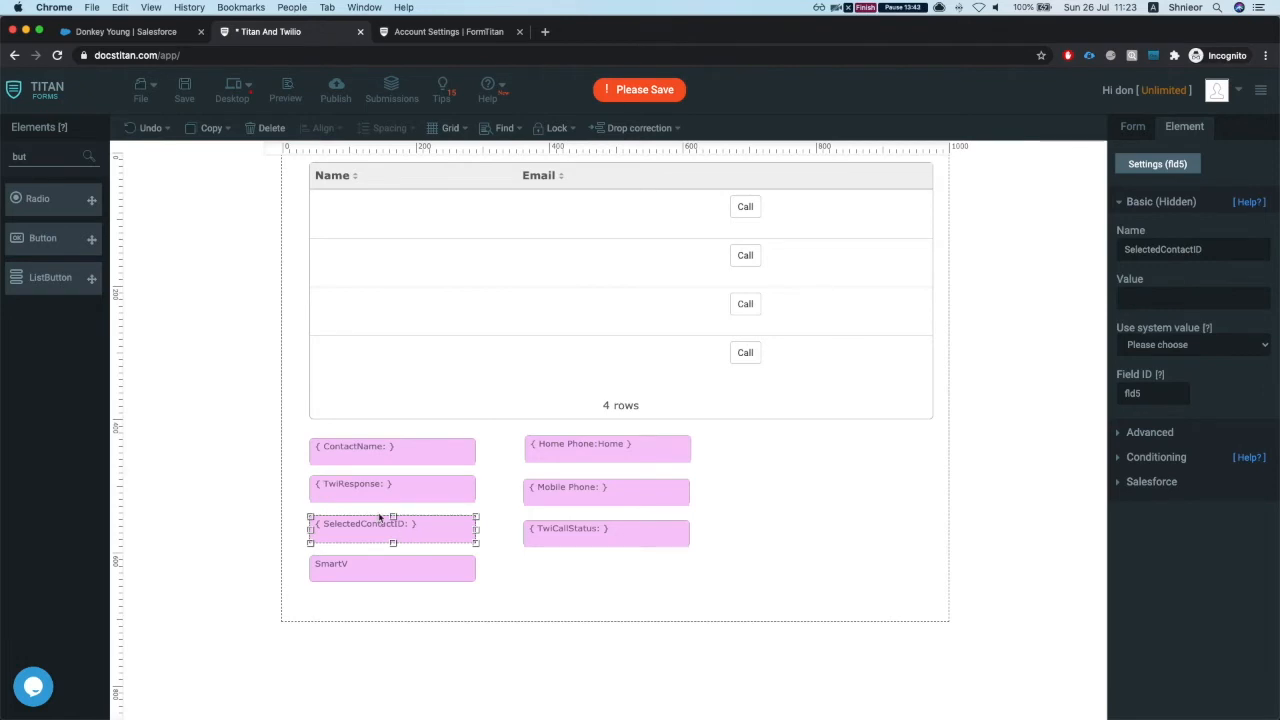
Add a second condition rule to SelectedContactID requiring the current field to be not empty.
click(1160, 460)
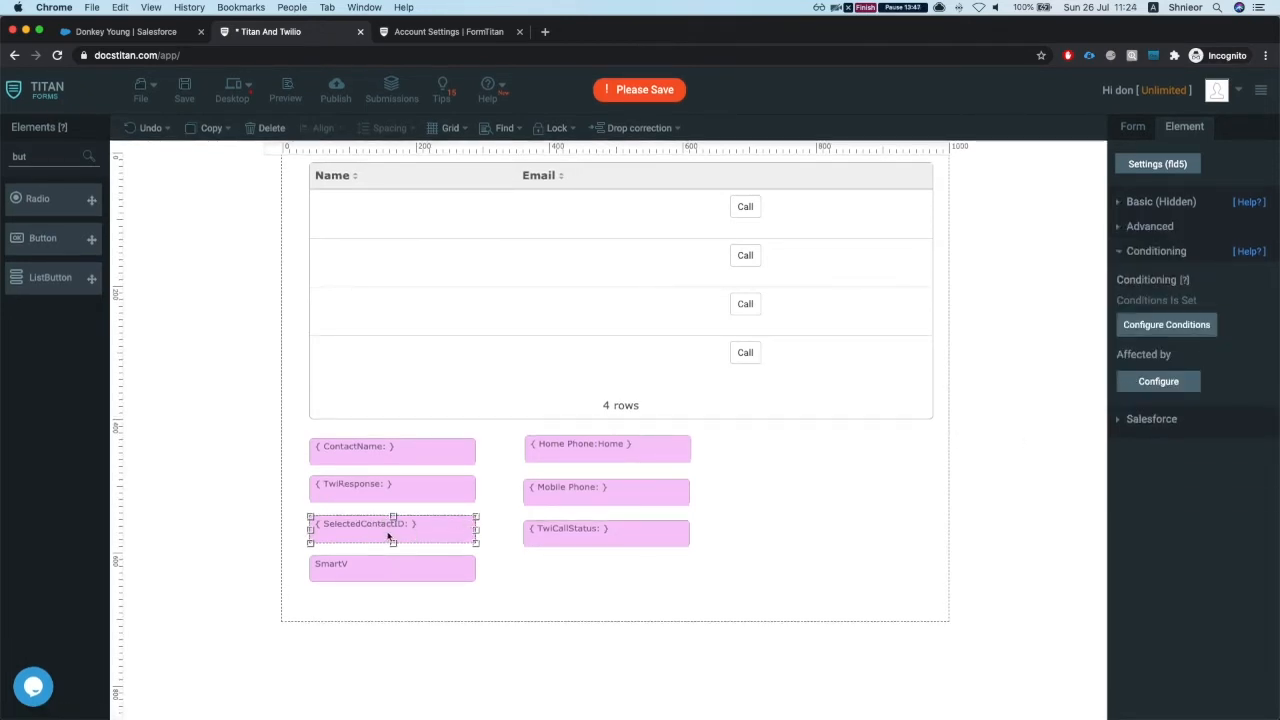
click(1179, 326)
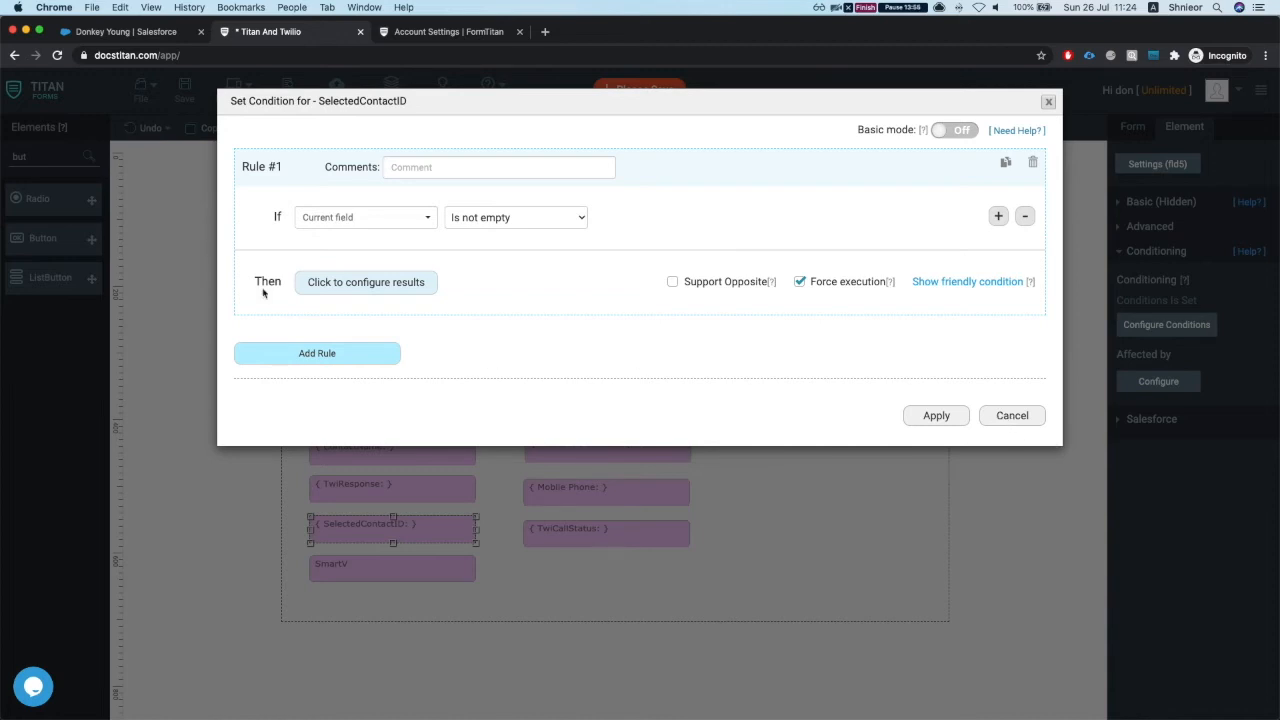
click(340, 284)
click(892, 637)
click(366, 358)
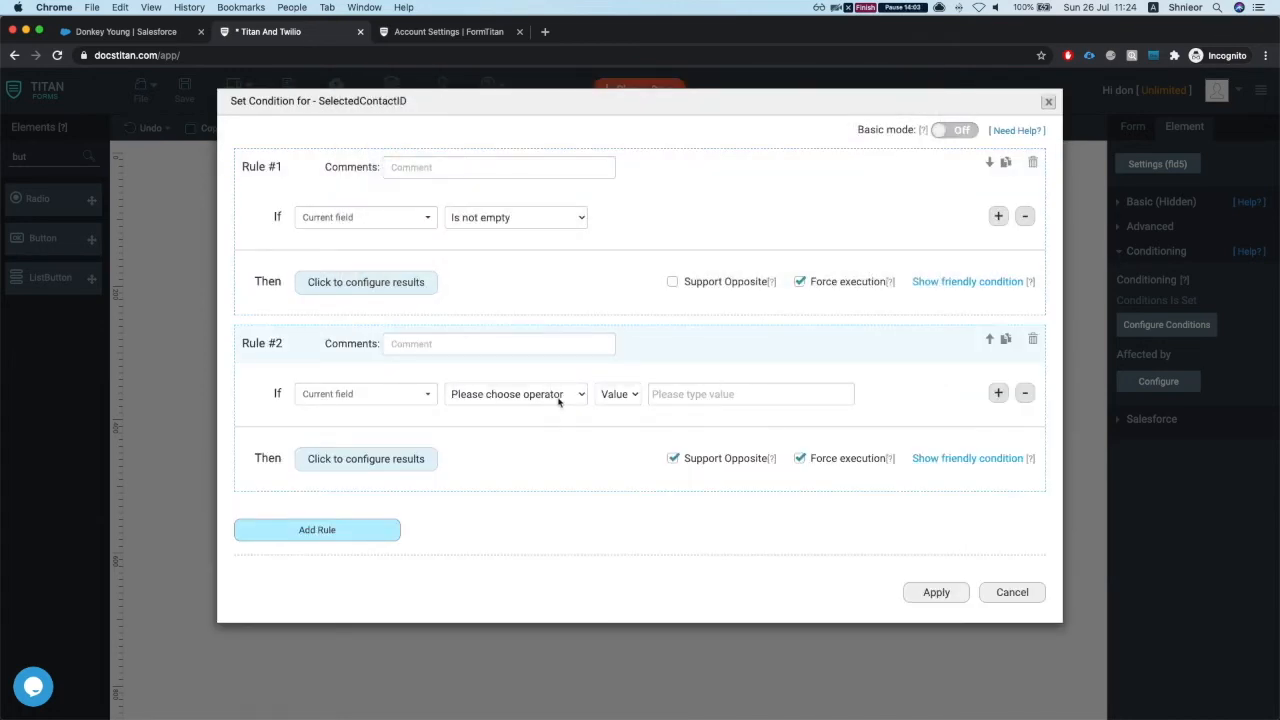
click(499, 394)
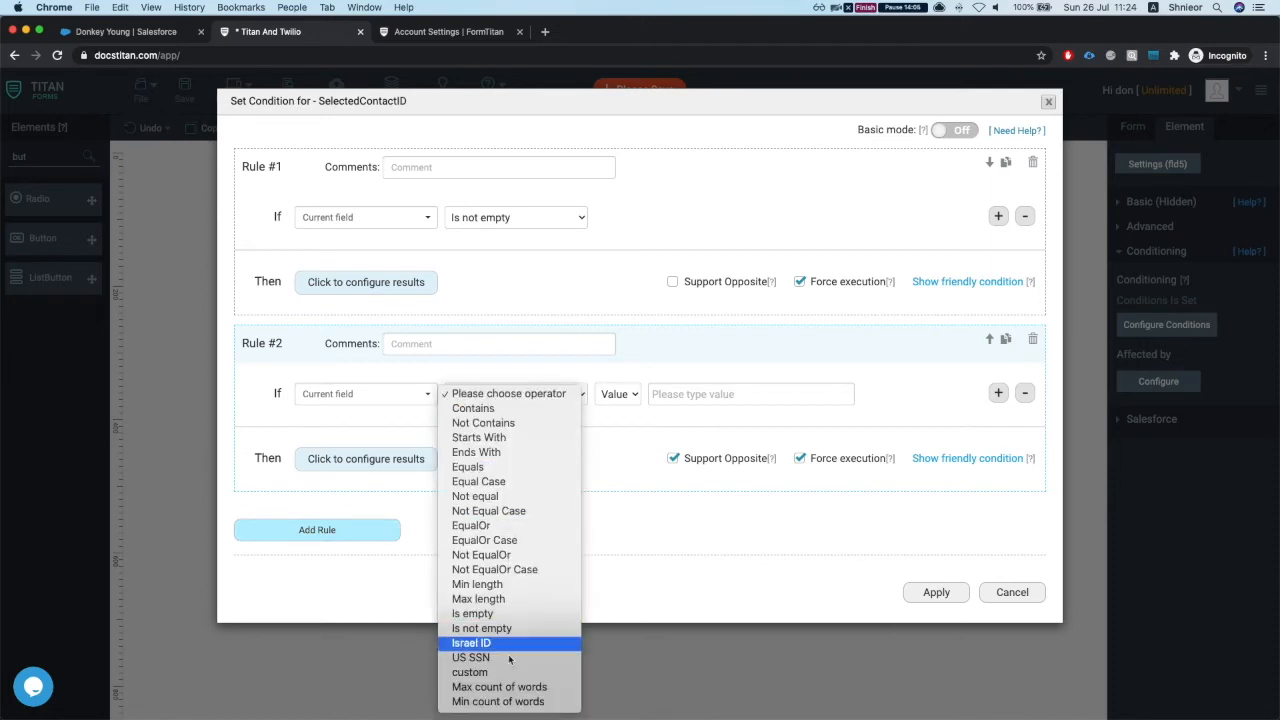
click(490, 628)
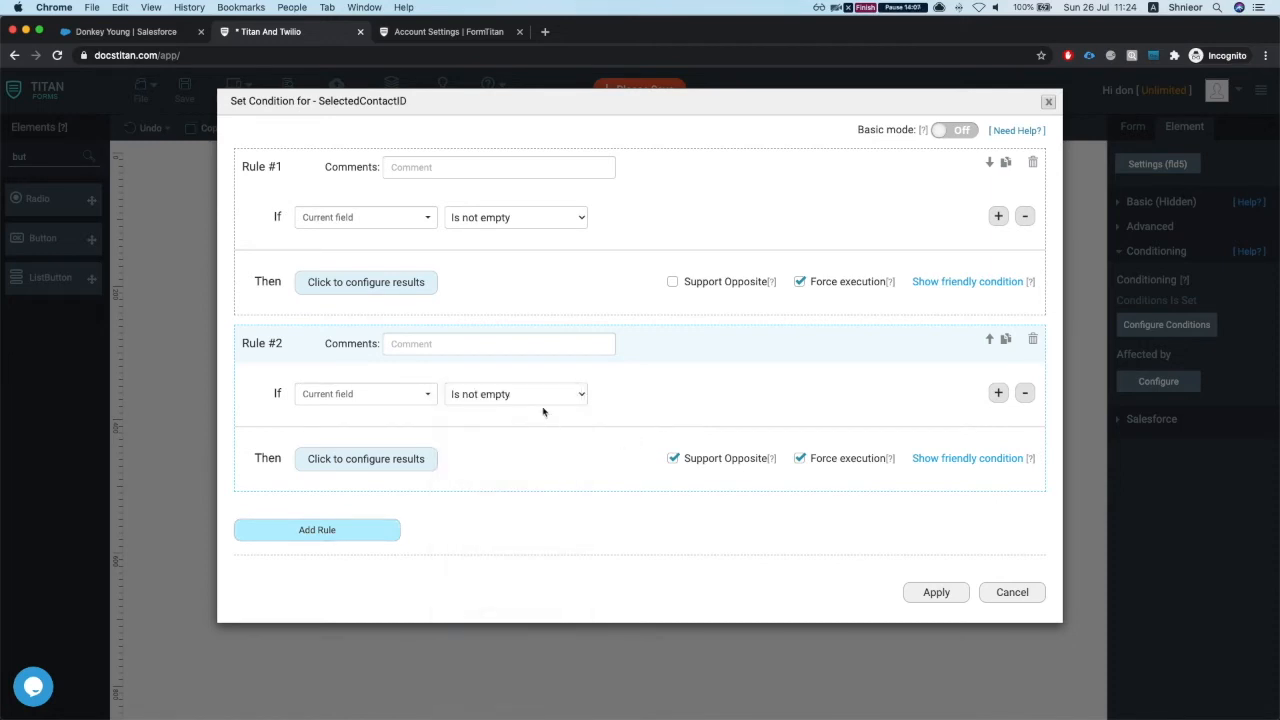
Add a ContactName (fld7) Is not empty line to rule 2, joined with And.
click(1000, 393)
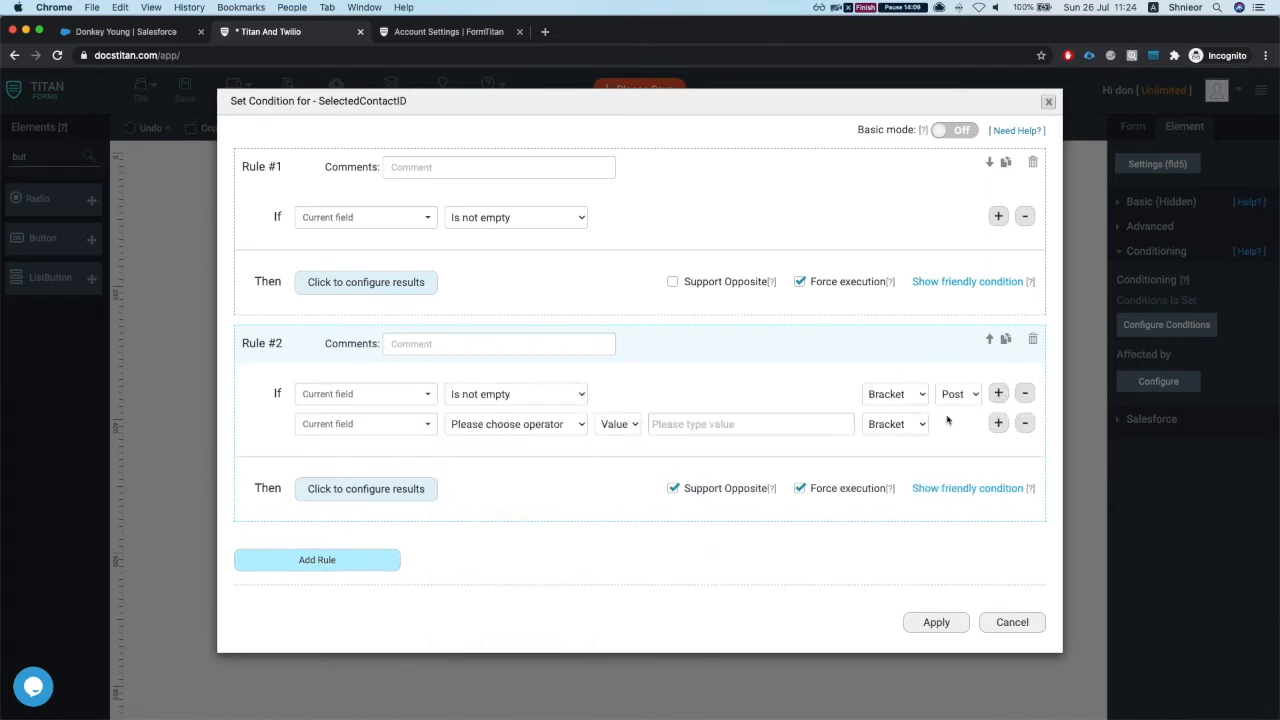
click(551, 426)
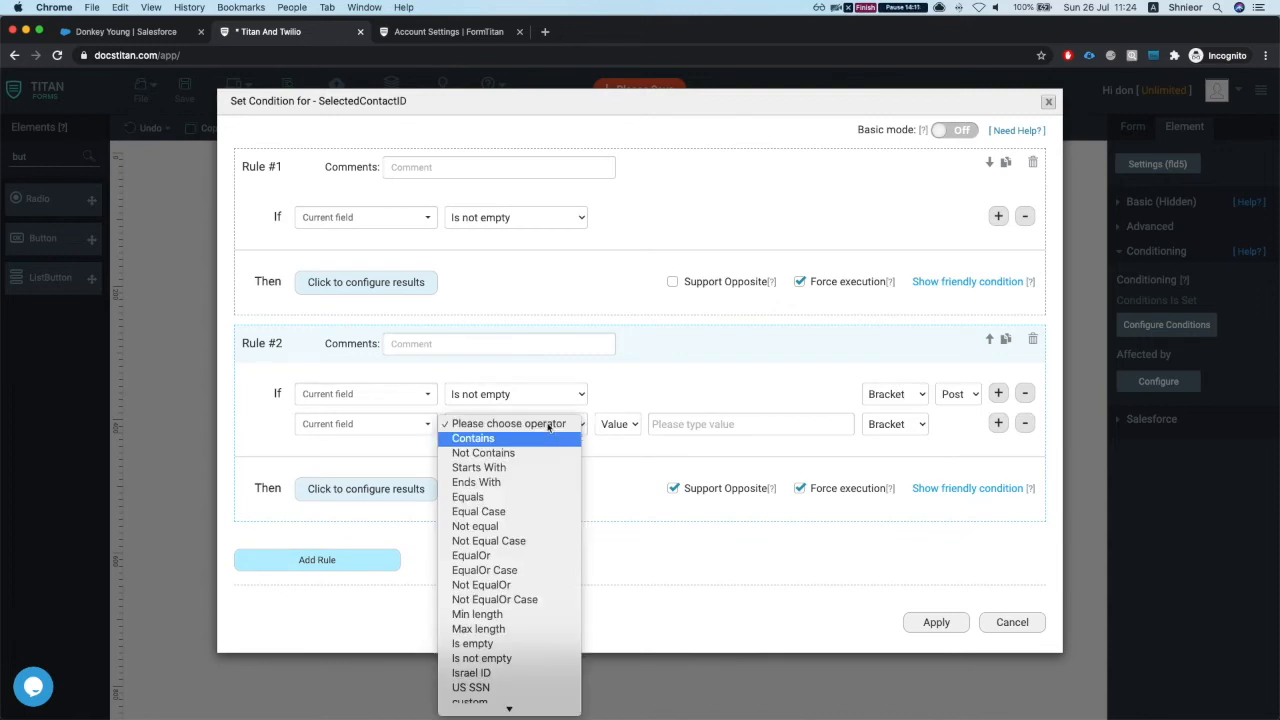
click(334, 424)
click(334, 424)
text(cont)
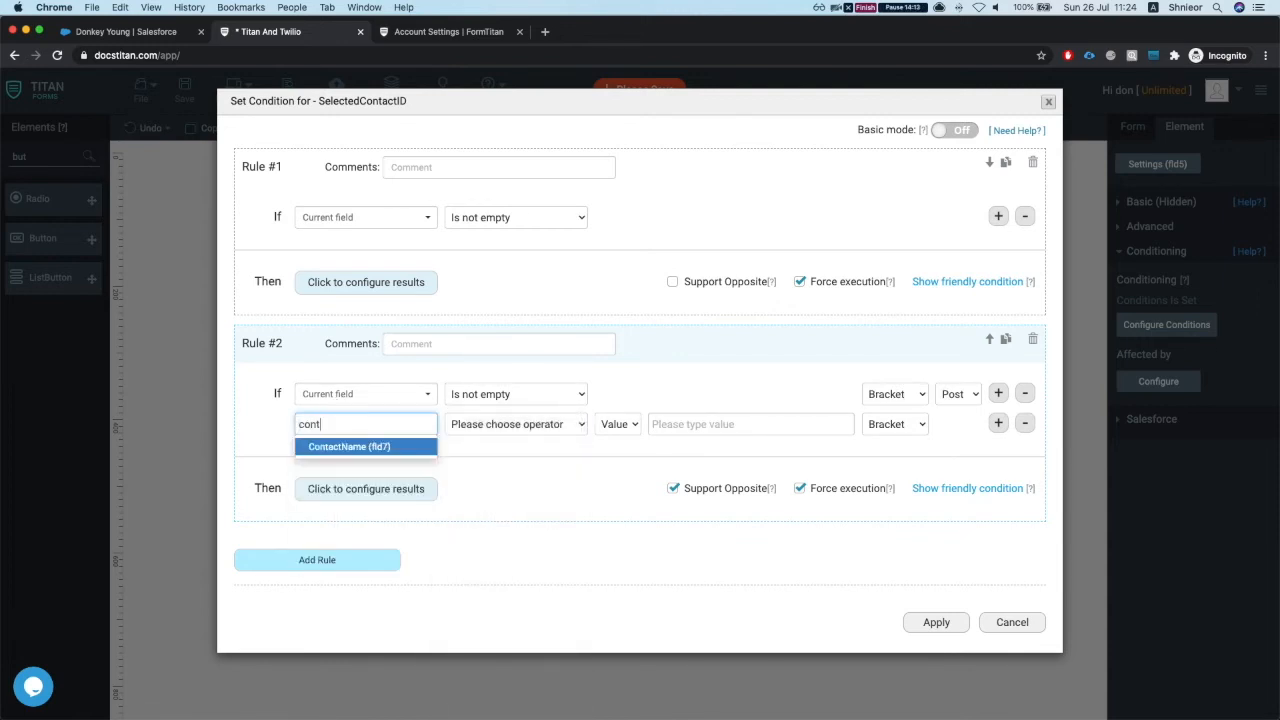
key(Return)
click(493, 426)
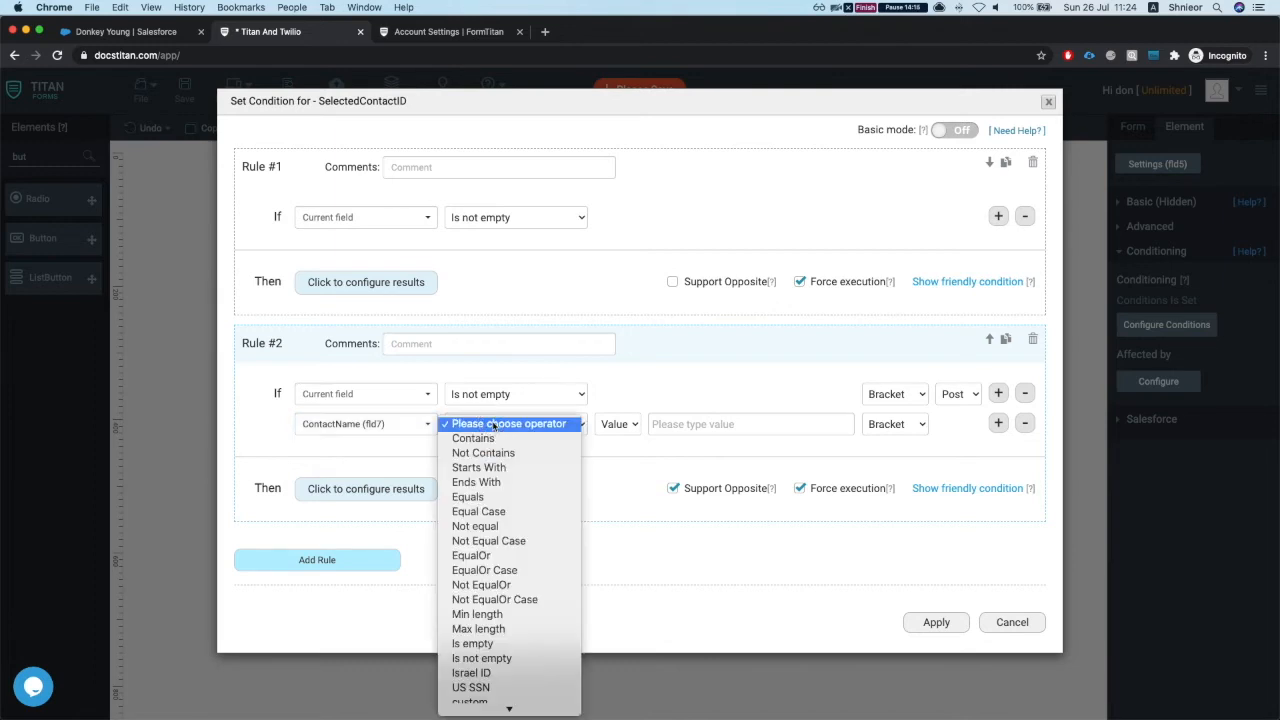
key(i)
key(i)
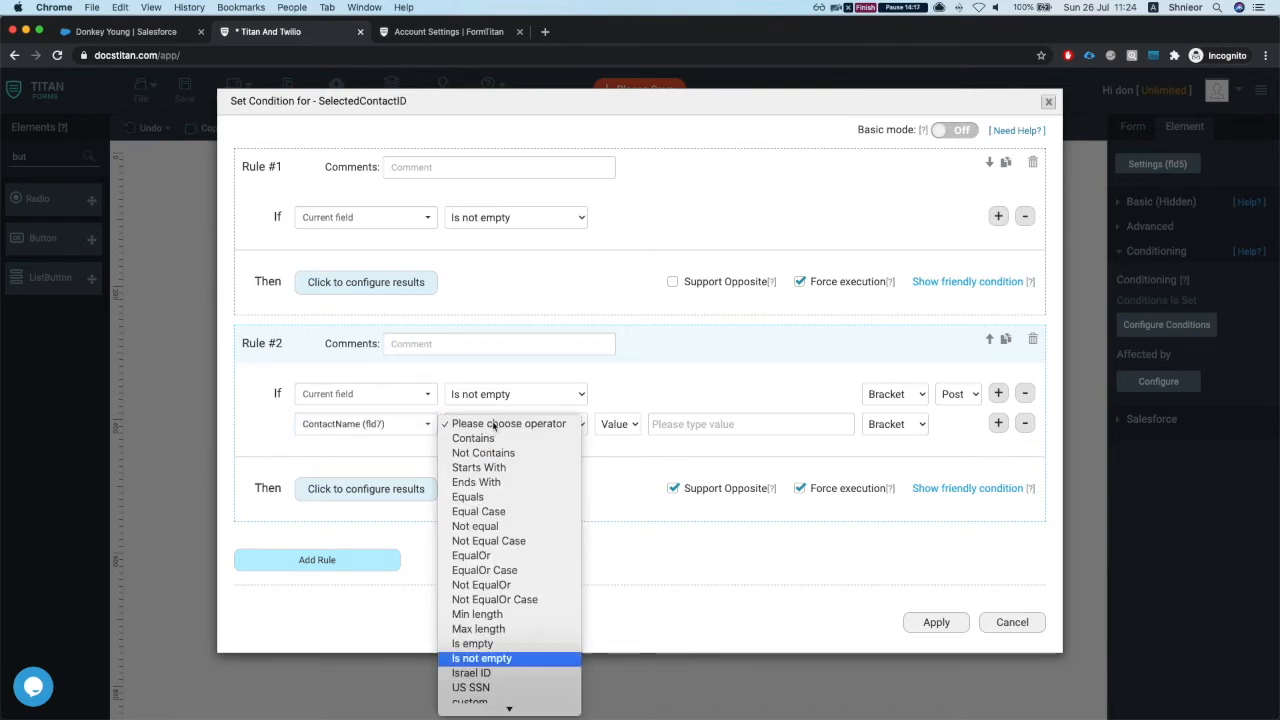
key(Return)
click(951, 396)
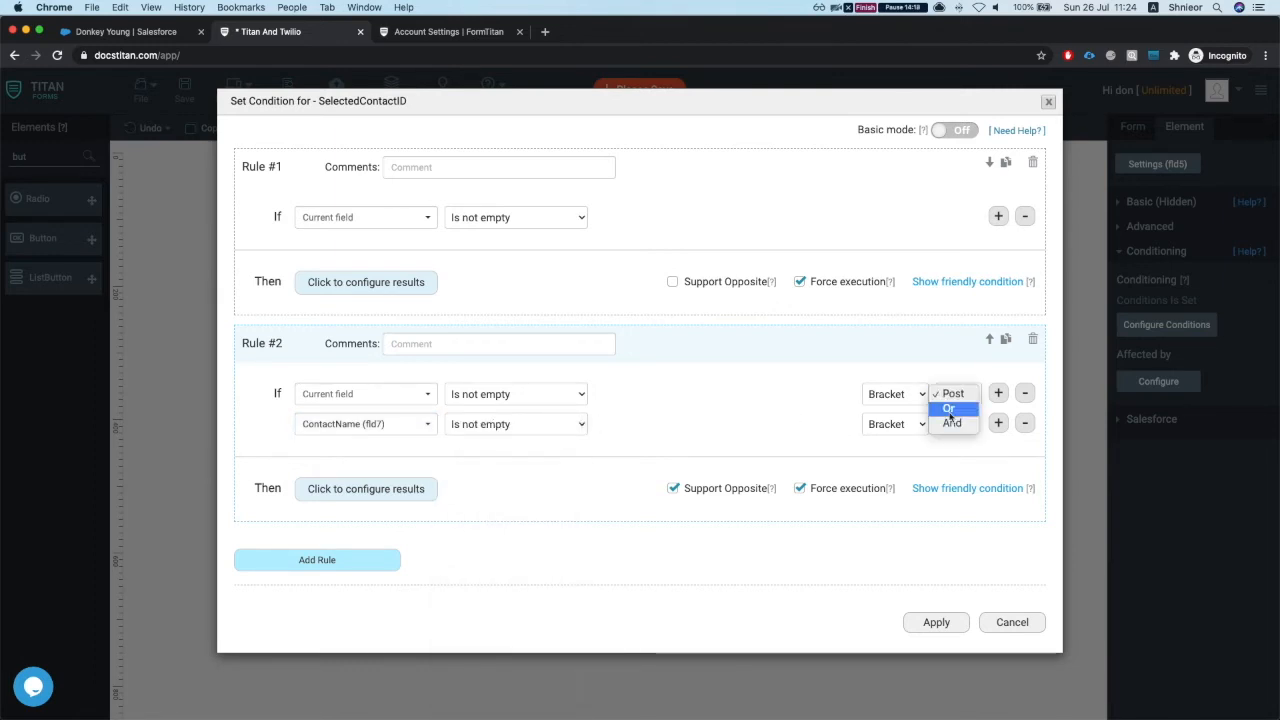
click(946, 424)
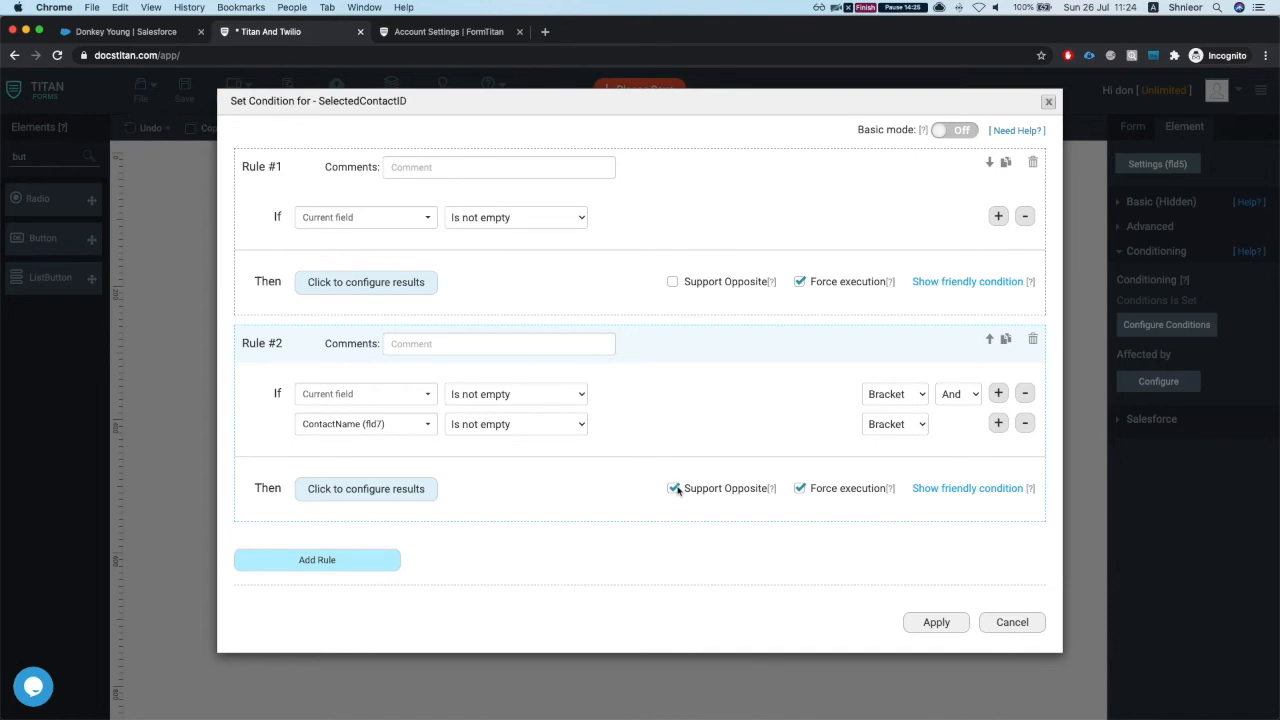
Set rule 2's result to execute the Twilio button.
click(348, 489)
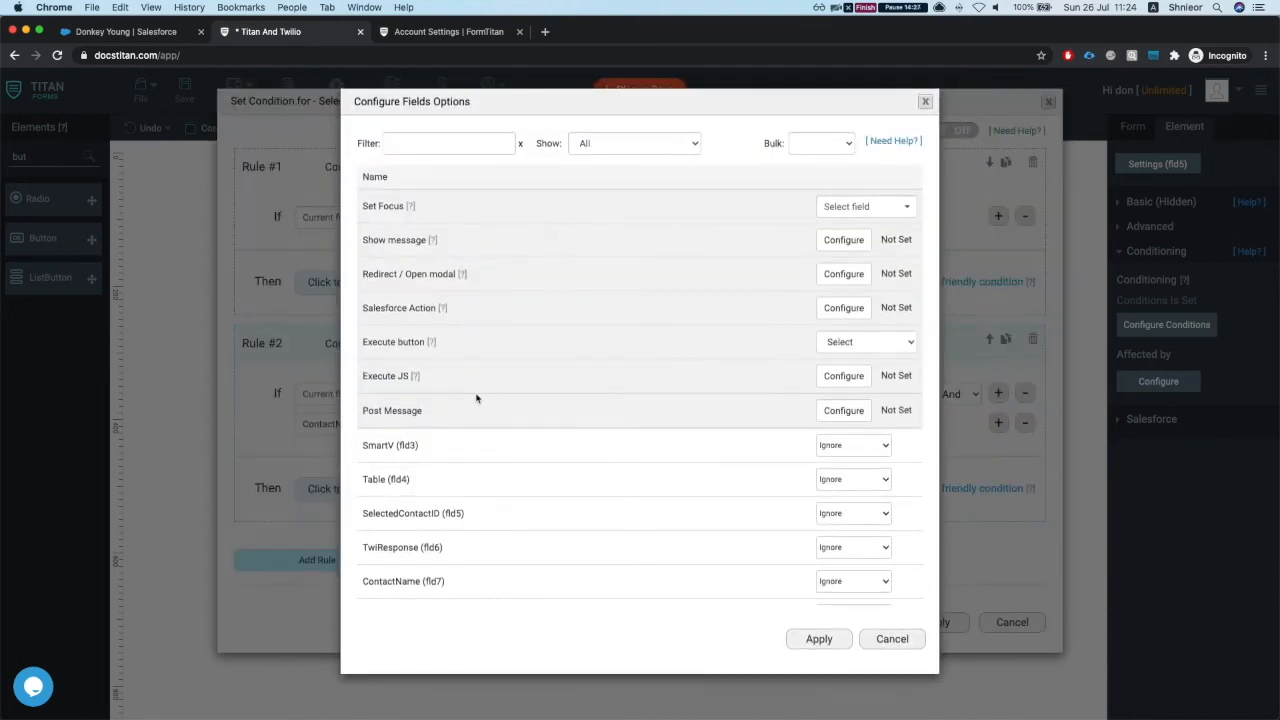
scroll(650, 460, down, 1)
click(865, 337)
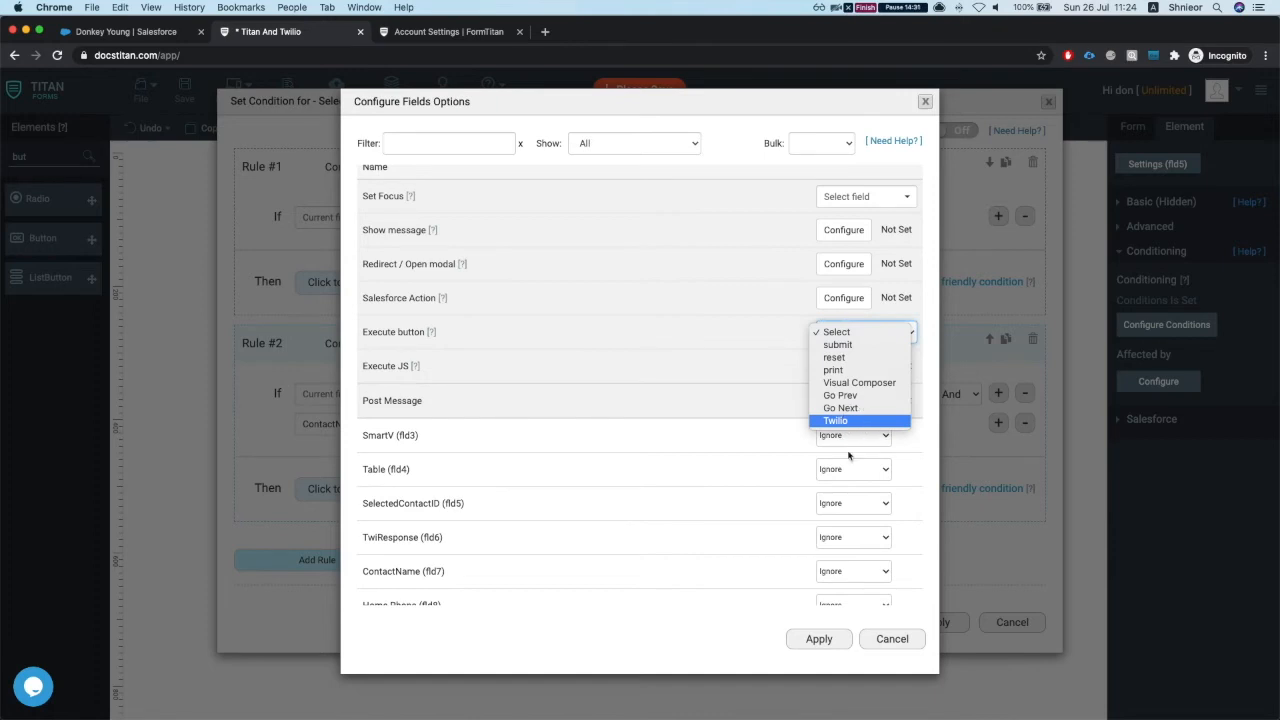
click(847, 421)
click(815, 640)
Apply the condition rules, save the form, and switch to the Donkey Young Salesforce tab.
click(948, 622)
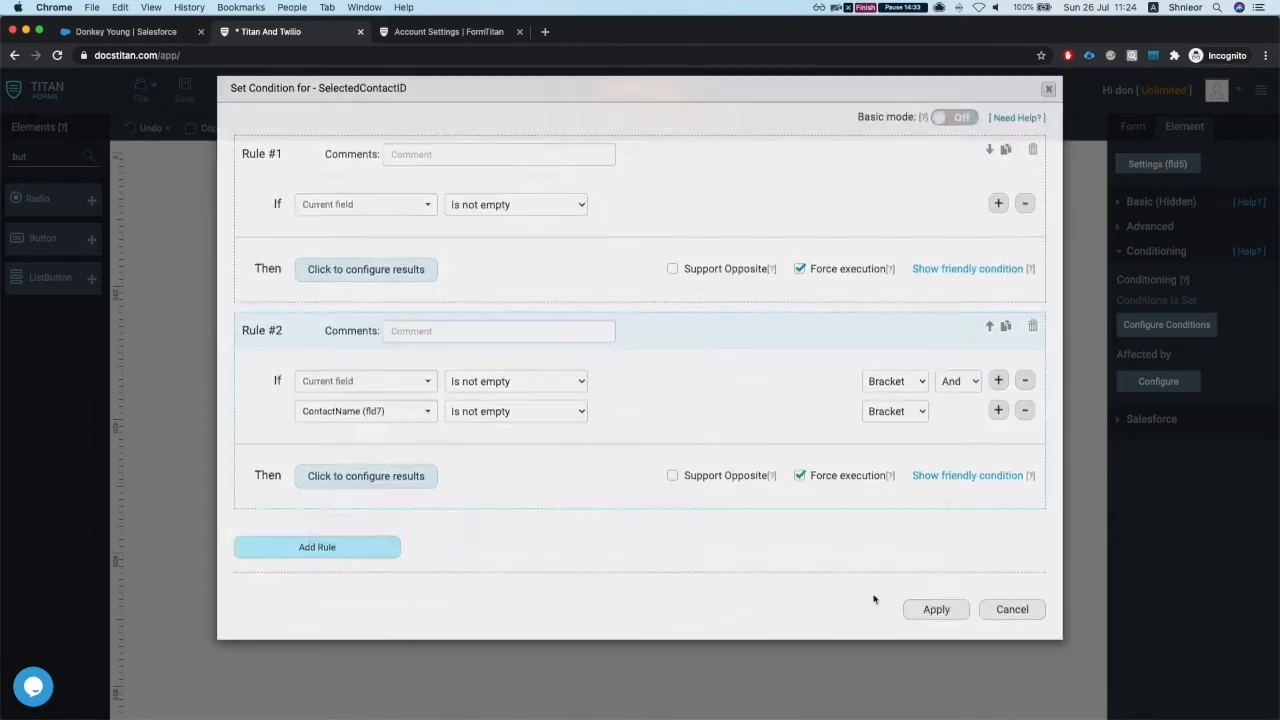
click(176, 92)
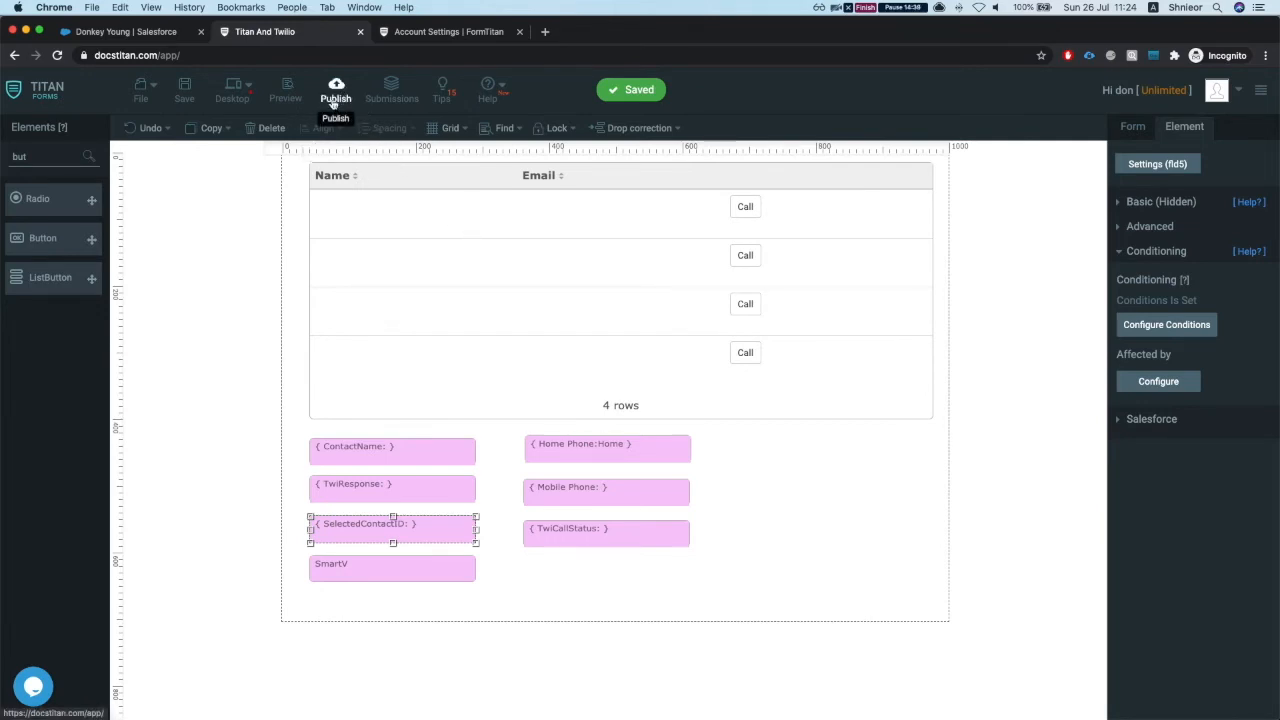
click(145, 31)
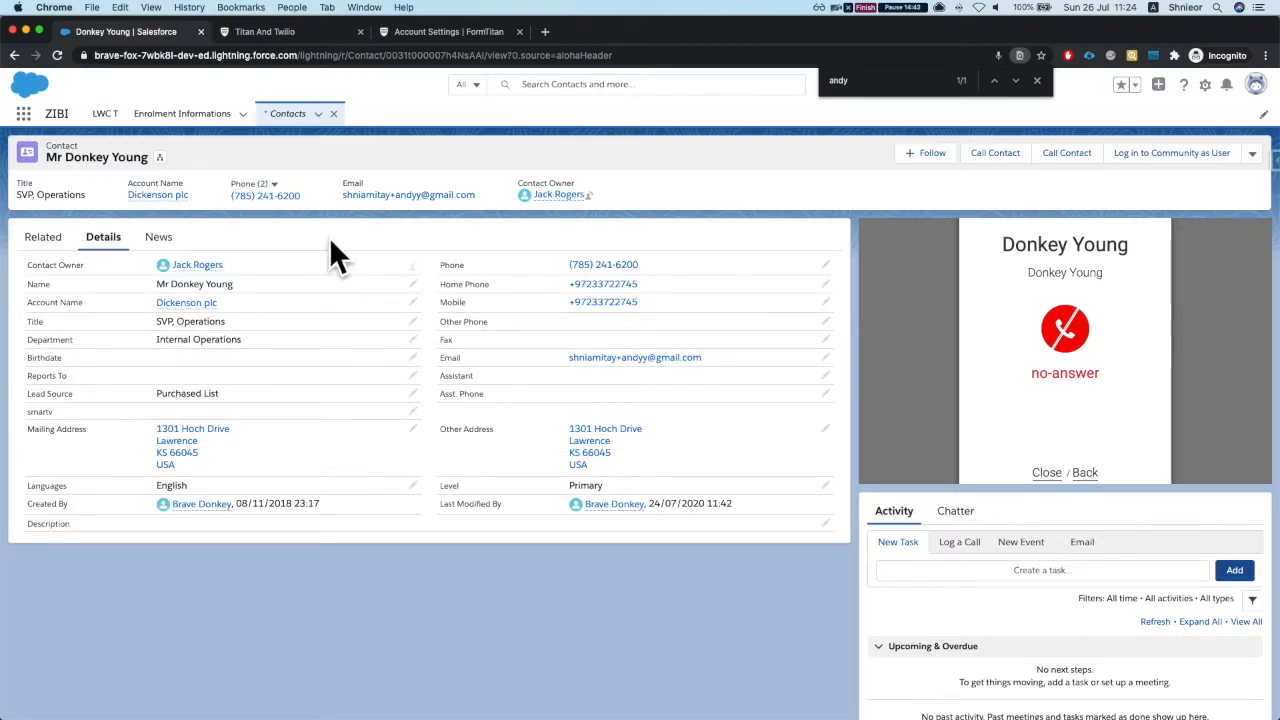
Open the contact's Dickenson plc account in a new tab.
click(199, 302)
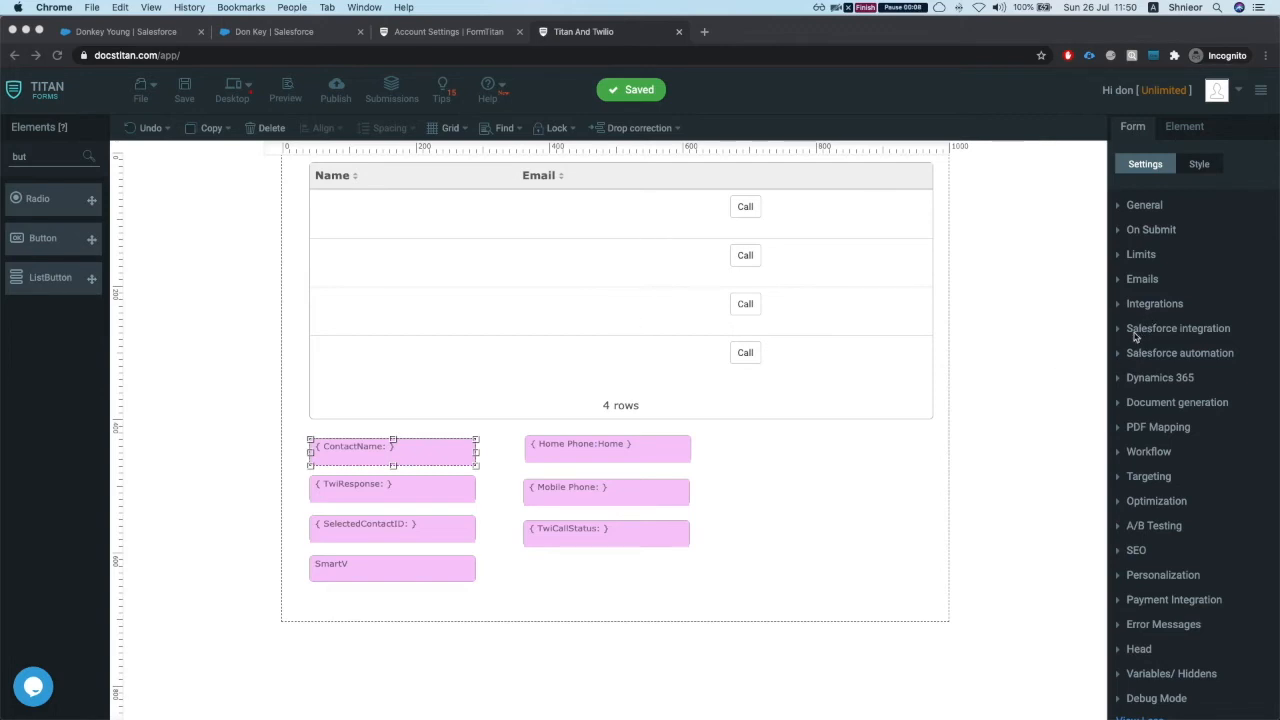
Edit the form's push notification integration, choose Twilio, and expand its Phone call settings.
click(1150, 305)
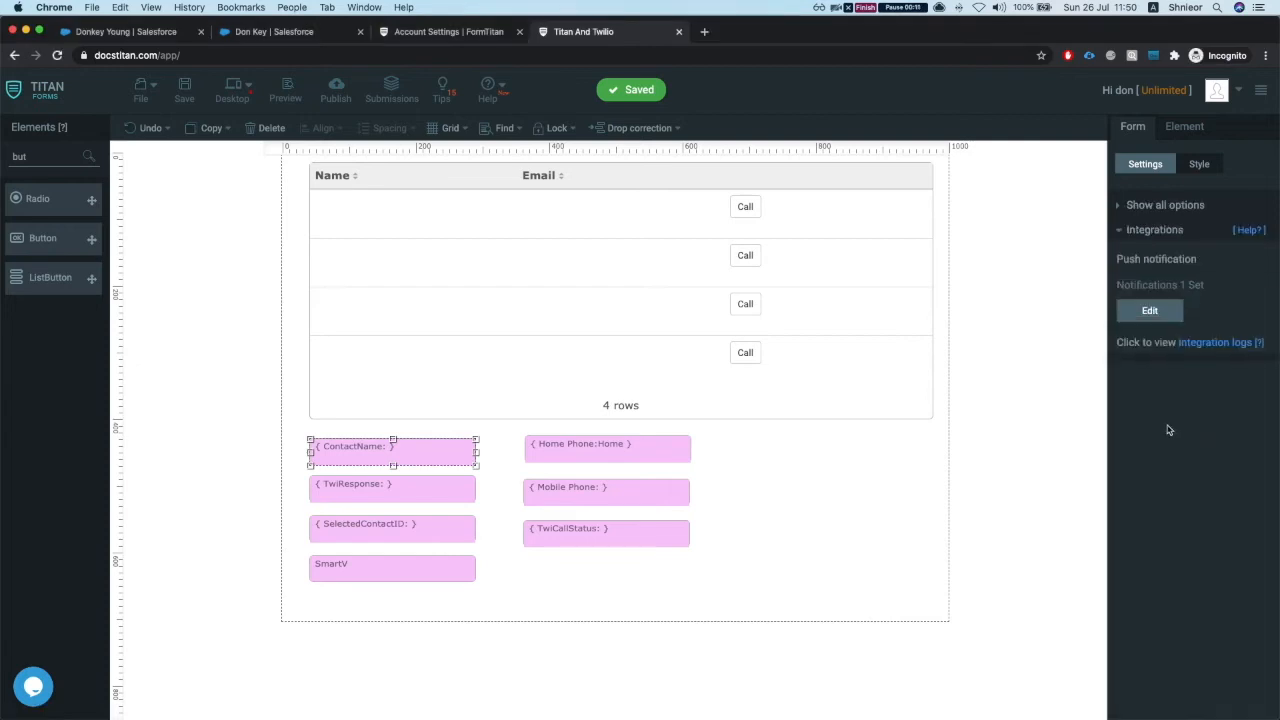
click(1152, 314)
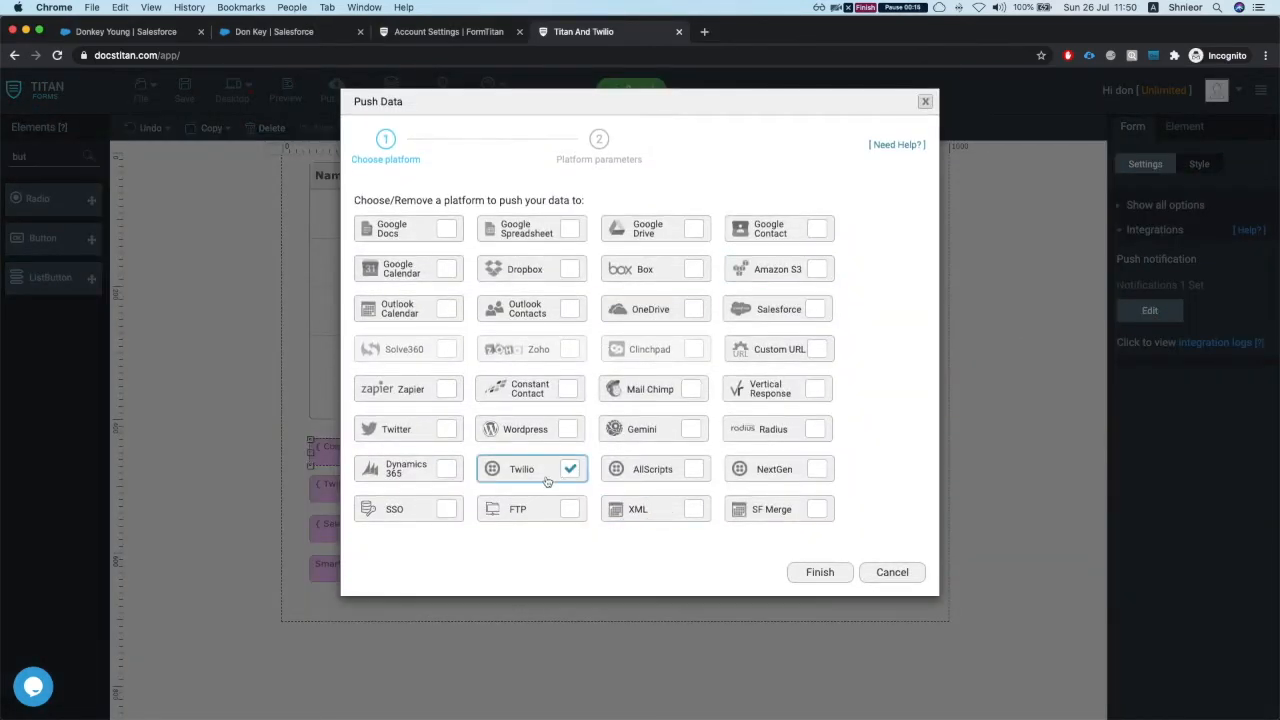
click(522, 470)
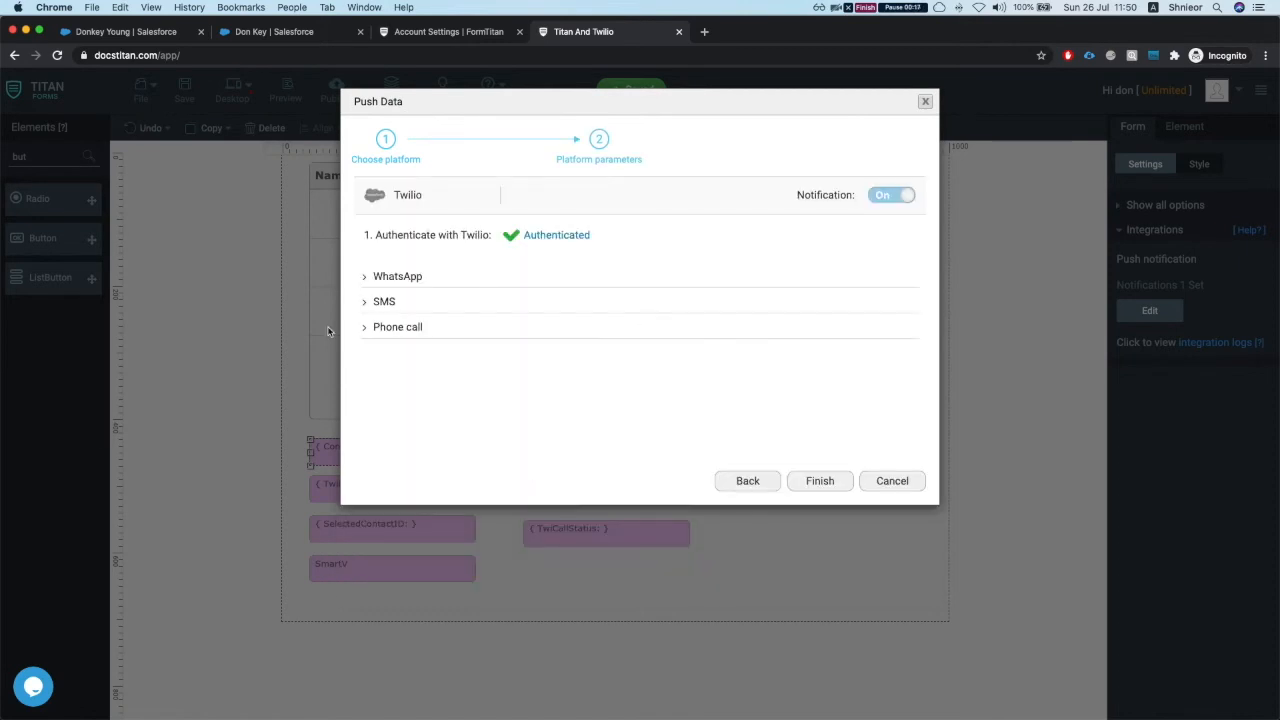
click(423, 338)
scroll(668, 543, down, 2)
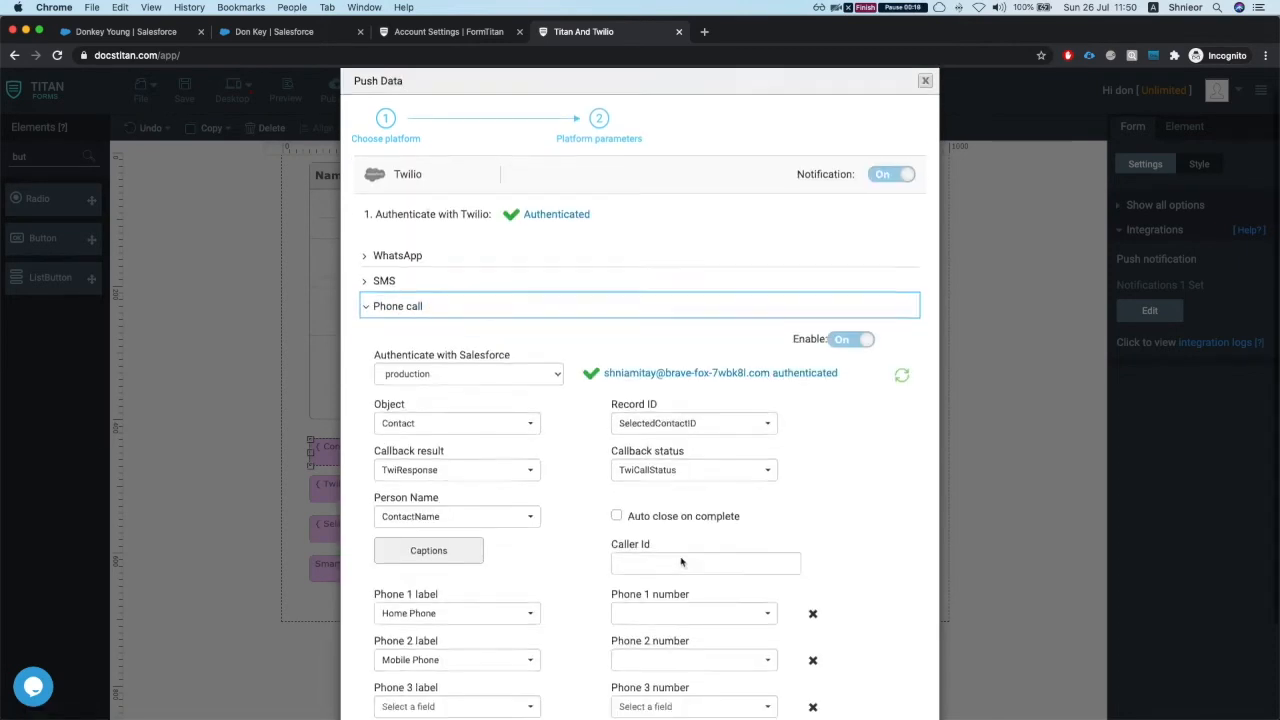
scroll(668, 543, down, 2)
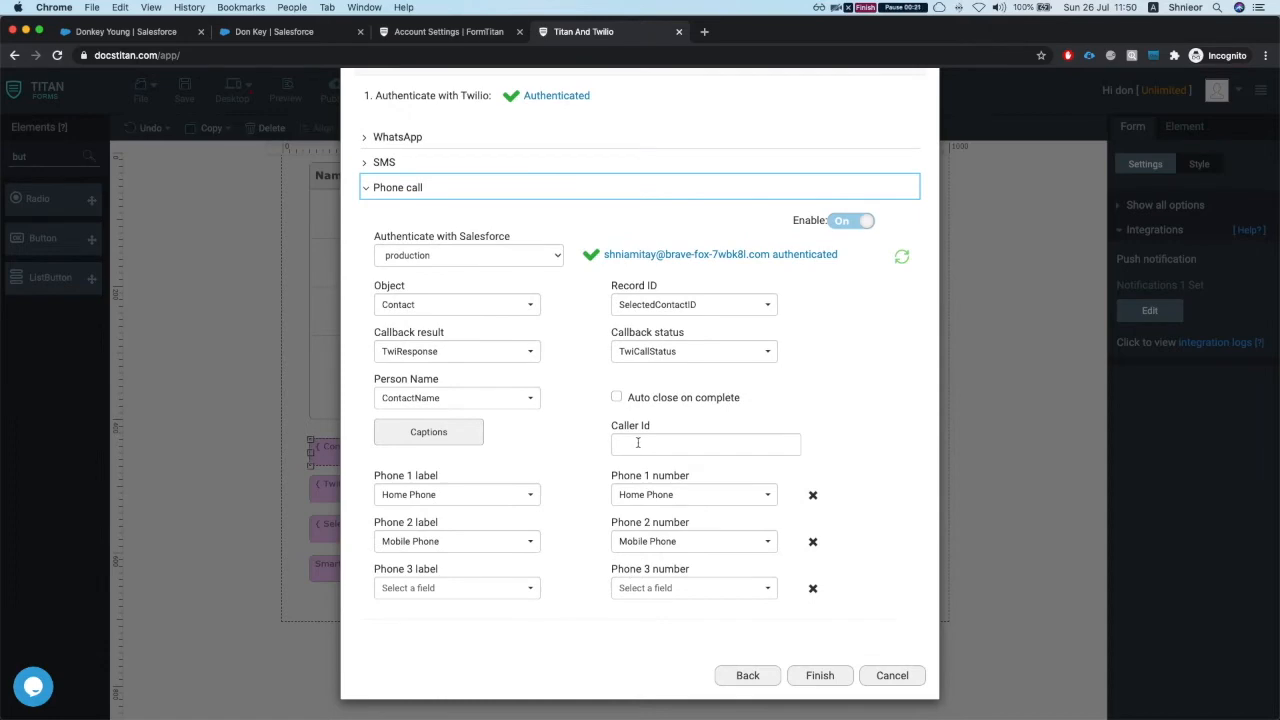
key(ctrl+Up)
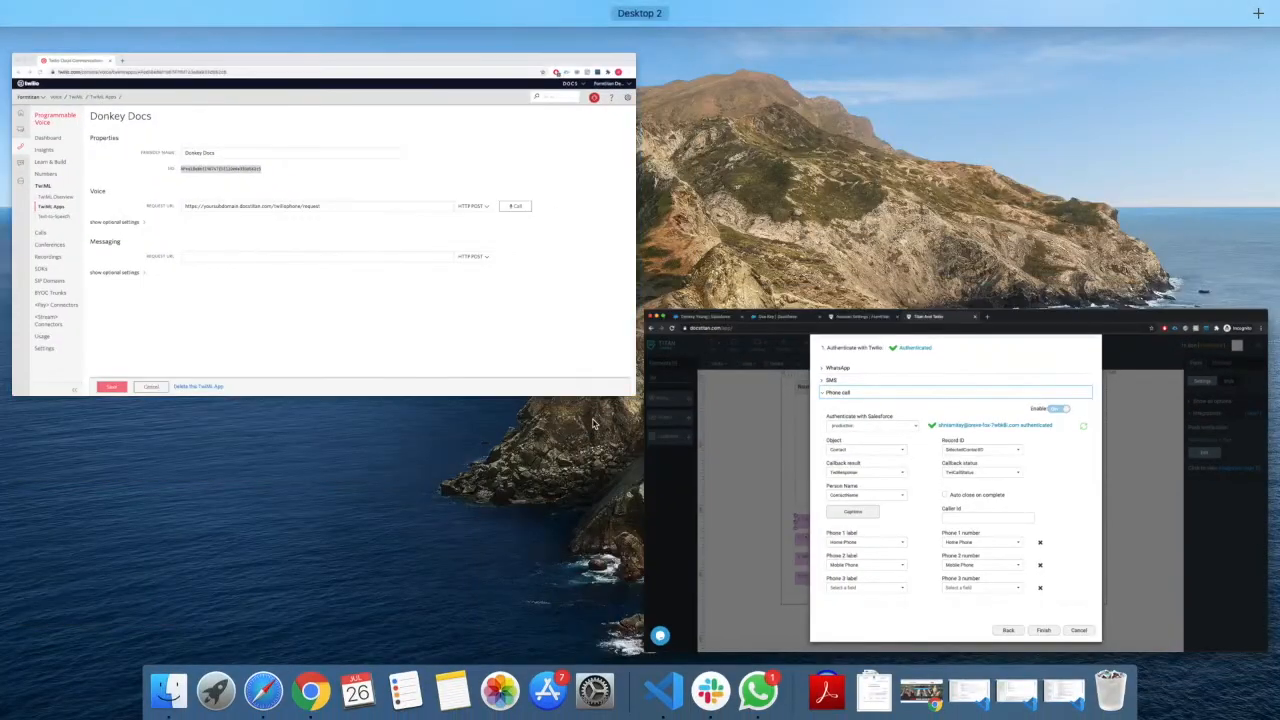
Look up the account's phone numbers on the Twilio Console Phone Numbers page.
click(474, 322)
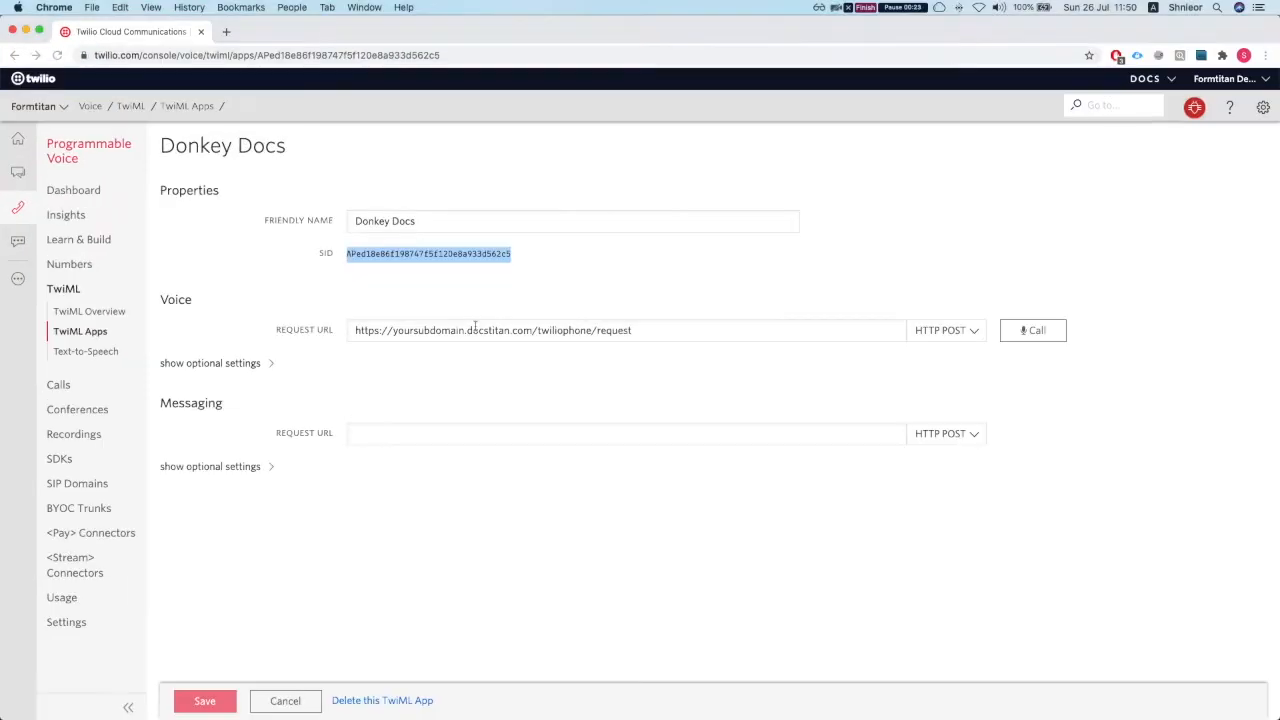
click(64, 262)
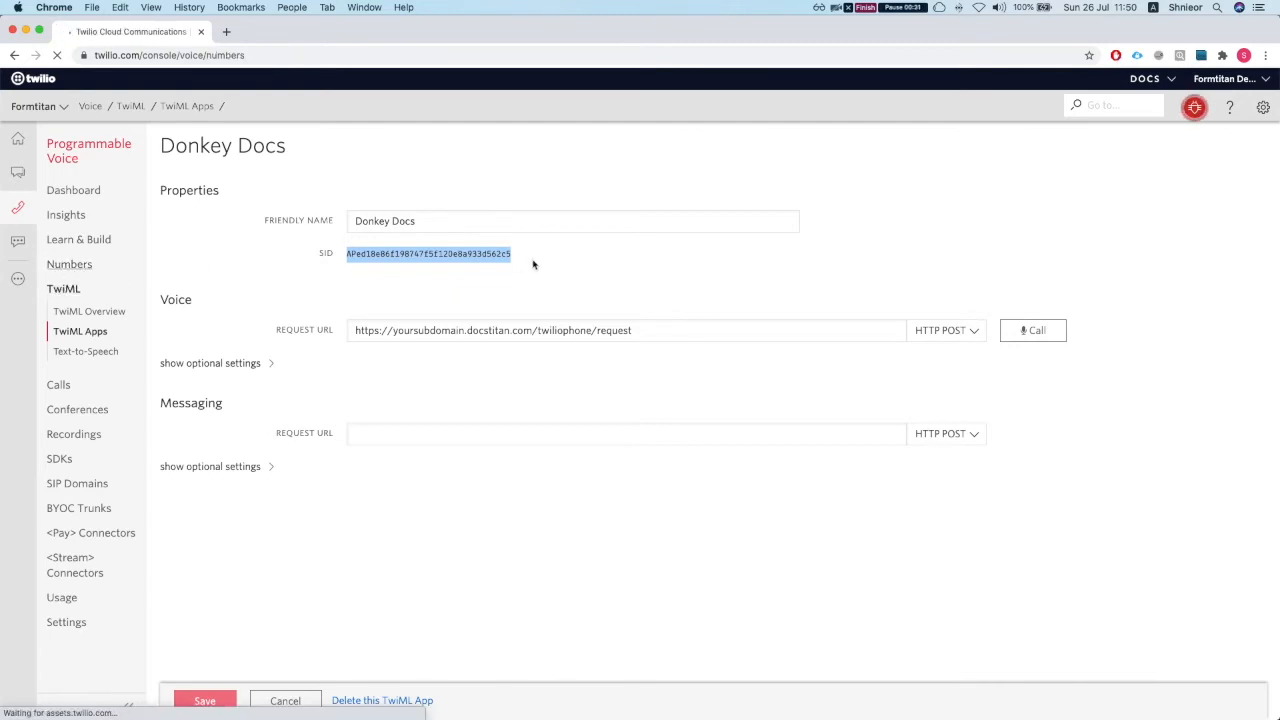
key(ctrl+Up)
click(500, 473)
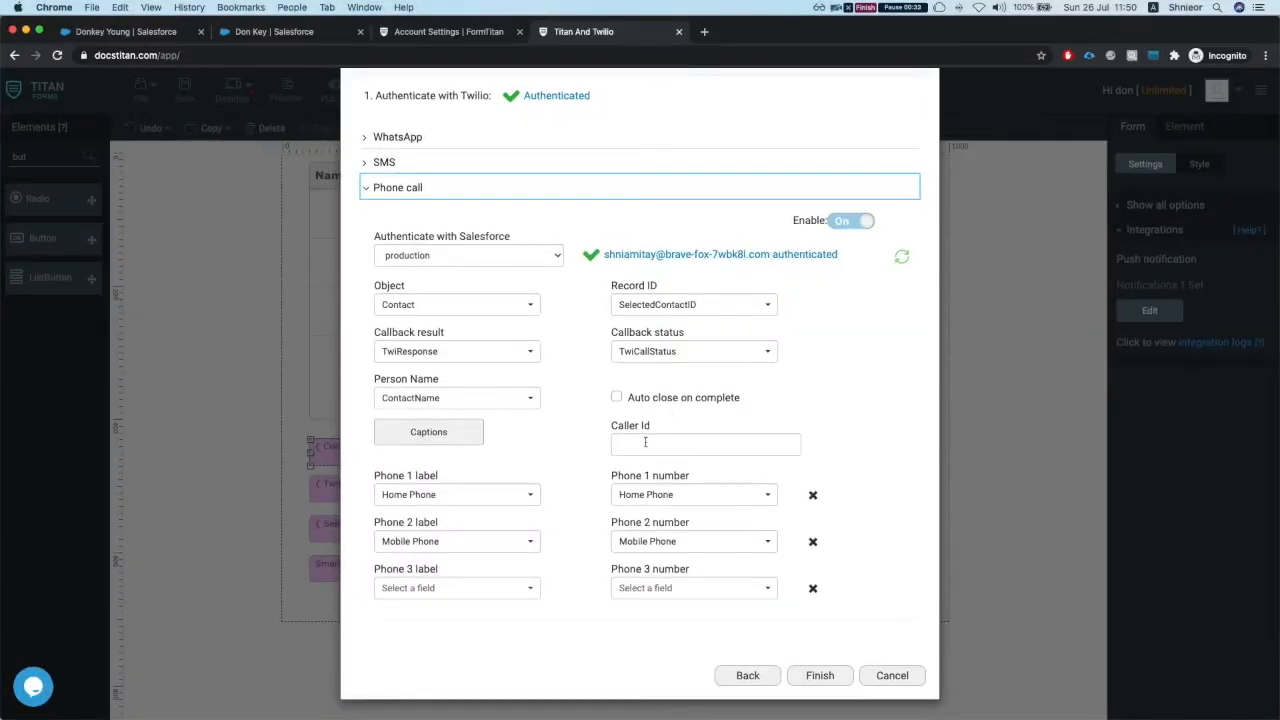
key(ctrl+Up)
click(920, 234)
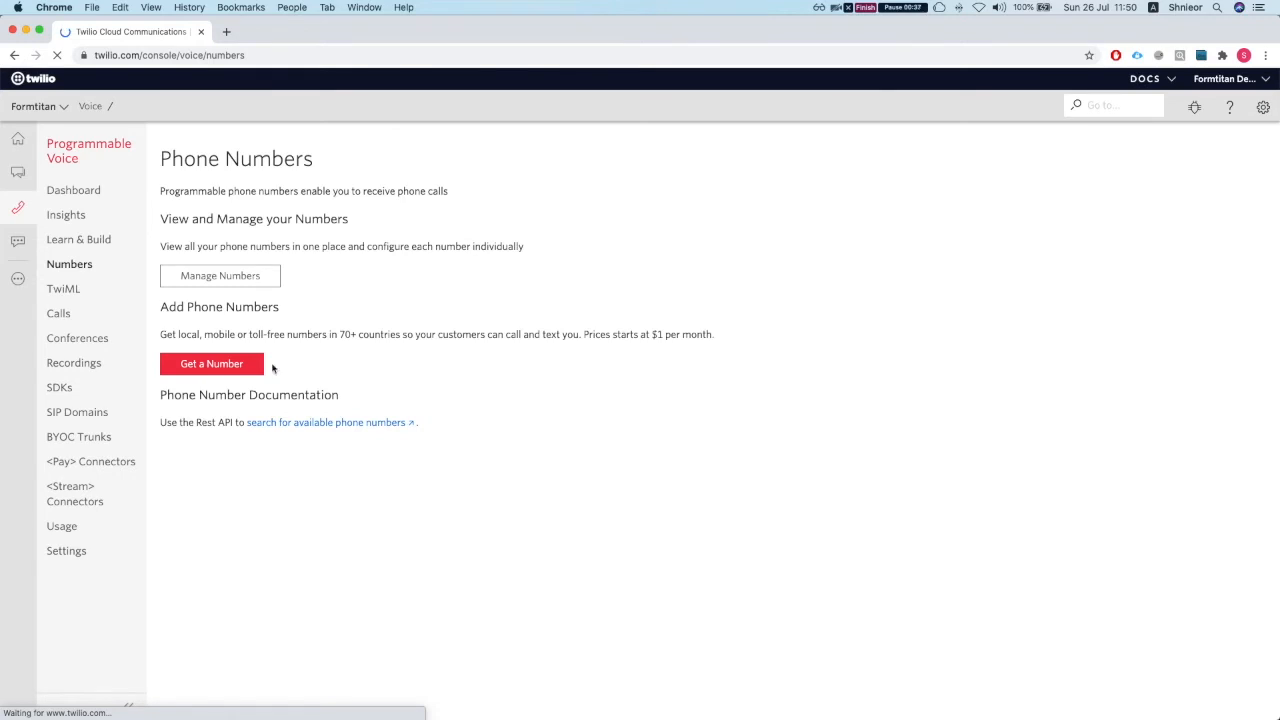
click(907, 9)
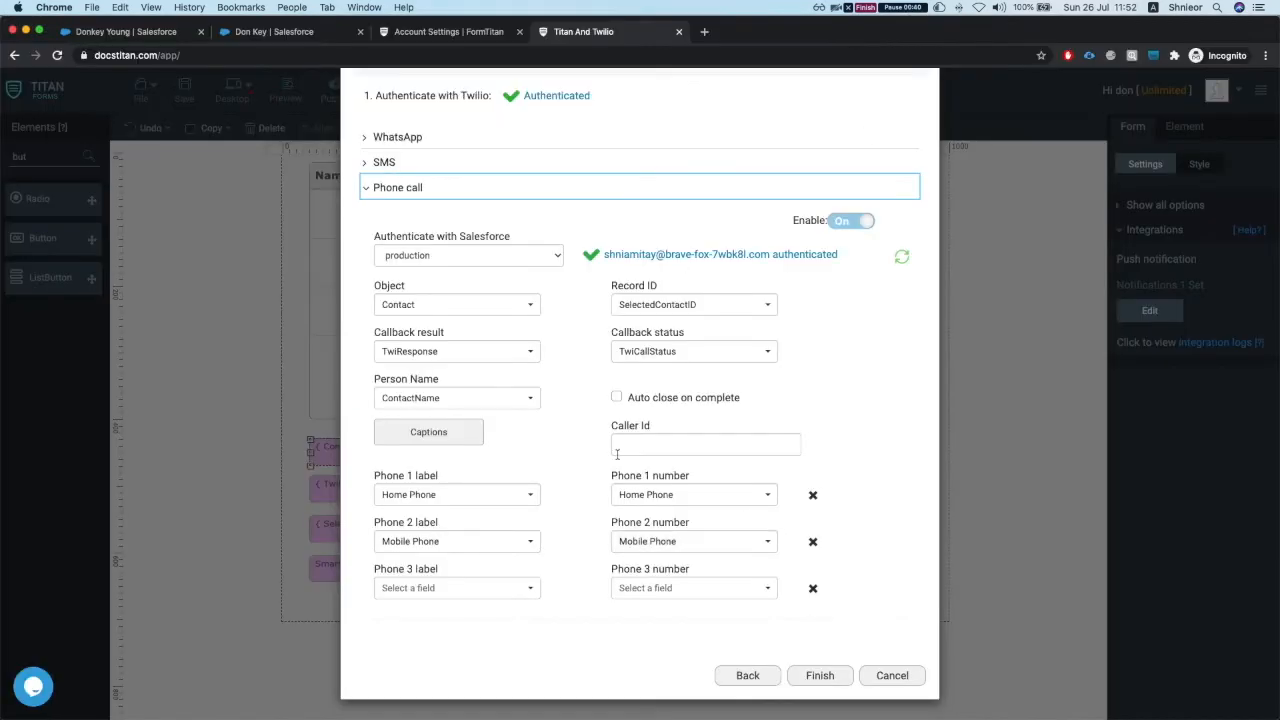
Paste the Twilio number as the Caller Id and finish the Twilio settings.
click(617, 450)
key(super+v)
click(831, 684)
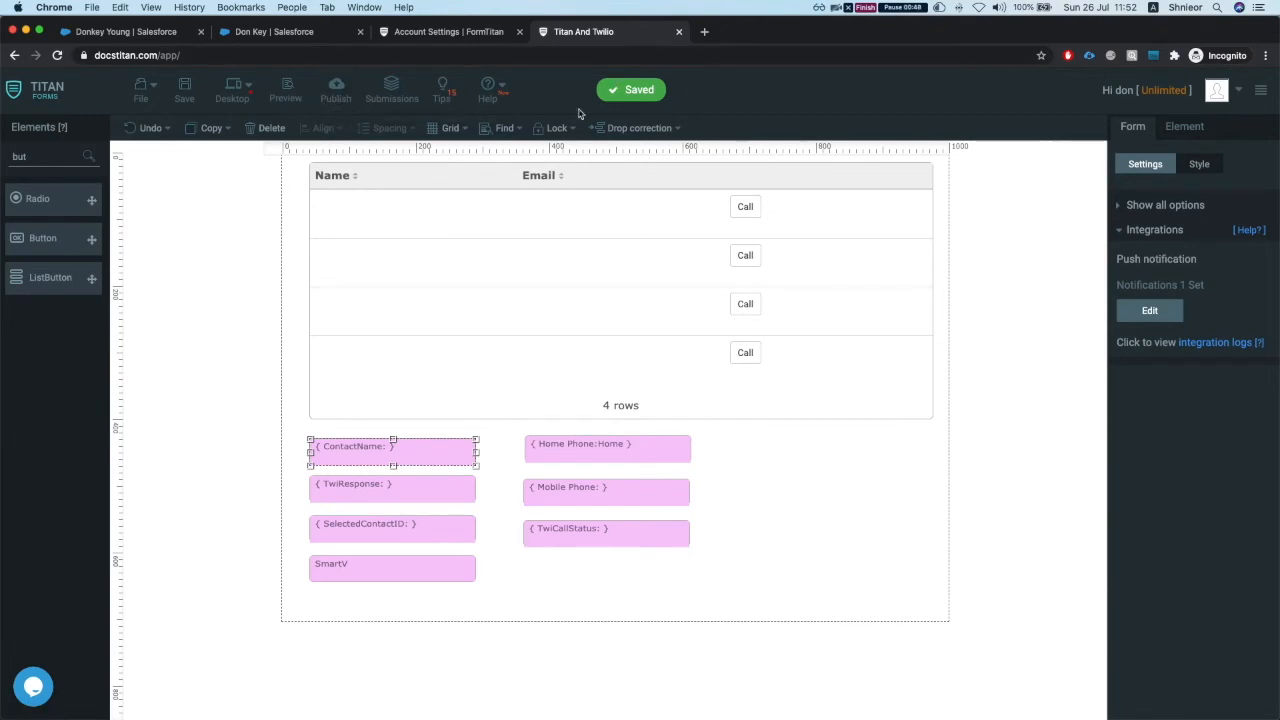
Publish the form, open it live, and submit the login email address.
click(336, 92)
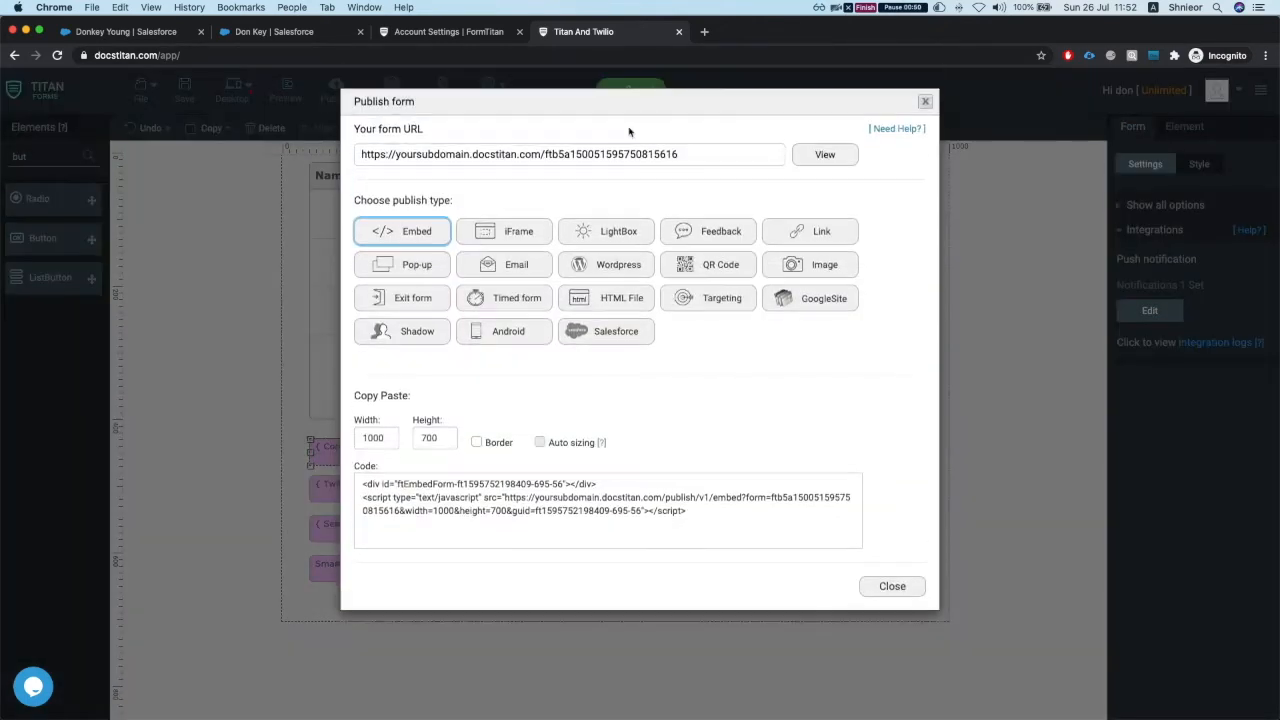
click(804, 161)
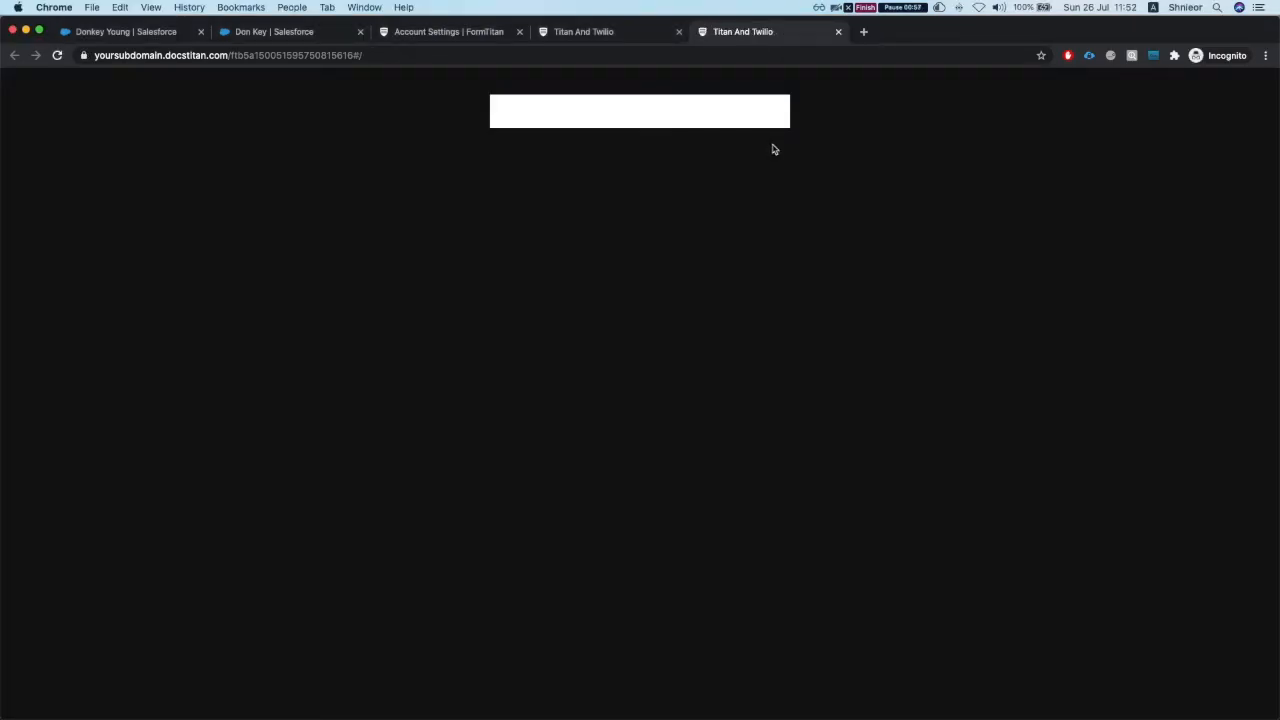
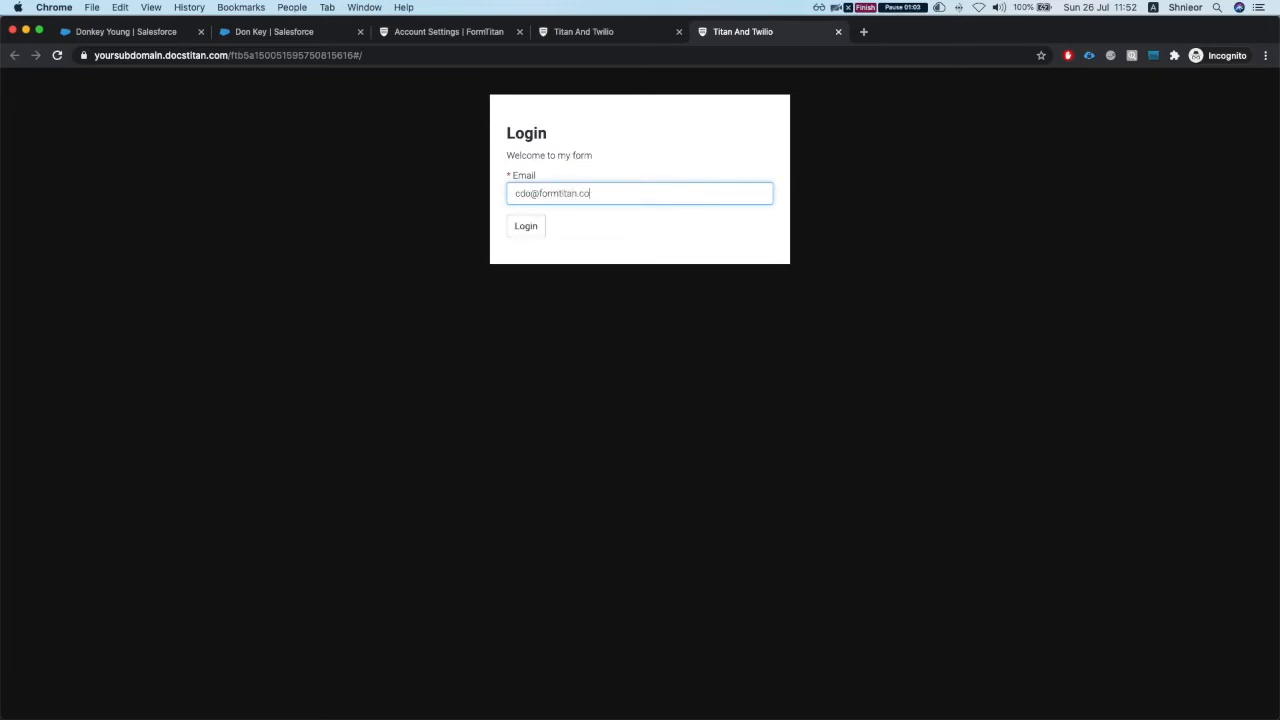
key(Return)
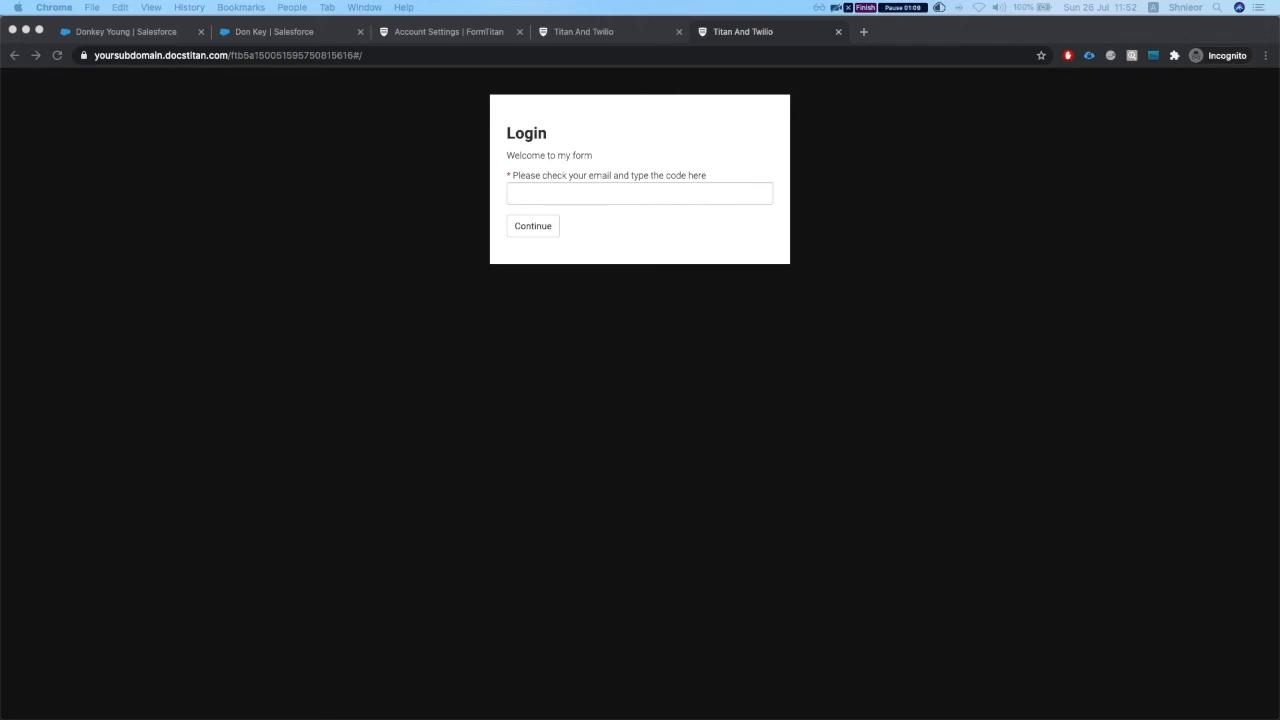
Enter the emailed security code to log in to the contacts list.
drag(0, 57, 0, 26)
click(720, 198)
click(528, 228)
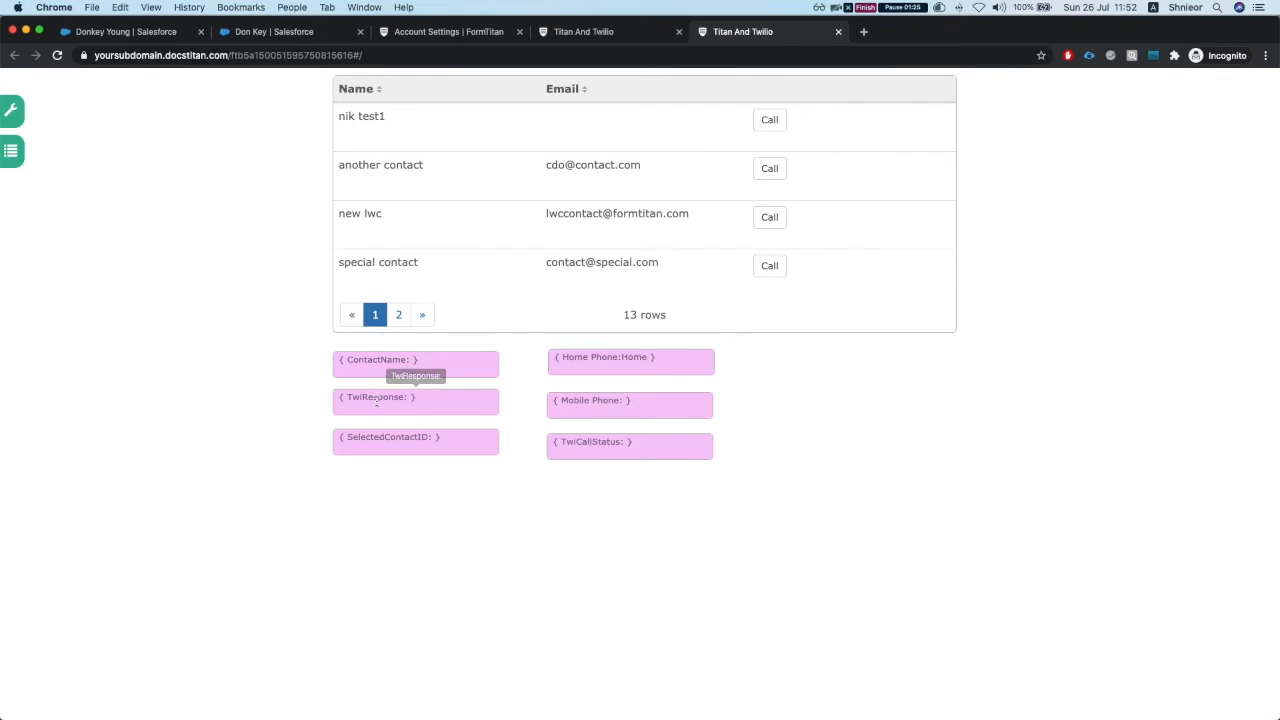
Call Donkey Young's Home number (no answer), then call the Mobile number instead.
scroll(486, 254, down, 6)
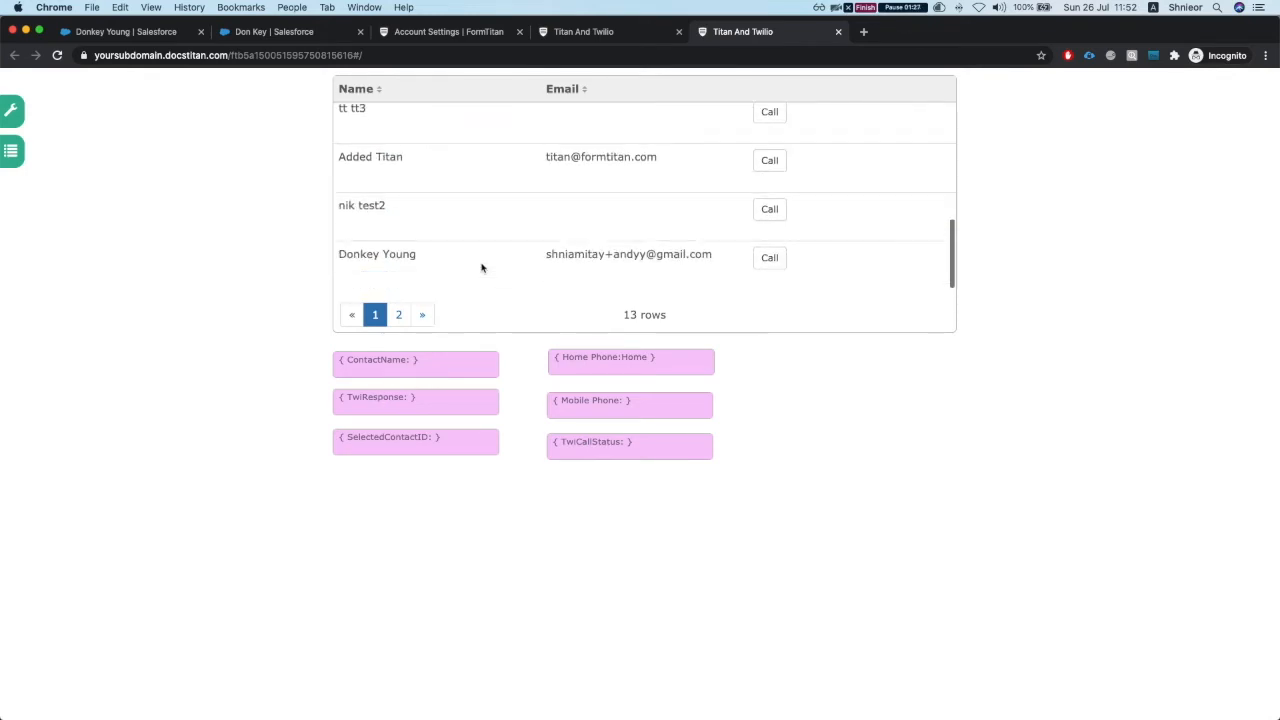
click(769, 257)
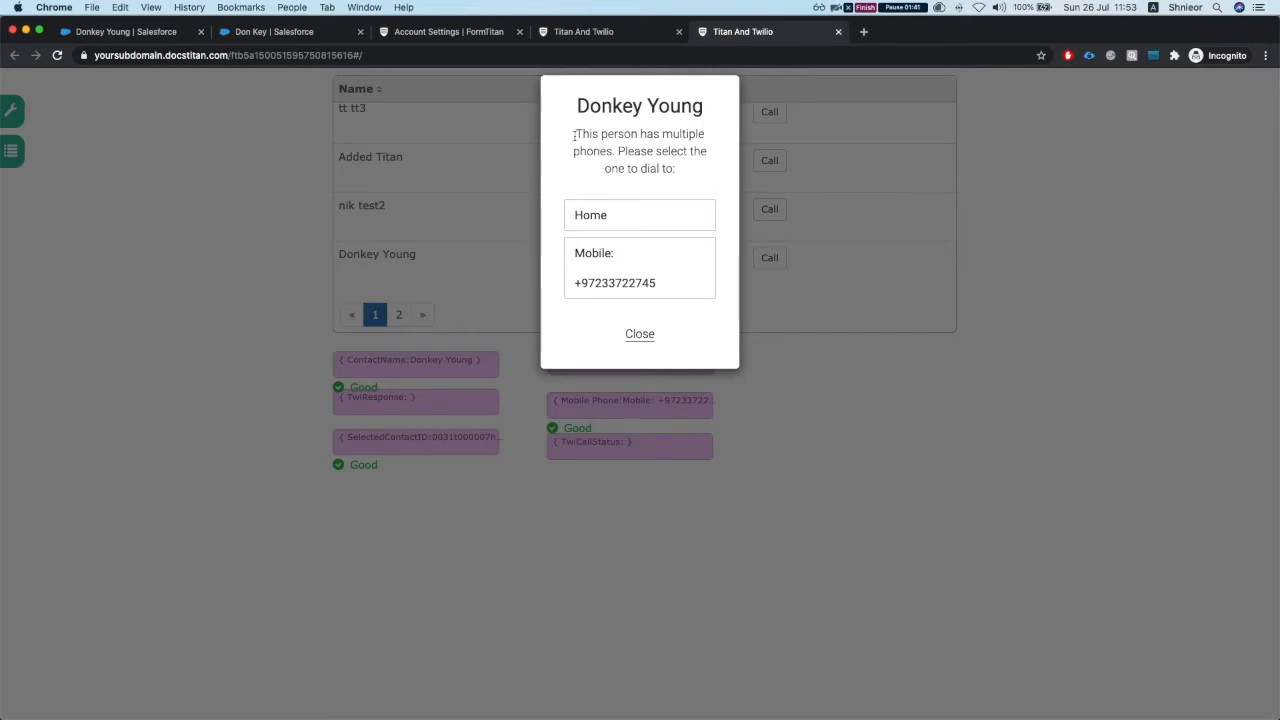
drag(596, 130, 663, 163)
click(640, 185)
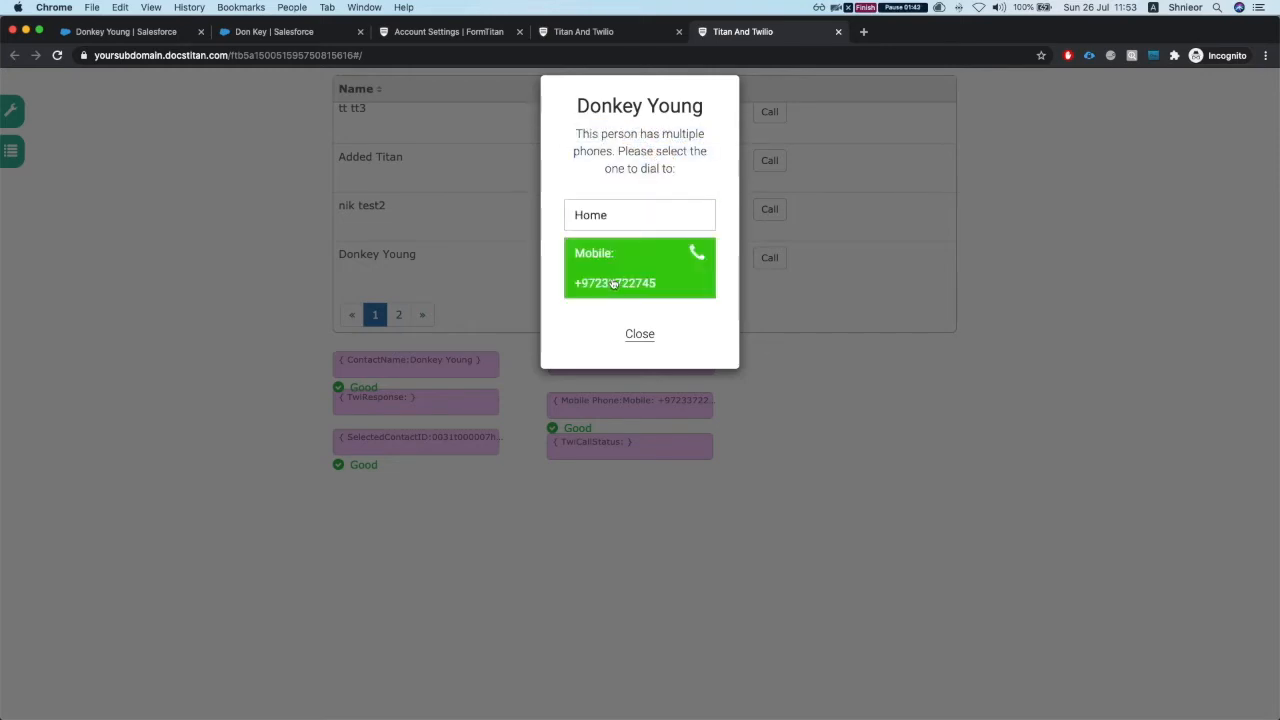
click(611, 217)
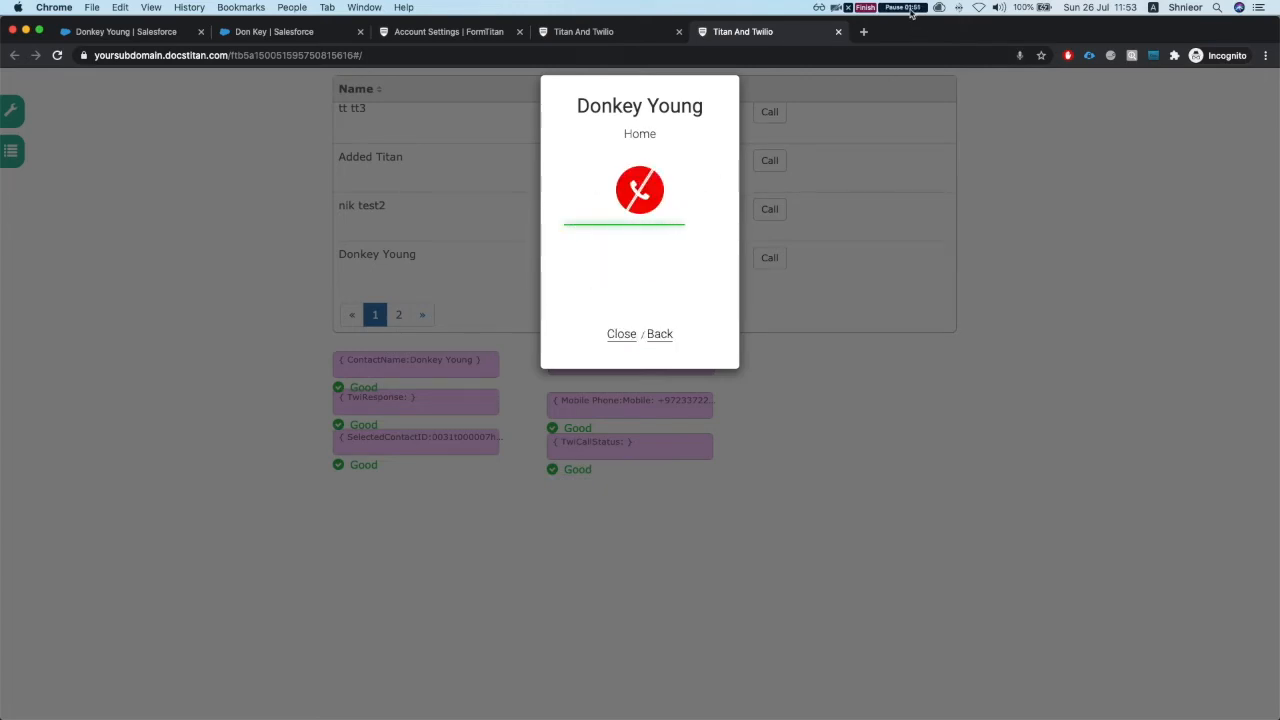
click(619, 334)
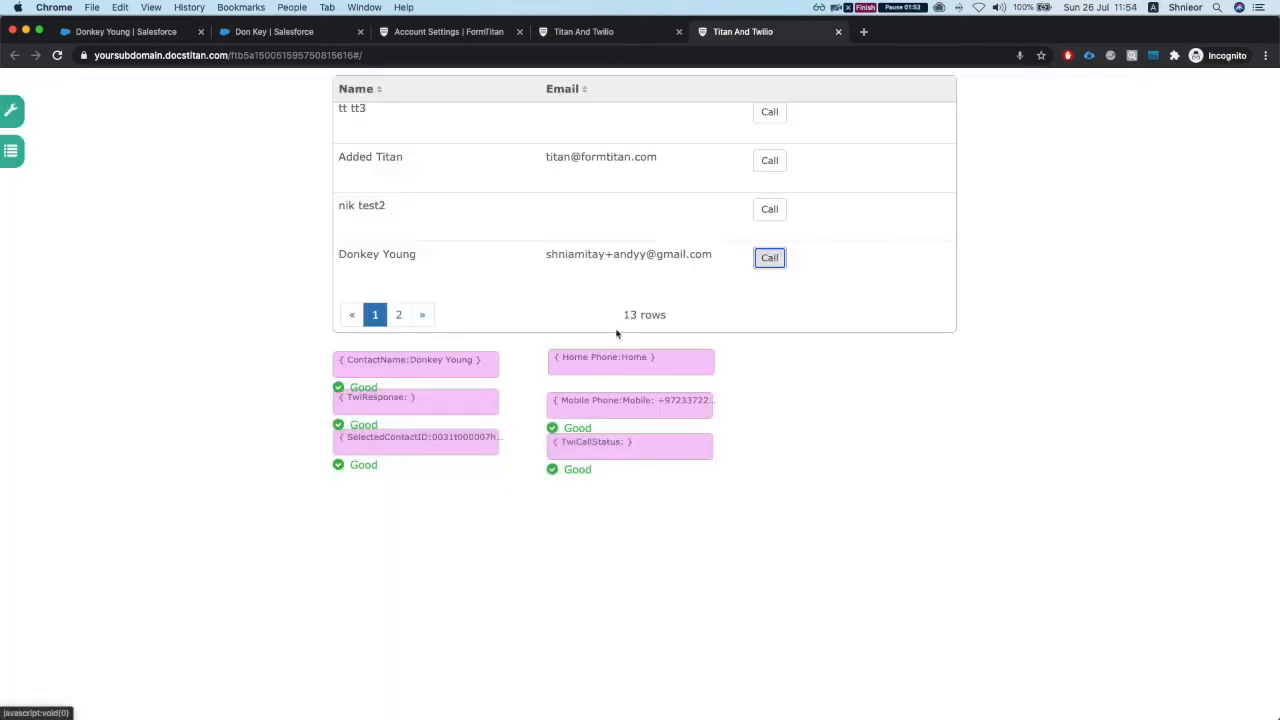
click(768, 259)
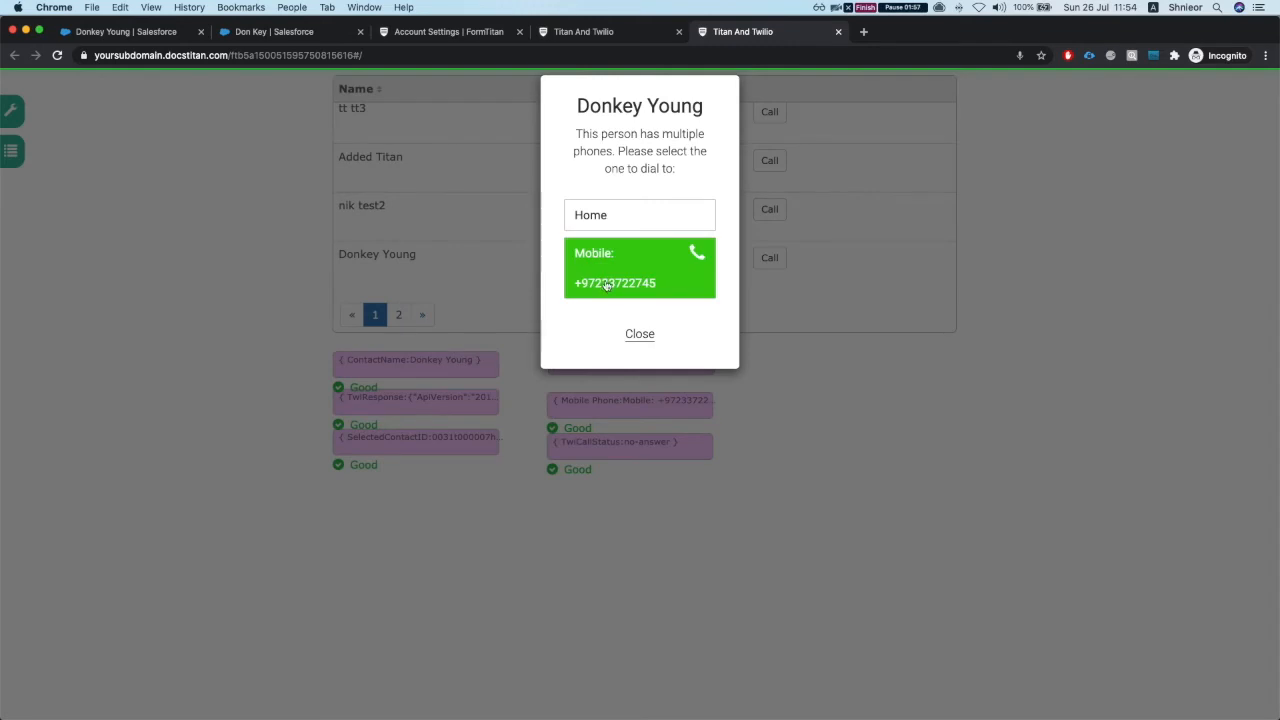
click(606, 285)
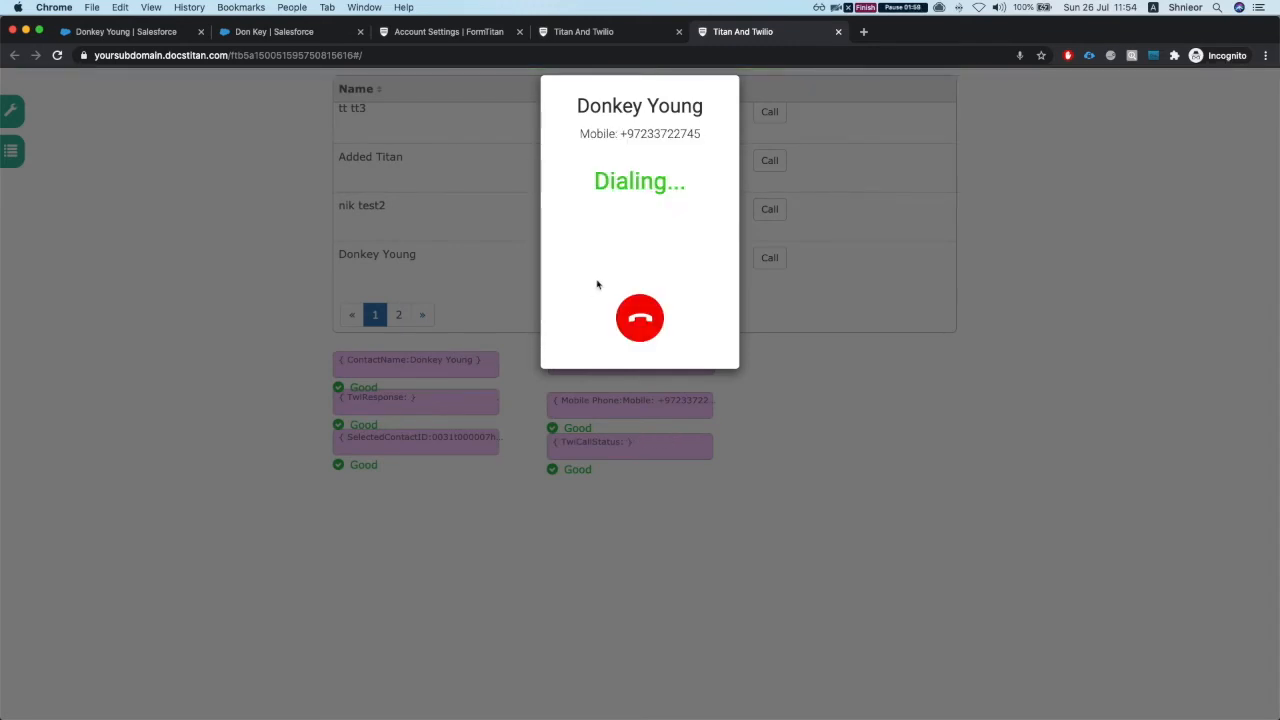
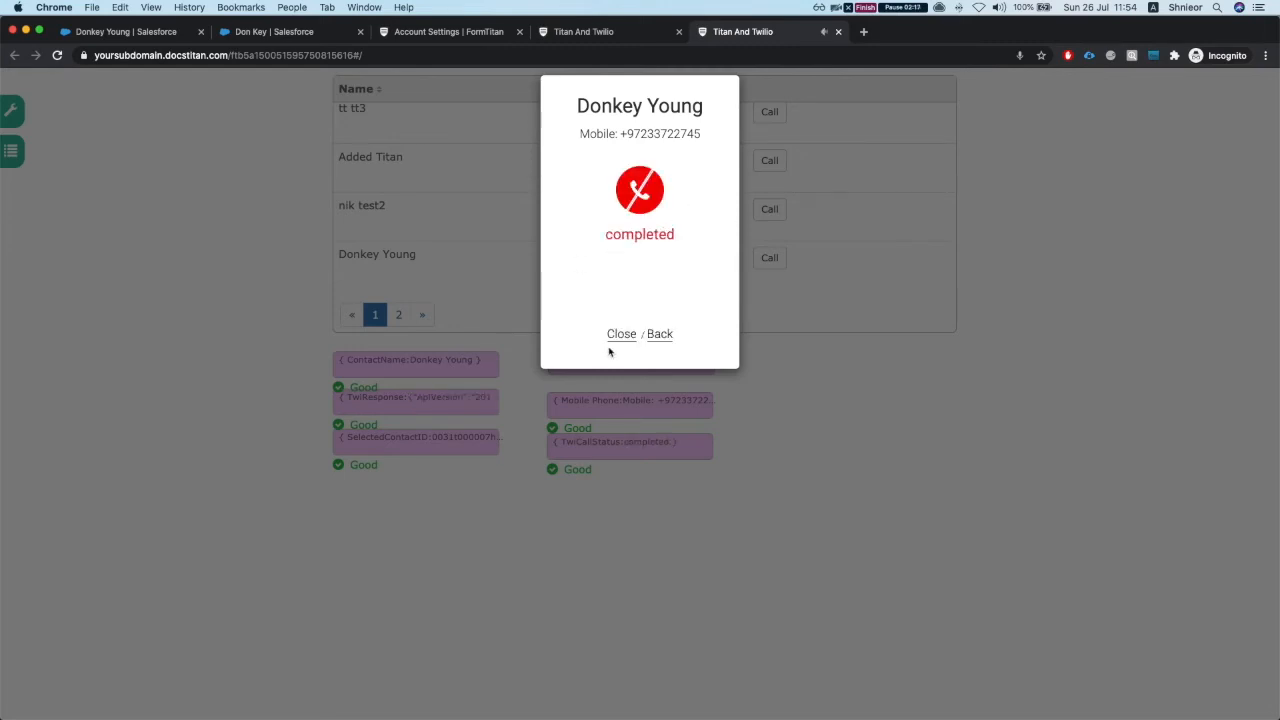
Close the completed call result and select the entire TwiResponse value.
click(622, 336)
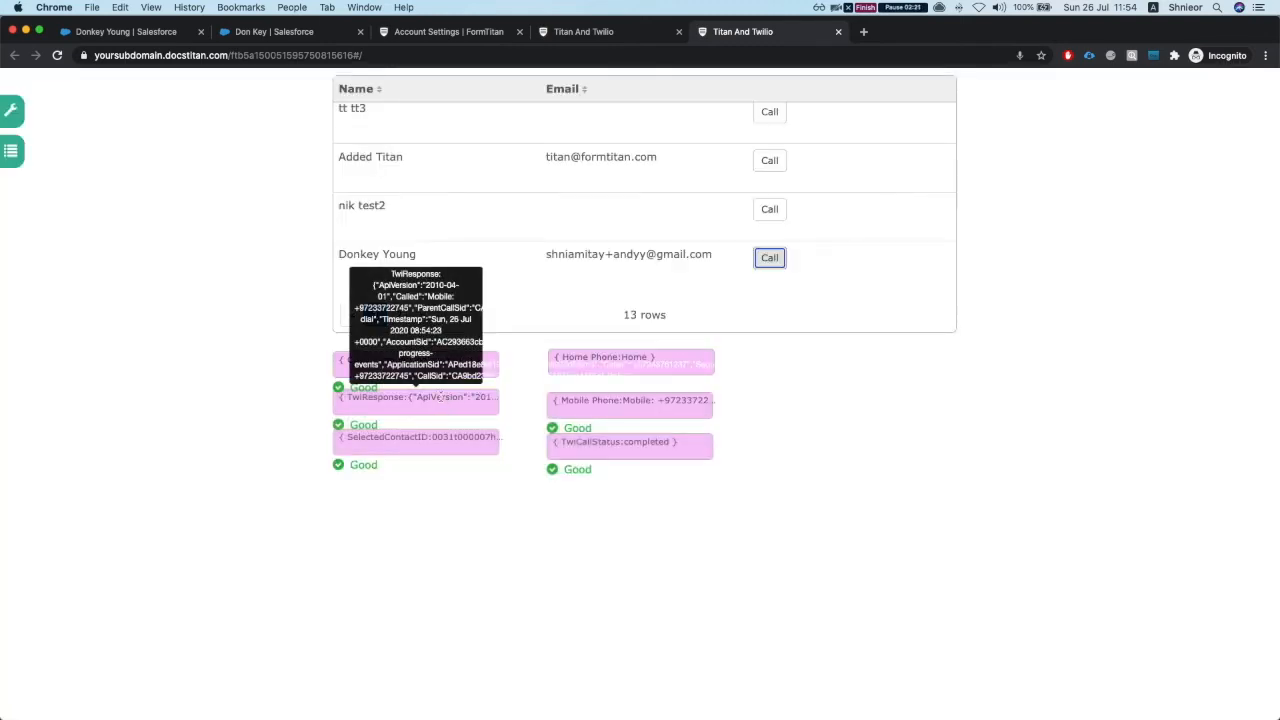
double_click(440, 397)
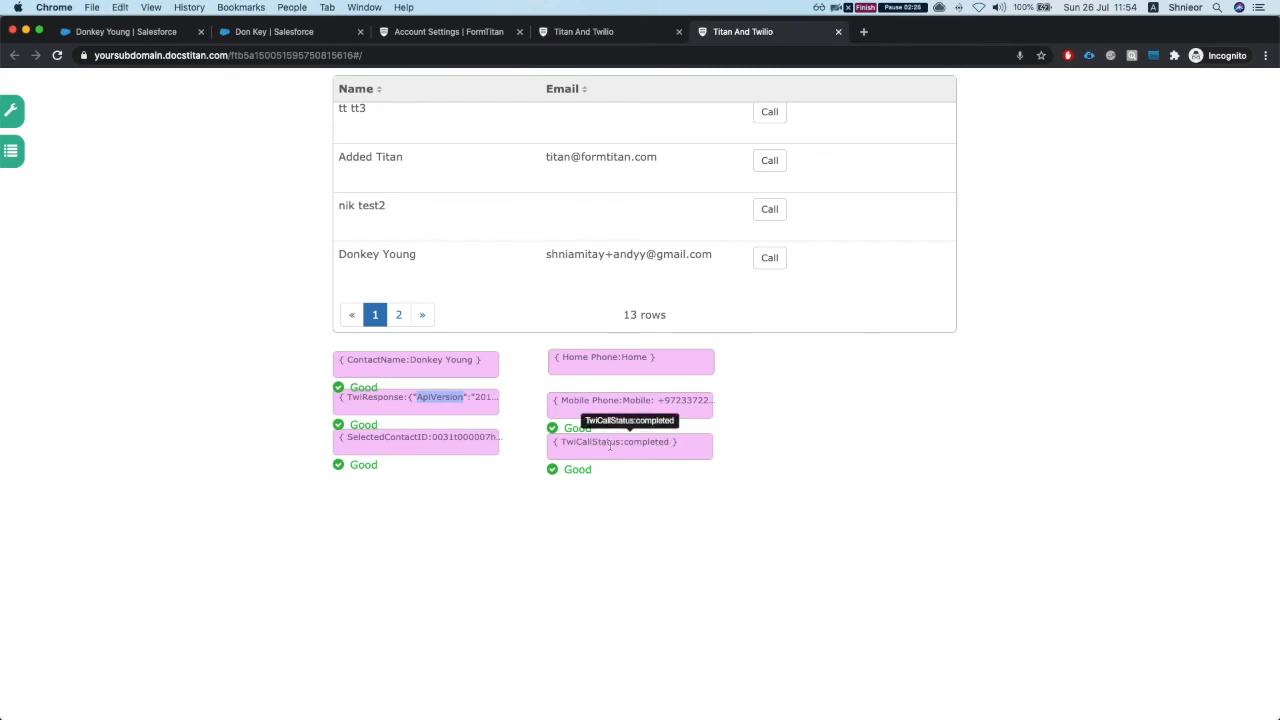
triple_click(471, 397)
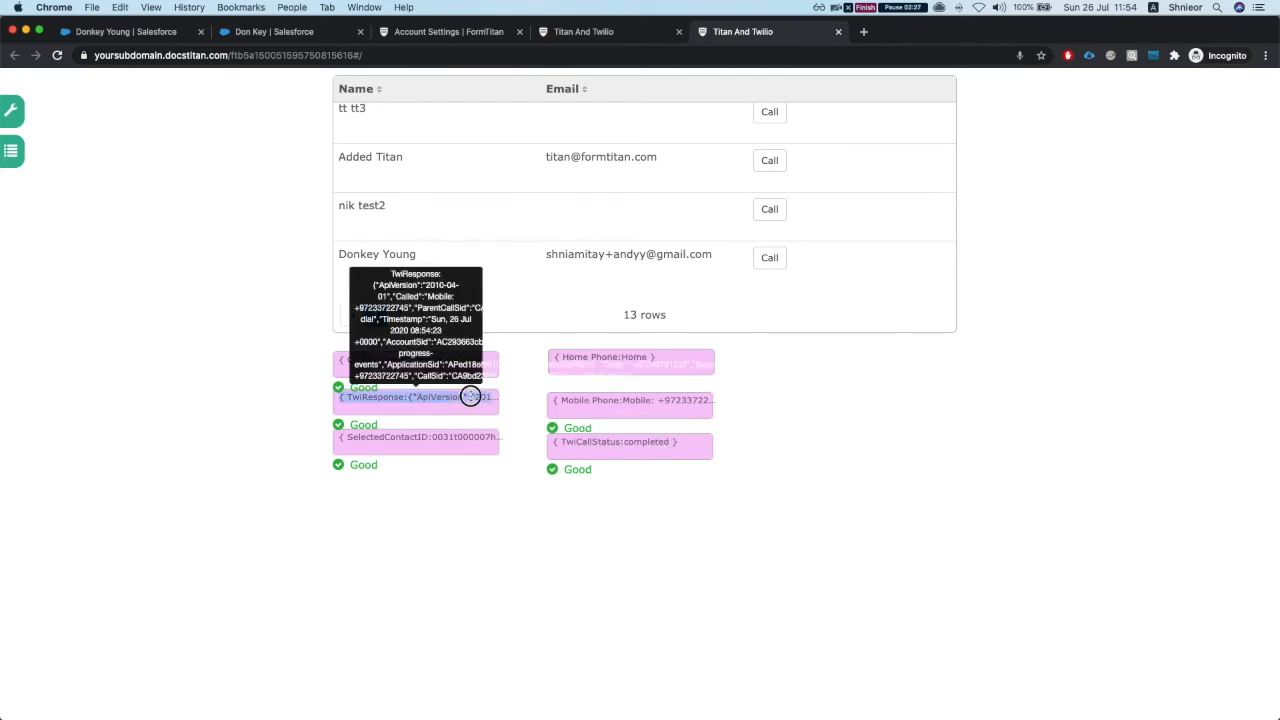
Open Online JSON Viewer (jsonviewer.stack.hu) in a new browser tab.
click(863, 31)
text(json)
key(Return)
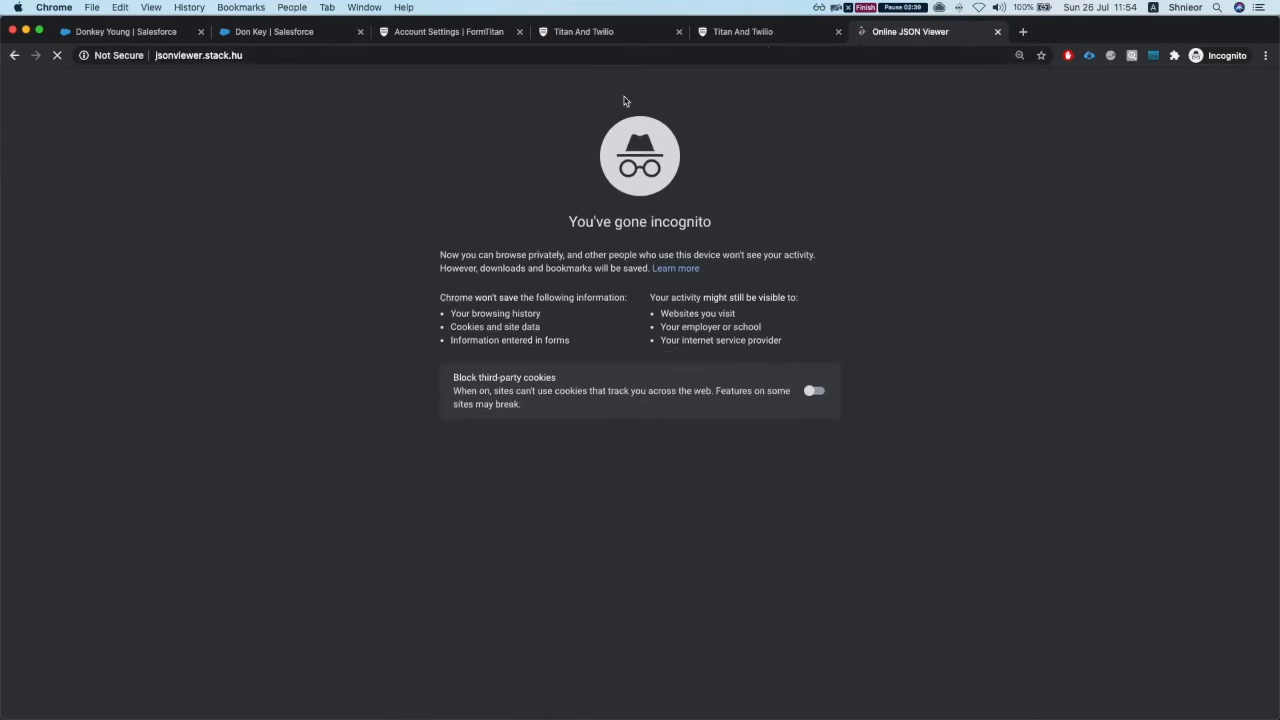
click(386, 57)
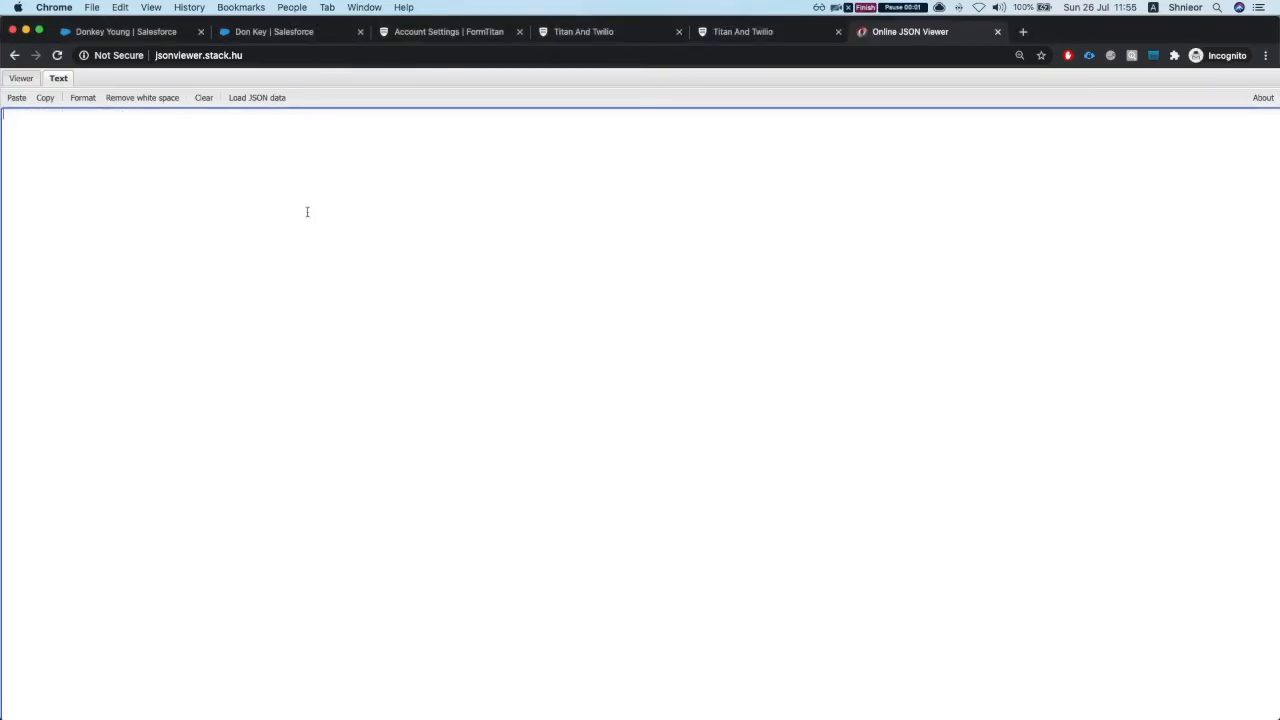
key(cmd+v)
key(cmd+z)
click(765, 38)
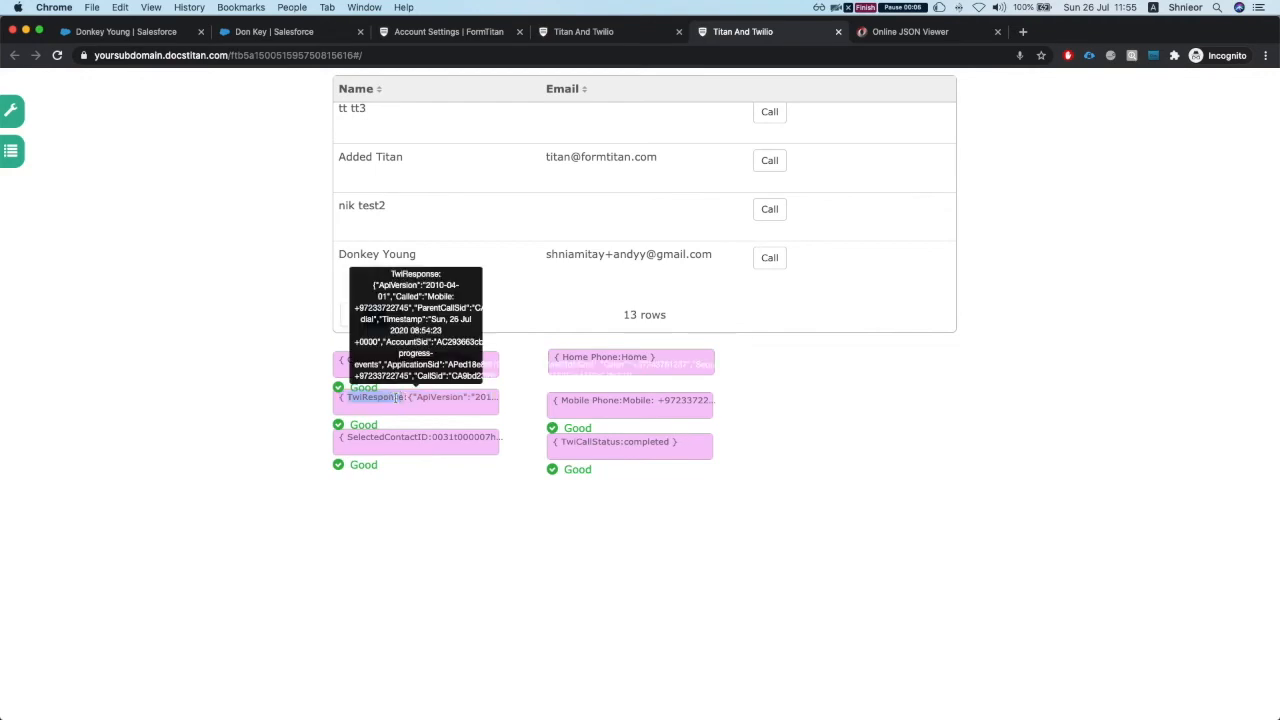
Paste the TwiResponse JSON into the viewer's Text tab and format it.
click(910, 32)
key(cmd+v)
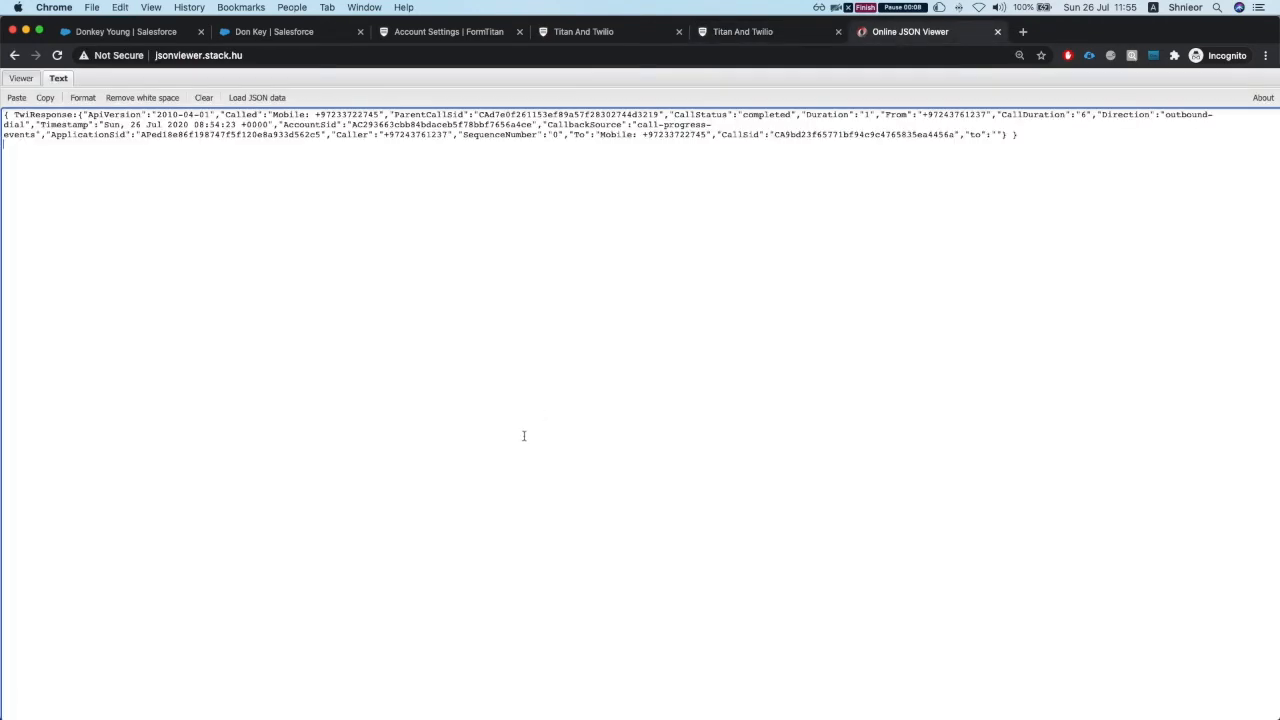
click(25, 82)
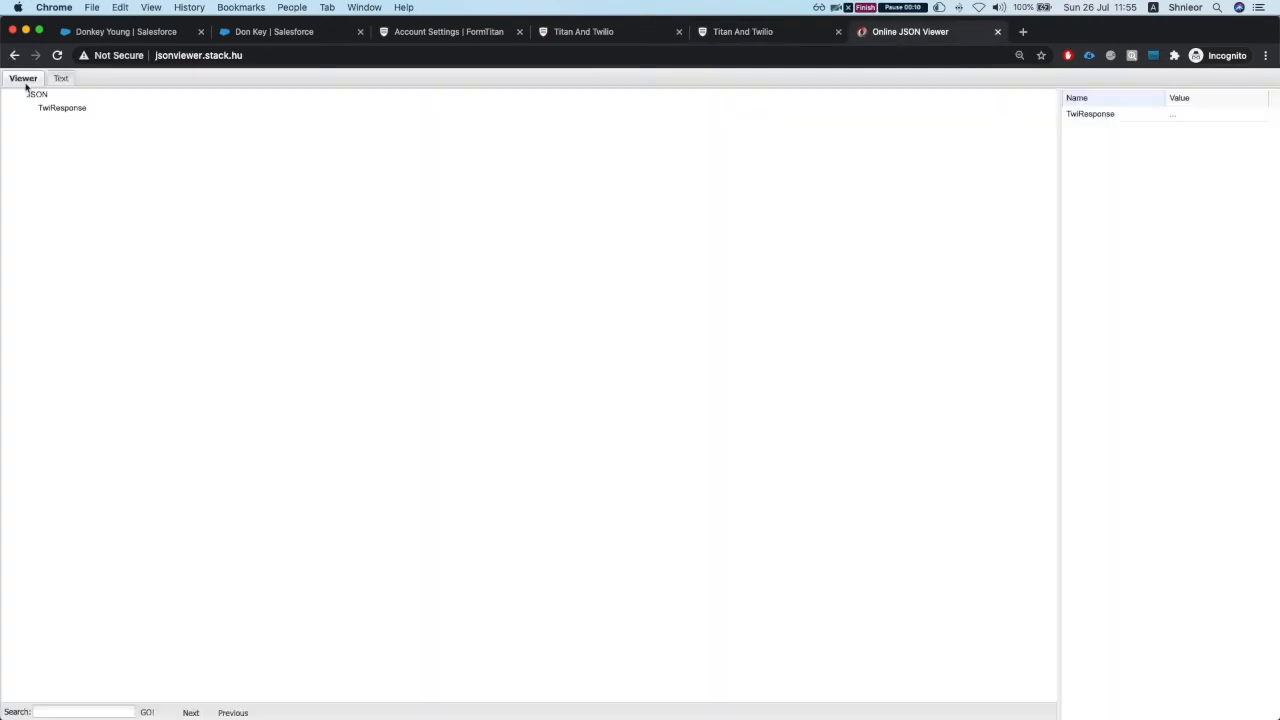
click(60, 78)
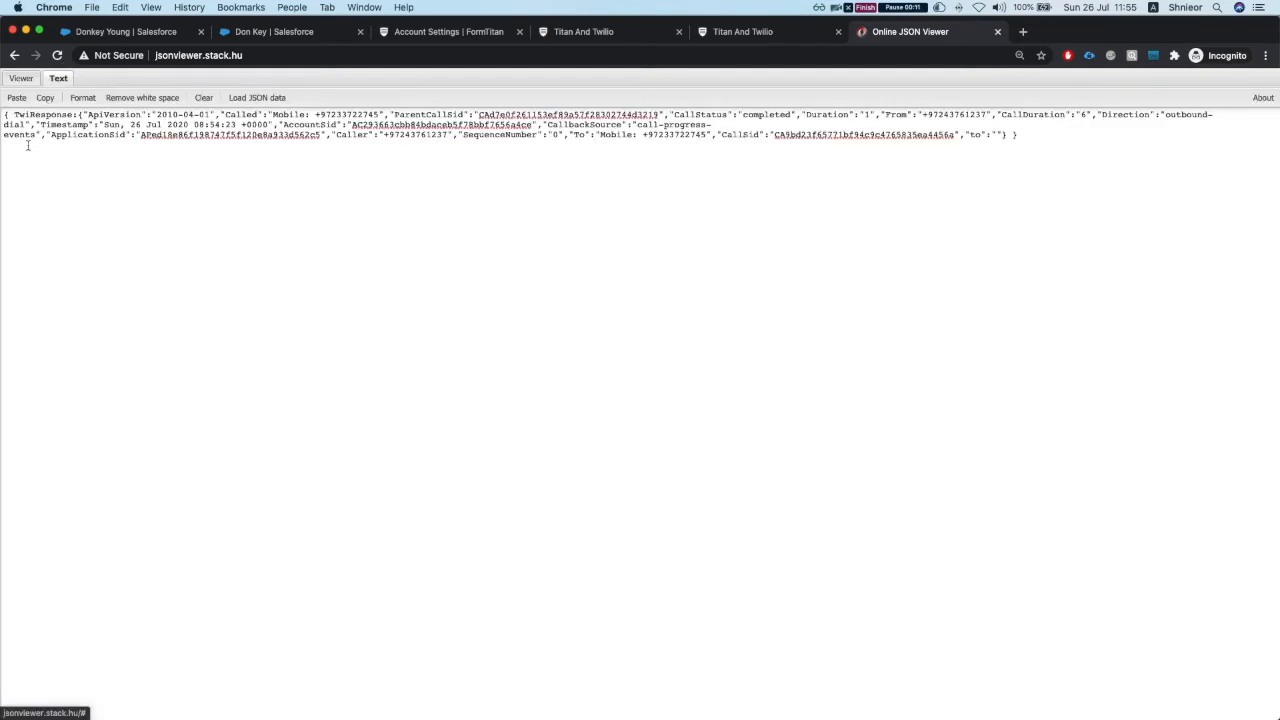
click(82, 97)
click(50, 200)
Inspect the ApiVersion, Called, CallDuration, Direction, CallSid and Caller entries of the response.
double_click(33, 123)
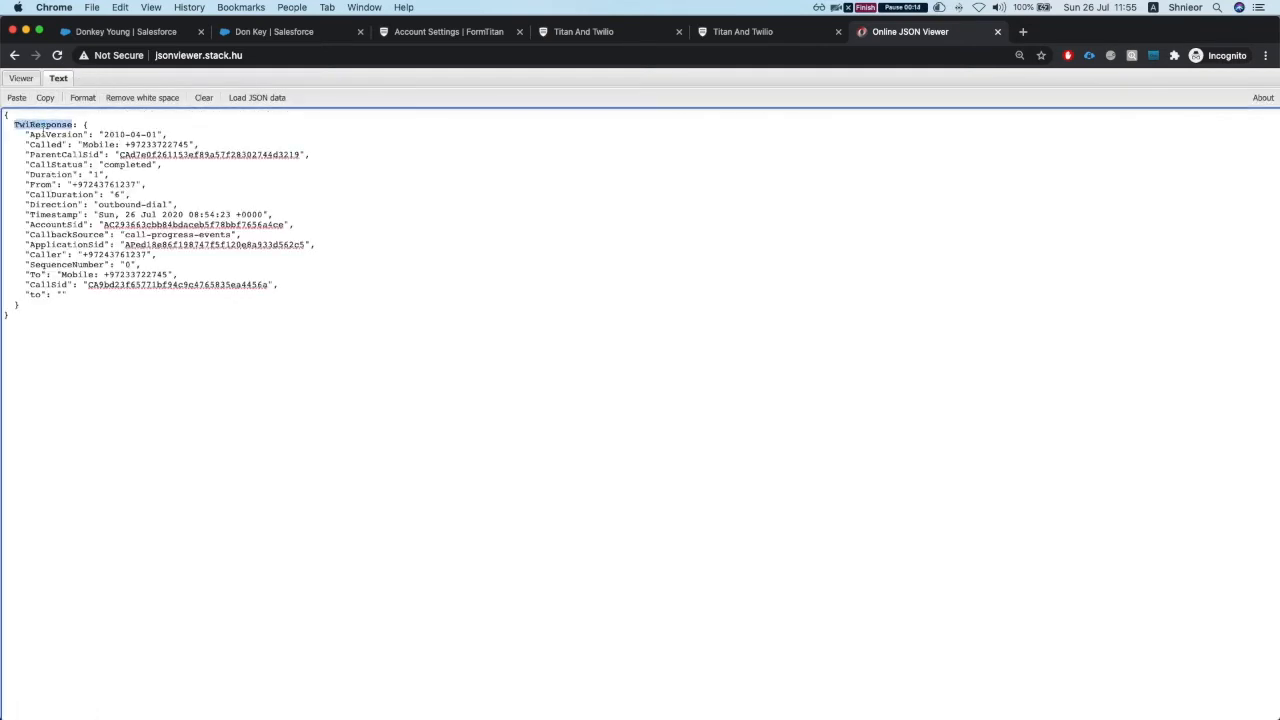
double_click(55, 134)
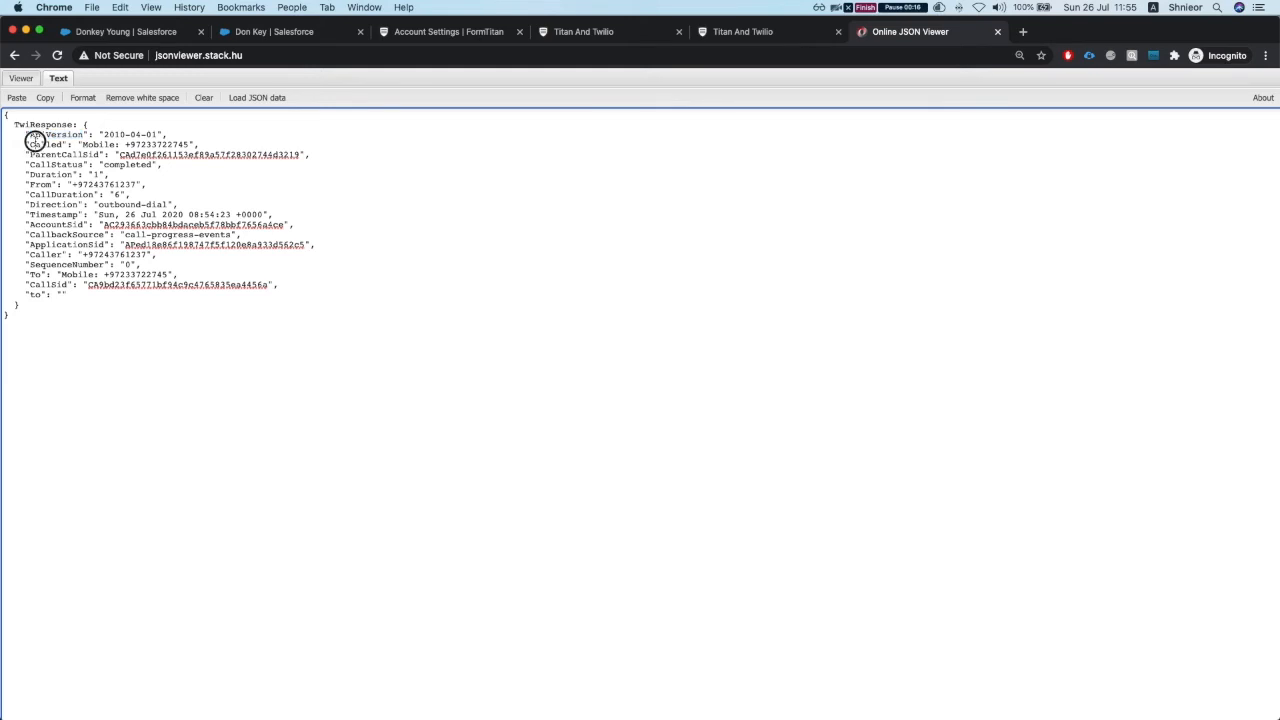
drag(27, 145, 104, 155)
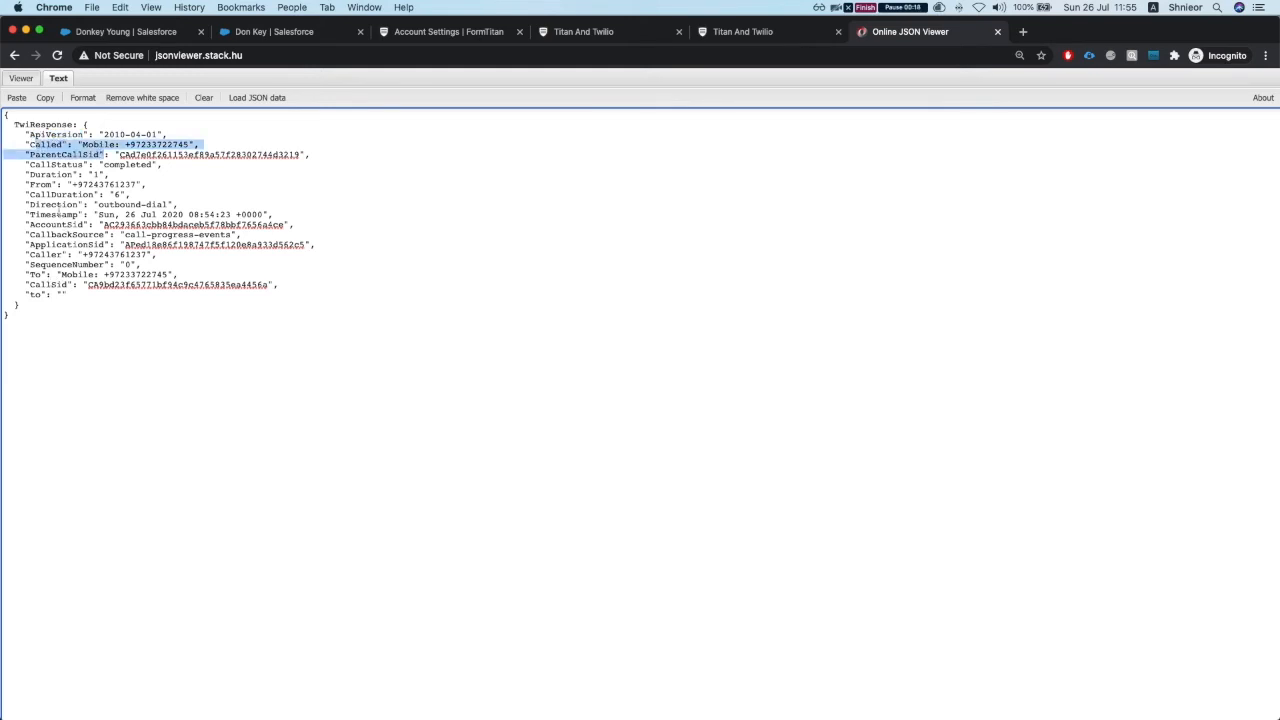
double_click(60, 194)
click(118, 194)
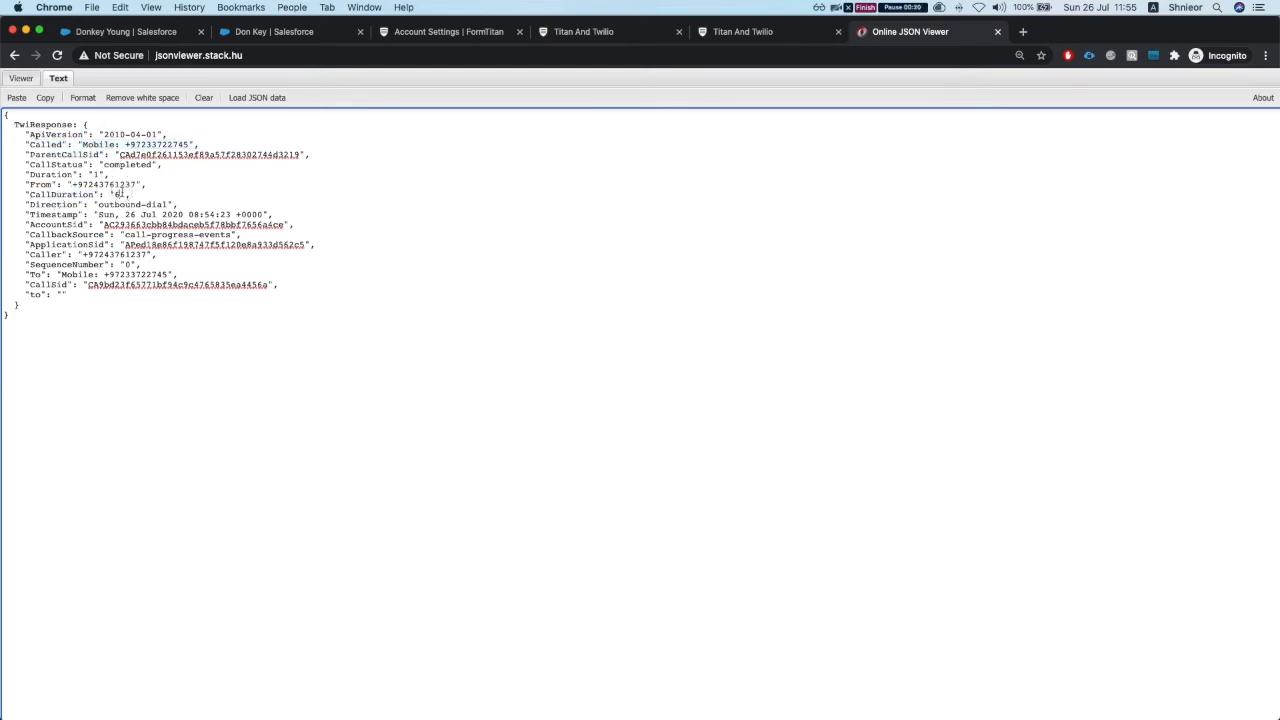
double_click(53, 204)
double_click(45, 284)
double_click(45, 254)
double_click(126, 255)
click(75, 250)
click(763, 31)
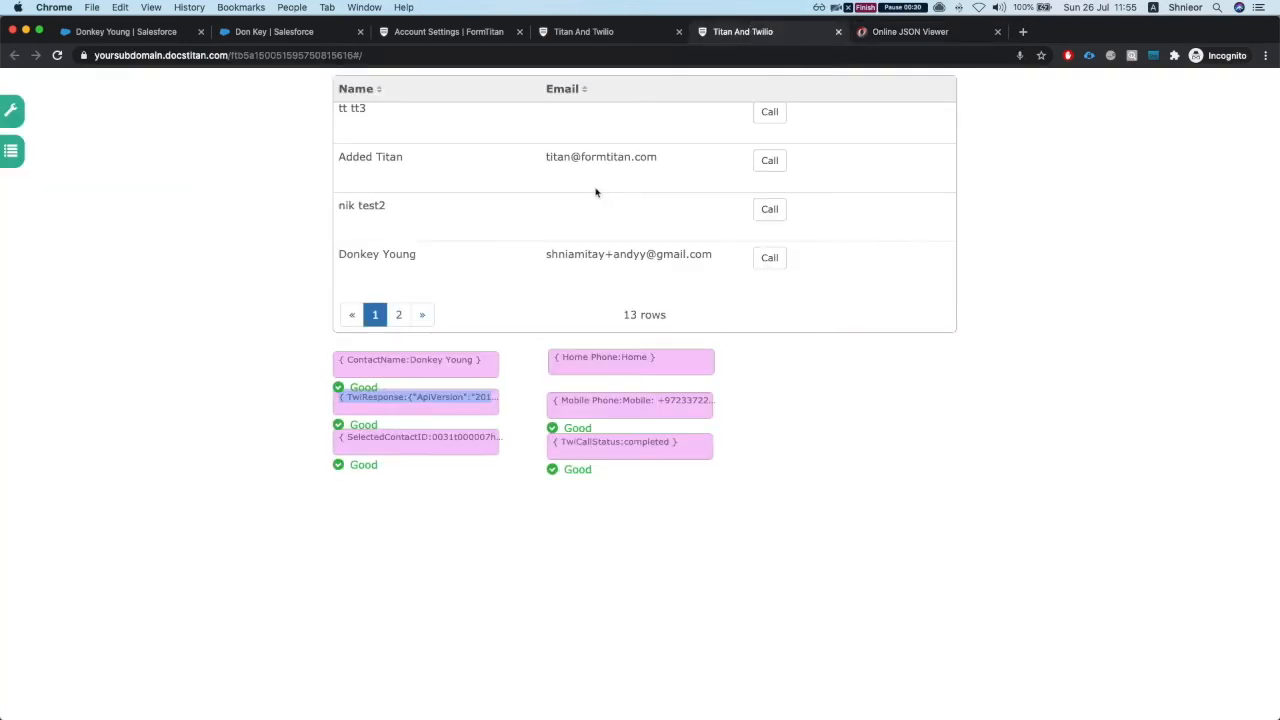
Call the fourth contact's Mobile number, hang up, and close the no-answer result.
click(769, 267)
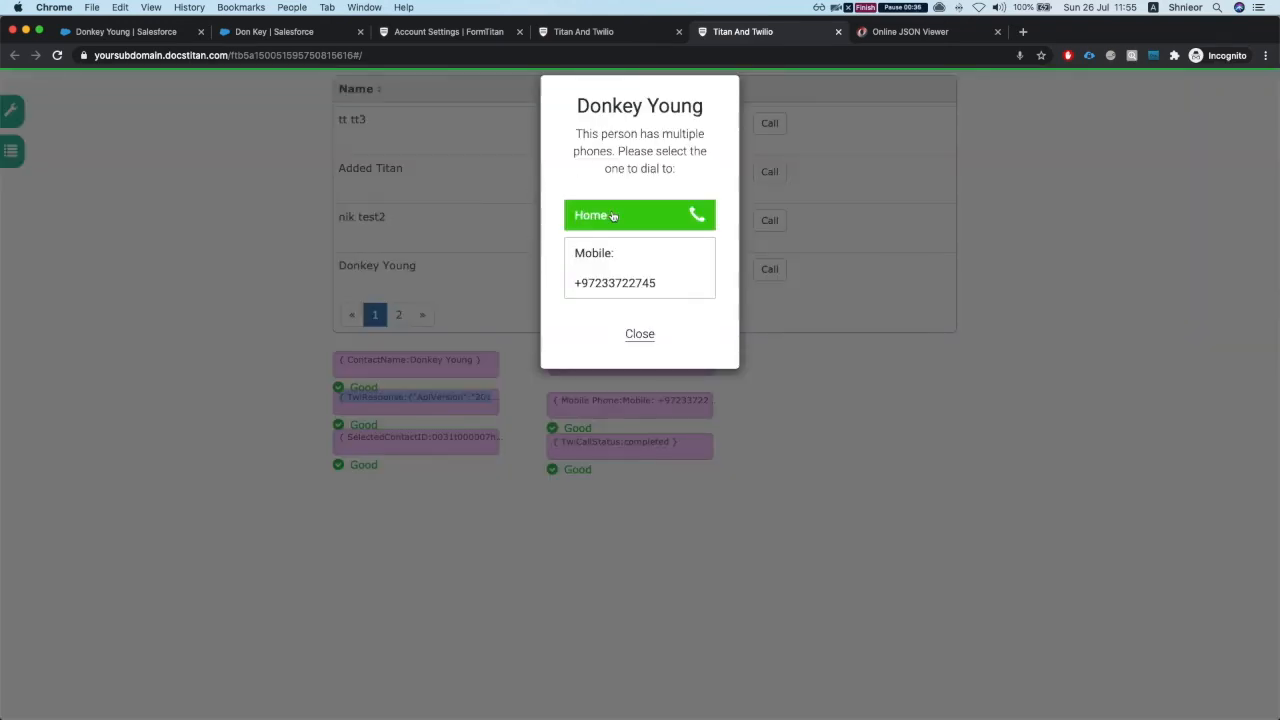
click(584, 292)
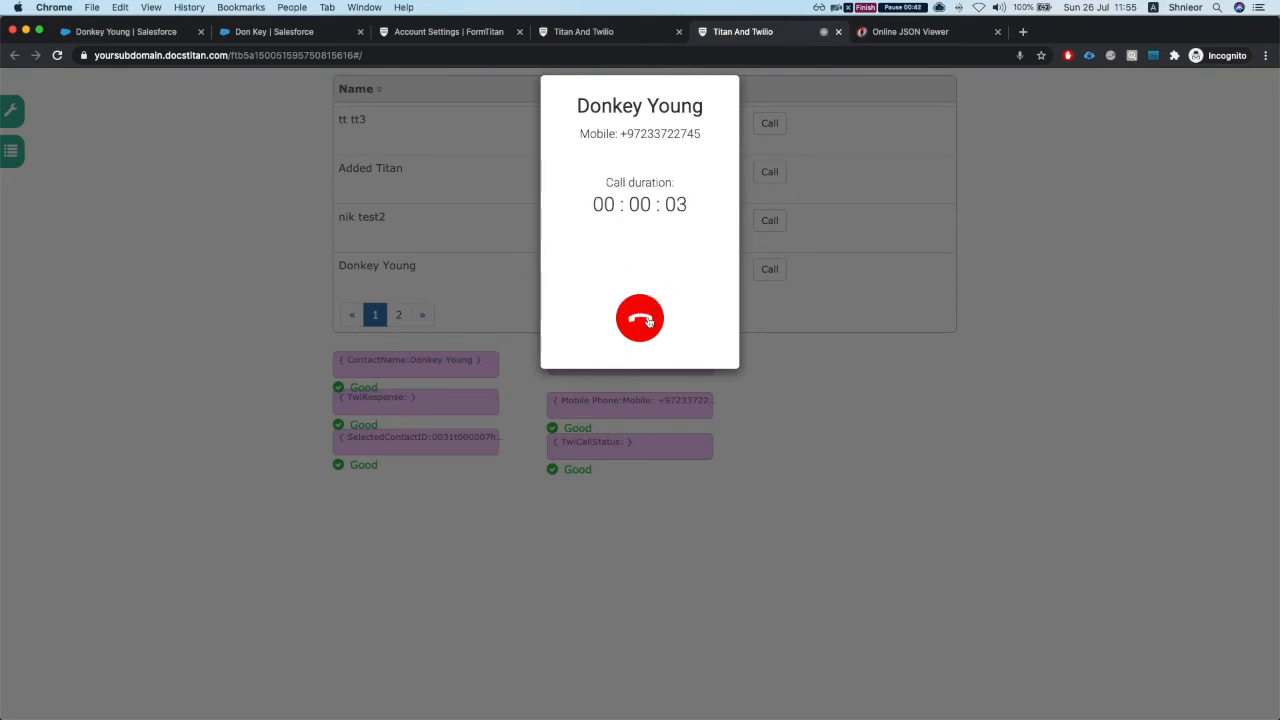
click(645, 320)
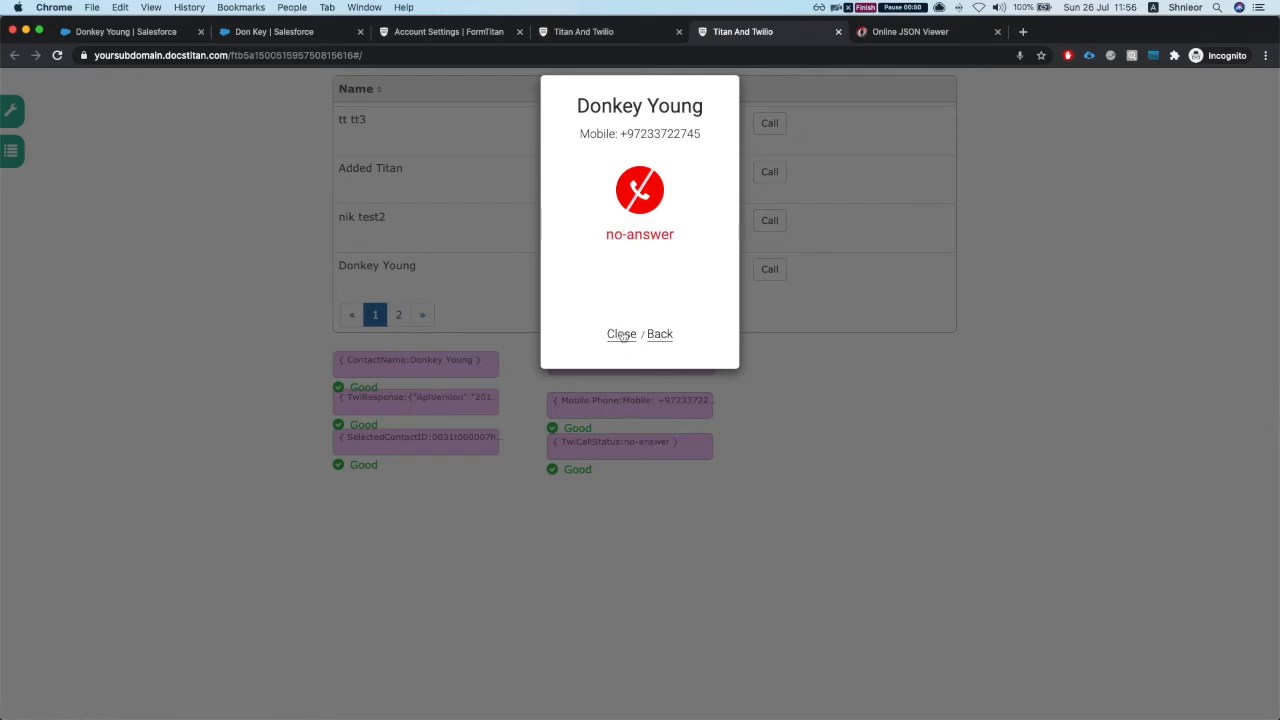
click(621, 336)
Replace the viewer's JSON with the new TwiResponse value and format it.
triple_click(455, 397)
key(super+c)
click(888, 33)
click(377, 206)
key(super+a)
key(super+v)
click(72, 98)
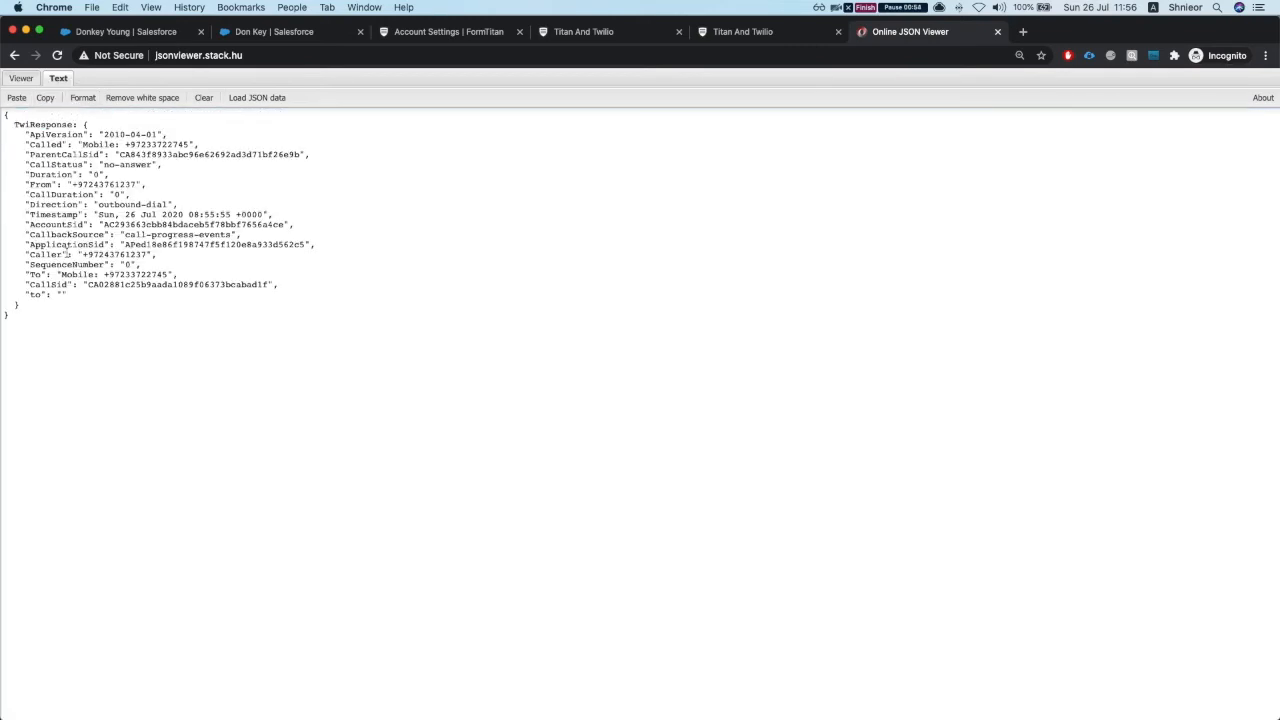
Check the no-answer status, Duration 0, CallDuration, CallSid and To number, then go to Salesforce.
click(70, 262)
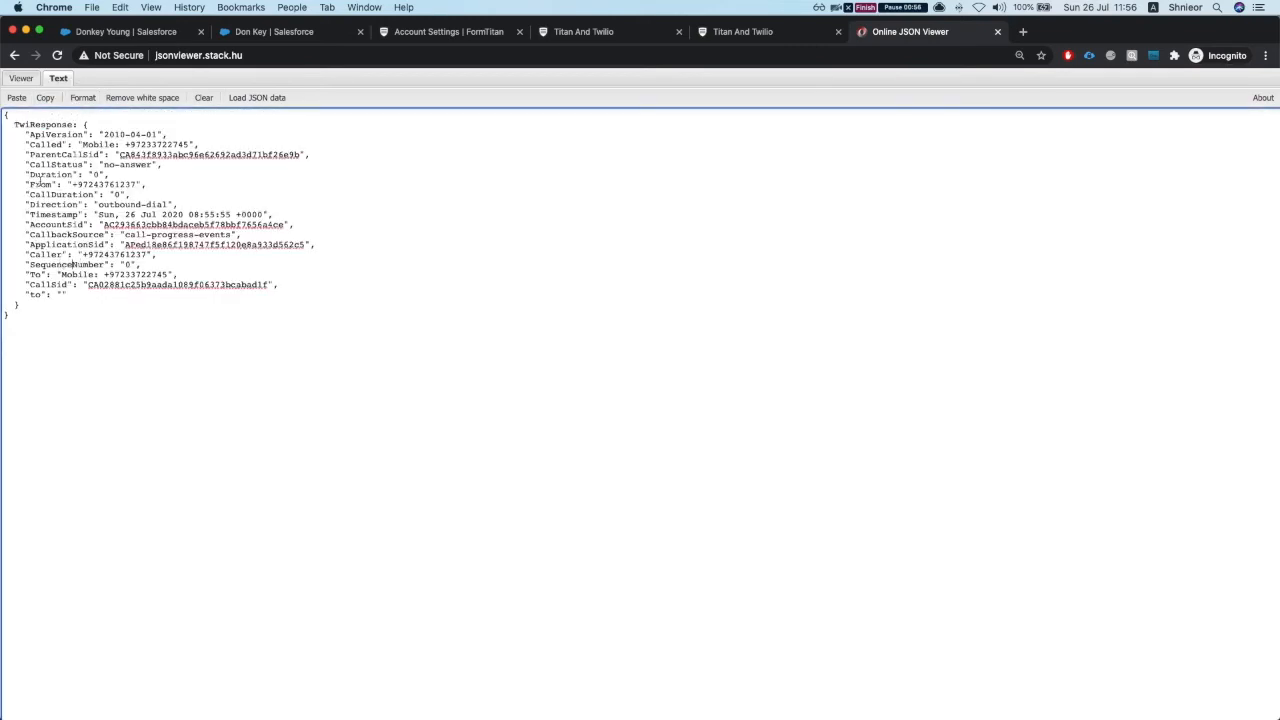
double_click(44, 175)
double_click(143, 164)
click(145, 164)
double_click(86, 194)
click(115, 306)
double_click(139, 284)
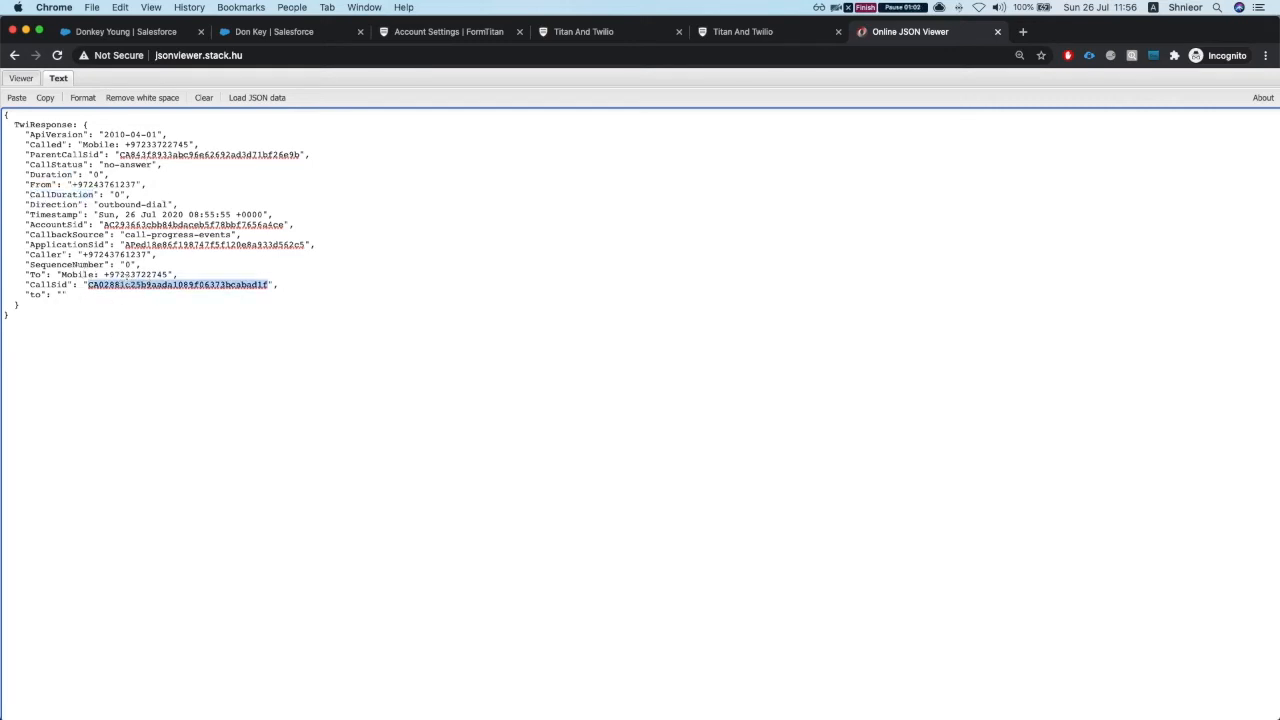
double_click(136, 274)
click(103, 303)
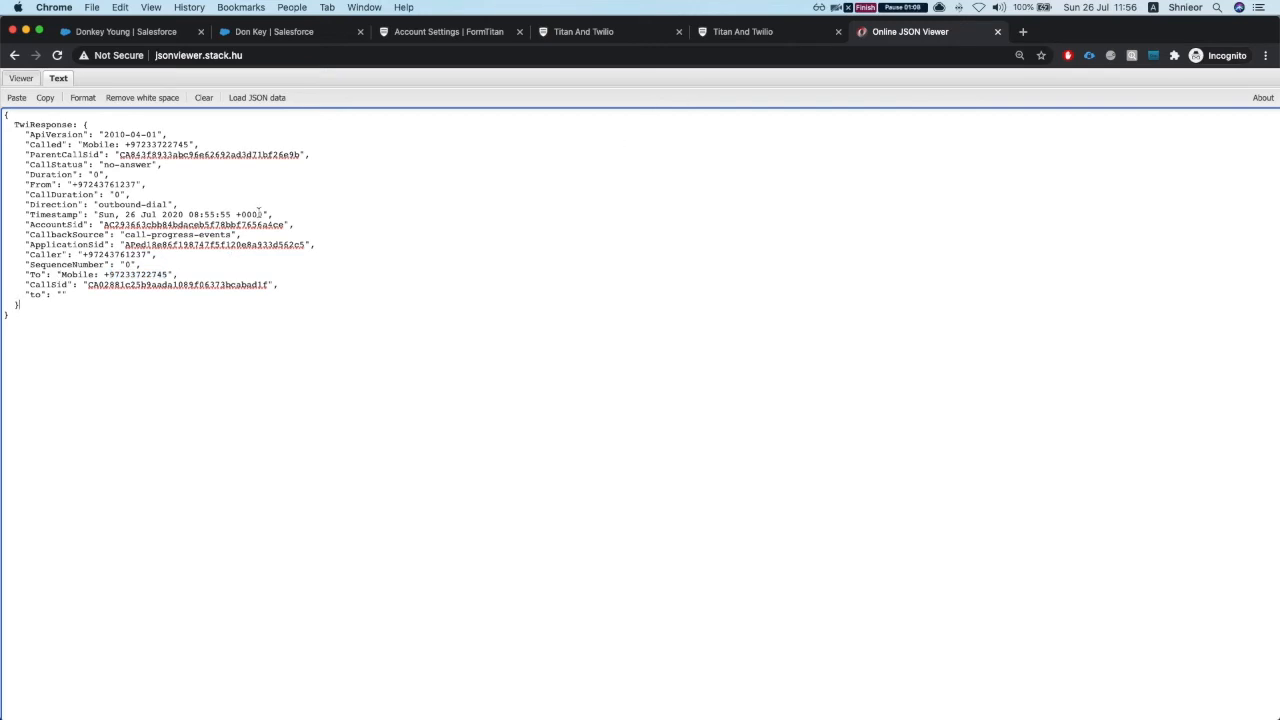
click(296, 32)
Open the Contact object's setup page from the gear menu, then go to Object Manager.
click(1205, 85)
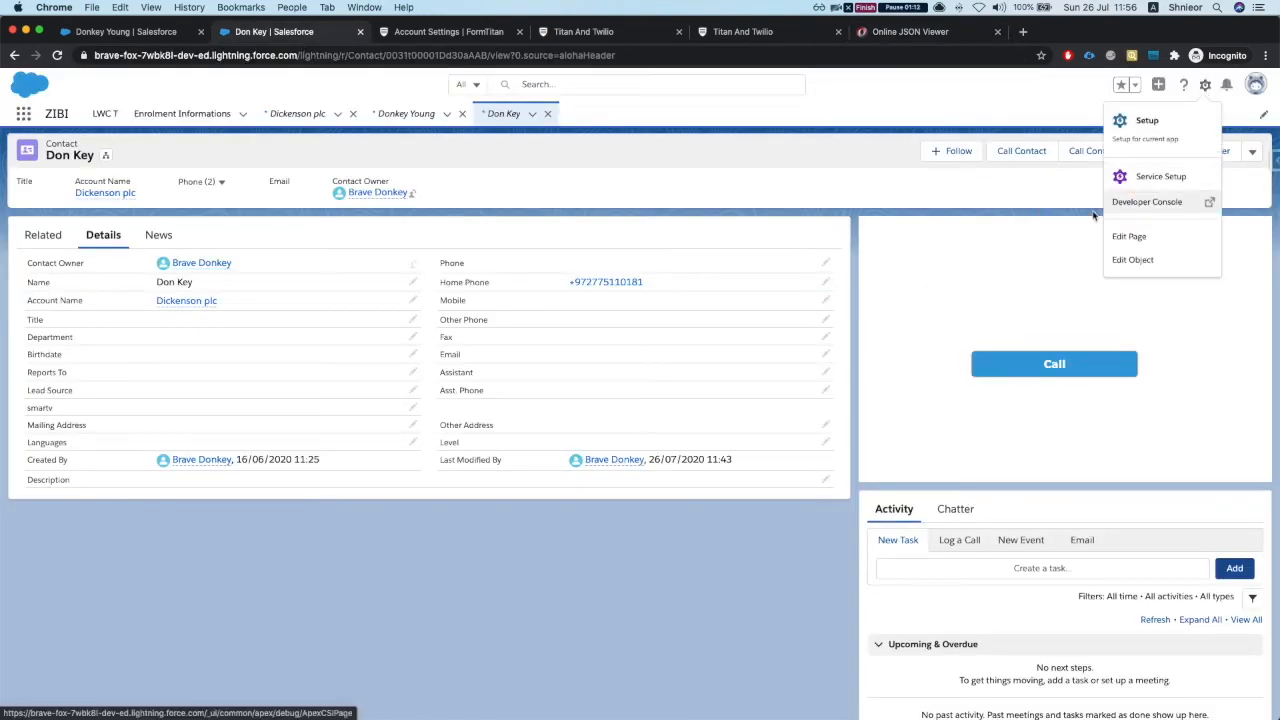
click(659, 196)
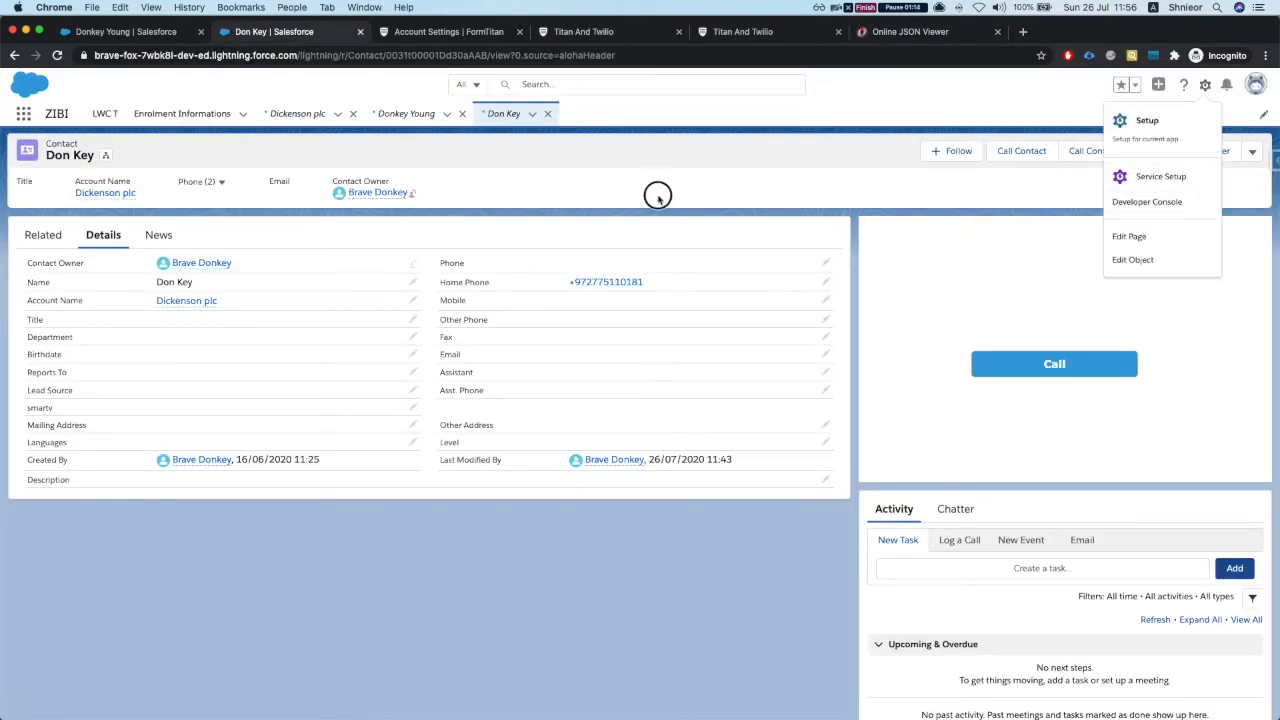
click(1205, 85)
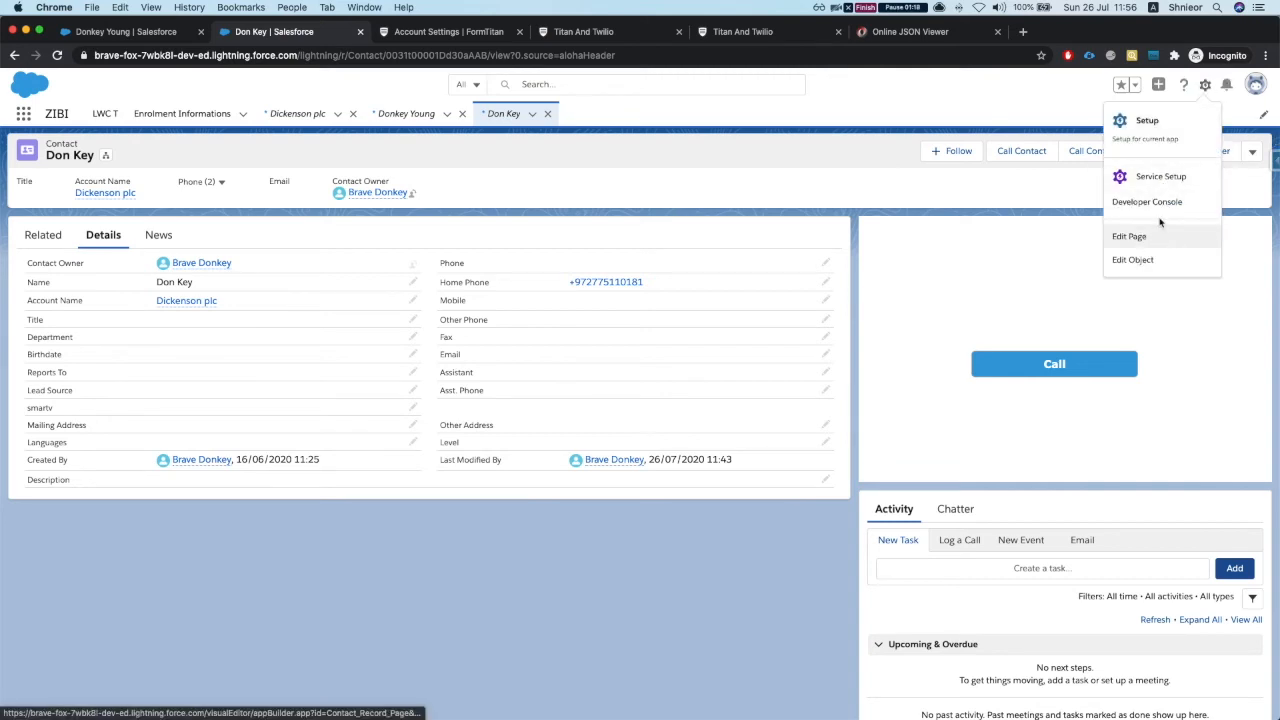
click(1148, 262)
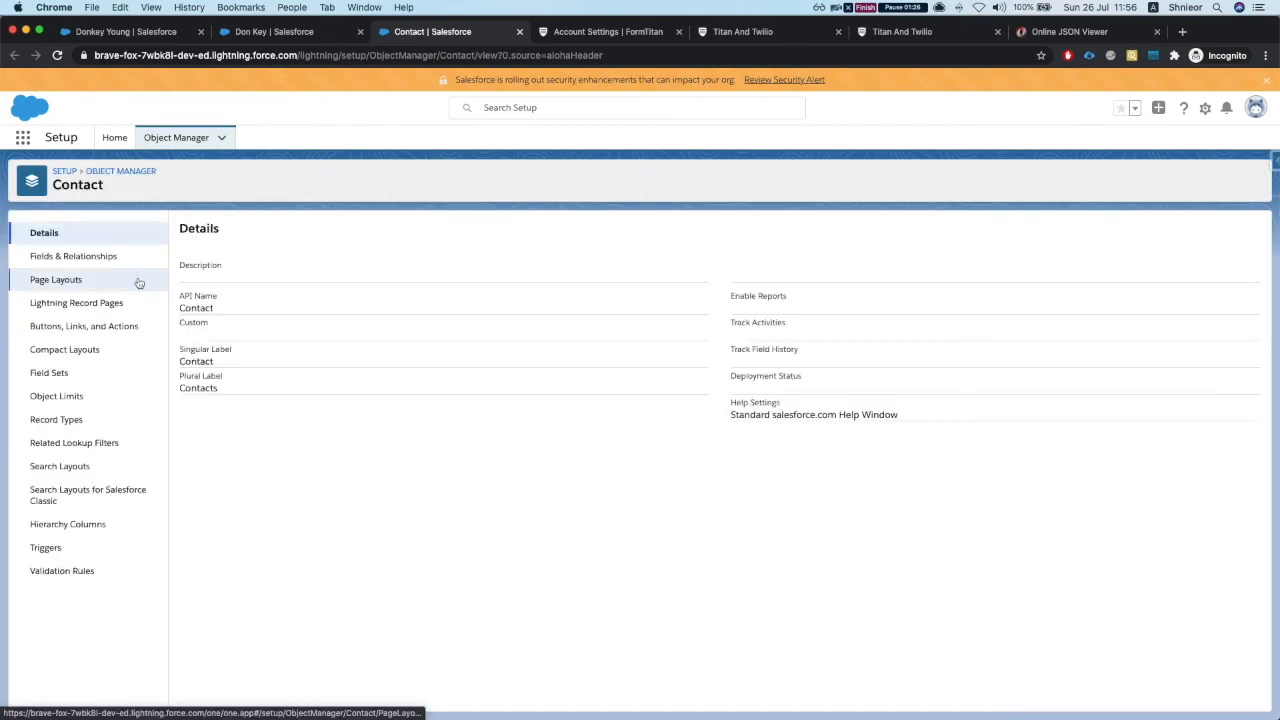
click(95, 172)
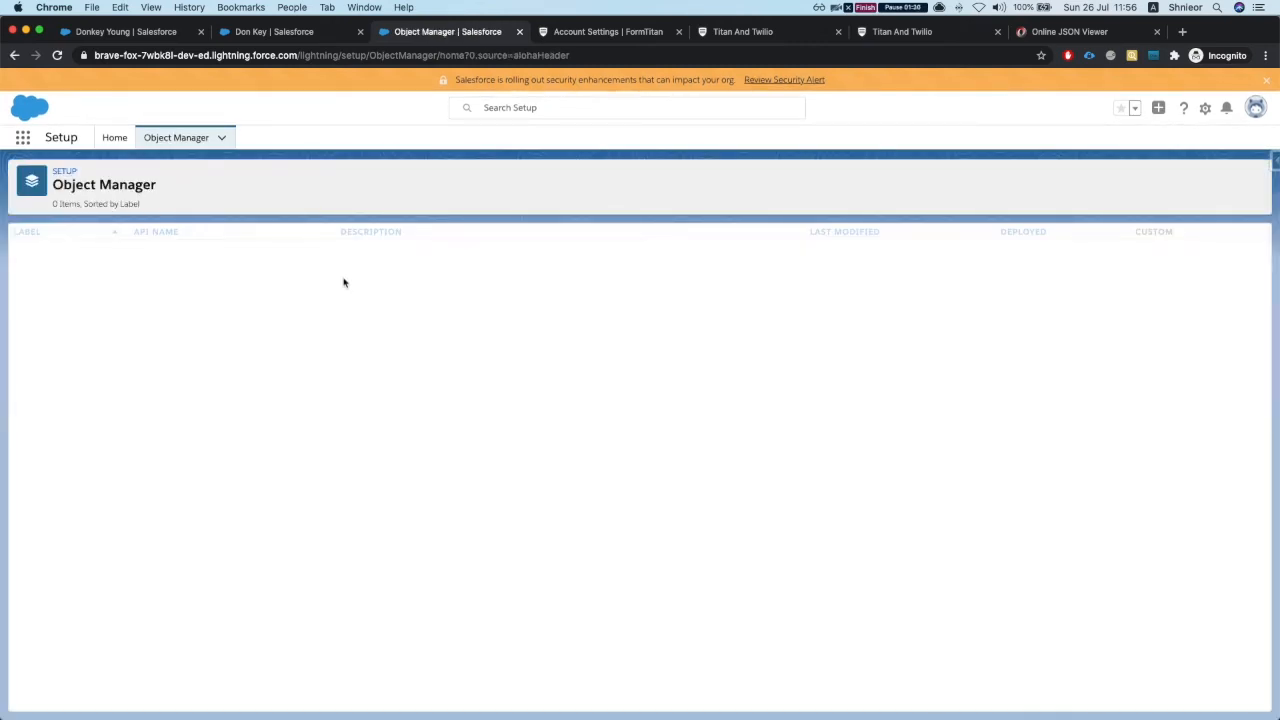
Find the Call Log object with 'cal' and review its Fields & Relationships.
click(1020, 174)
text(call lo)
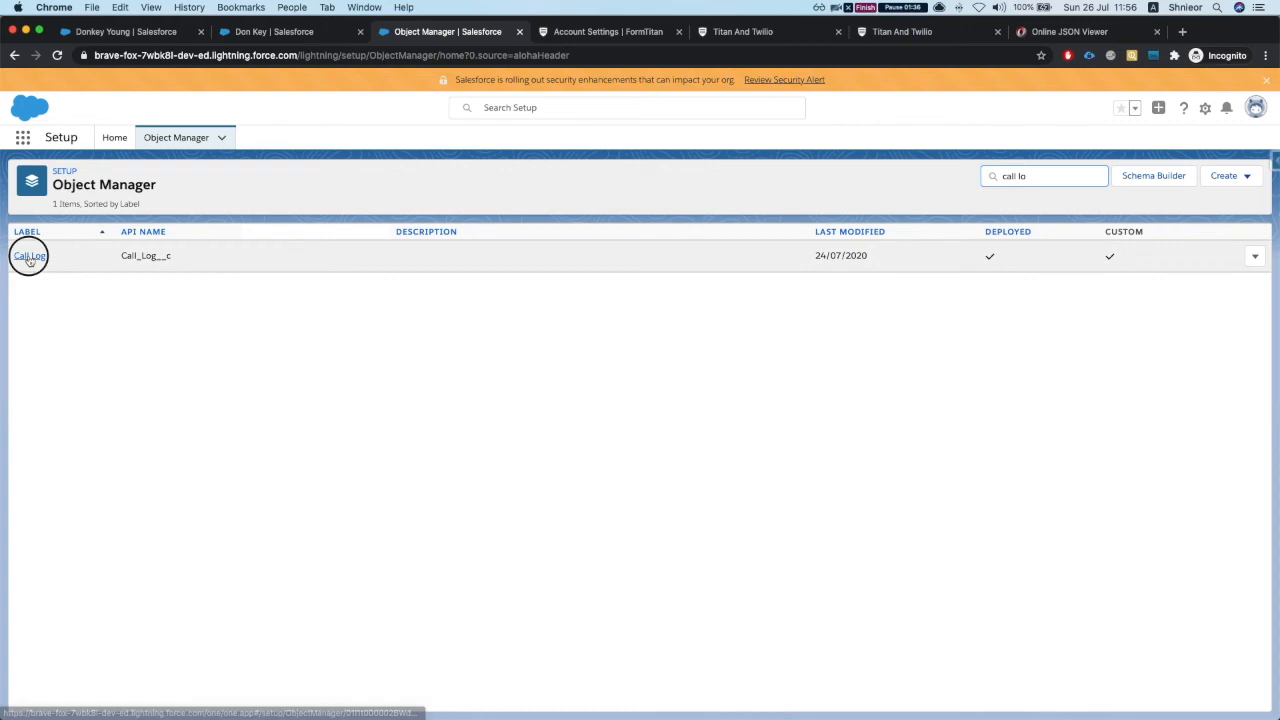
click(30, 256)
click(51, 252)
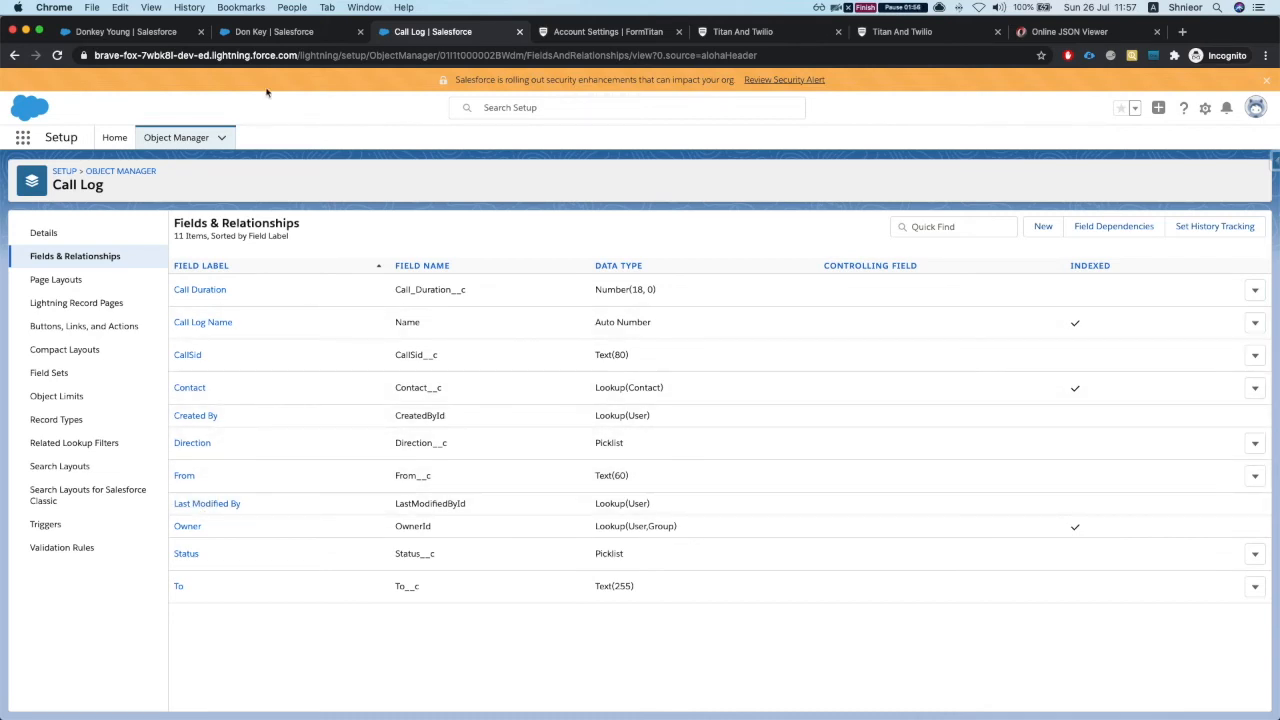
click(282, 38)
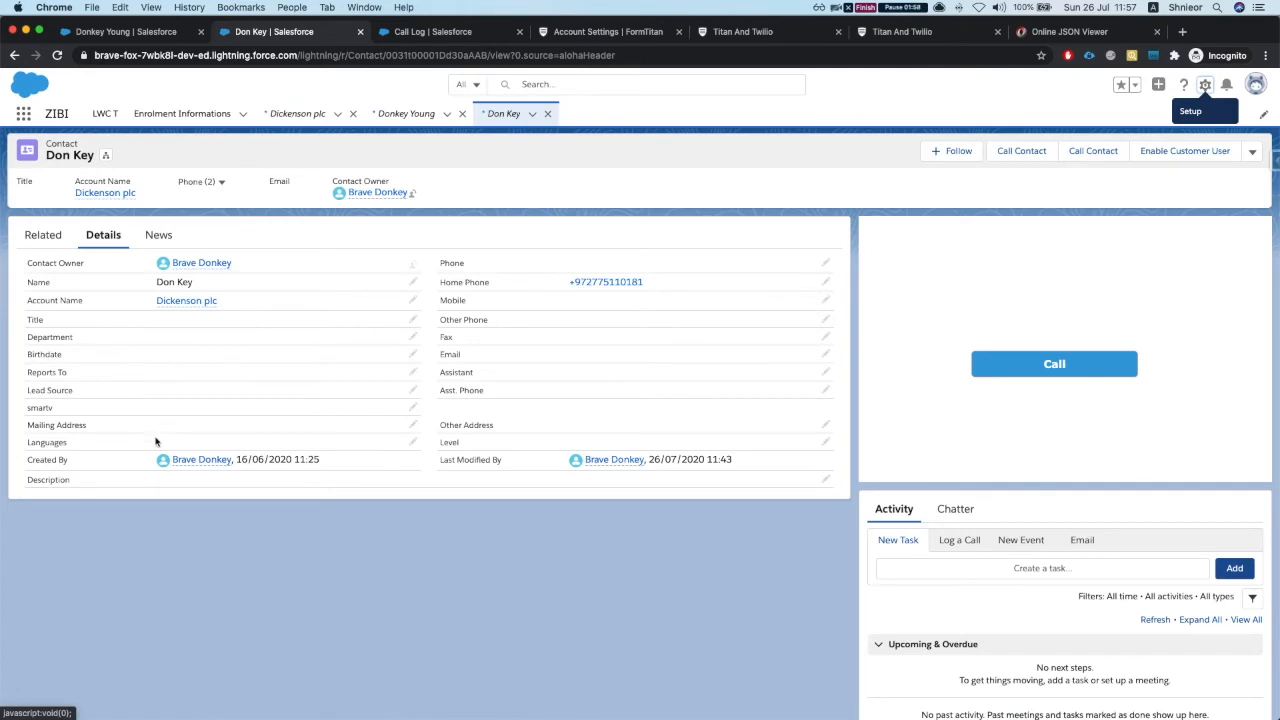
Look through the Don Key contact's related lists, then return to the Titan And Twilio form canvas.
click(40, 236)
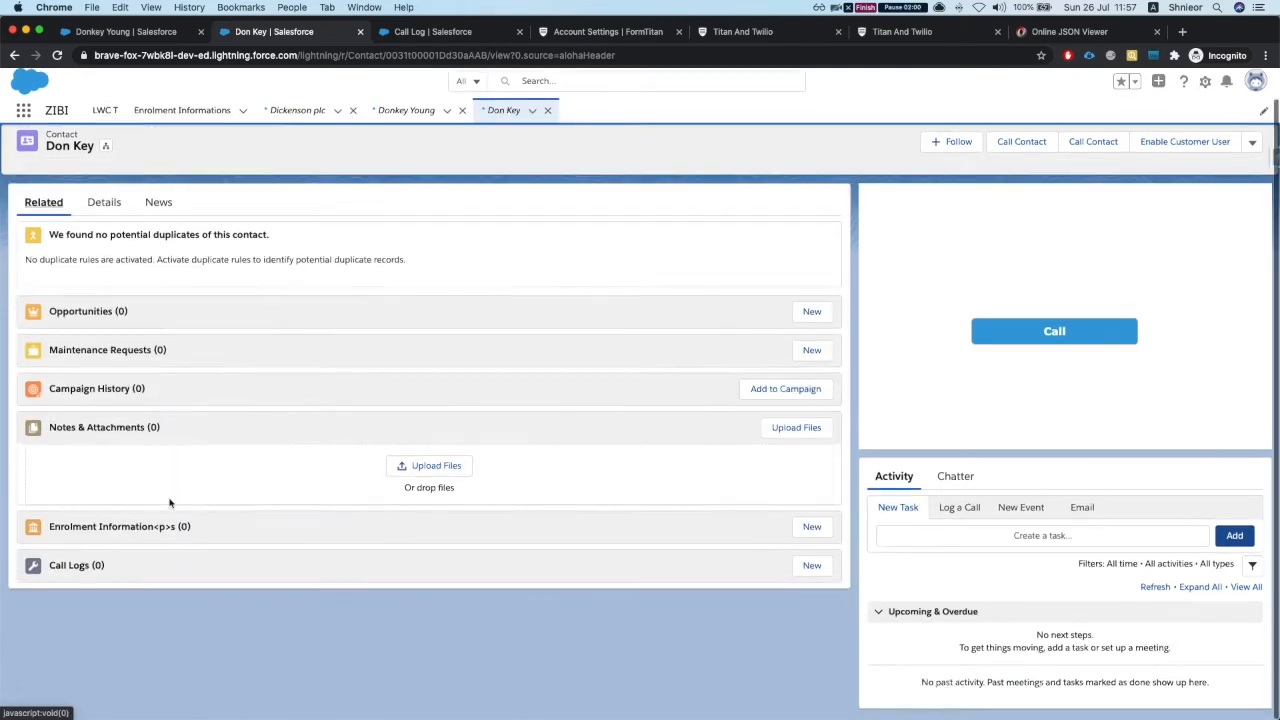
scroll(120, 590, down, 1)
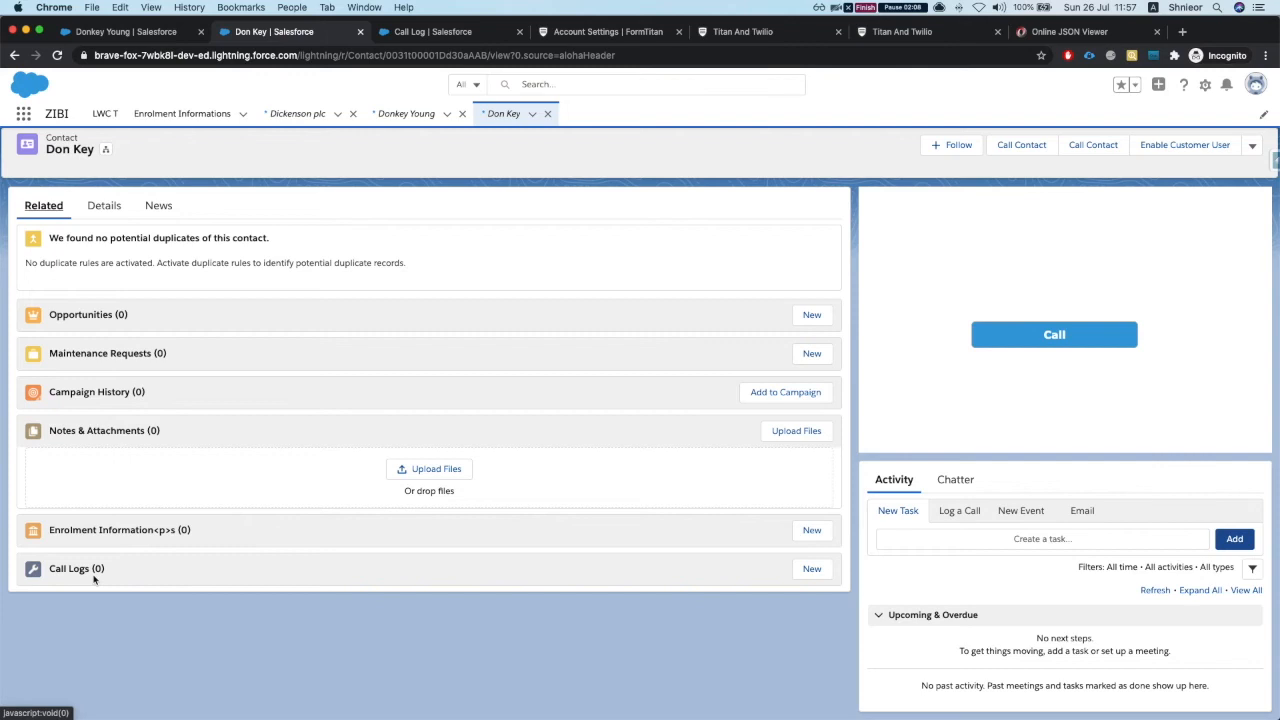
scroll(286, 500, up, 2)
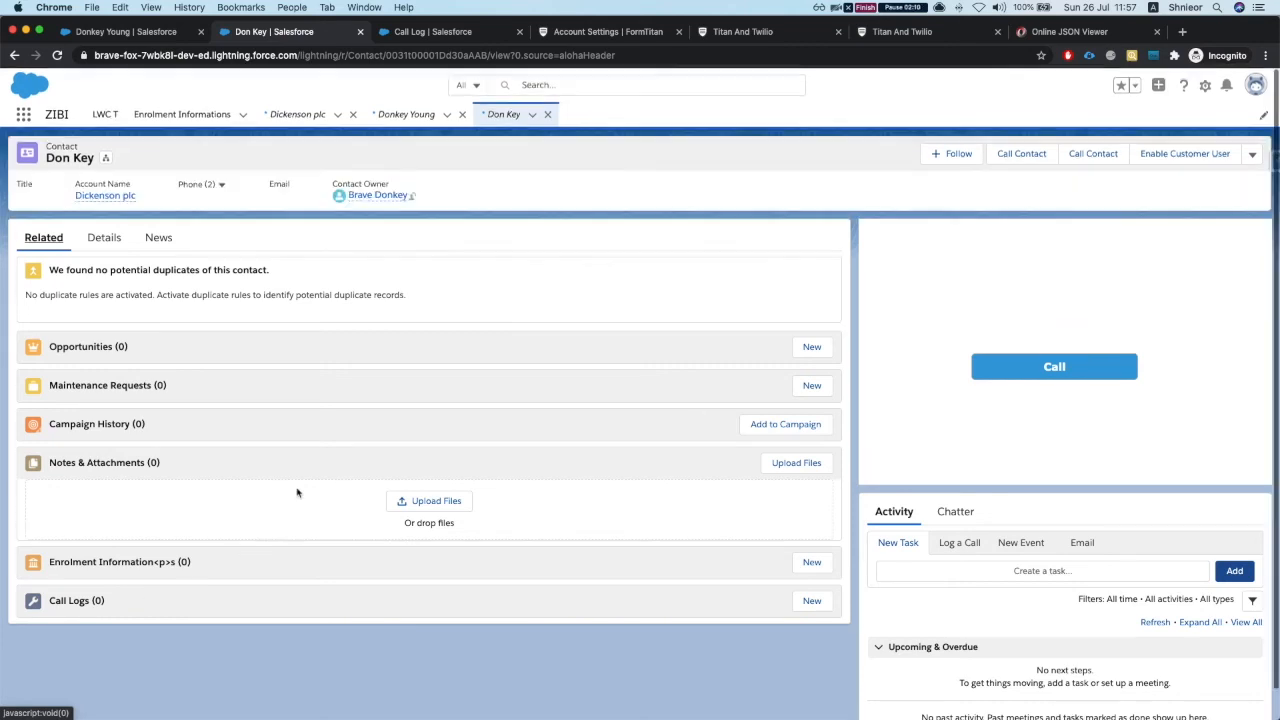
scroll(413, 408, down, 2)
scroll(480, 425, up, 2)
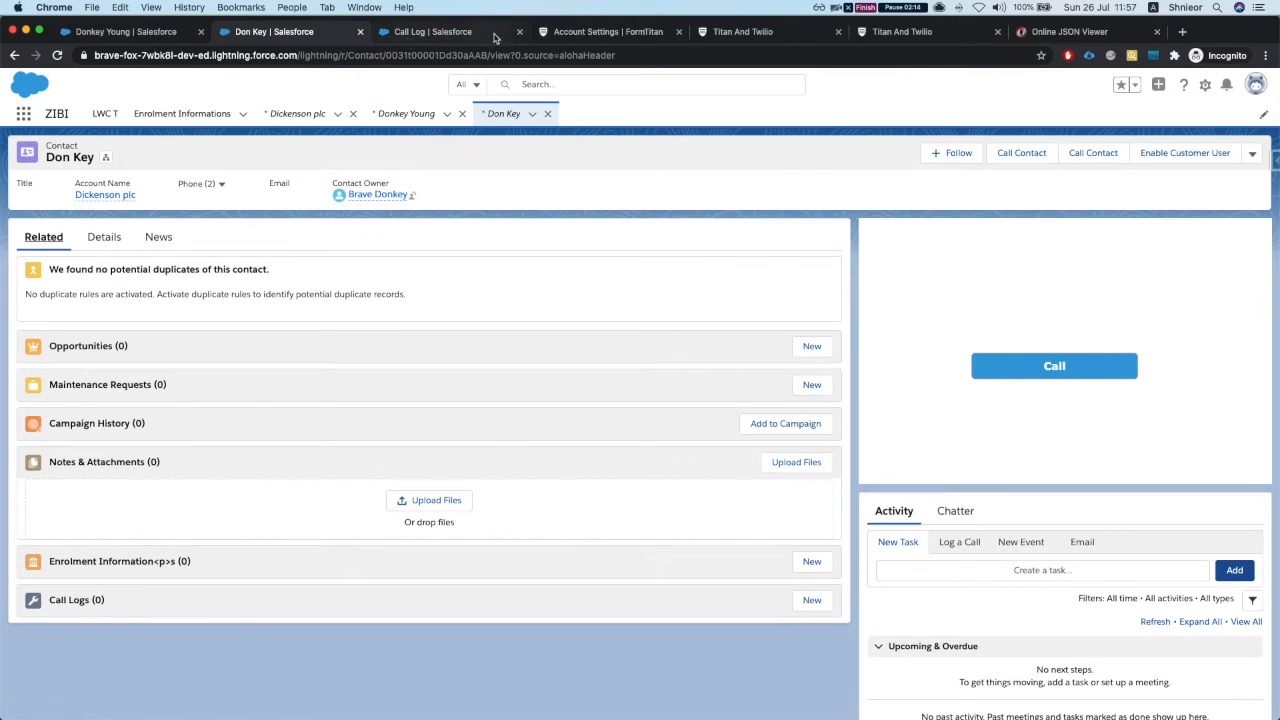
click(605, 32)
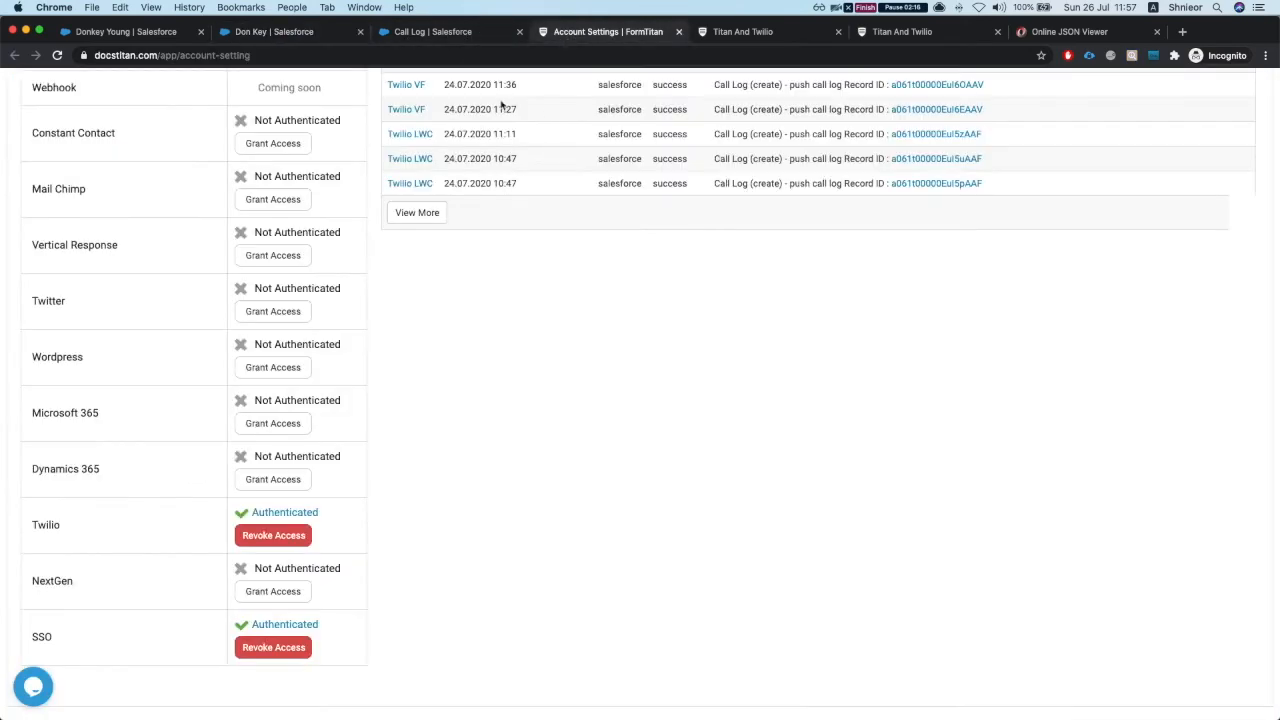
click(440, 32)
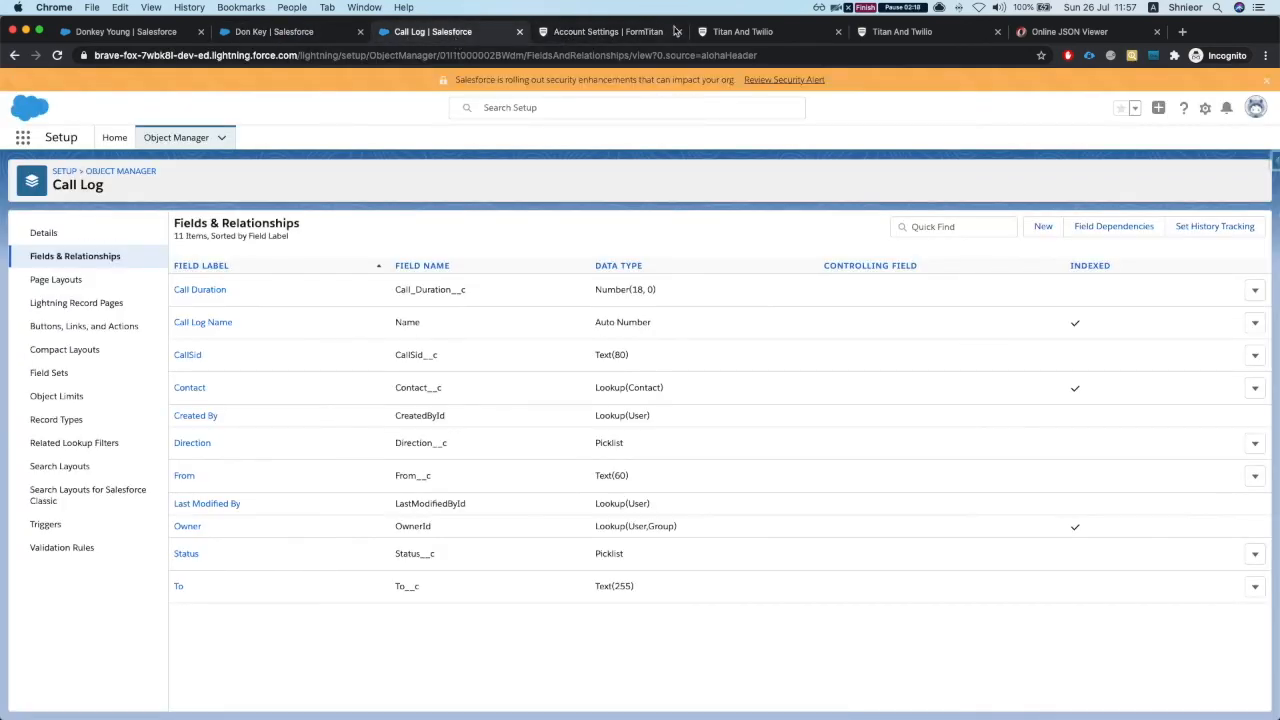
click(733, 33)
click(924, 101)
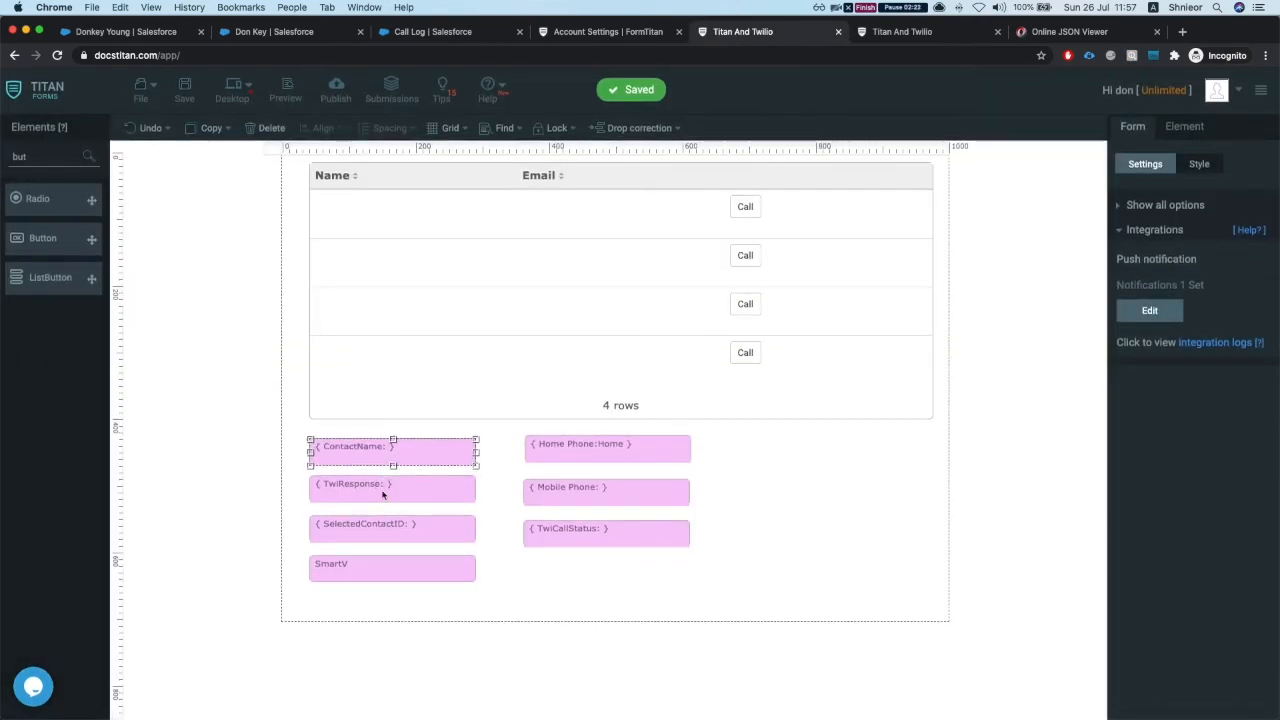
Select the TwiResponse hidden field on the form canvas.
shift+click(330, 490)
shift+click(467, 517)
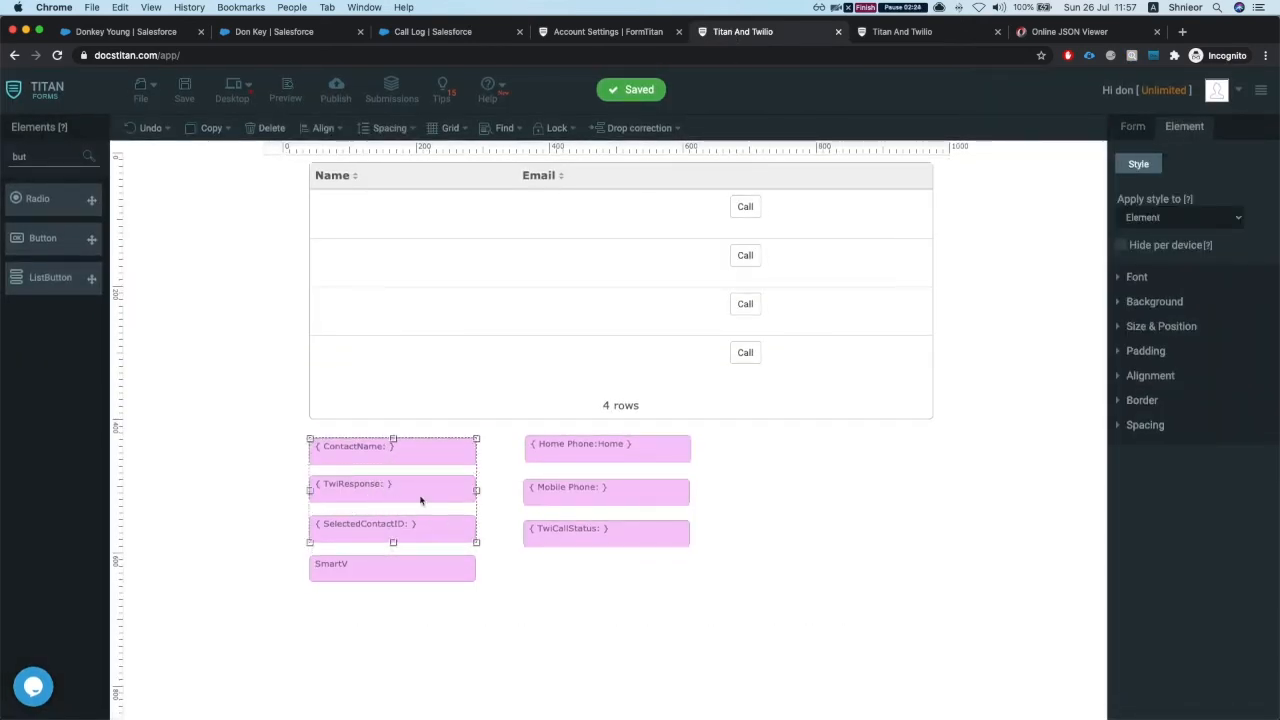
shift+click(525, 544)
click(510, 573)
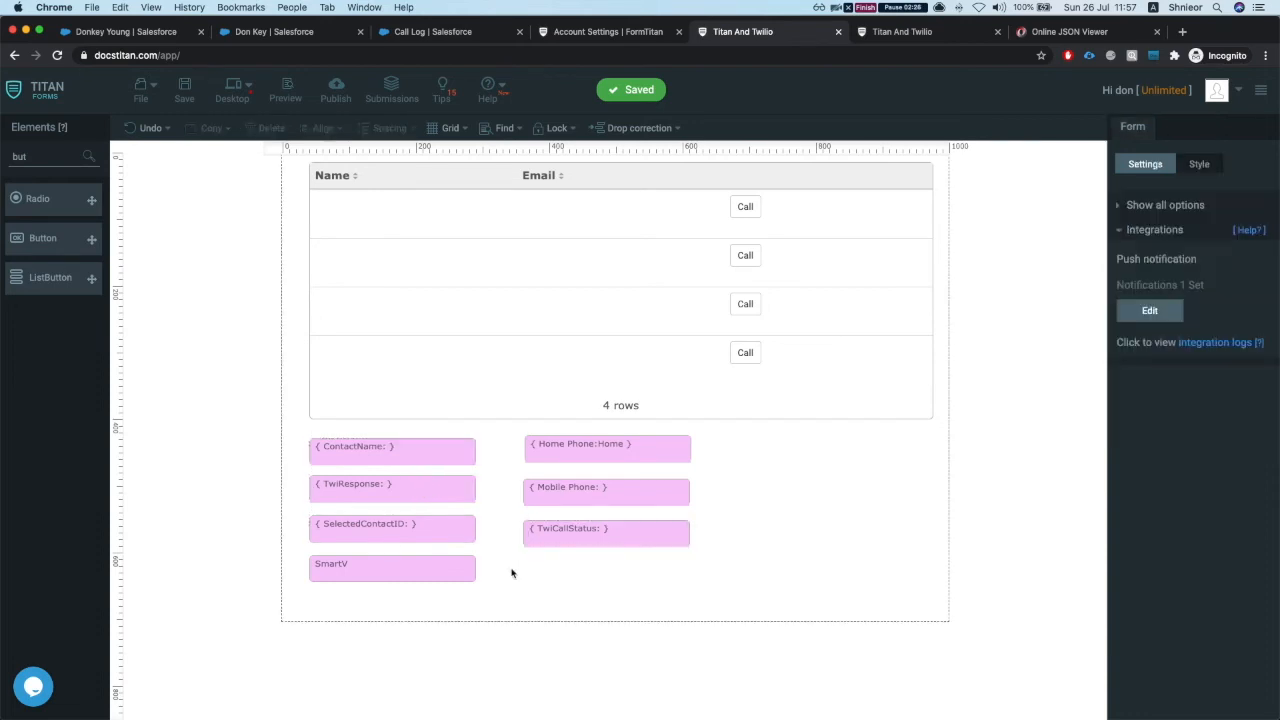
click(360, 489)
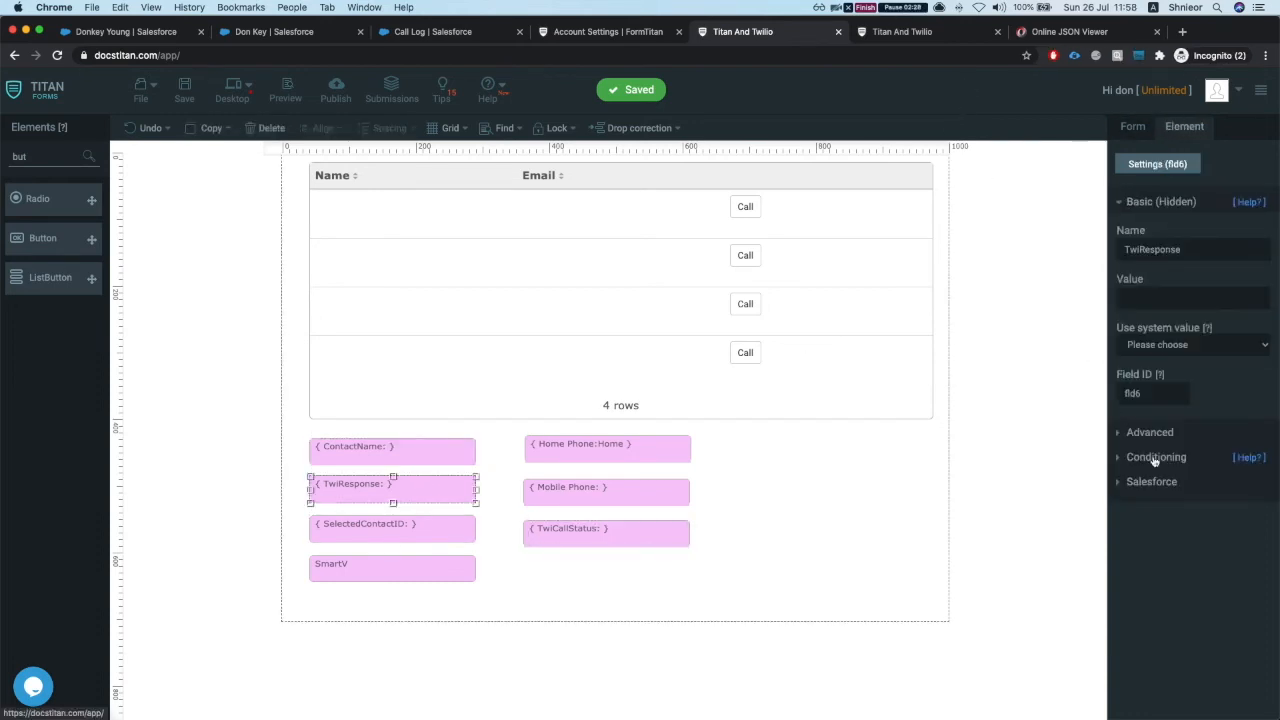
Add a TwiResponse condition: when Is not empty, run an Execute JS result.
click(1155, 458)
click(1158, 323)
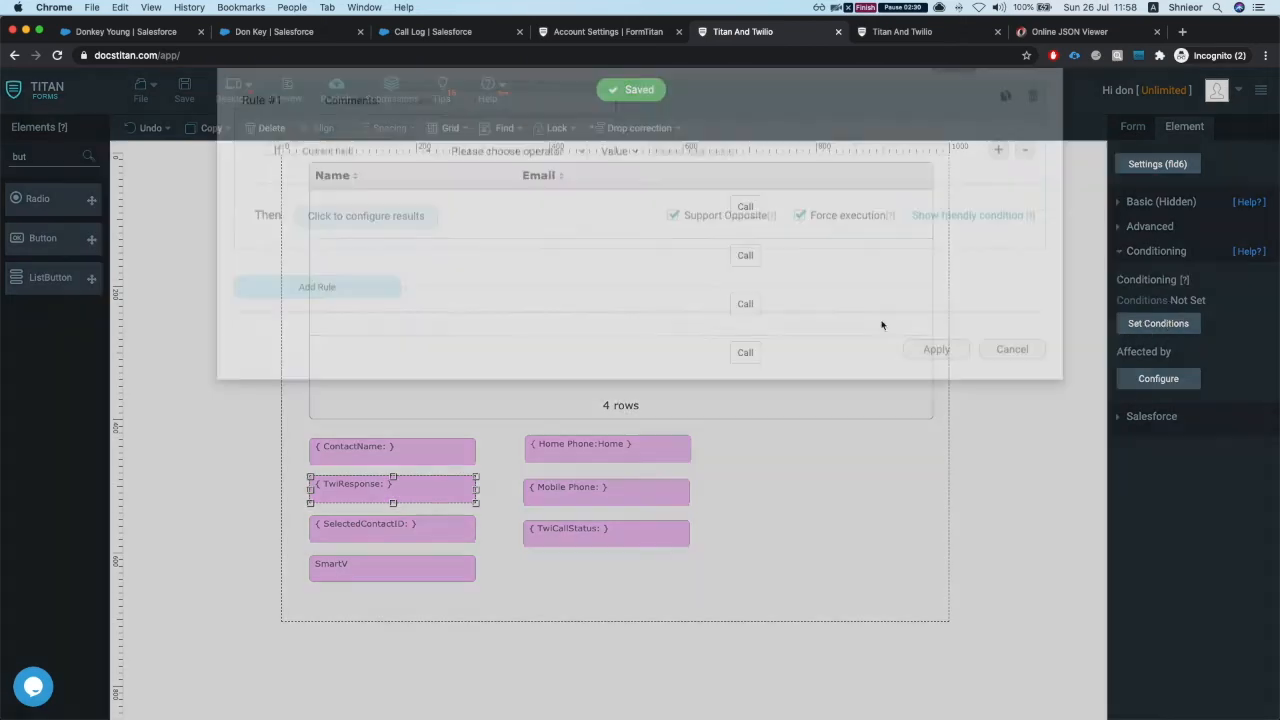
click(486, 218)
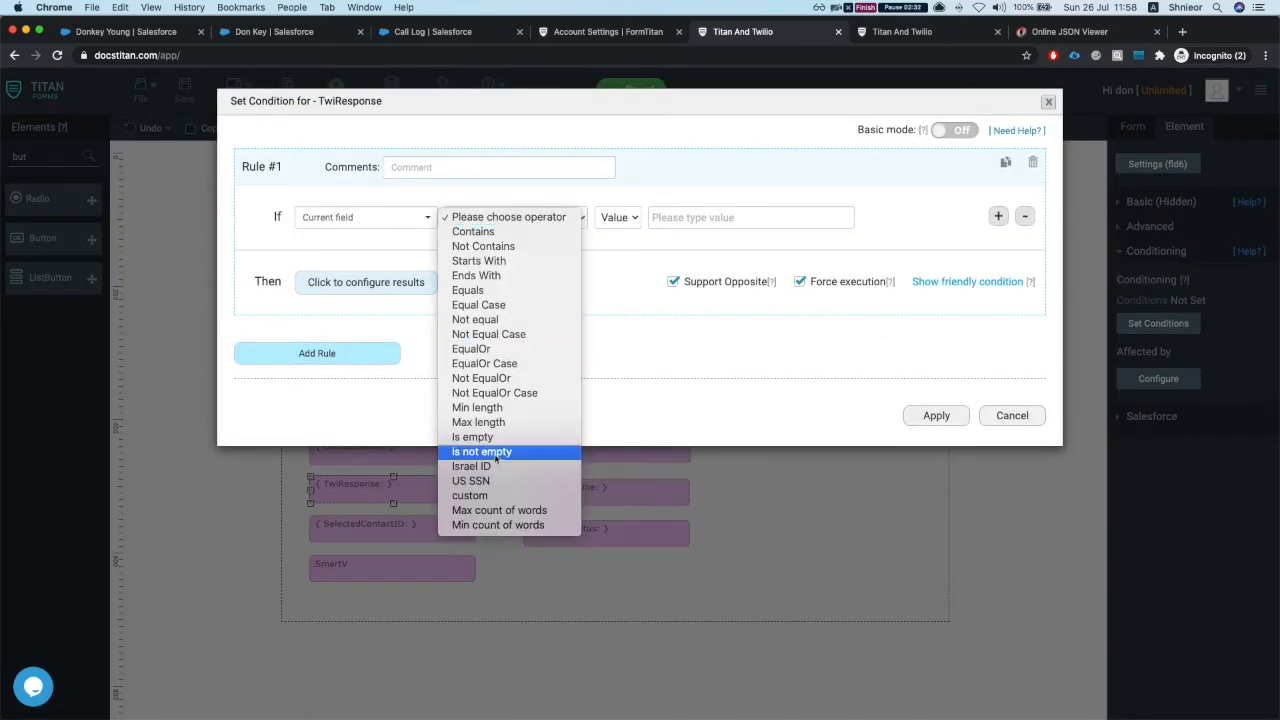
click(506, 450)
click(403, 283)
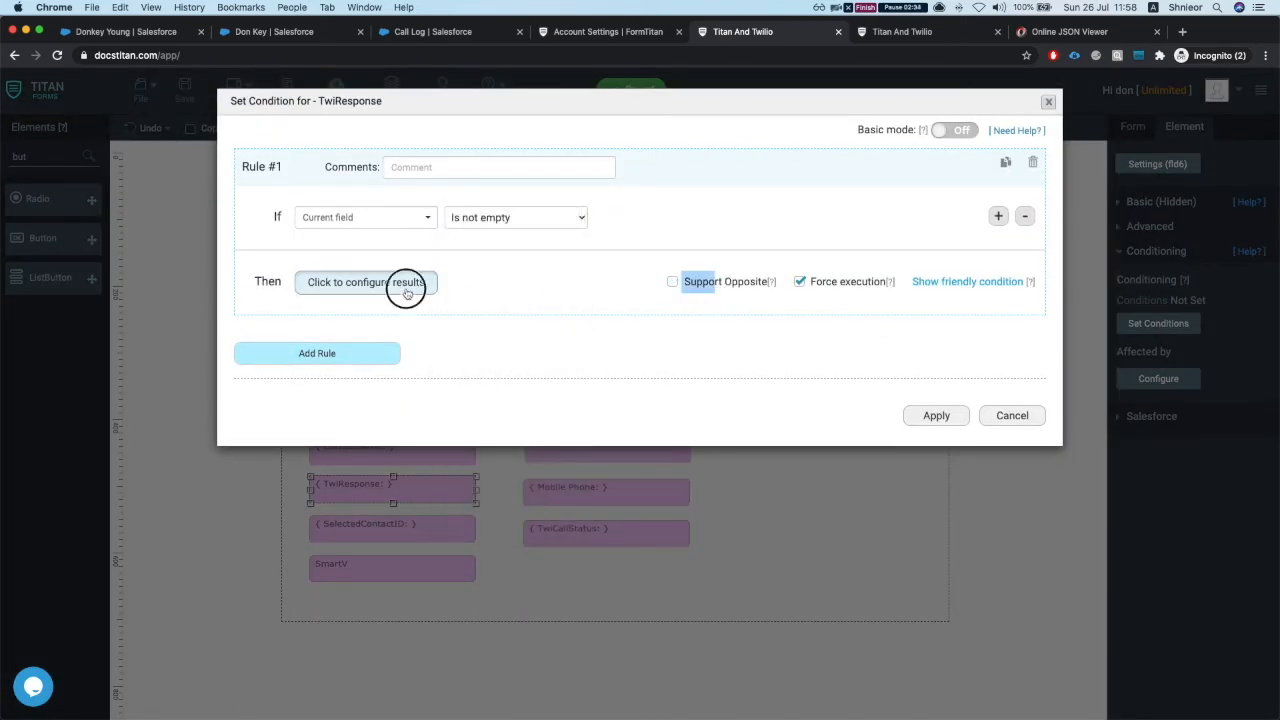
click(838, 384)
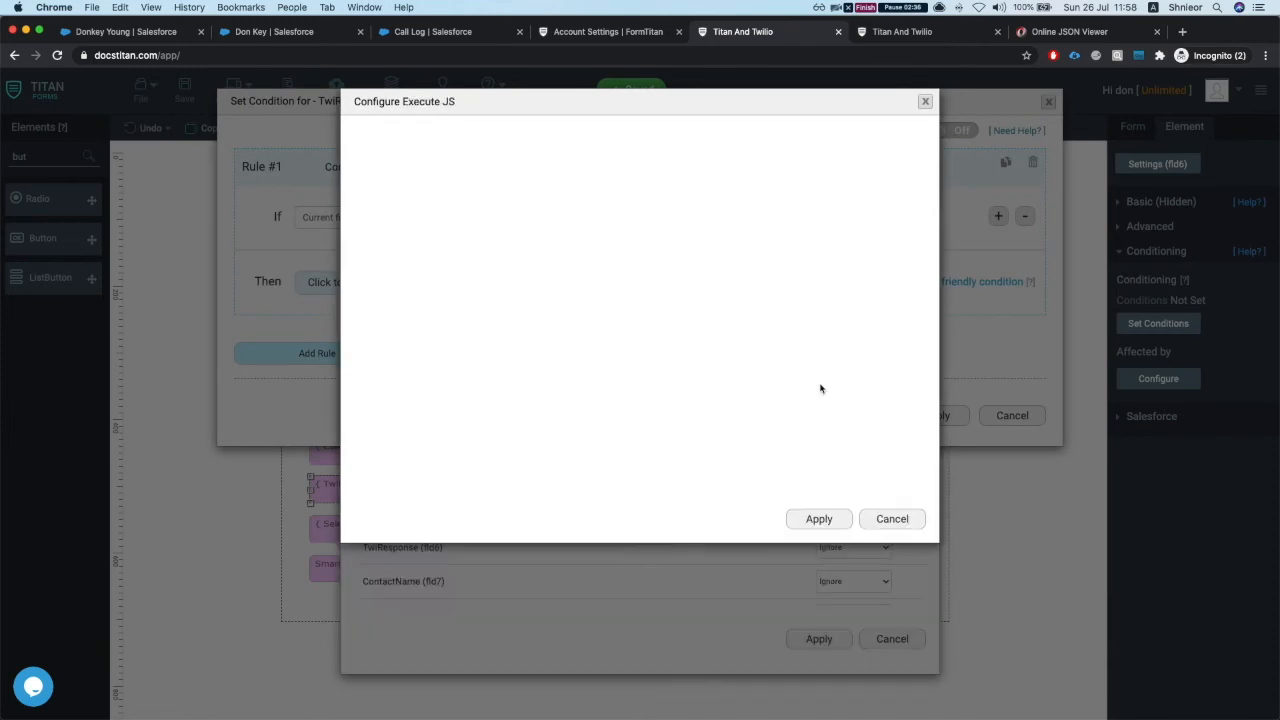
click(487, 276)
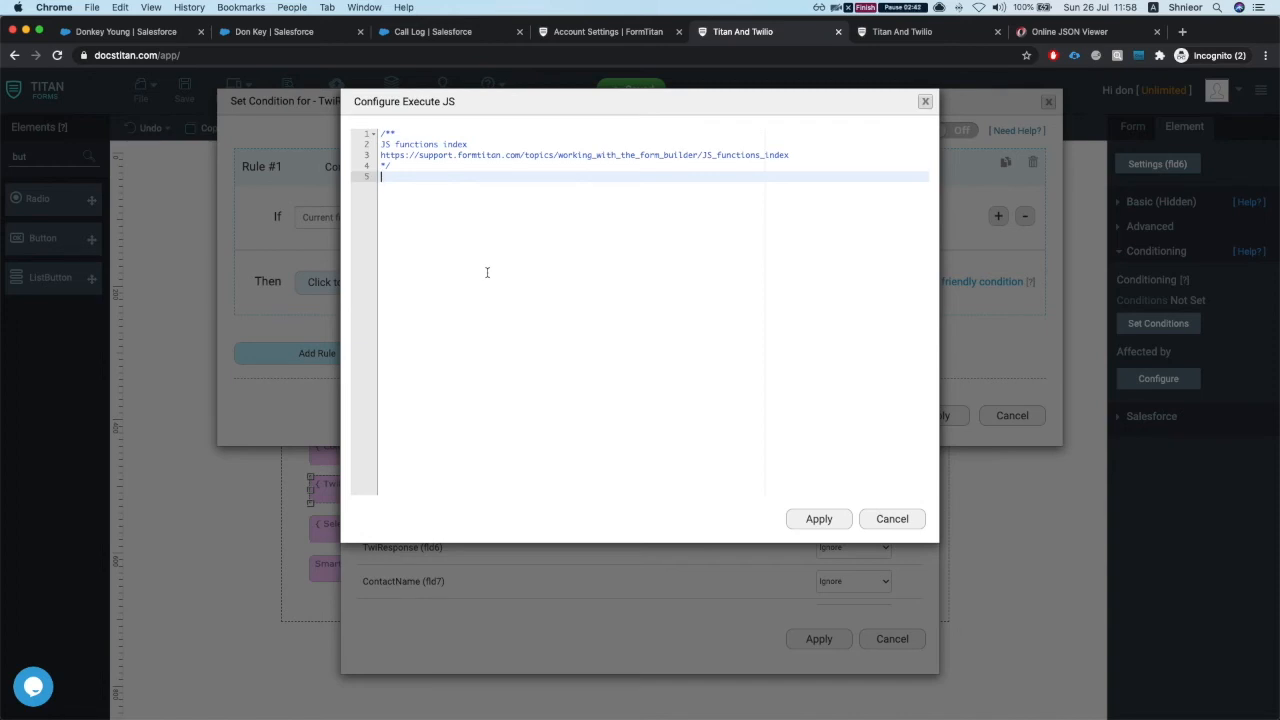
click(819, 518)
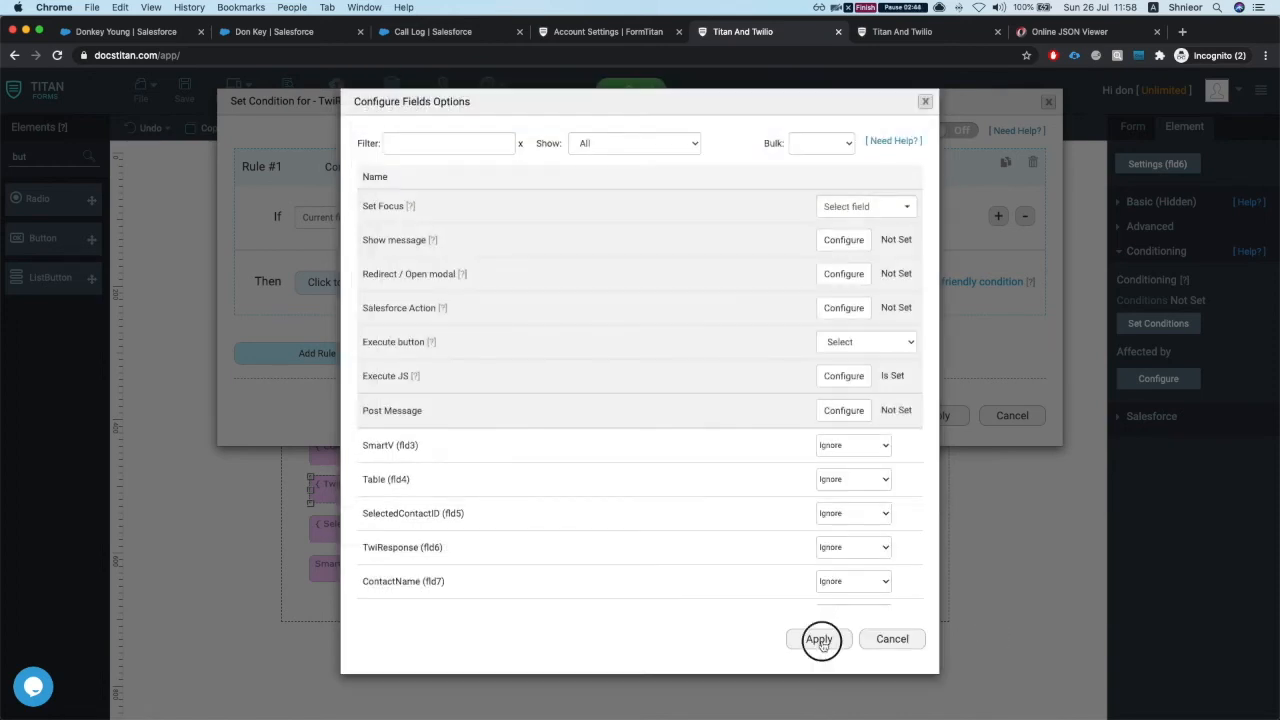
click(821, 638)
click(931, 417)
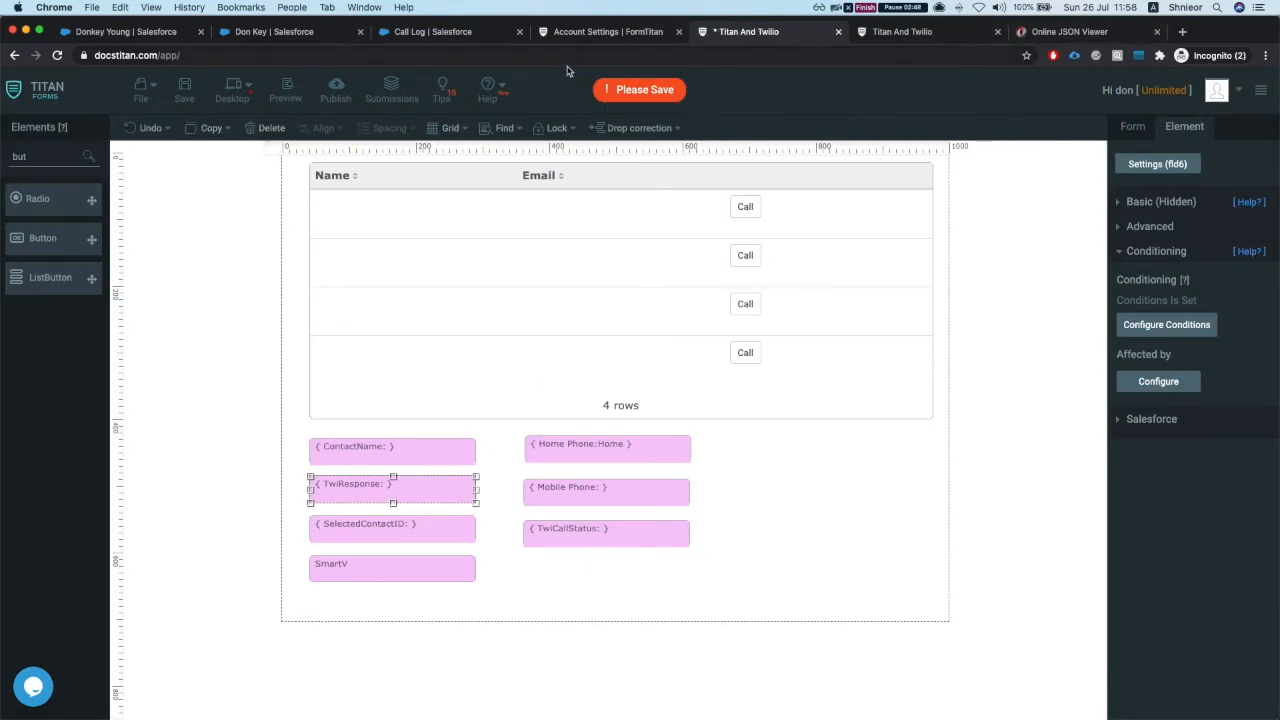
click(436, 36)
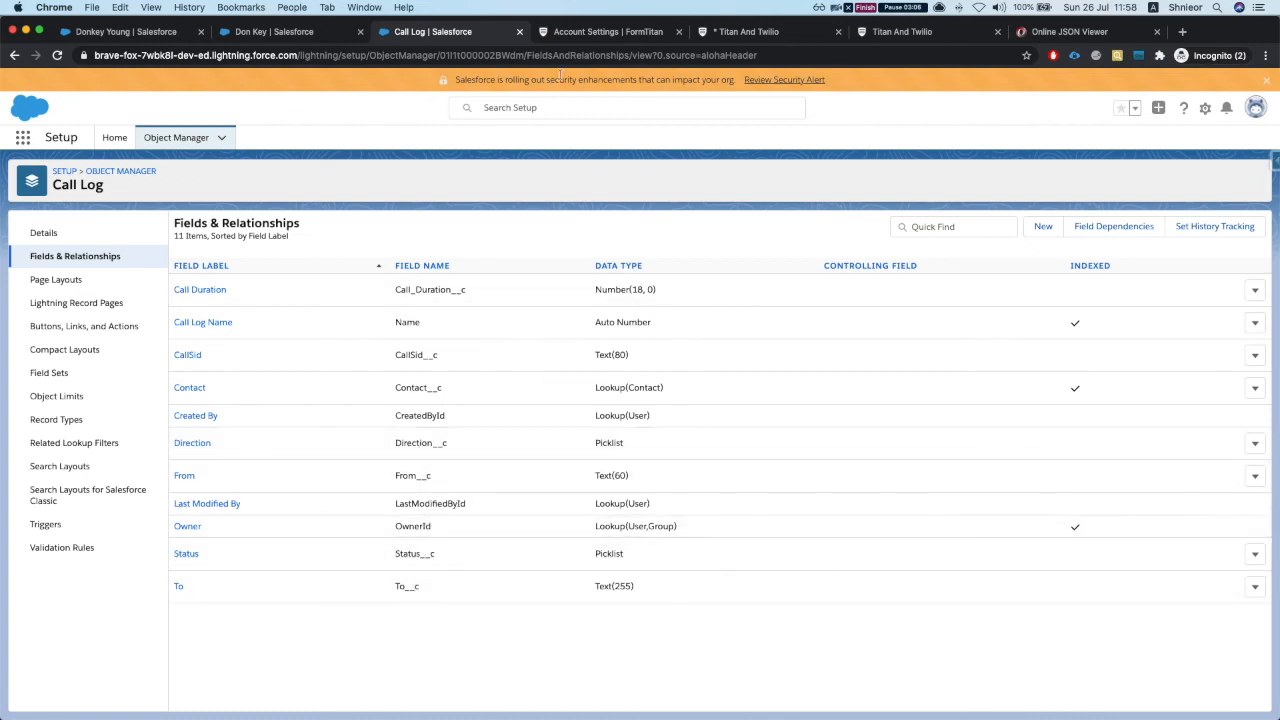
click(795, 33)
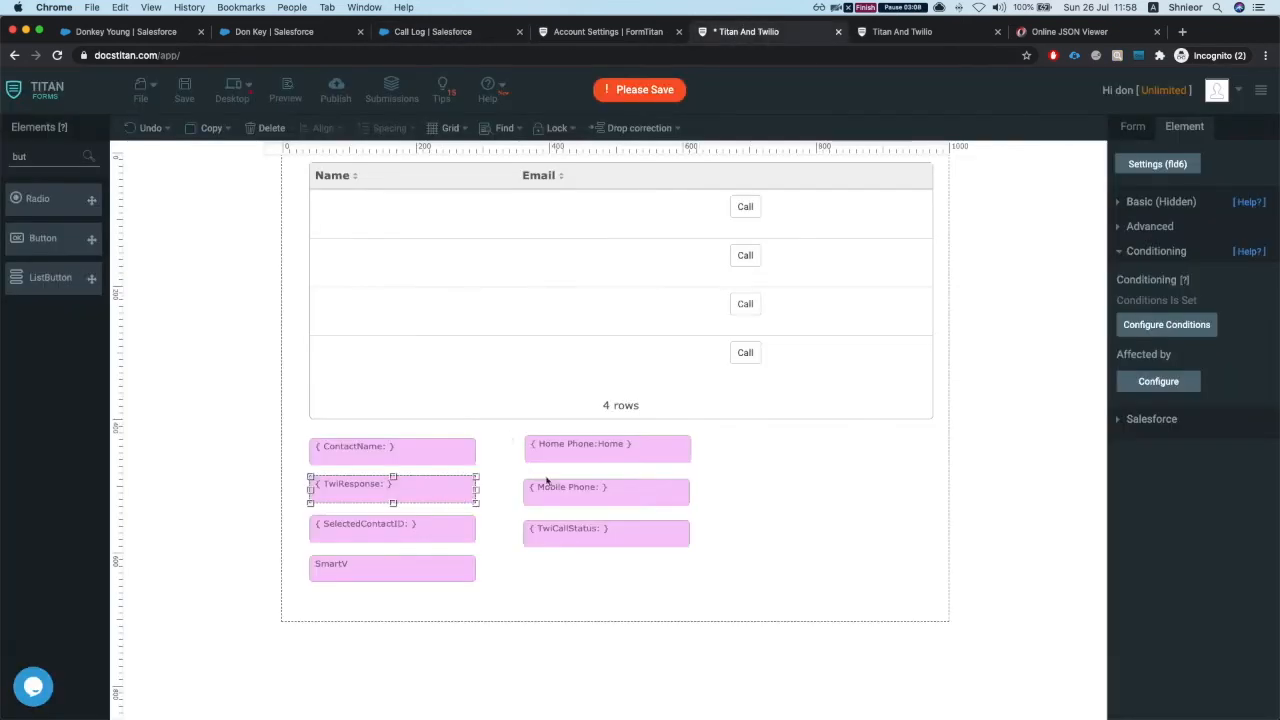
click(736, 484)
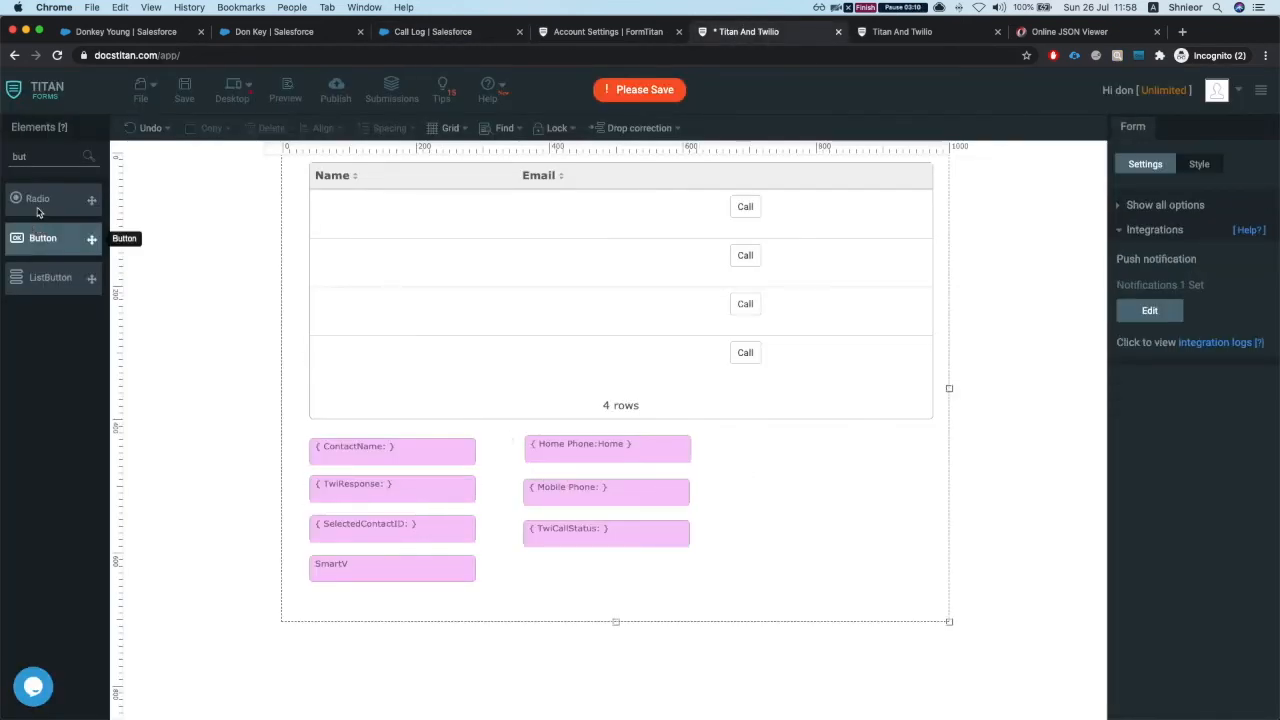
Place a Hidden element beside the phone fields and duplicate it.
double_click(36, 156)
text(hidd)
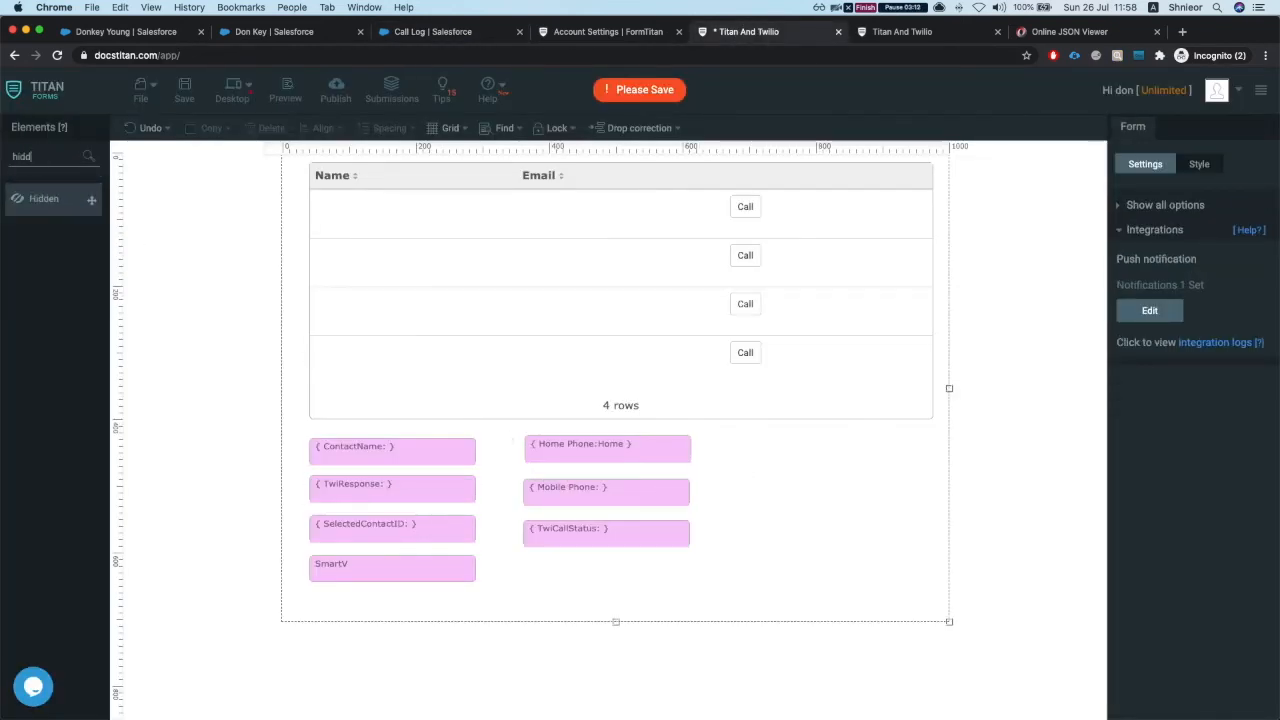
drag(43, 198, 777, 573)
key(super+v)
key(super+v)
key(super+v)
Rename the first two hidden fields callSid and Call Duration.
click(770, 458)
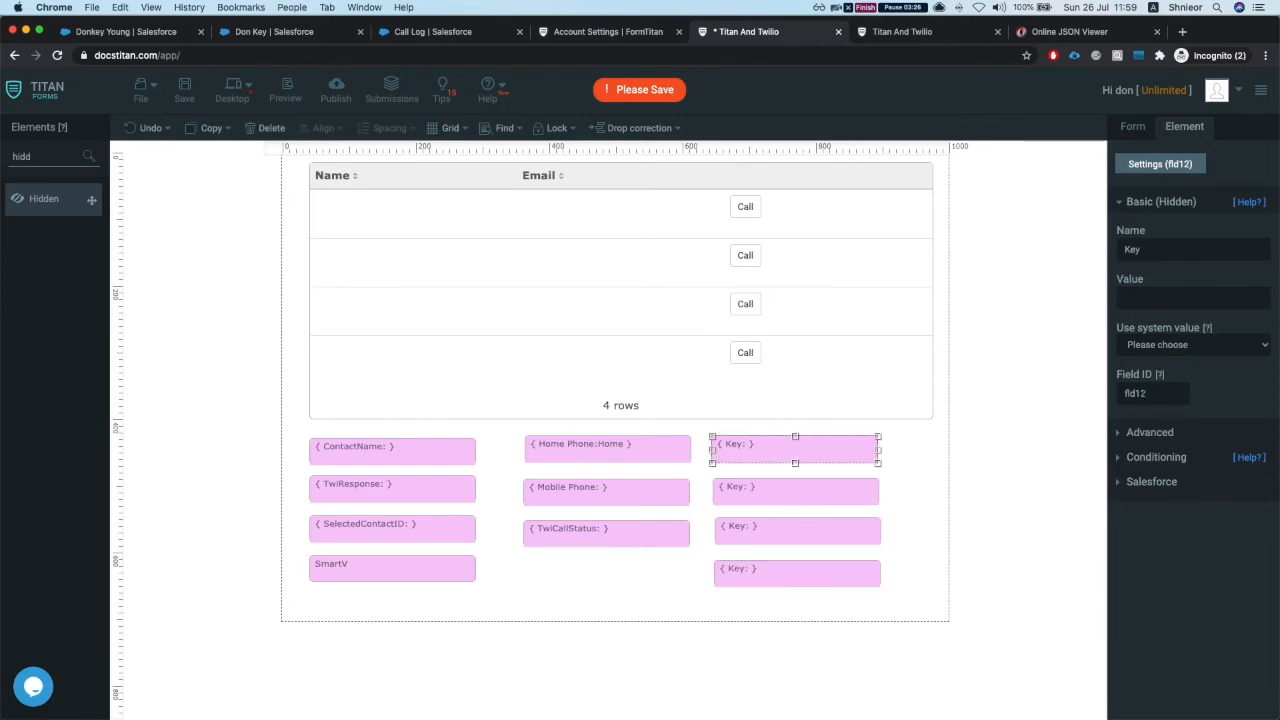
double_click(1149, 243)
text(callSid)
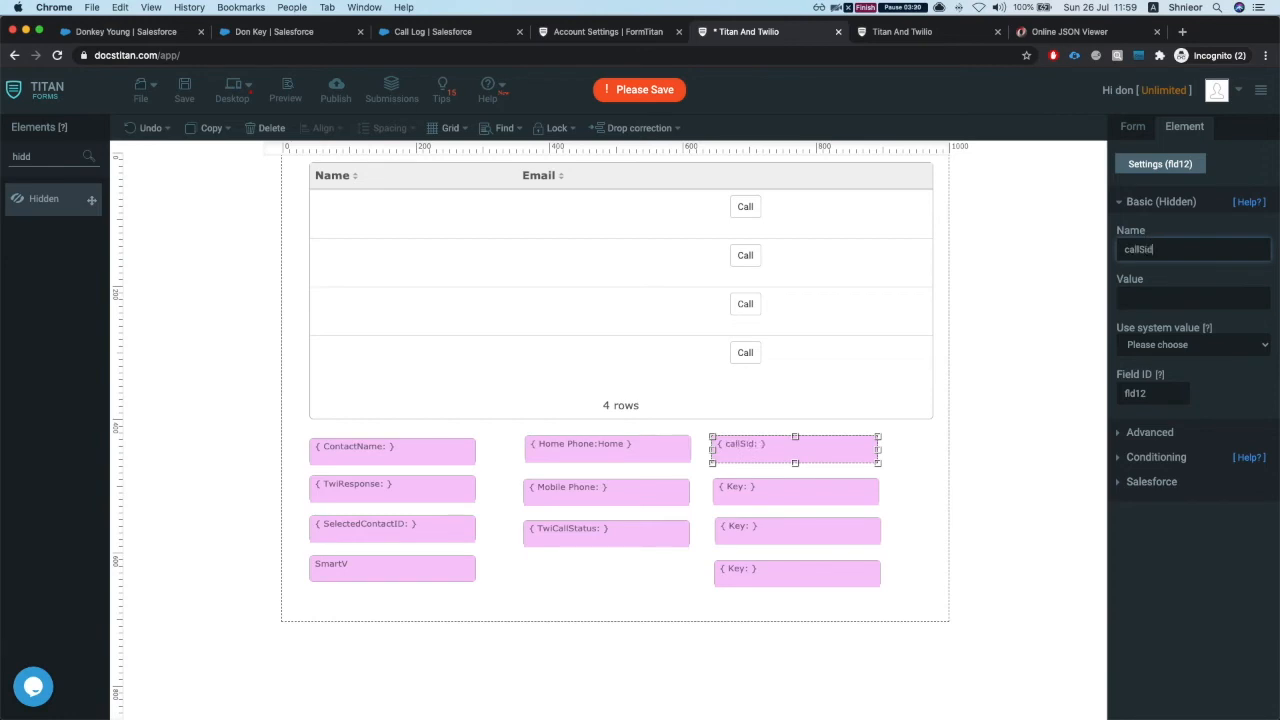
click(805, 490)
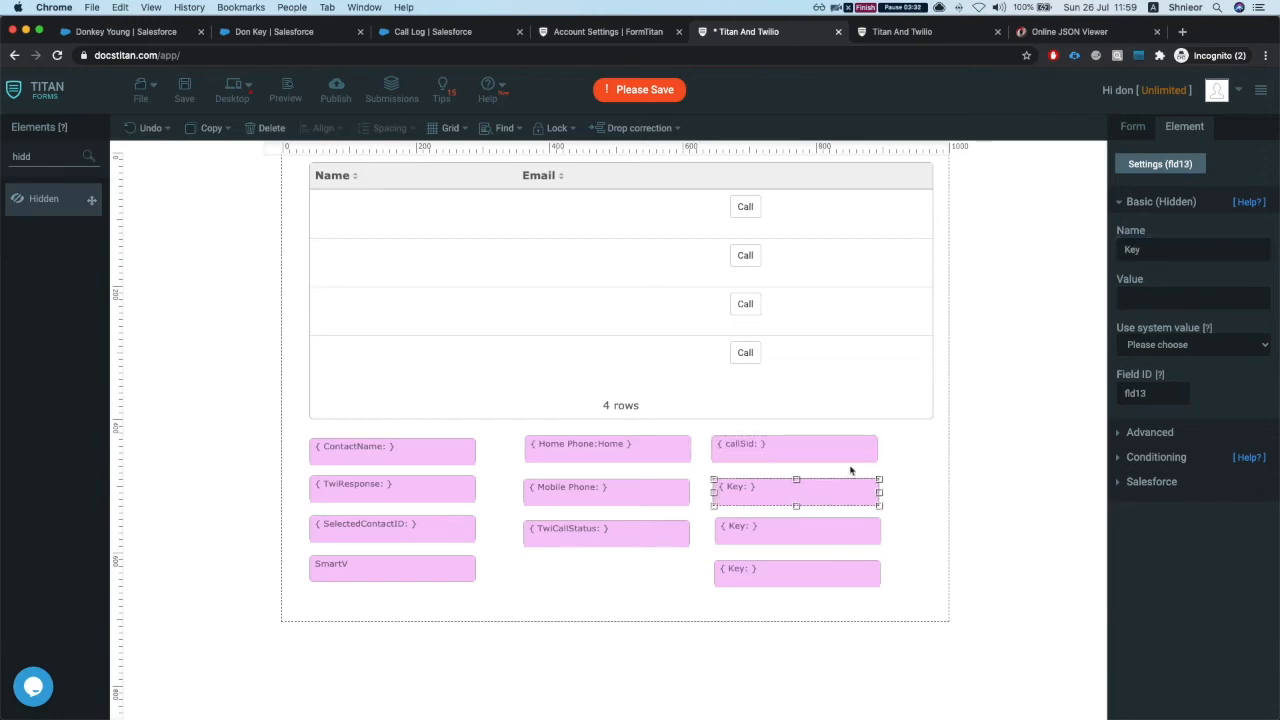
double_click(1197, 249)
text(Csa)
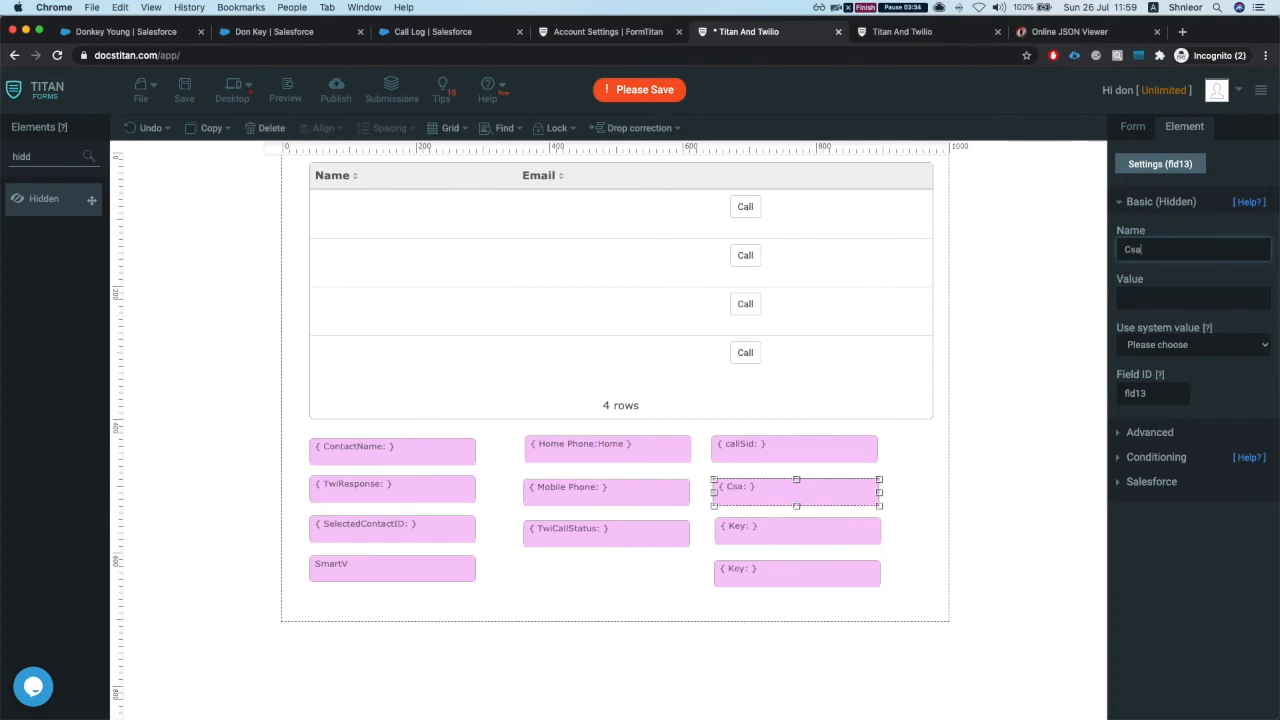
text(ll Duration)
Rename the remaining hidden fields From and To.
click(826, 531)
double_click(1203, 252)
text(From)
click(816, 571)
double_click(1195, 251)
text(To)
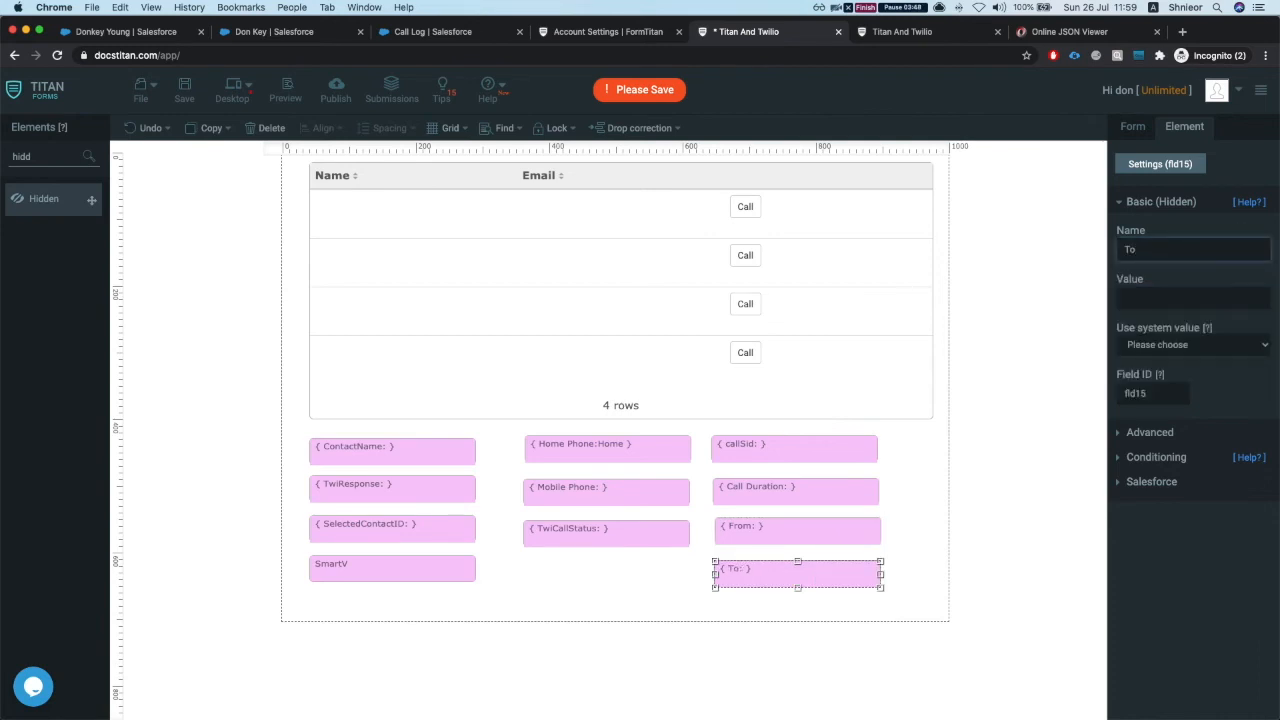
key(super+Tab)
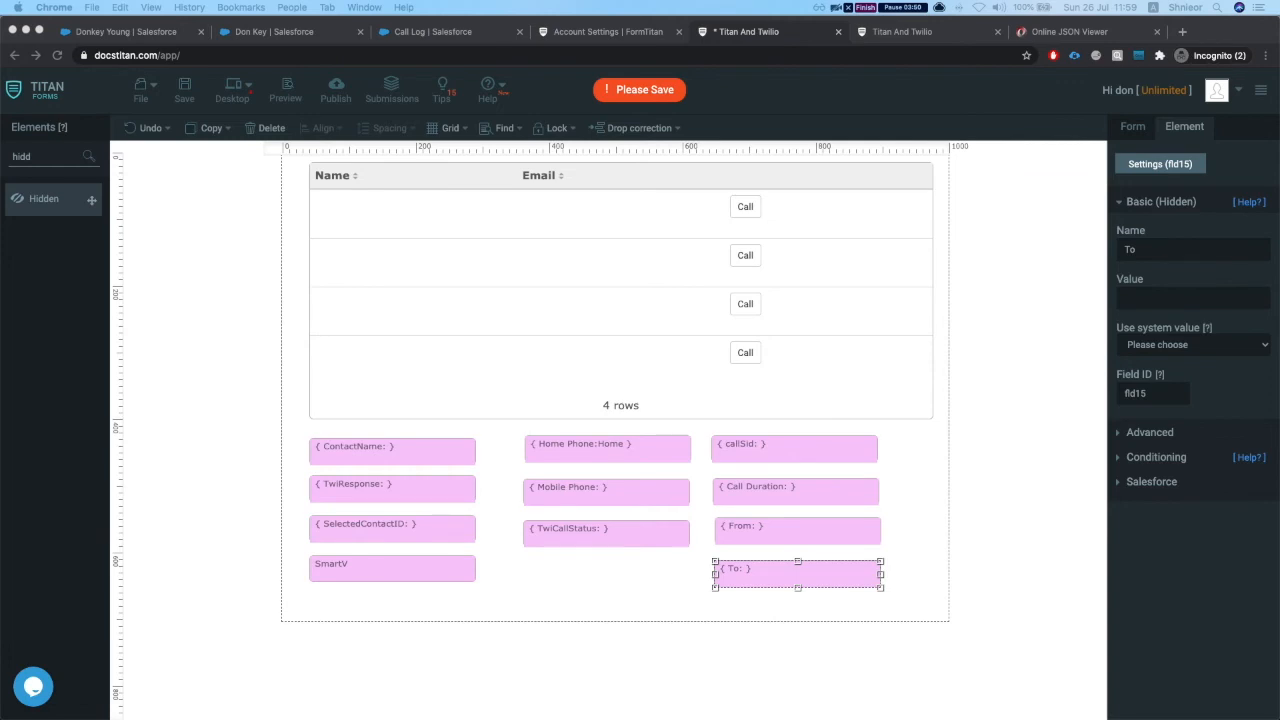
key(super+Tab)
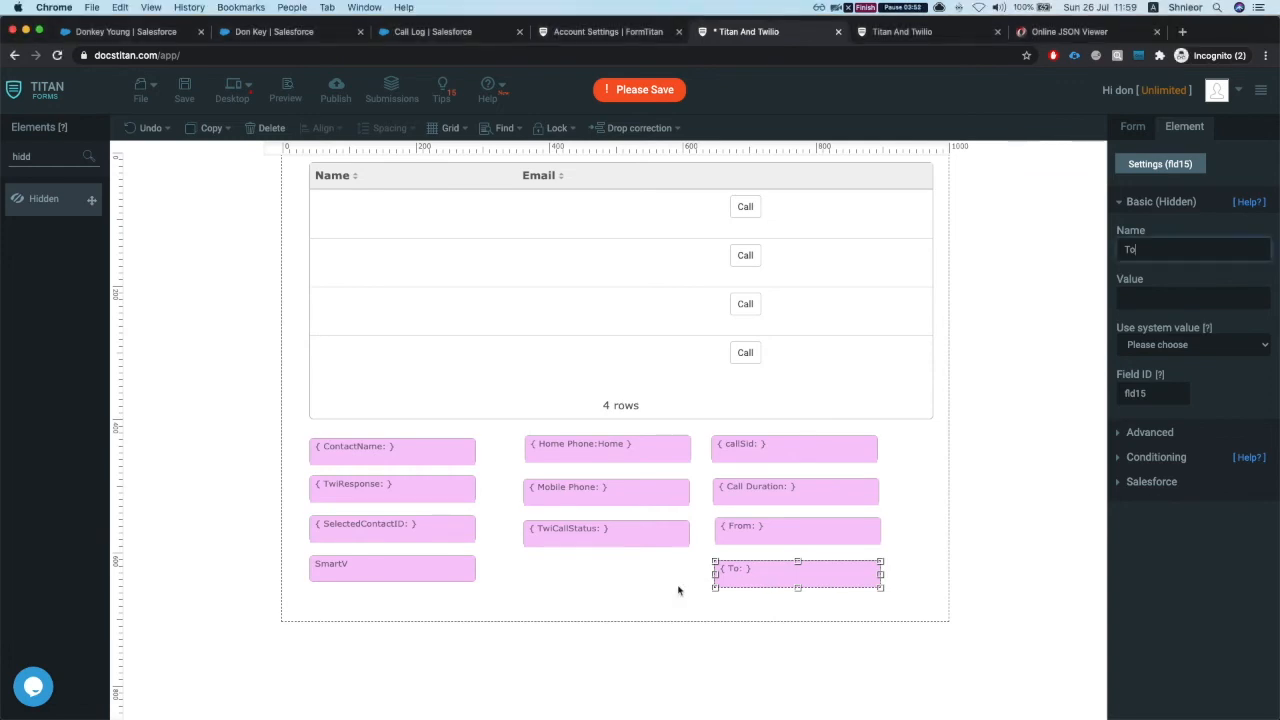
click(785, 451)
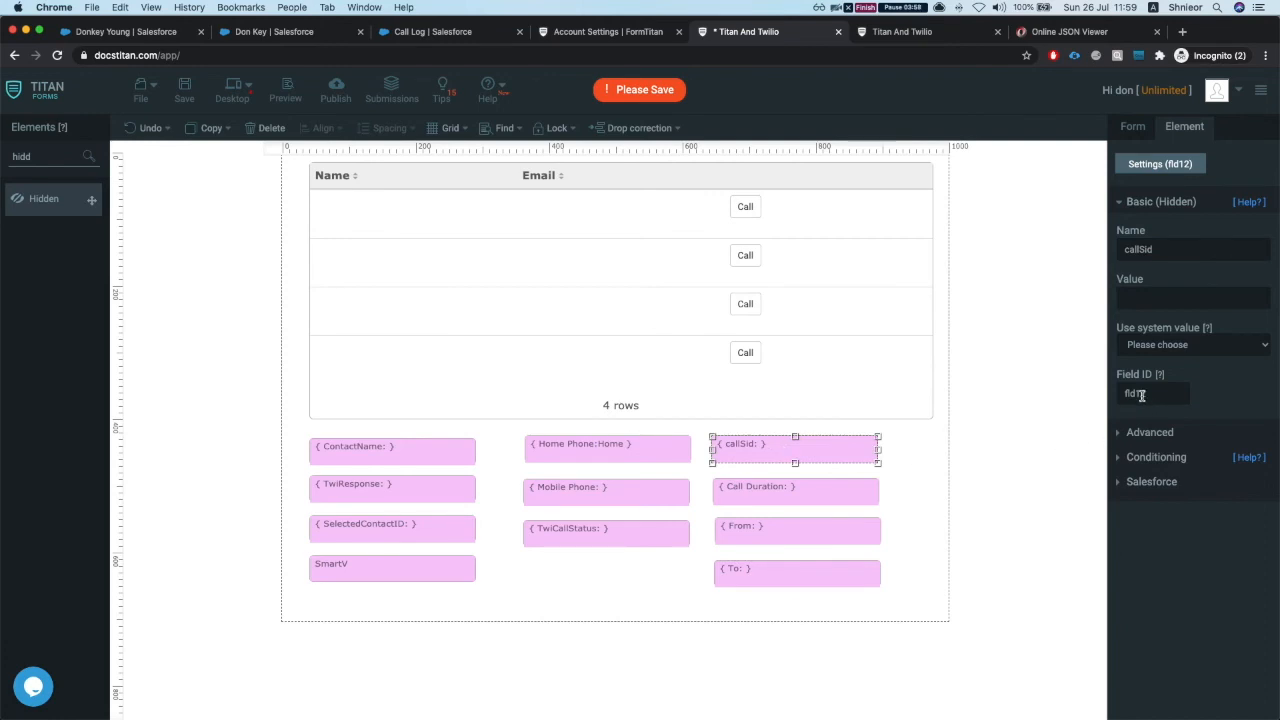
Check the new hidden fields, then reopen TwiResponse's Execute JS condition result.
click(811, 500)
click(803, 533)
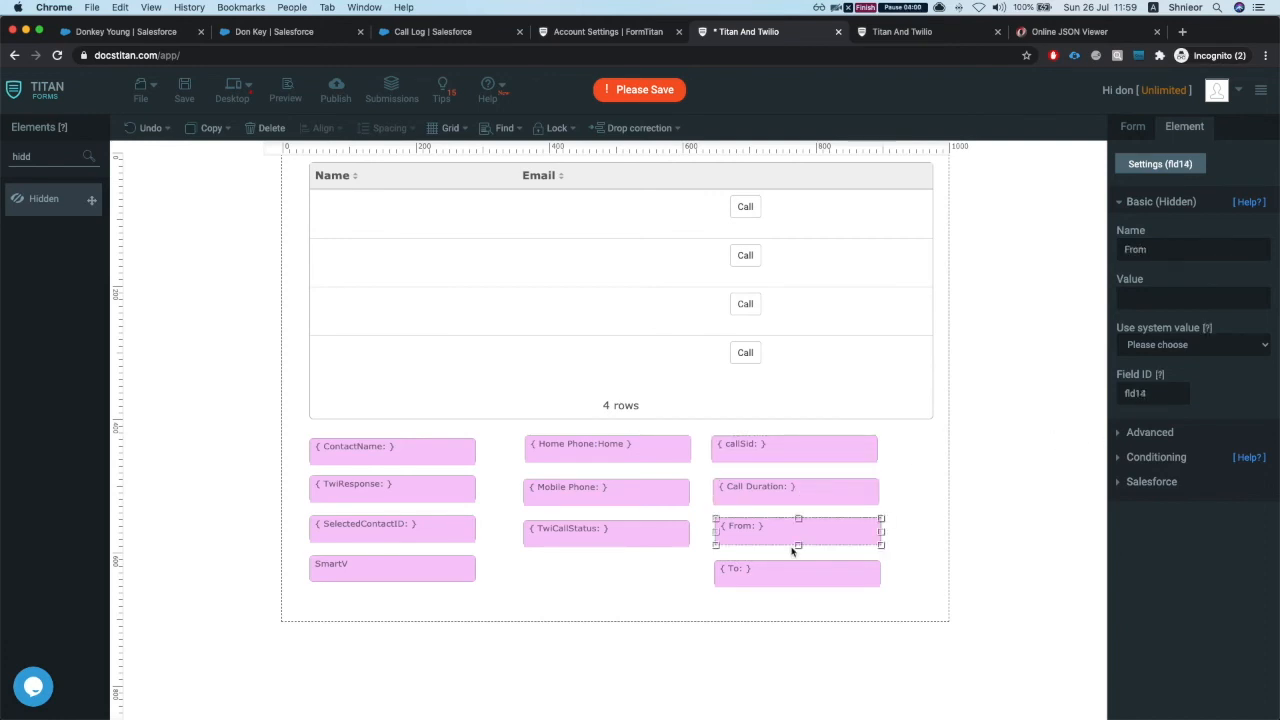
click(780, 574)
click(364, 496)
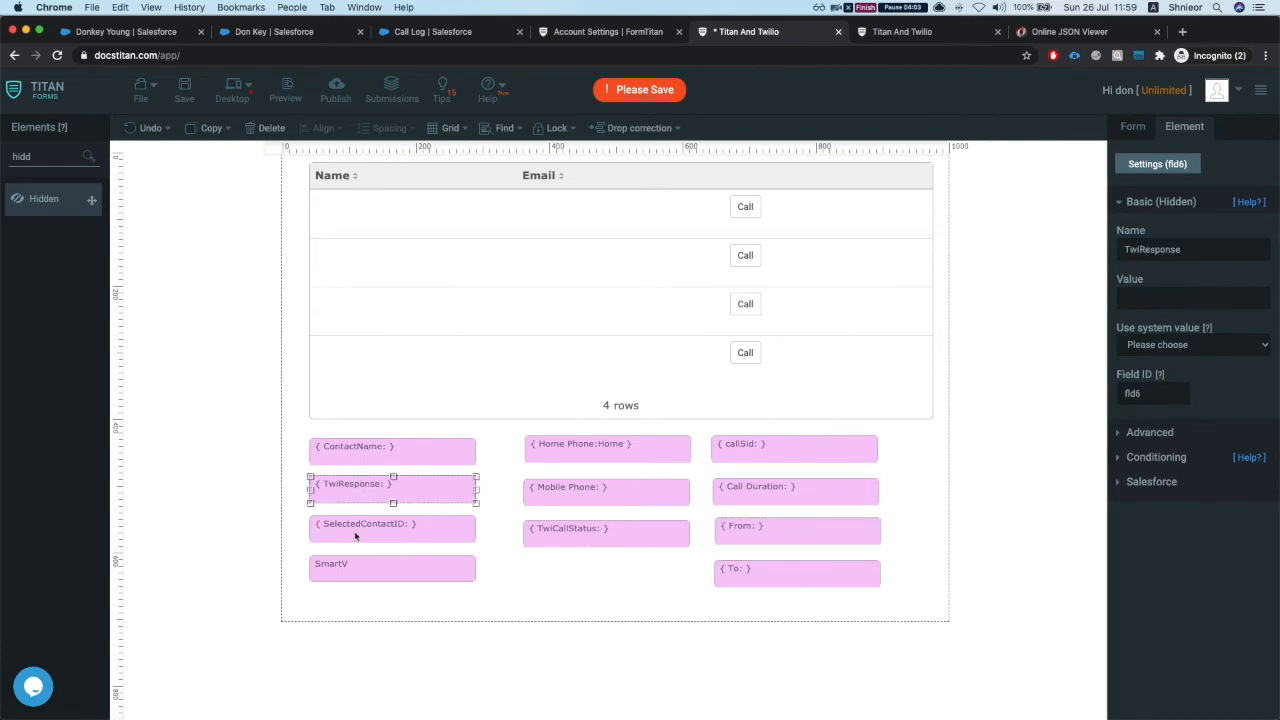
click(1148, 461)
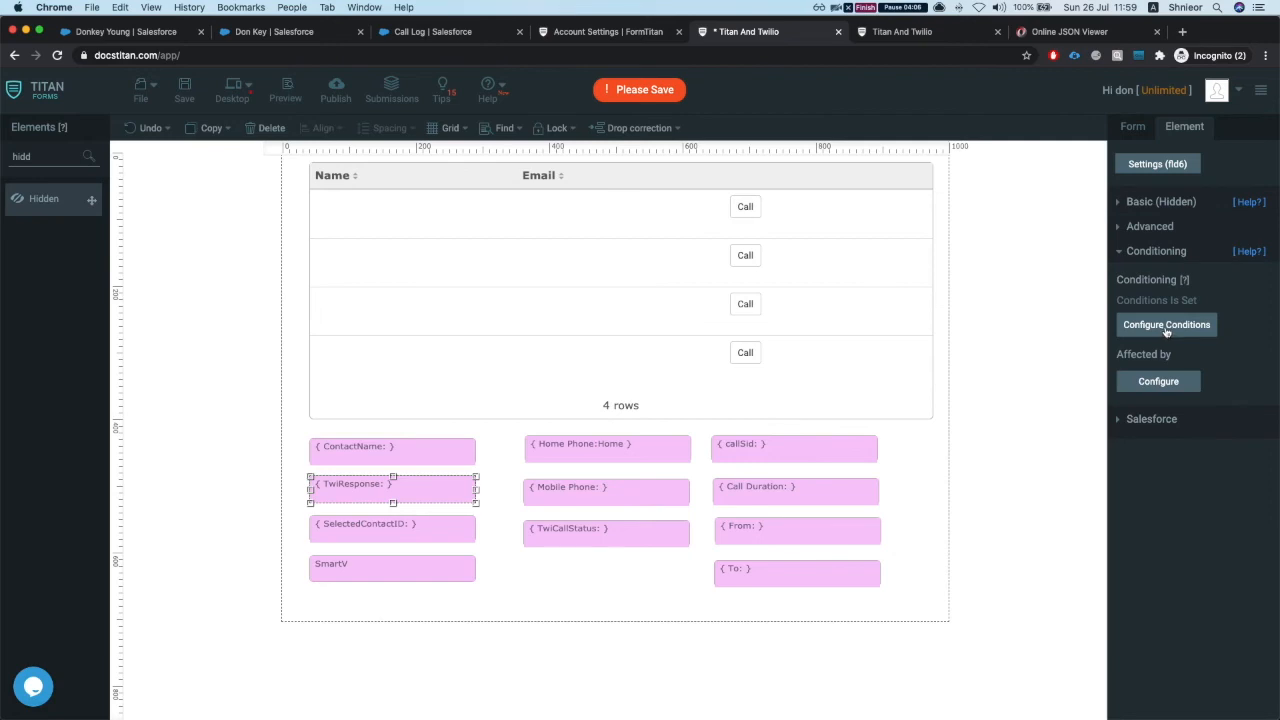
click(1164, 326)
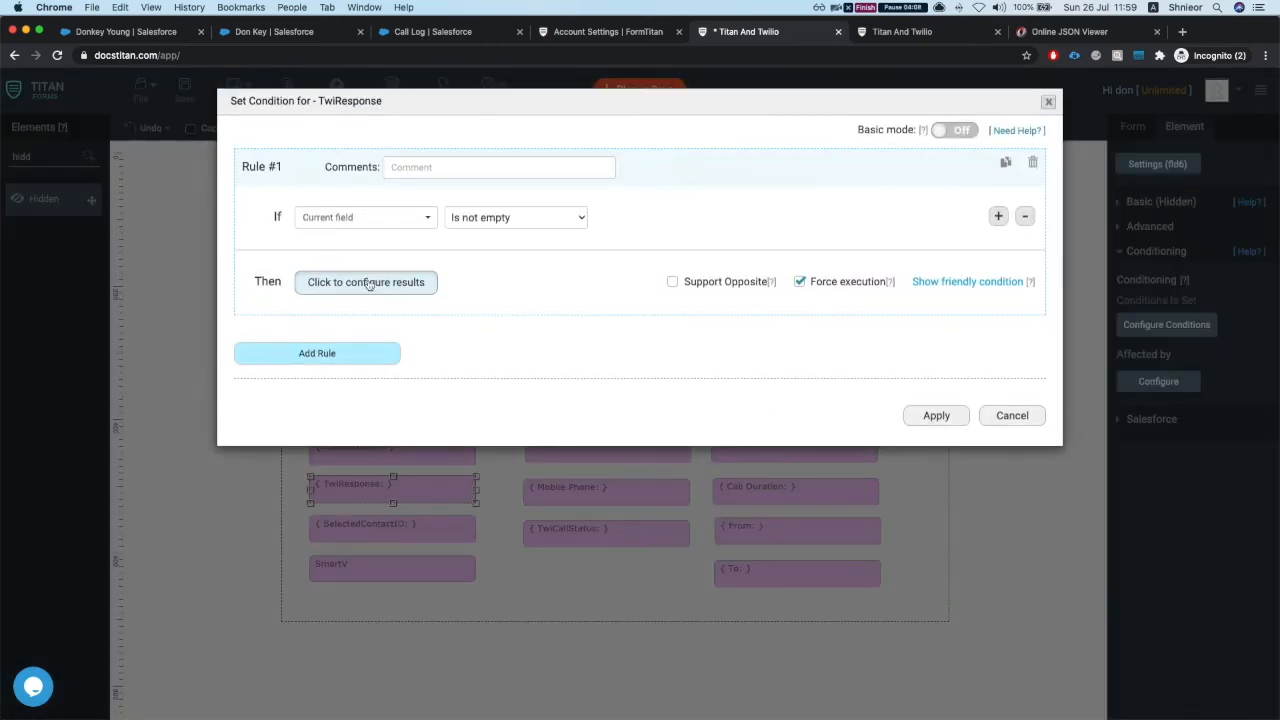
click(366, 283)
click(840, 375)
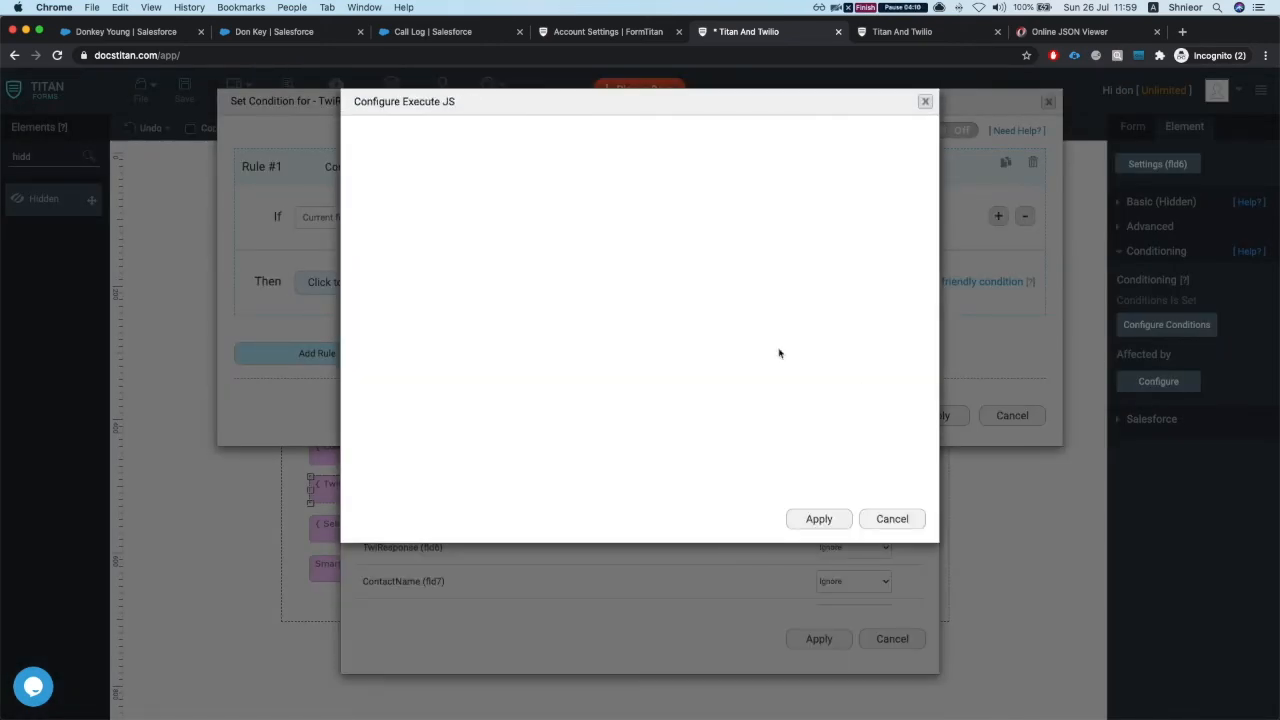
Paste the parsing script that reads fld6 and sets fld12 from CallSid into the editor.
click(532, 293)
key(Return)
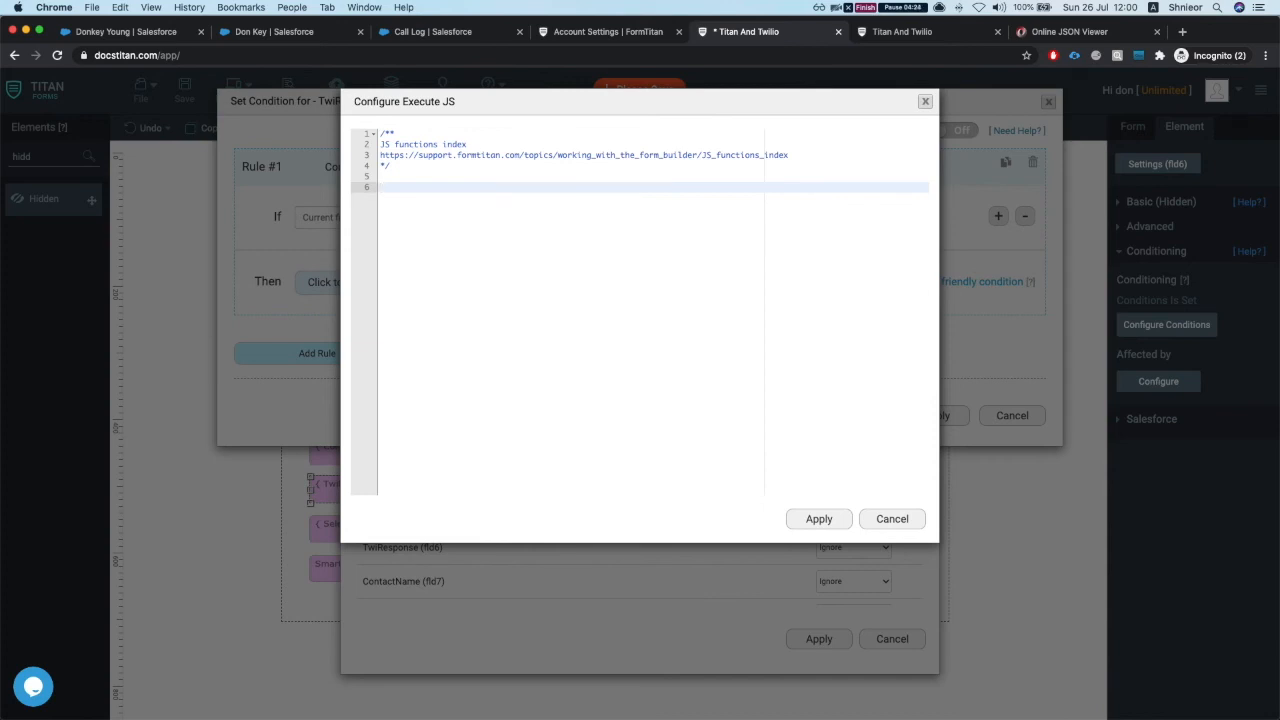
text(var tres = JSON.parse(window.ftGetValueByID('fld6')); // CallSid window.ftSetValueByID('fld12',tres.CallSid); //CallDuration window.ftSetValueByID('fld13',tres.CallDuration); //From window.ftSetValueByID('fld14',tres.From); //To window.ftSetValueByID('fld15',tres.To); //Direction window.ftSetValueByID('fld16',tres.Direction);)
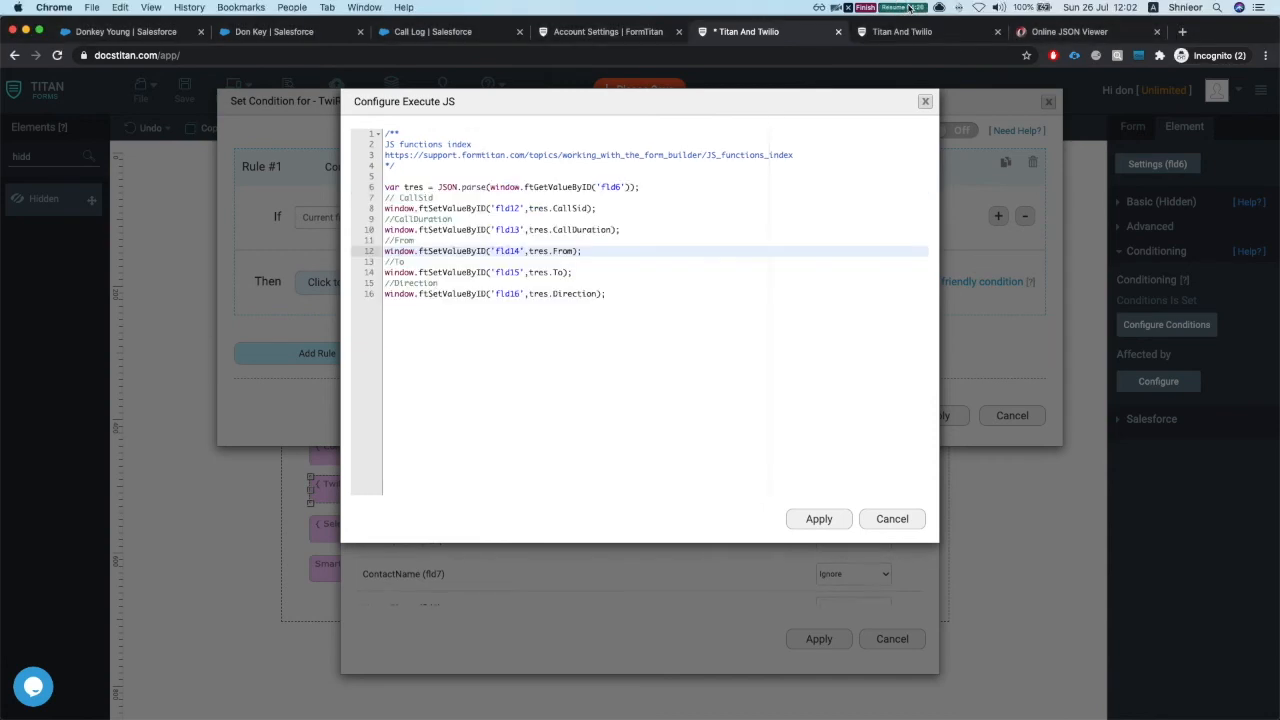
key(Up)
key(Up)
key(Up)
key(Up)
key(Up)
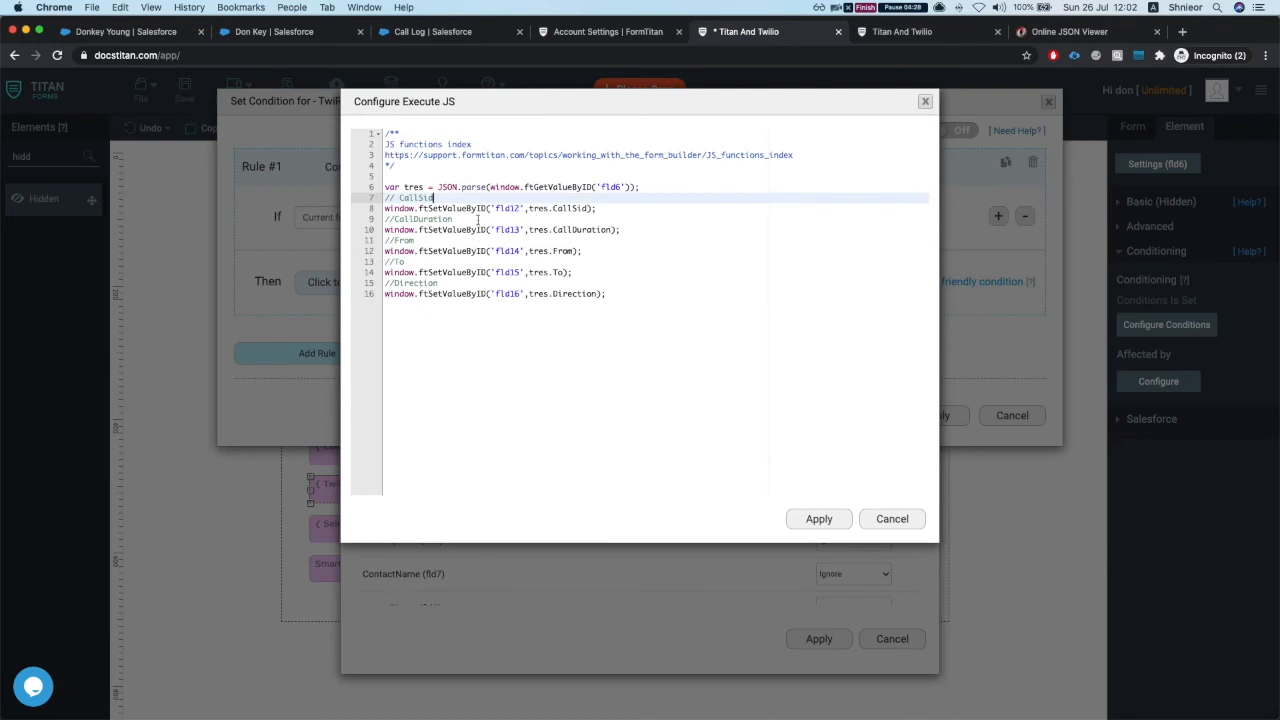
double_click(410, 187)
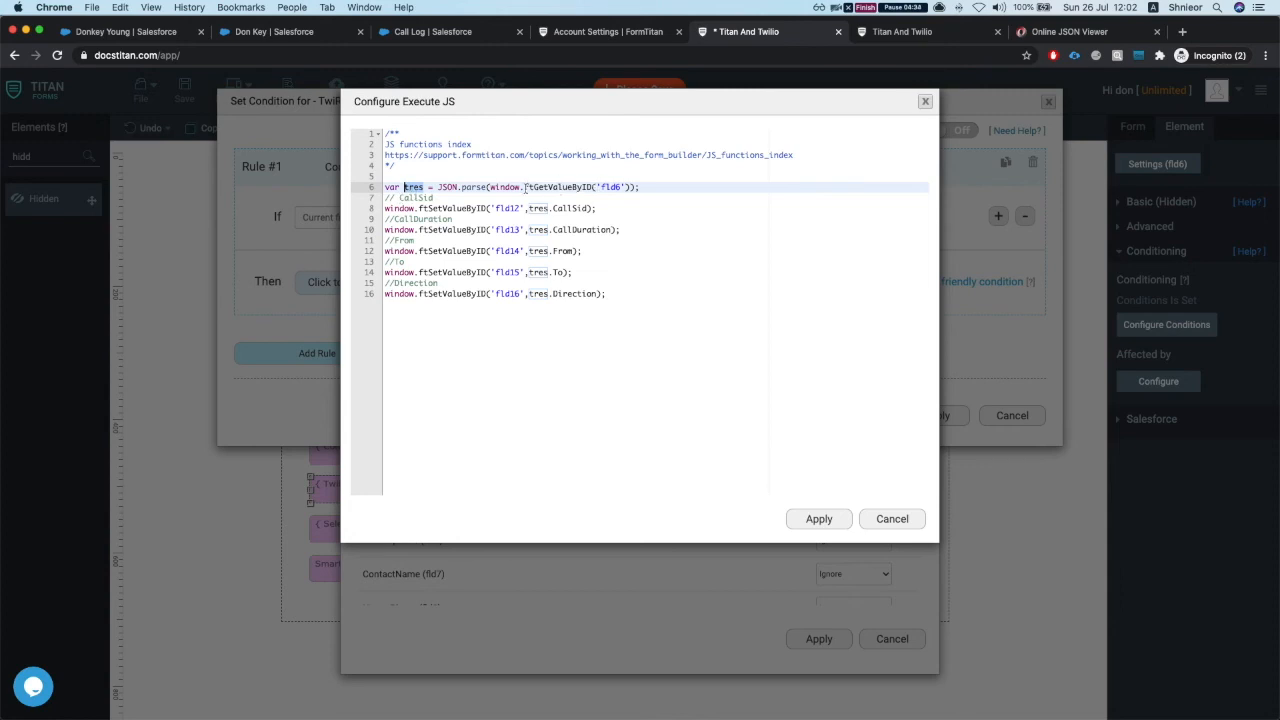
drag(491, 187, 572, 187)
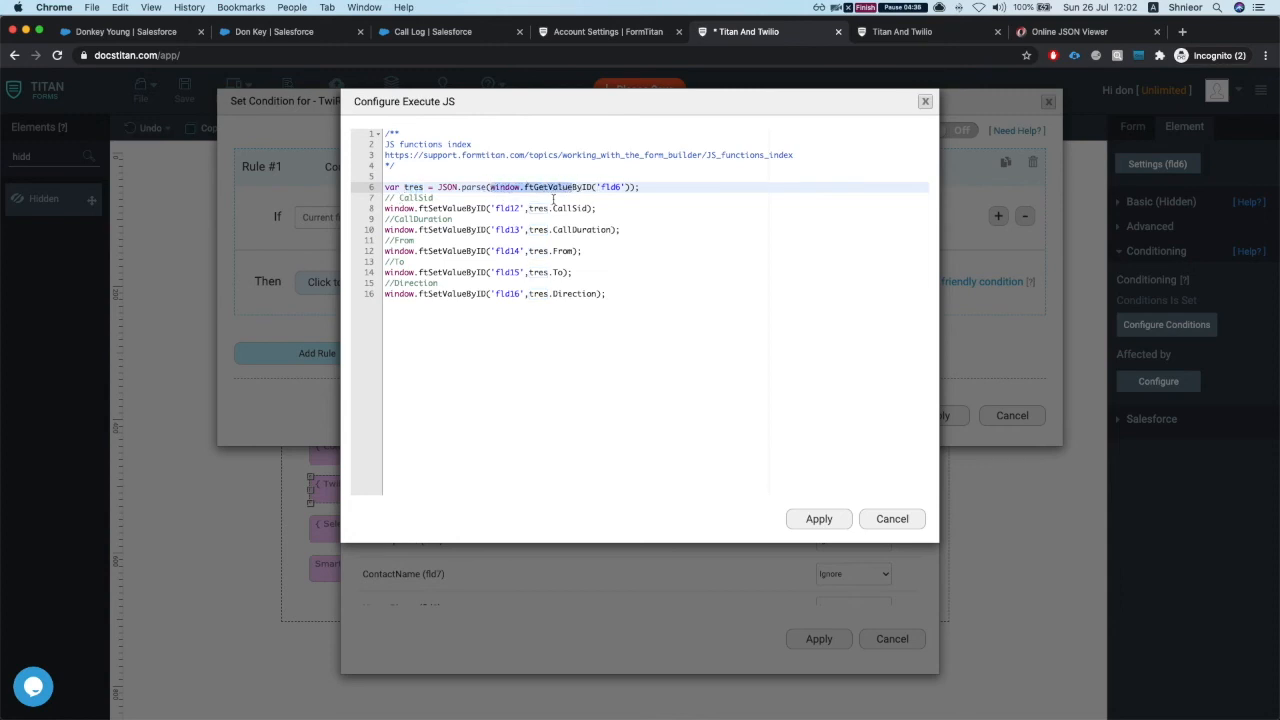
double_click(612, 187)
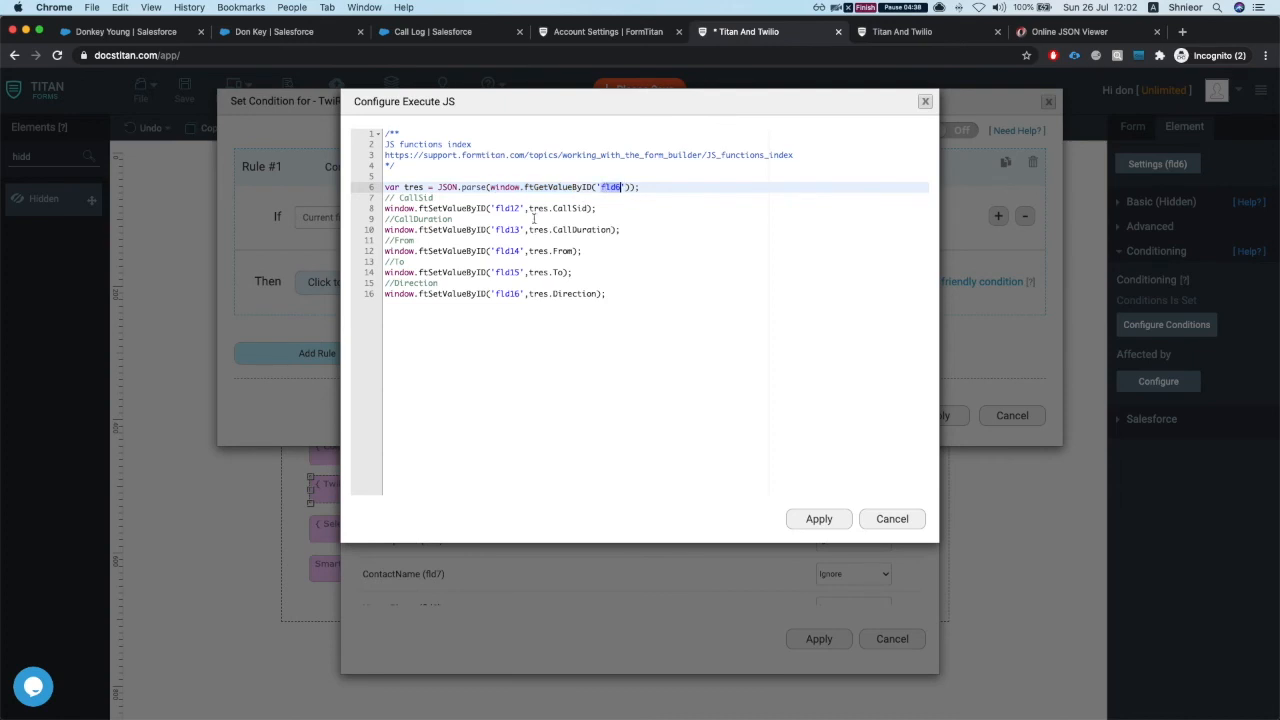
click(490, 208)
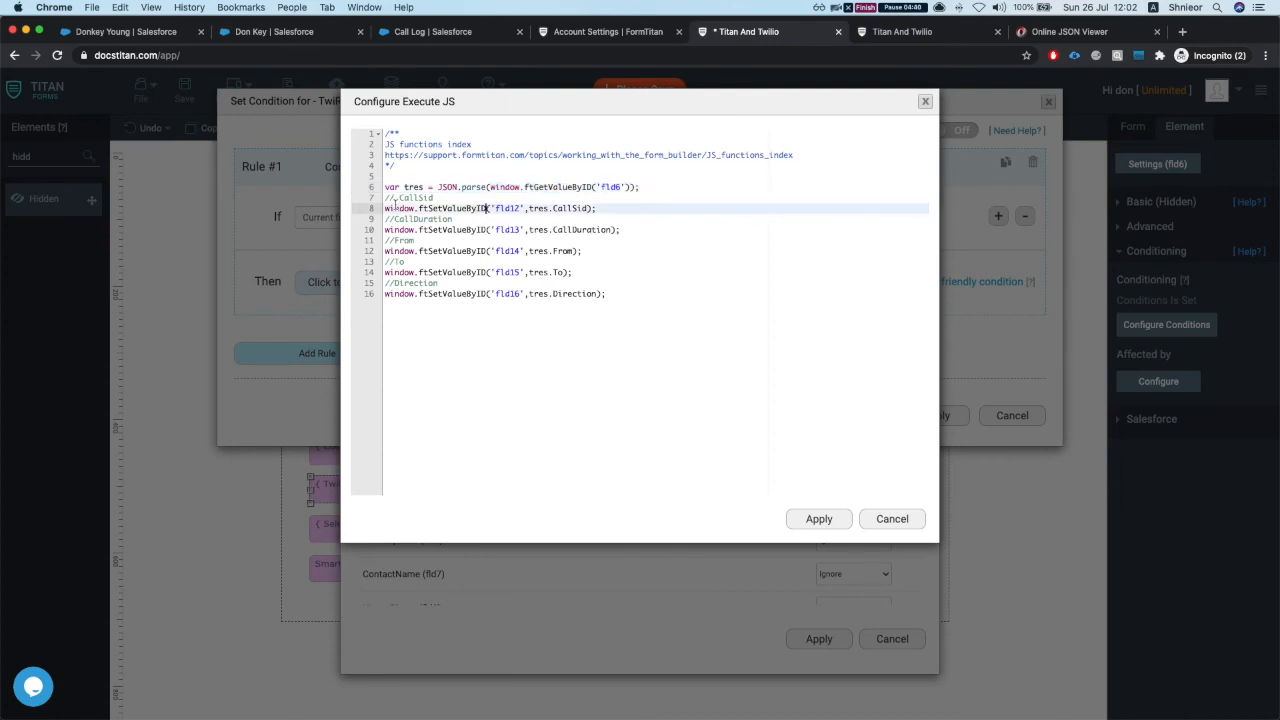
click(397, 198)
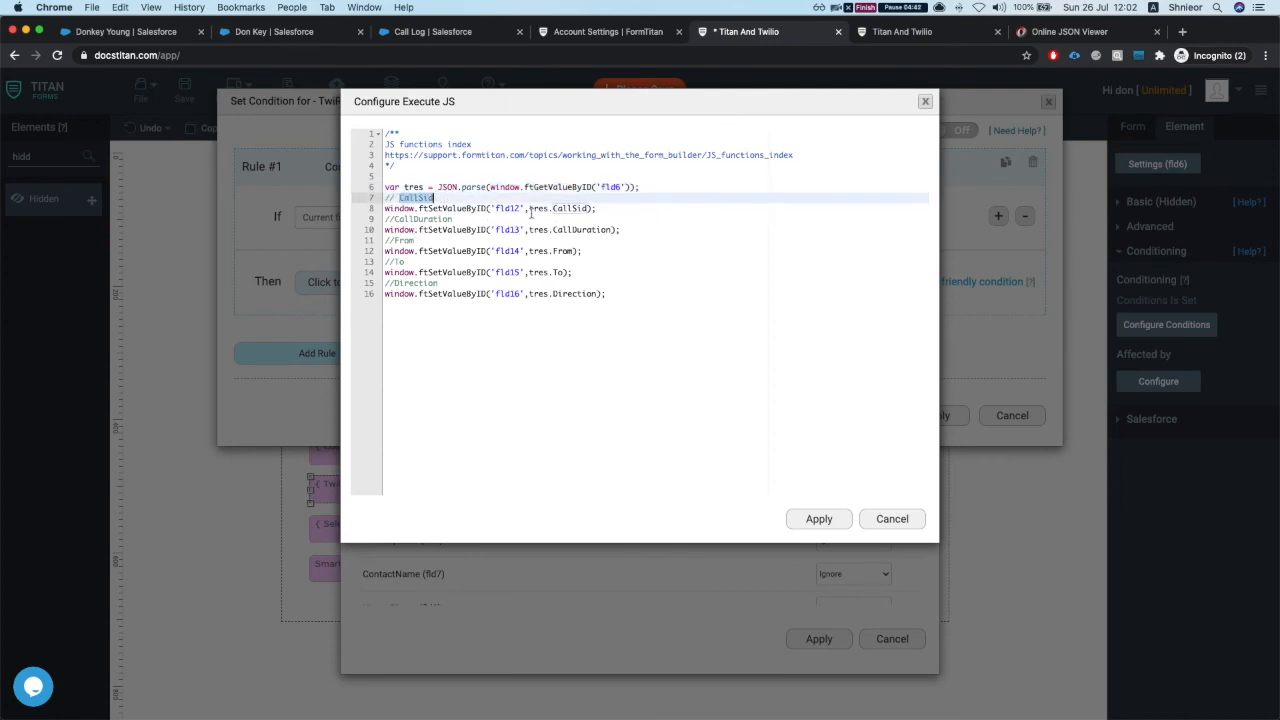
double_click(500, 208)
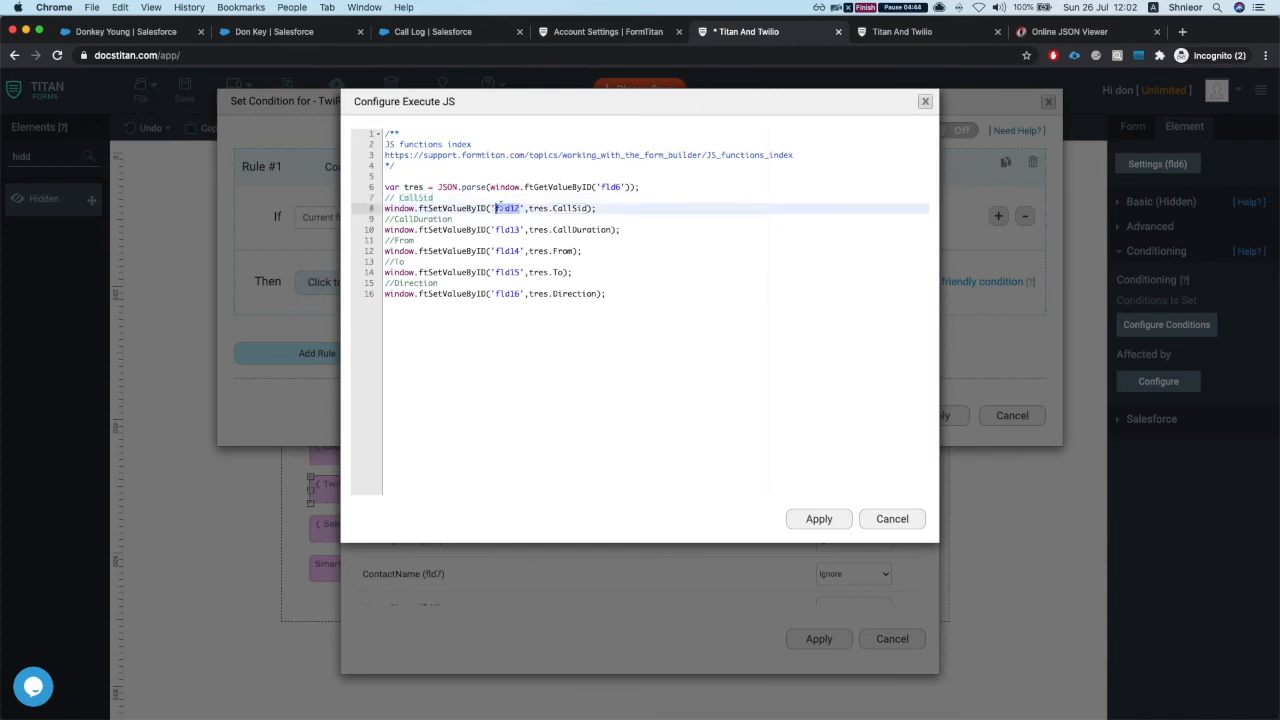
double_click(571, 208)
Compare the script's property names against the Twilio response keys in the JSON viewer.
click(1095, 31)
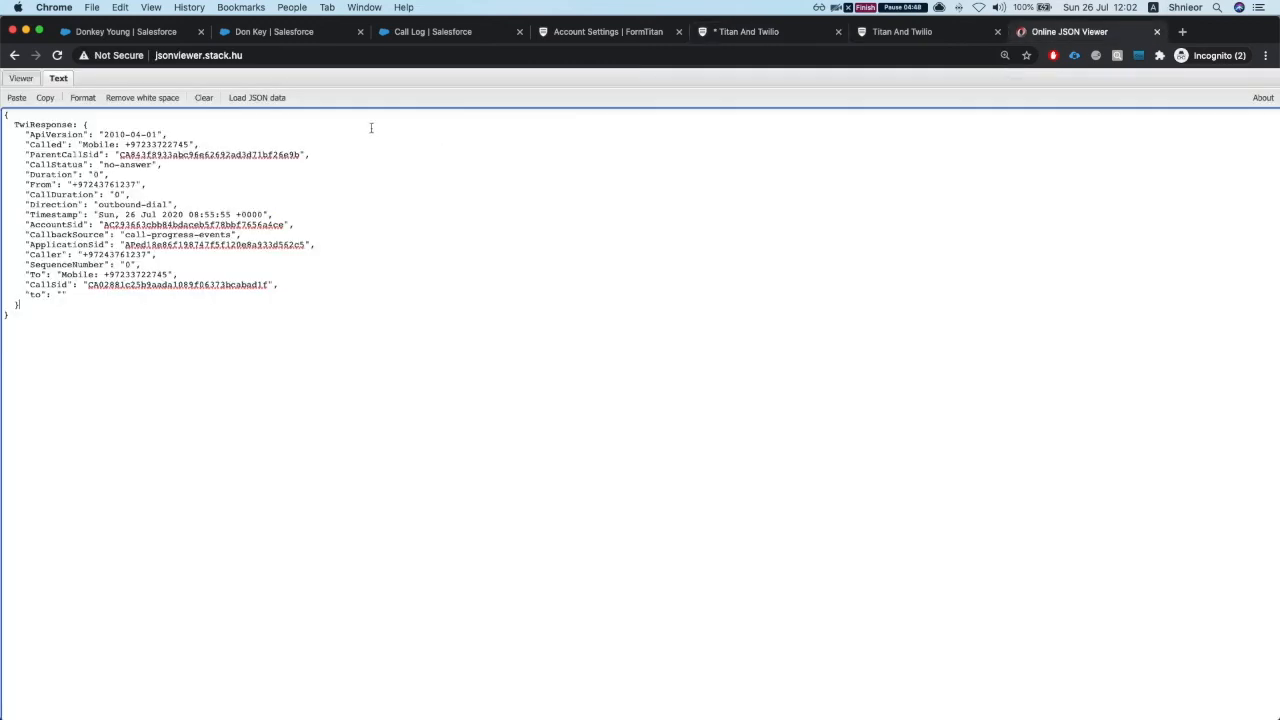
drag(62, 135, 72, 243)
click(540, 136)
click(752, 32)
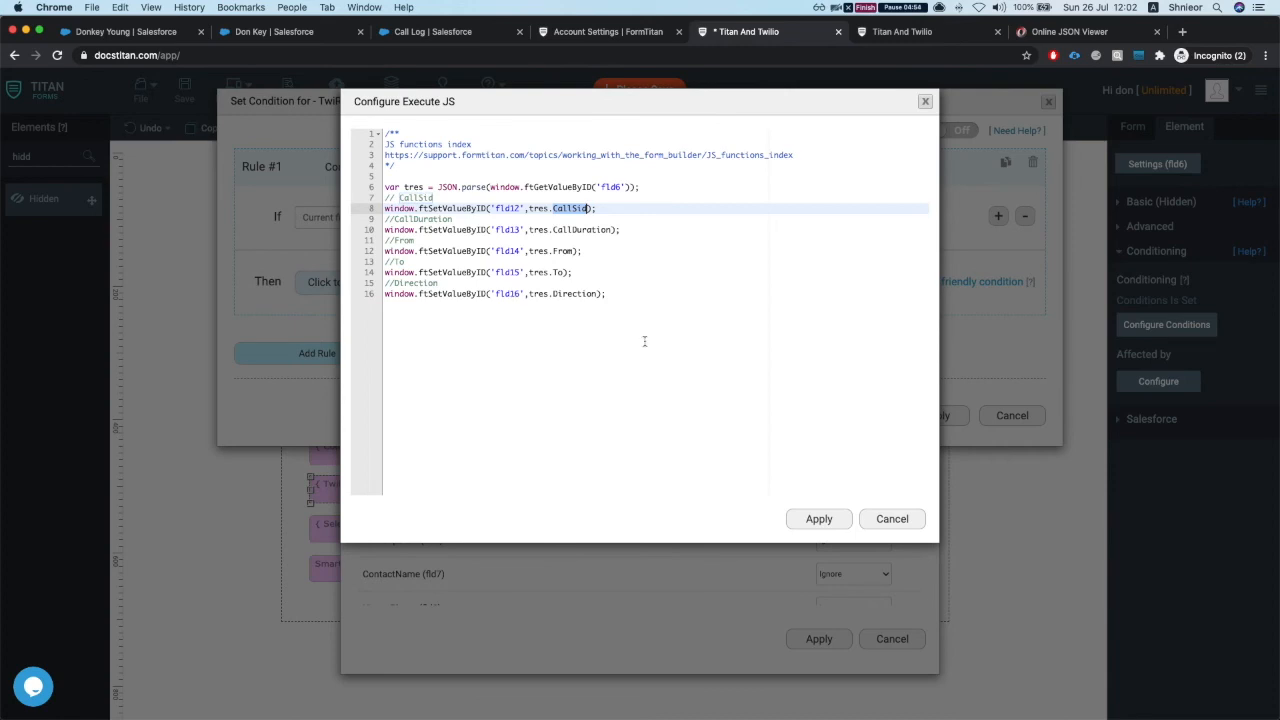
Apply the script, result and condition dialogs and collapse the conditioning settings.
click(825, 519)
click(800, 638)
click(962, 413)
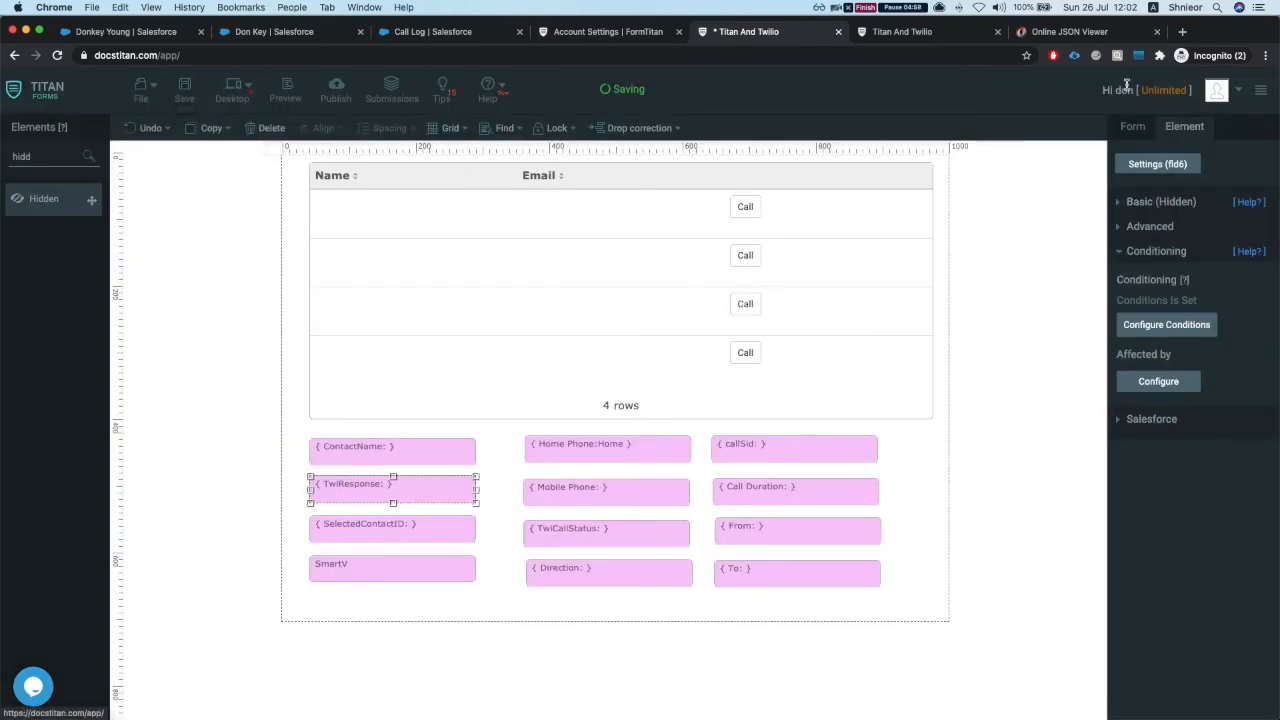
click(1145, 250)
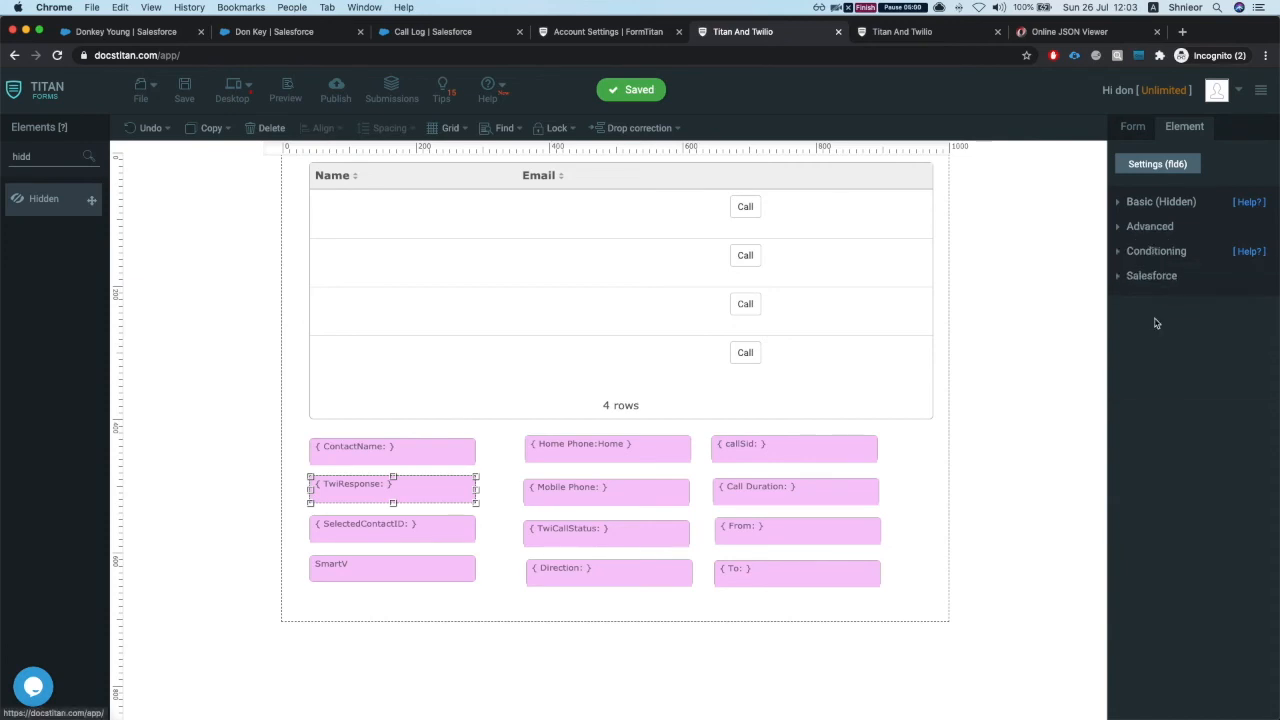
click(1134, 127)
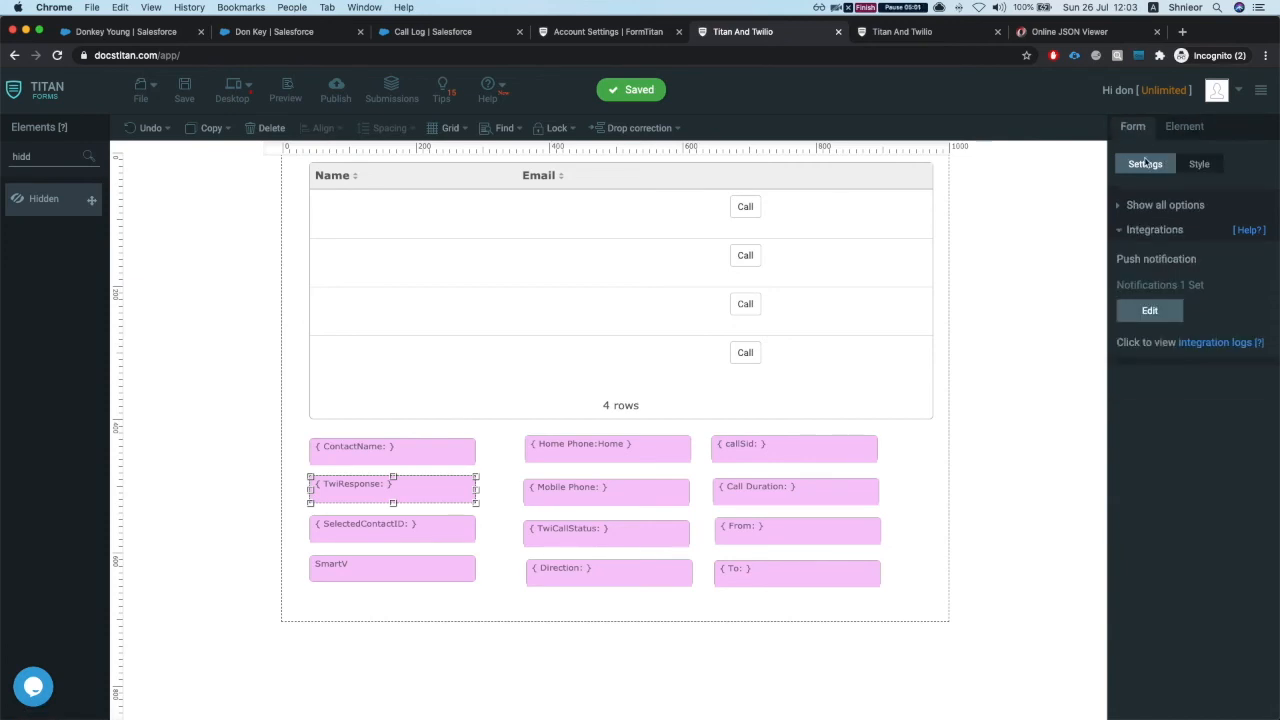
Add a new Salesforce push object and set it to Call Log.
click(1154, 232)
click(1140, 329)
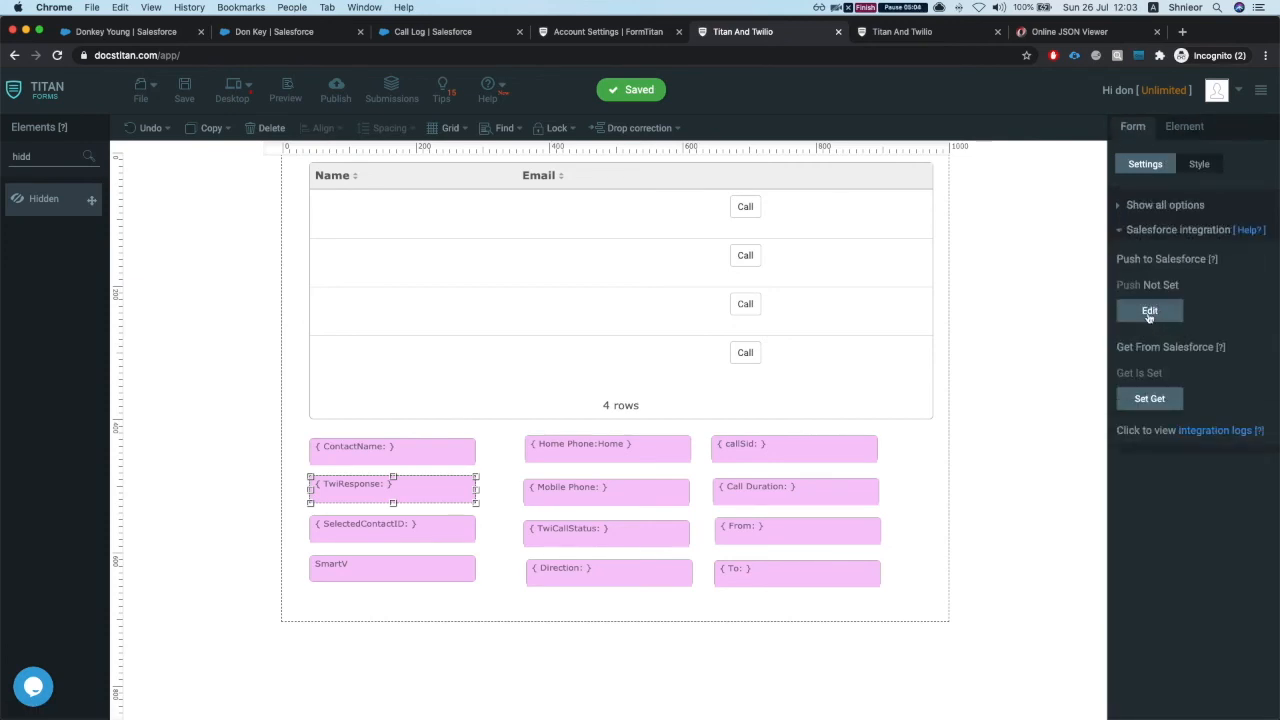
click(1150, 311)
click(419, 314)
click(430, 190)
text(call lo)
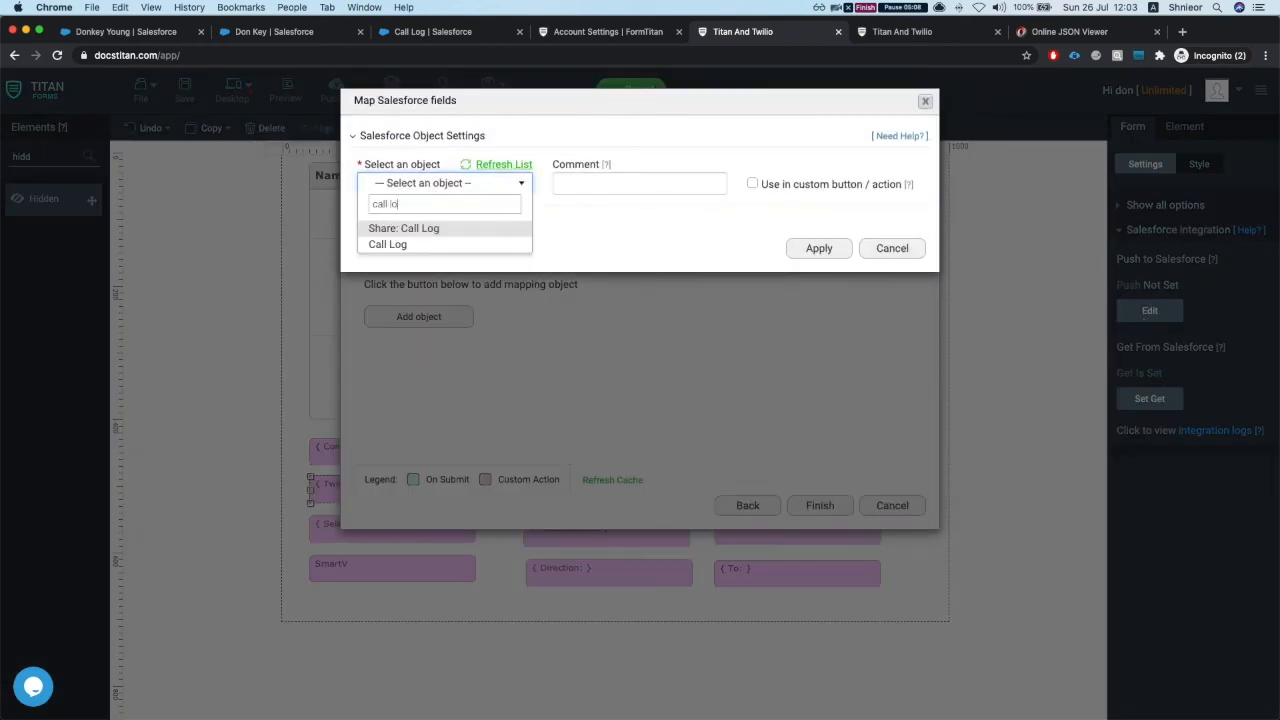
click(387, 244)
Comment the push 'push call log on end call', enable it for custom buttons, and open field mapping.
click(585, 180)
text(push call log on end call)
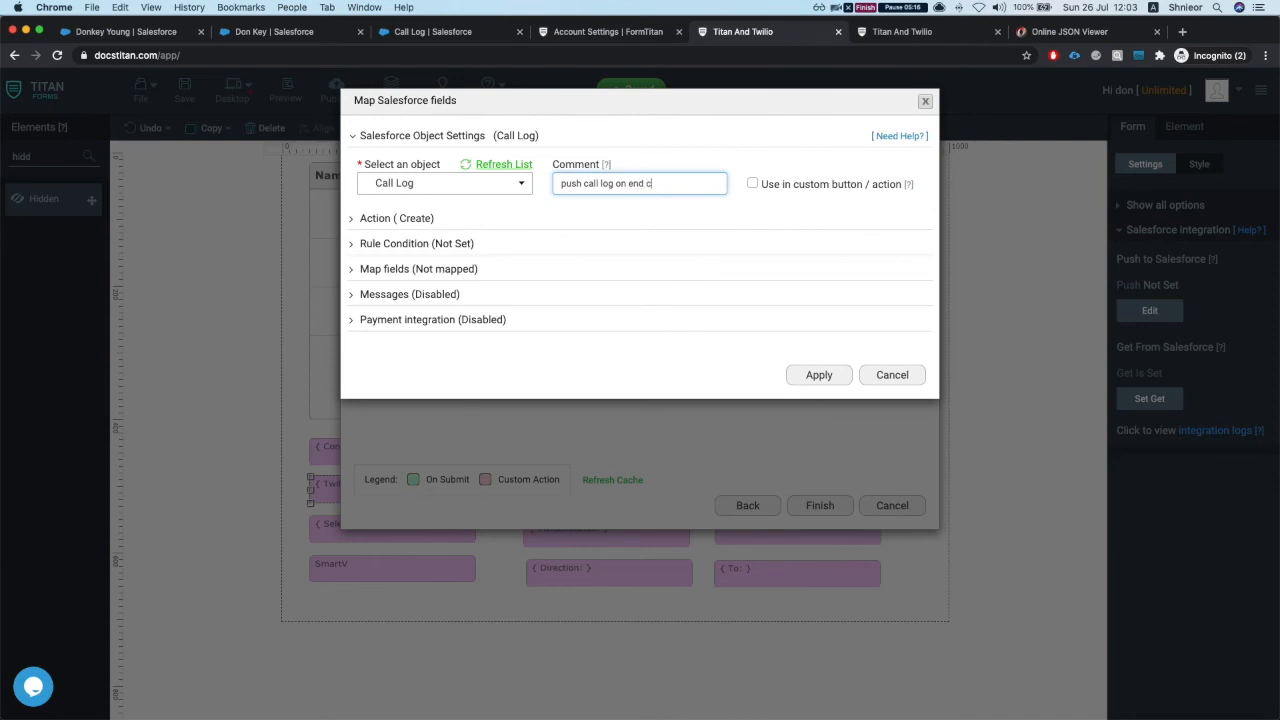
click(752, 184)
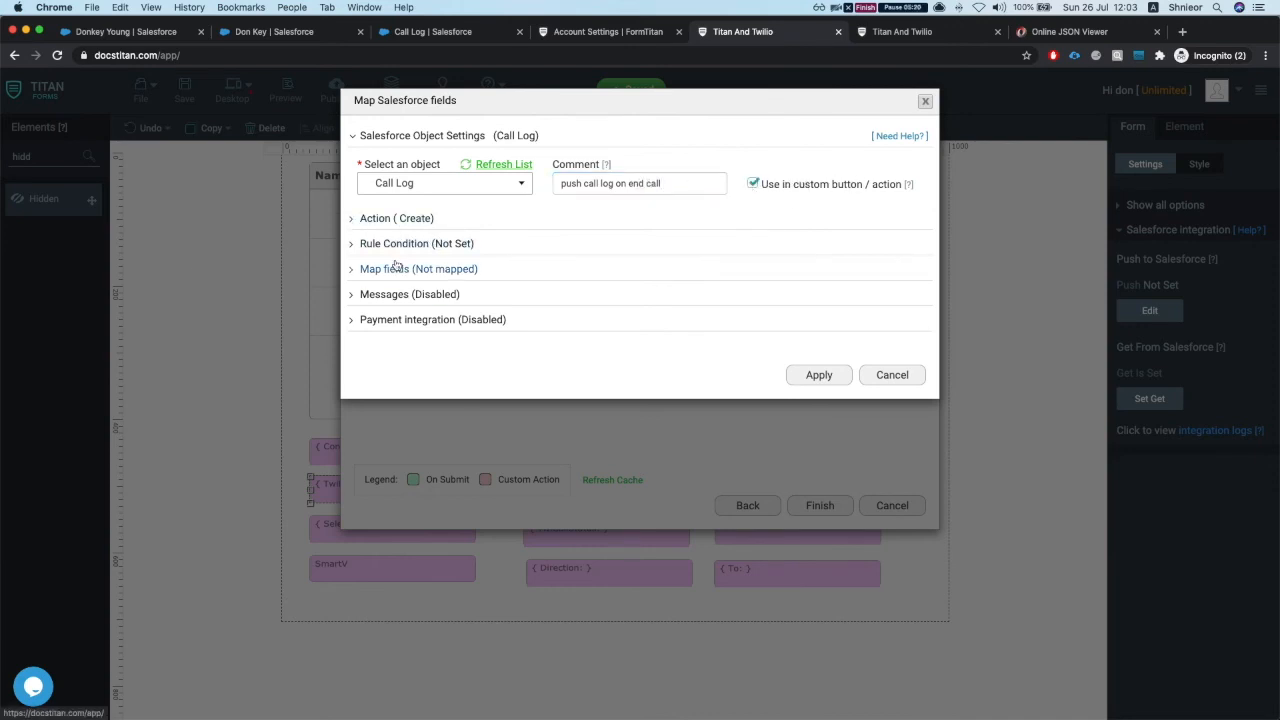
click(392, 219)
click(394, 220)
click(400, 269)
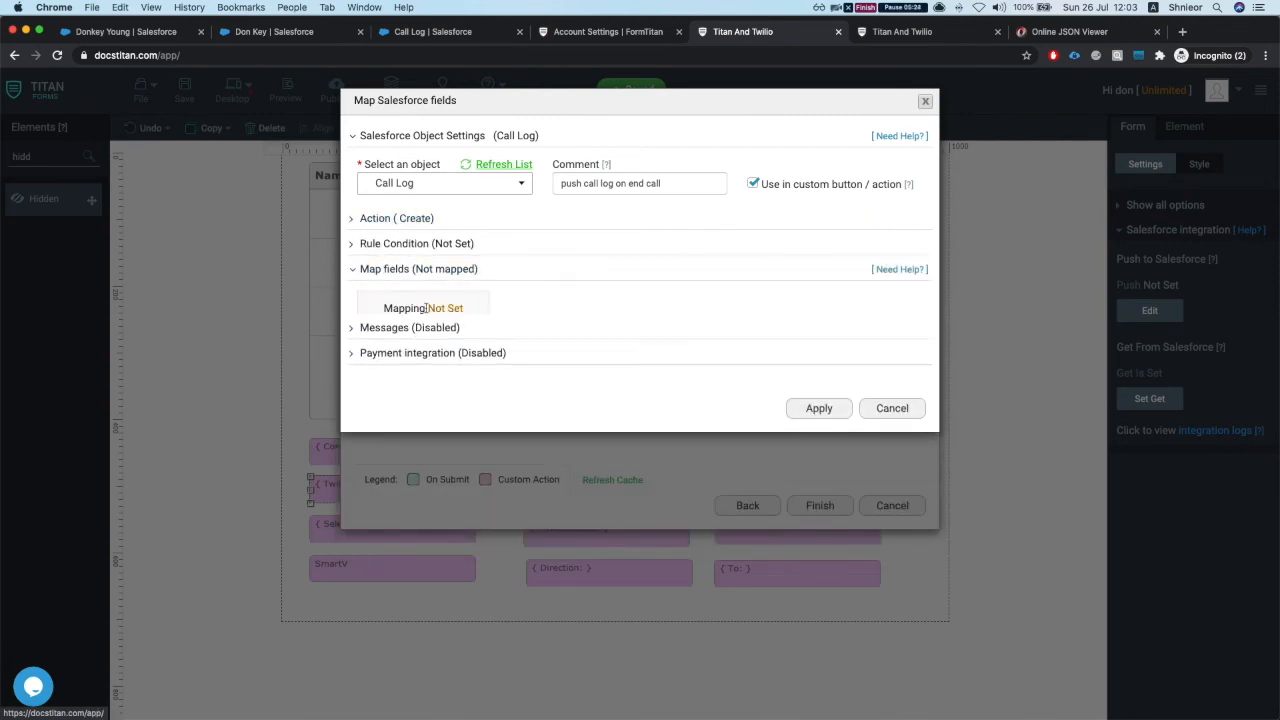
click(406, 334)
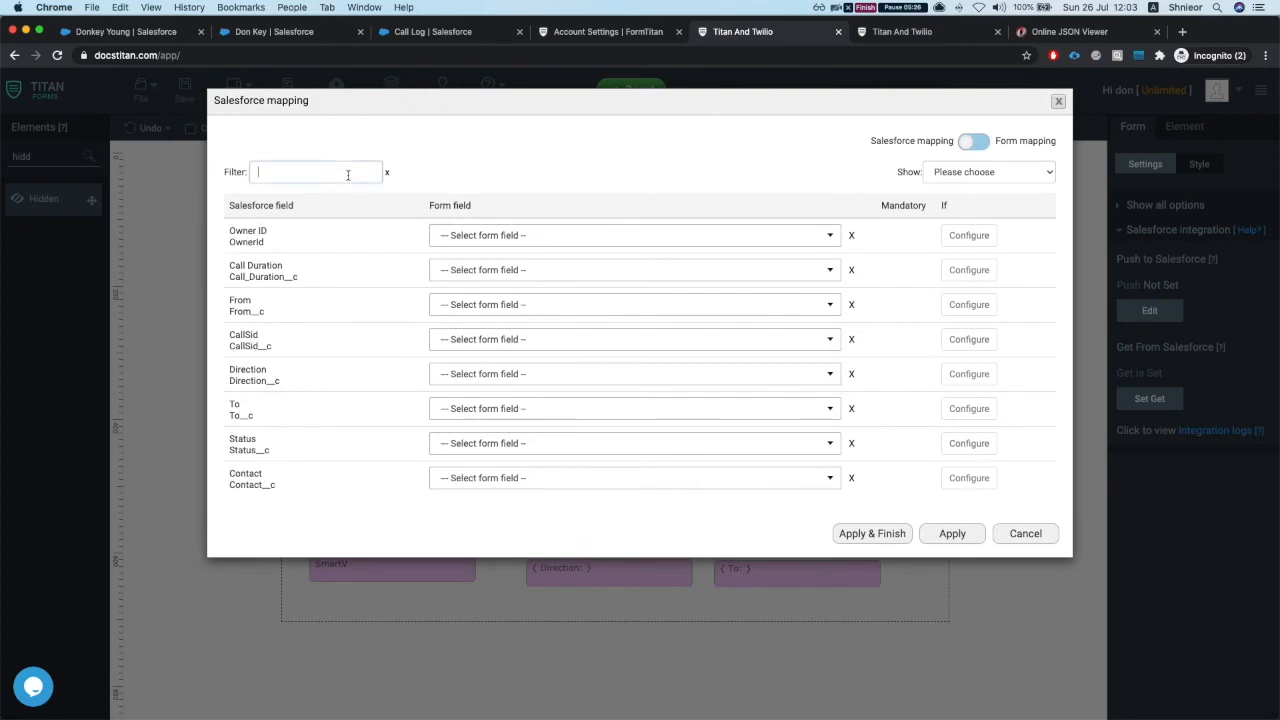
Map From, Call Duration and CallSid to the form's From, Call Duration and callSid fields.
click(529, 311)
text(fro)
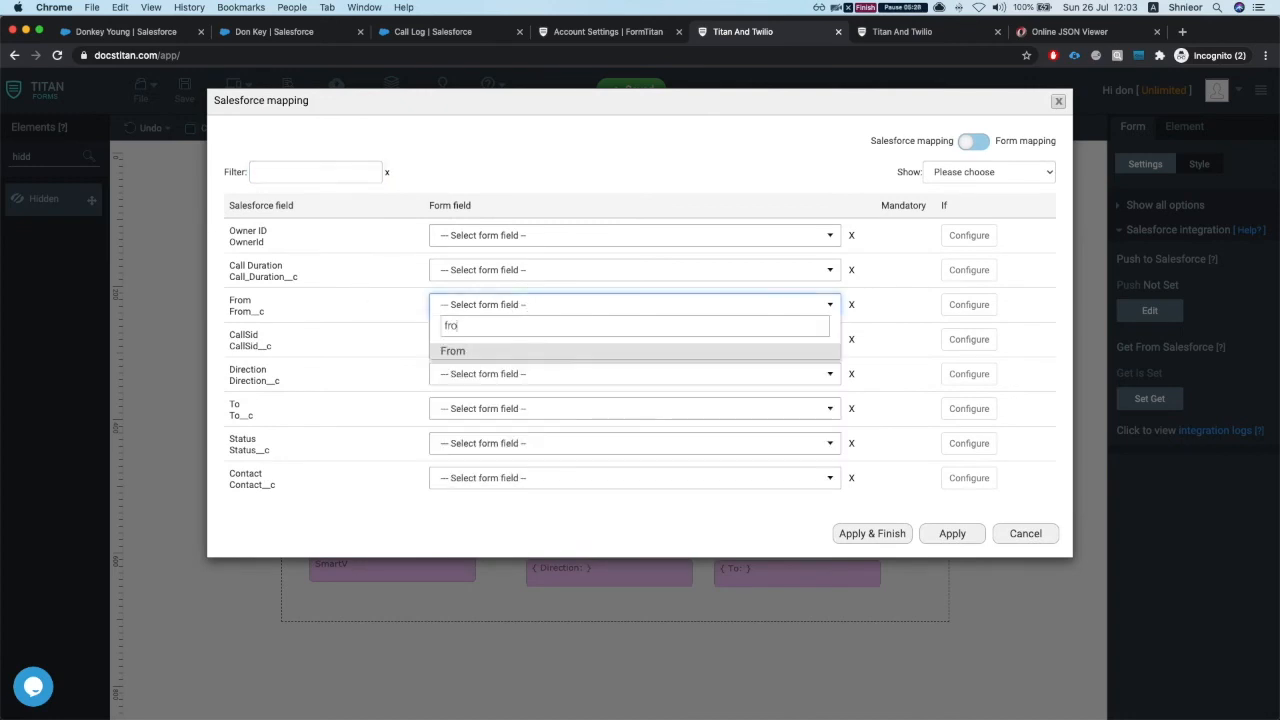
key(Return)
scroll(523, 320, down, 1)
click(504, 262)
text(call)
key(Down)
key(Down)
key(Return)
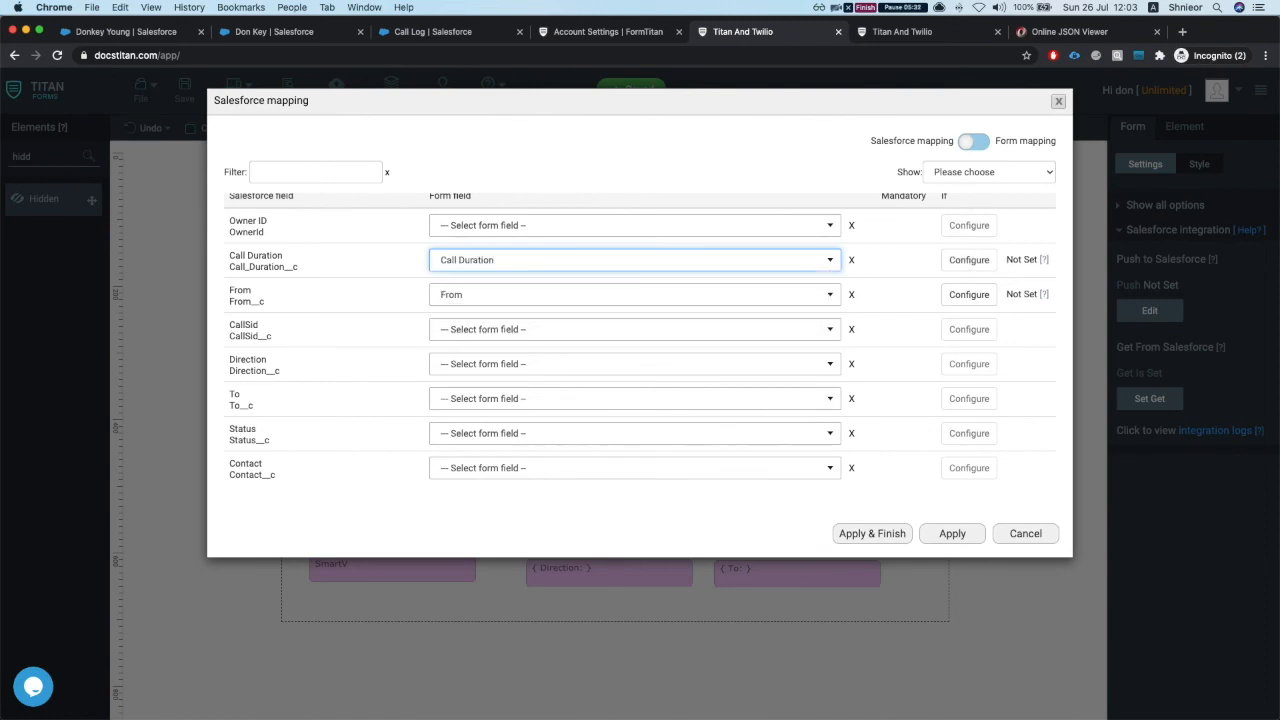
scroll(514, 309, down, 1)
click(497, 330)
text(call)
key(Down)
key(Return)
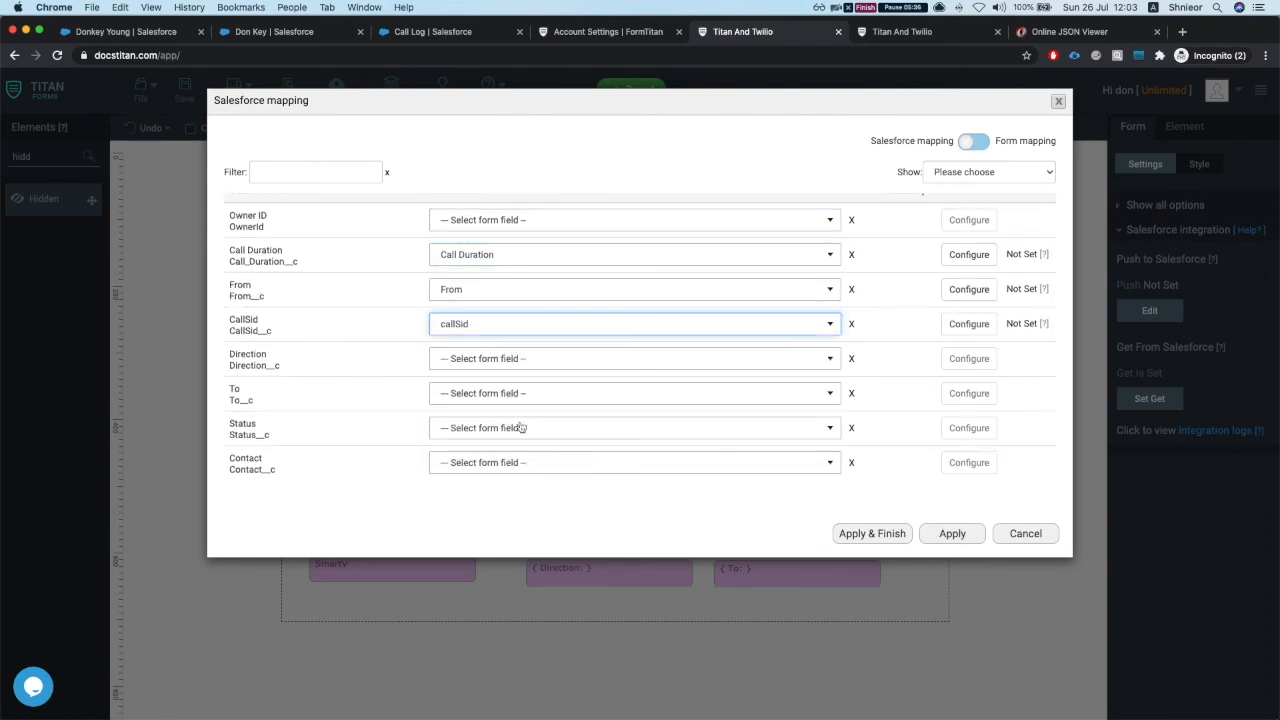
Map Direction, To, Status and Contact to Direction, To, TwiCallStatus and SelectedContactID.
click(486, 364)
text(dire)
key(Return)
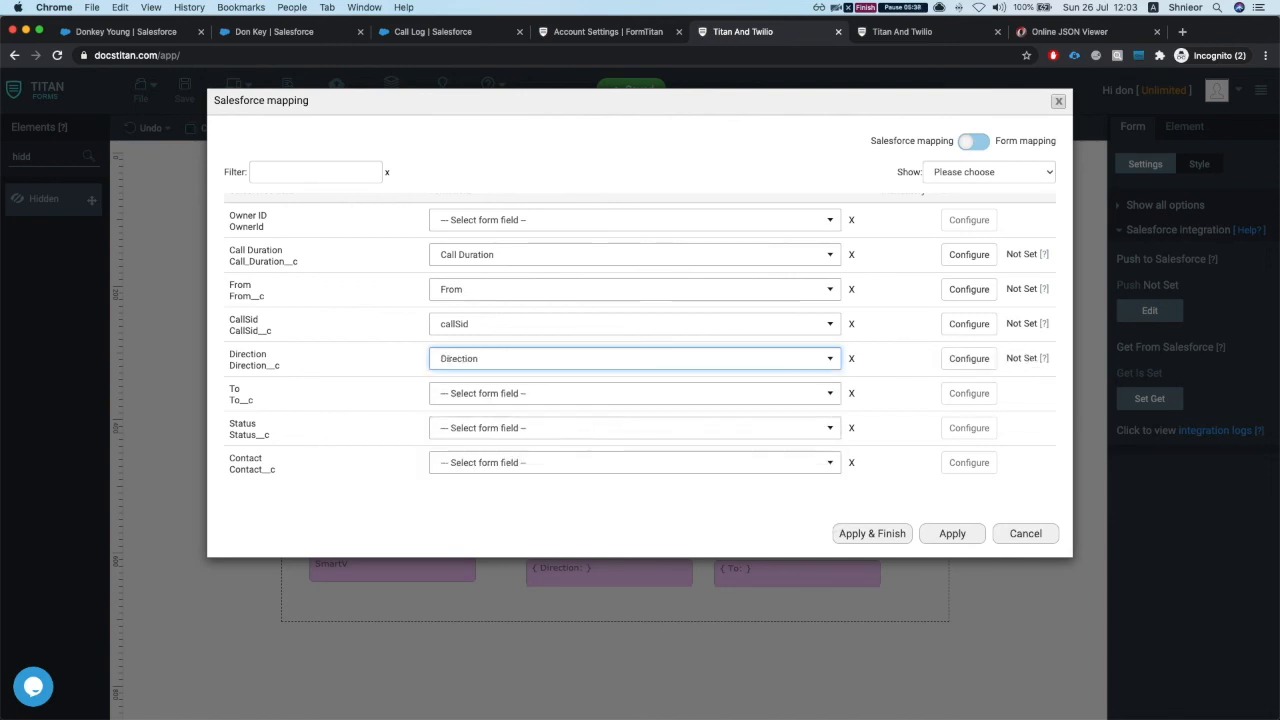
click(486, 393)
text(to)
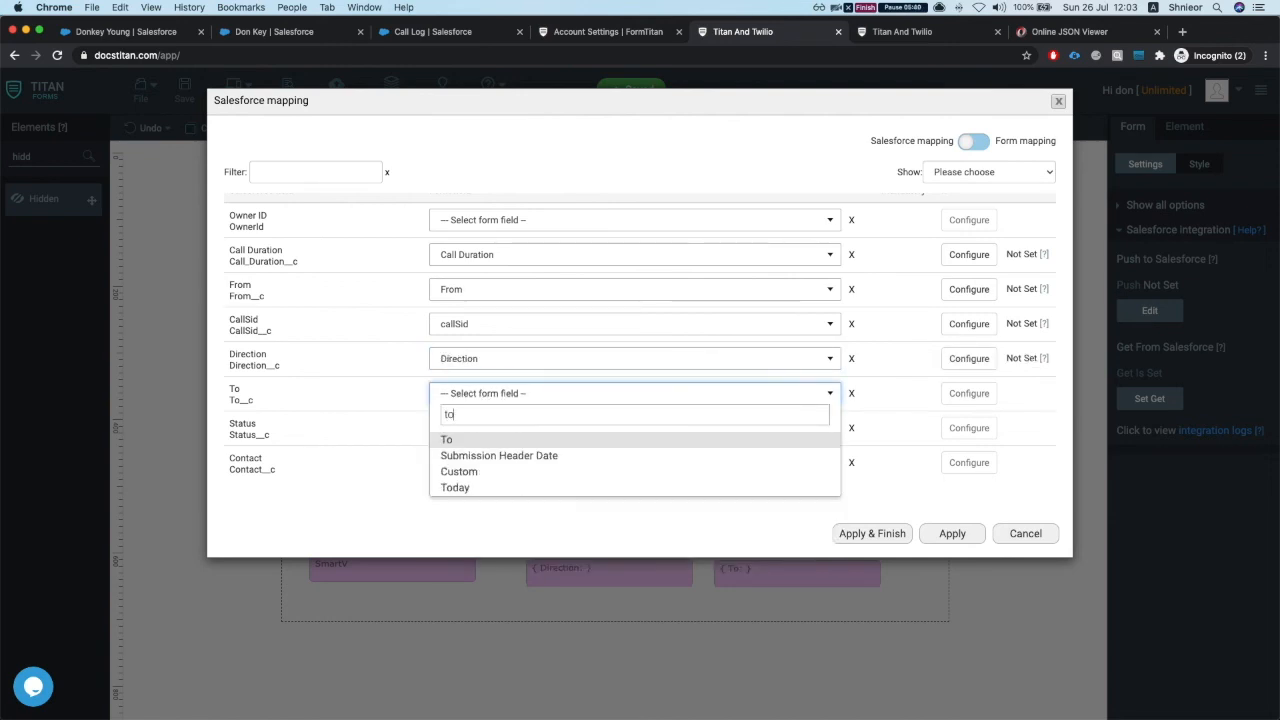
key(Return)
key(Tab)
click(528, 428)
text(tat)
key(Return)
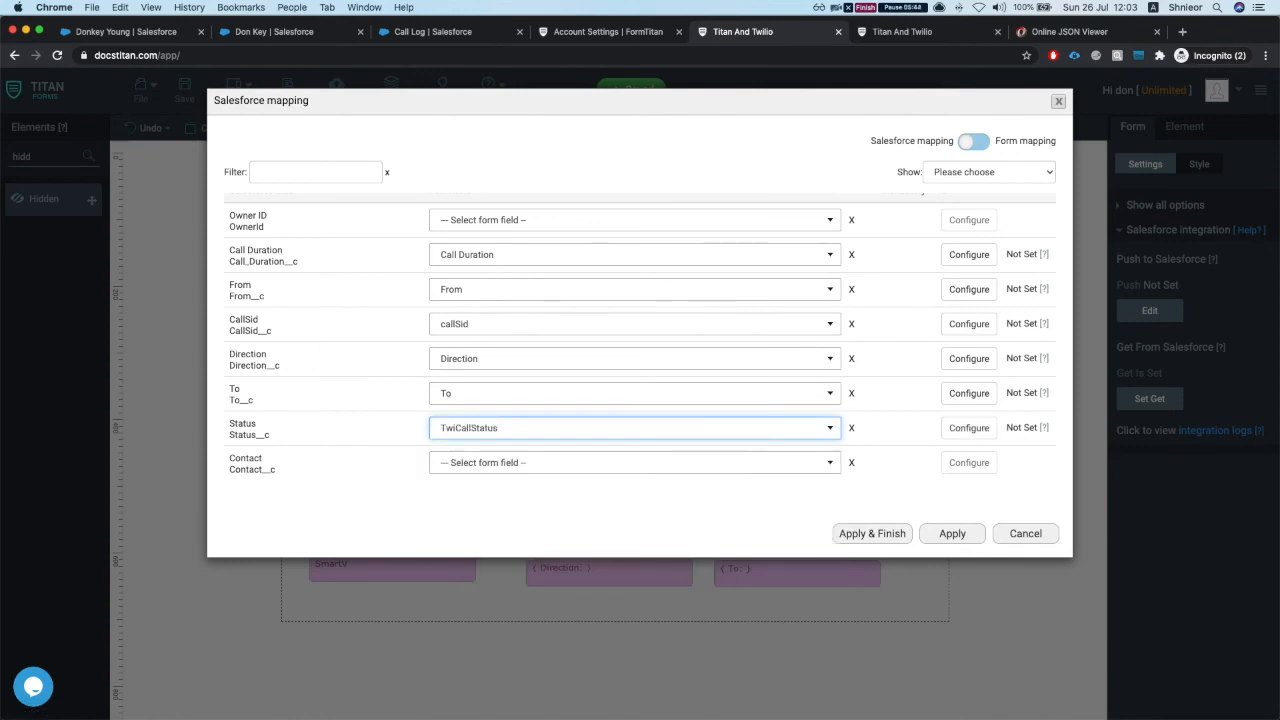
click(522, 464)
text(cont)
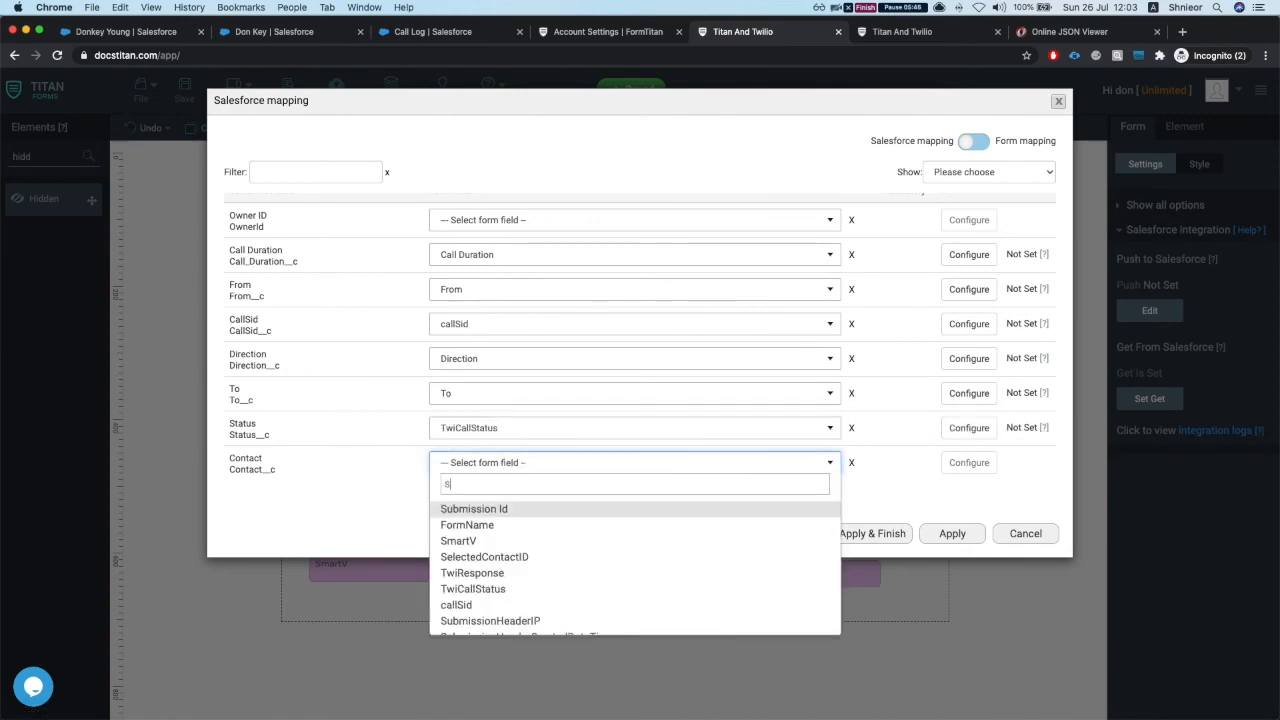
key(Return)
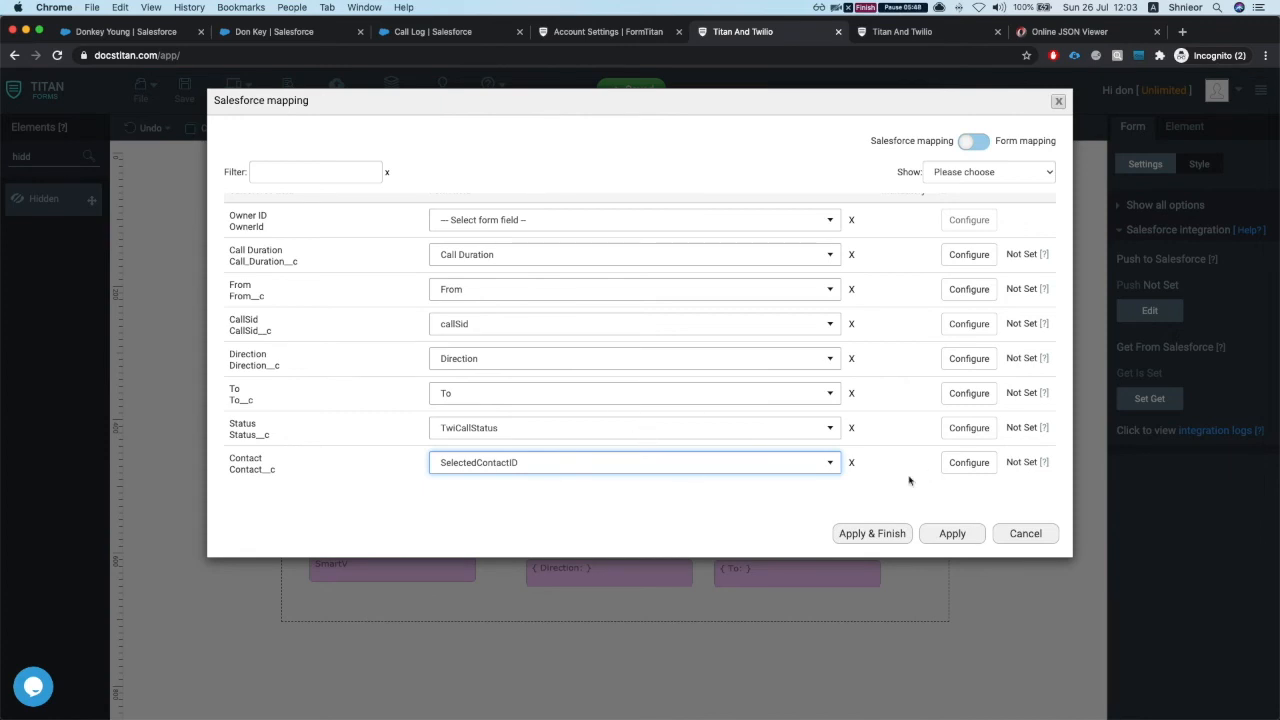
Apply the mapping and Call Log settings and finish the Salesforce push setup.
click(951, 533)
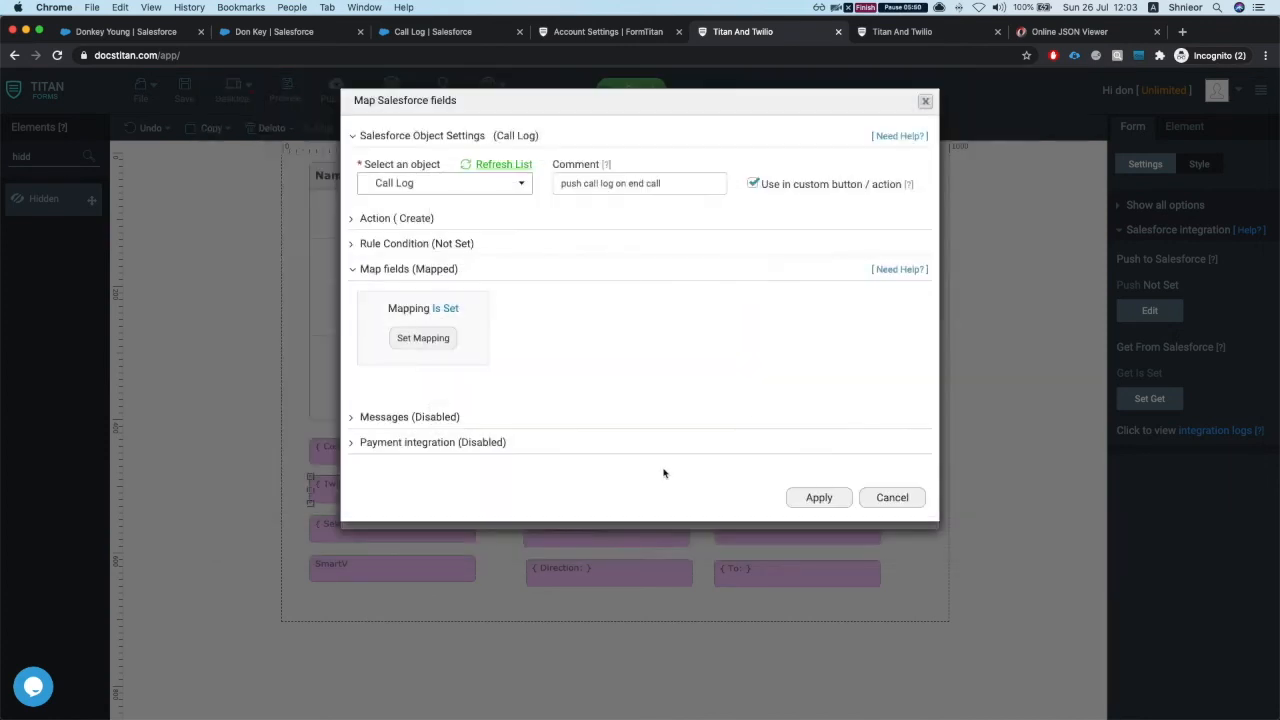
click(818, 503)
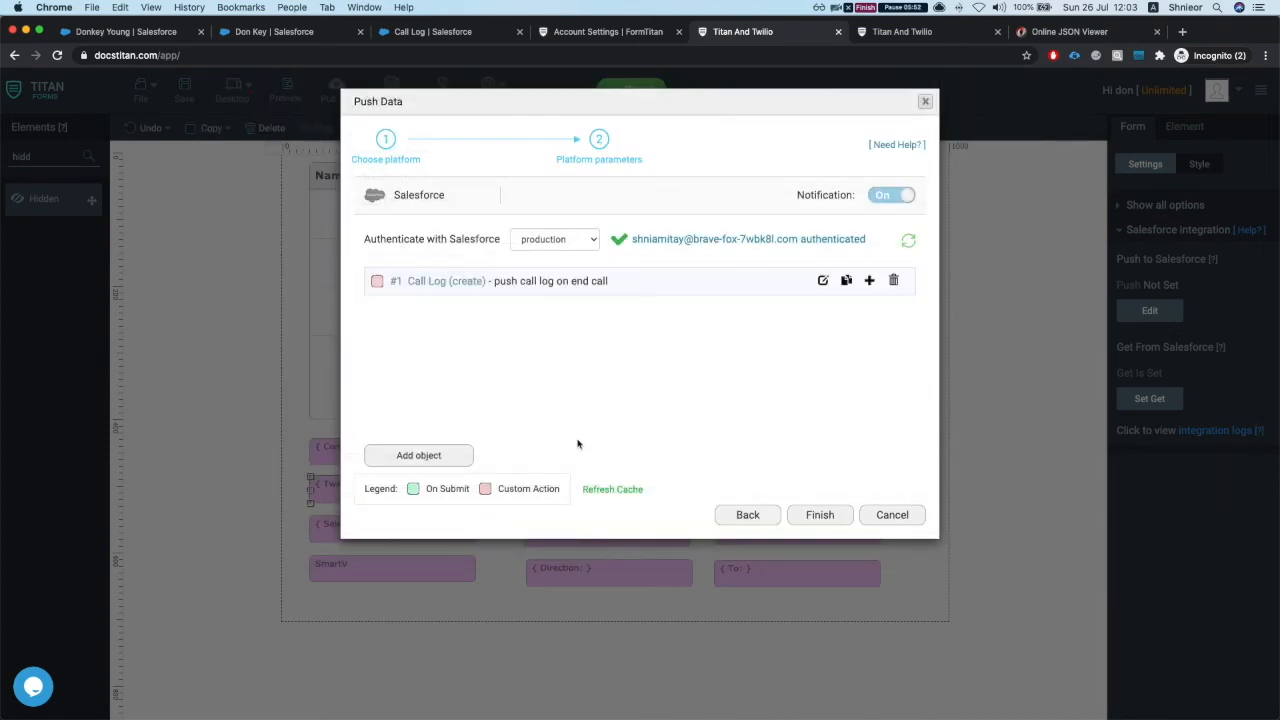
click(817, 515)
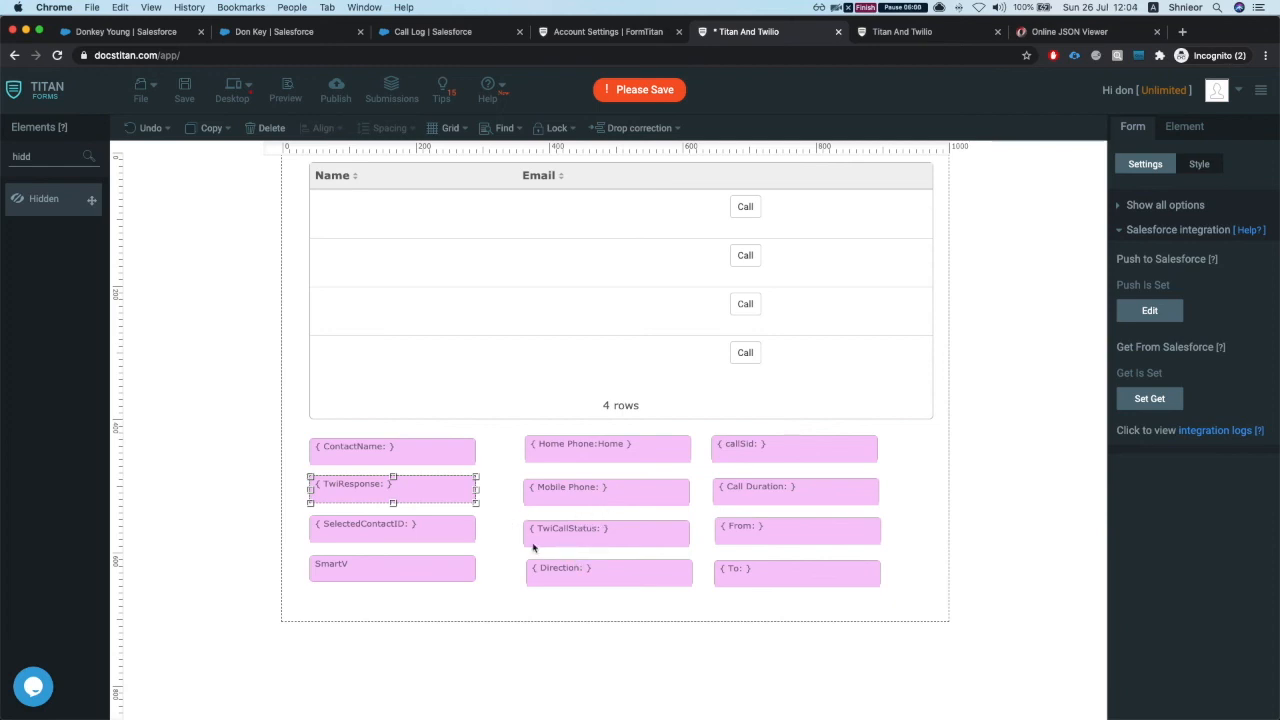
Give the callSid hidden field a condition that callSid is not empty.
click(759, 456)
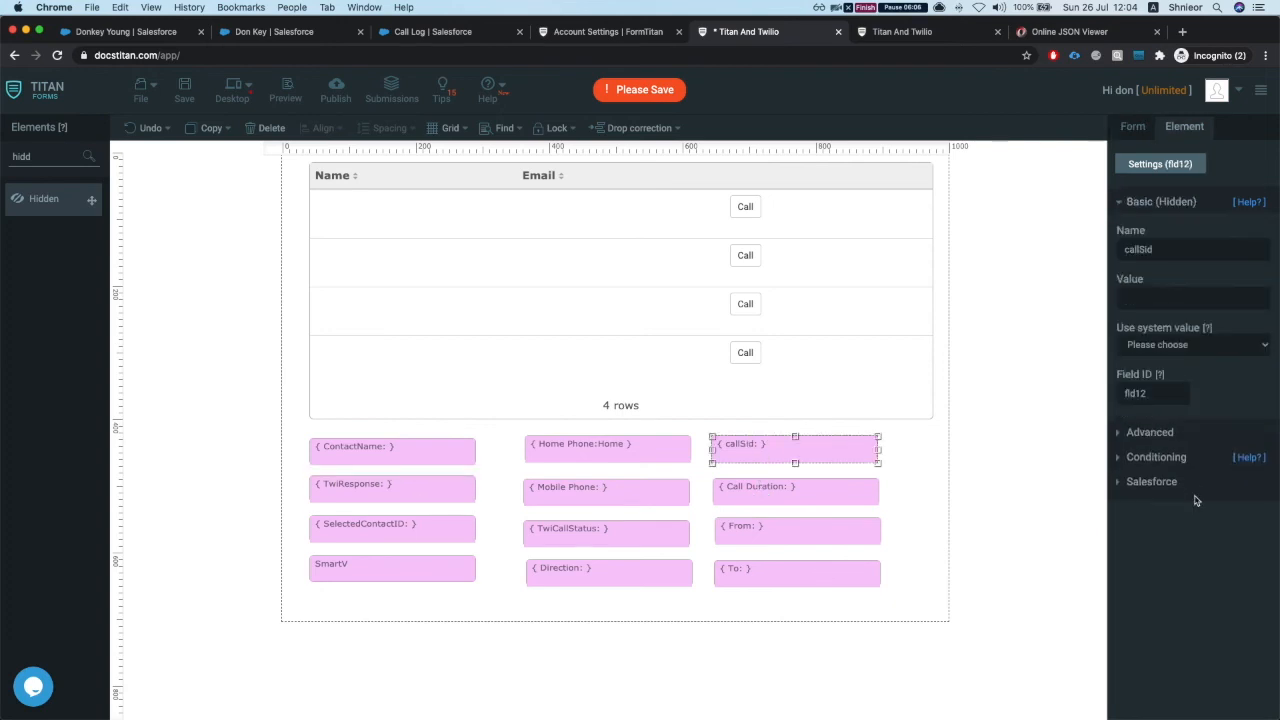
click(1147, 461)
click(1158, 323)
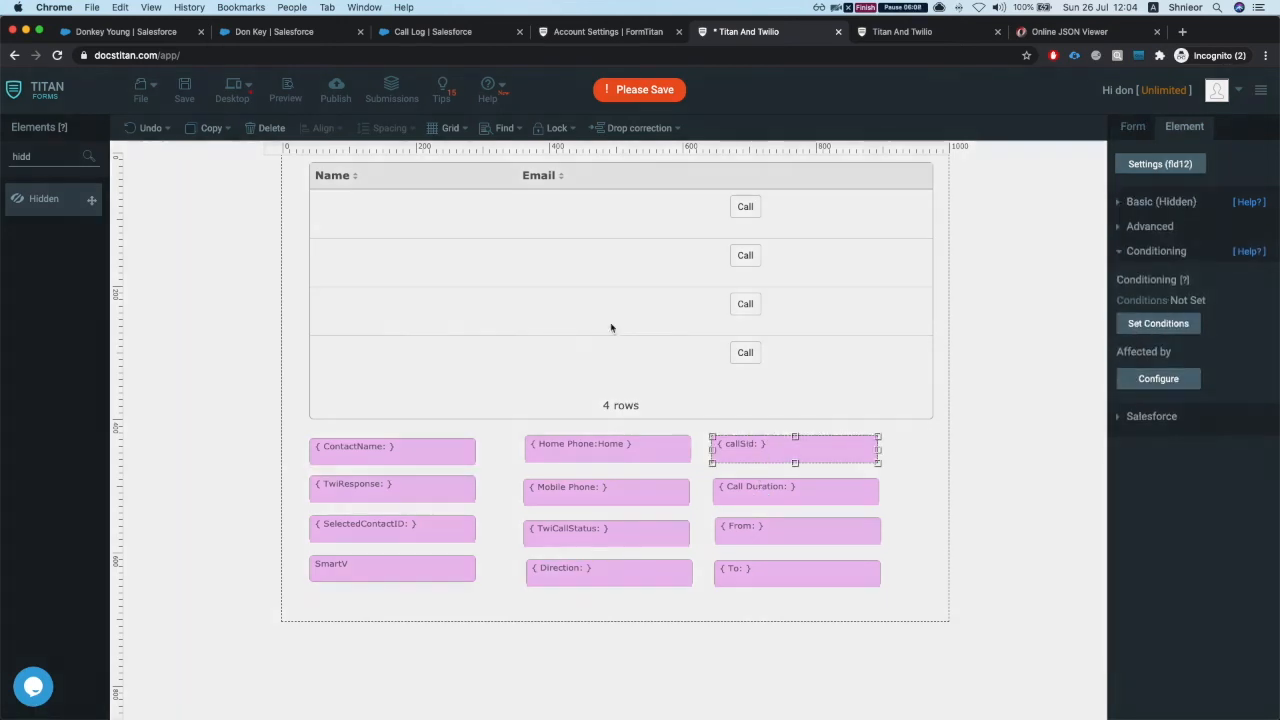
click(500, 220)
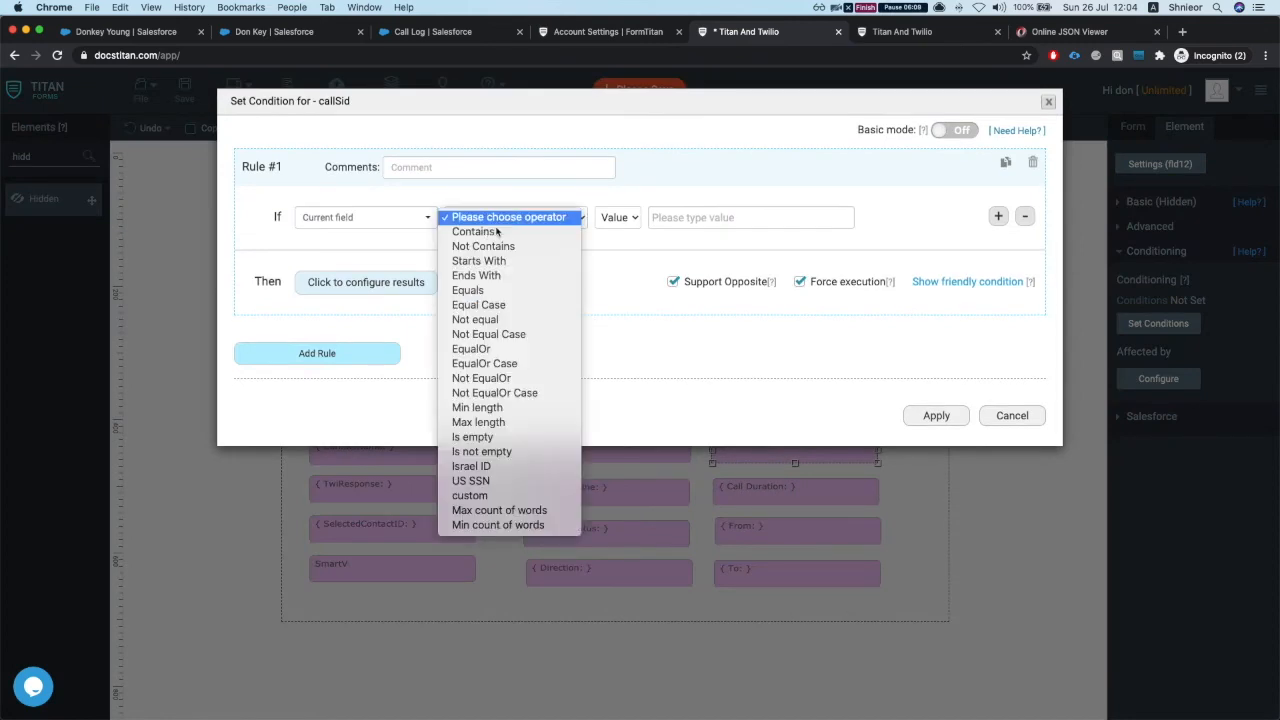
click(482, 451)
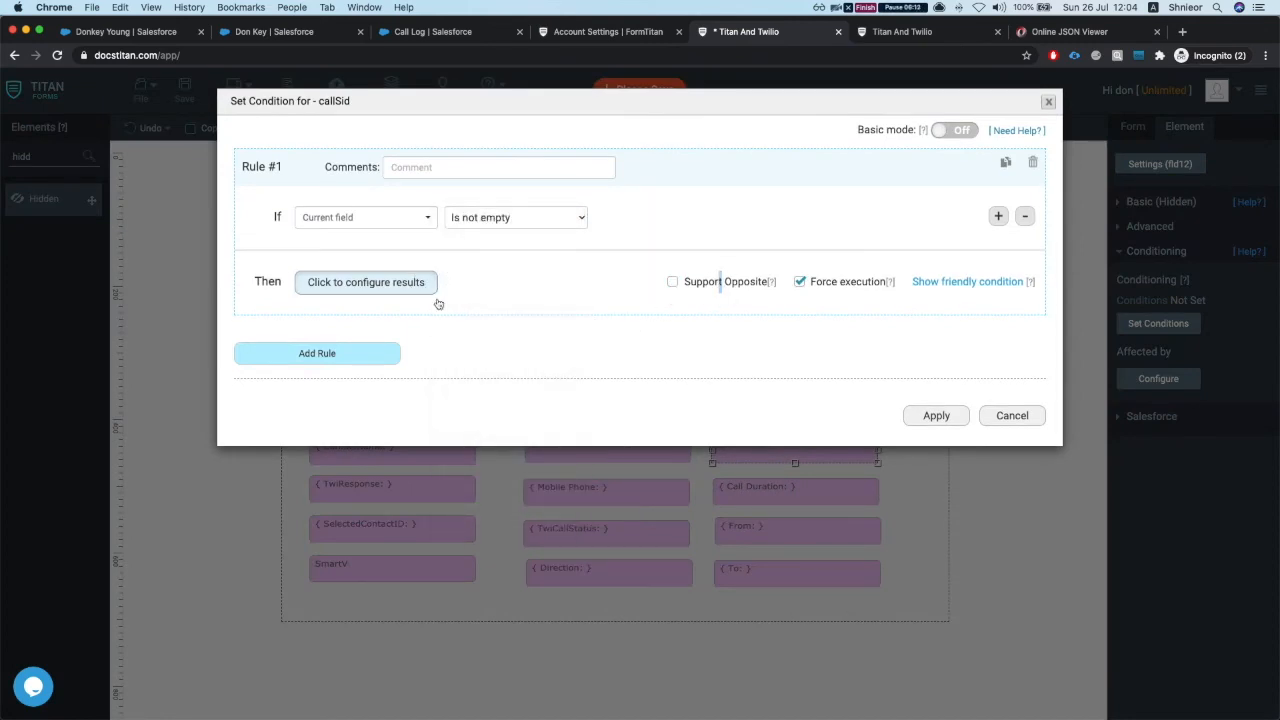
Make the rule run the Call Log (create) Salesforce push, apply it, and save the form.
click(430, 292)
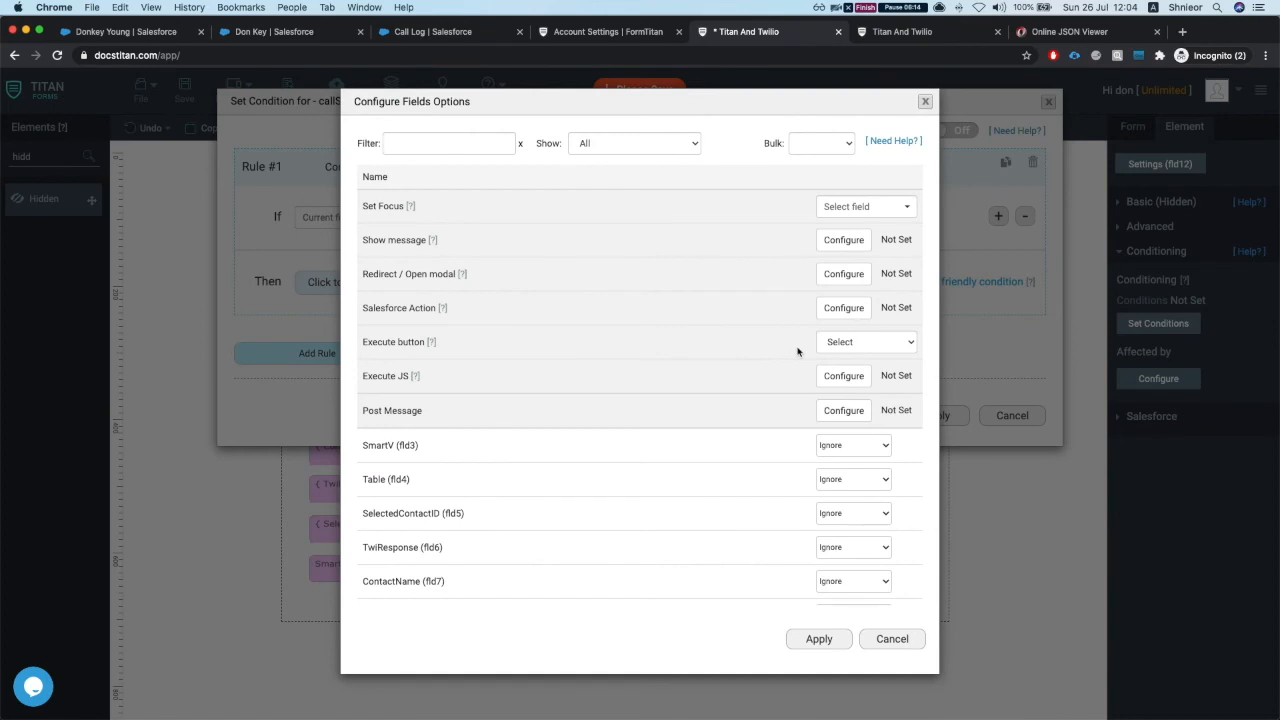
click(843, 308)
click(505, 413)
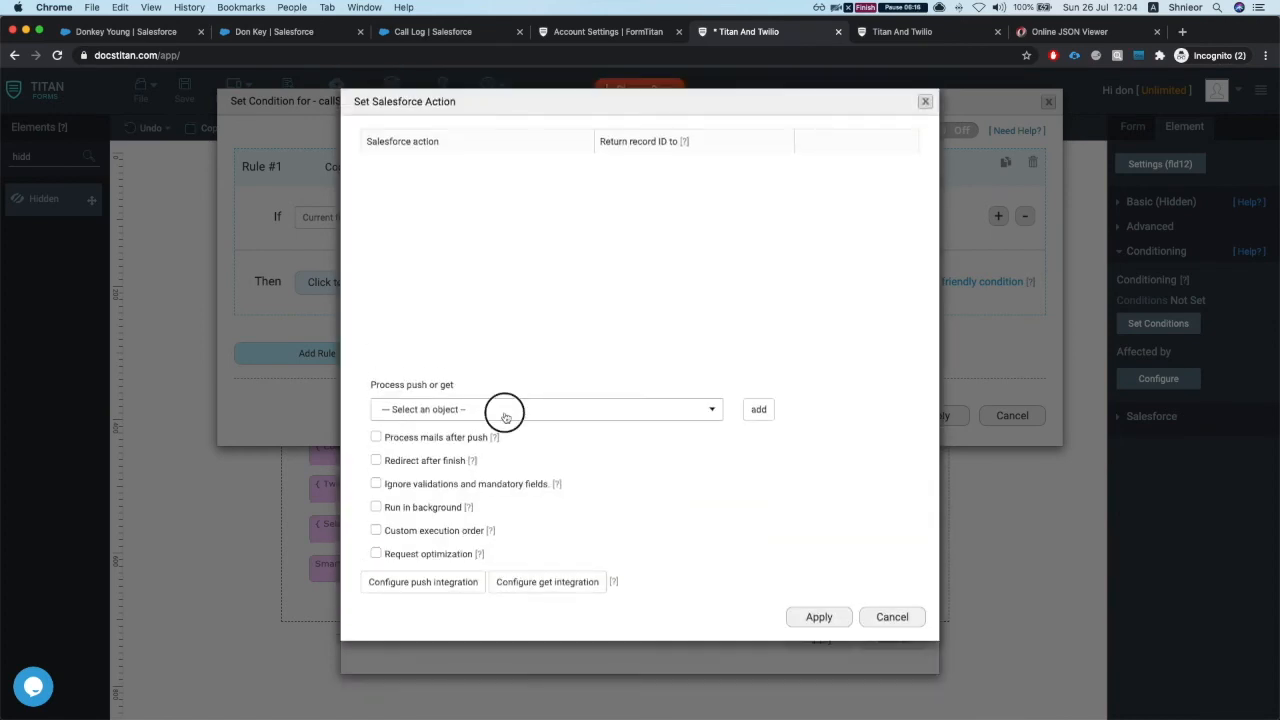
click(492, 455)
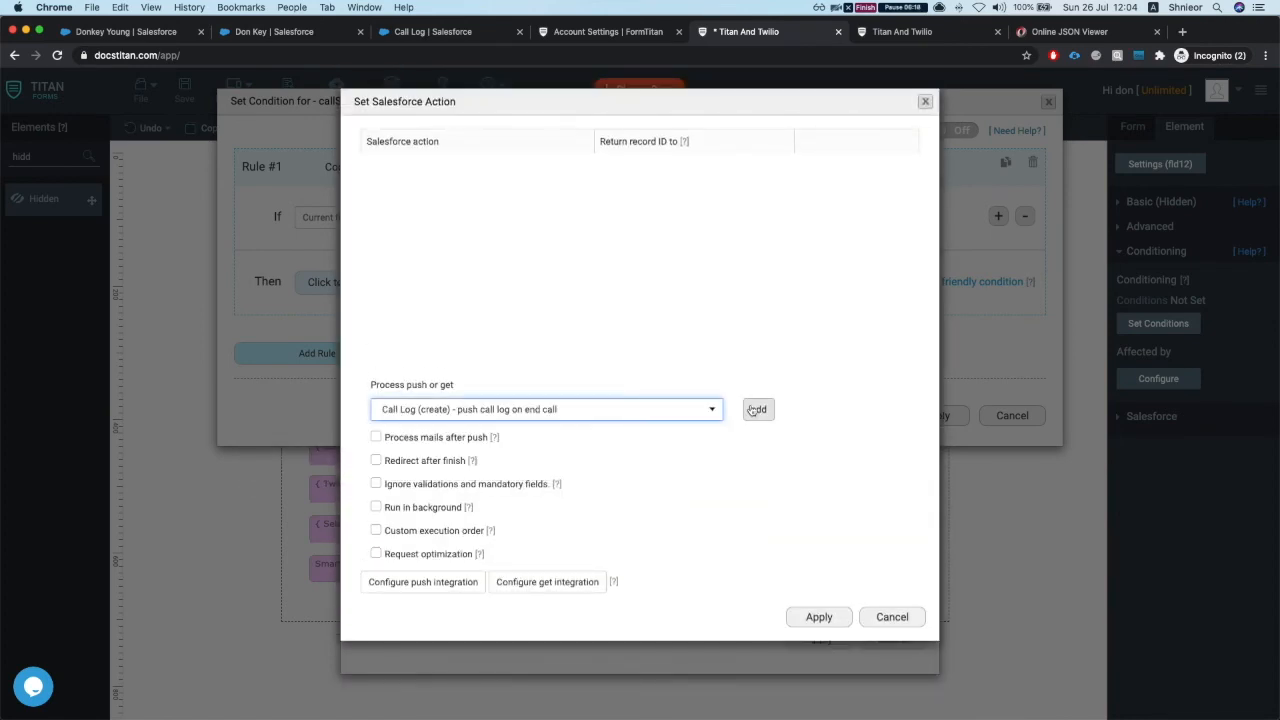
click(758, 409)
click(819, 617)
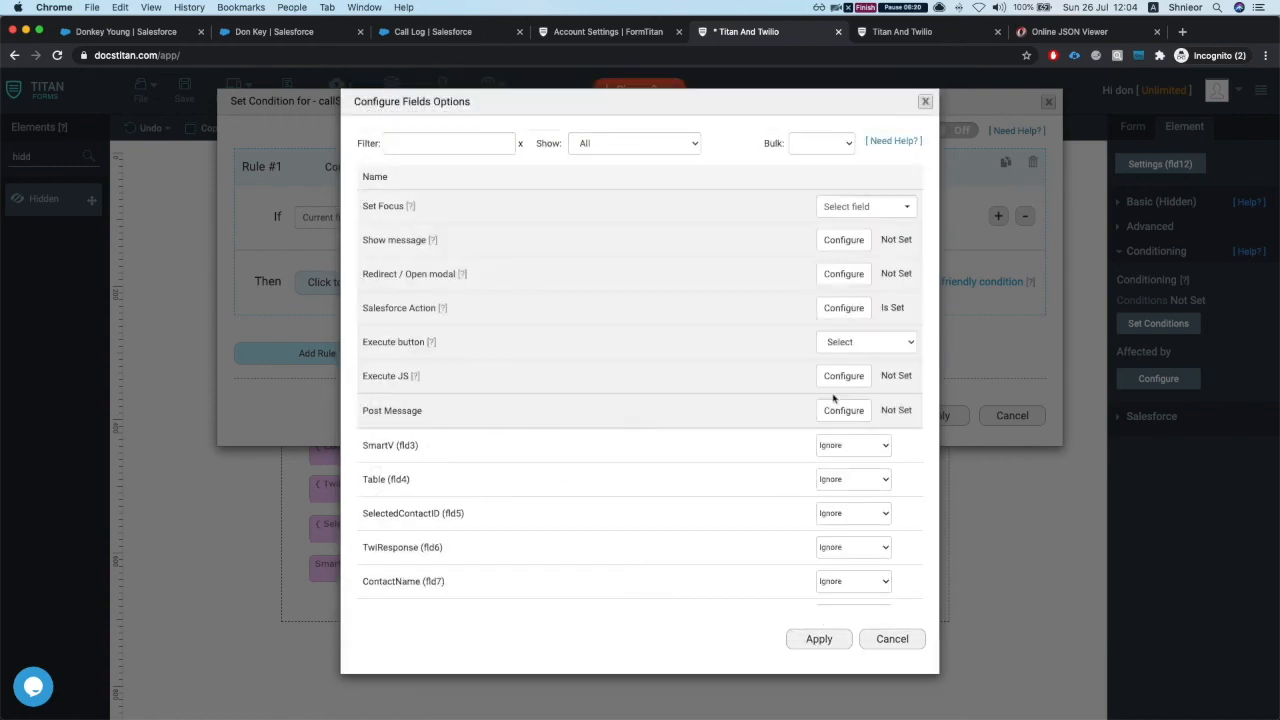
click(818, 638)
click(940, 416)
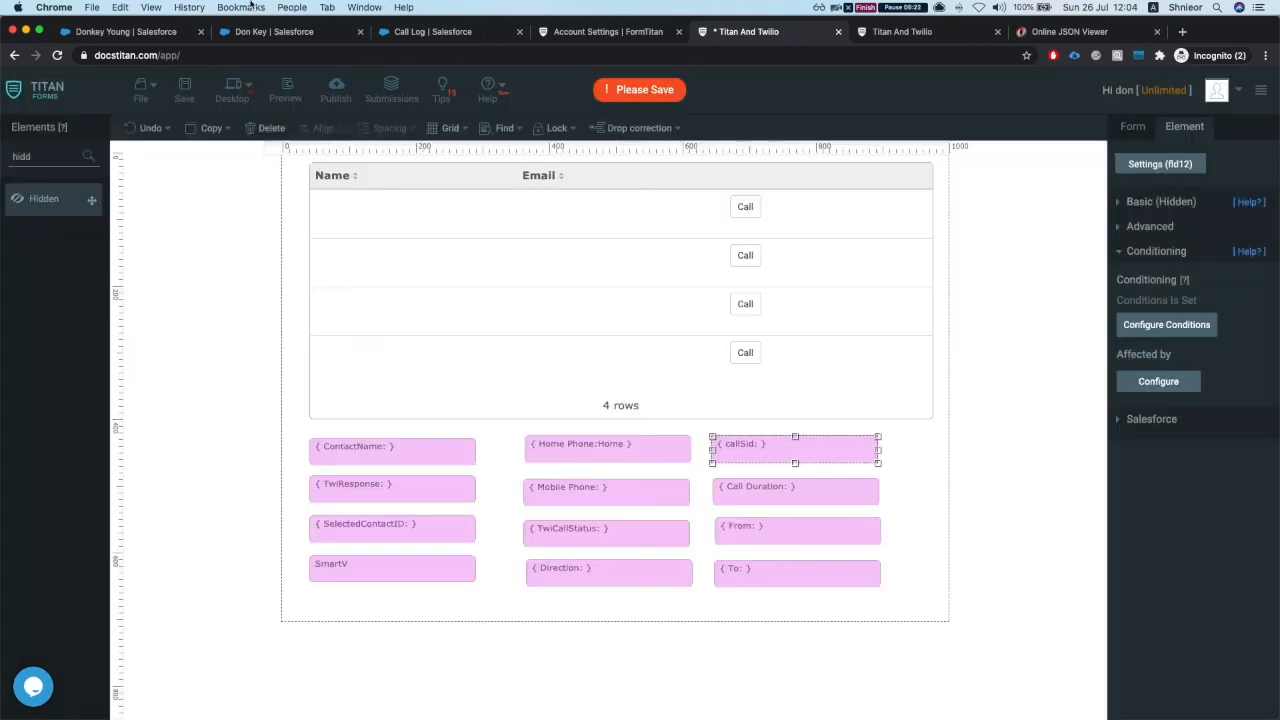
click(185, 92)
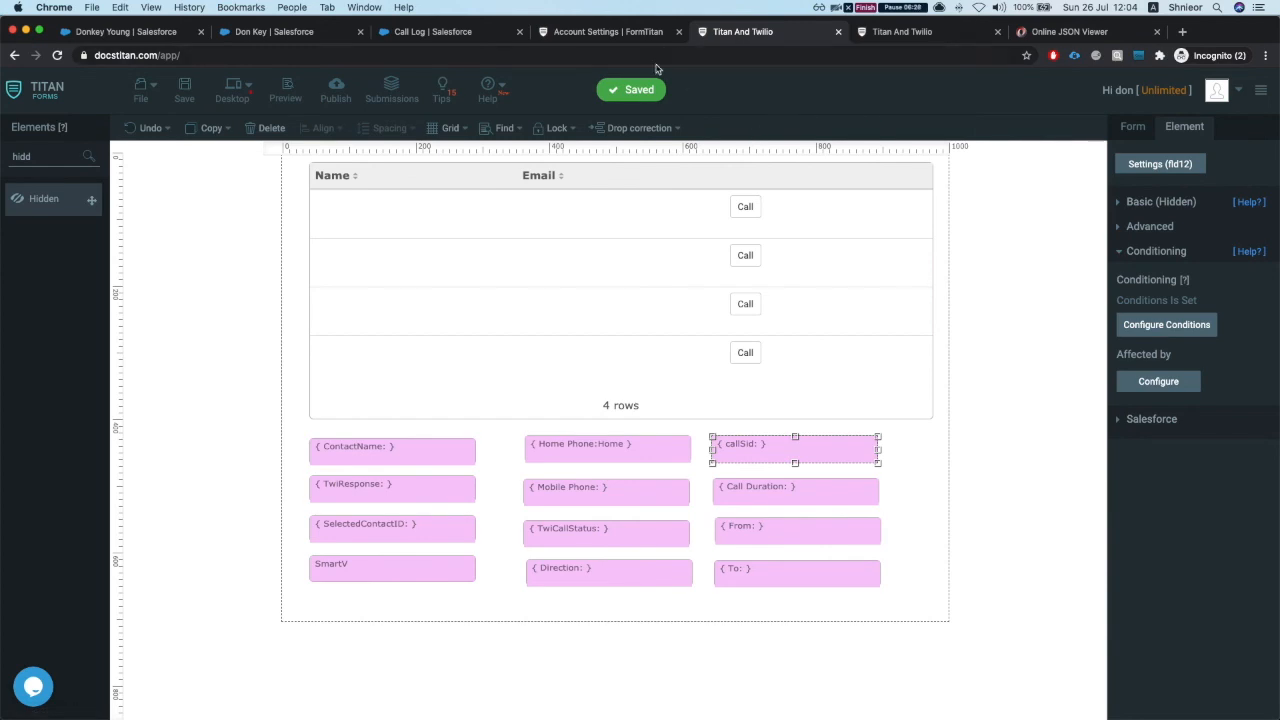
Reload the live Titan And Twilio form and submit the login email address.
click(913, 38)
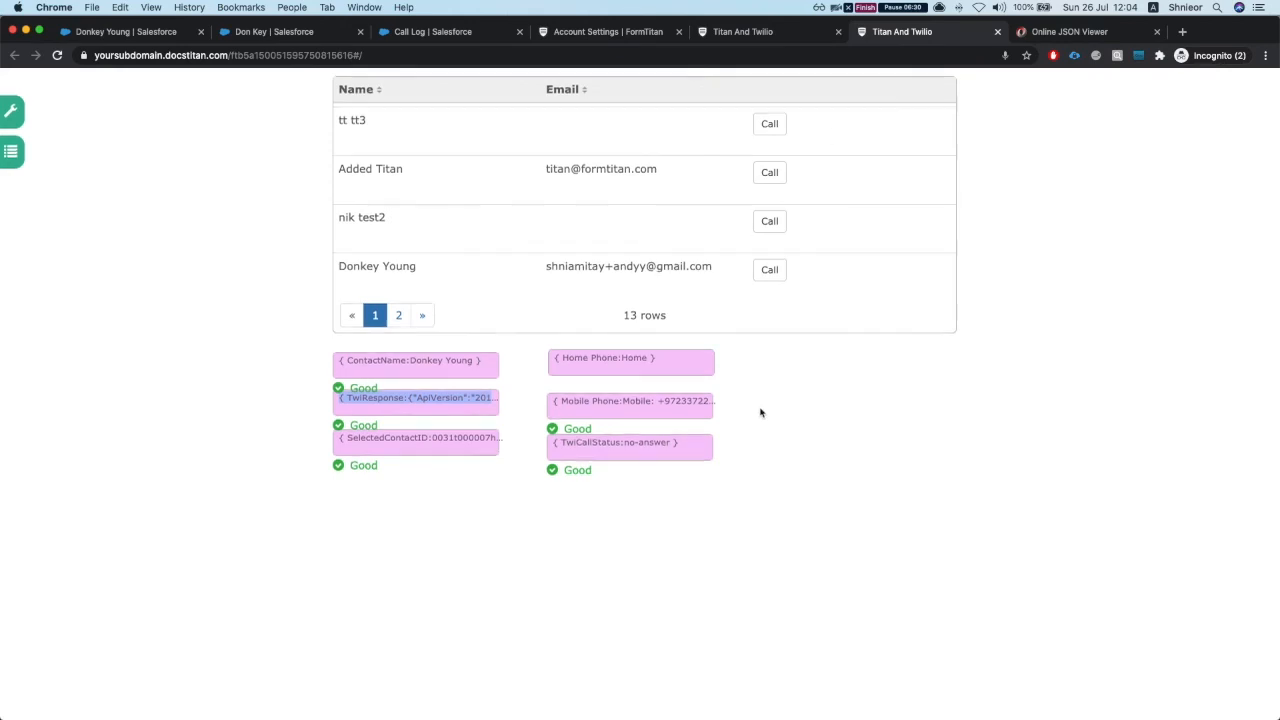
key(super+r)
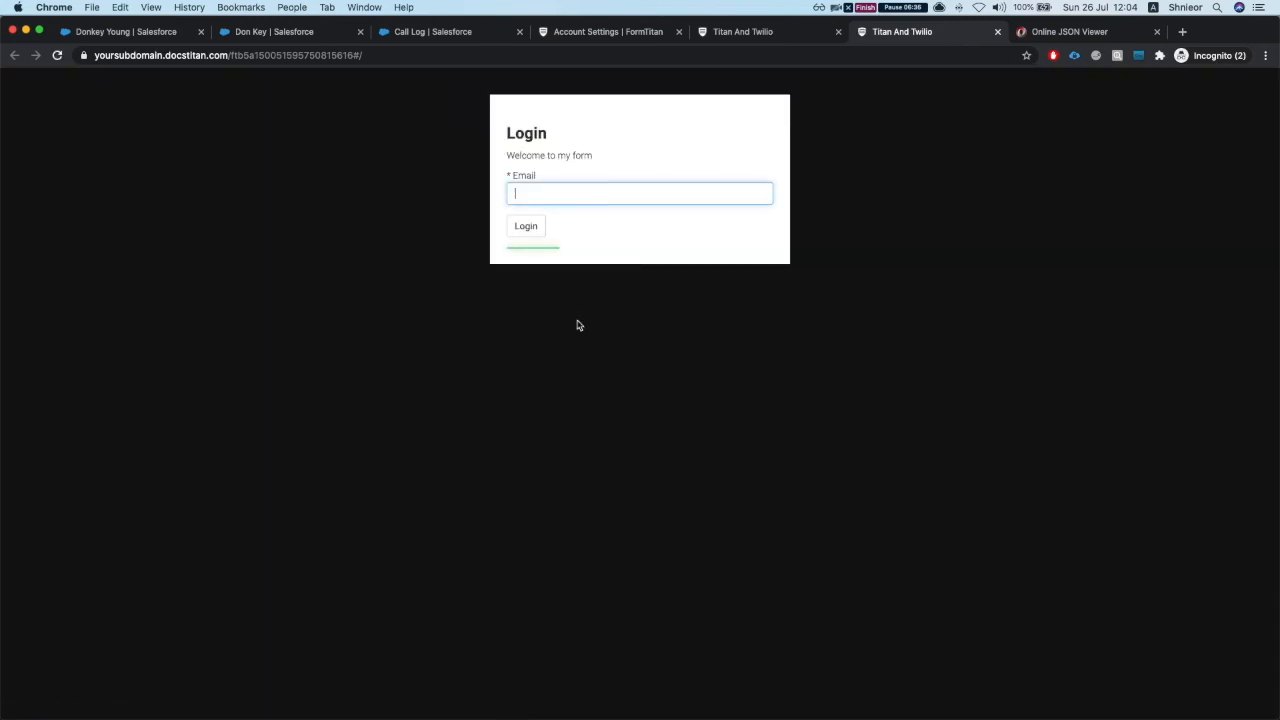
click(561, 199)
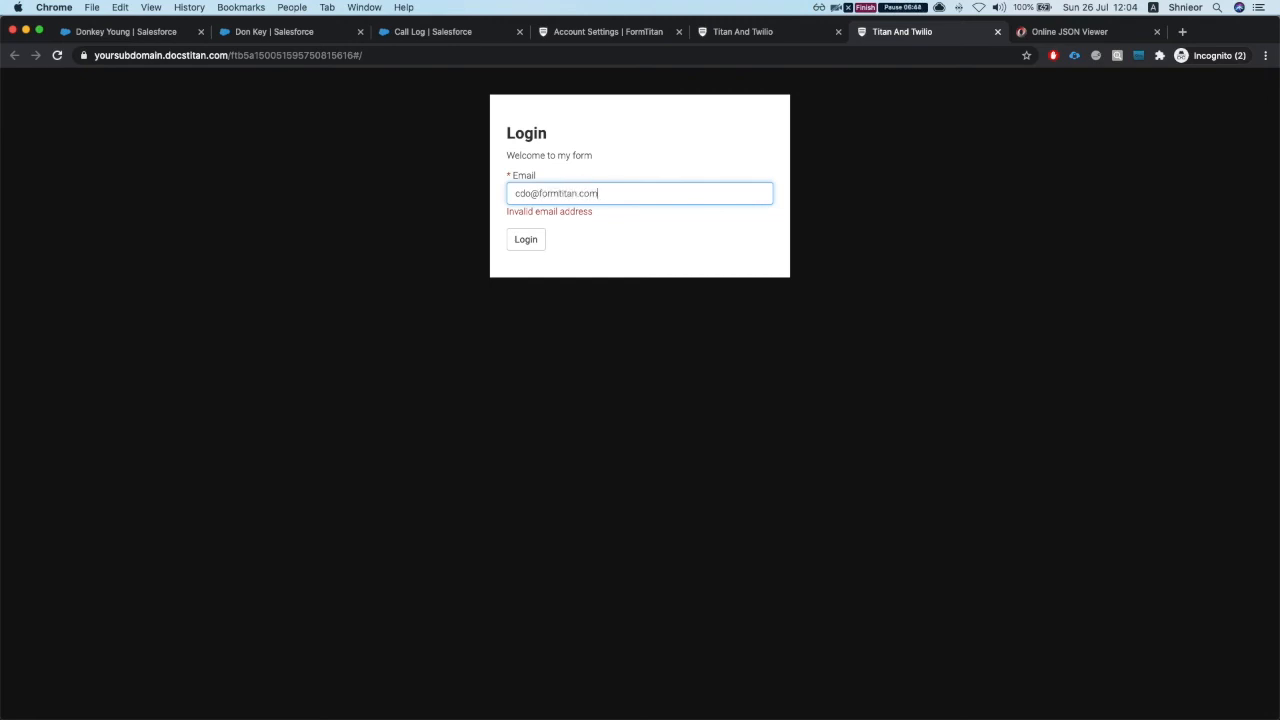
key(Return)
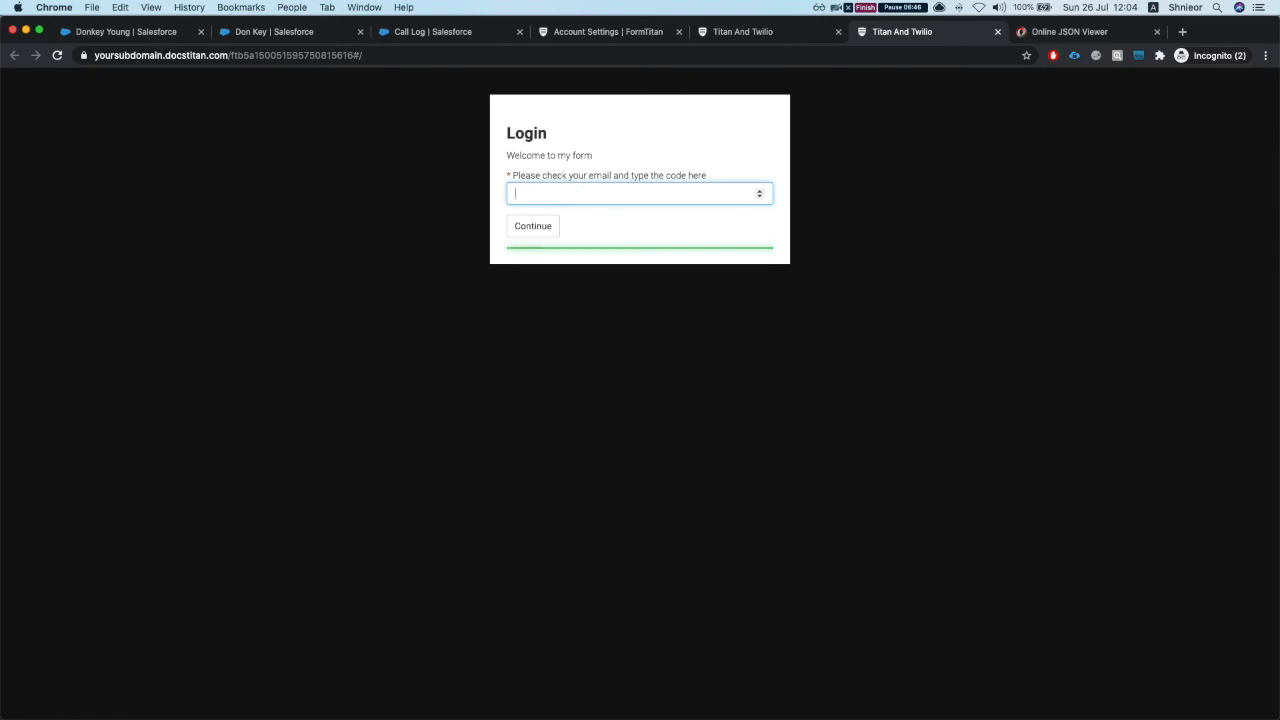
Paste the emailed verification code to reach the contact table.
key(super+Tab)
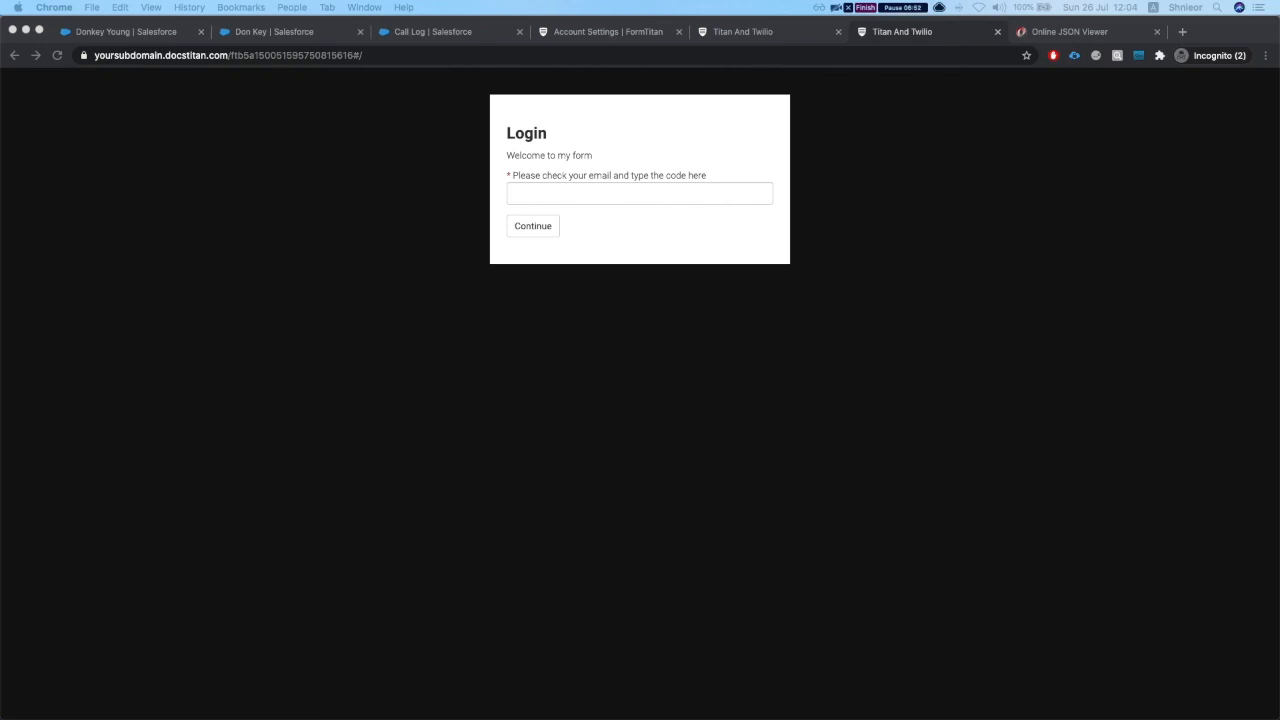
click(569, 194)
key(super+v)
click(543, 221)
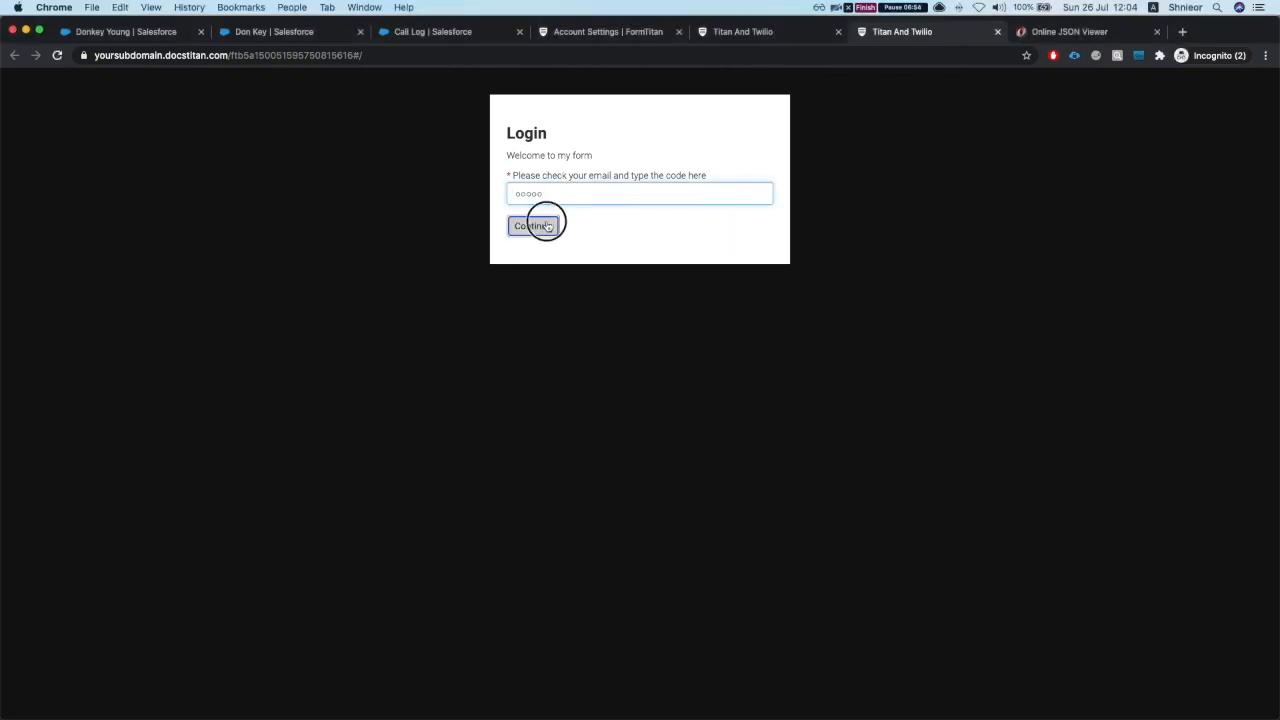
scroll(605, 225, down, 5)
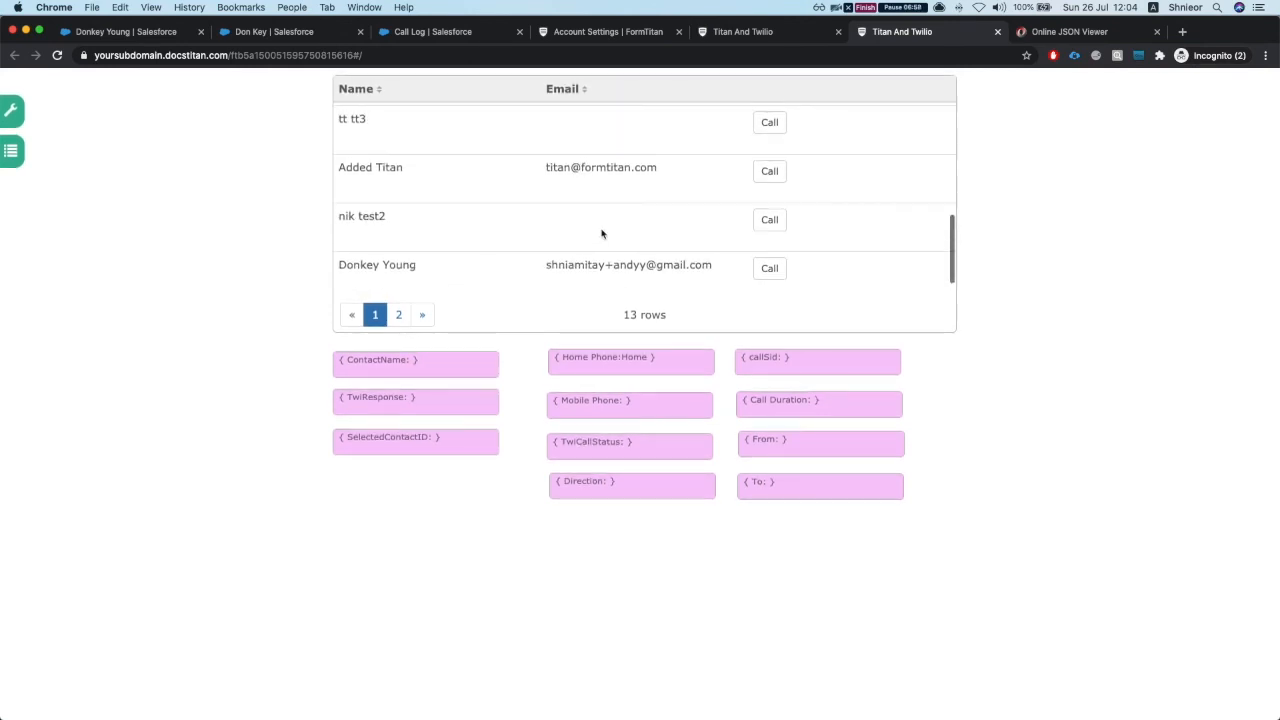
Call the last contact's mobile number and close the window once the call completes.
click(770, 260)
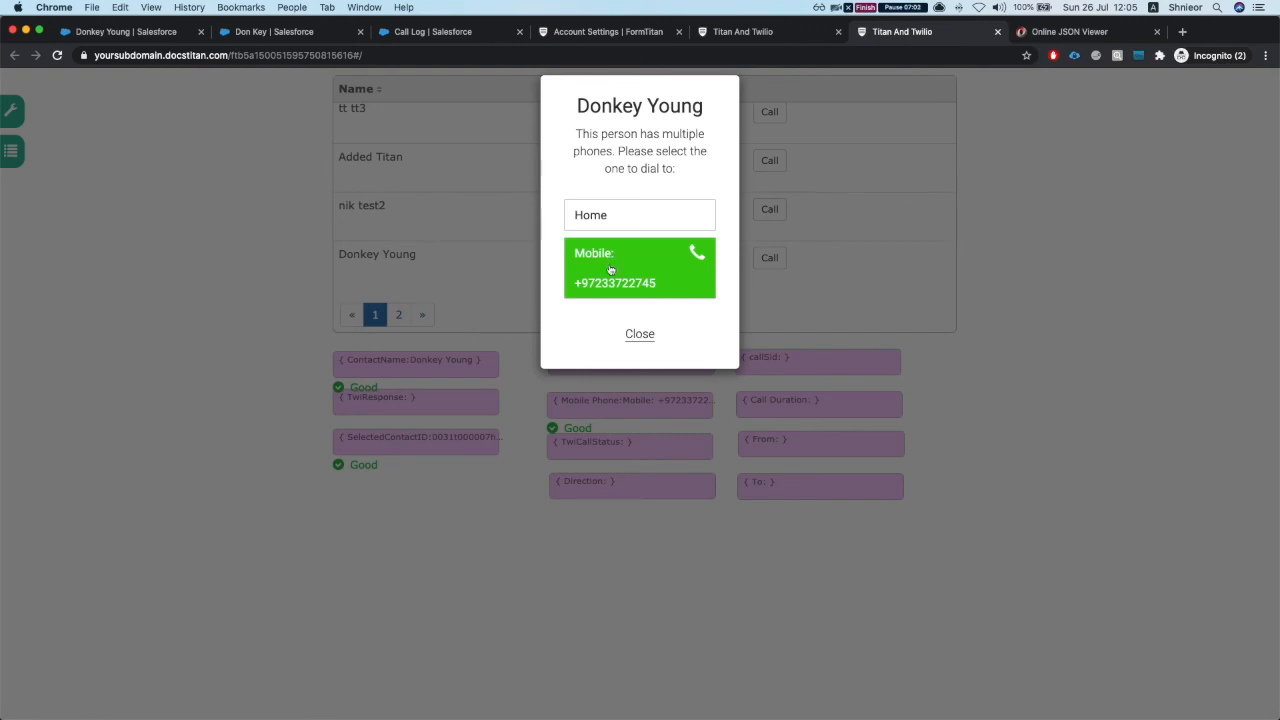
click(610, 270)
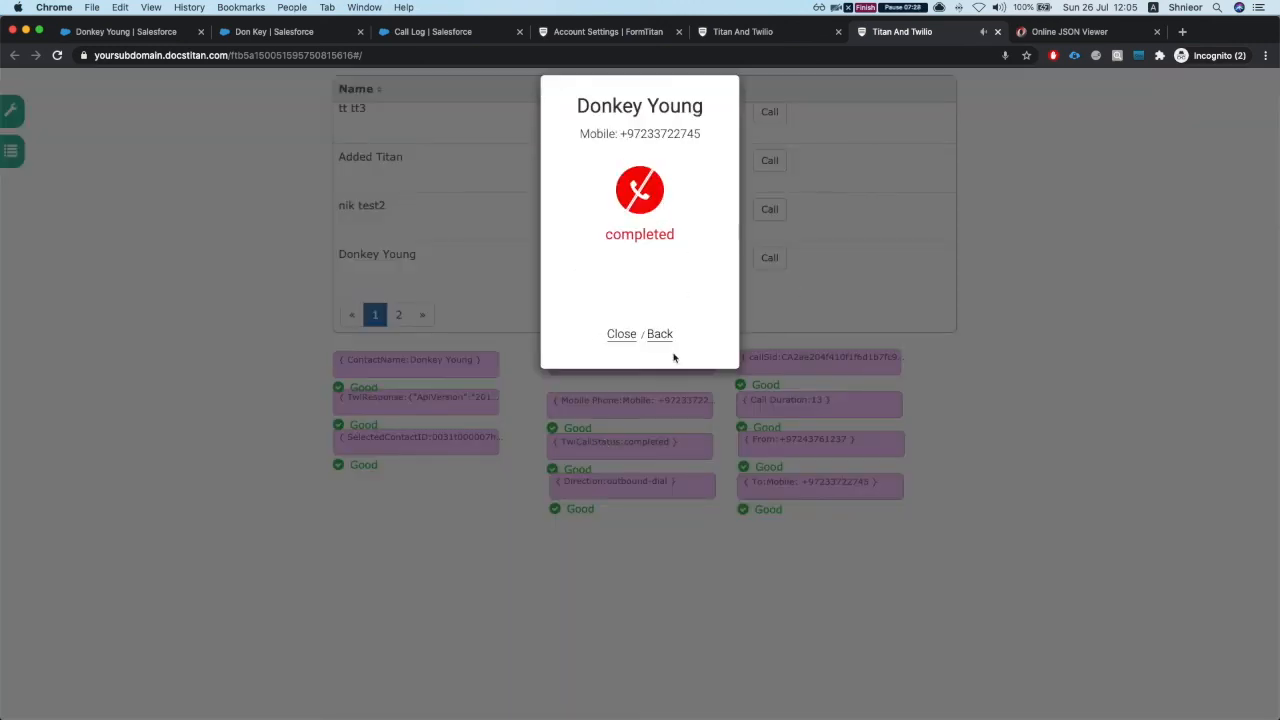
click(621, 335)
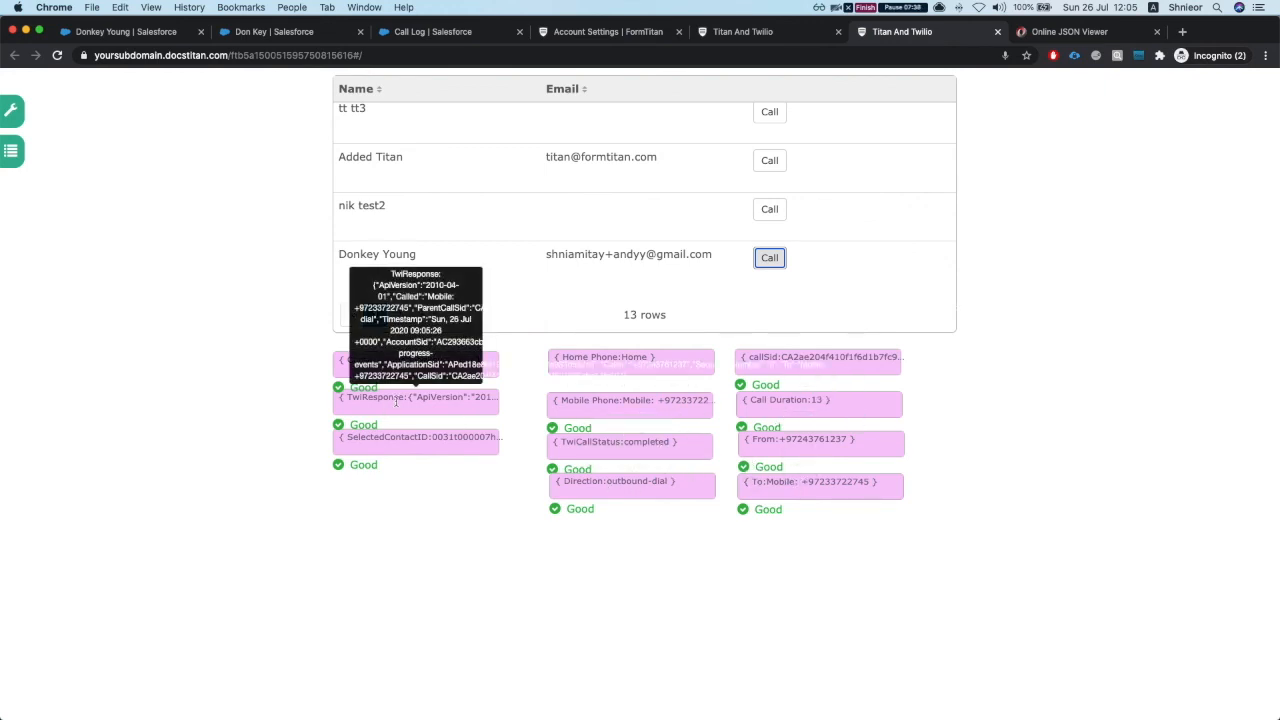
Reload the contact's Salesforce page and open call log CL-003601 from the name-descending list.
click(141, 32)
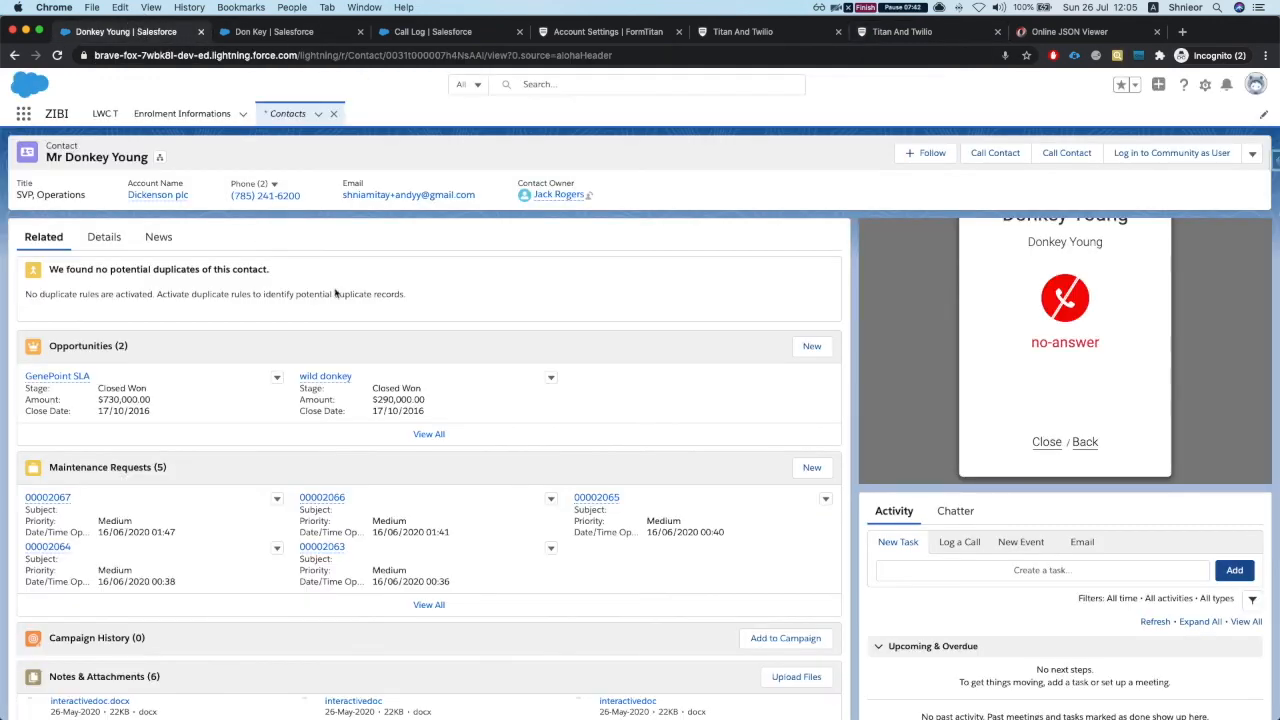
scroll(335, 290, down, 5)
key(super+r)
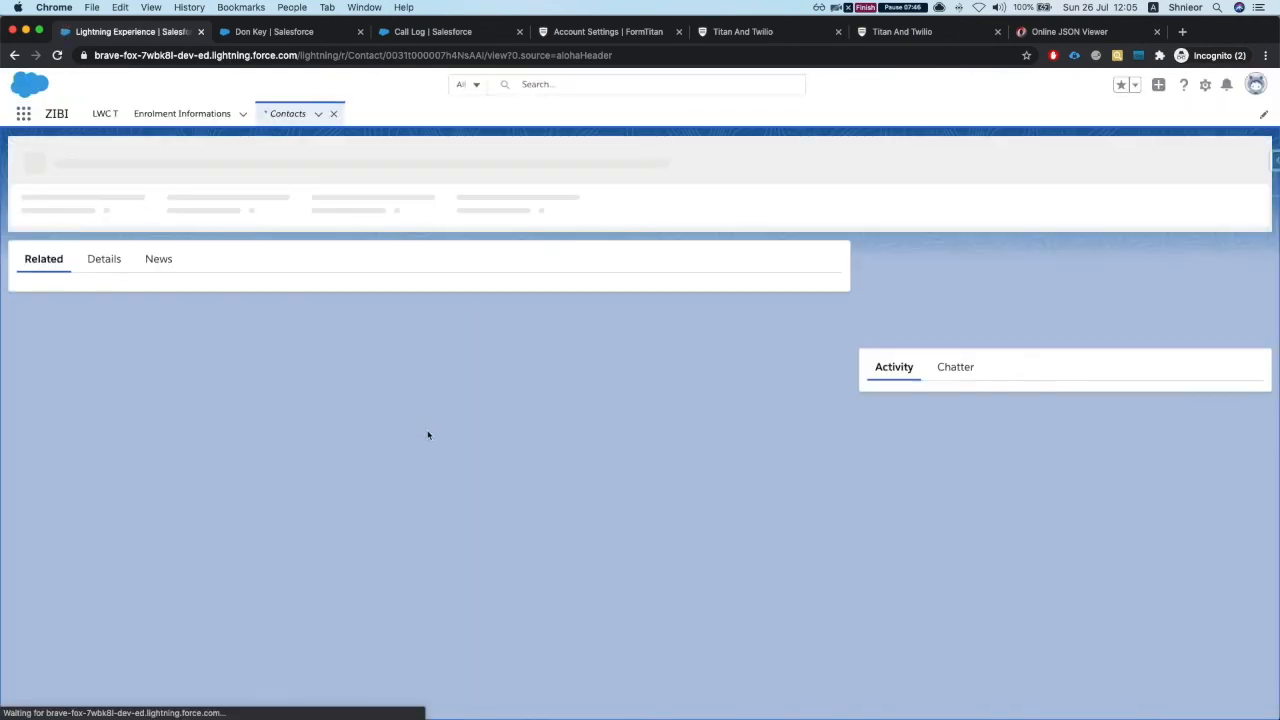
scroll(209, 523, down, 5)
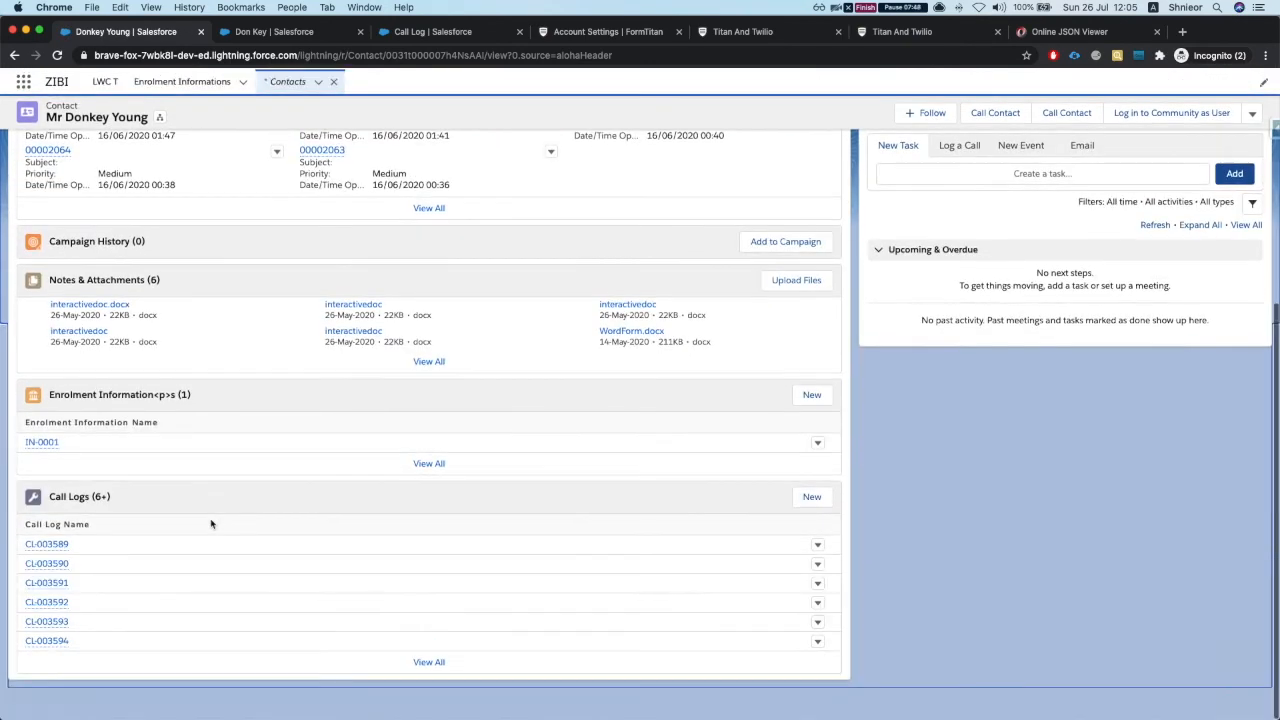
scroll(158, 511, down, 5)
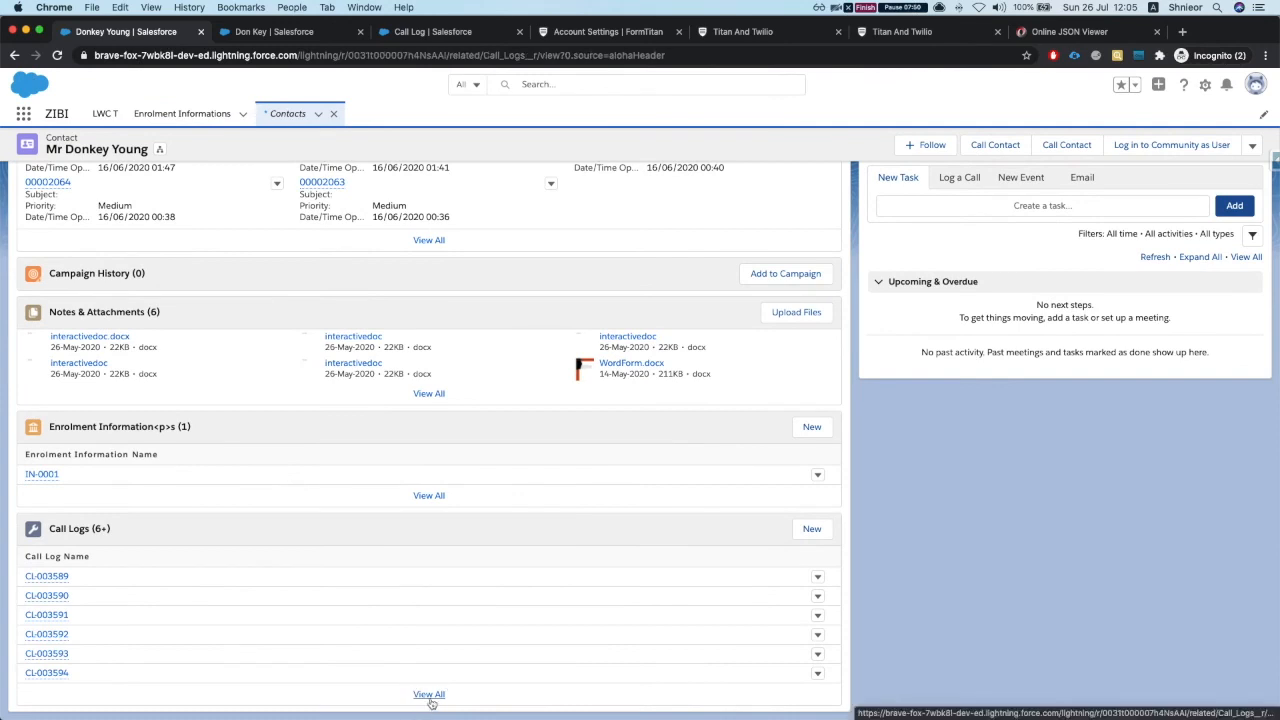
click(429, 684)
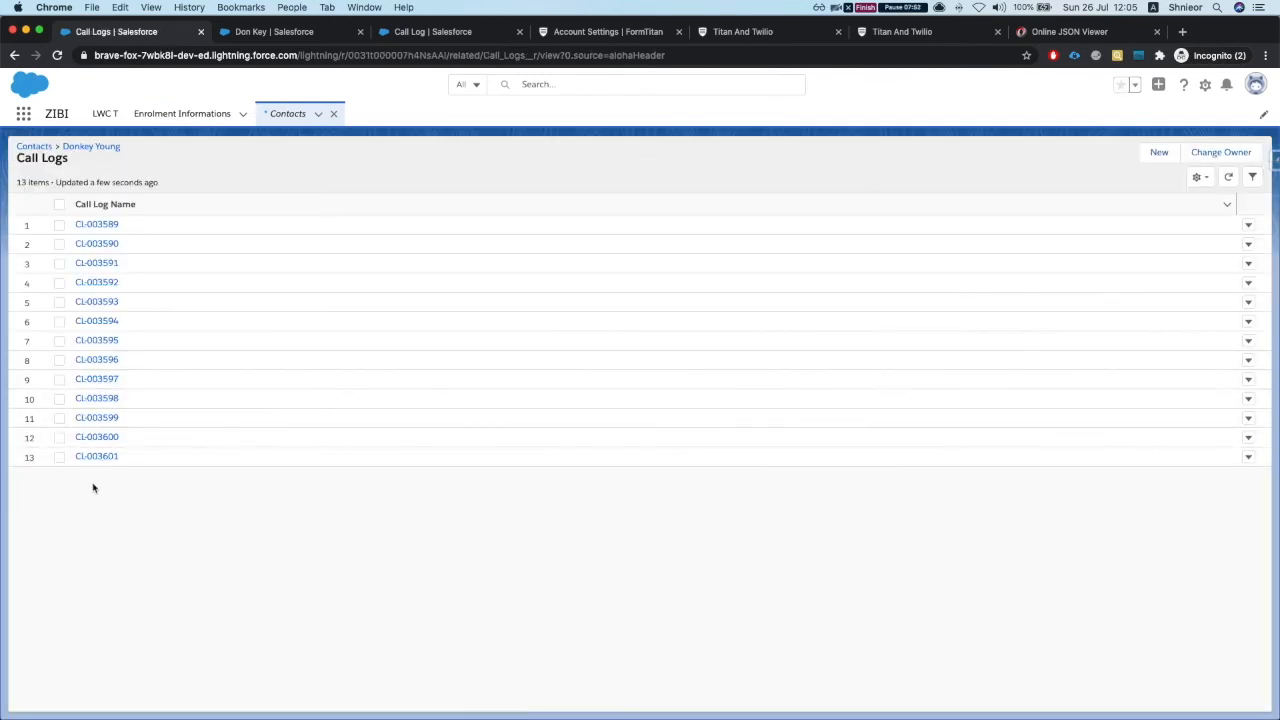
click(103, 208)
click(103, 208)
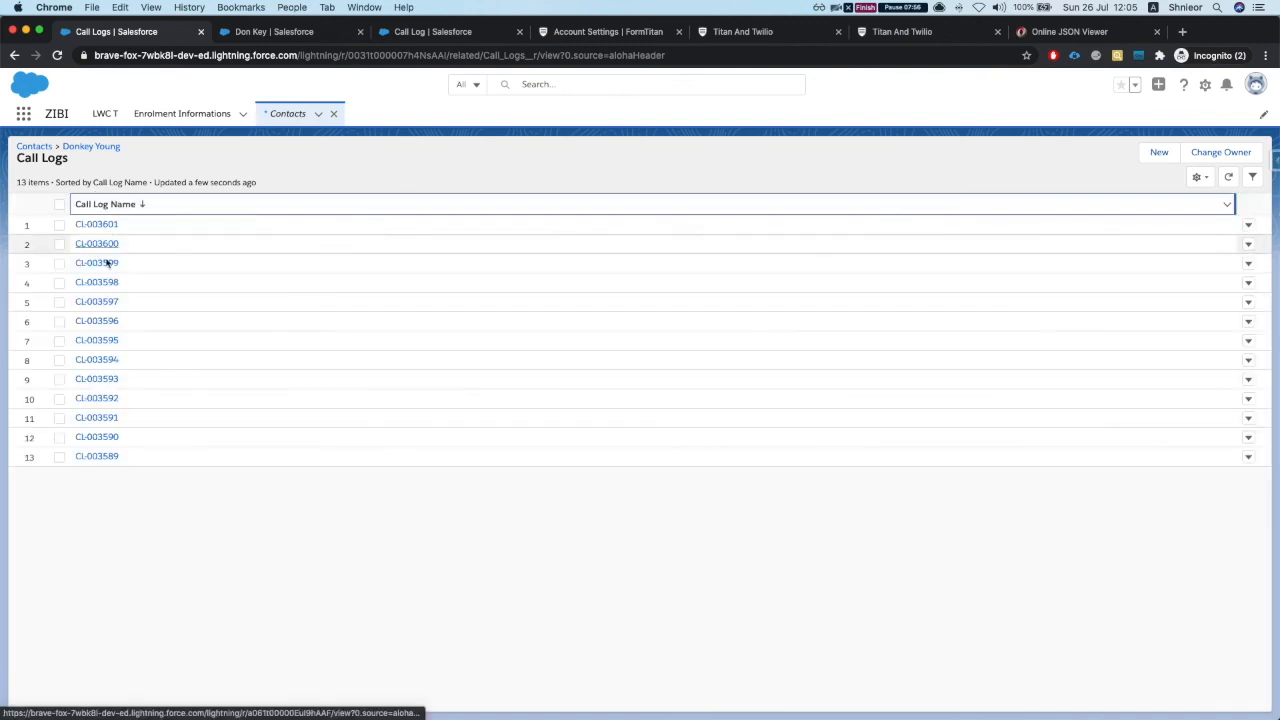
click(96, 225)
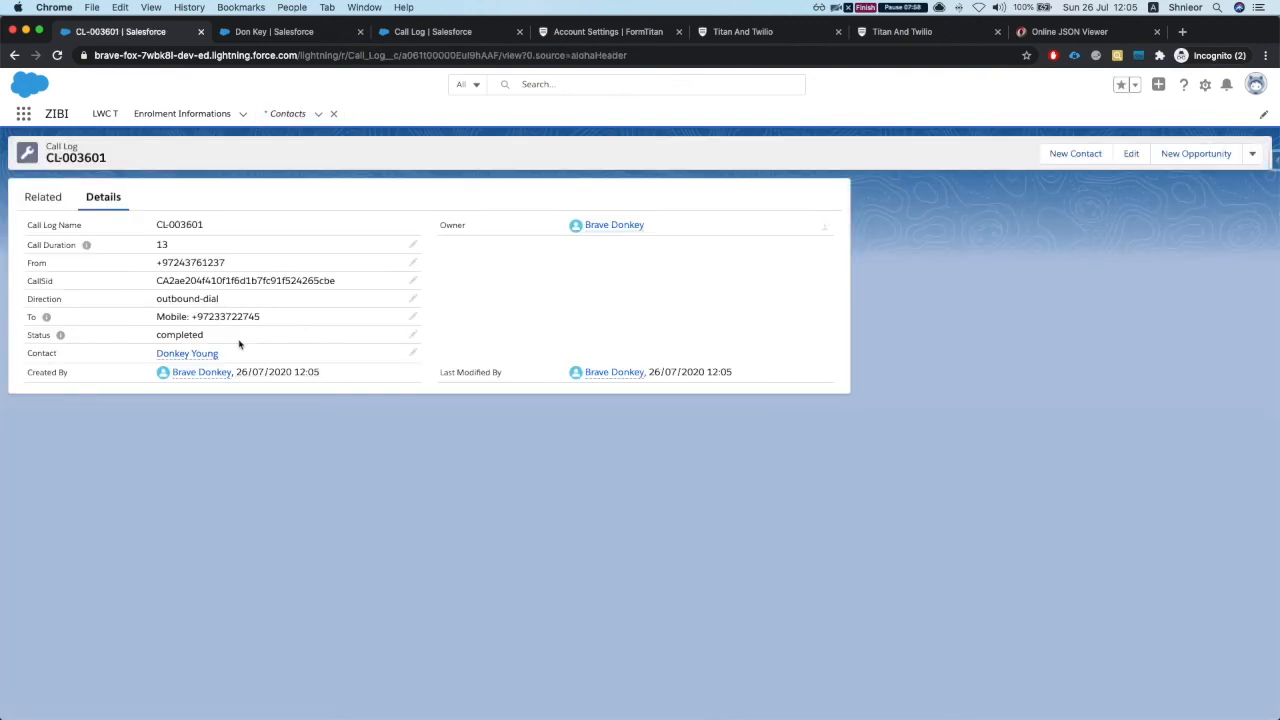
Highlight the record's 13-second Call Duration, CallSid and dialled To number.
drag(156, 247, 186, 242)
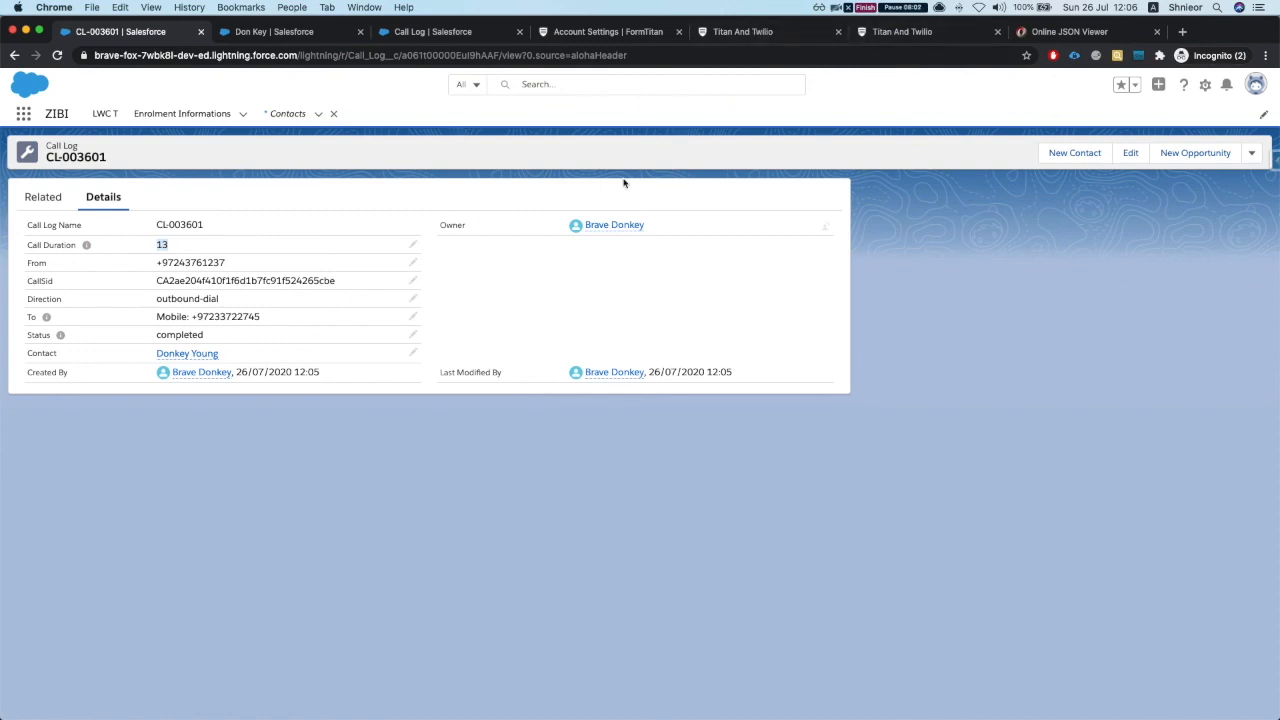
drag(157, 280, 170, 287)
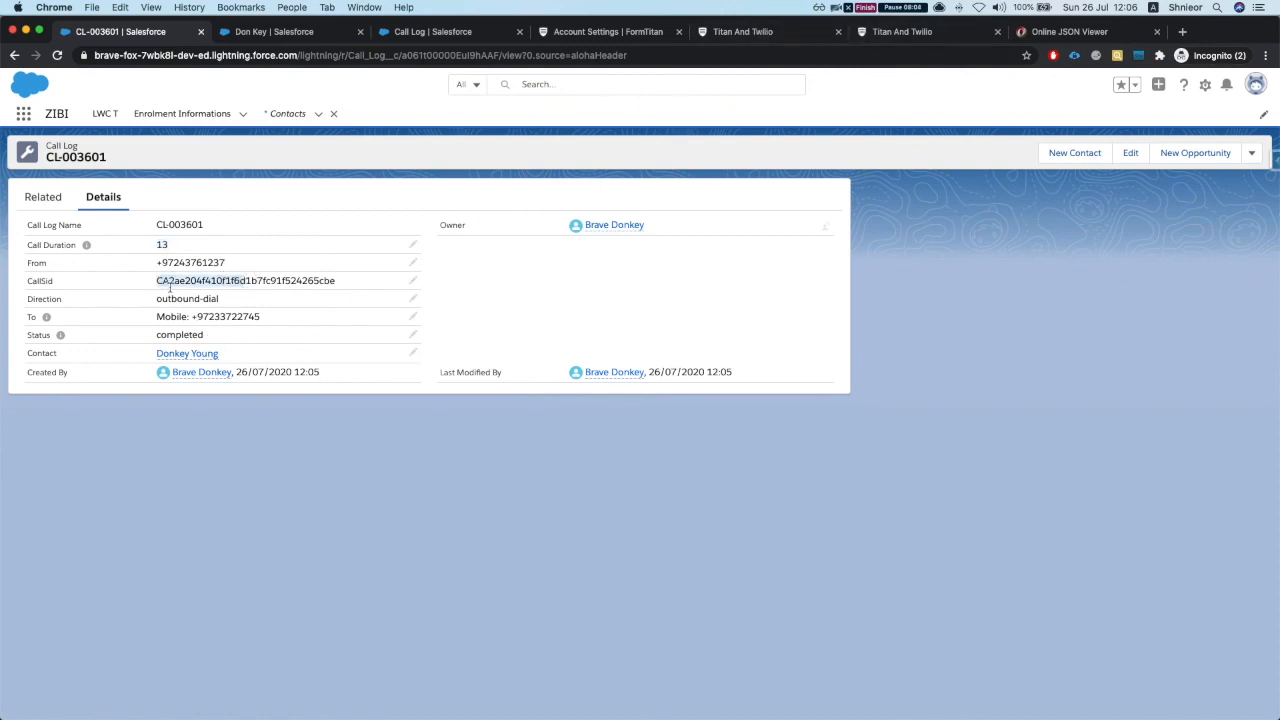
drag(125, 326, 259, 334)
click(374, 461)
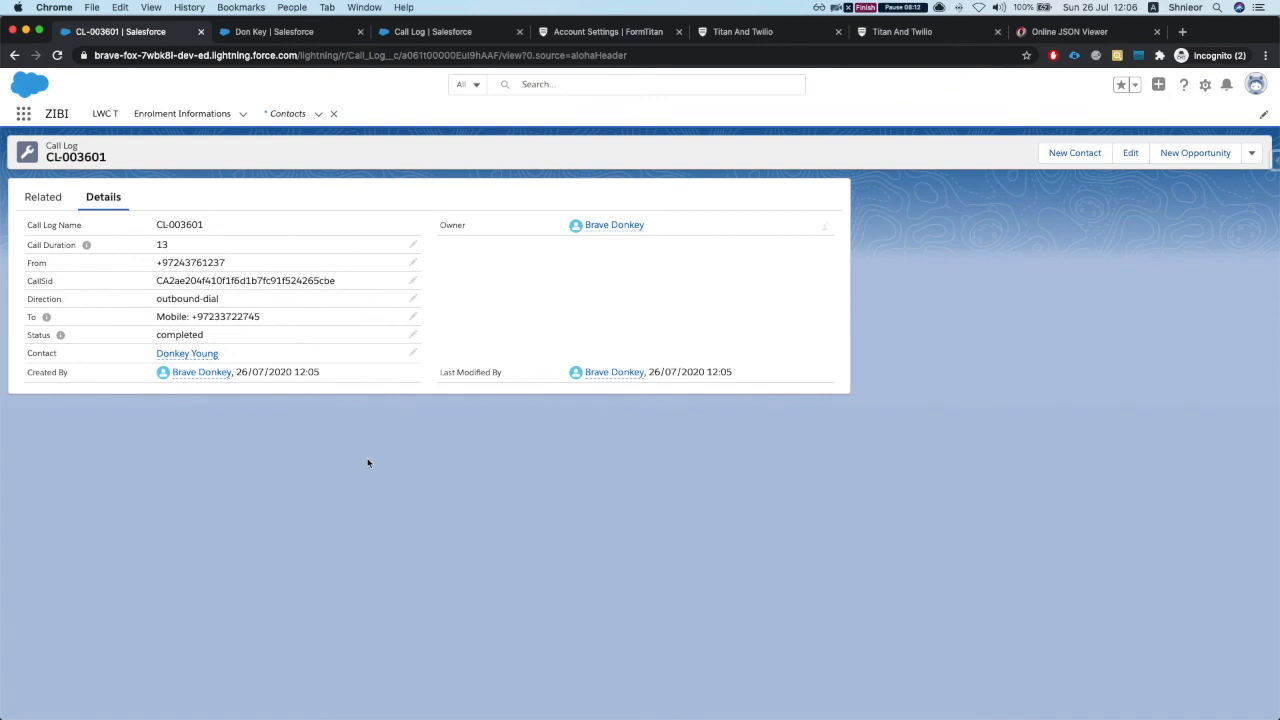
click(298, 38)
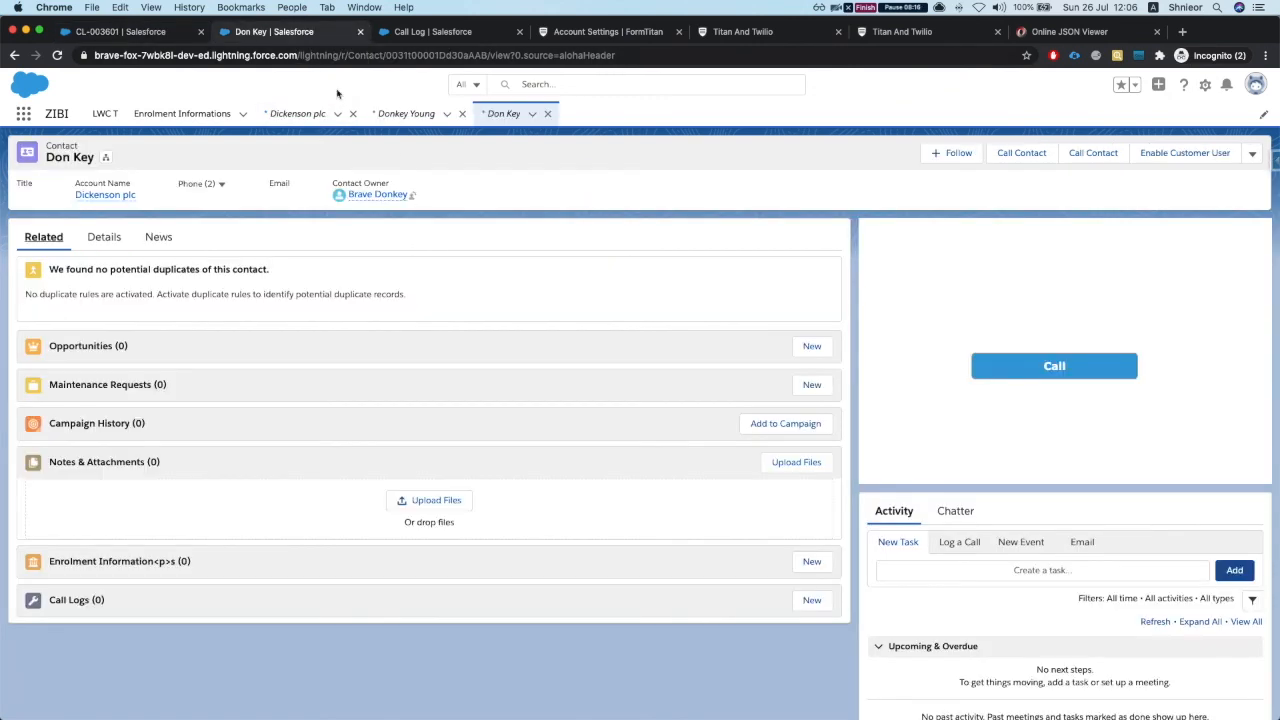
click(580, 33)
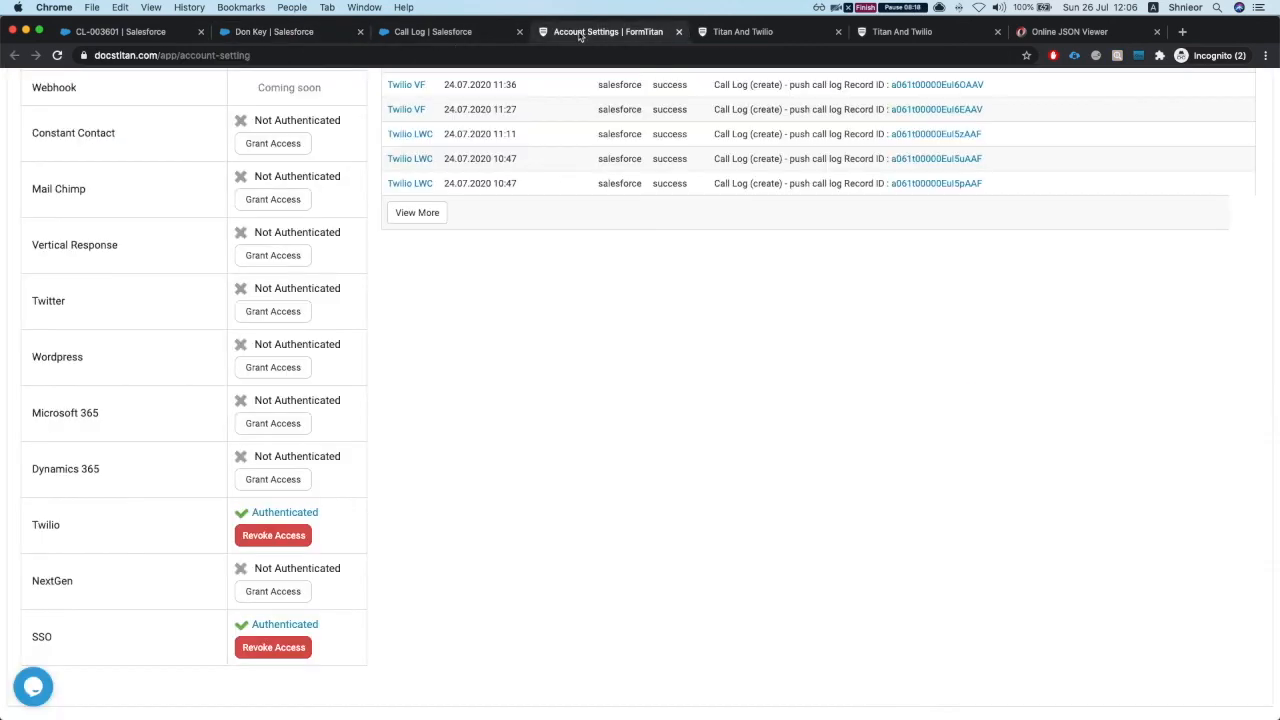
click(768, 33)
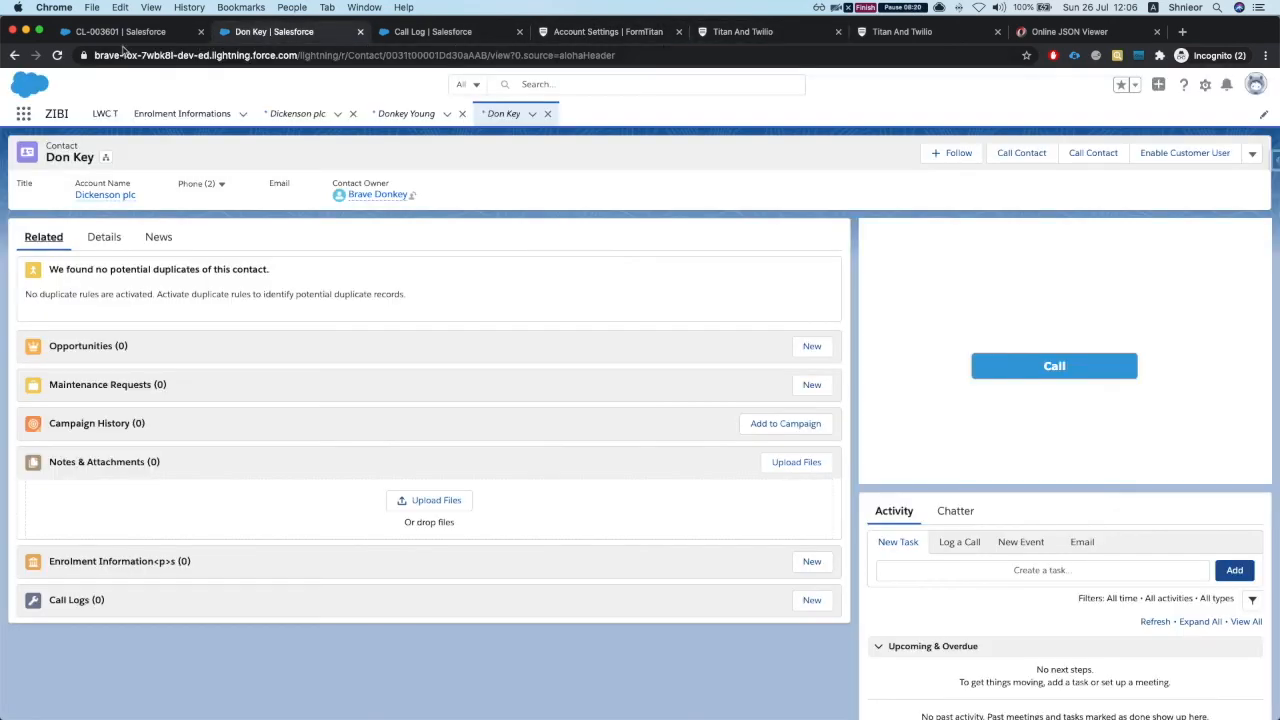
click(272, 34)
click(1205, 85)
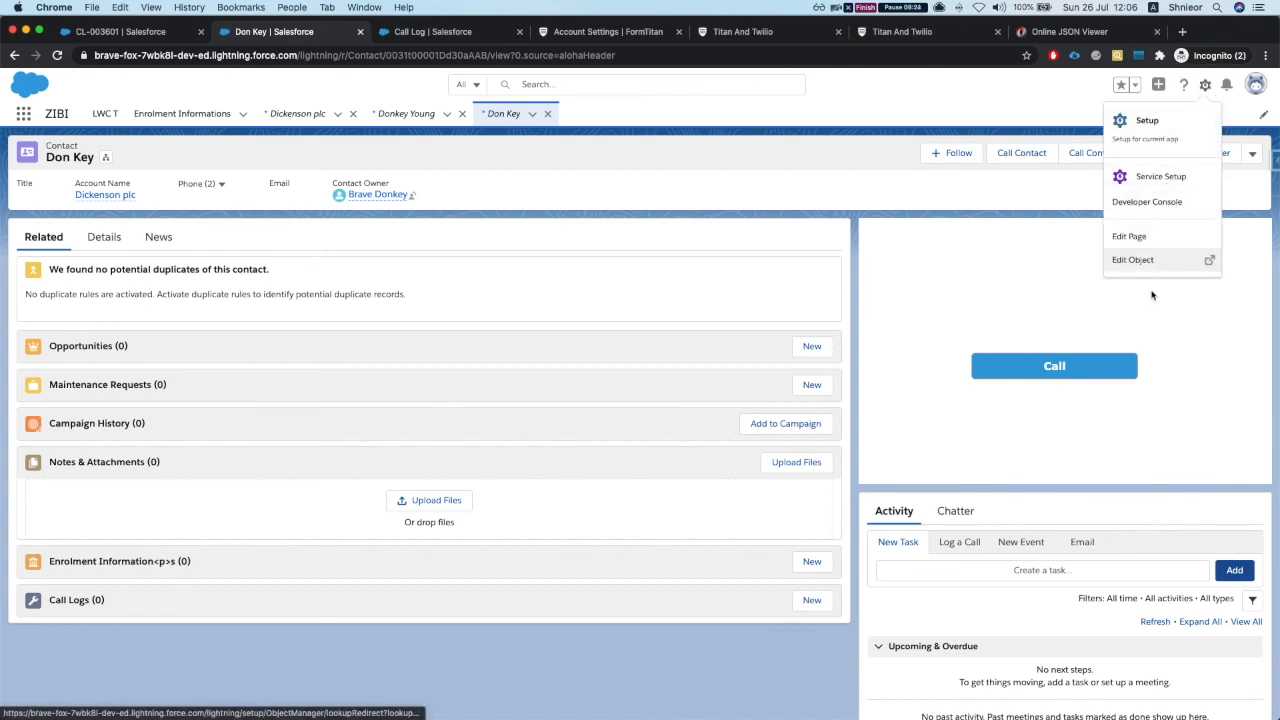
click(1125, 236)
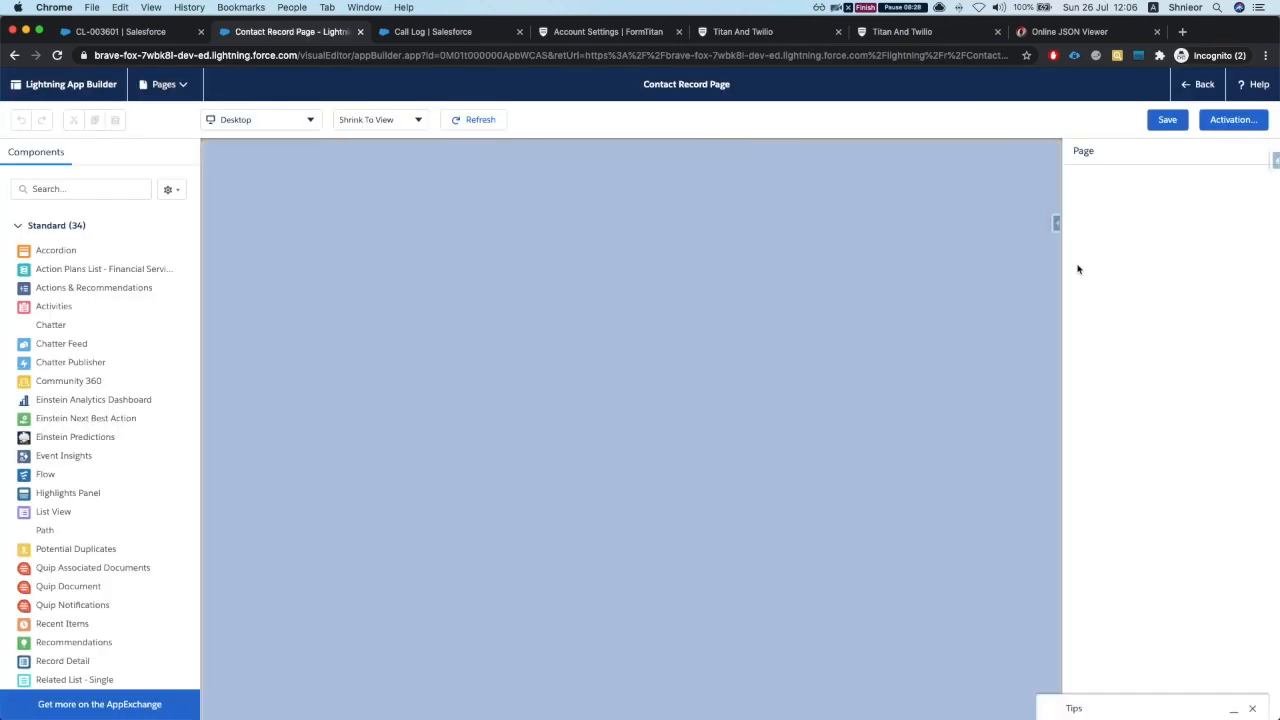
scroll(60, 508, down, 5)
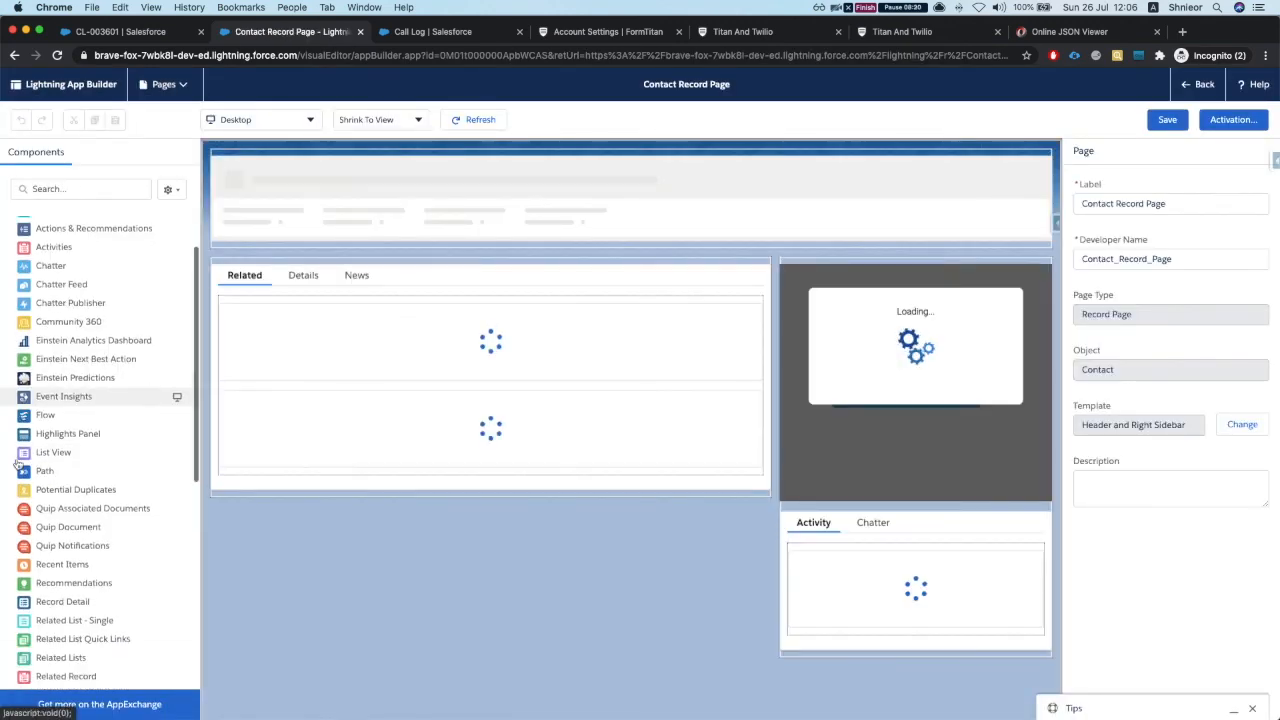
scroll(57, 510, down, 1)
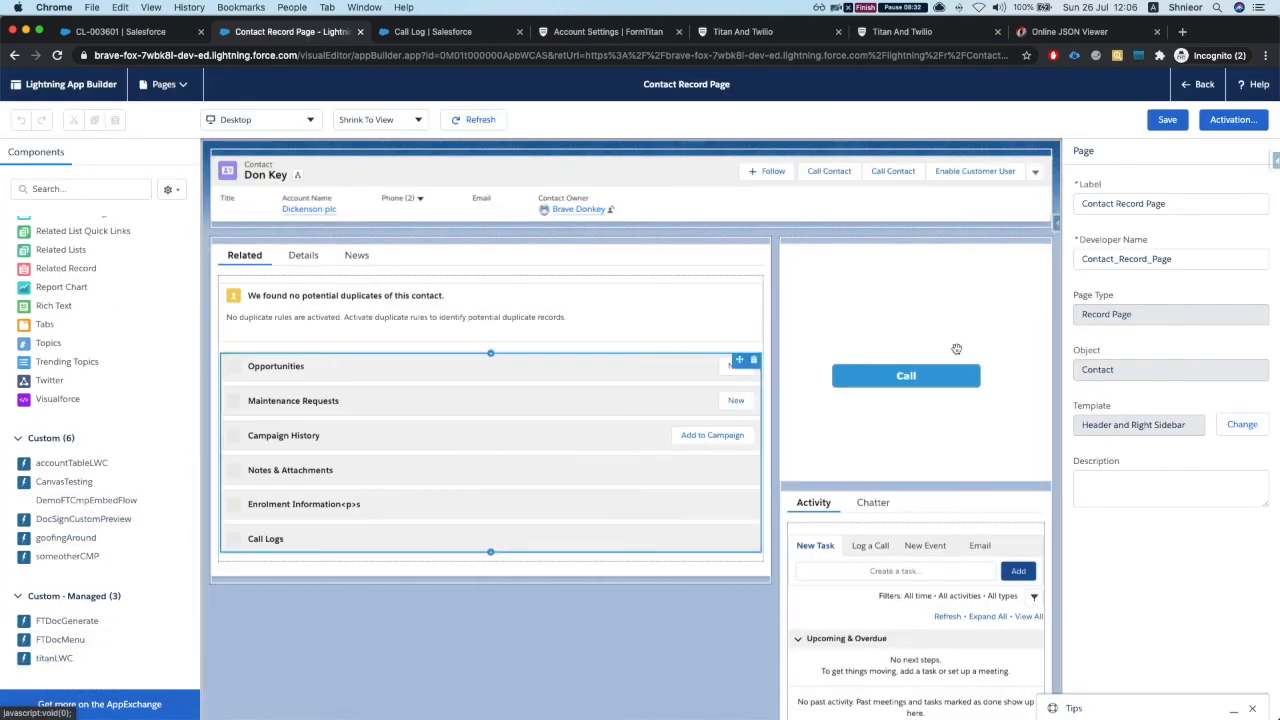
click(940, 342)
mouse_move(54, 658)
mouse_down()
mouse_move(566, 420)
mouse_move(836, 240)
mouse_up()
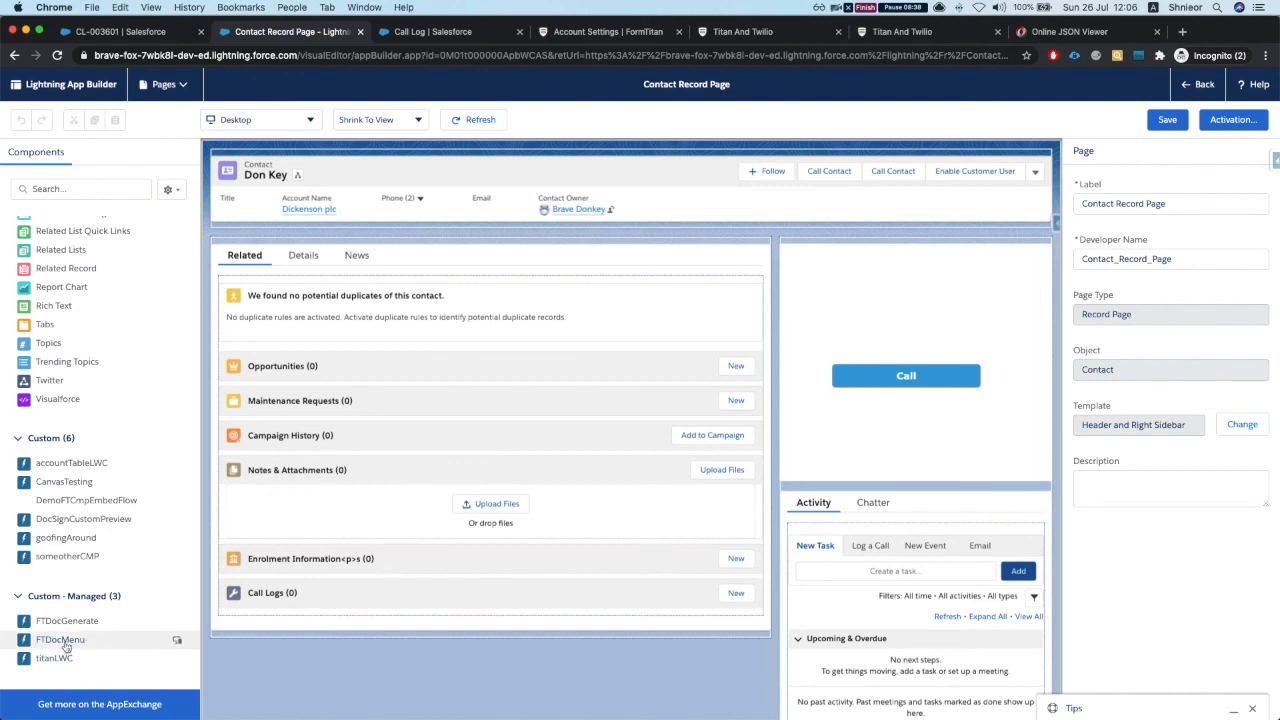
mouse_move(54, 658)
mouse_down()
mouse_move(1143, 223)
mouse_move(950, 238)
mouse_move(886, 357)
mouse_move(855, 488)
mouse_up()
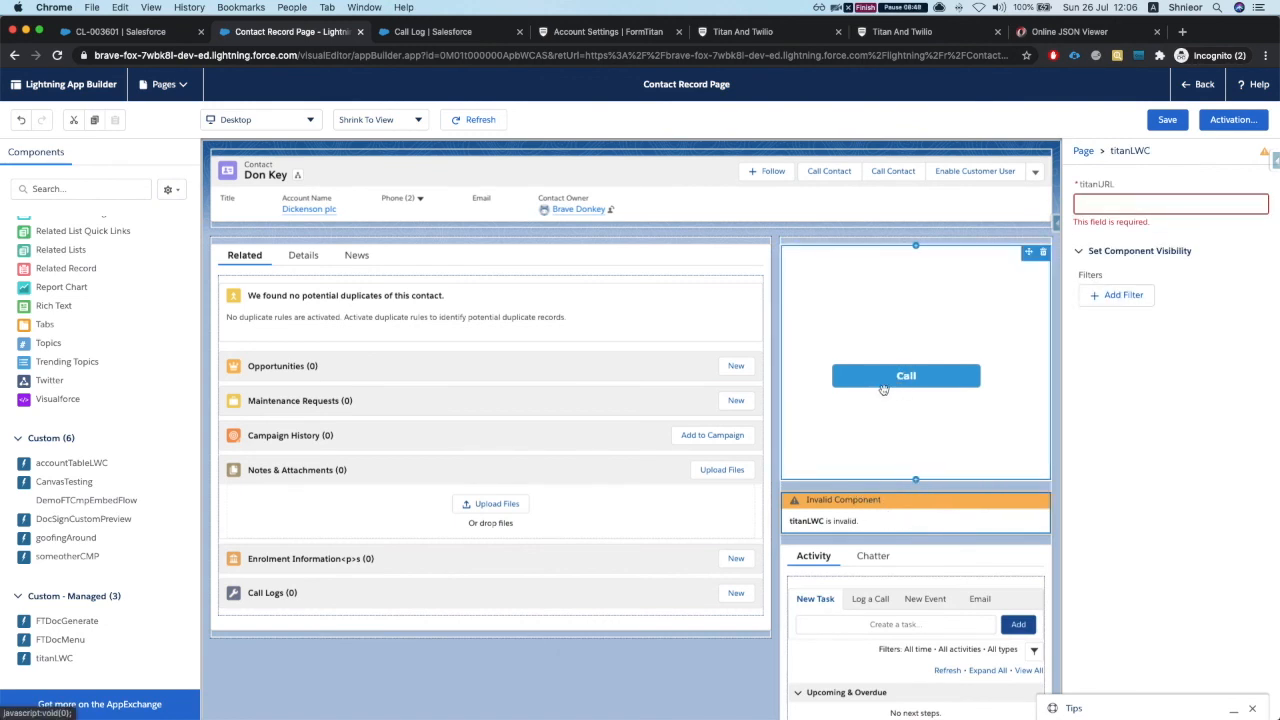
click(1116, 200)
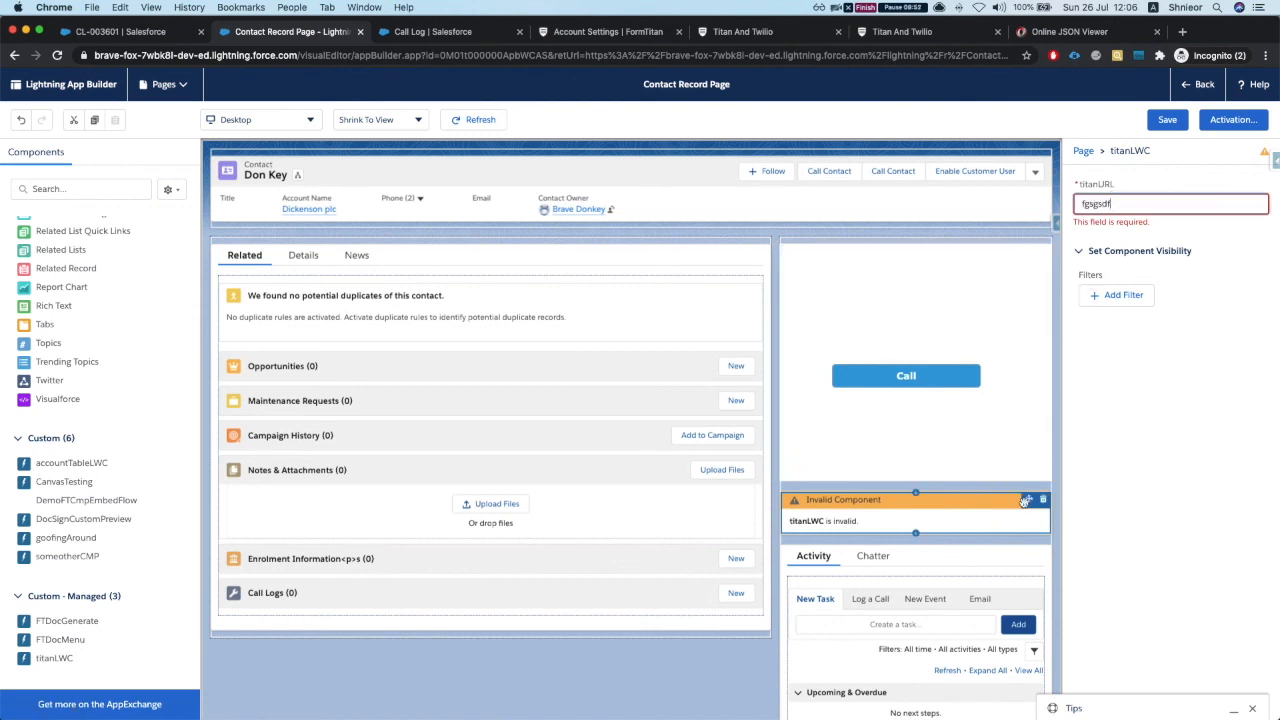
click(1025, 462)
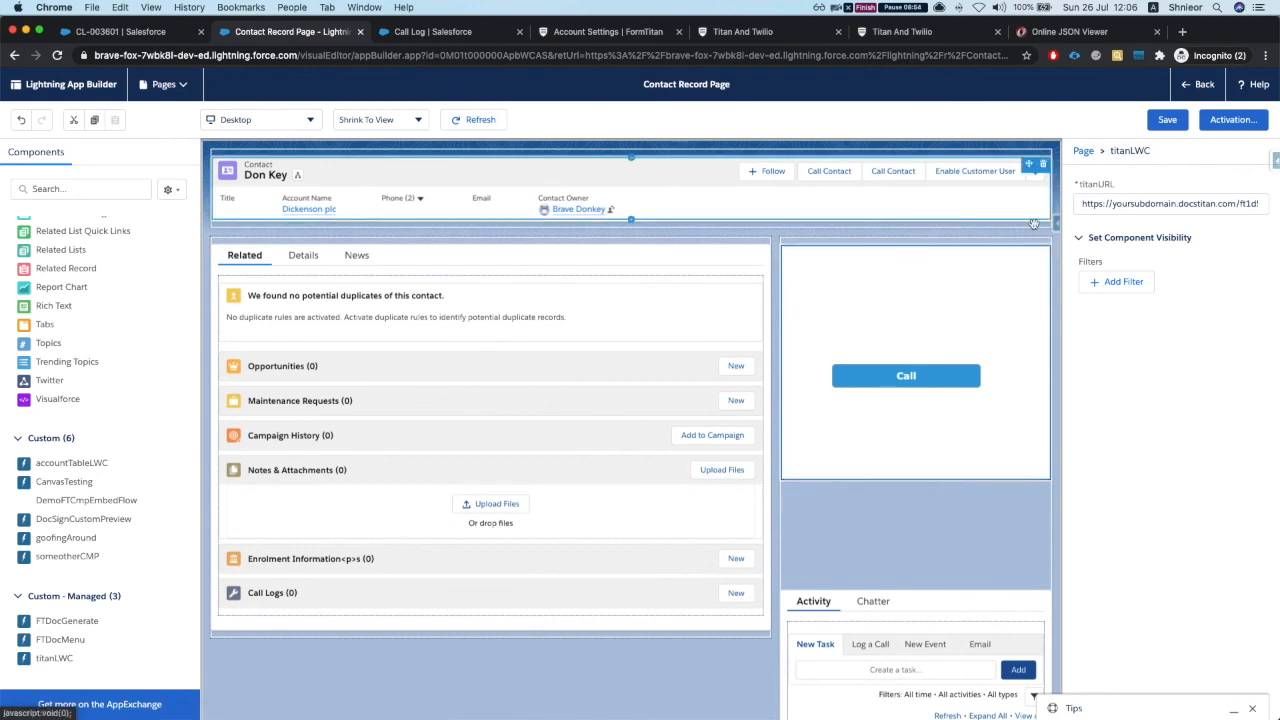
click(1197, 84)
click(739, 248)
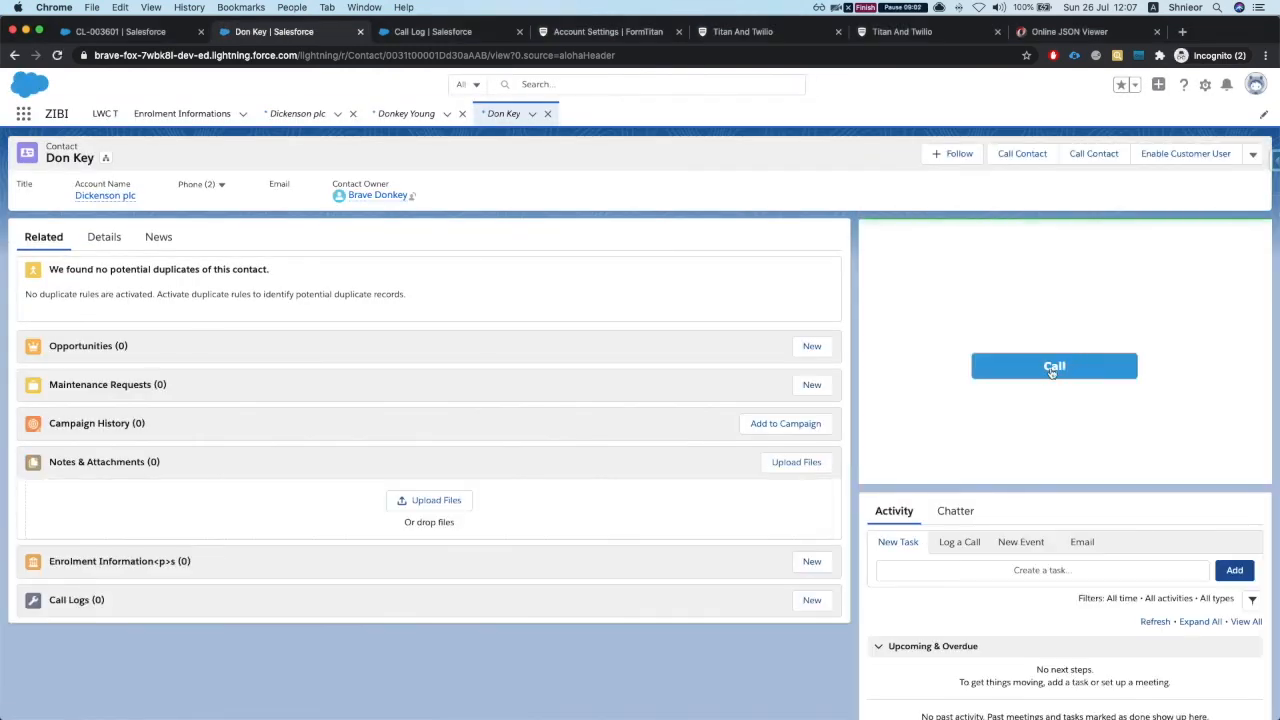
Place a test call to the contact from the record's call panel and hang up.
click(1055, 368)
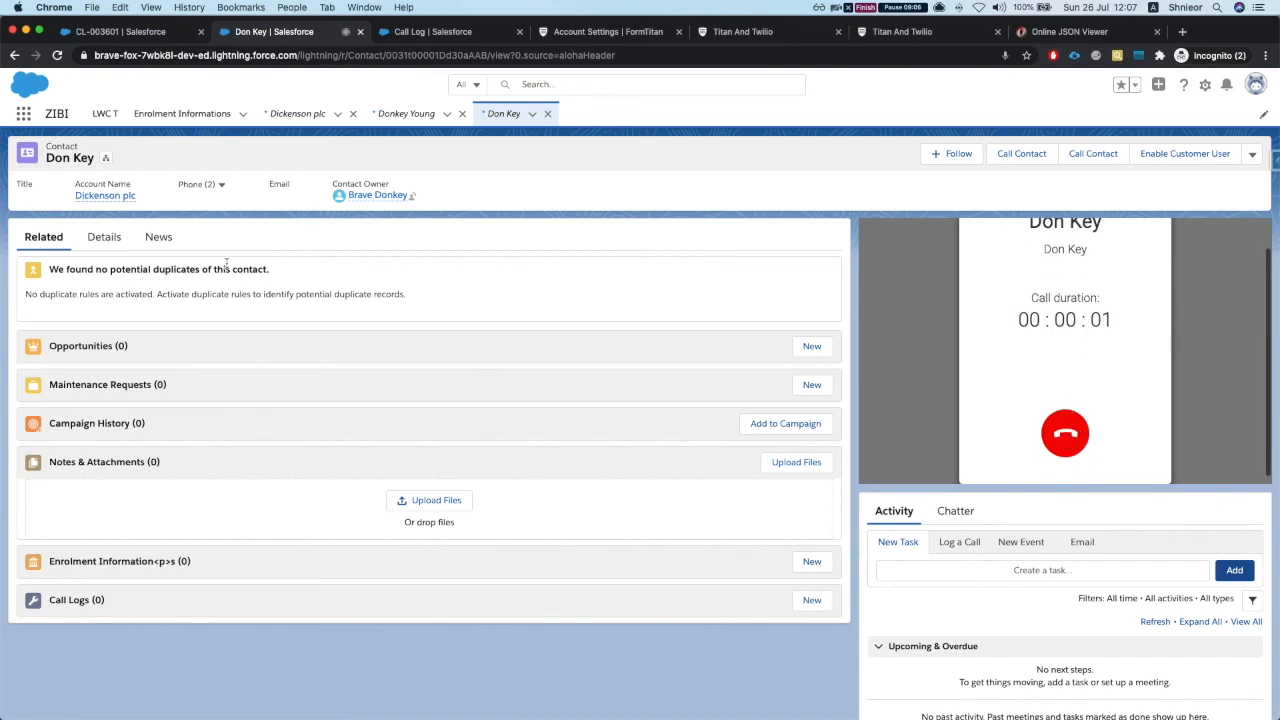
click(103, 237)
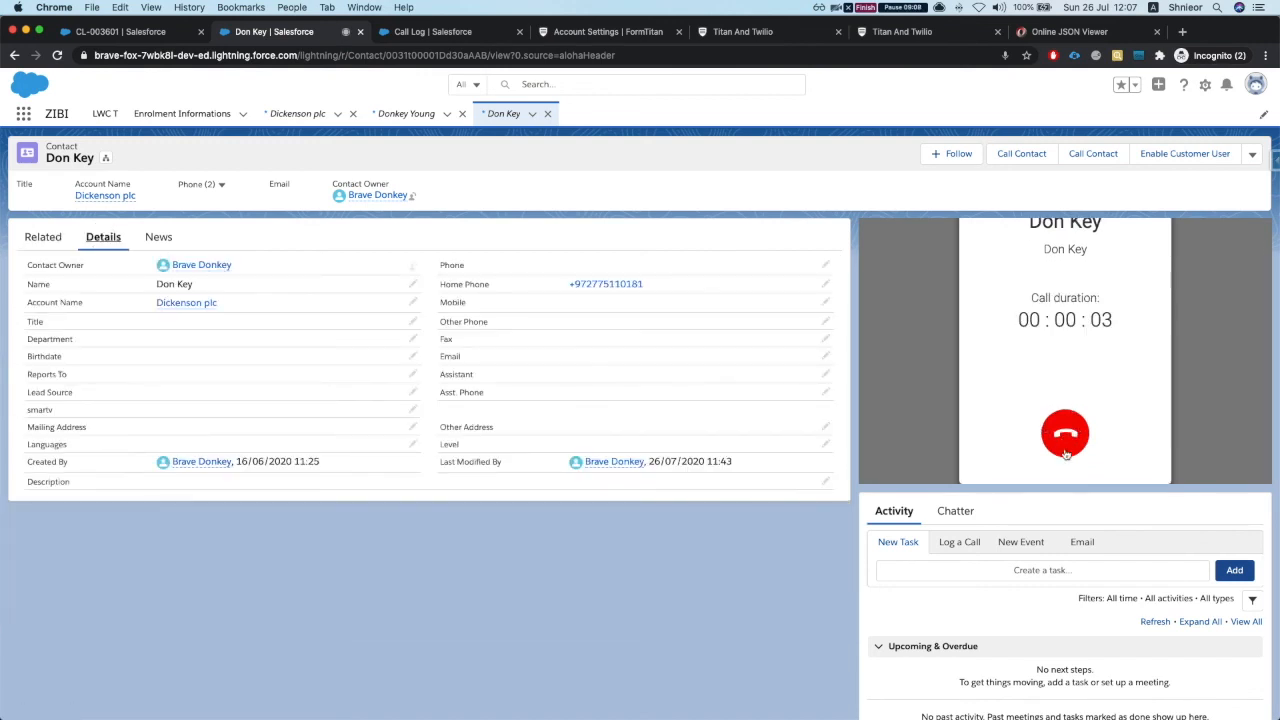
click(1062, 432)
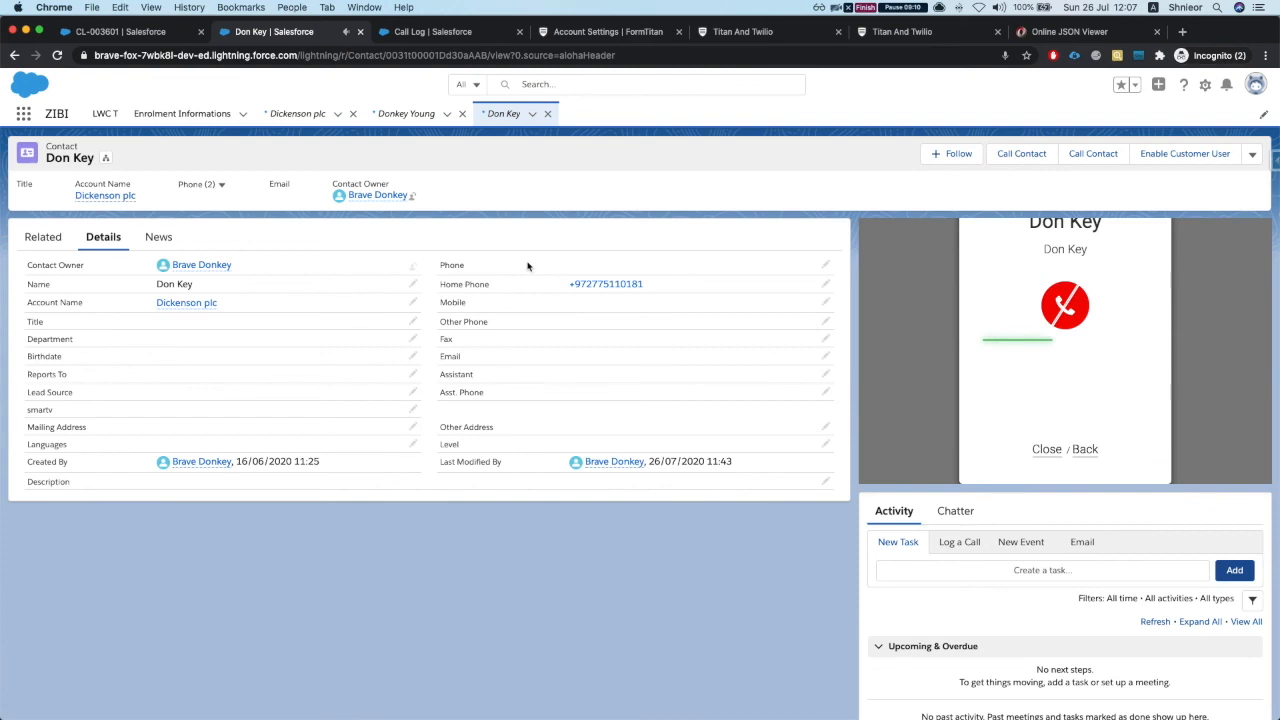
triple_click(675, 289)
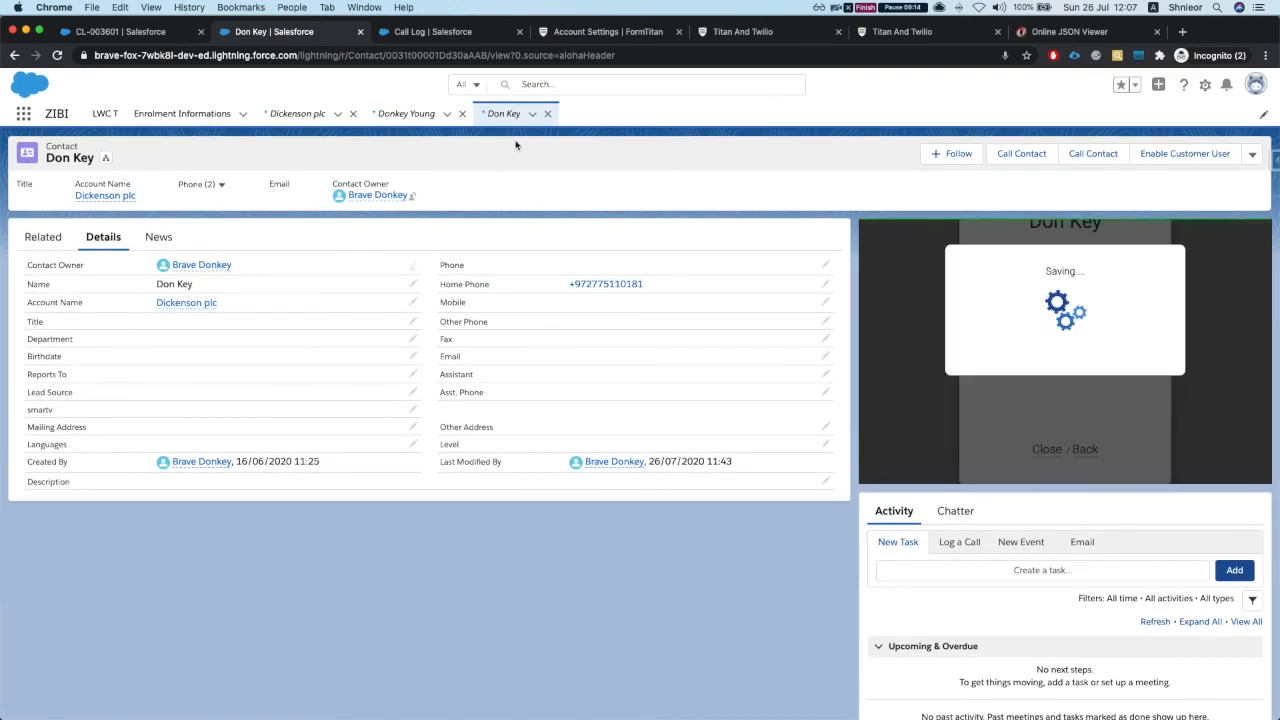
Close the contact subtab and return to FormTitan's integration logs.
click(547, 113)
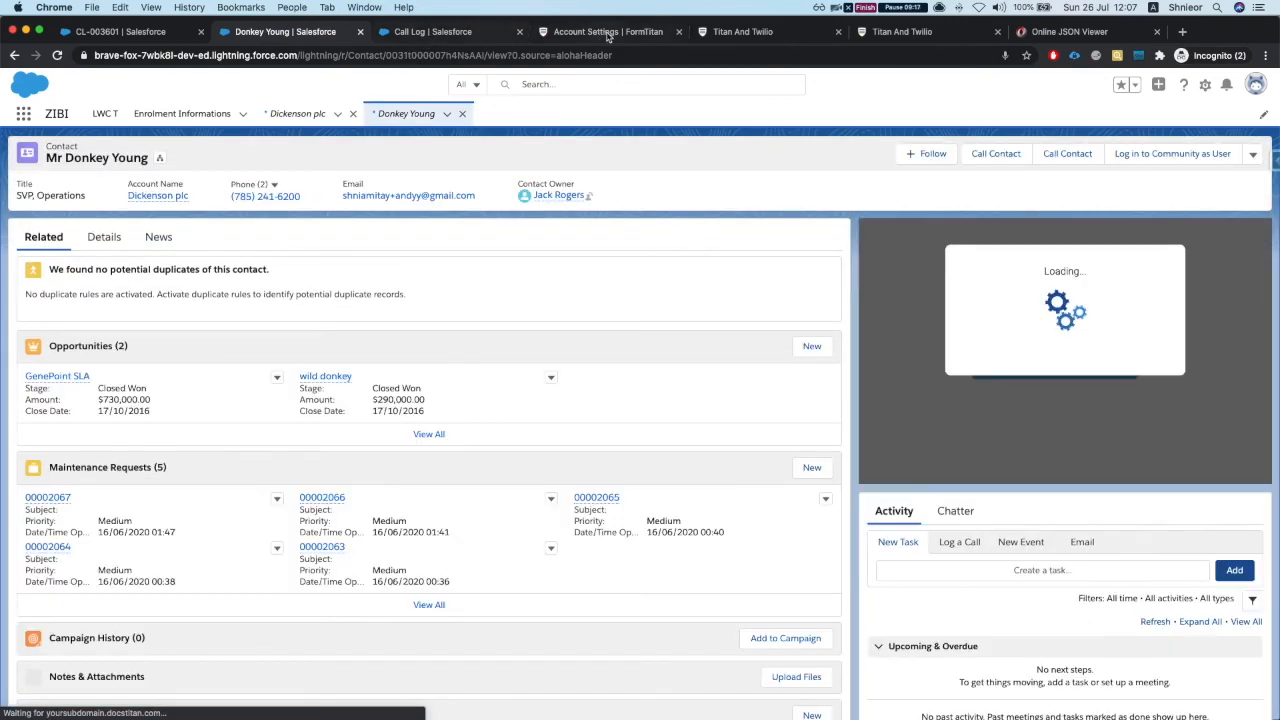
click(608, 31)
scroll(604, 207, up, 1)
scroll(604, 207, up, 3)
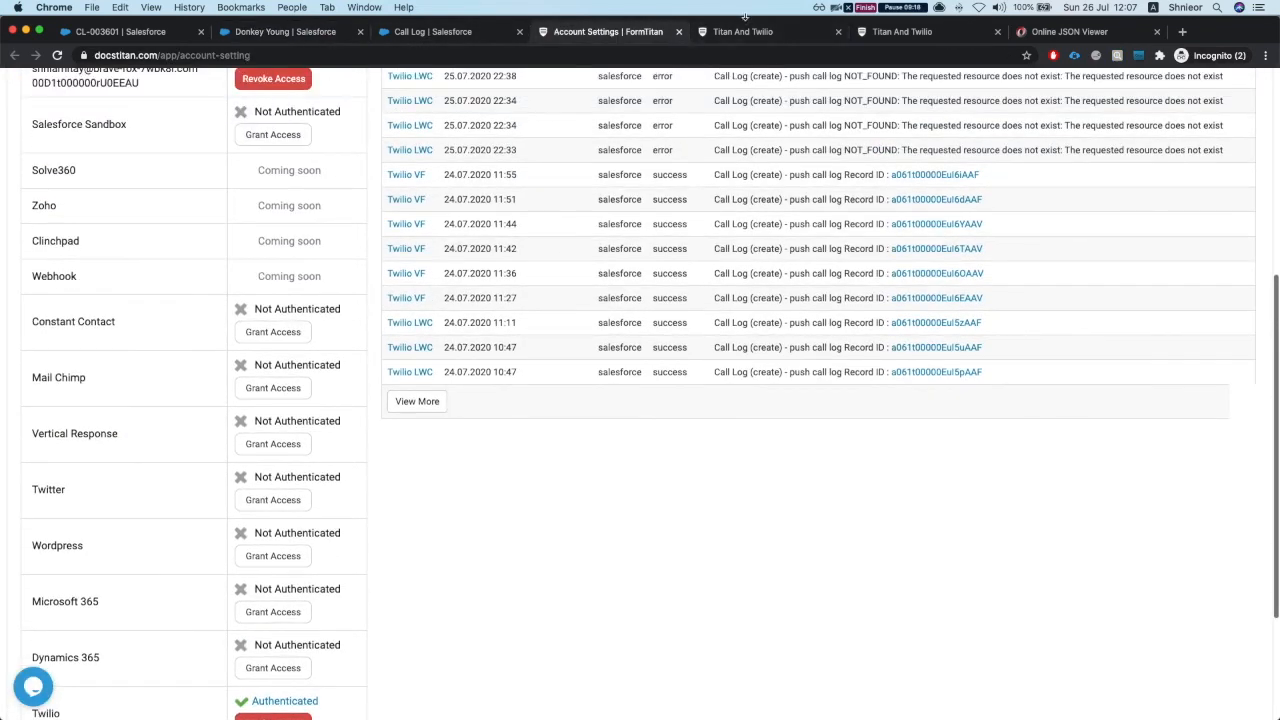
In the form editor, open the form's integration push settings for editing.
click(745, 32)
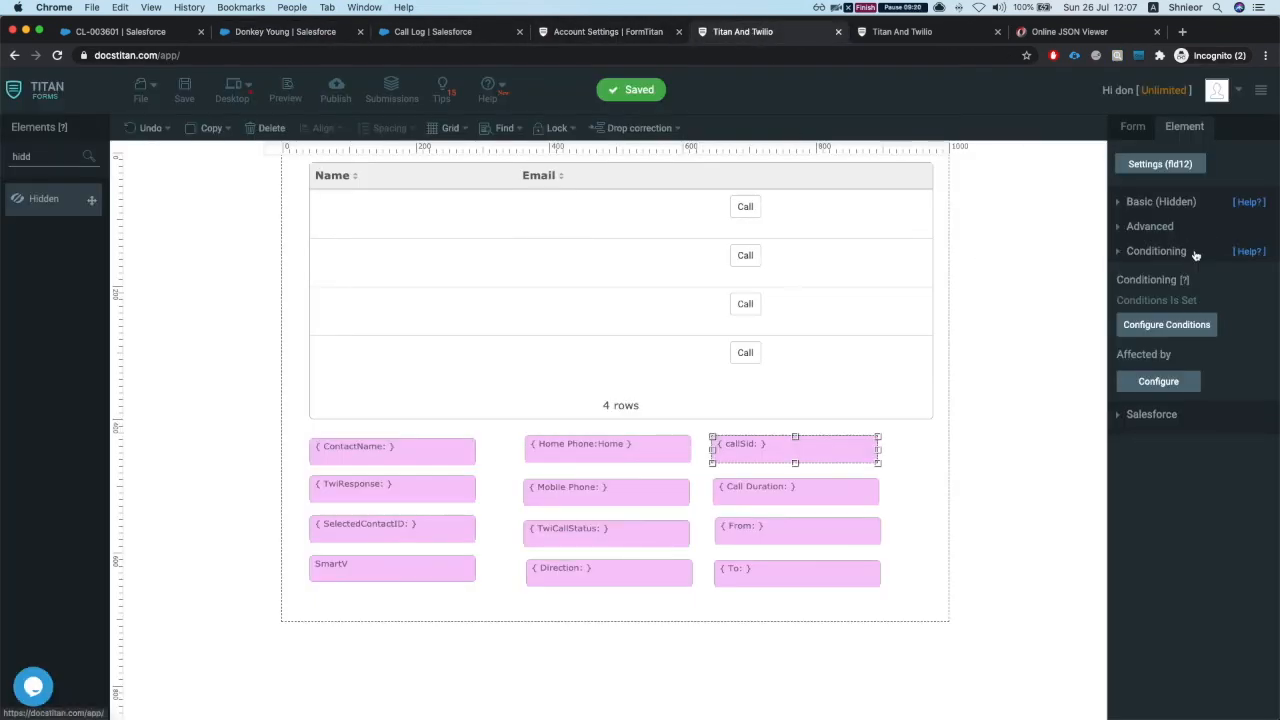
click(1118, 251)
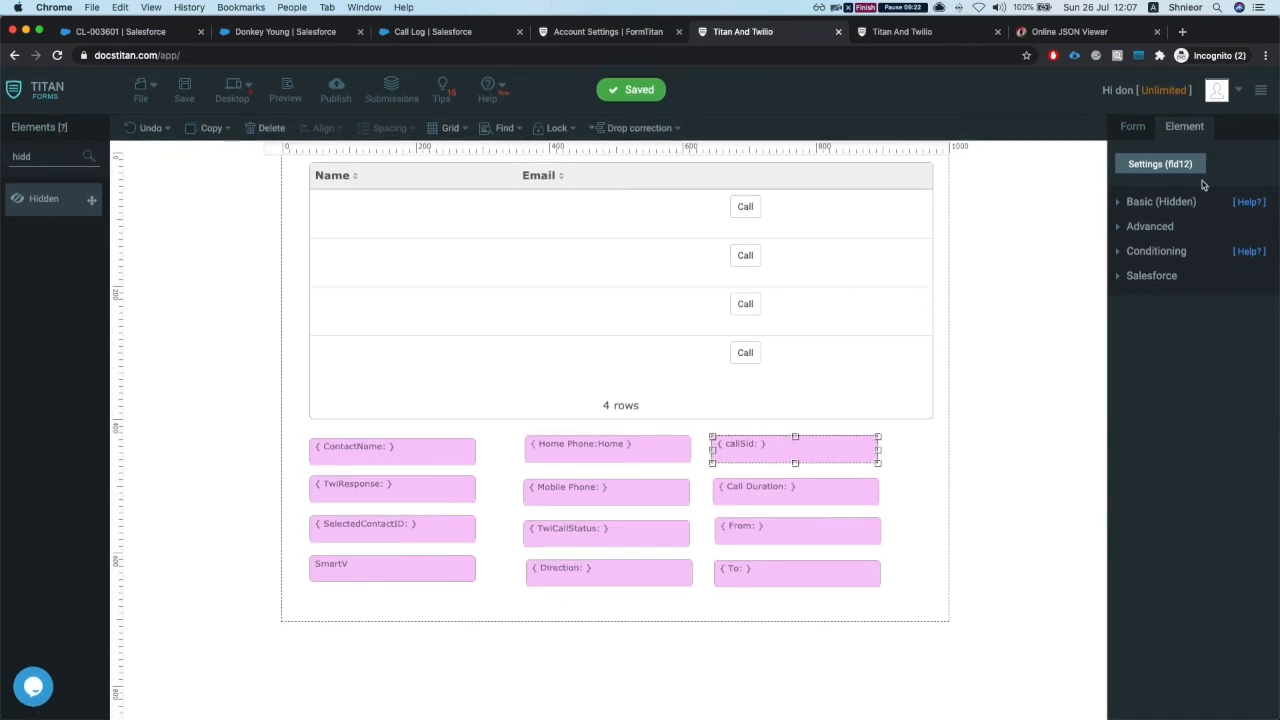
click(1133, 127)
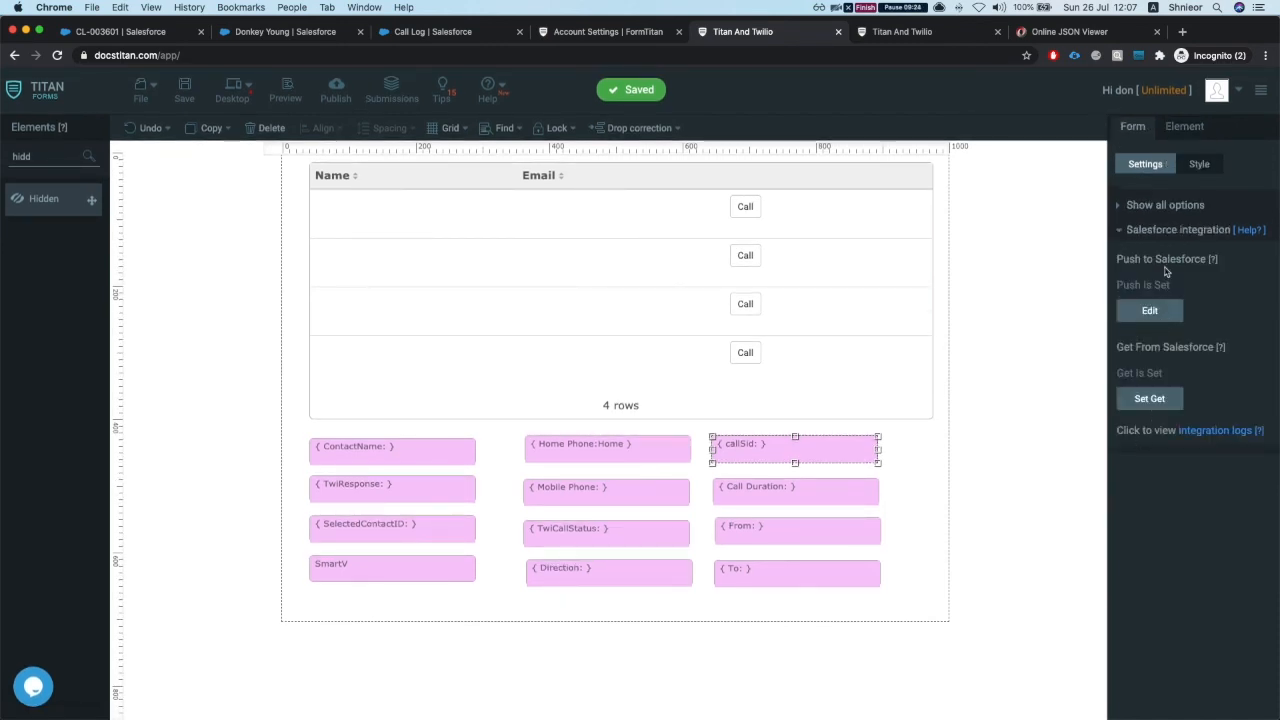
click(1165, 232)
click(1148, 304)
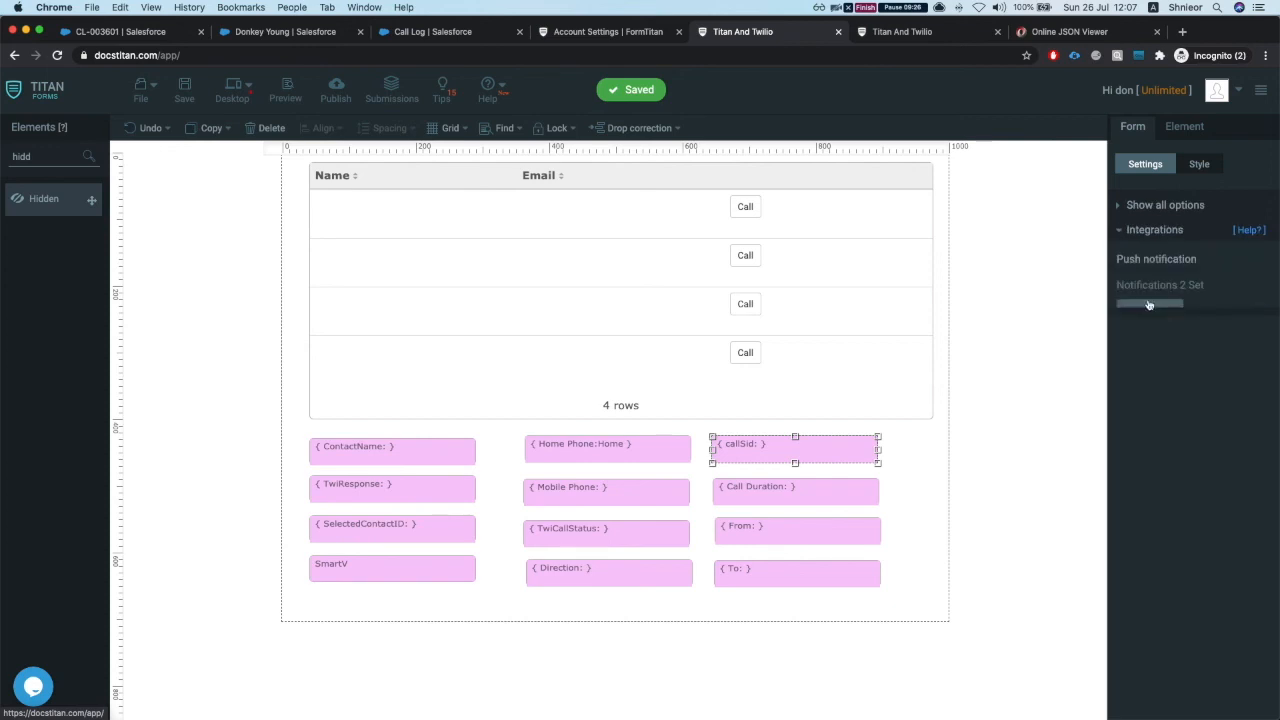
click(1150, 314)
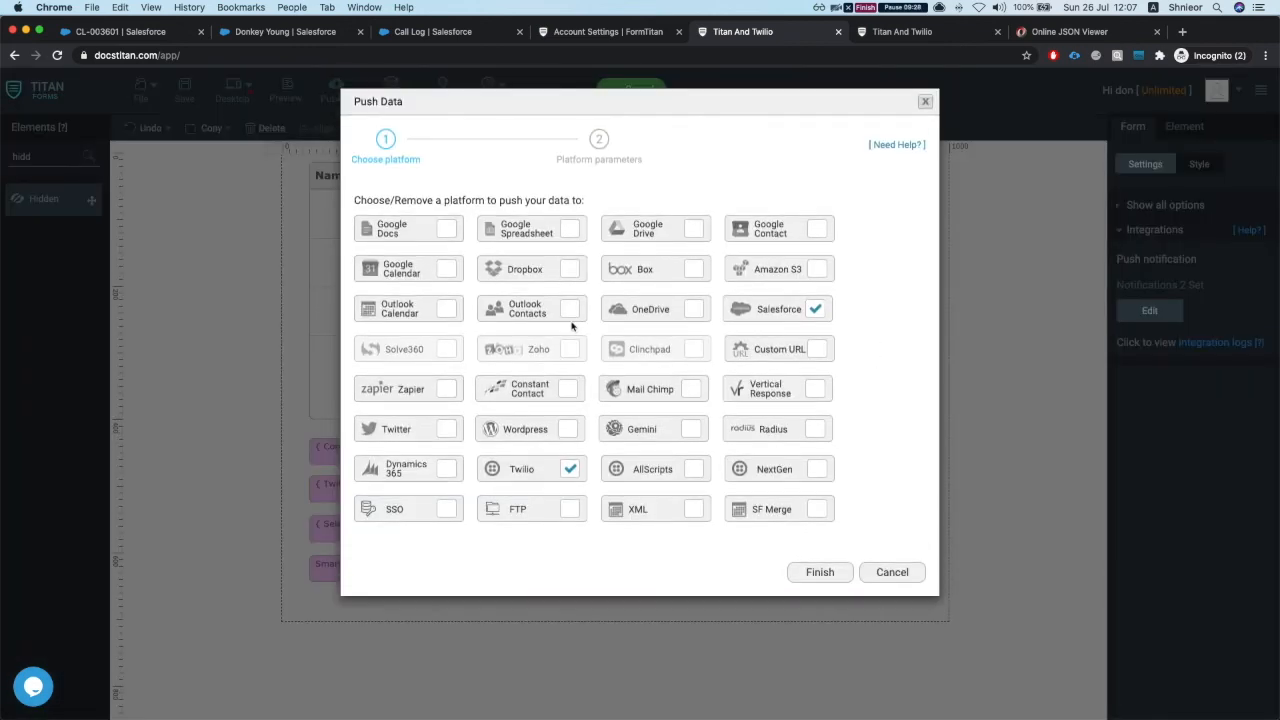
Remove the Phone 2 (Mobile Phone) entry from Twilio phone call and save the form.
click(522, 472)
click(399, 326)
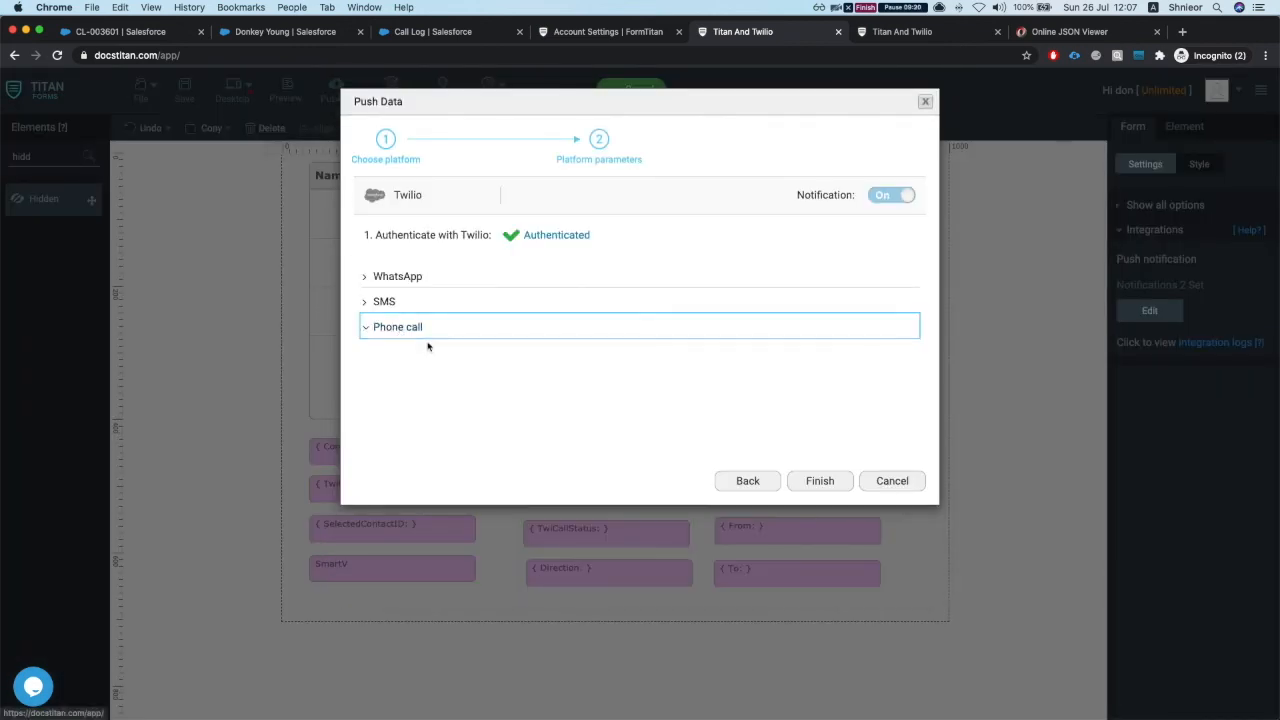
scroll(533, 605, down, 3)
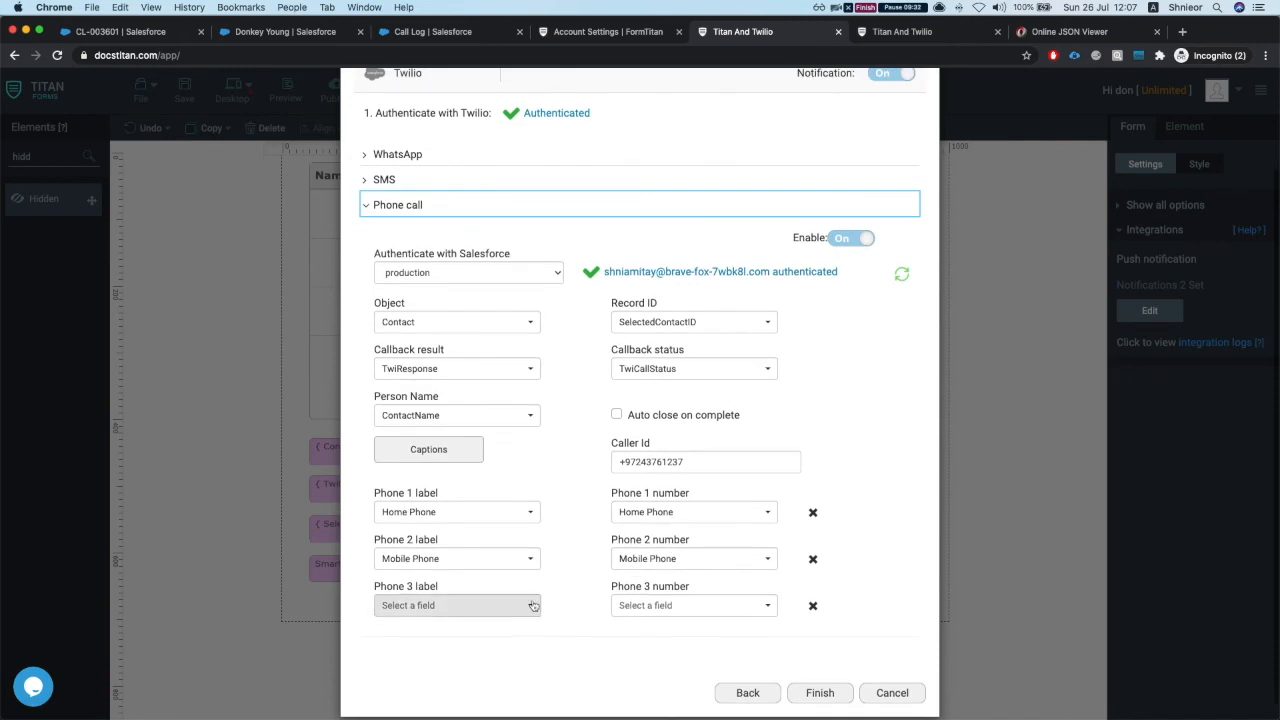
click(813, 561)
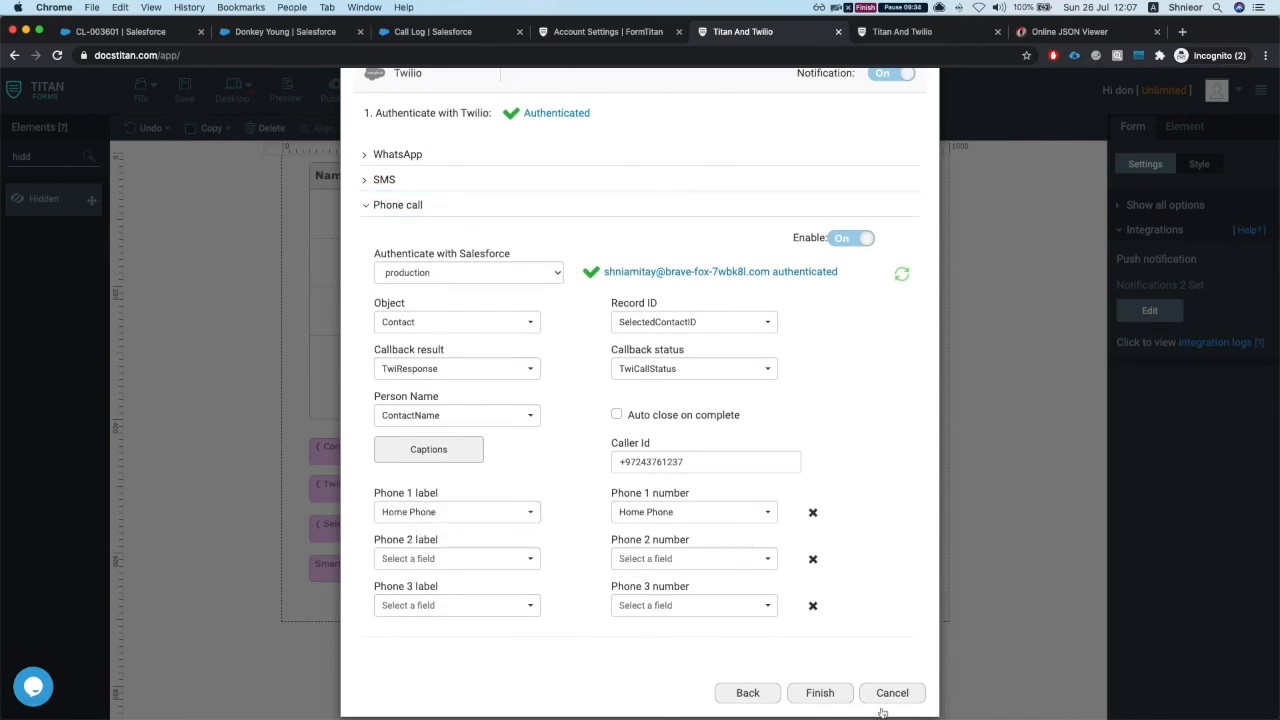
click(819, 693)
key(super+s)
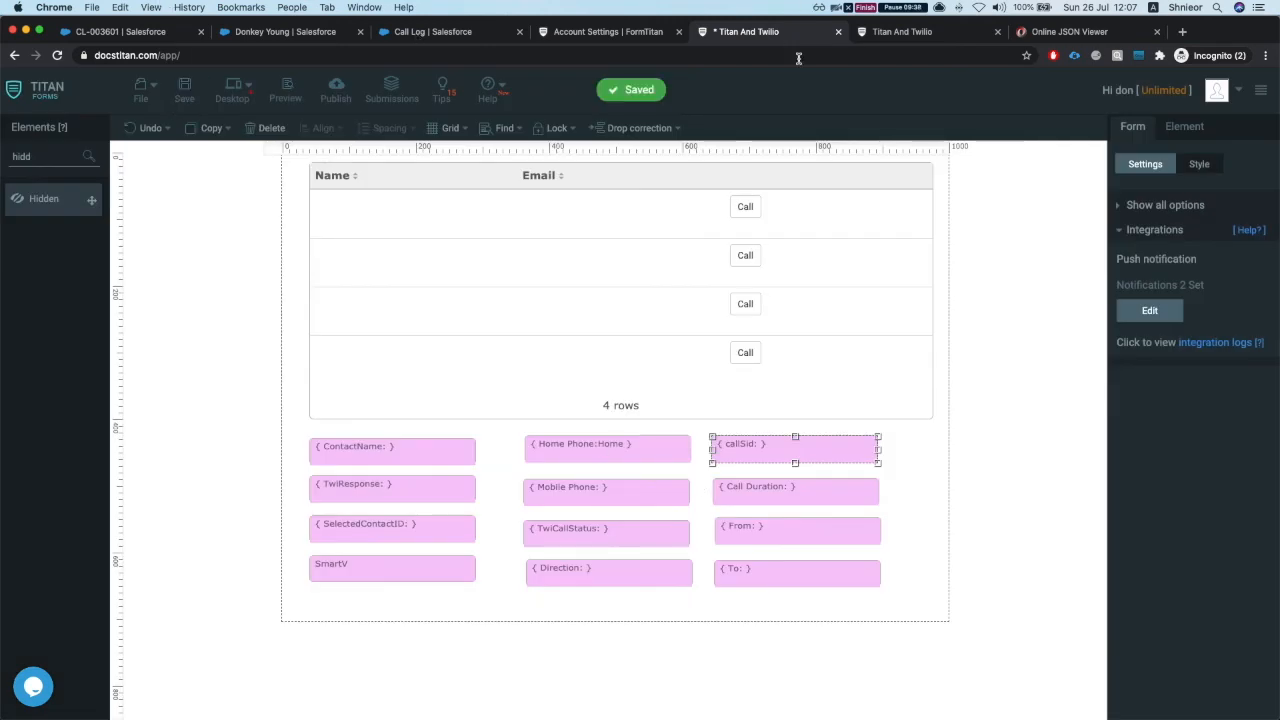
click(892, 33)
Reload the published form and log in with the account email and emailed verification code.
key(super+r)
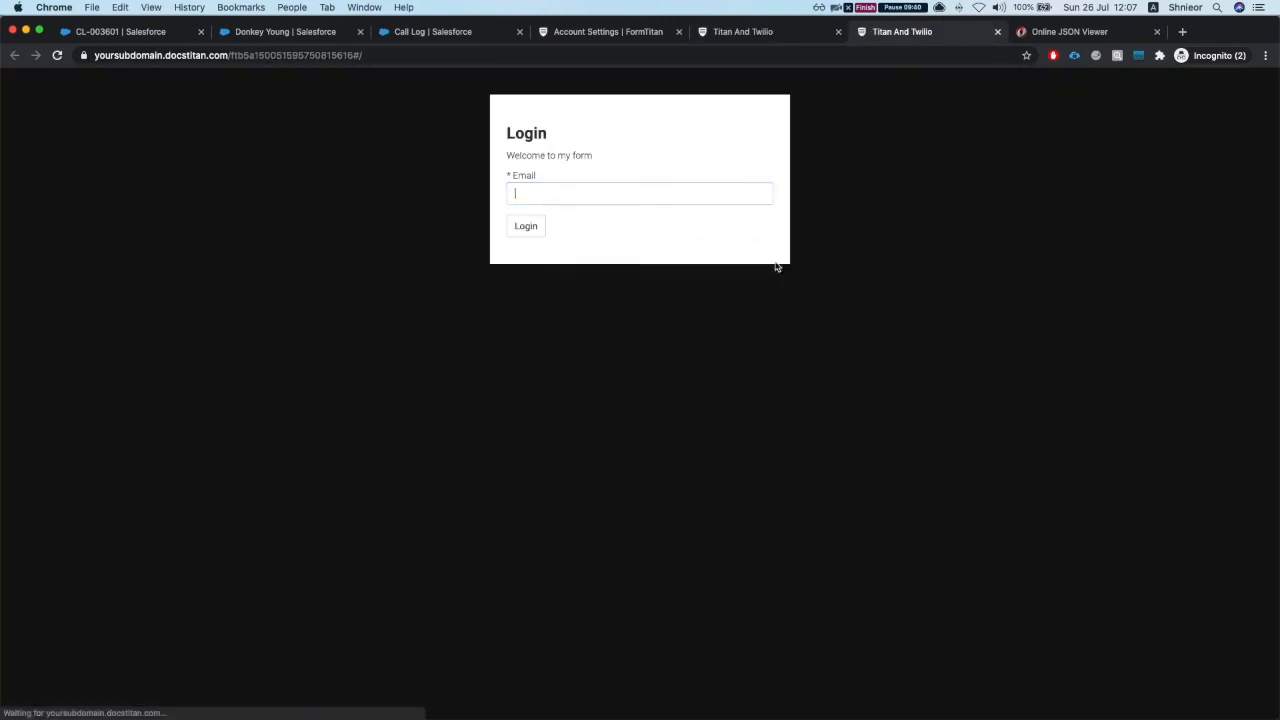
click(657, 193)
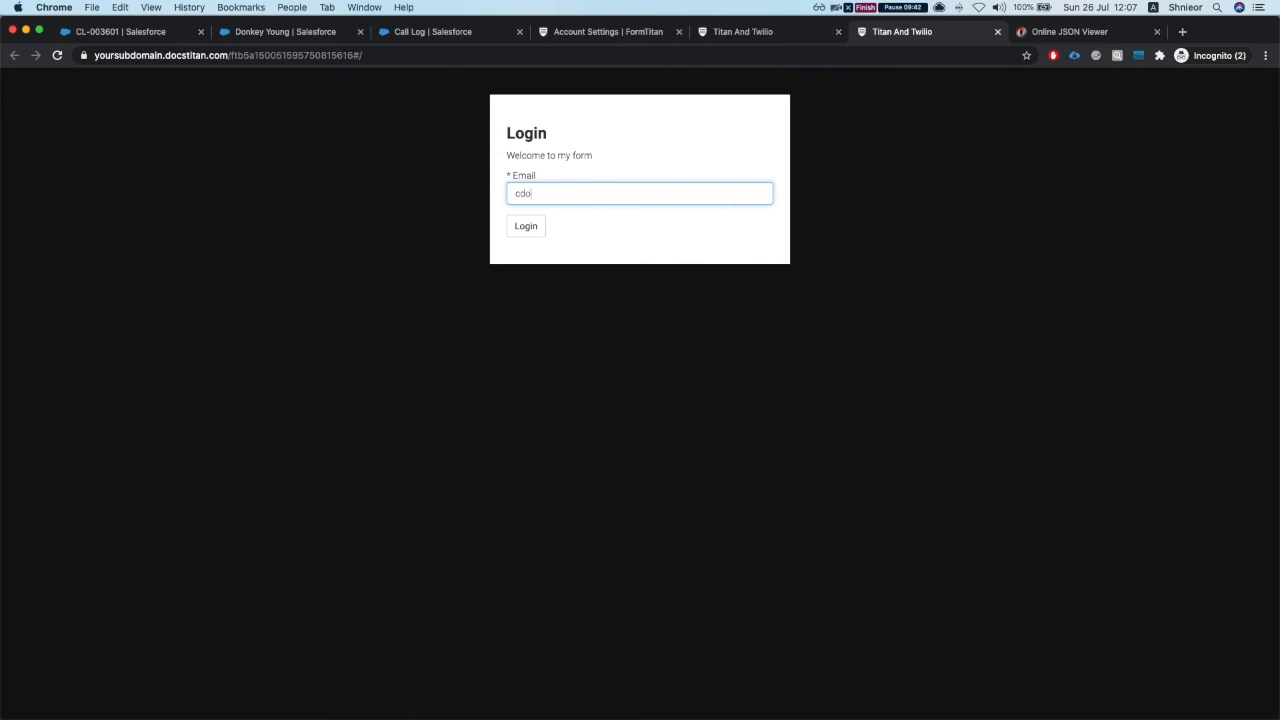
key(Return)
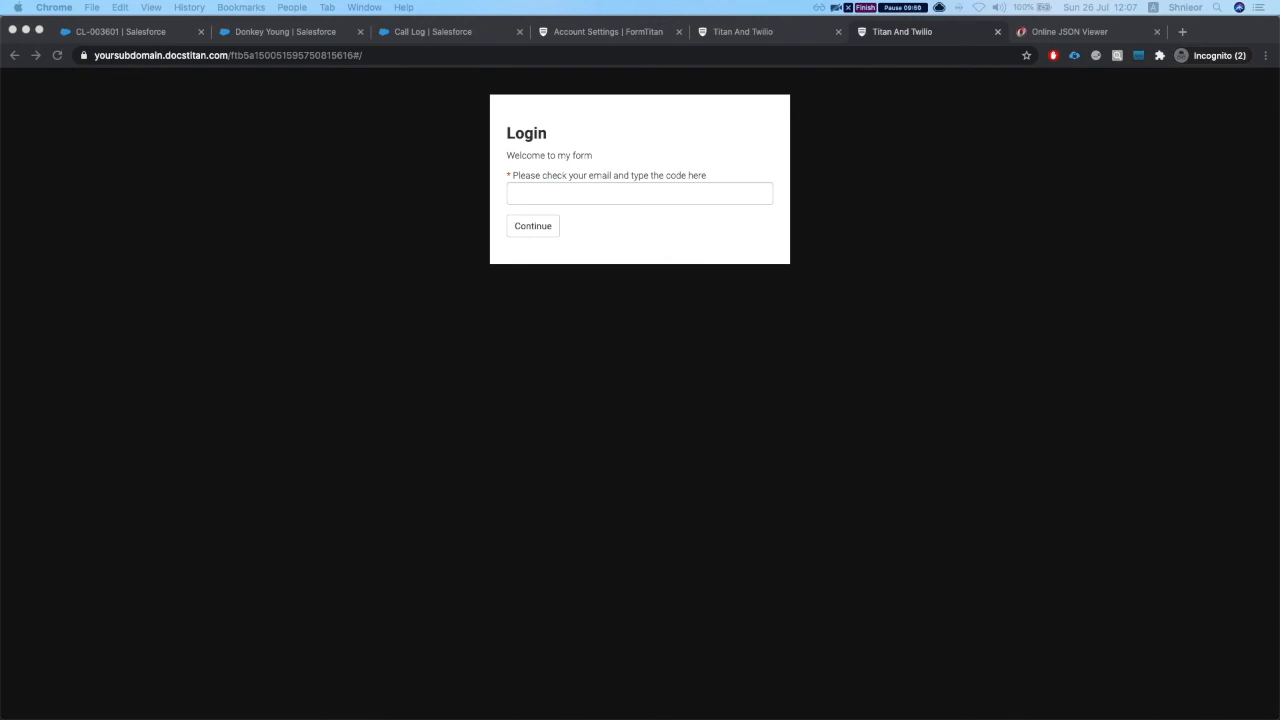
click(626, 200)
key(super+v)
click(546, 228)
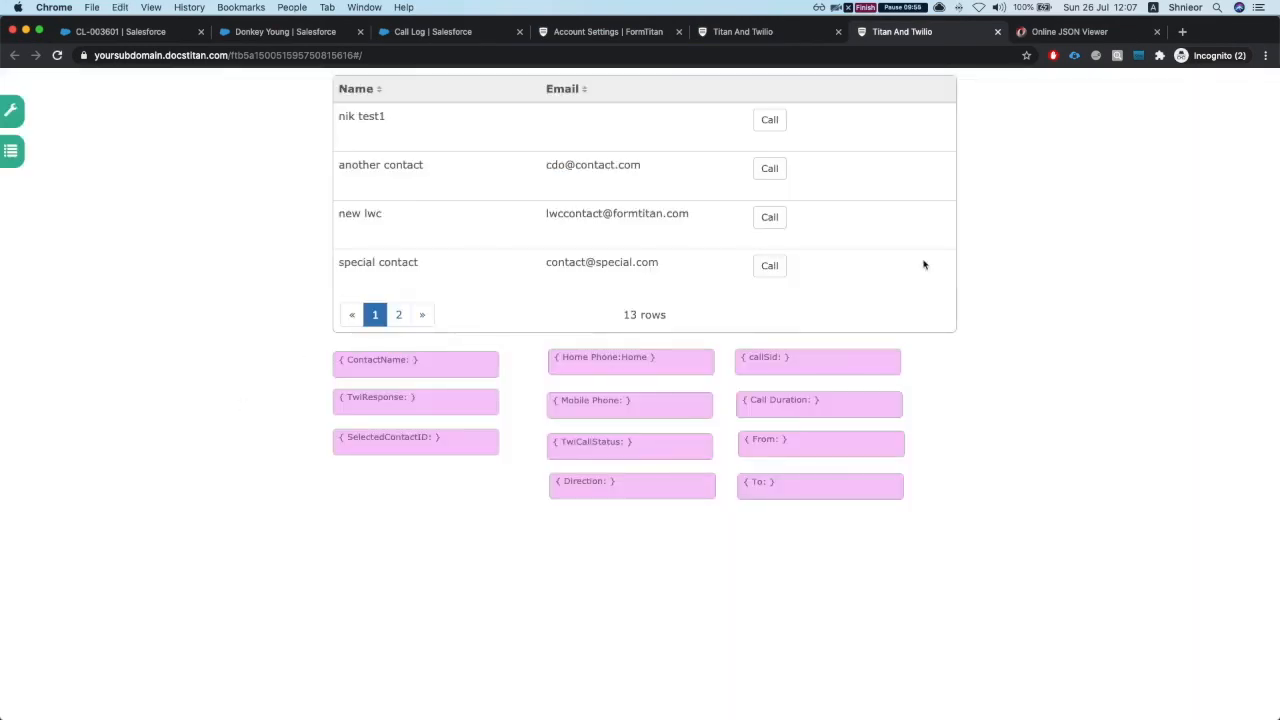
Call a listed contact, which dials their Home number directly, then hang up.
scroll(923, 262, down, 5)
click(769, 257)
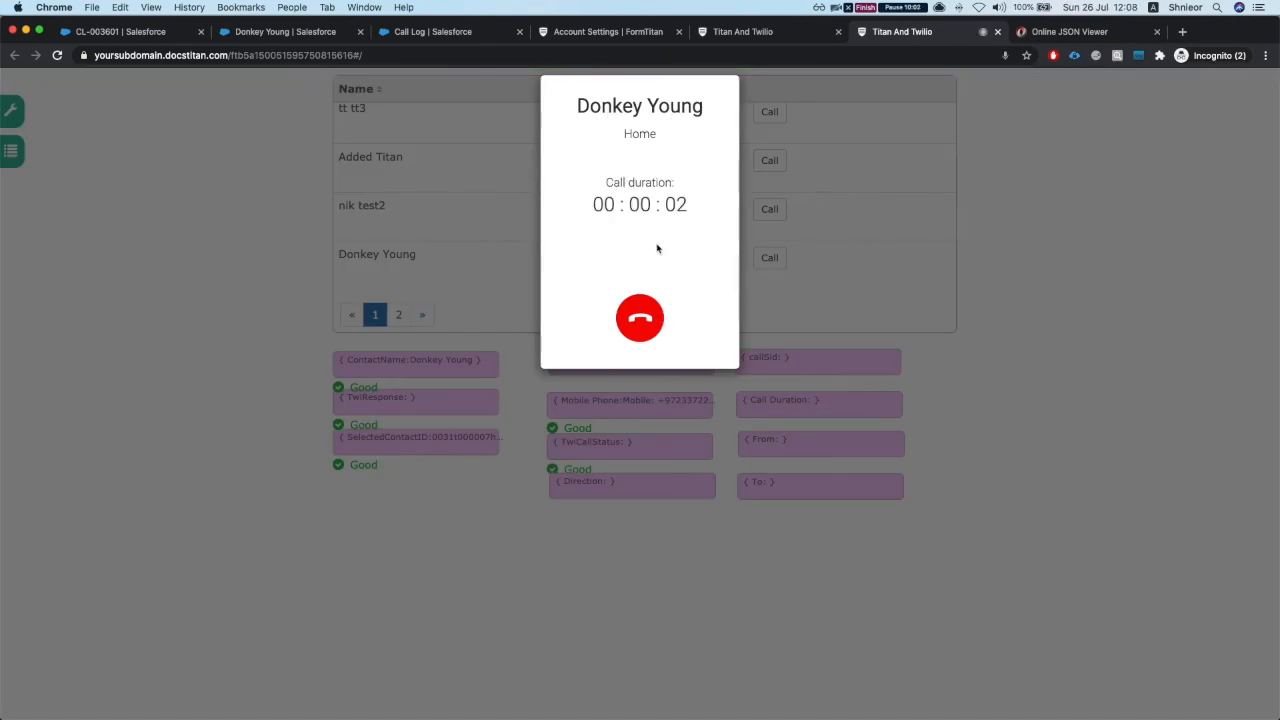
click(641, 318)
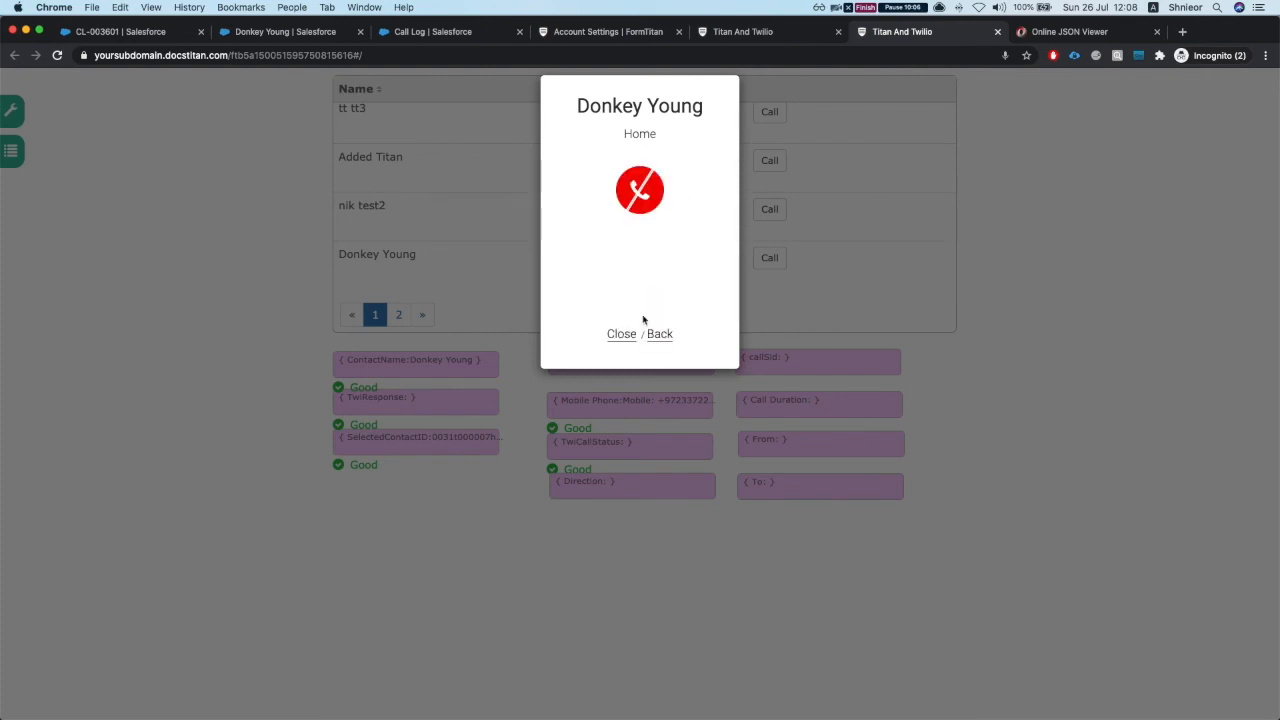